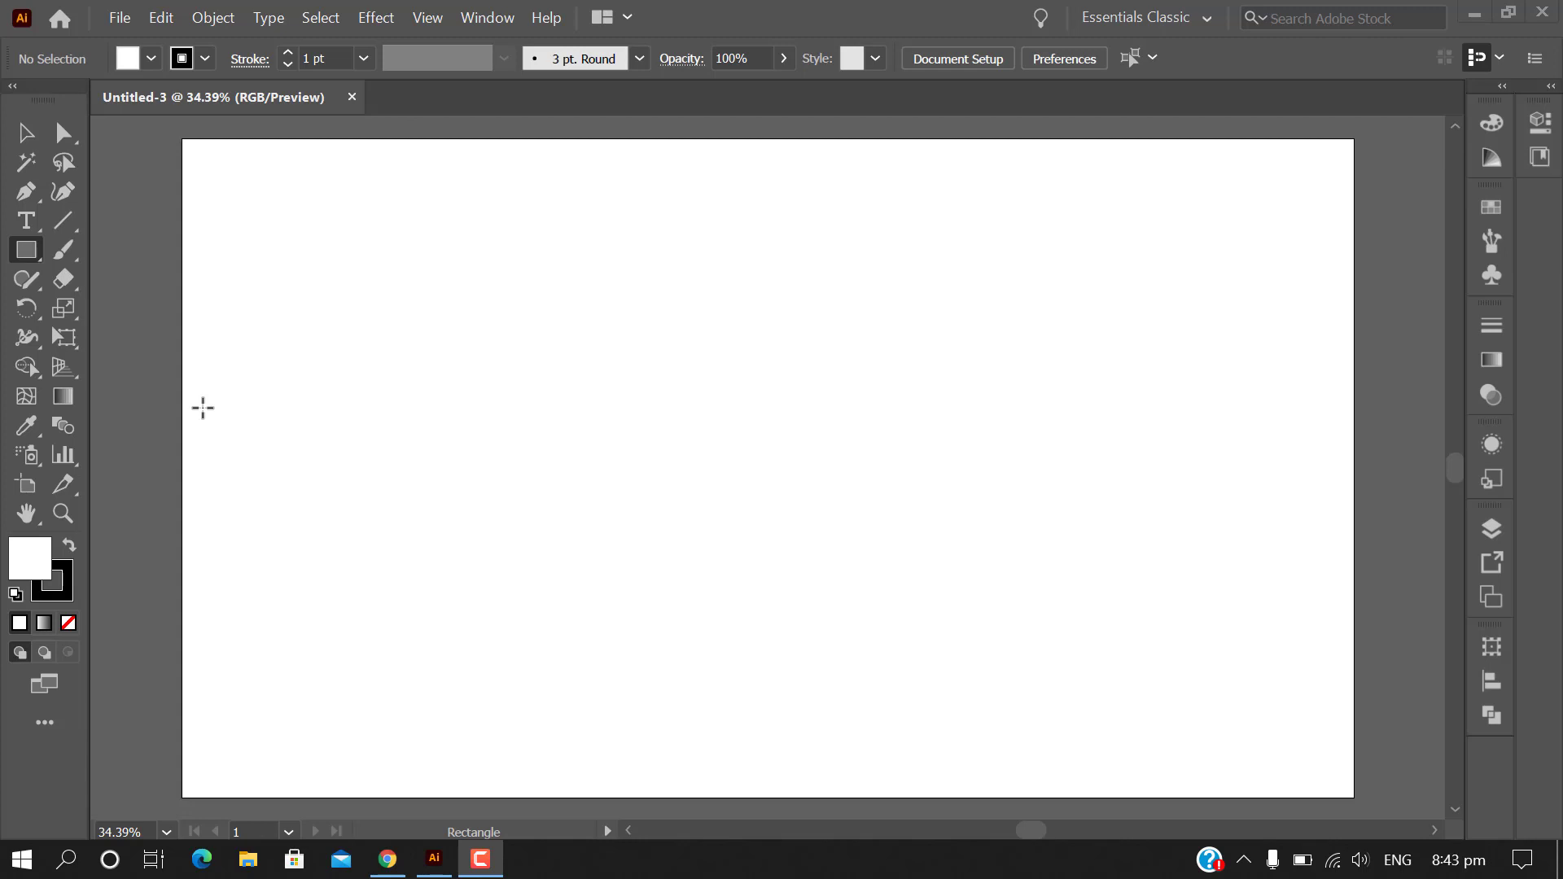
Draw a large rectangle spanning the centre of the artboard with the Rectangle Tool
click(26, 250)
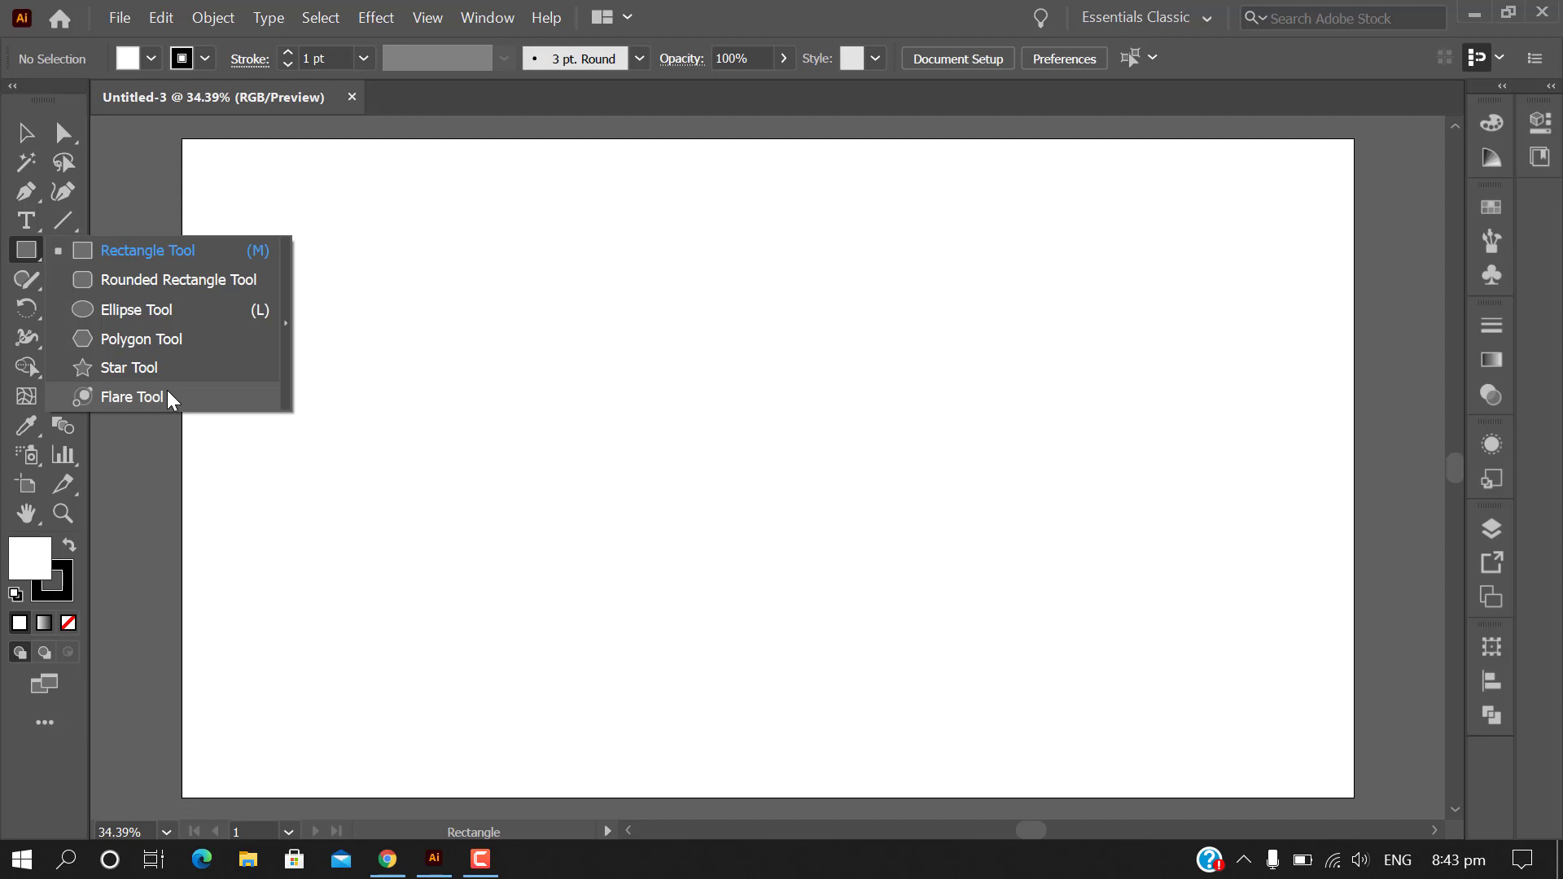
click(32, 244)
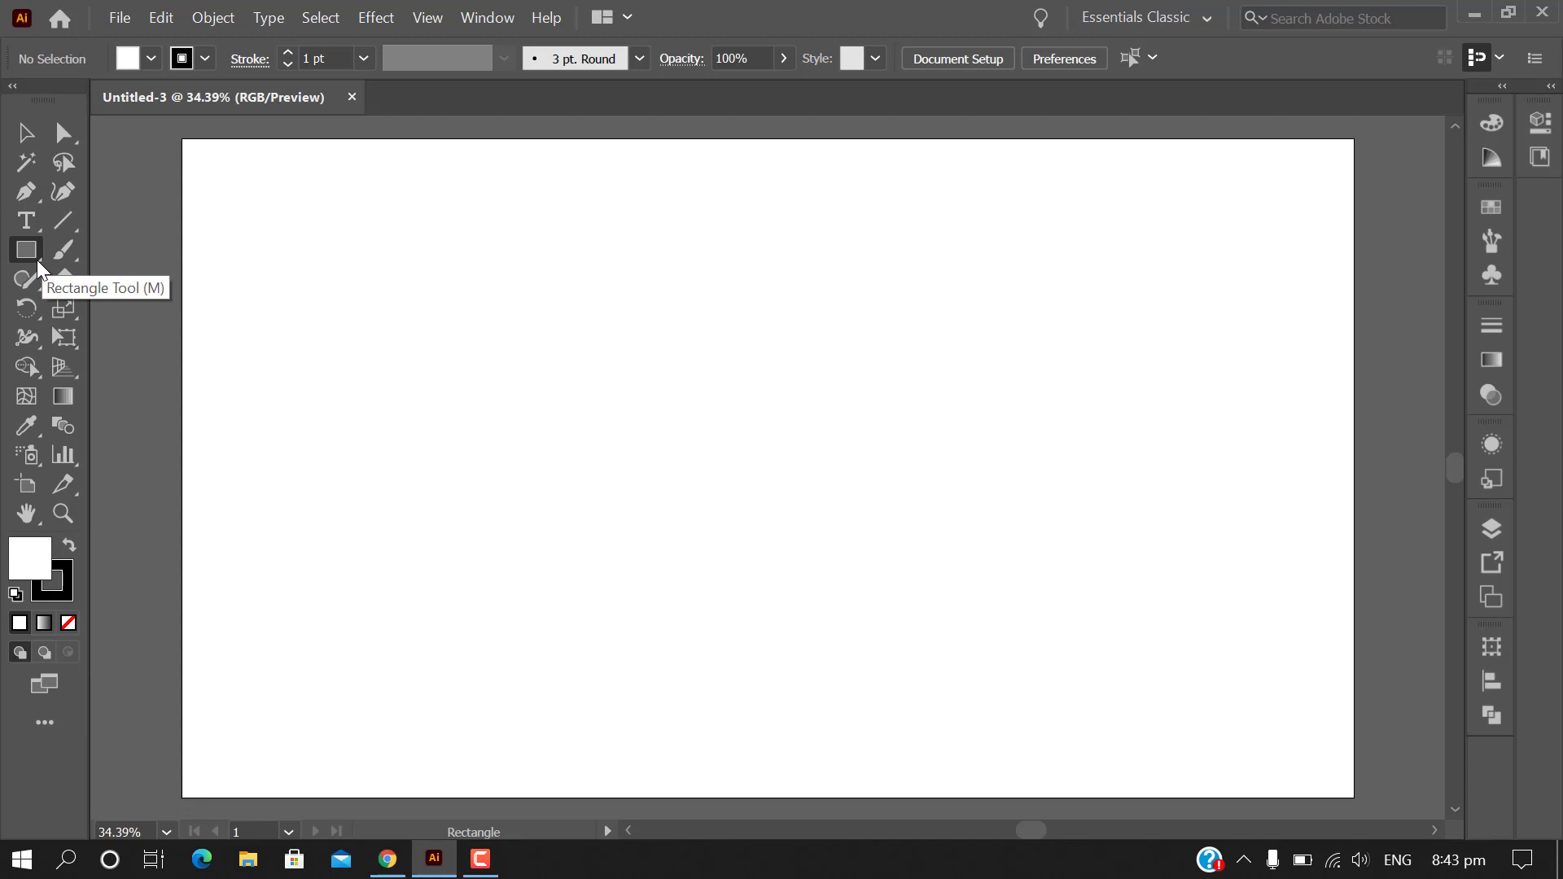
drag(37, 261, 178, 326)
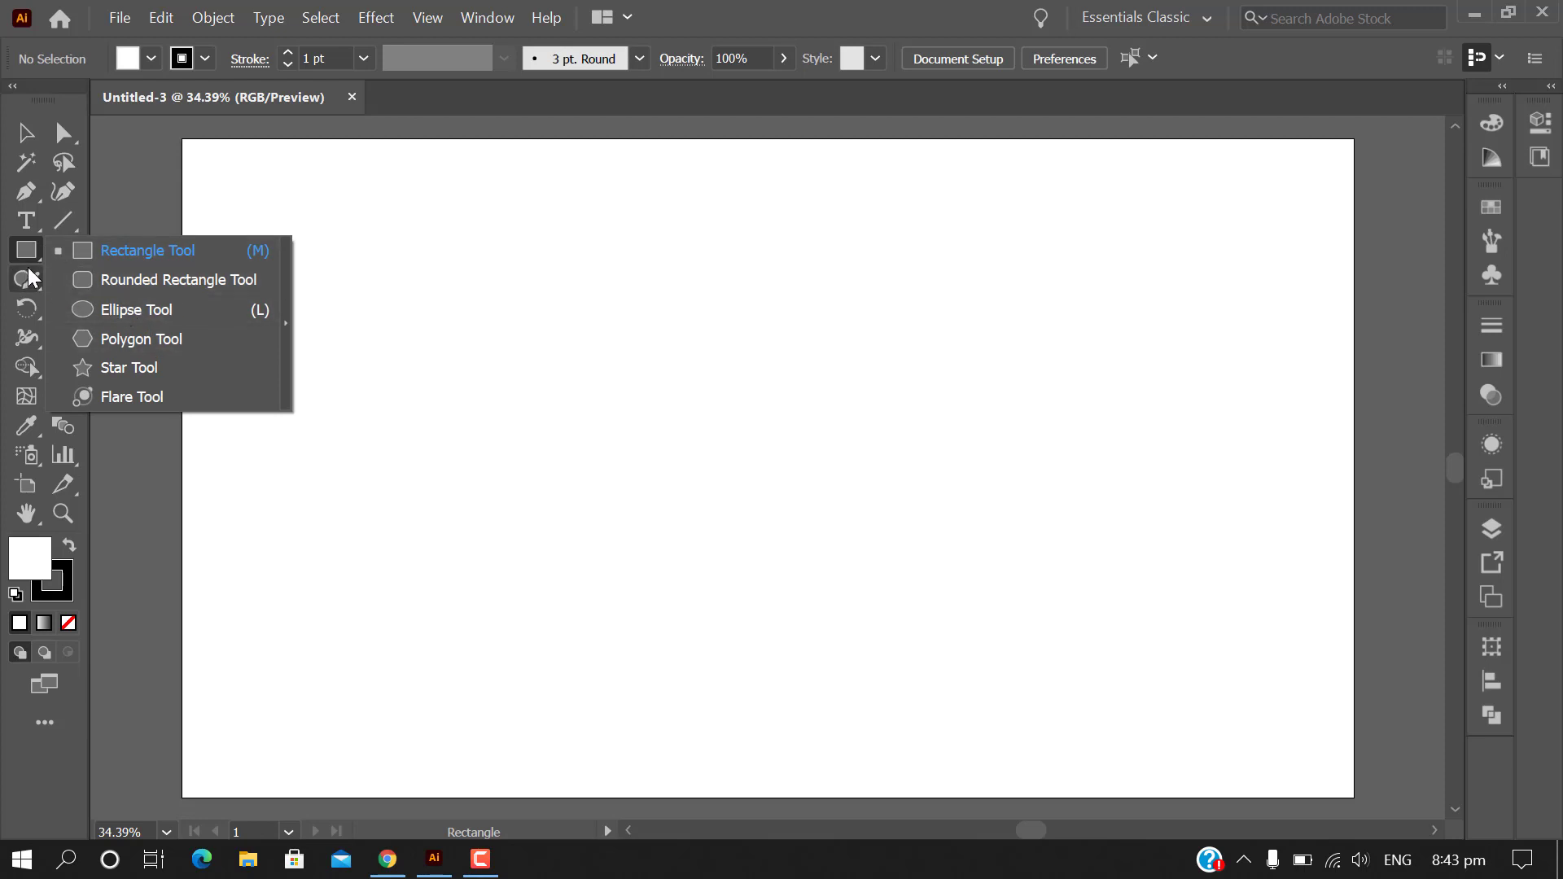
click(148, 257)
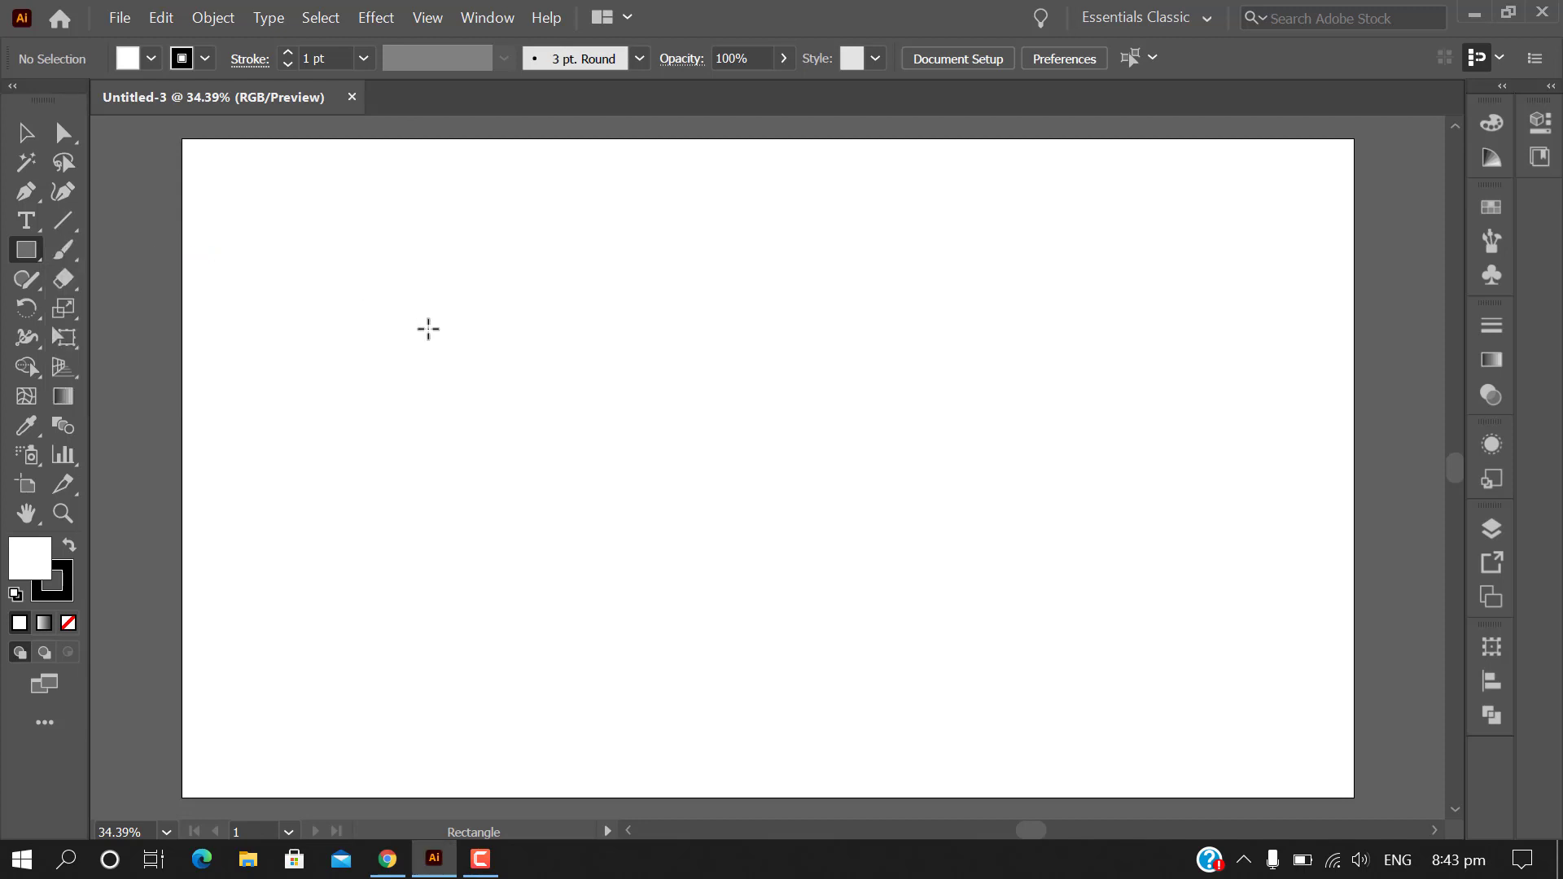
drag(387, 249, 1082, 598)
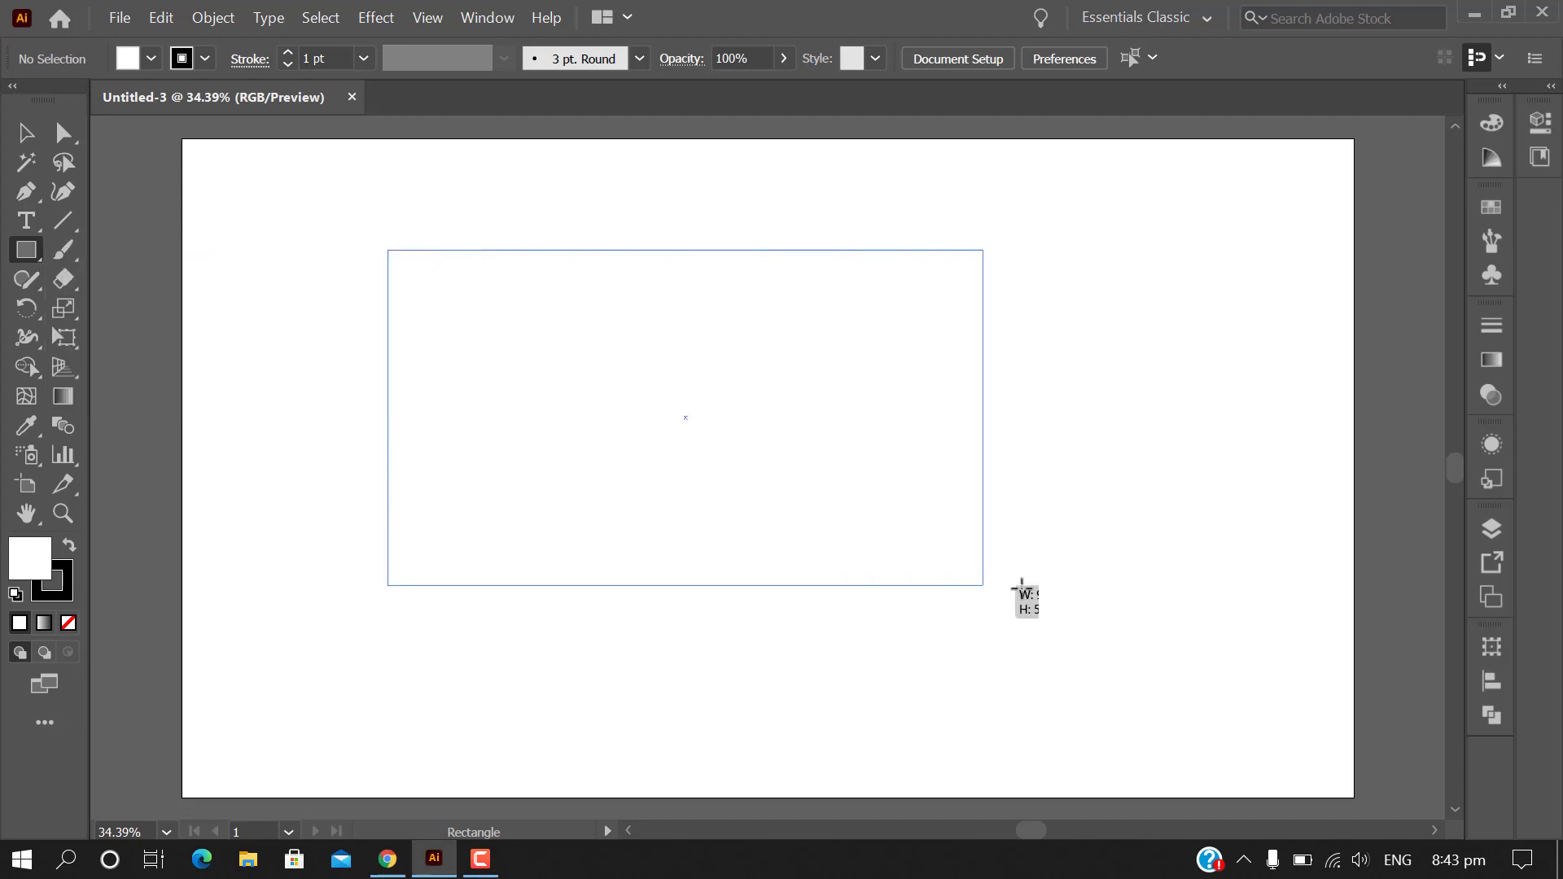
scroll(833, 516, down, 1)
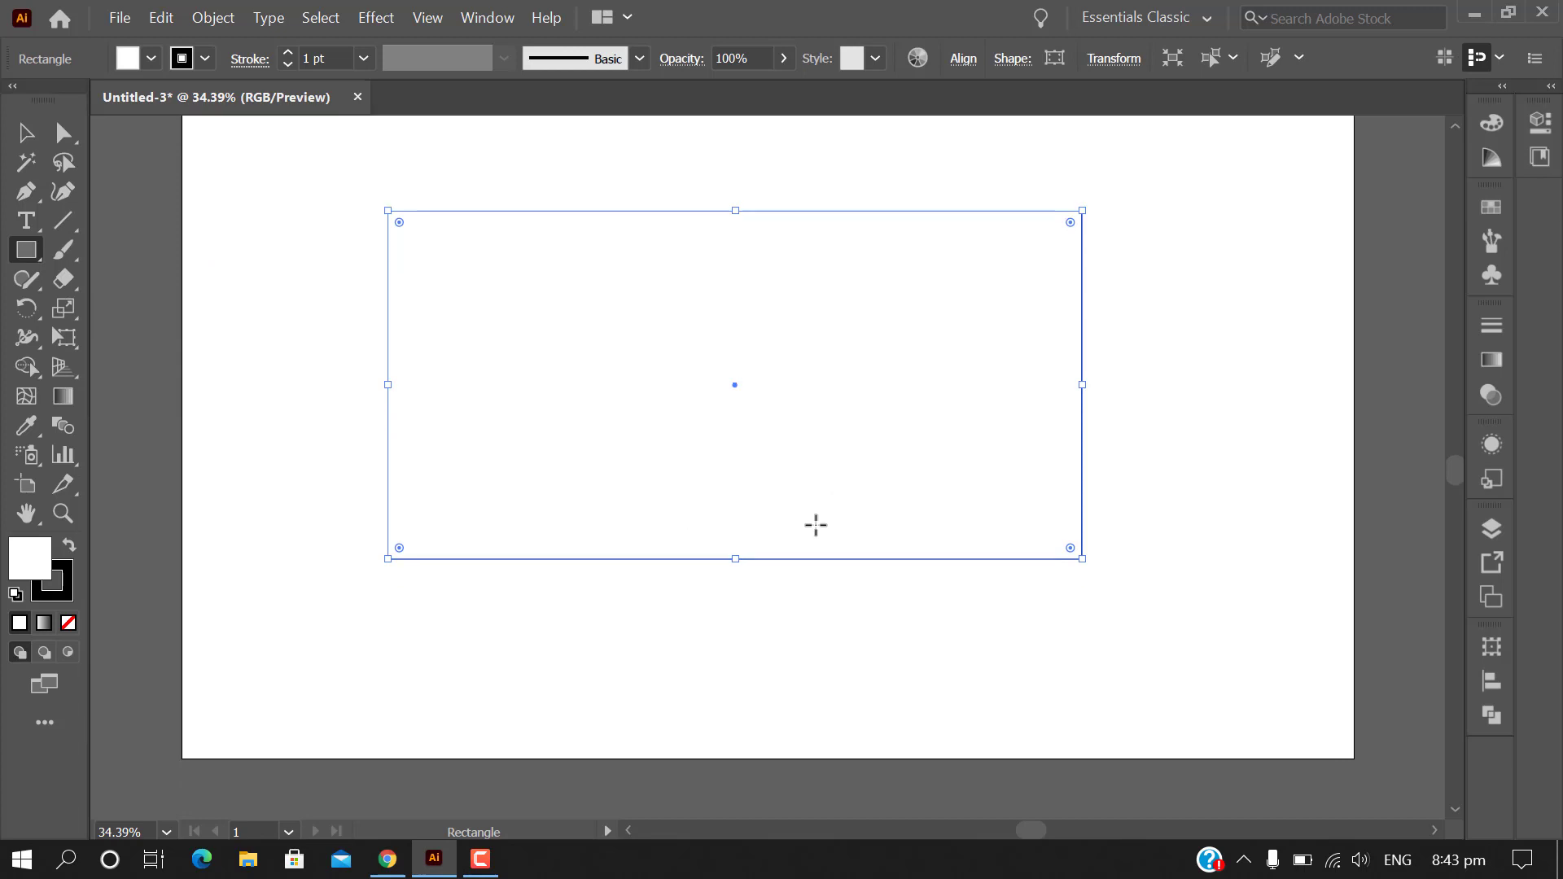
scroll(814, 523, up, 1)
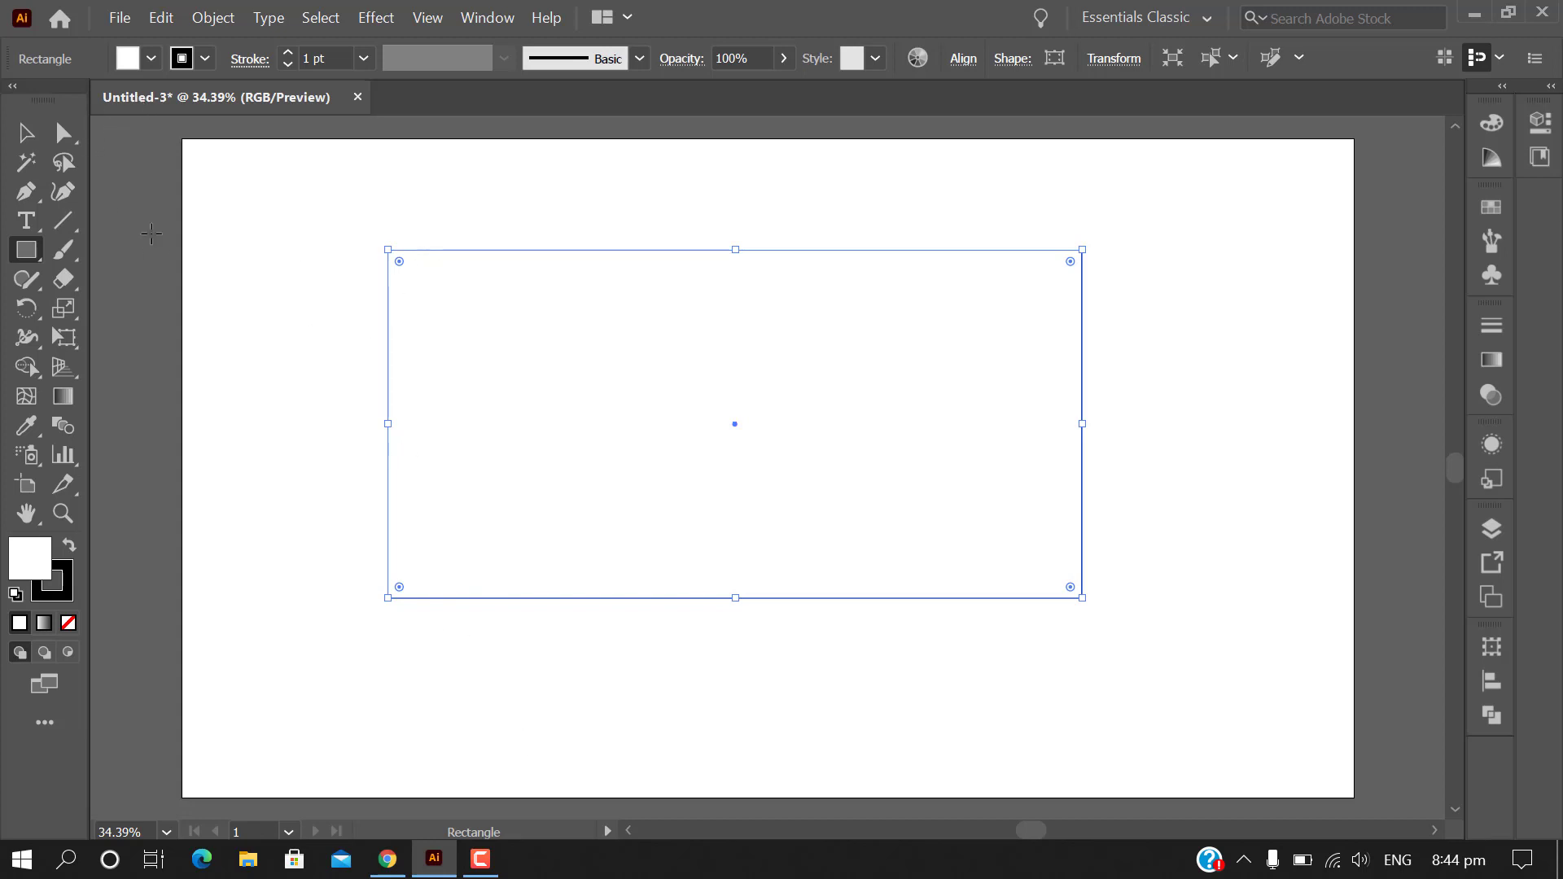
Fill the rectangle with light blue from the Fill swatches
click(150, 62)
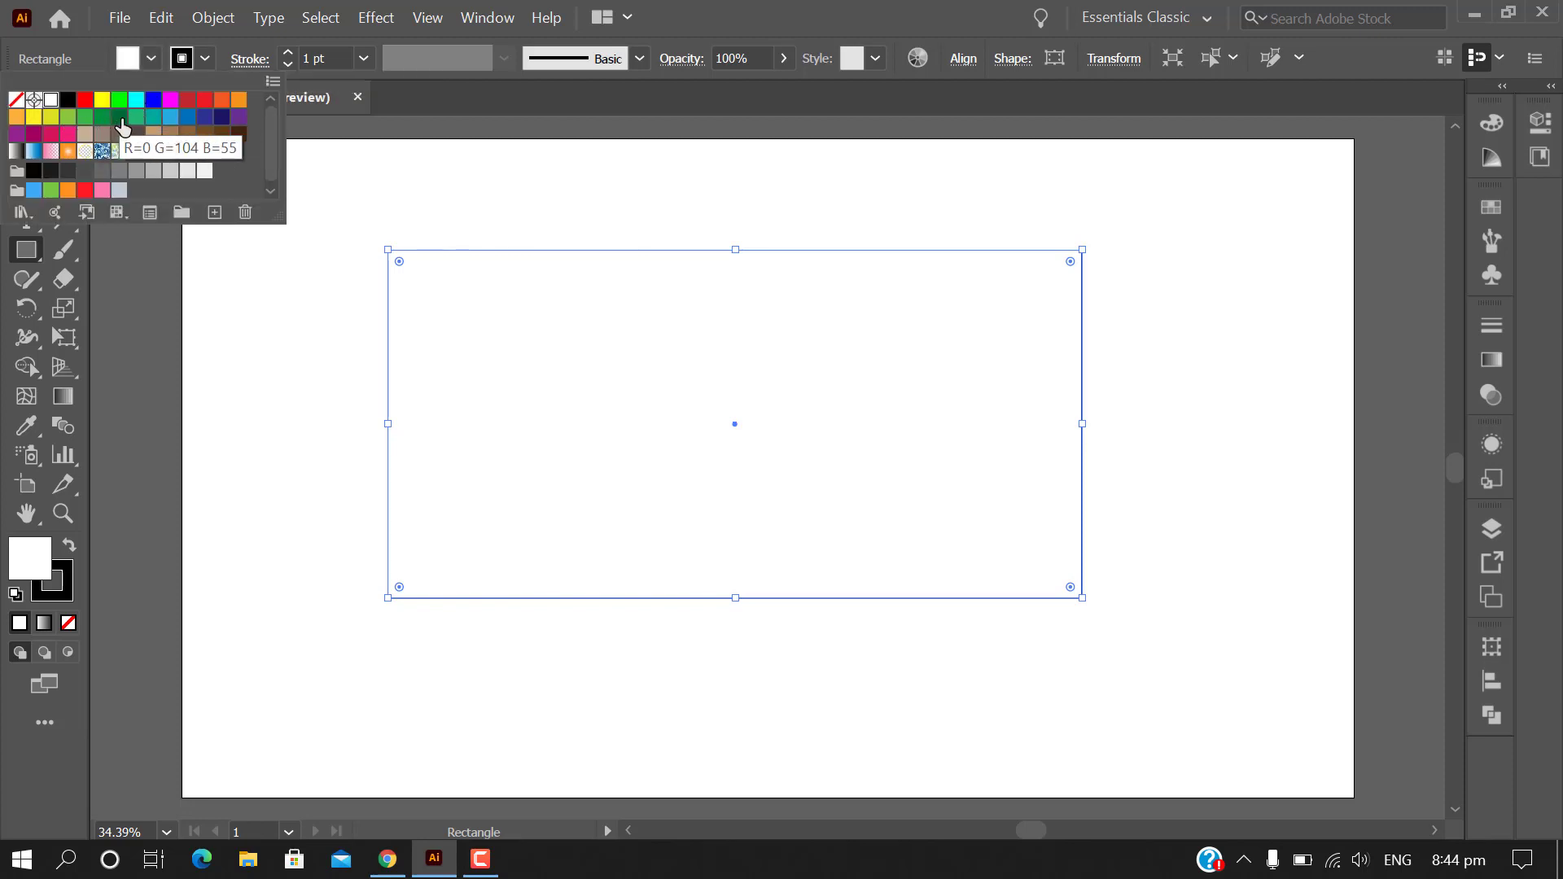
click(122, 126)
click(238, 101)
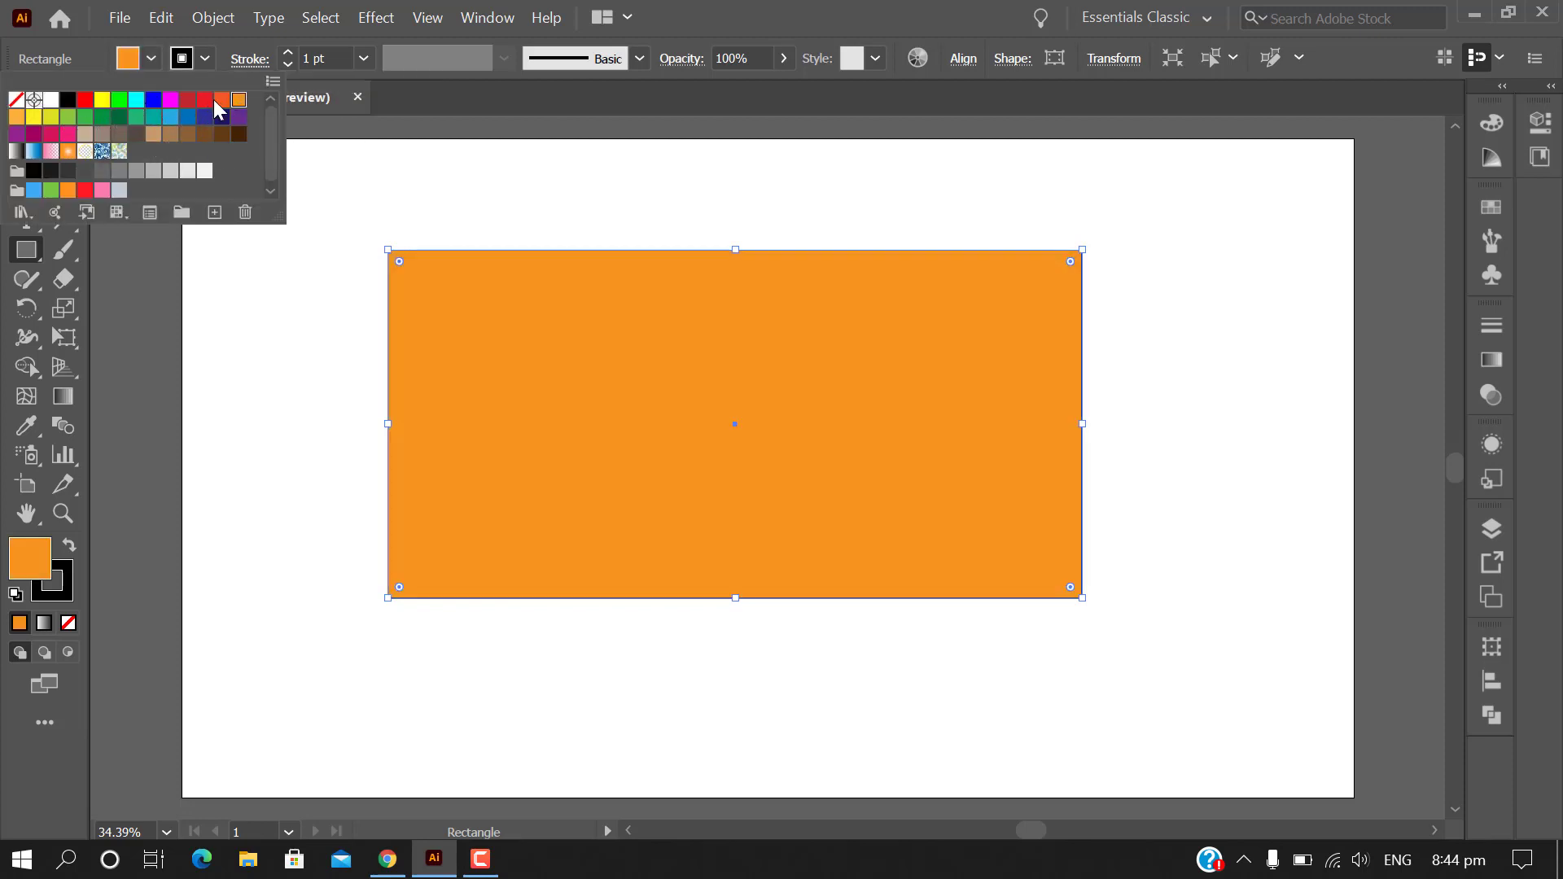
click(188, 117)
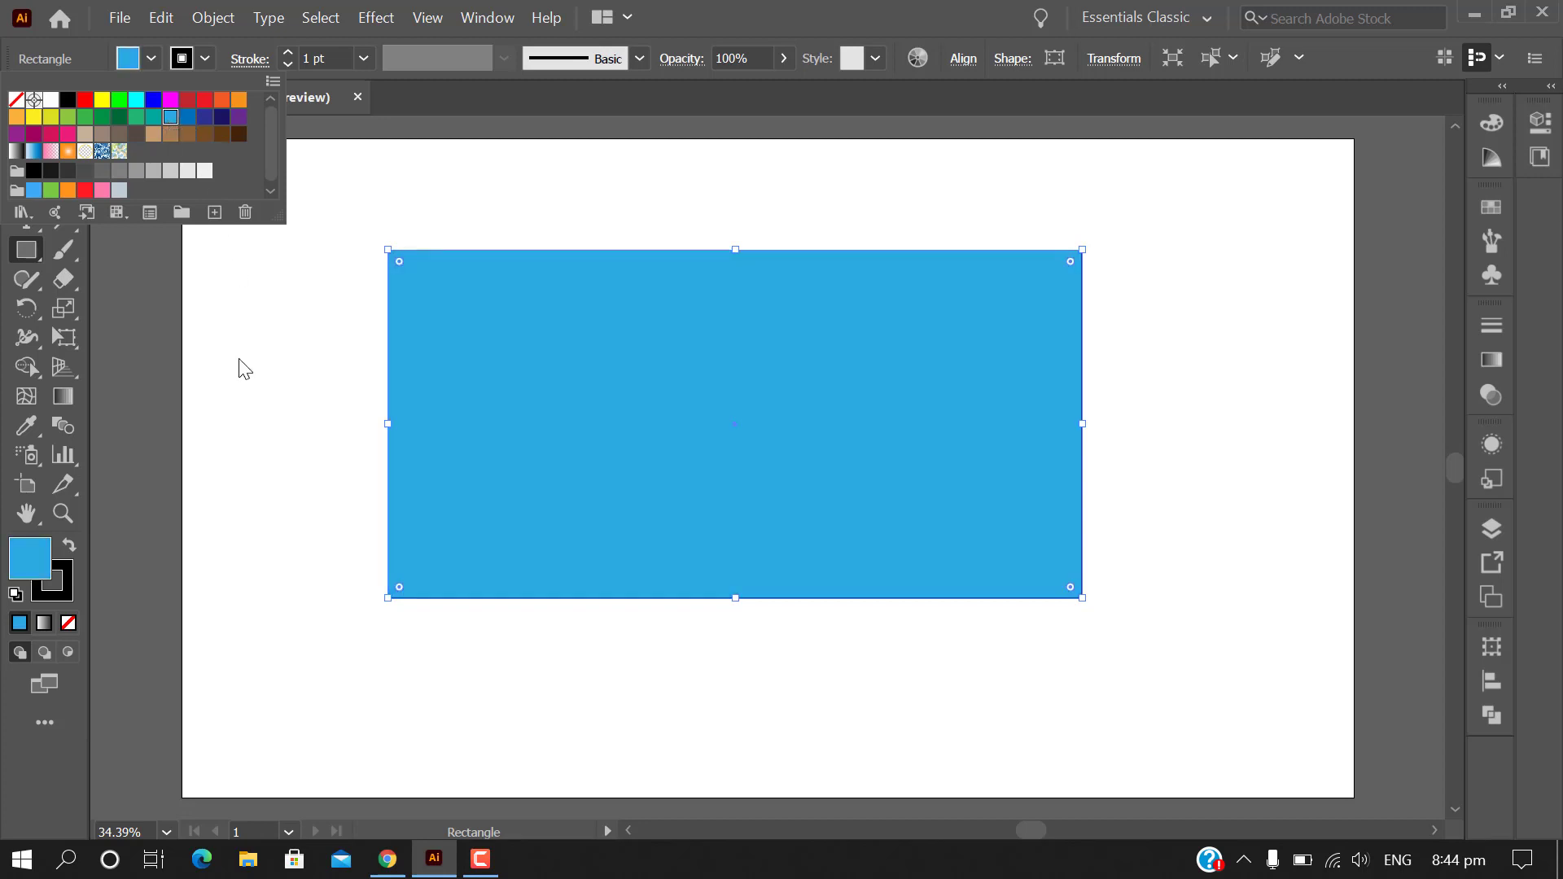
Nudge the rectangle slightly down and to the right with the Selection tool
click(25, 132)
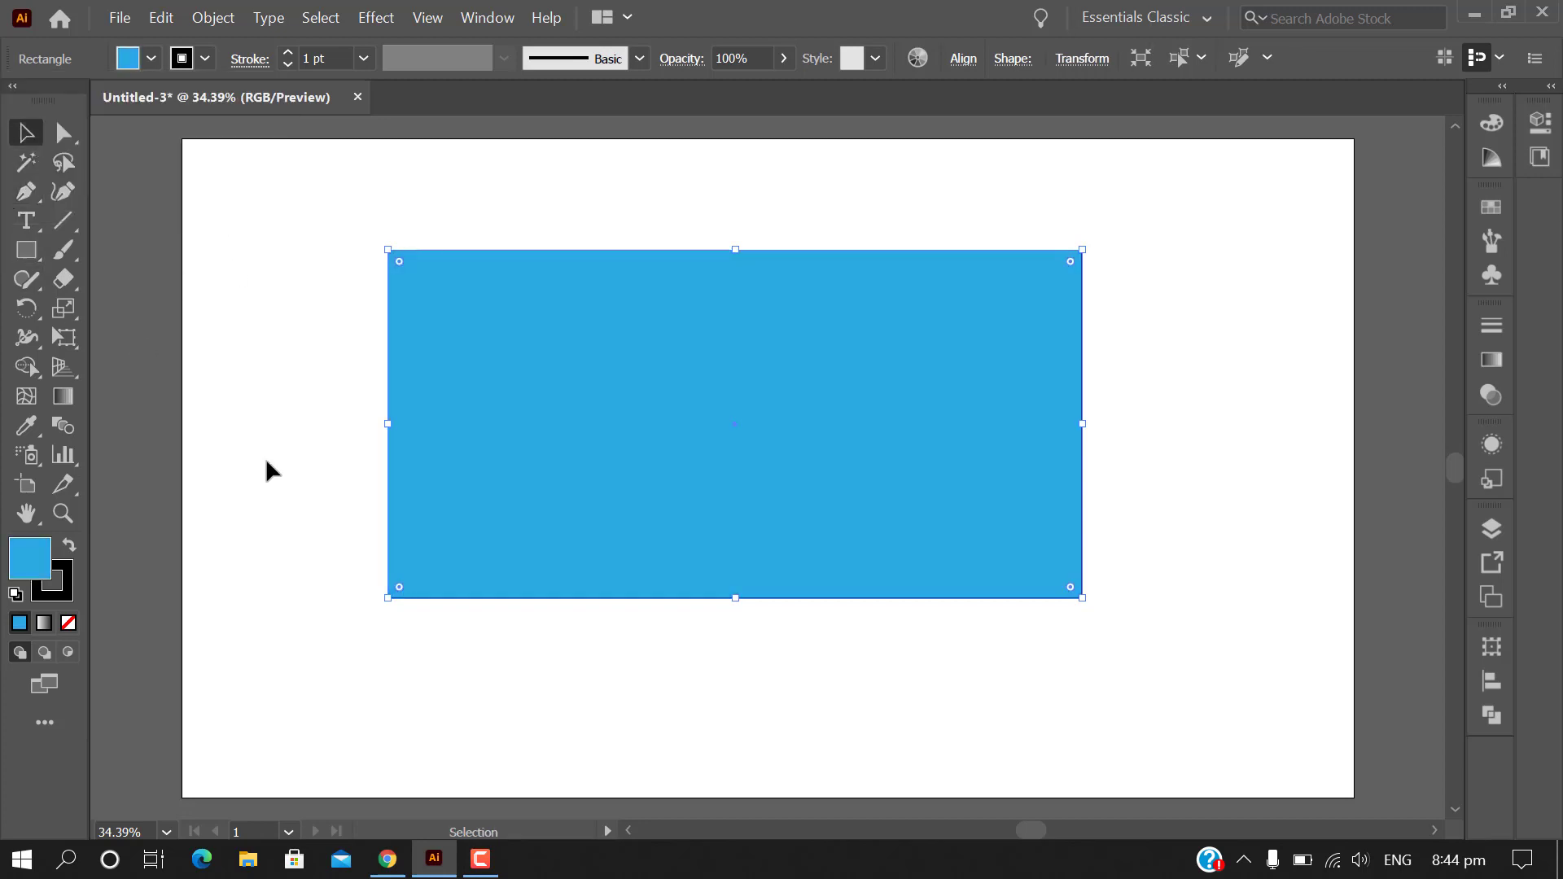
drag(582, 466, 608, 499)
scroll(763, 505, down, 1)
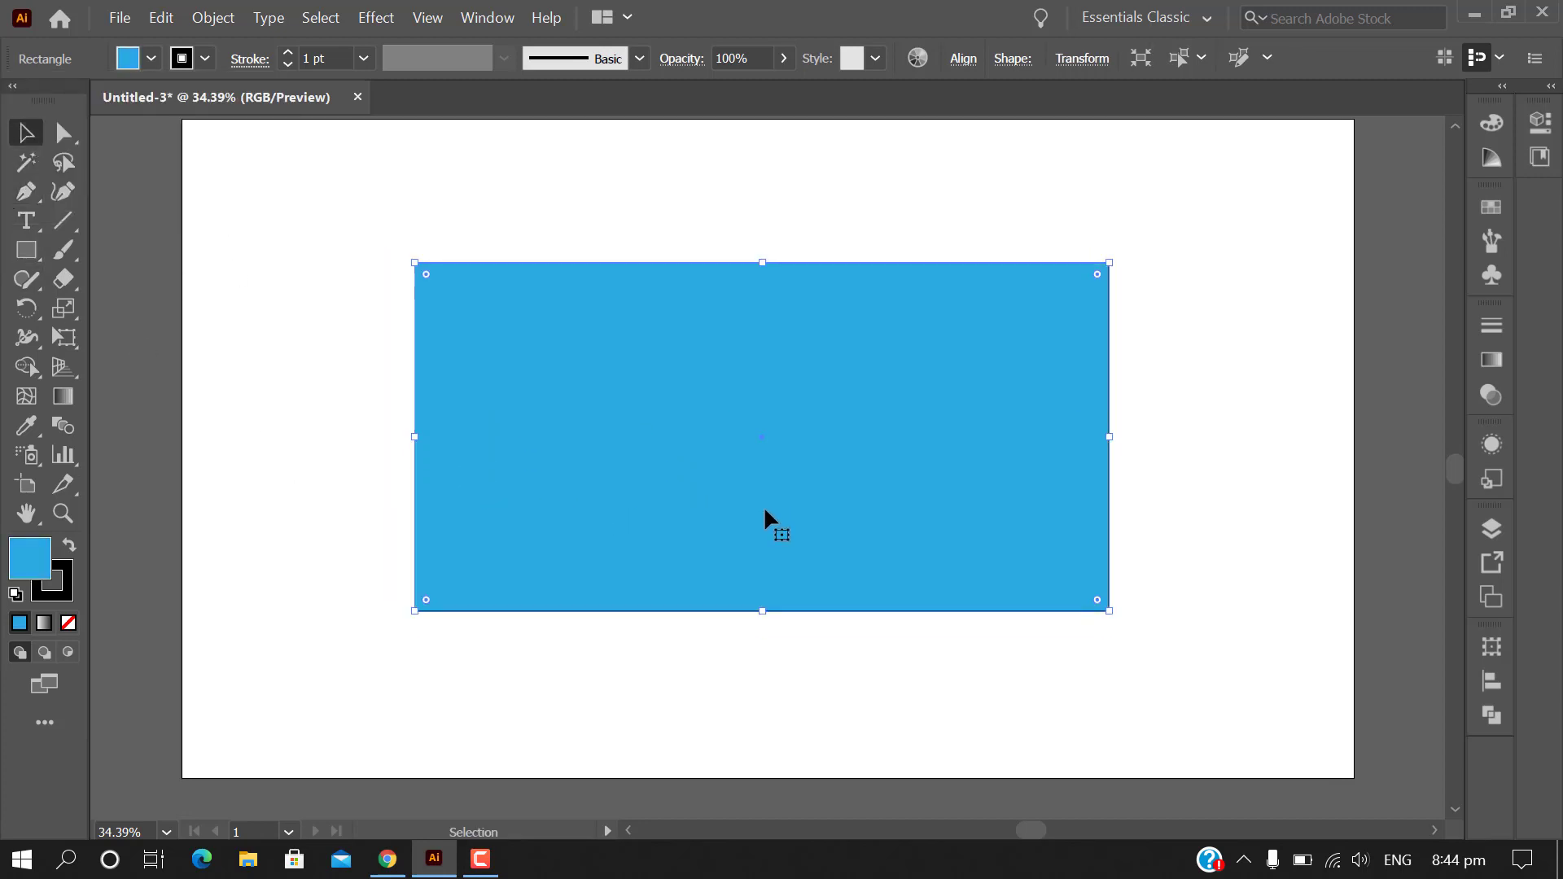
scroll(758, 521, down, 1)
scroll(758, 523, up, 1)
Set the rectangle's stroke weight to 43 pt
click(206, 58)
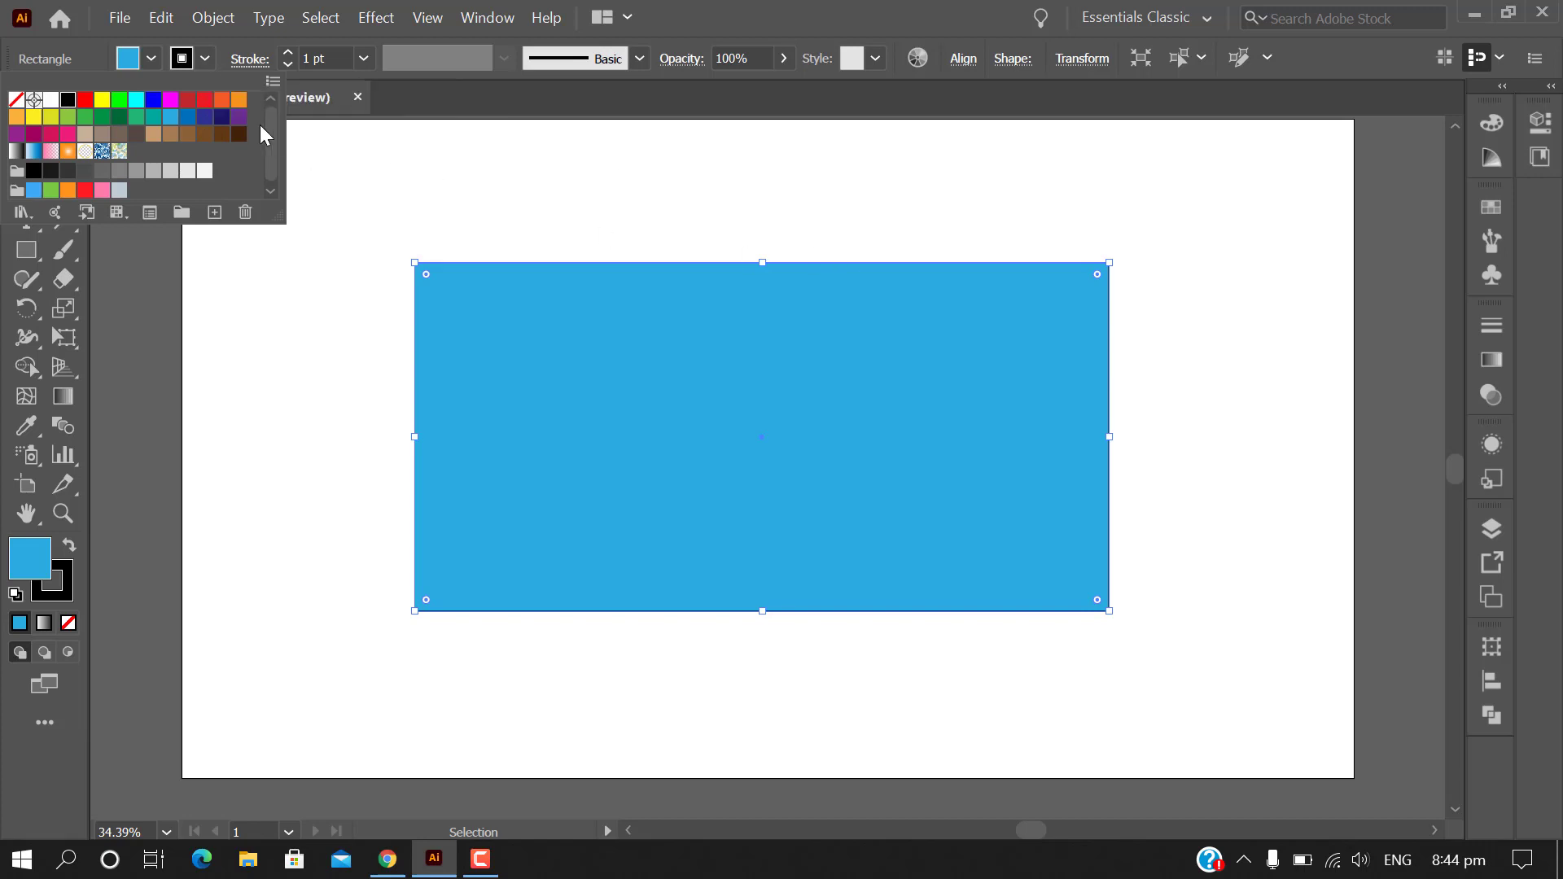
click(205, 58)
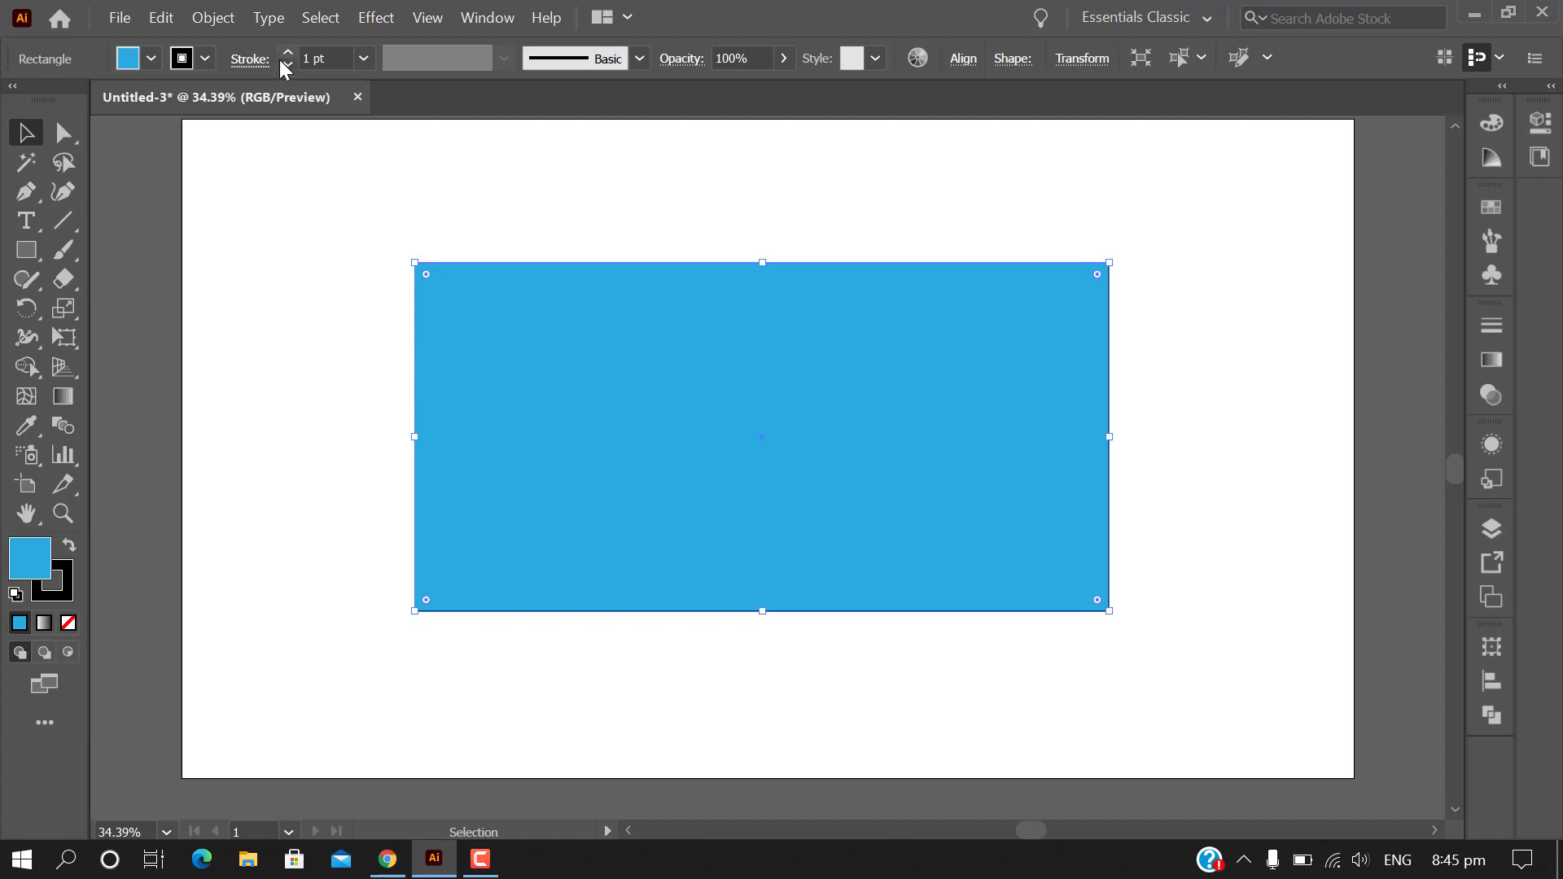
click(363, 59)
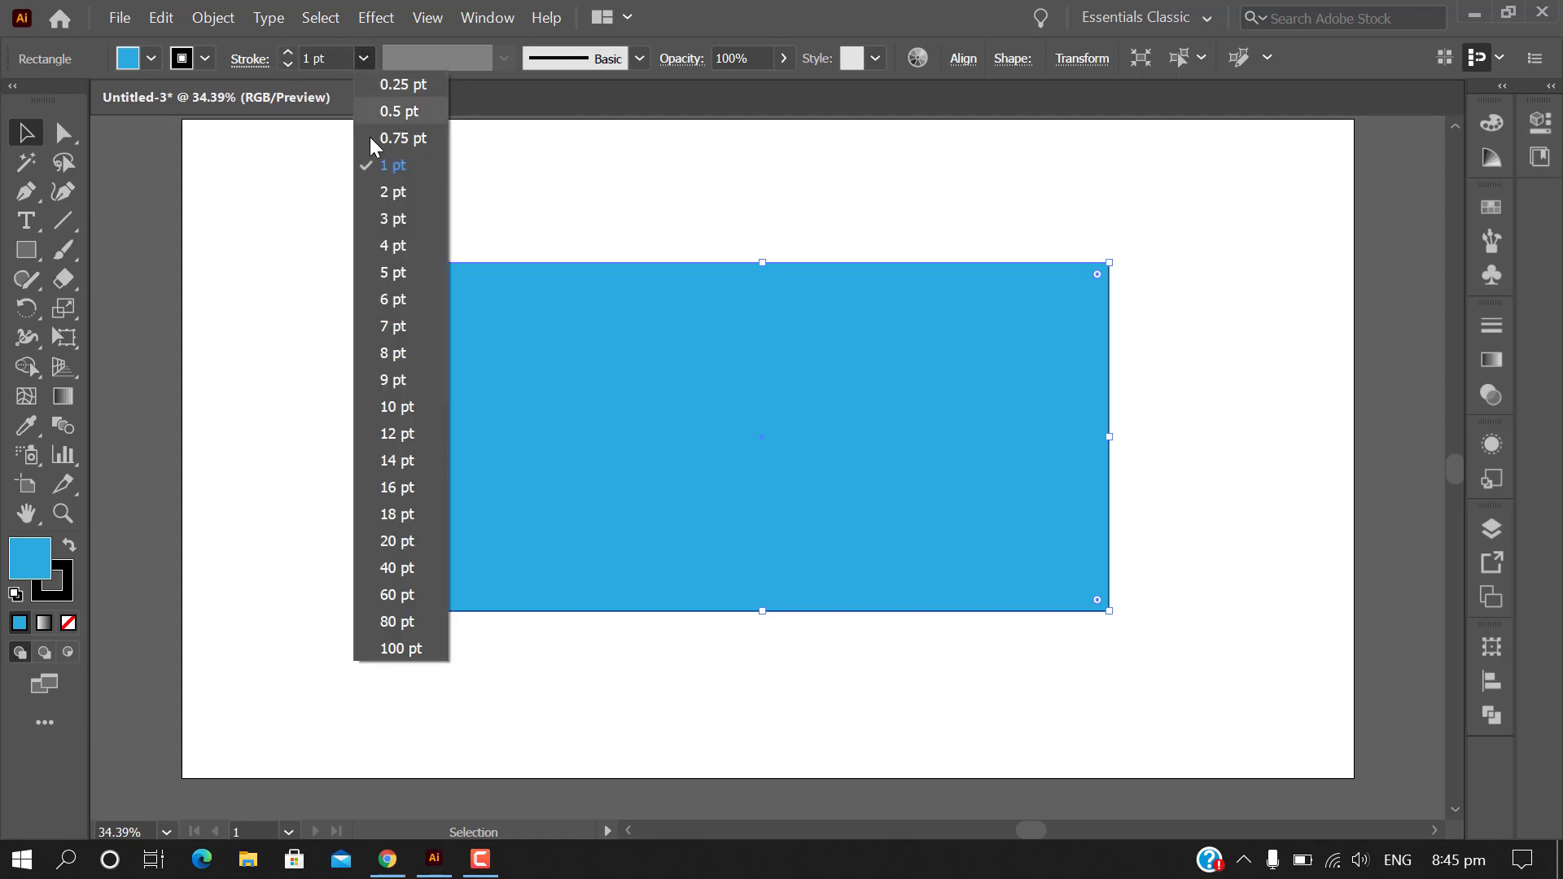
click(397, 623)
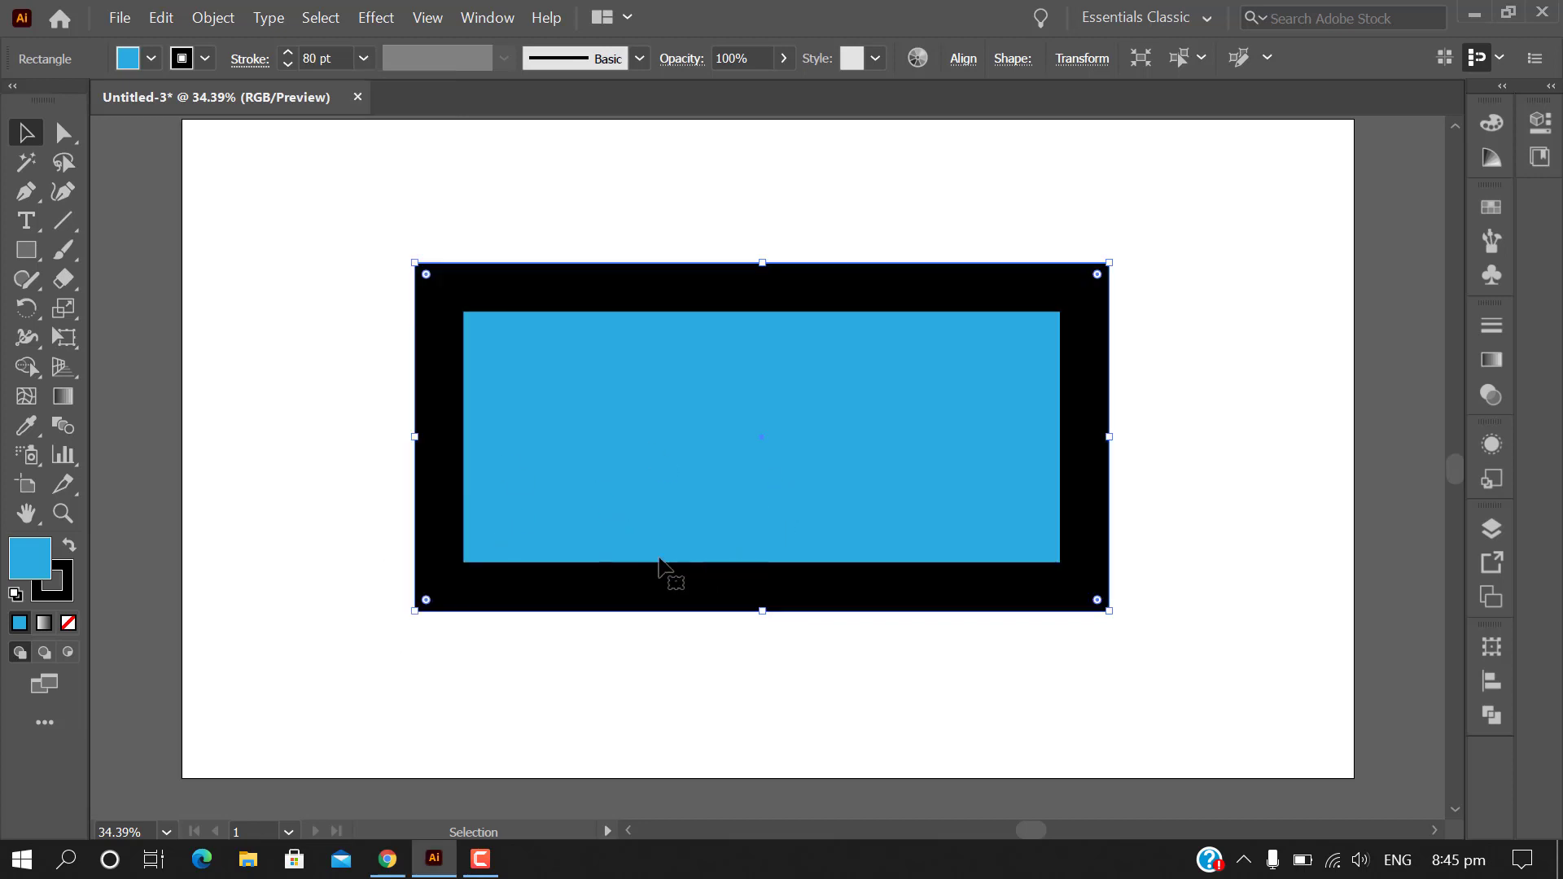
click(363, 59)
click(402, 379)
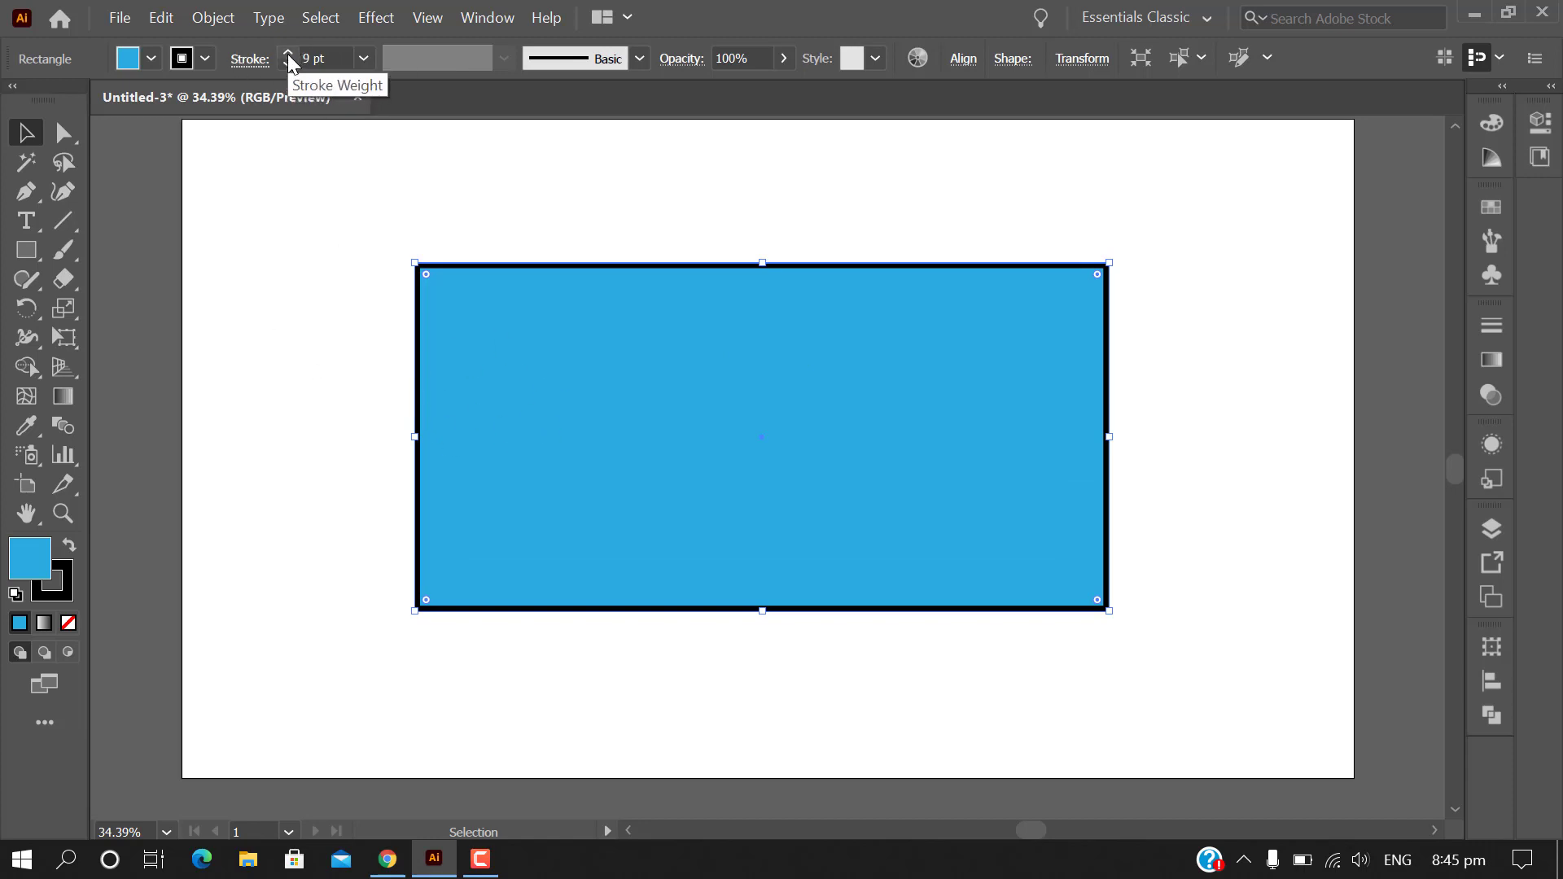
click(289, 54)
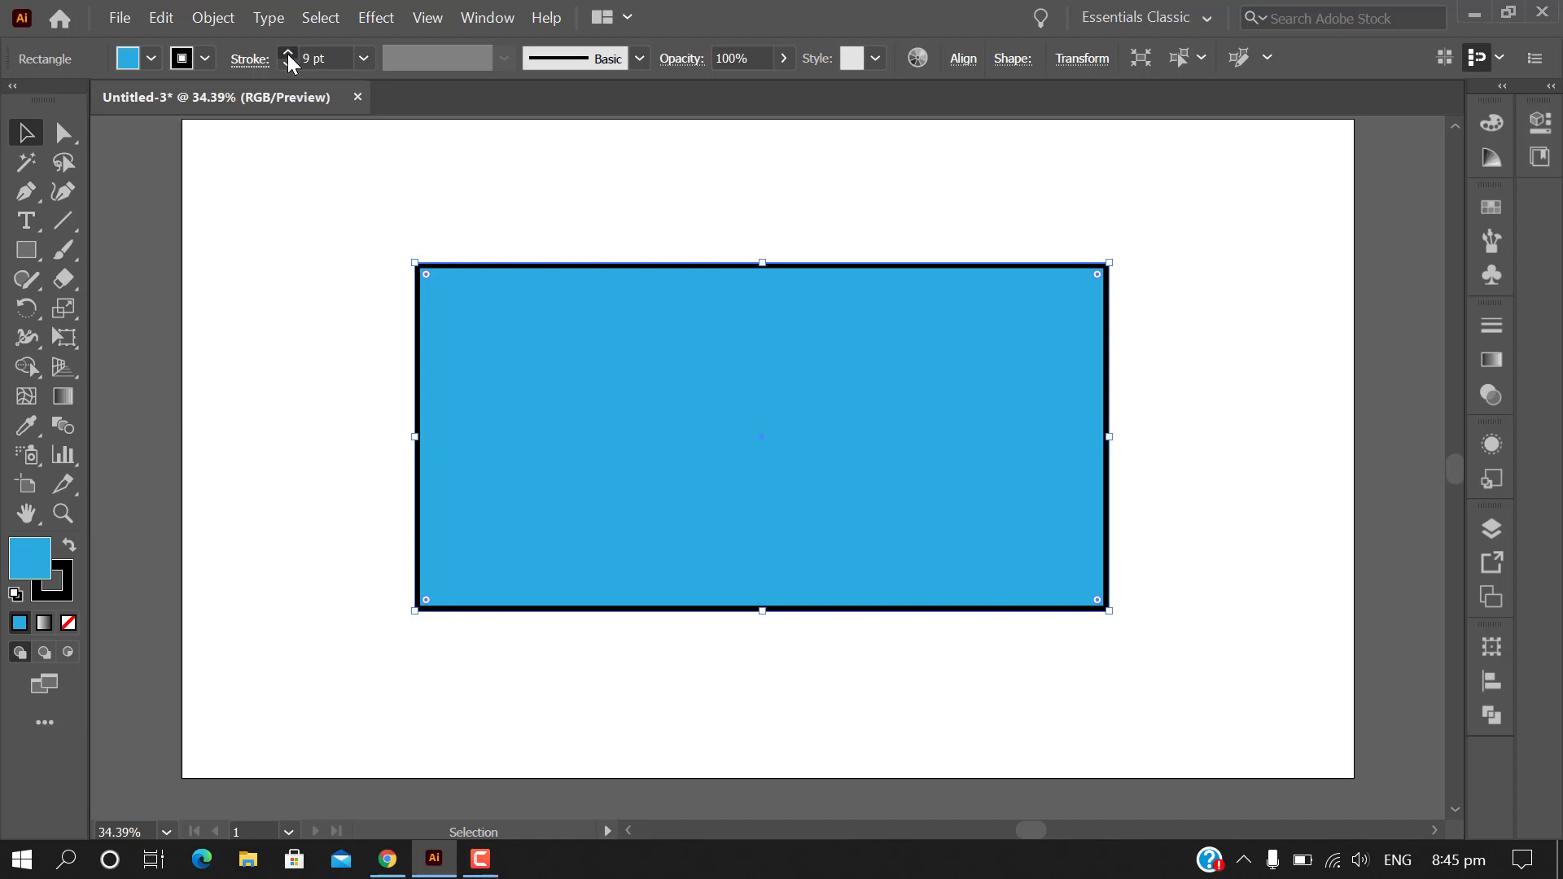
click(288, 53)
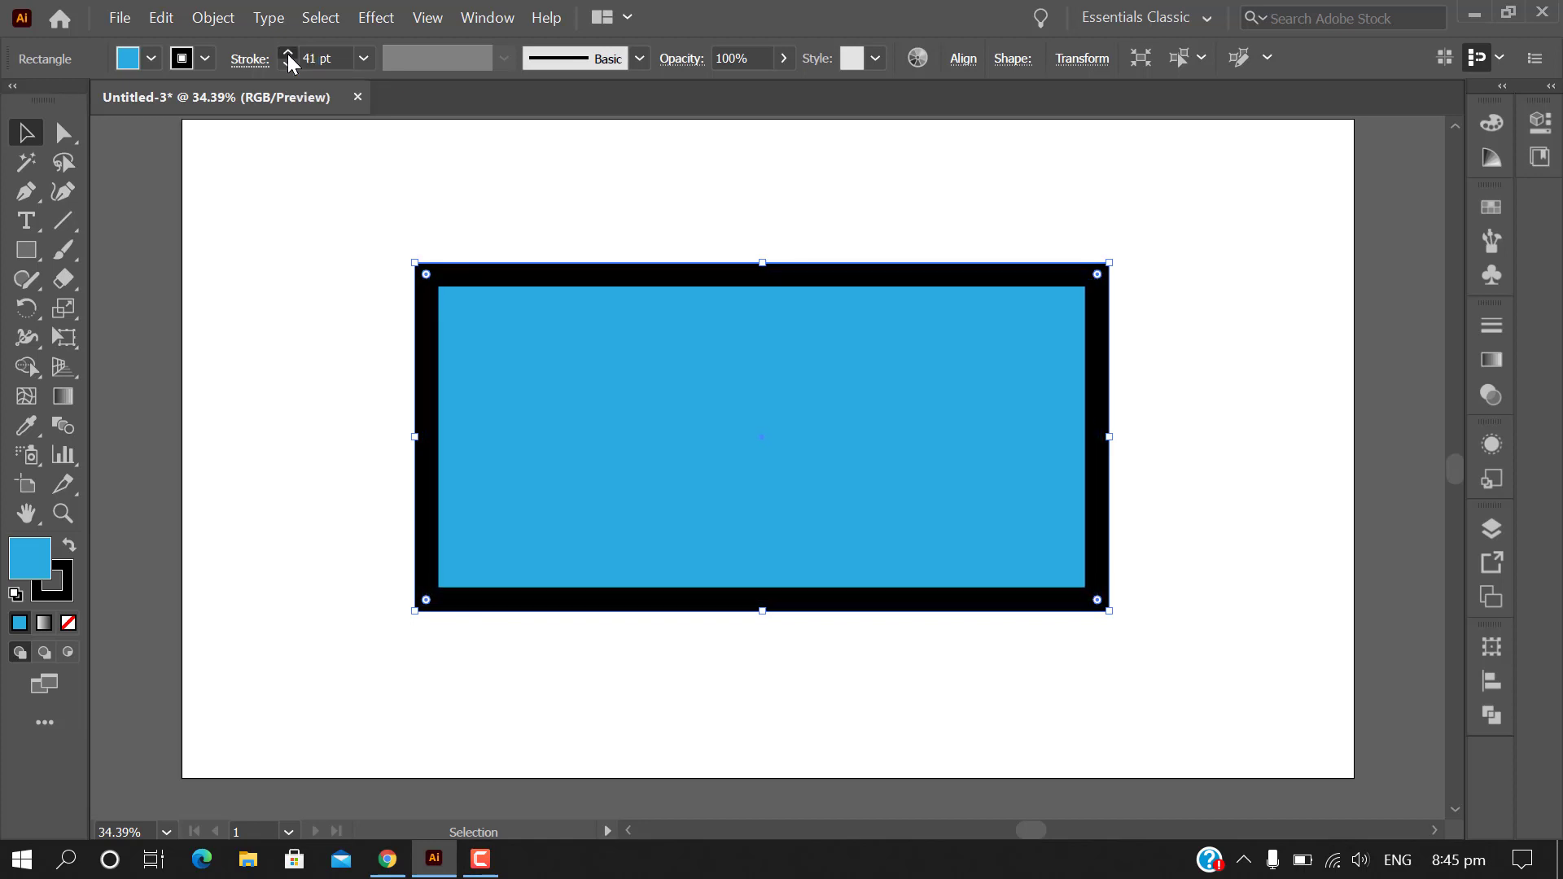
click(288, 54)
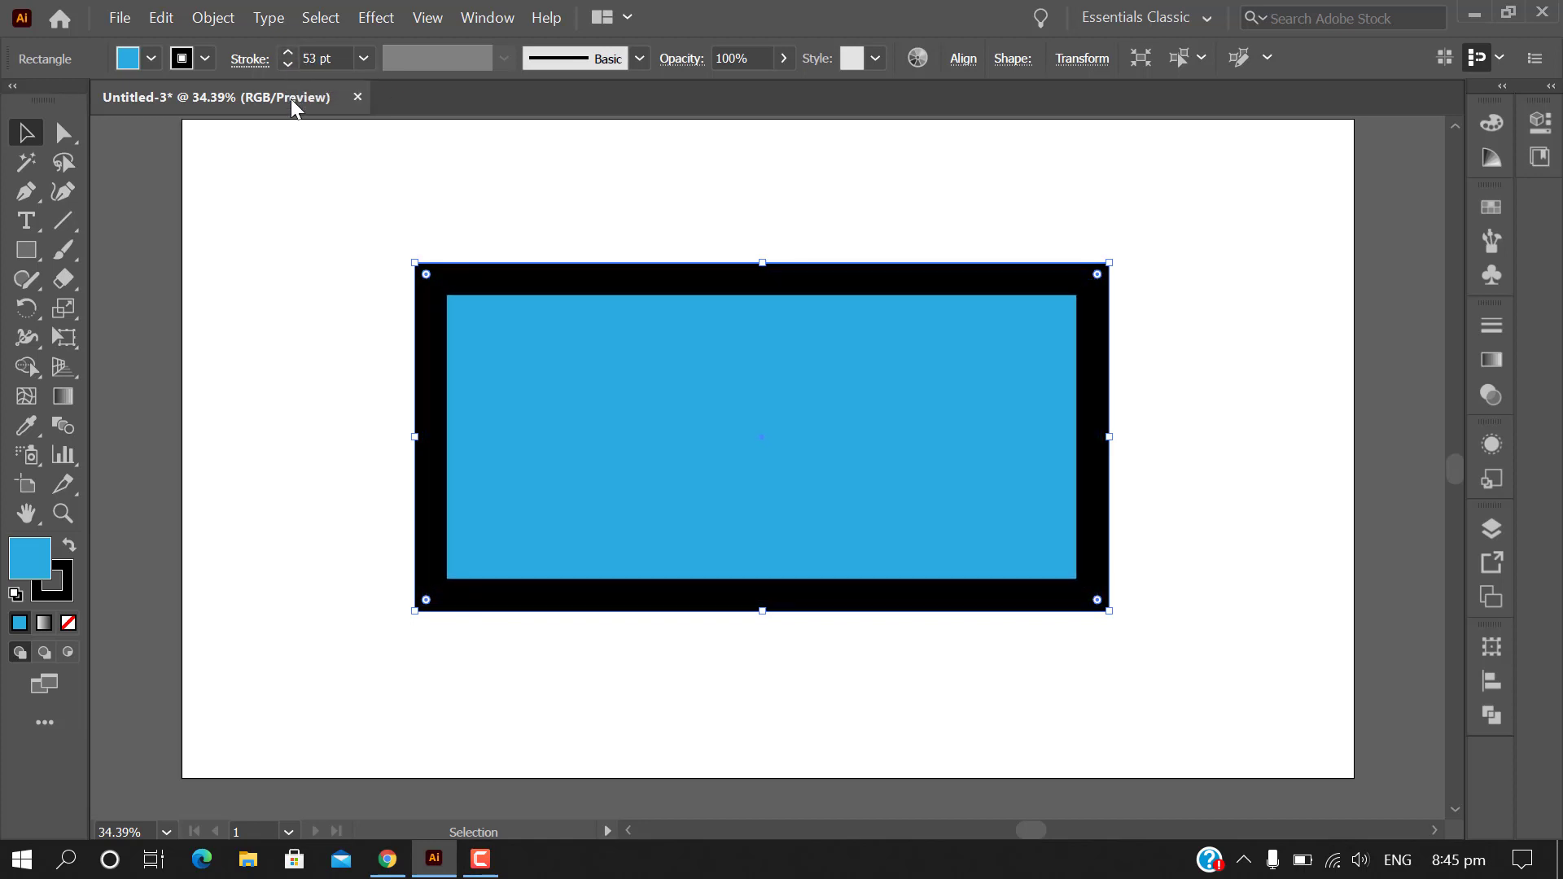
click(287, 63)
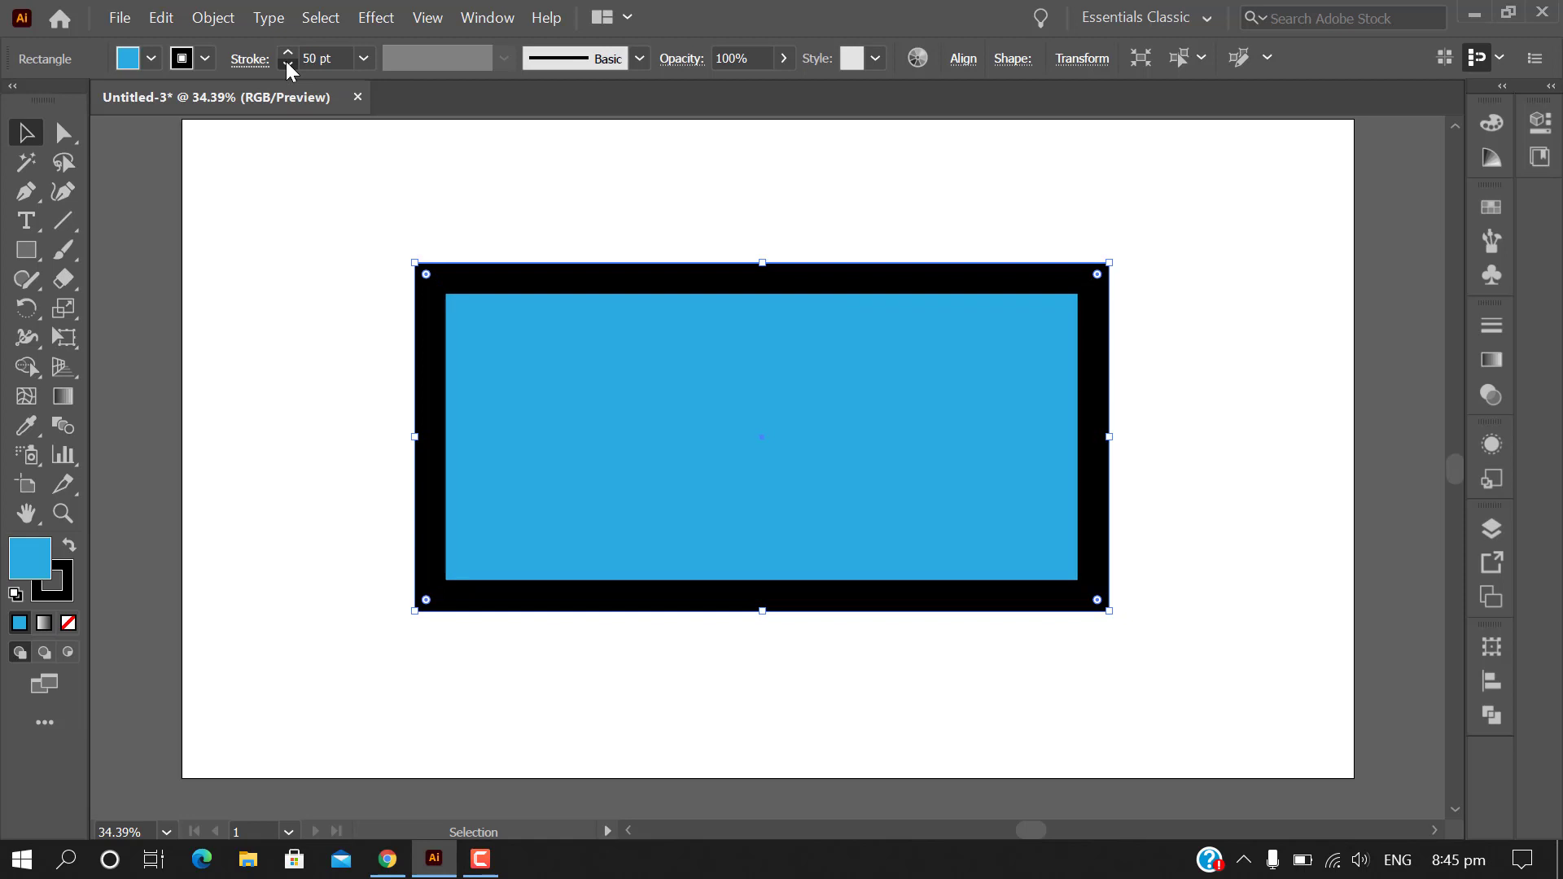
Make the rectangle's stroke orange from the Stroke swatches
click(205, 57)
click(221, 99)
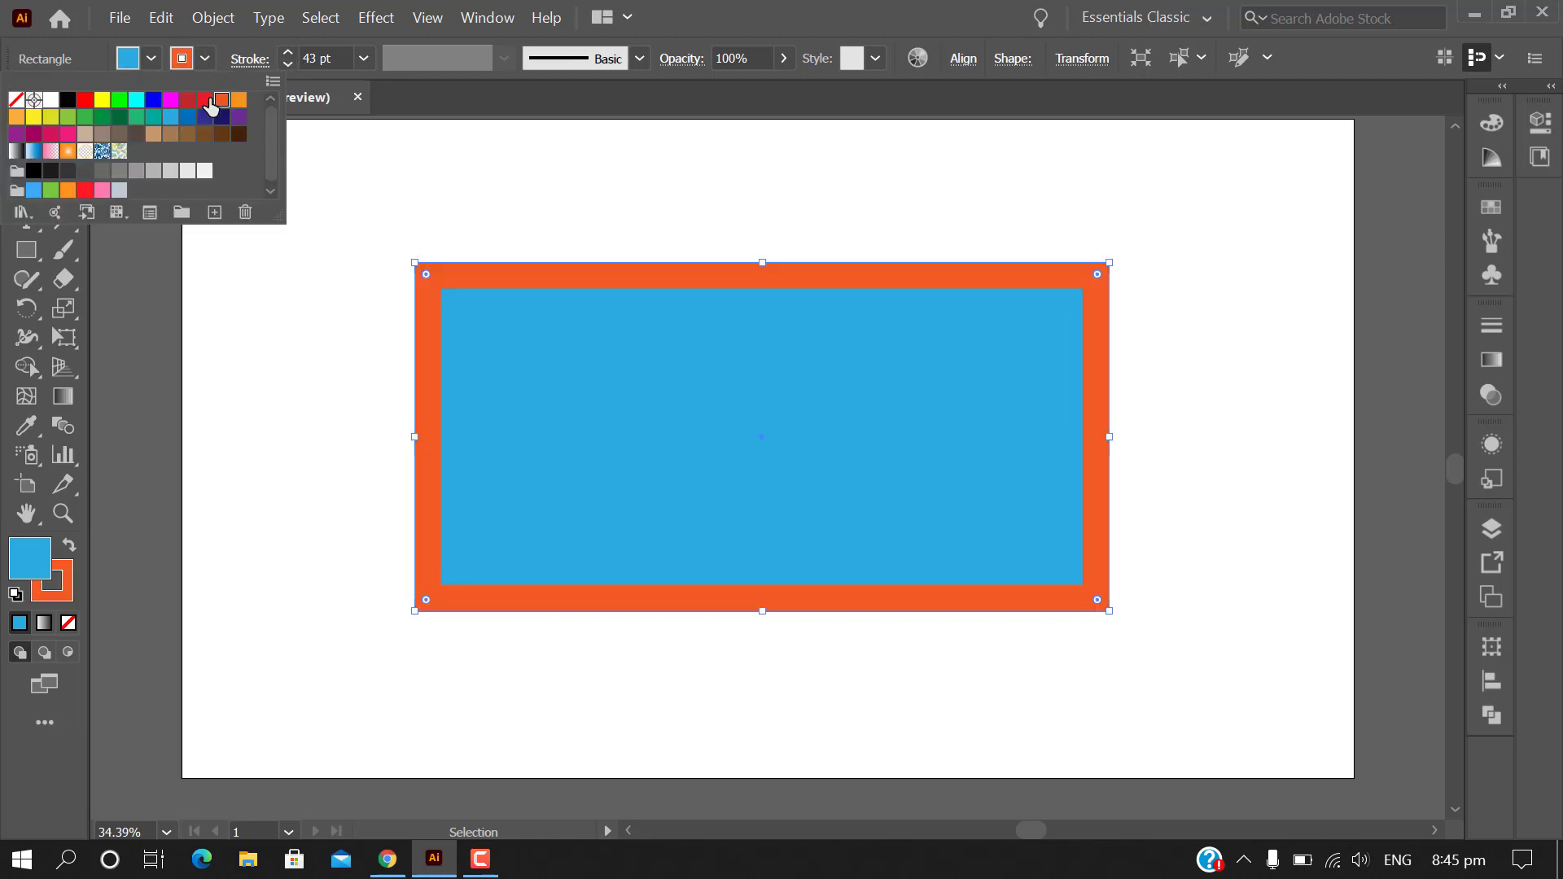
click(204, 99)
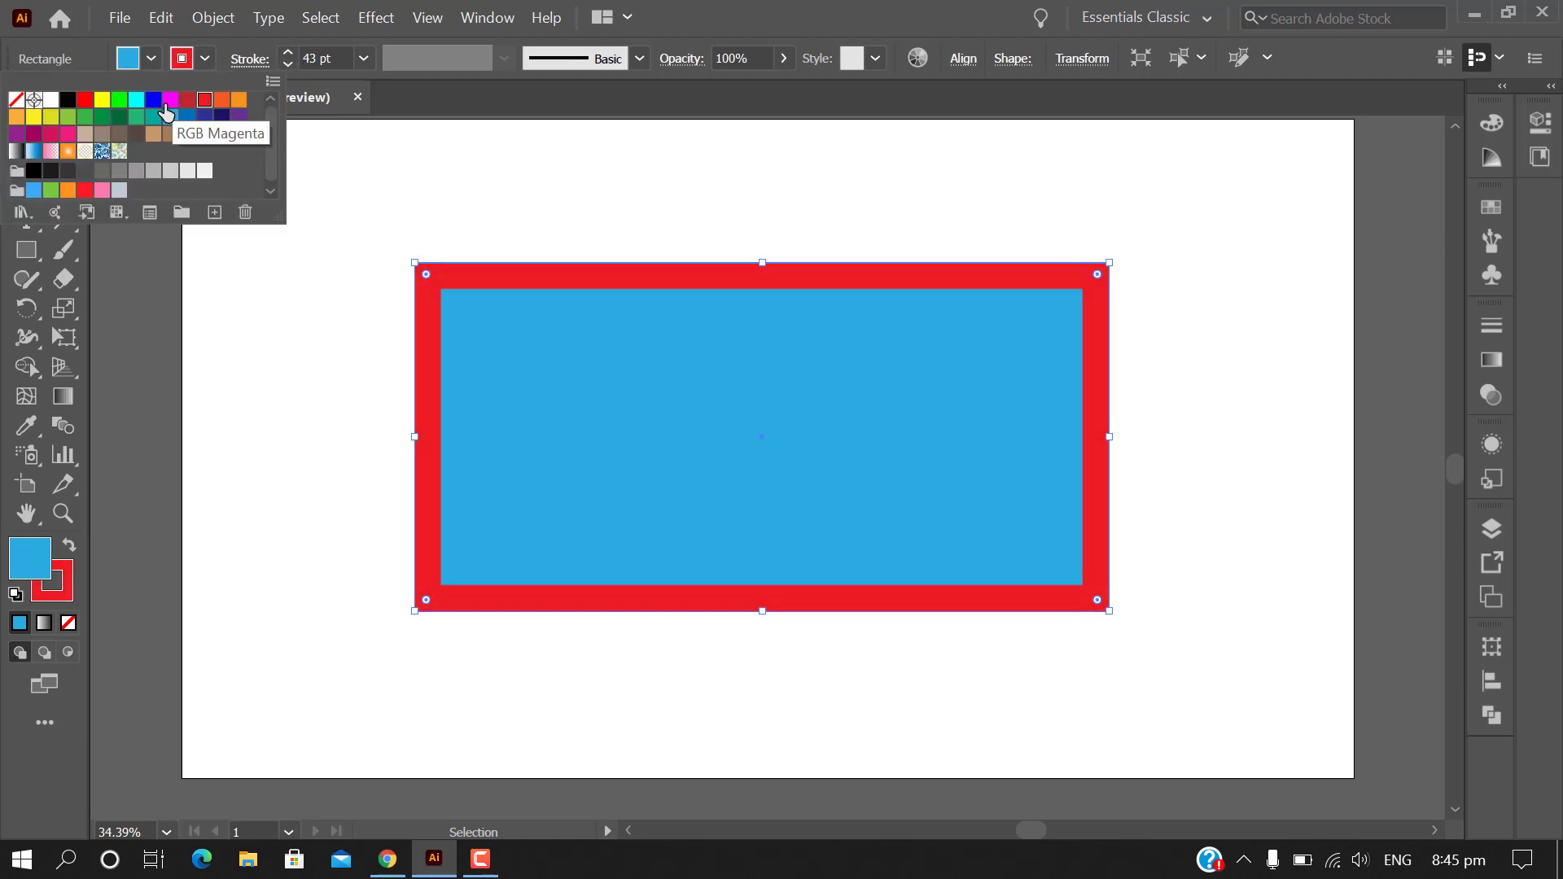
click(170, 99)
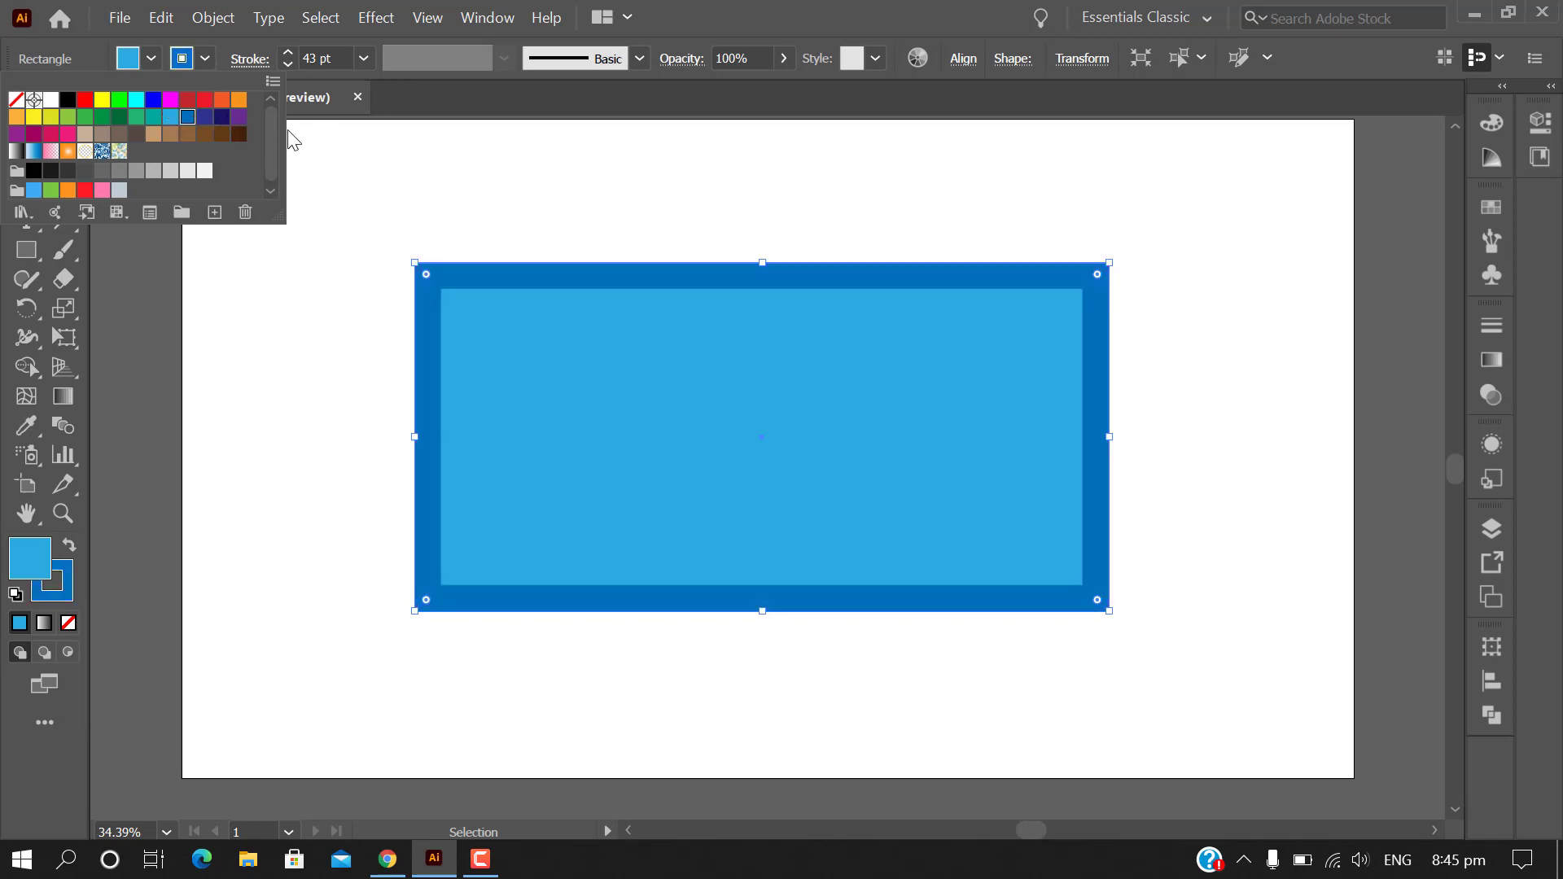
click(238, 116)
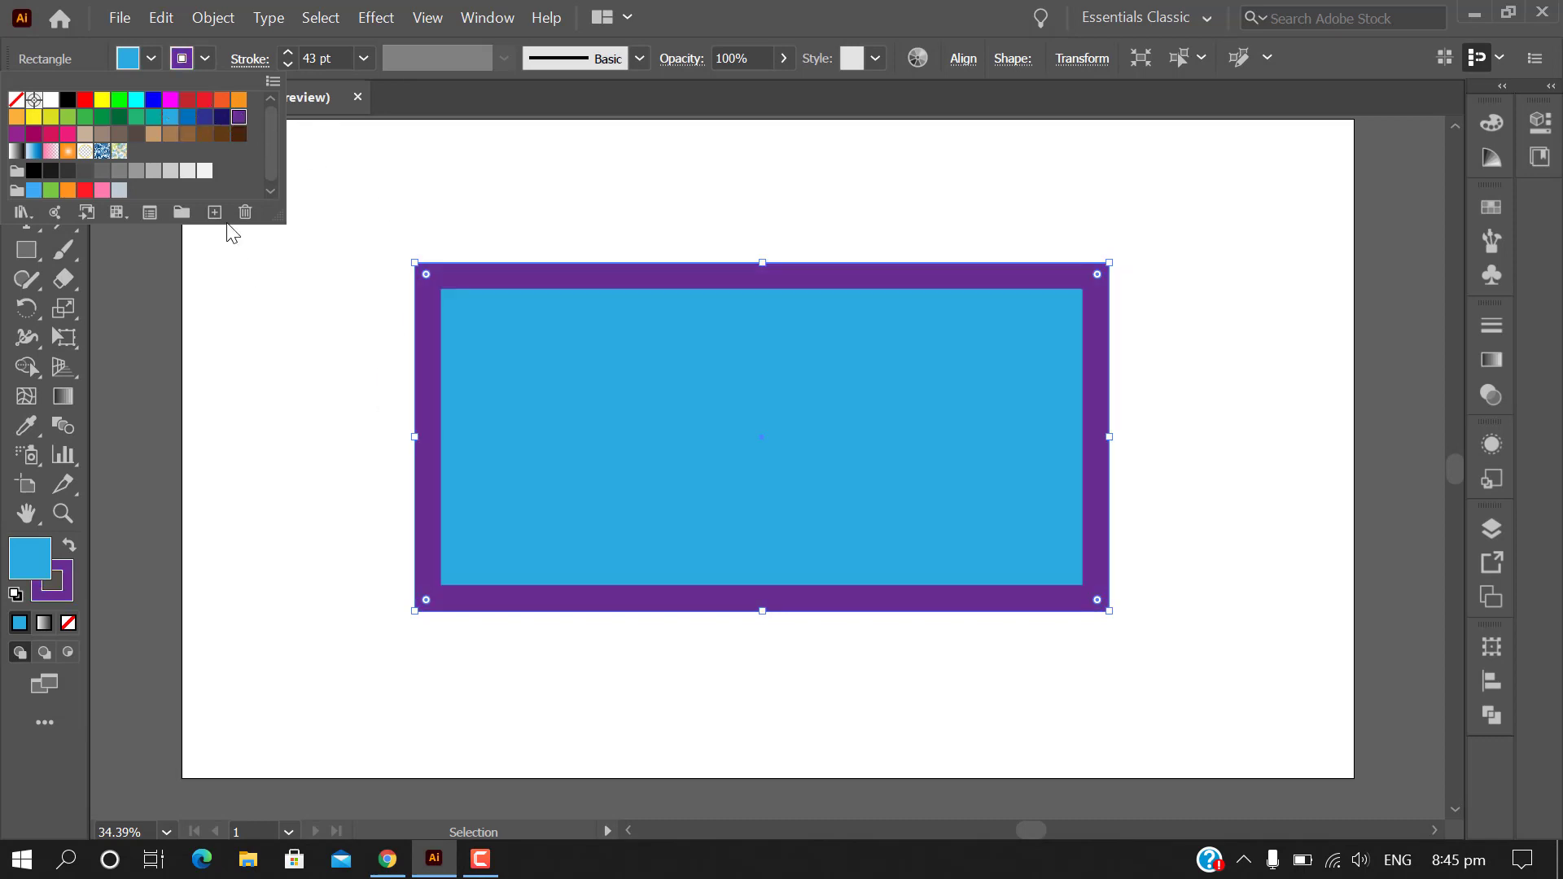
click(239, 100)
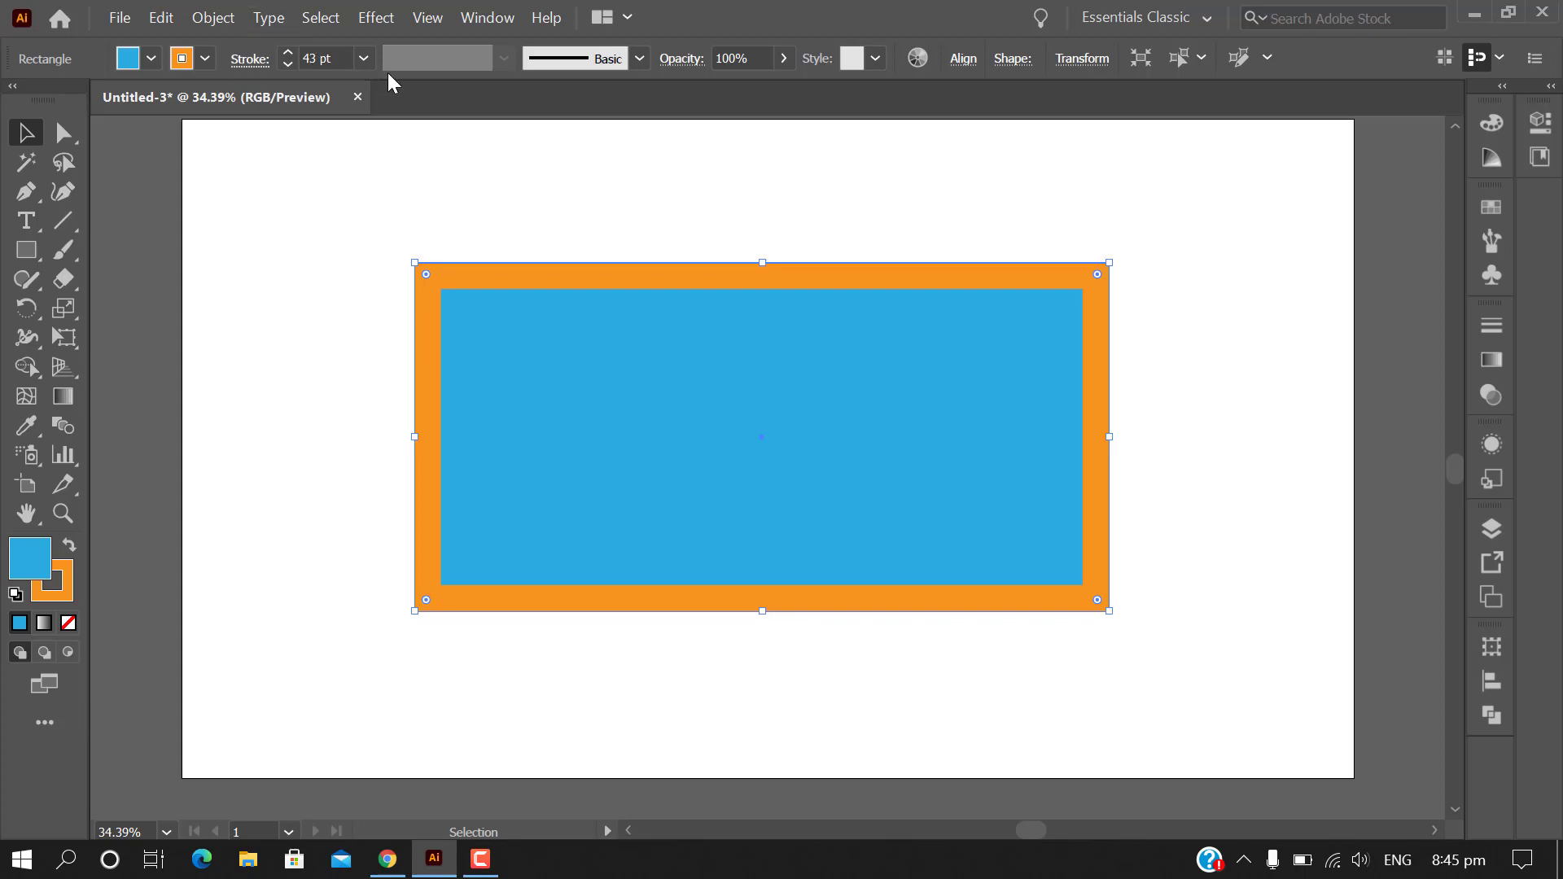
click(250, 60)
Drag the rectangle around the artboard, ending slightly higher
scroll(865, 368, up, 2)
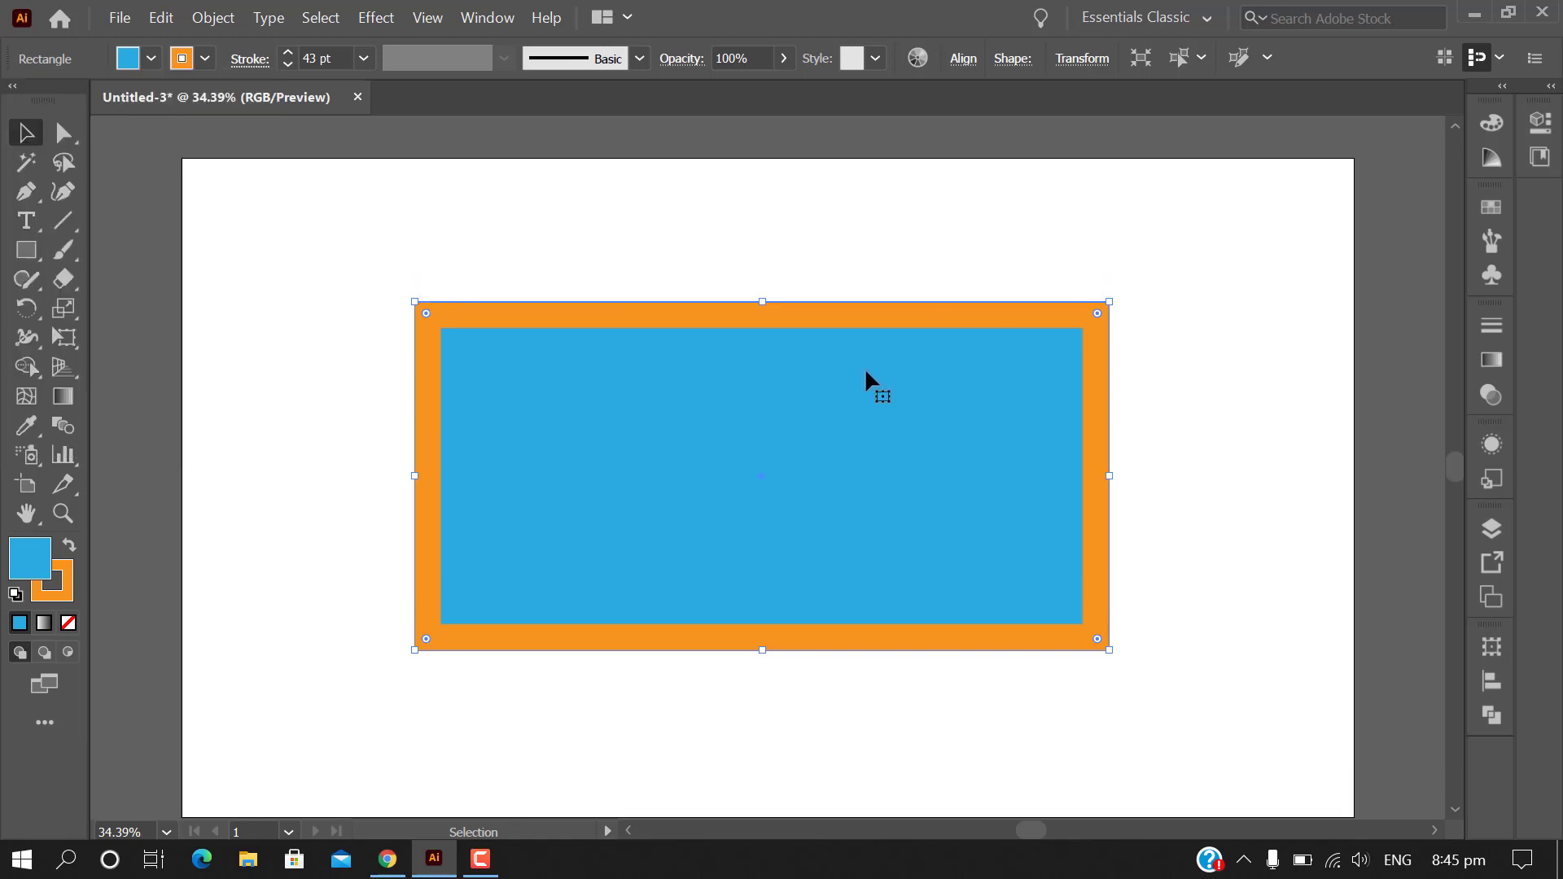
scroll(865, 368, down, 1)
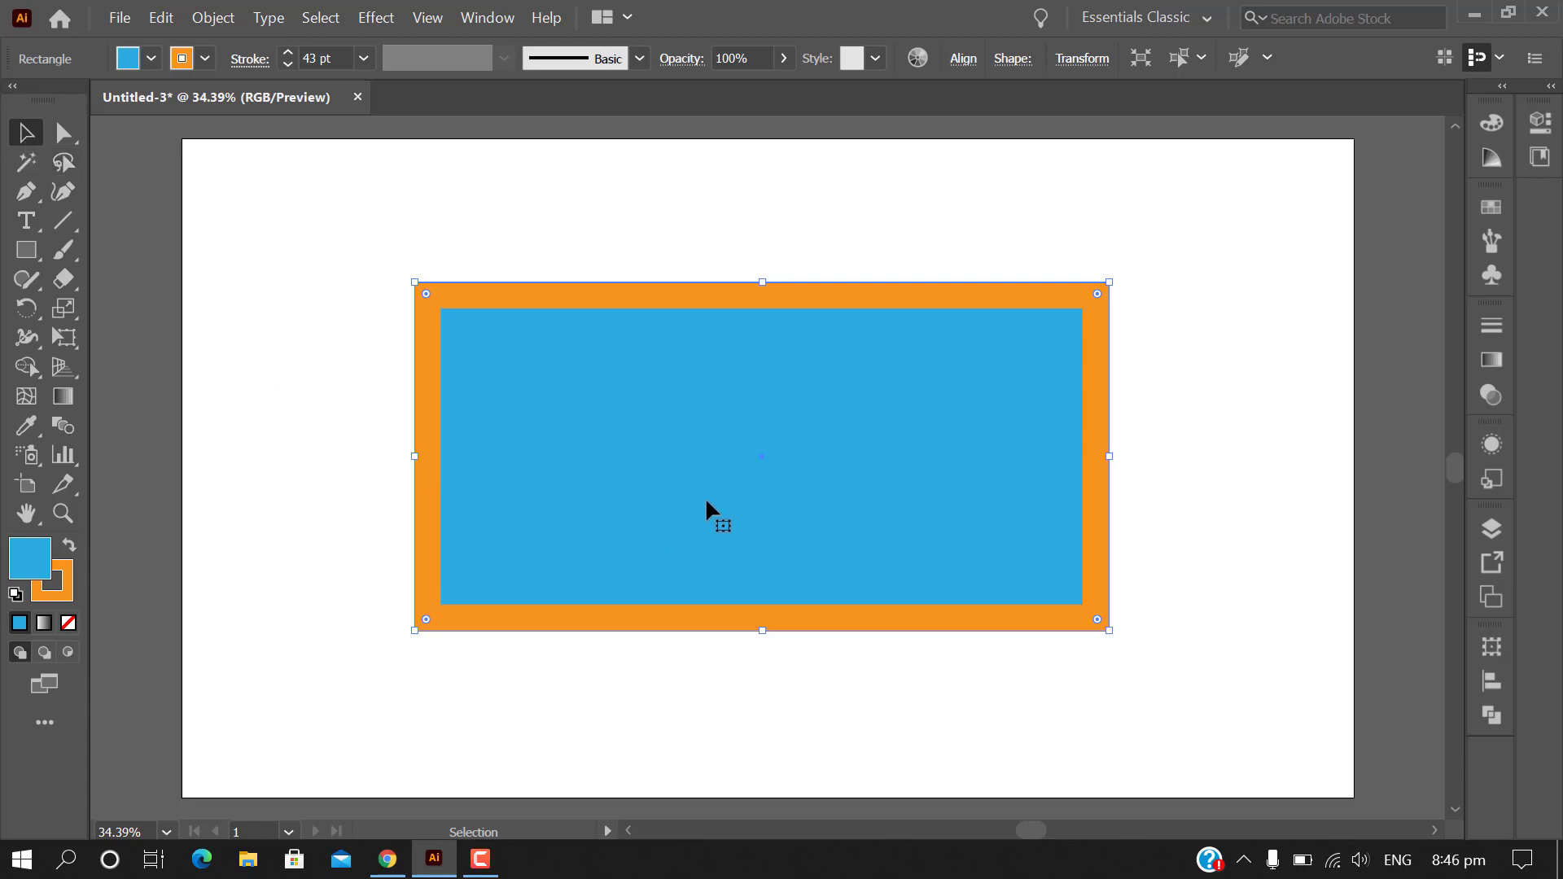
drag(699, 487, 559, 399)
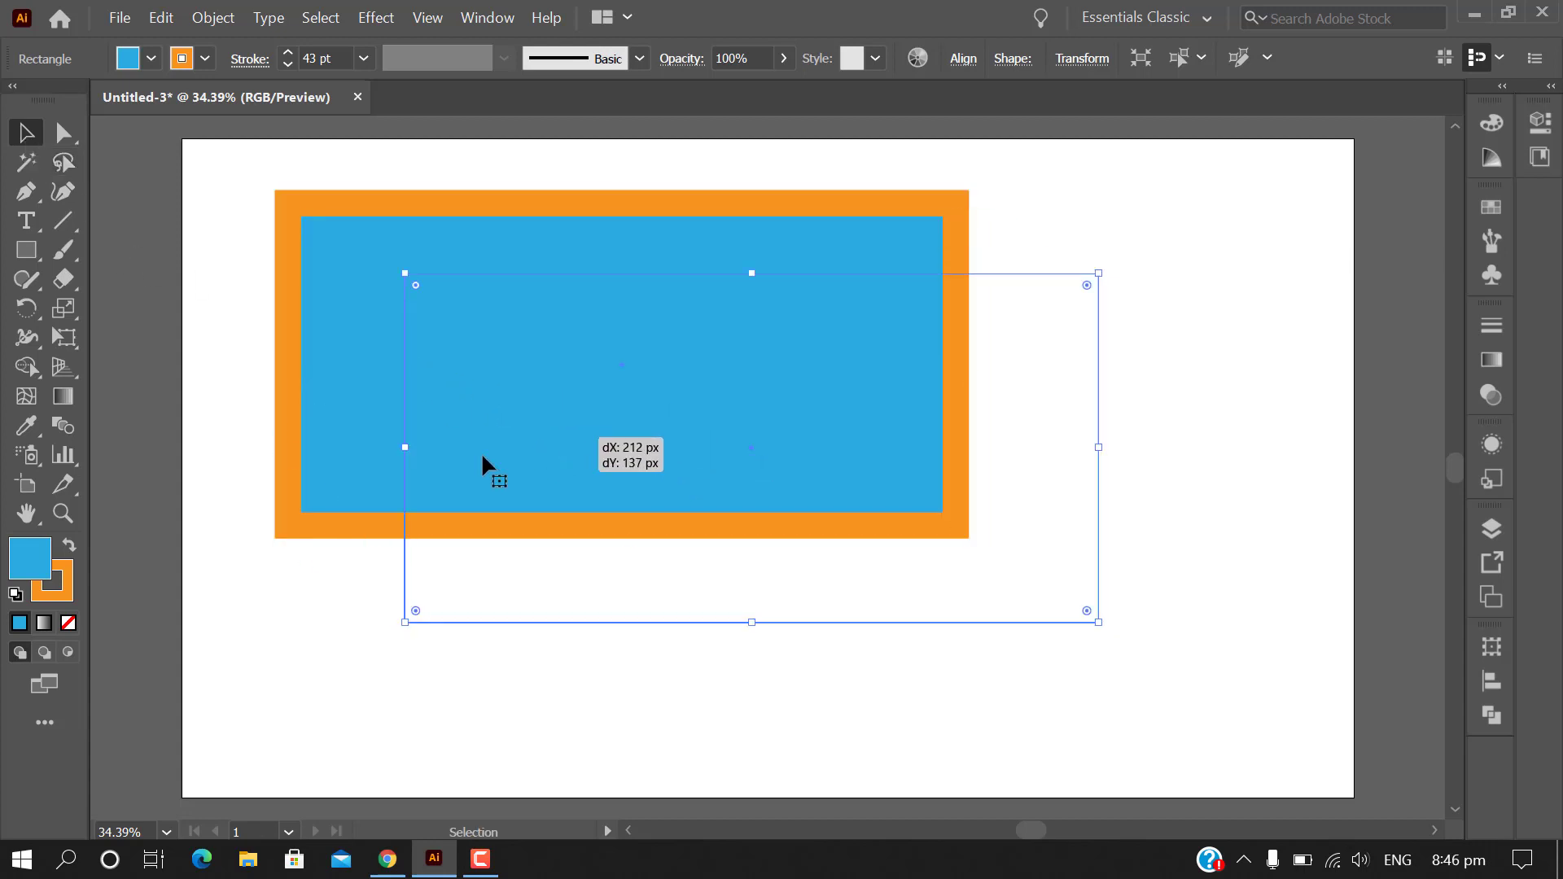
drag(454, 368, 583, 447)
mouse_move(827, 500)
mouse_down()
mouse_move(972, 417)
mouse_move(821, 539)
mouse_up()
drag(666, 548, 594, 364)
mouse_move(656, 360)
mouse_down()
mouse_move(789, 448)
mouse_move(945, 464)
mouse_up()
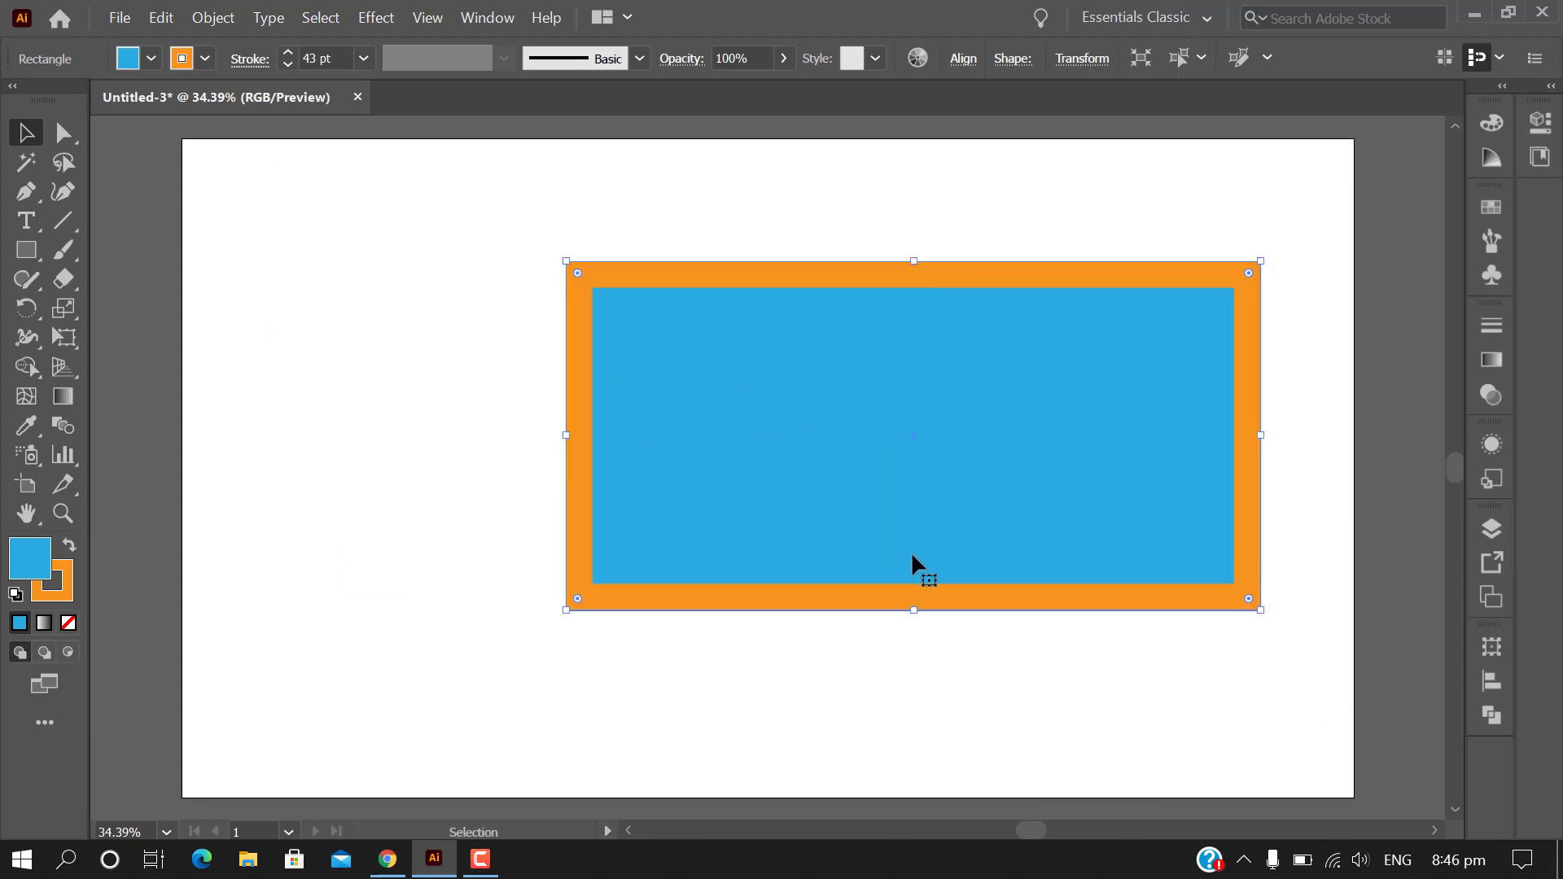
drag(916, 570, 716, 676)
drag(739, 590, 742, 469)
Deselect, then drag the blue rectangle slightly right and down
click(293, 346)
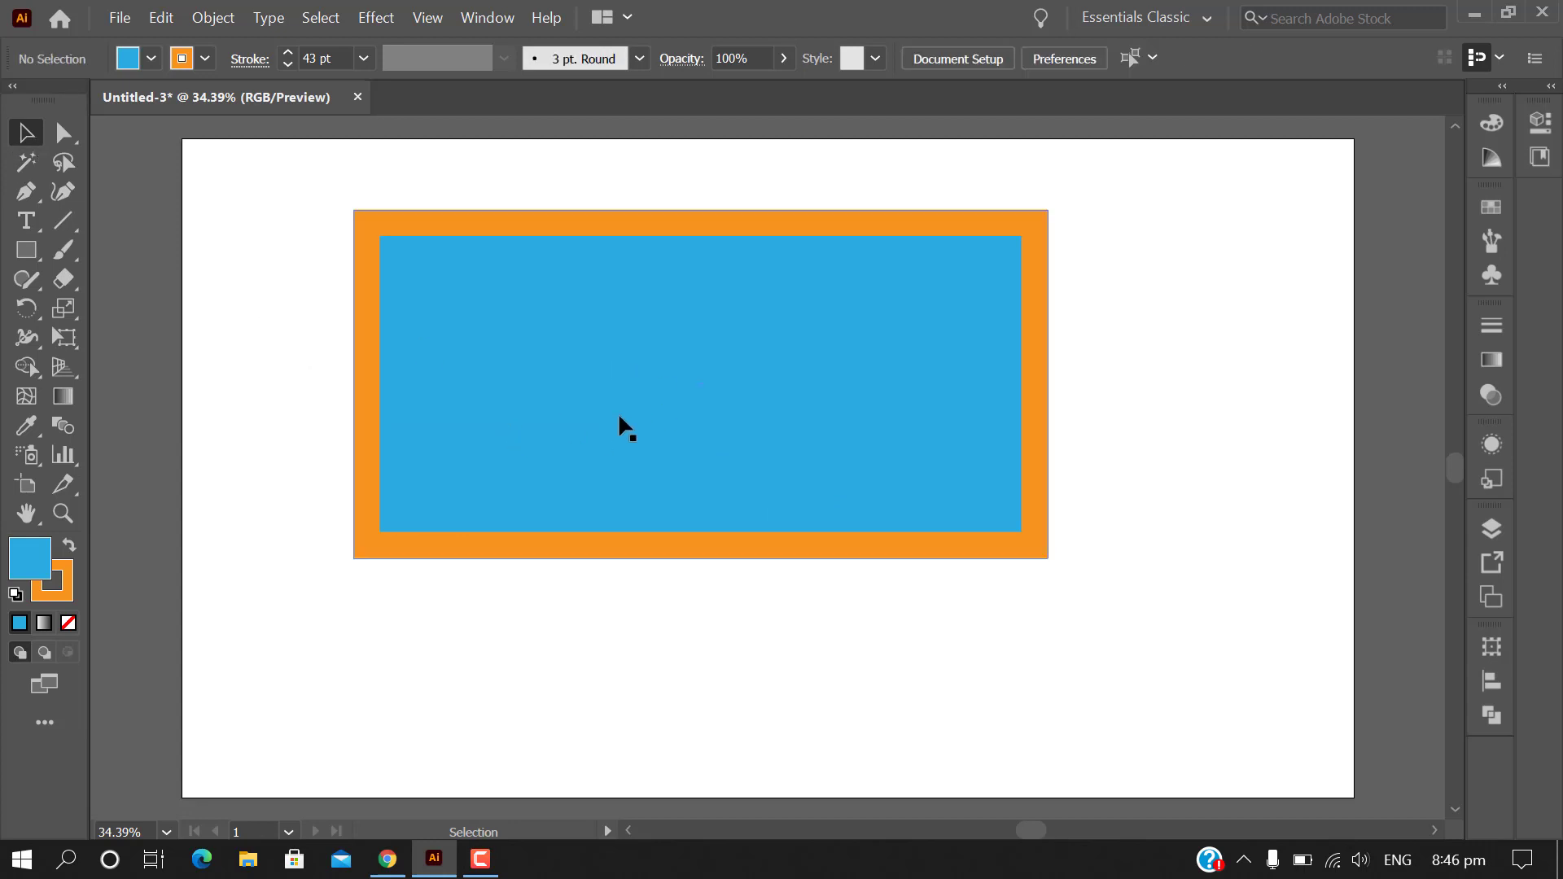
scroll(1048, 572, up, 1)
scroll(1029, 512, down, 2)
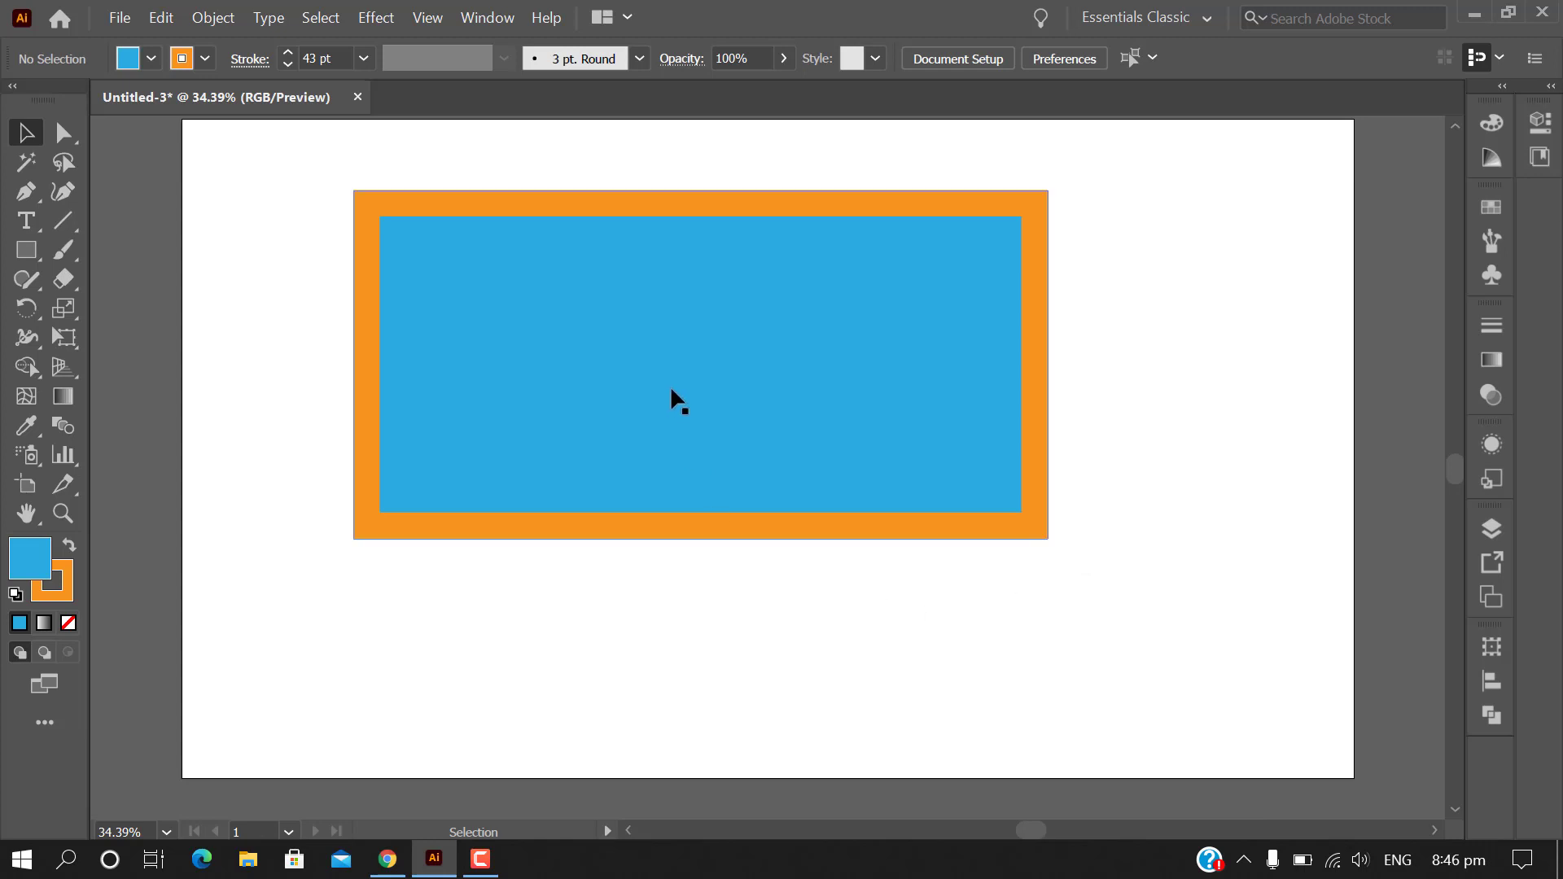
drag(672, 397, 750, 418)
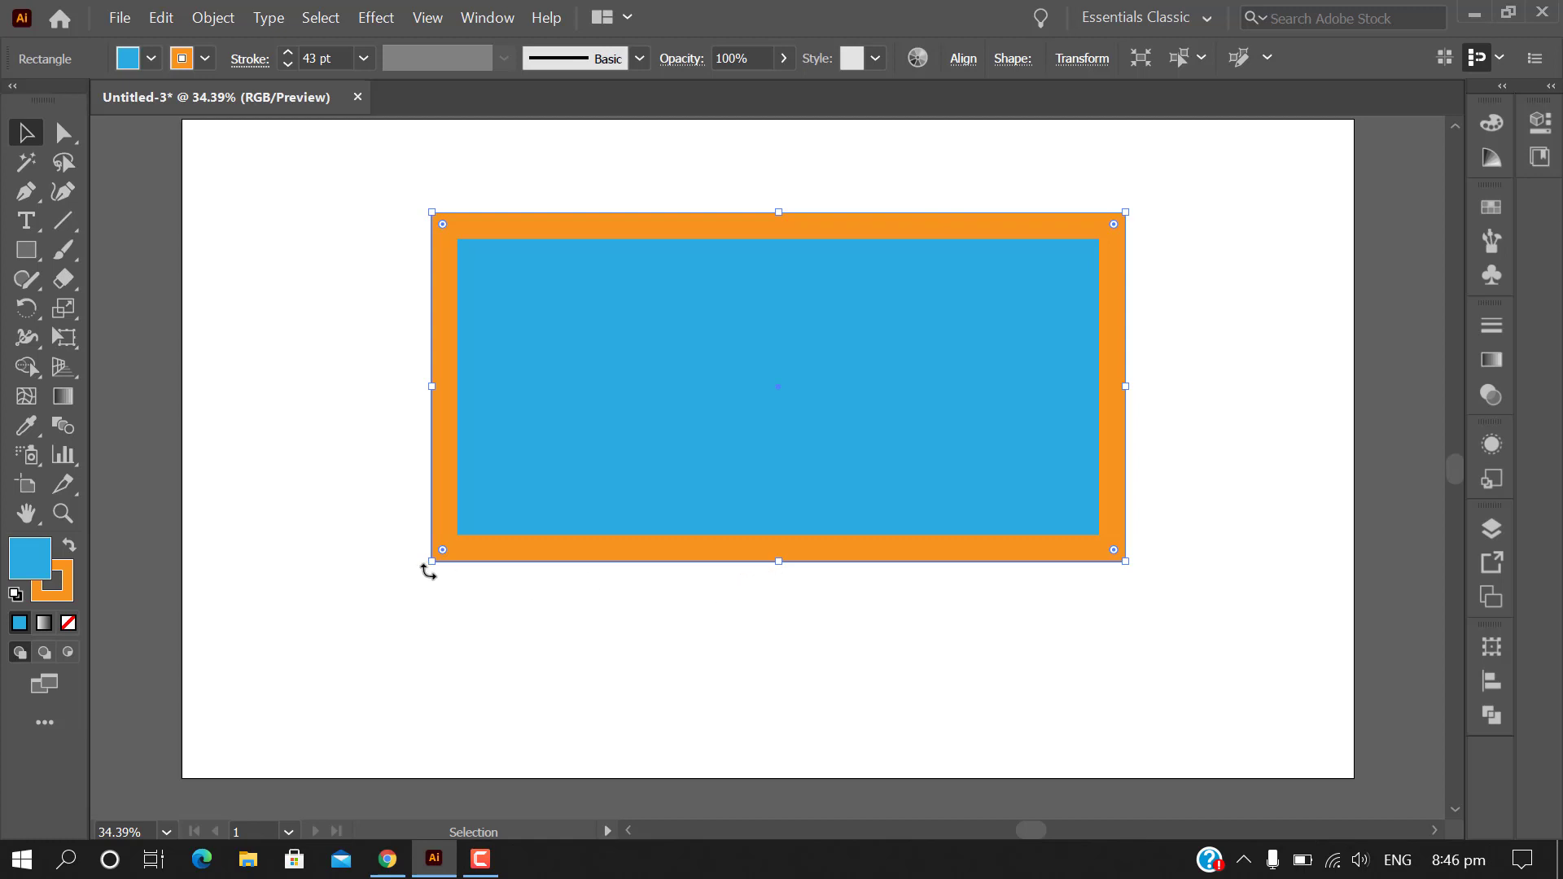
Rotate the rectangle to a tilt, then back to just off level
mouse_move(423, 563)
mouse_down()
mouse_move(1074, 339)
mouse_move(505, 363)
mouse_move(423, 342)
mouse_move(844, 247)
mouse_move(645, 260)
mouse_move(627, 286)
mouse_move(652, 174)
mouse_move(304, 328)
mouse_move(592, 272)
mouse_move(830, 464)
mouse_move(823, 380)
mouse_move(586, 447)
mouse_up()
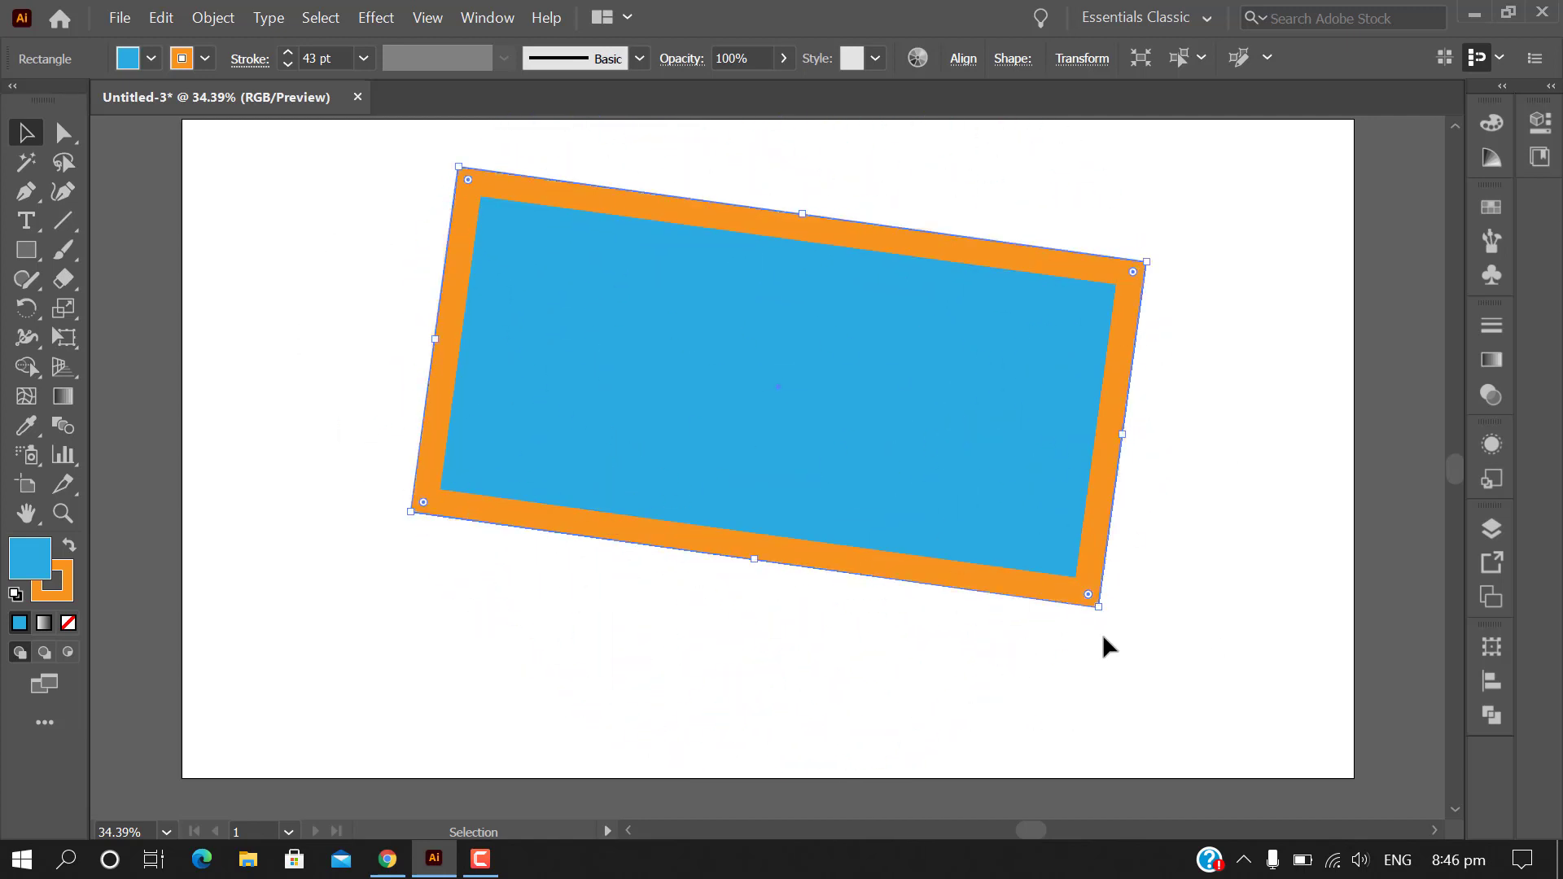
mouse_move(1105, 616)
mouse_down()
mouse_move(1144, 551)
mouse_move(1126, 558)
mouse_up()
scroll(1136, 625, up, 2)
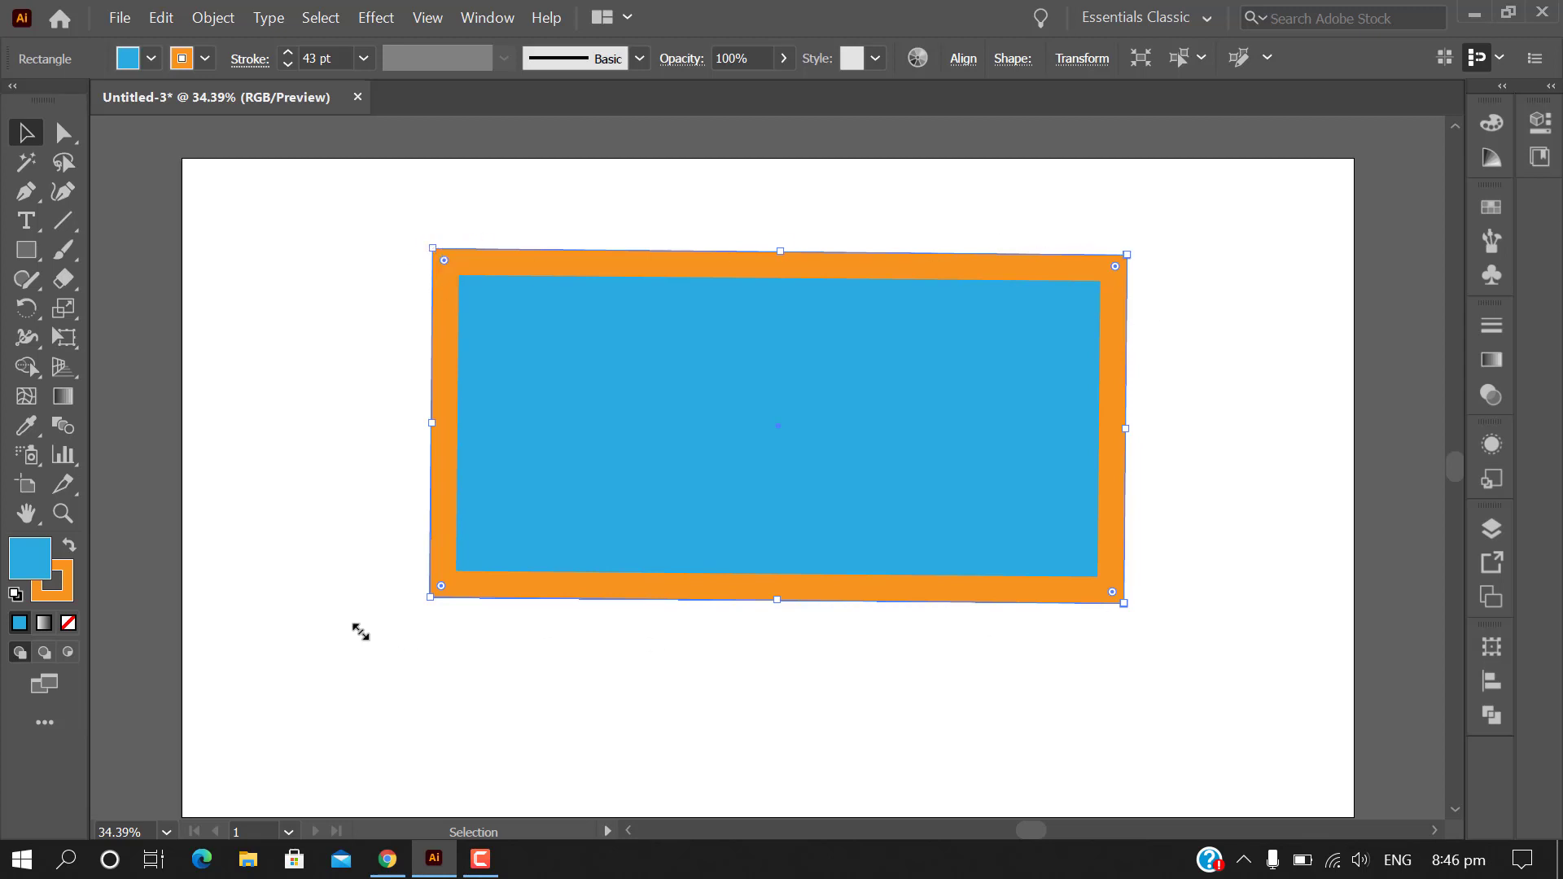
scroll(753, 498, down, 1)
drag(724, 381, 742, 411)
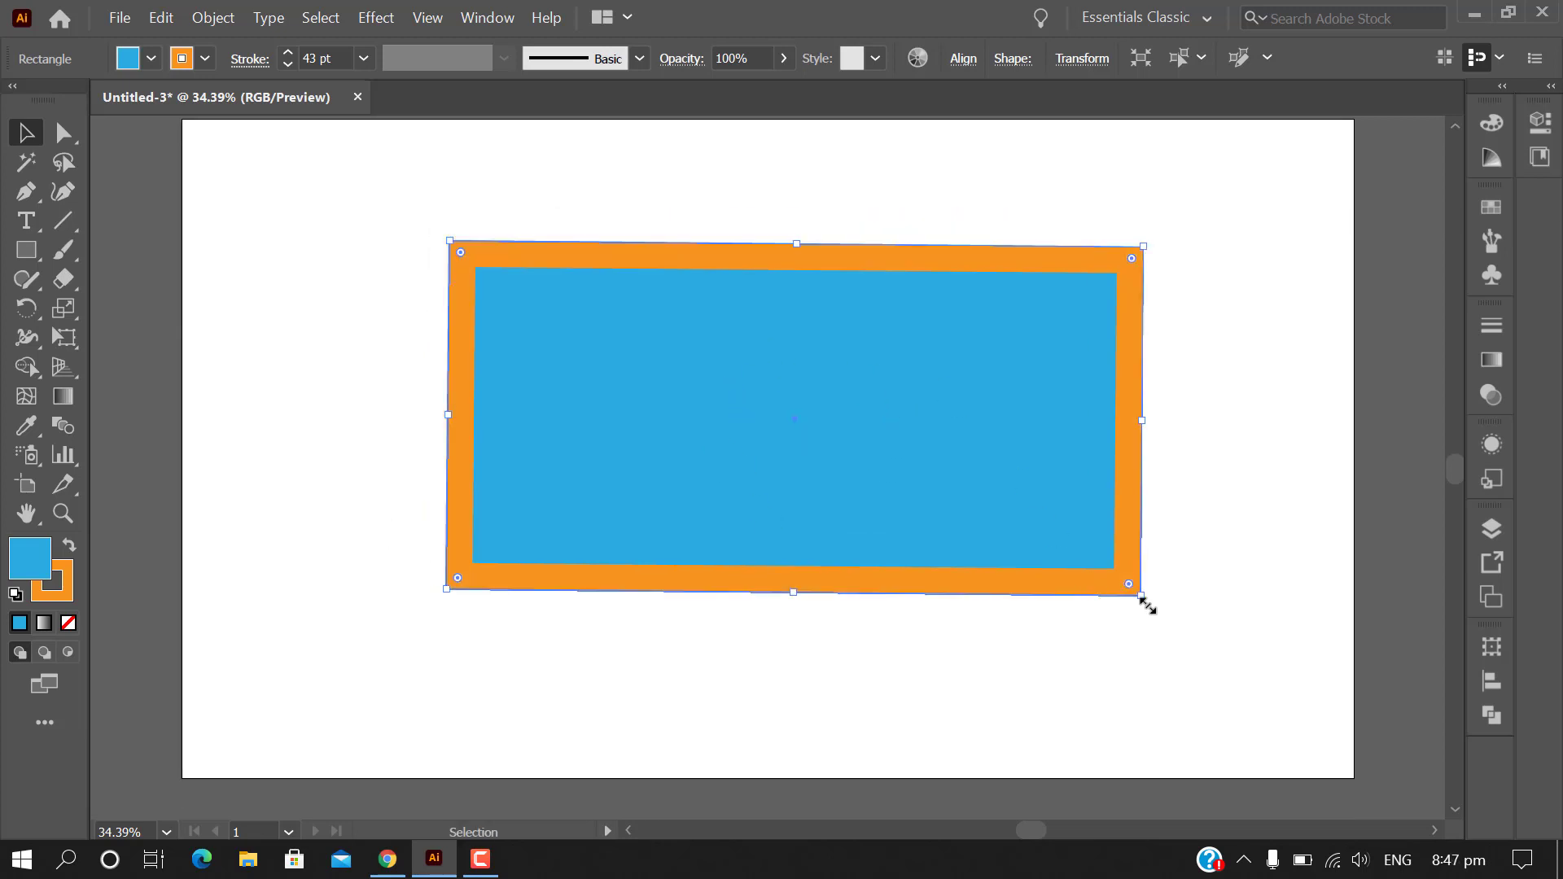
drag(1146, 606, 1155, 608)
Move the tilted rectangle up and to the left
scroll(364, 250, up, 1)
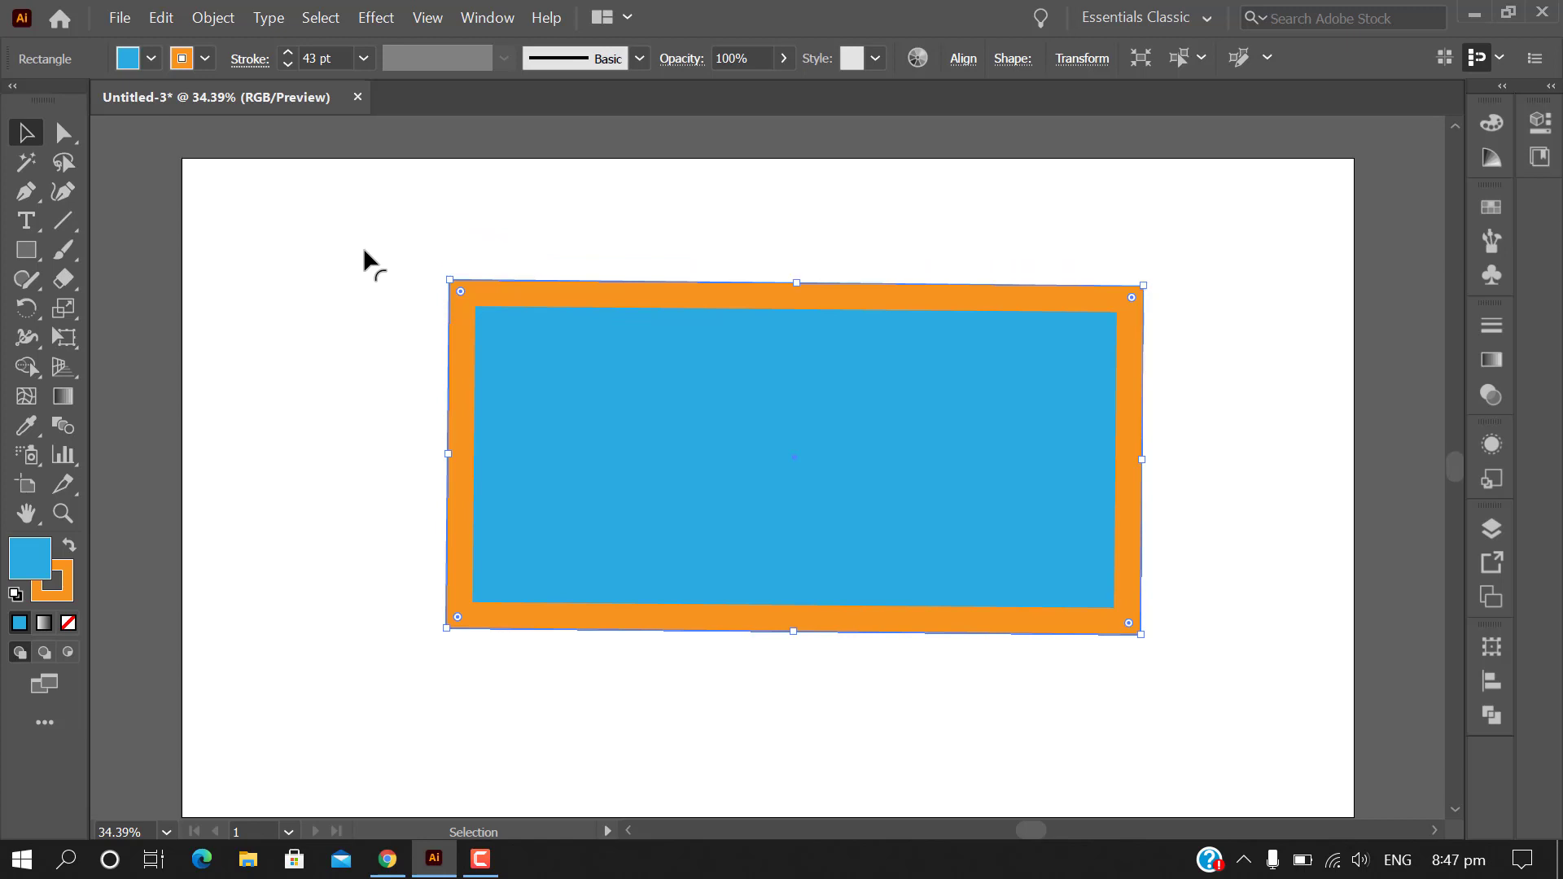
scroll(364, 250, down, 1)
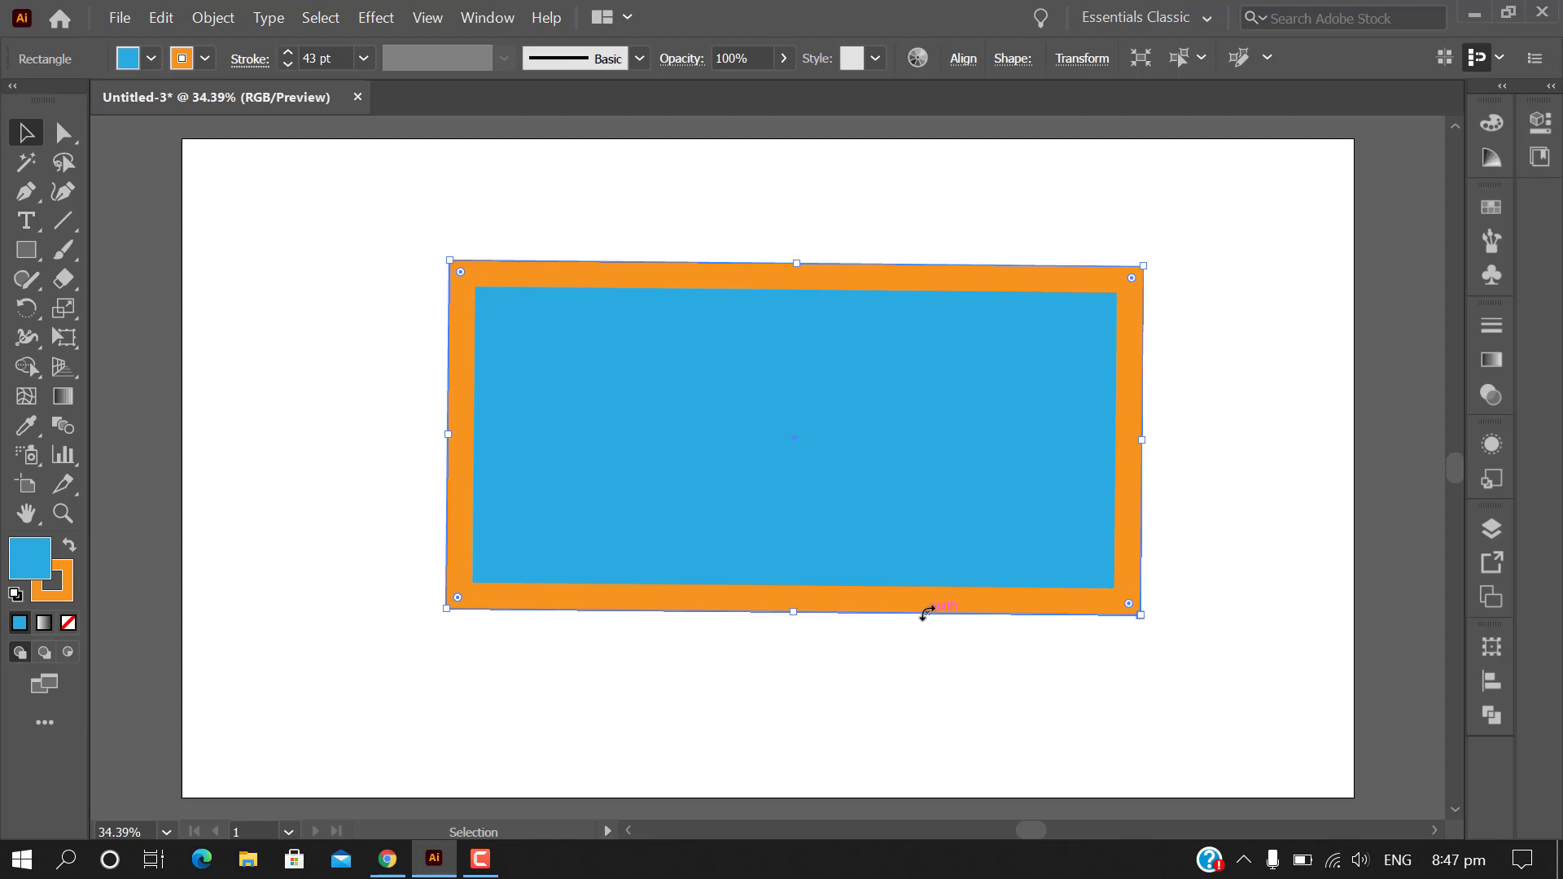
scroll(927, 613, down, 1)
scroll(927, 612, up, 1)
drag(961, 492, 823, 474)
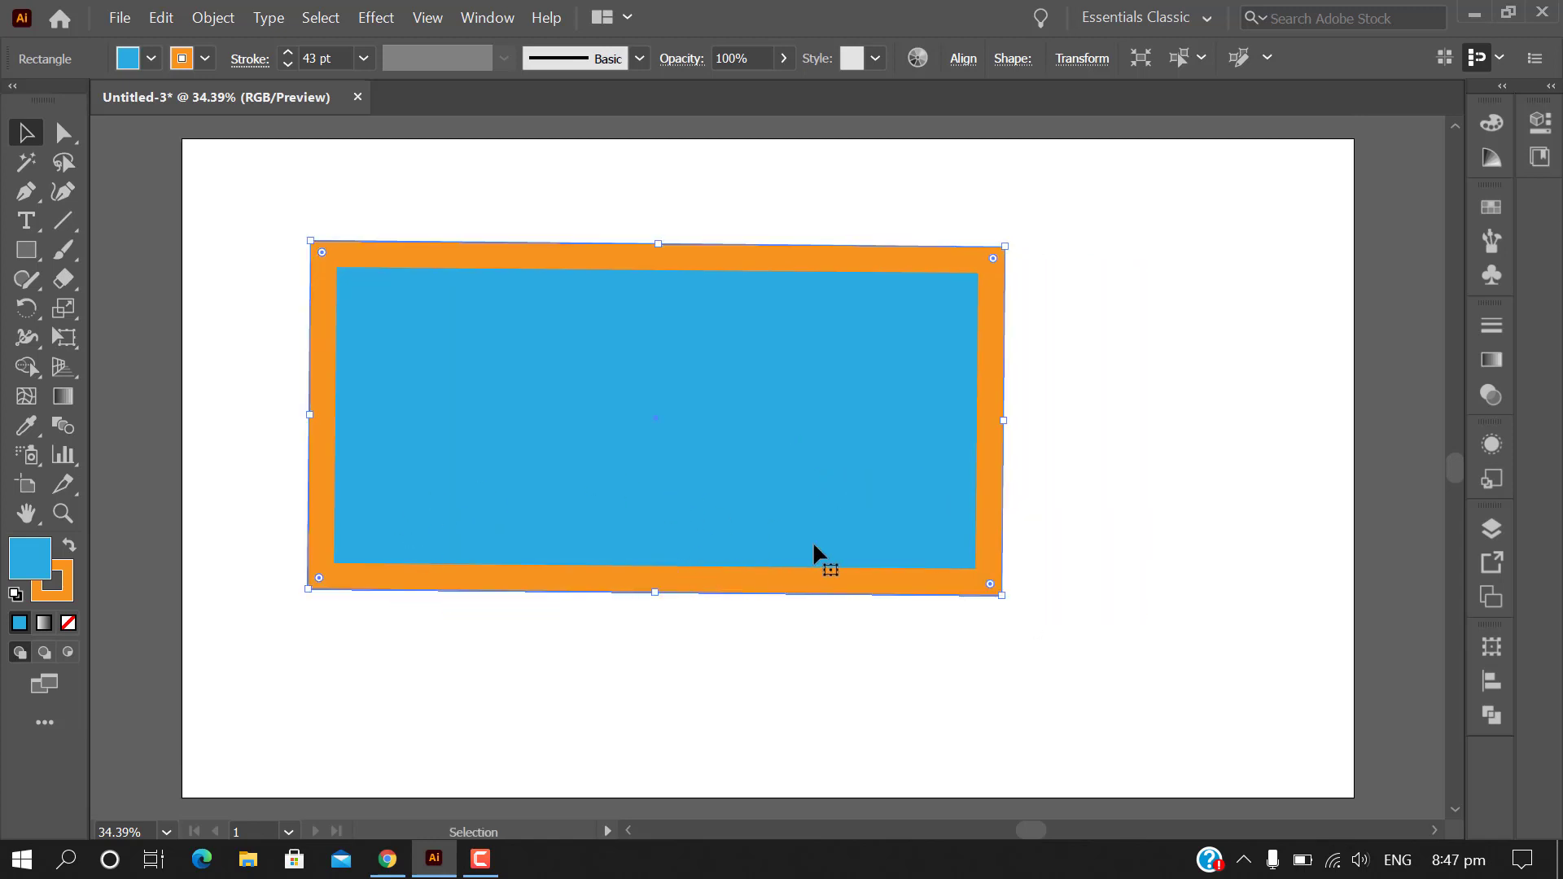
Delete the rectangle and draw a square with the Rounded Rectangle Tool
scroll(822, 540, down, 1)
key(Delete)
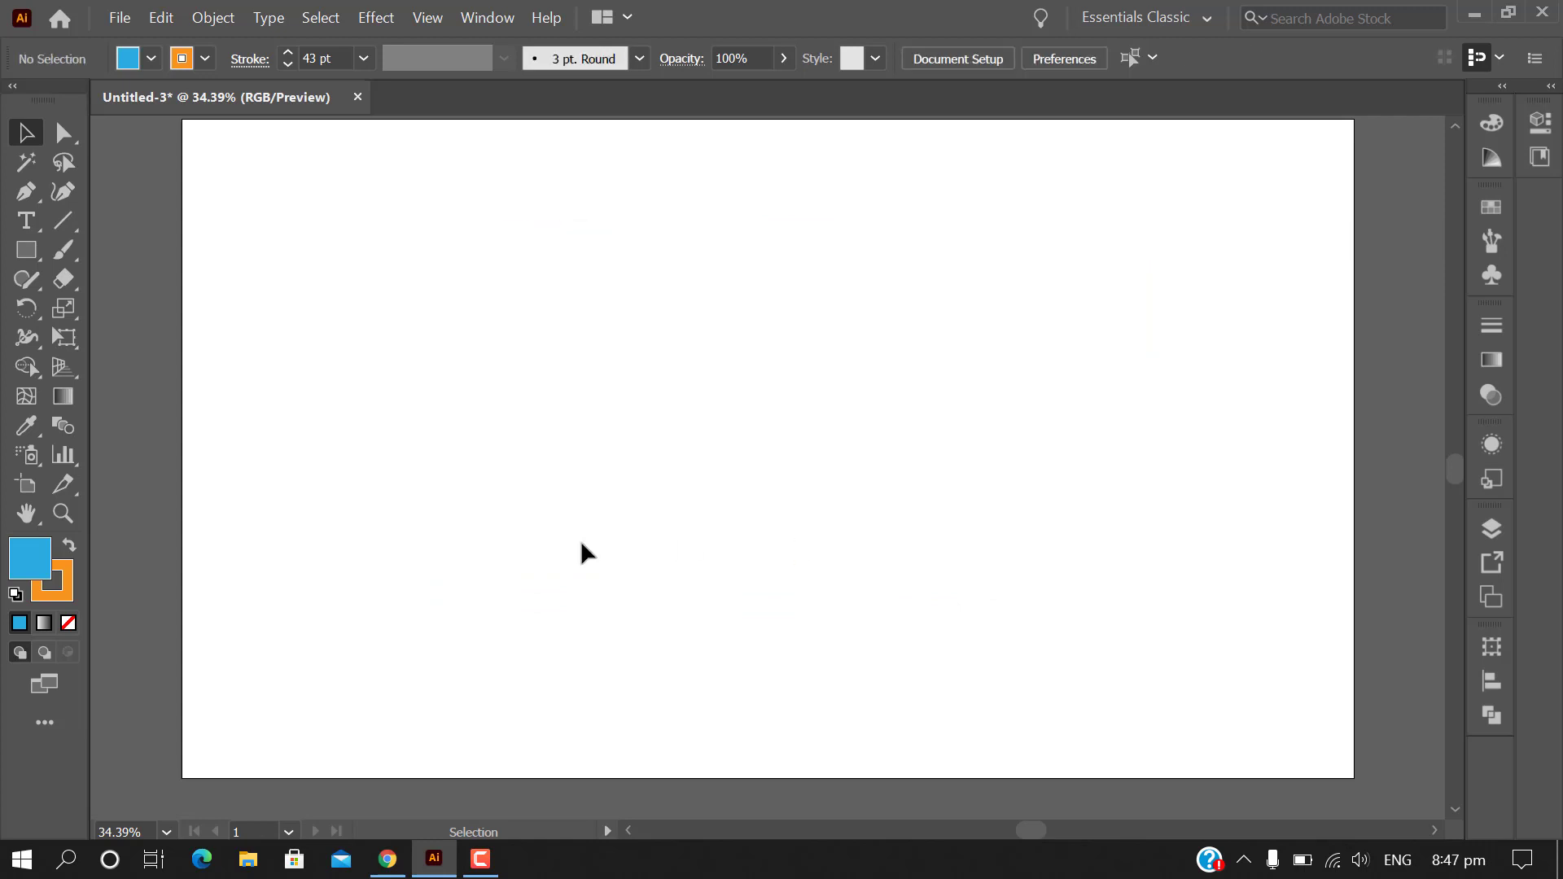
scroll(581, 543, up, 2)
drag(26, 250, 239, 265)
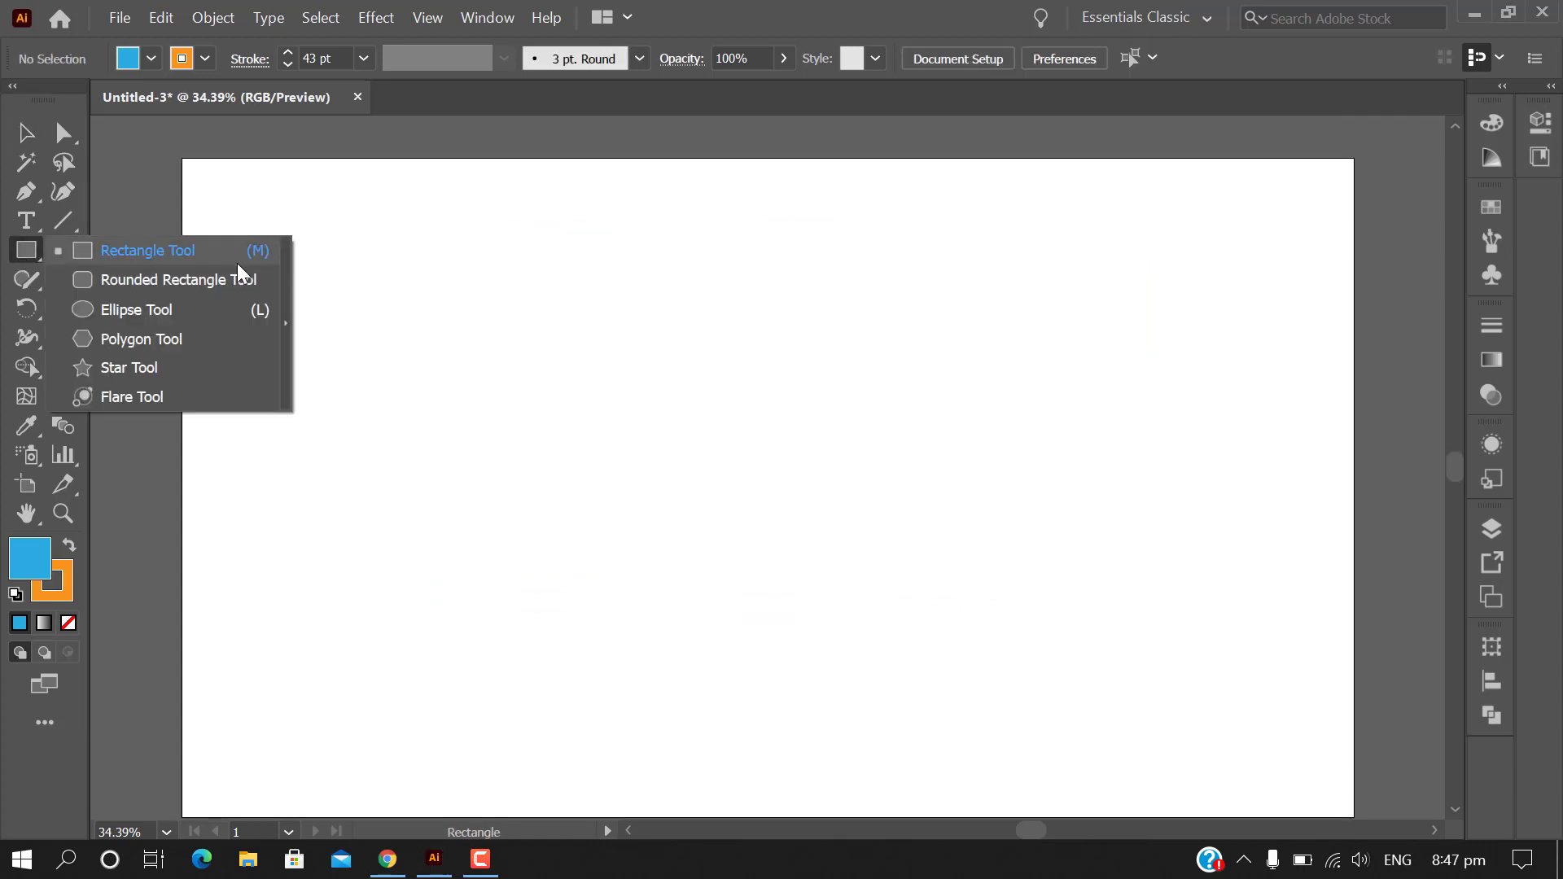
click(198, 281)
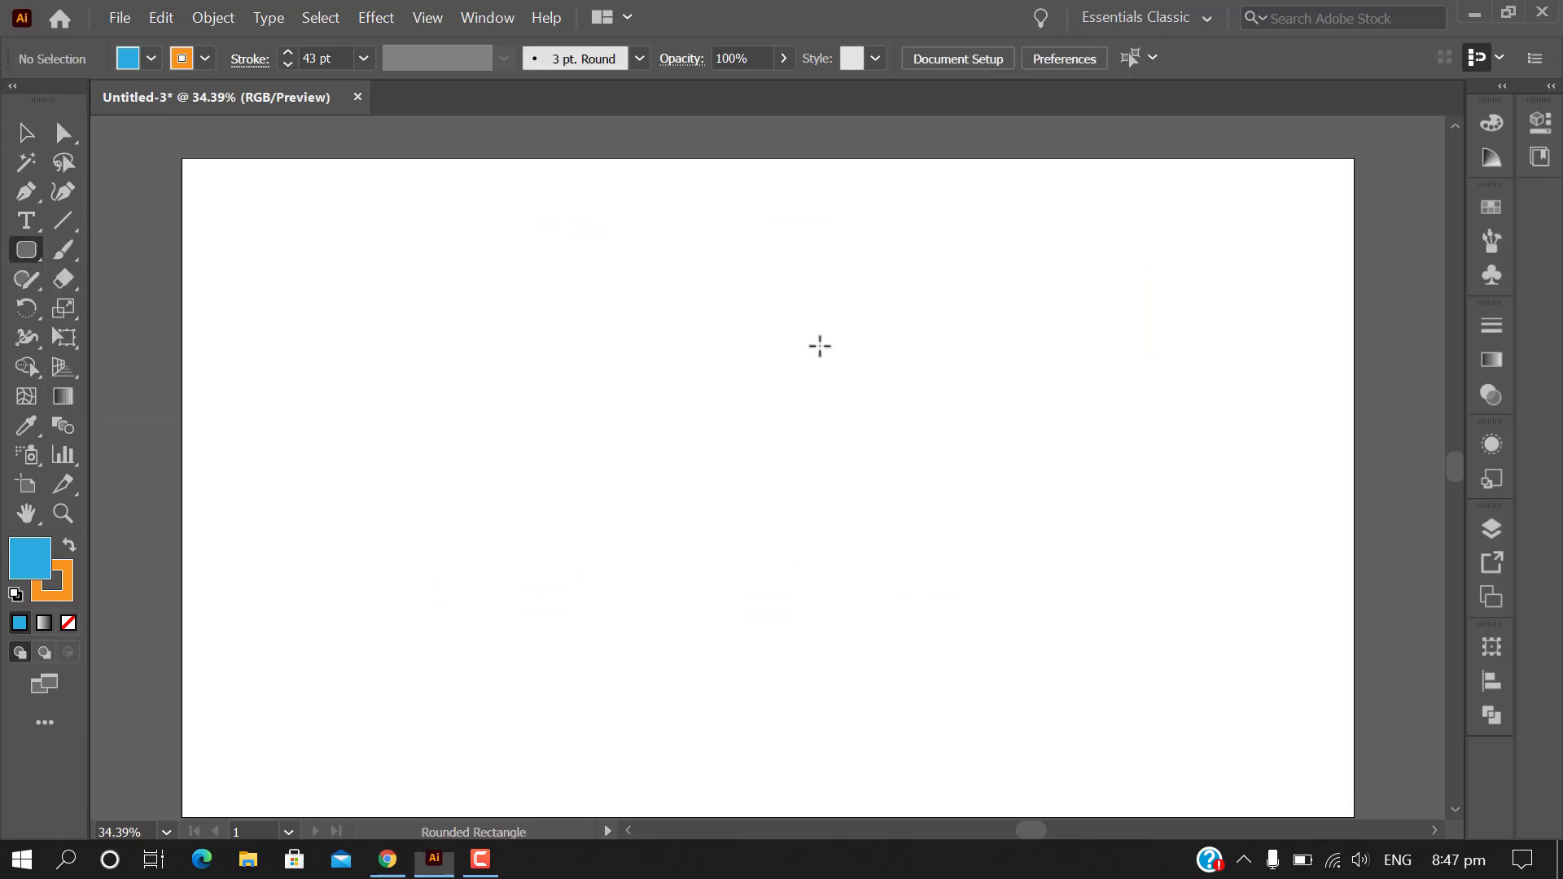
scroll(862, 375, down, 2)
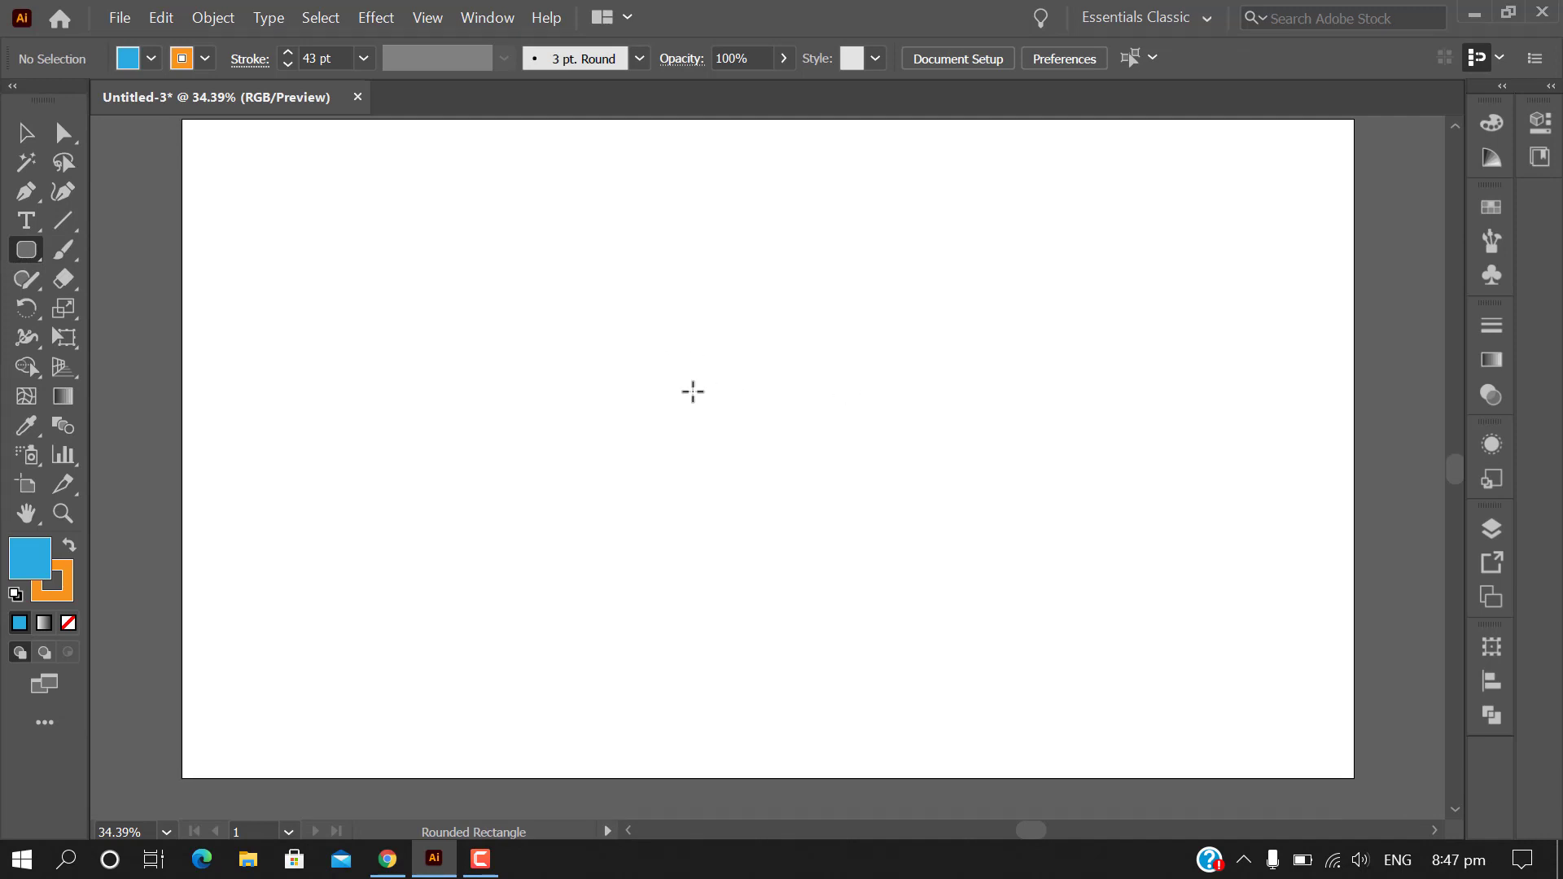
drag(696, 391, 841, 595)
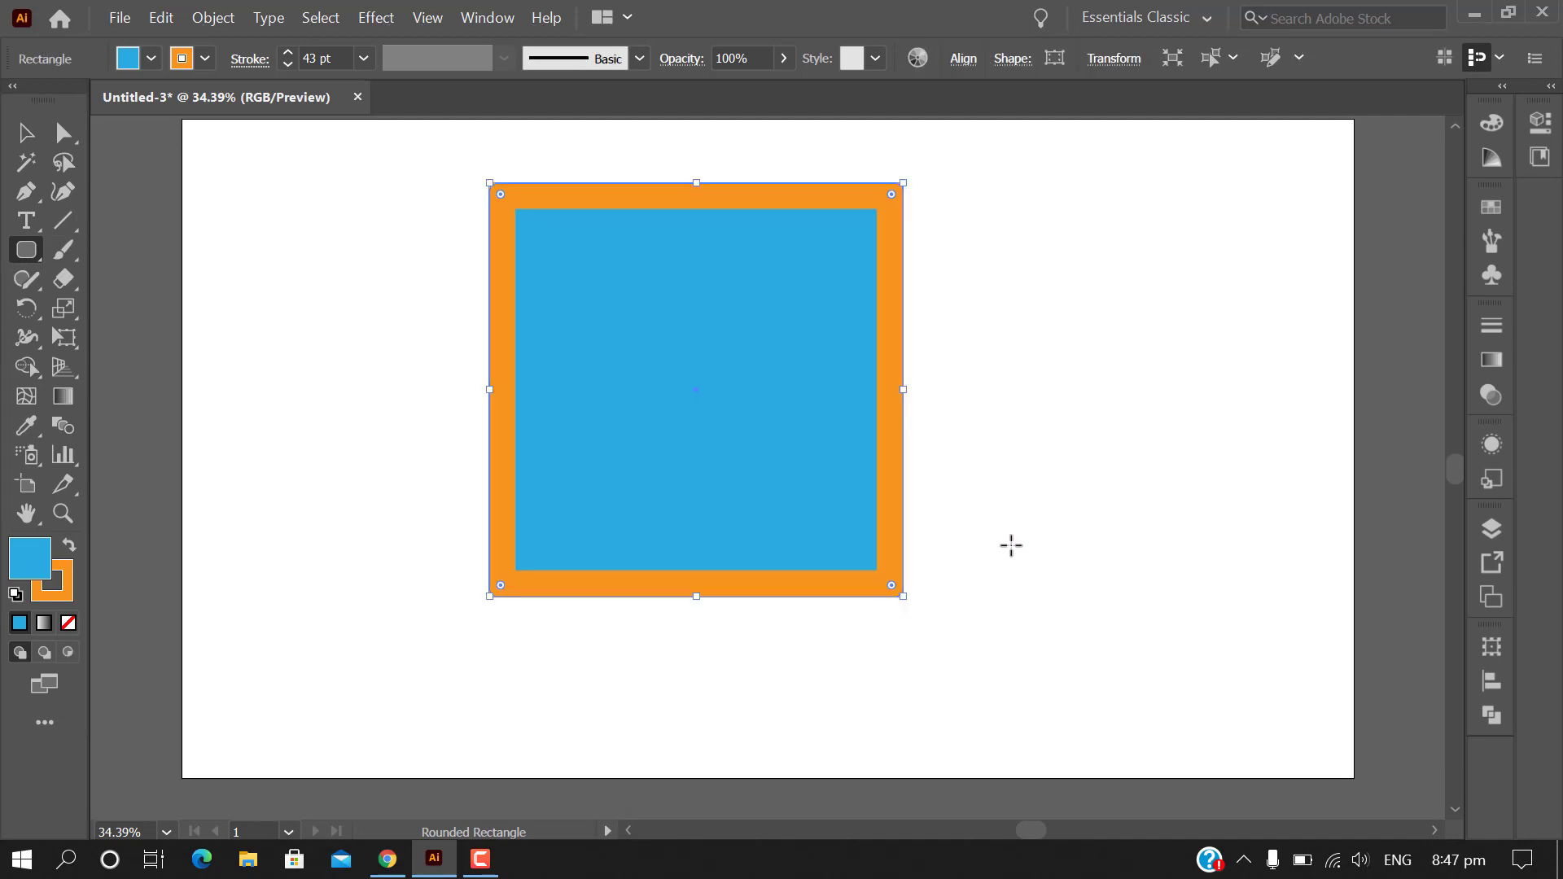
scroll(908, 523, up, 2)
Deselect the rounded square and zoom in and out to inspect its corners
click(25, 131)
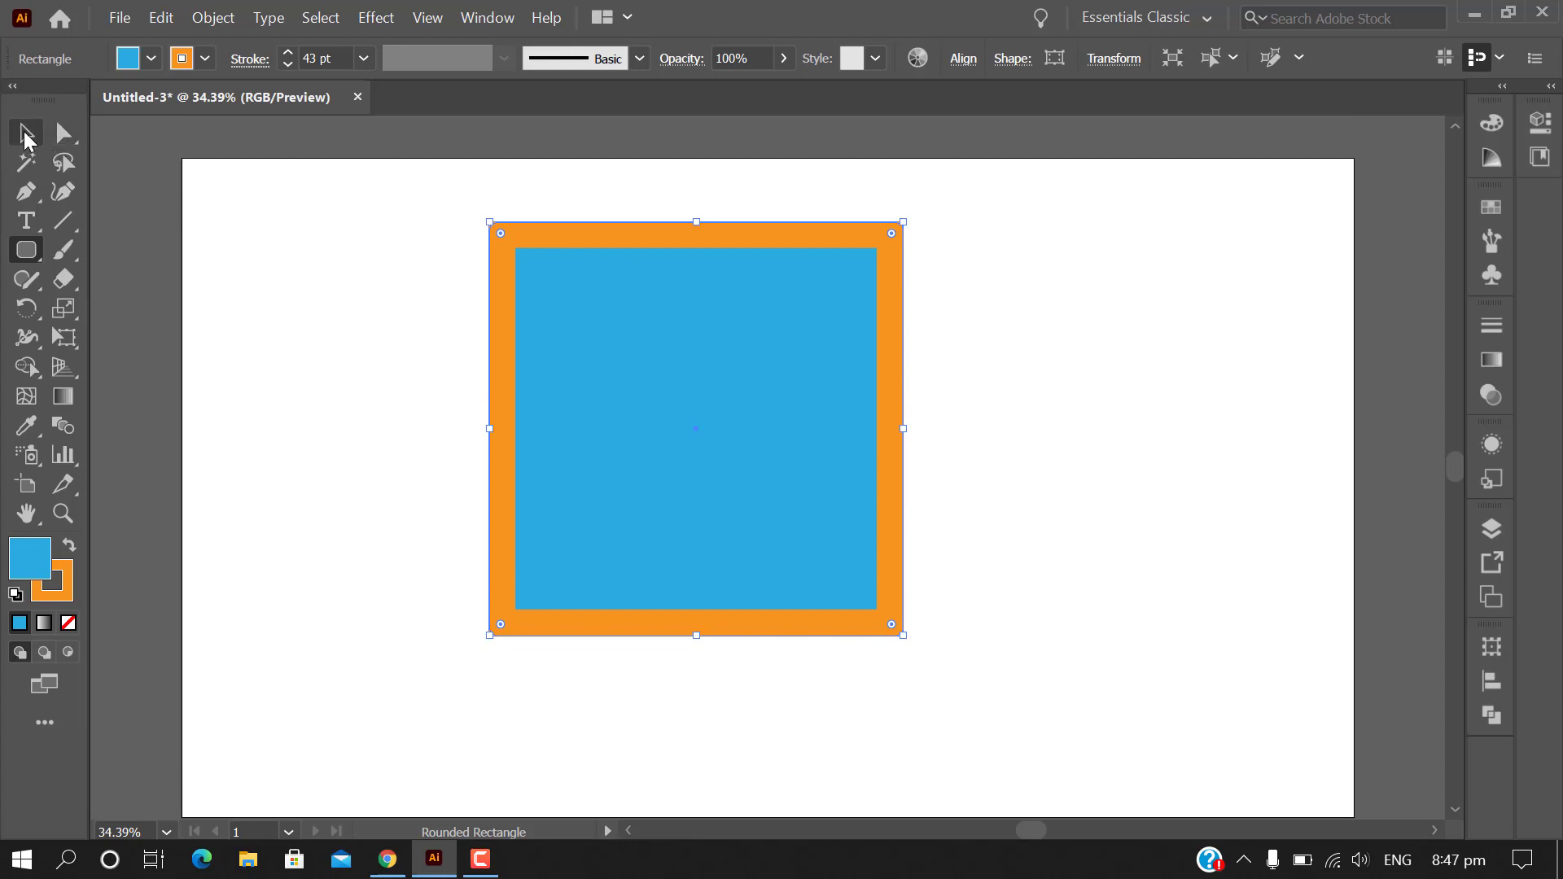
click(307, 346)
scroll(966, 358, up, 2)
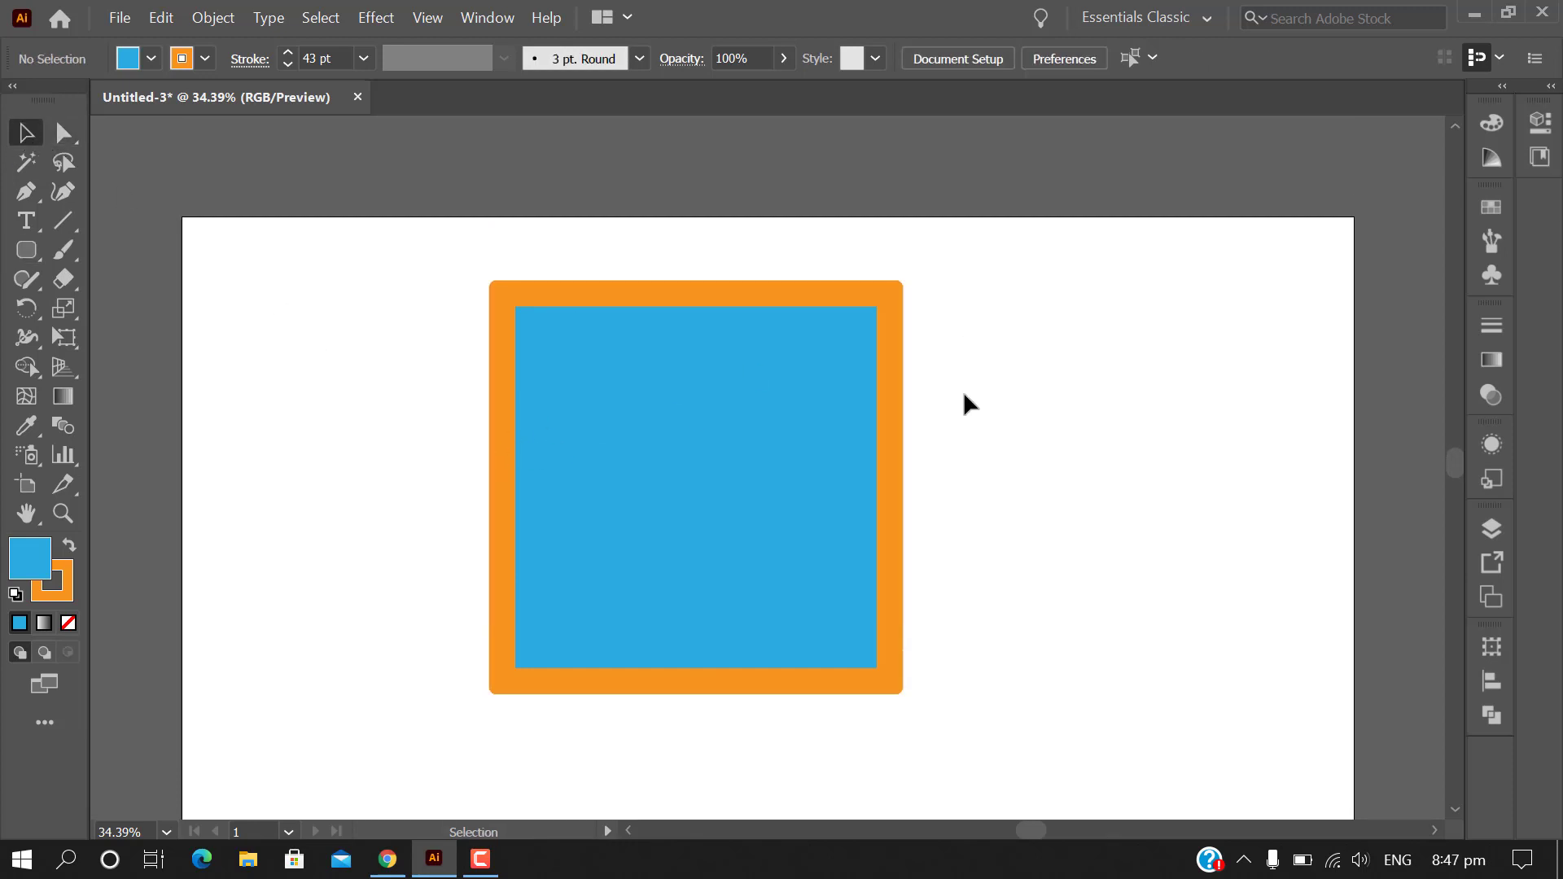
key(ctrl+equal)
key(ctrl+equal)
key(ctrl+equal)
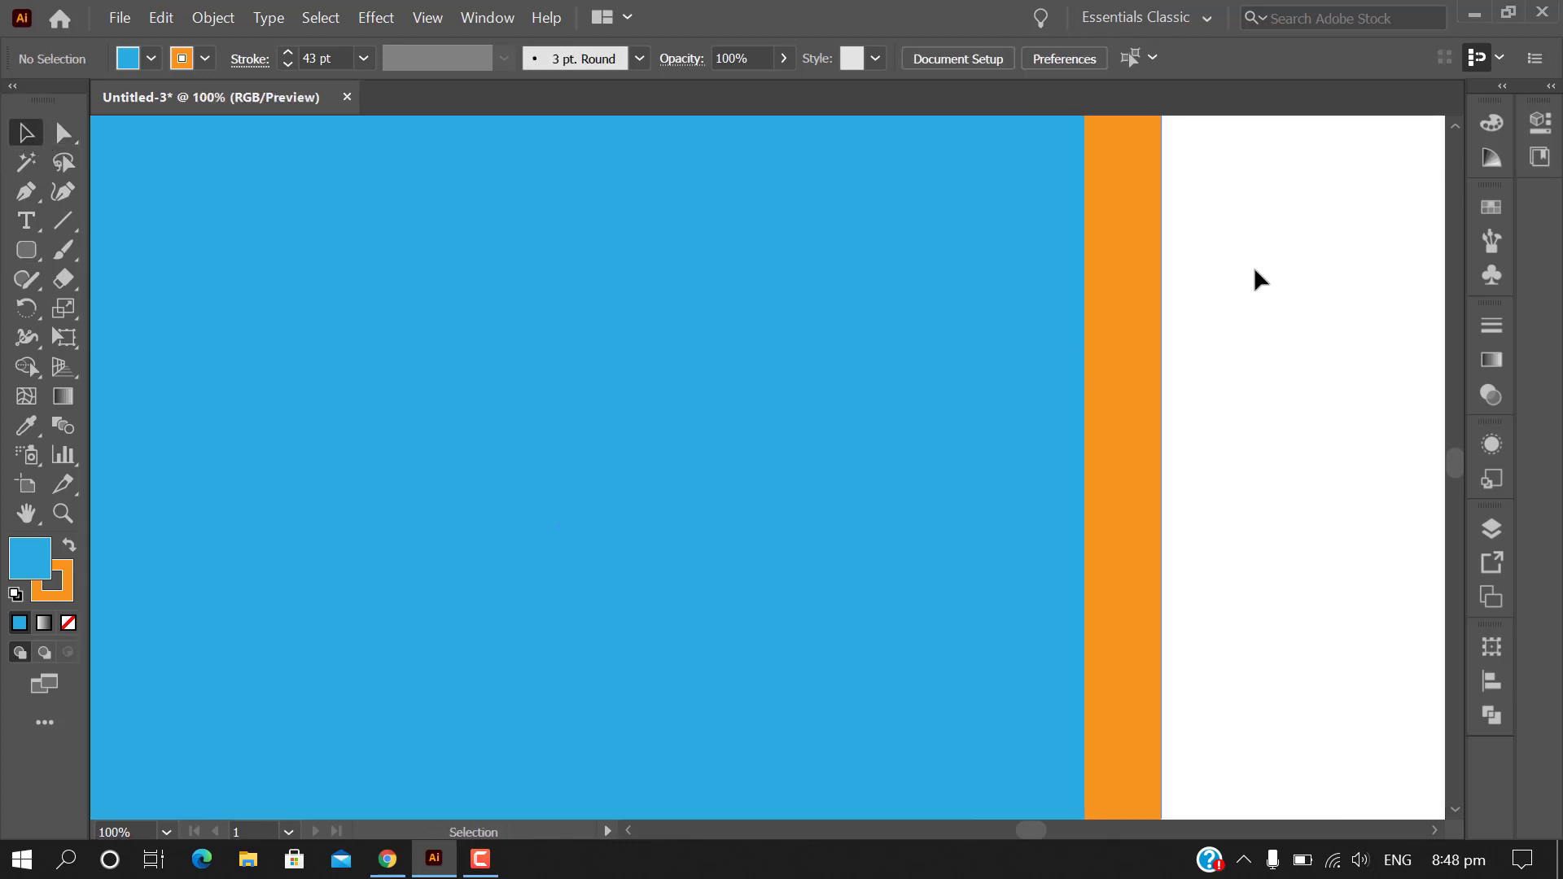
scroll(1270, 350, up, 3)
scroll(1181, 366, up, 3)
scroll(1217, 399, down, 3)
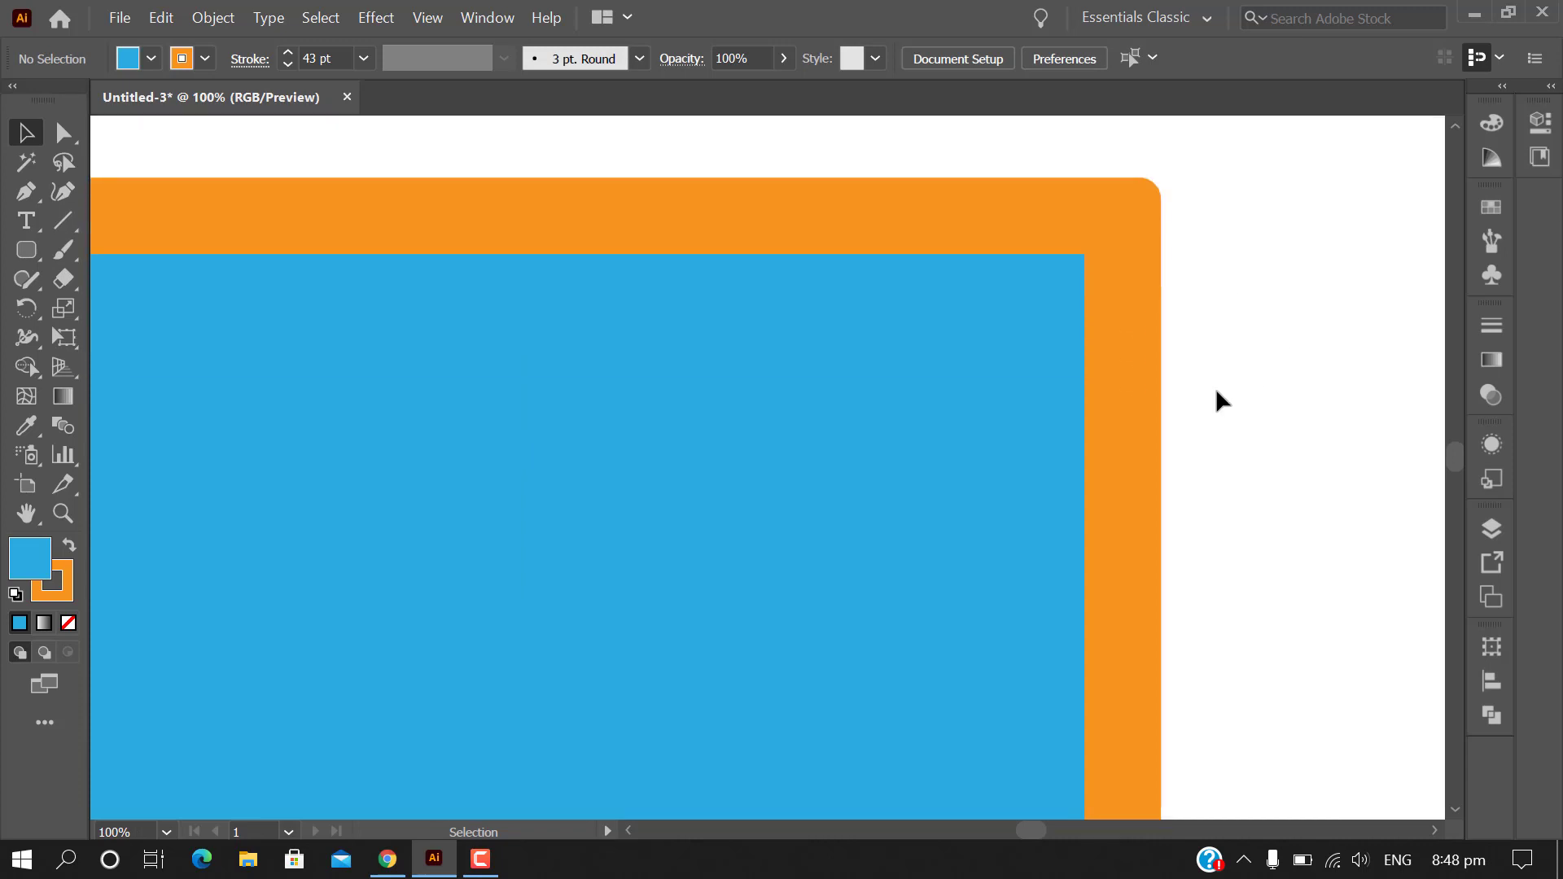
scroll(1215, 399, down, 3)
scroll(1180, 554, down, 5)
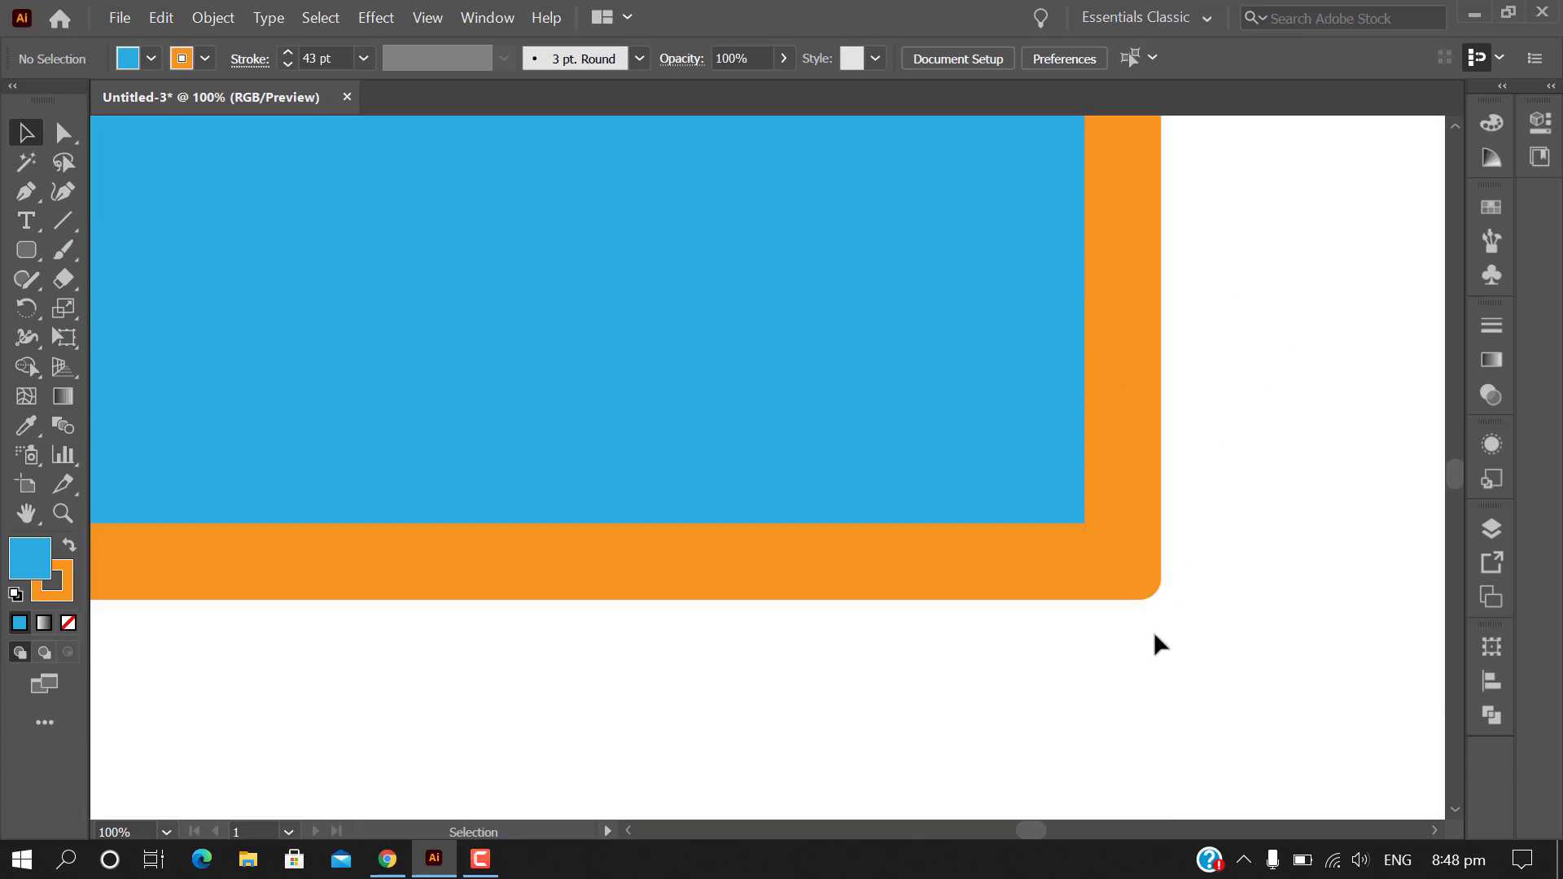
scroll(1174, 617, up, 3)
scroll(1174, 616, up, 3)
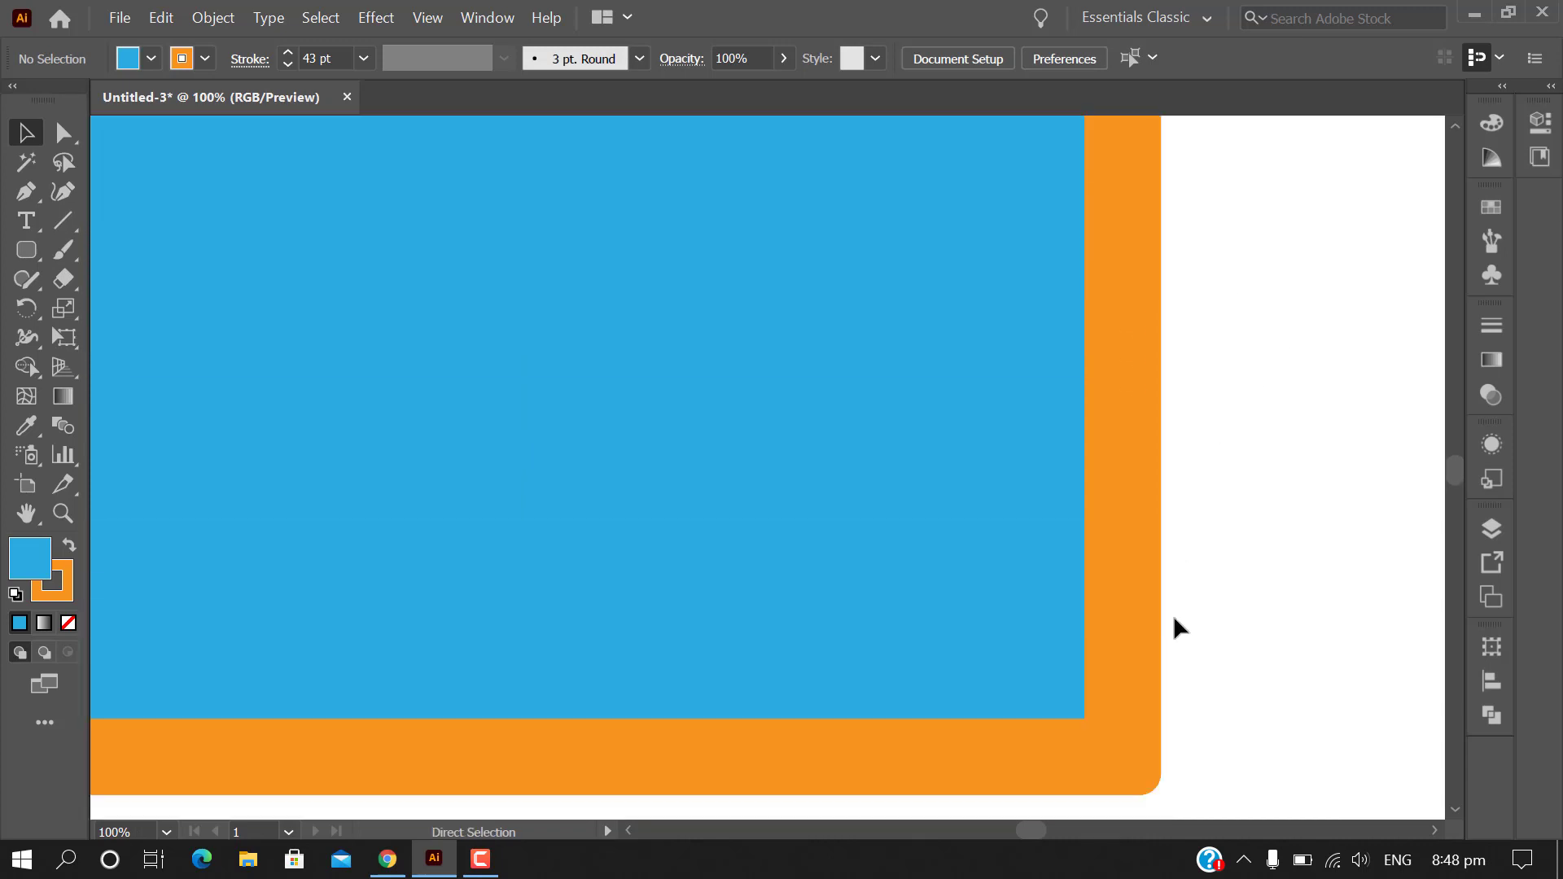
key(ctrl+minus)
scroll(1174, 617, up, 3)
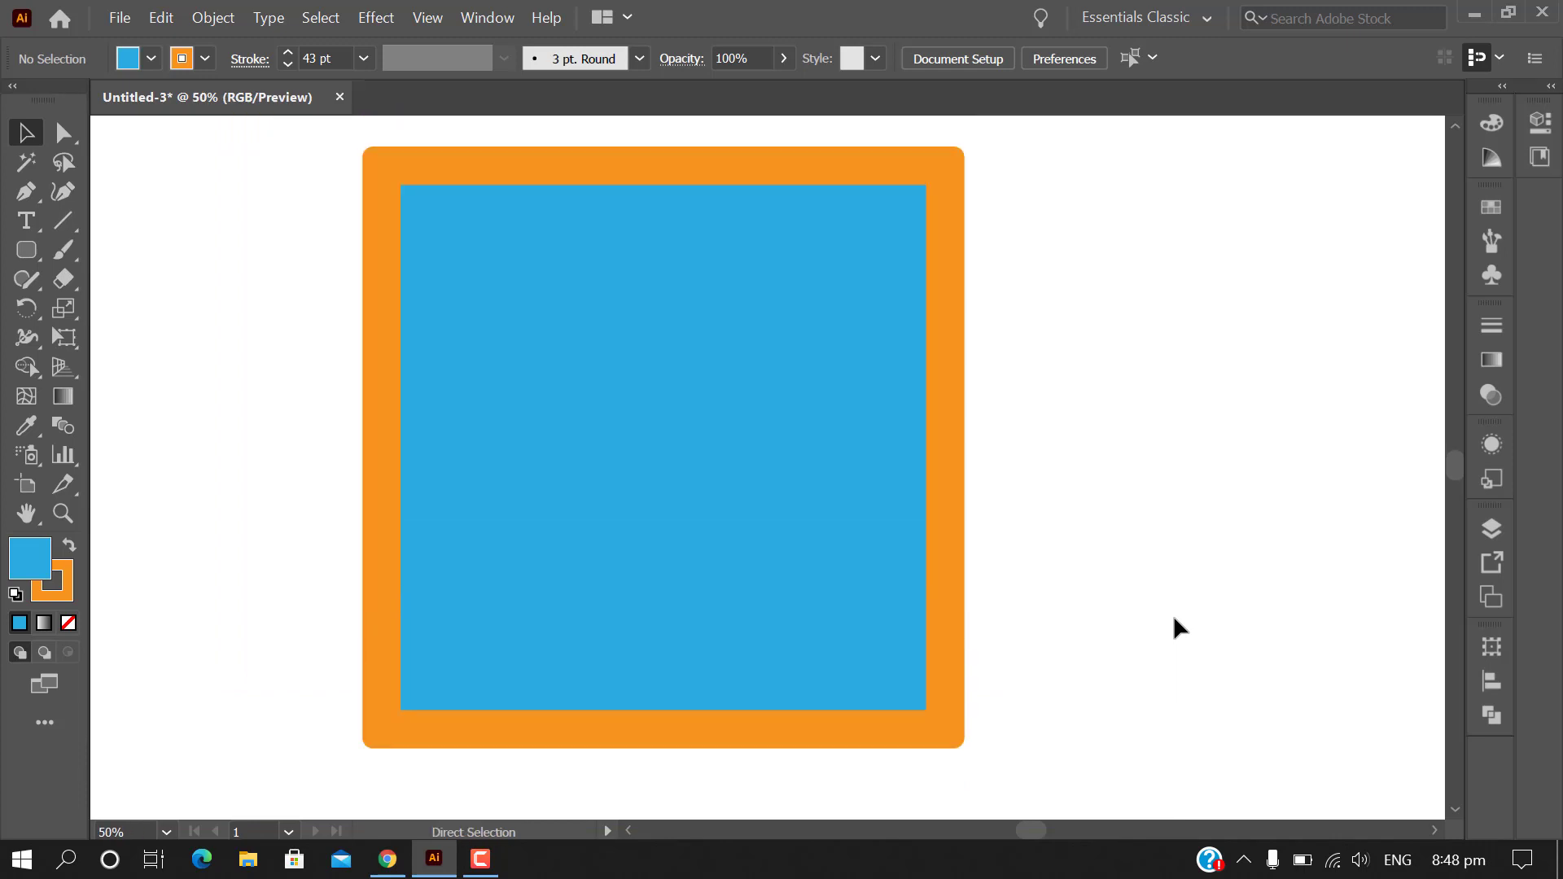
key(ctrl+minus)
scroll(1174, 619, down, 3)
Move the rounded square down-right, fill it teal and thin its orange stroke to 20 pt
click(763, 466)
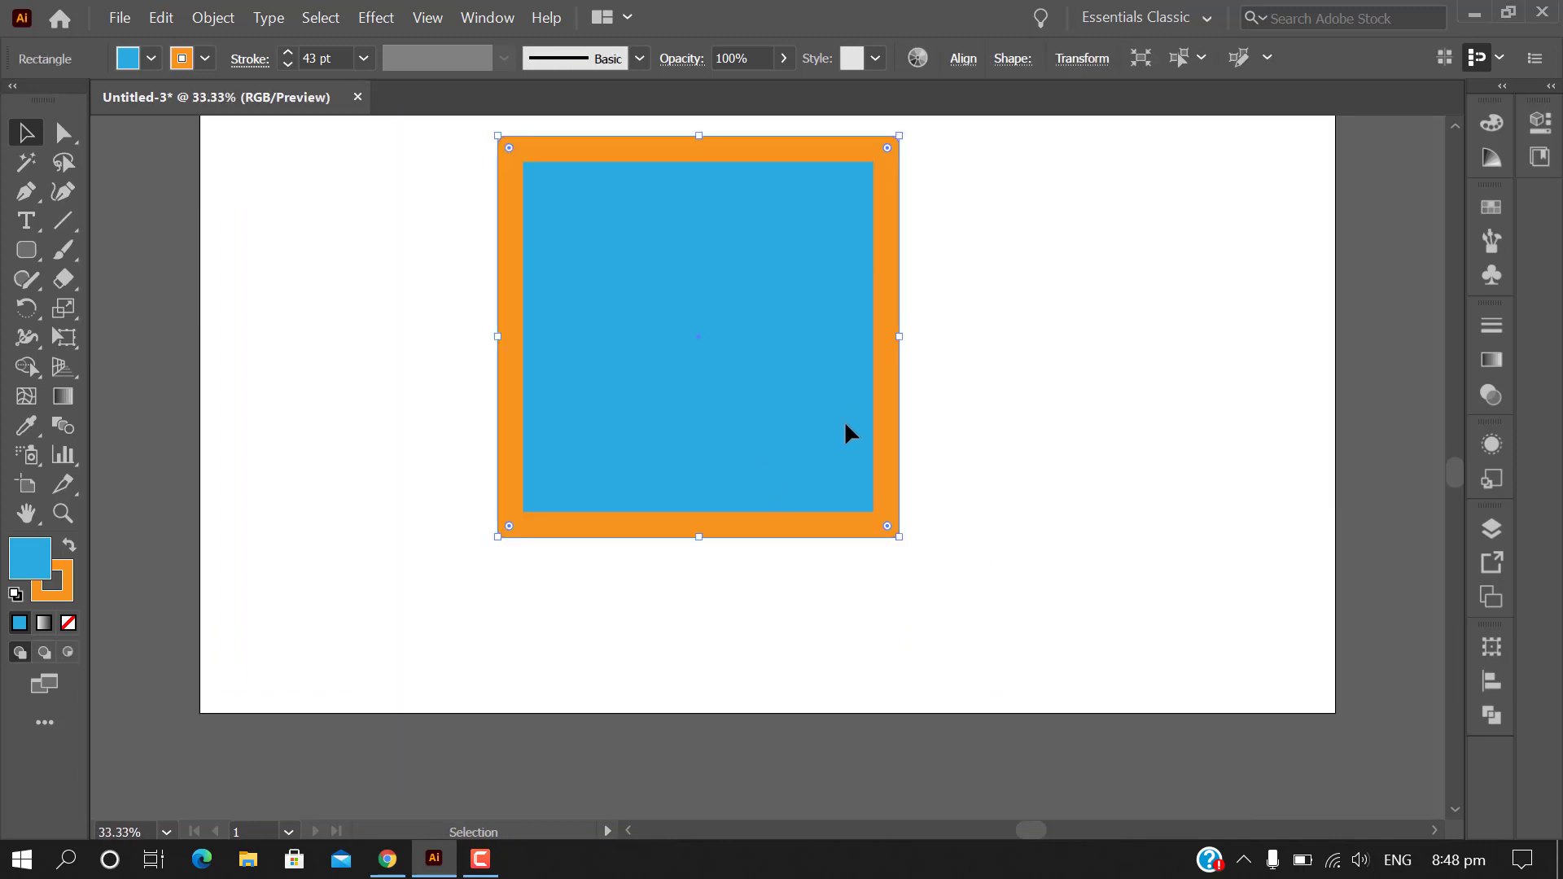
drag(845, 432, 878, 485)
scroll(277, 425, up, 3)
click(150, 58)
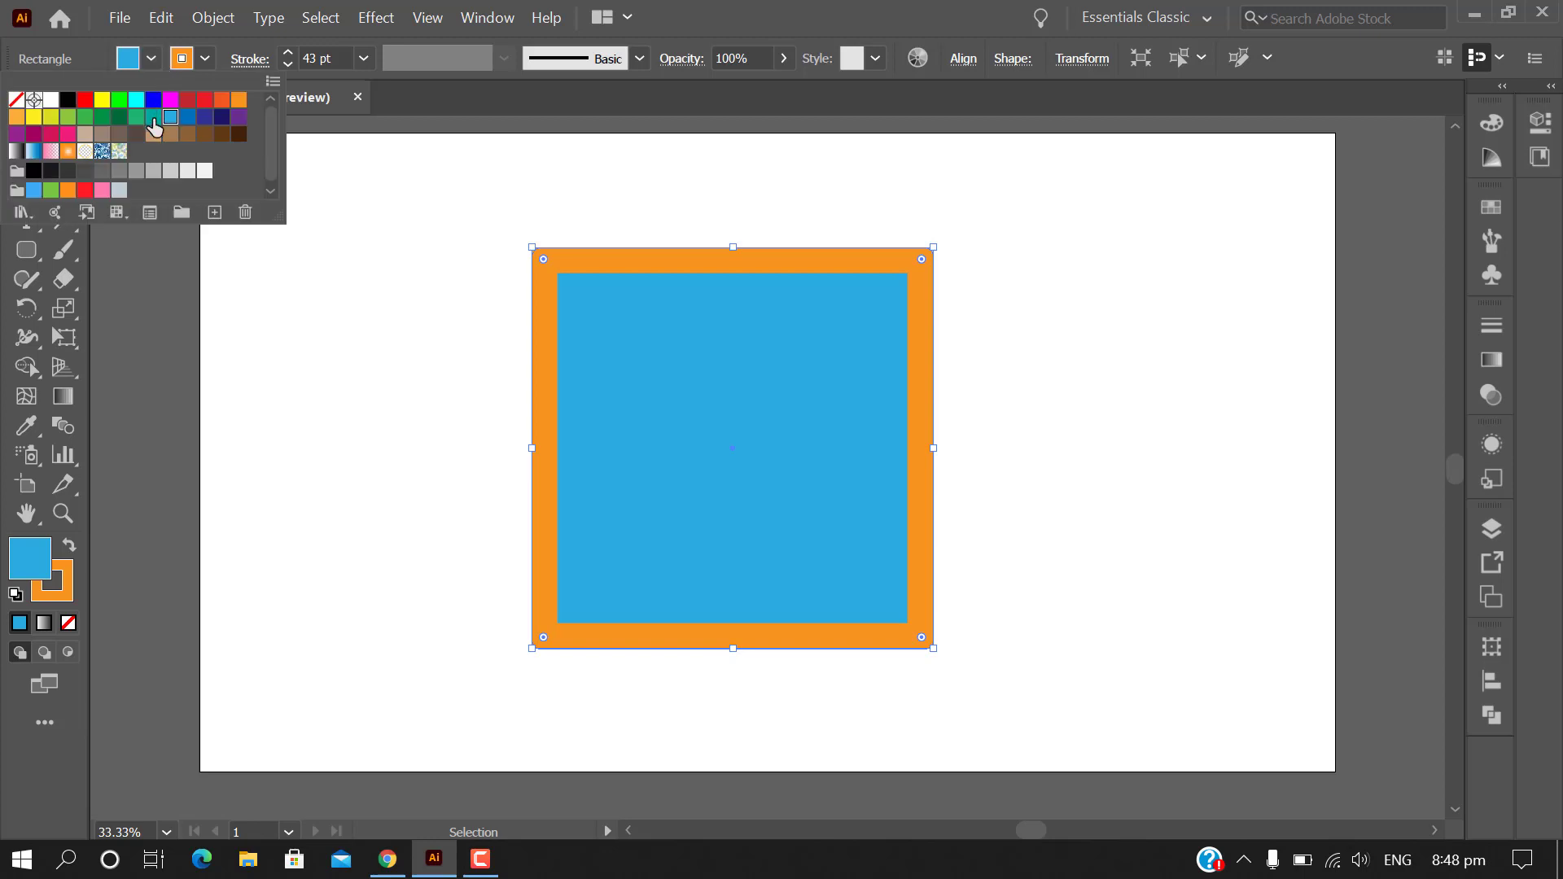
click(153, 117)
click(208, 57)
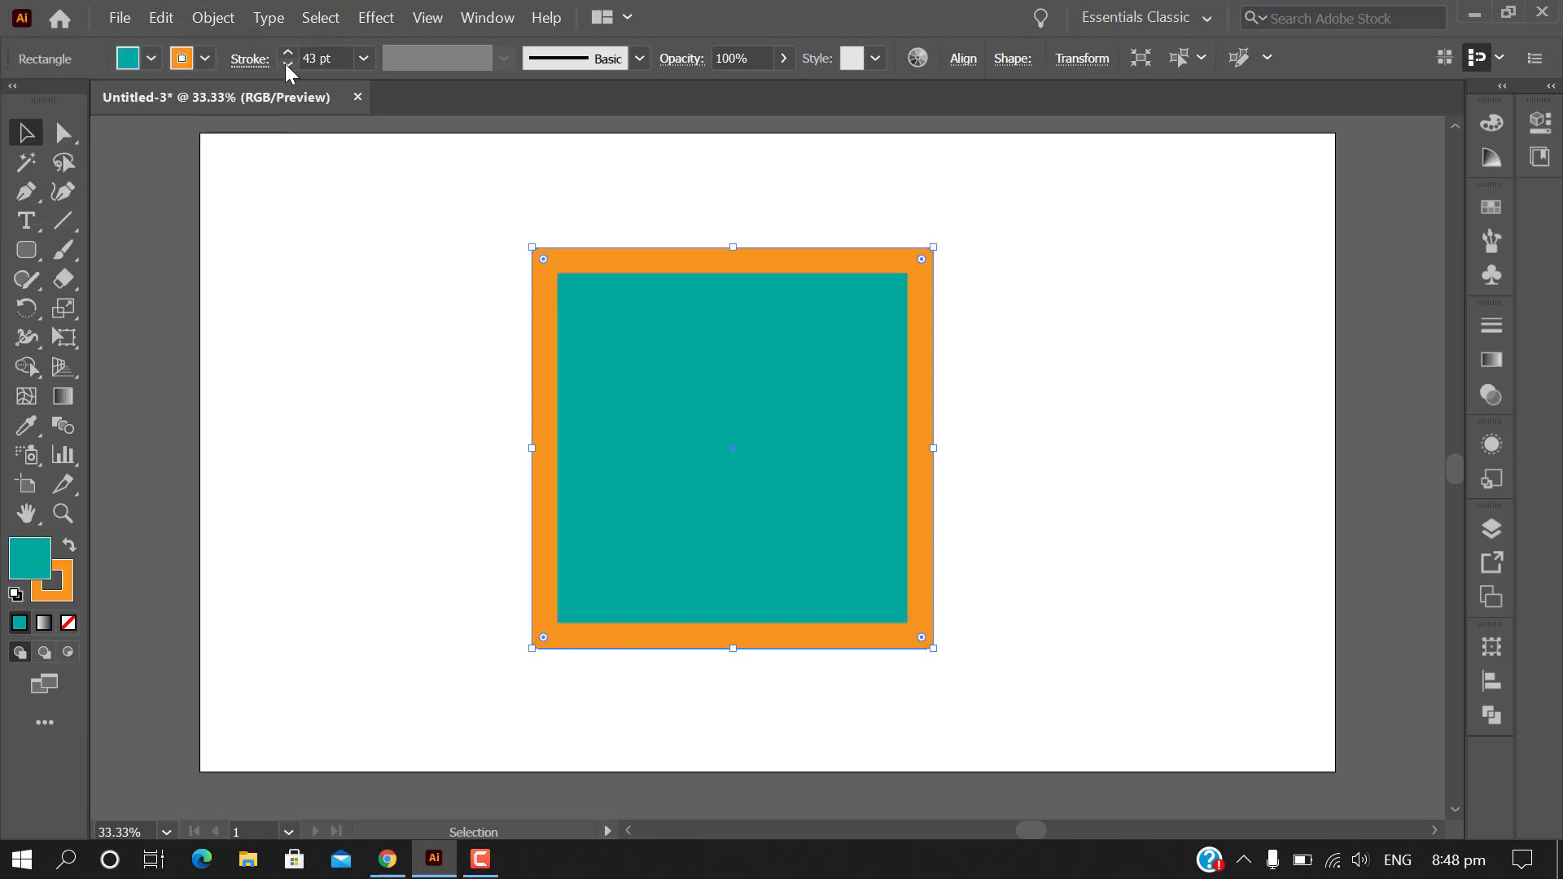
click(287, 64)
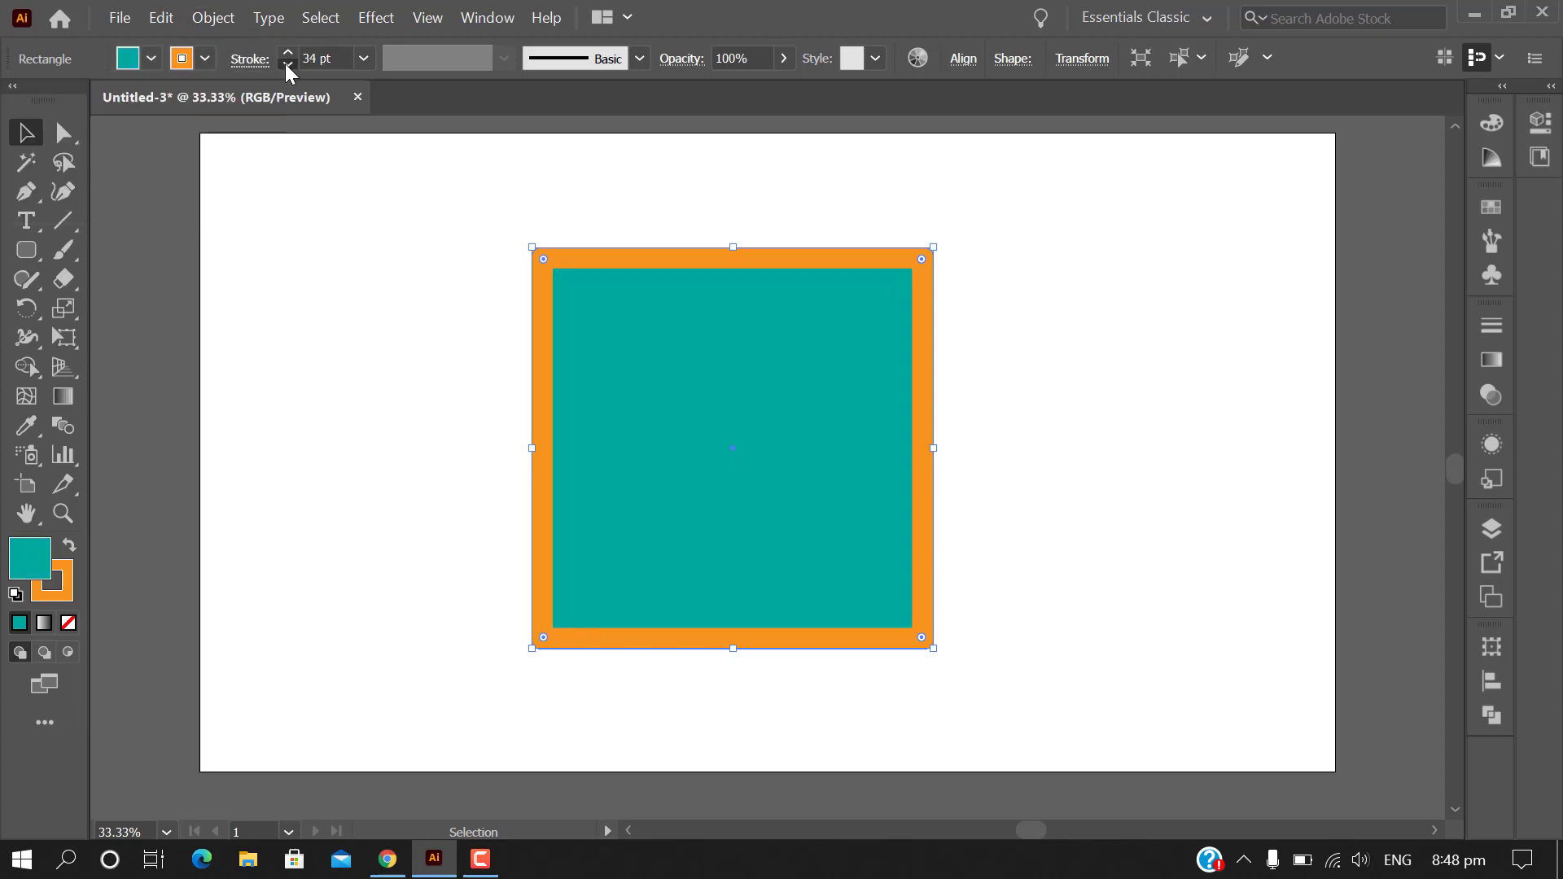
Reselect the teal square and delete it
click(438, 412)
click(767, 501)
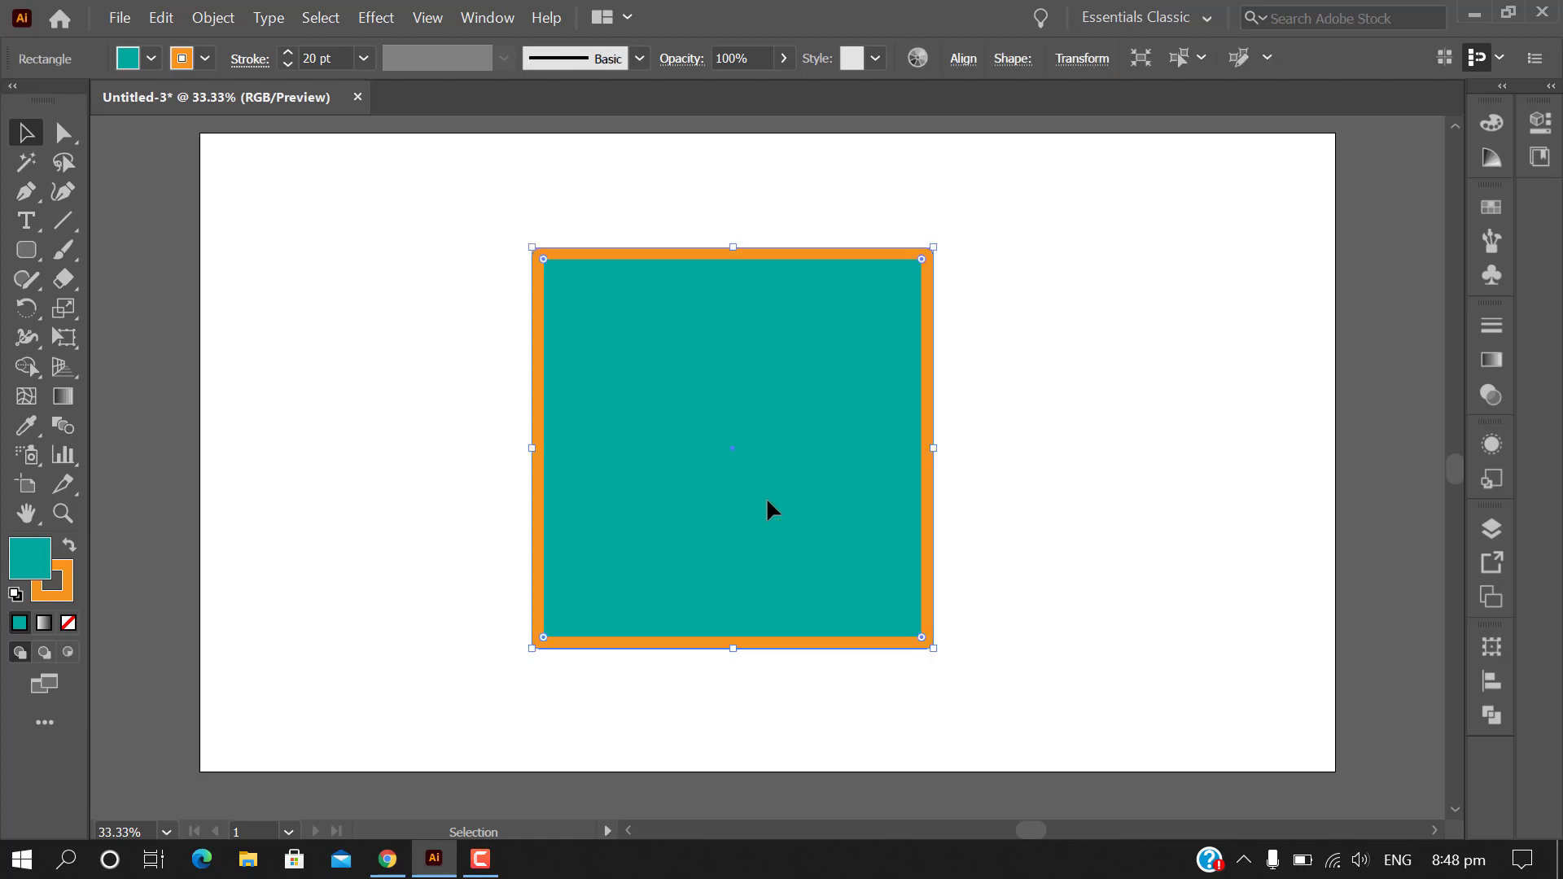
key(Delete)
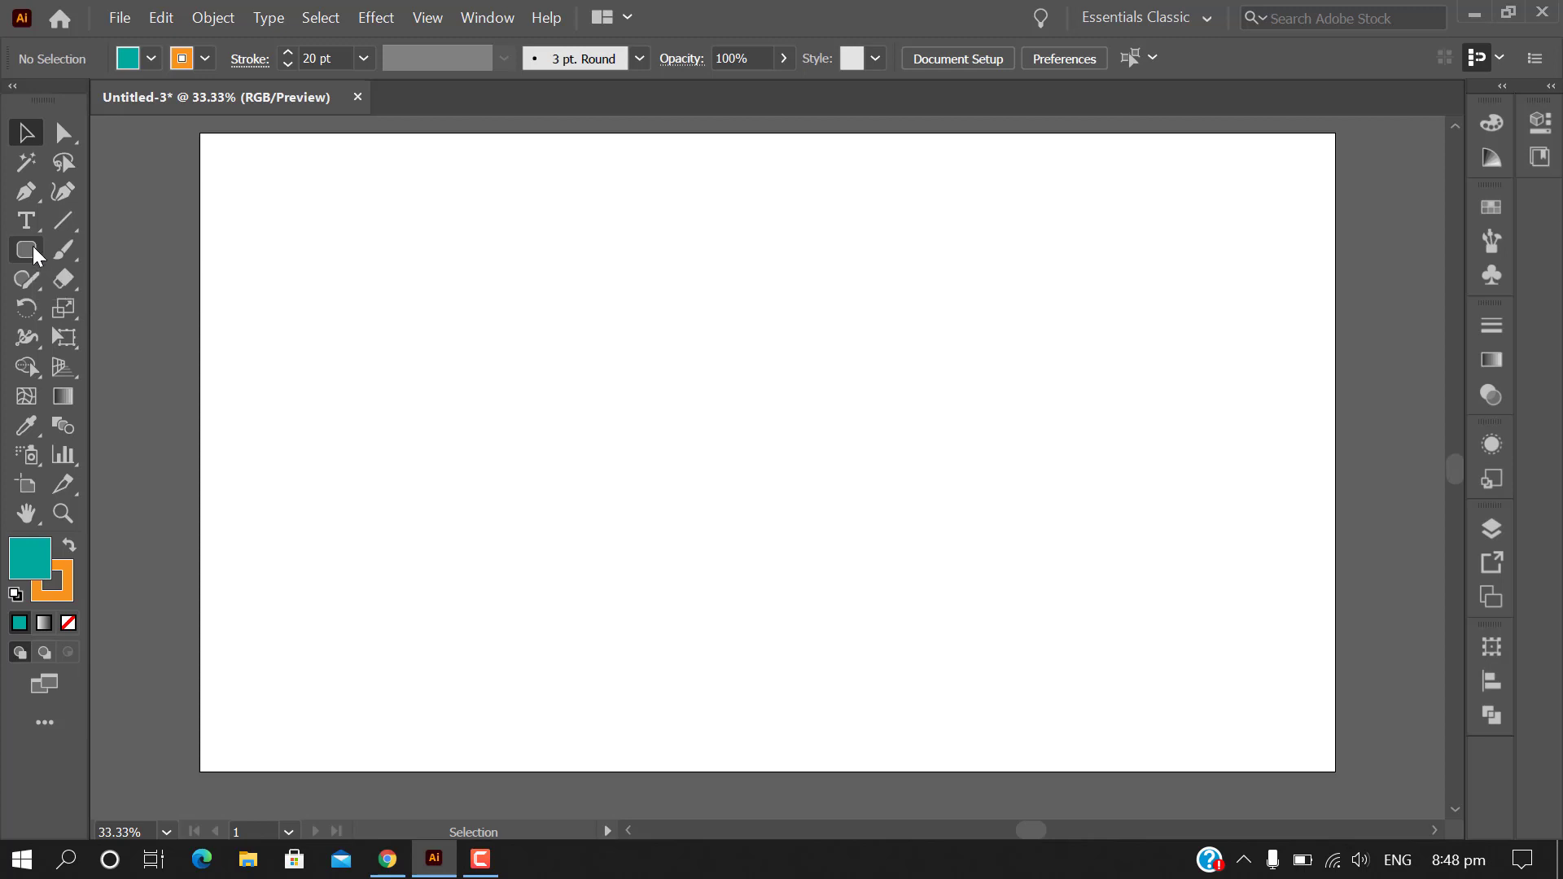
click(33, 249)
drag(387, 255, 1183, 556)
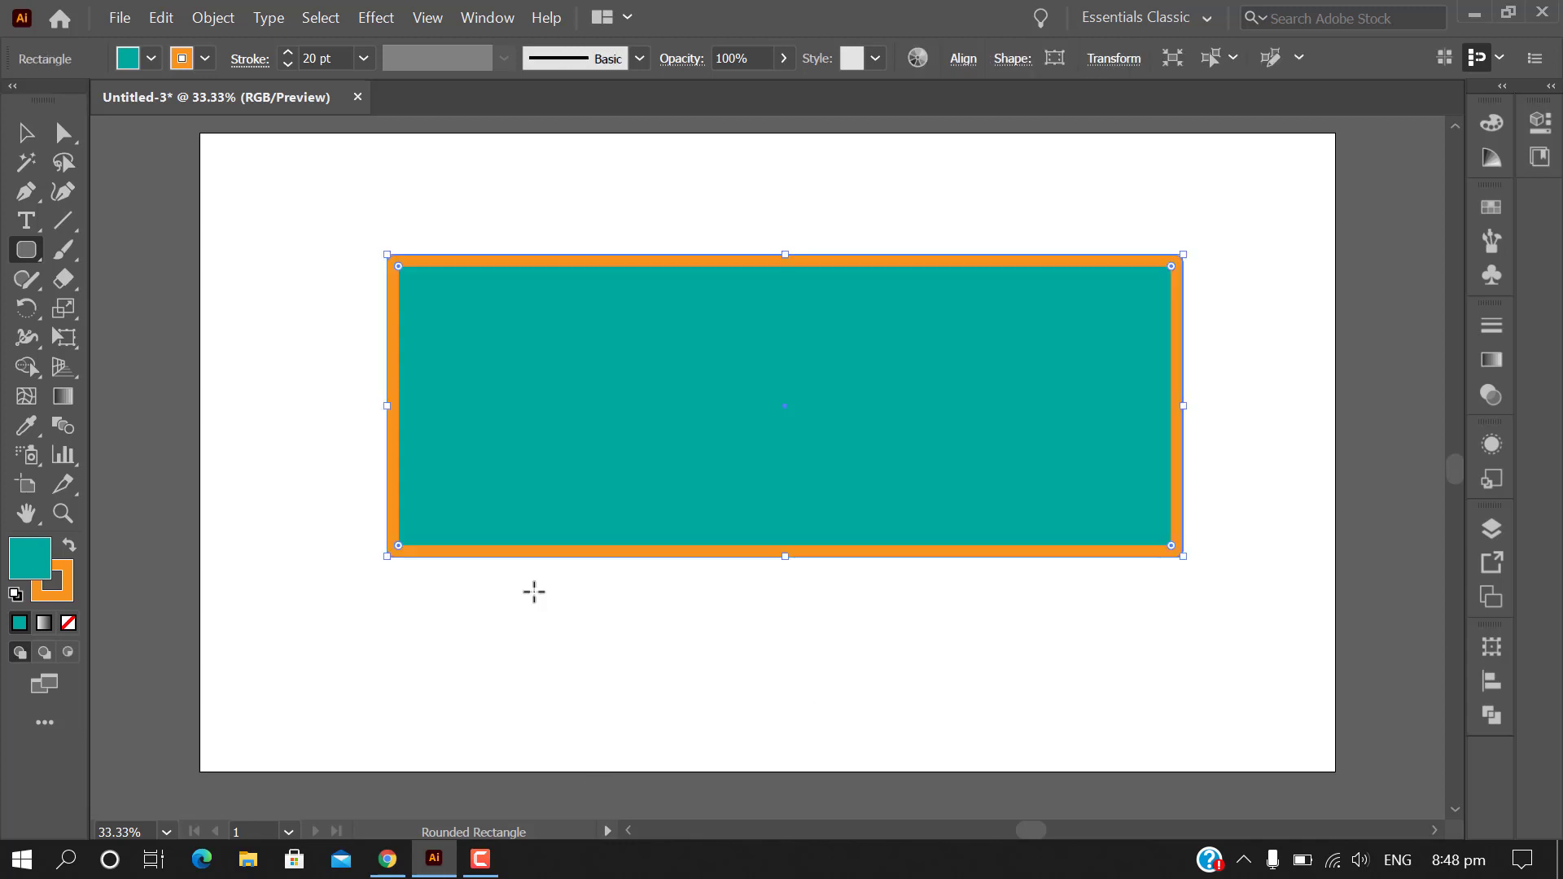
key(Delete)
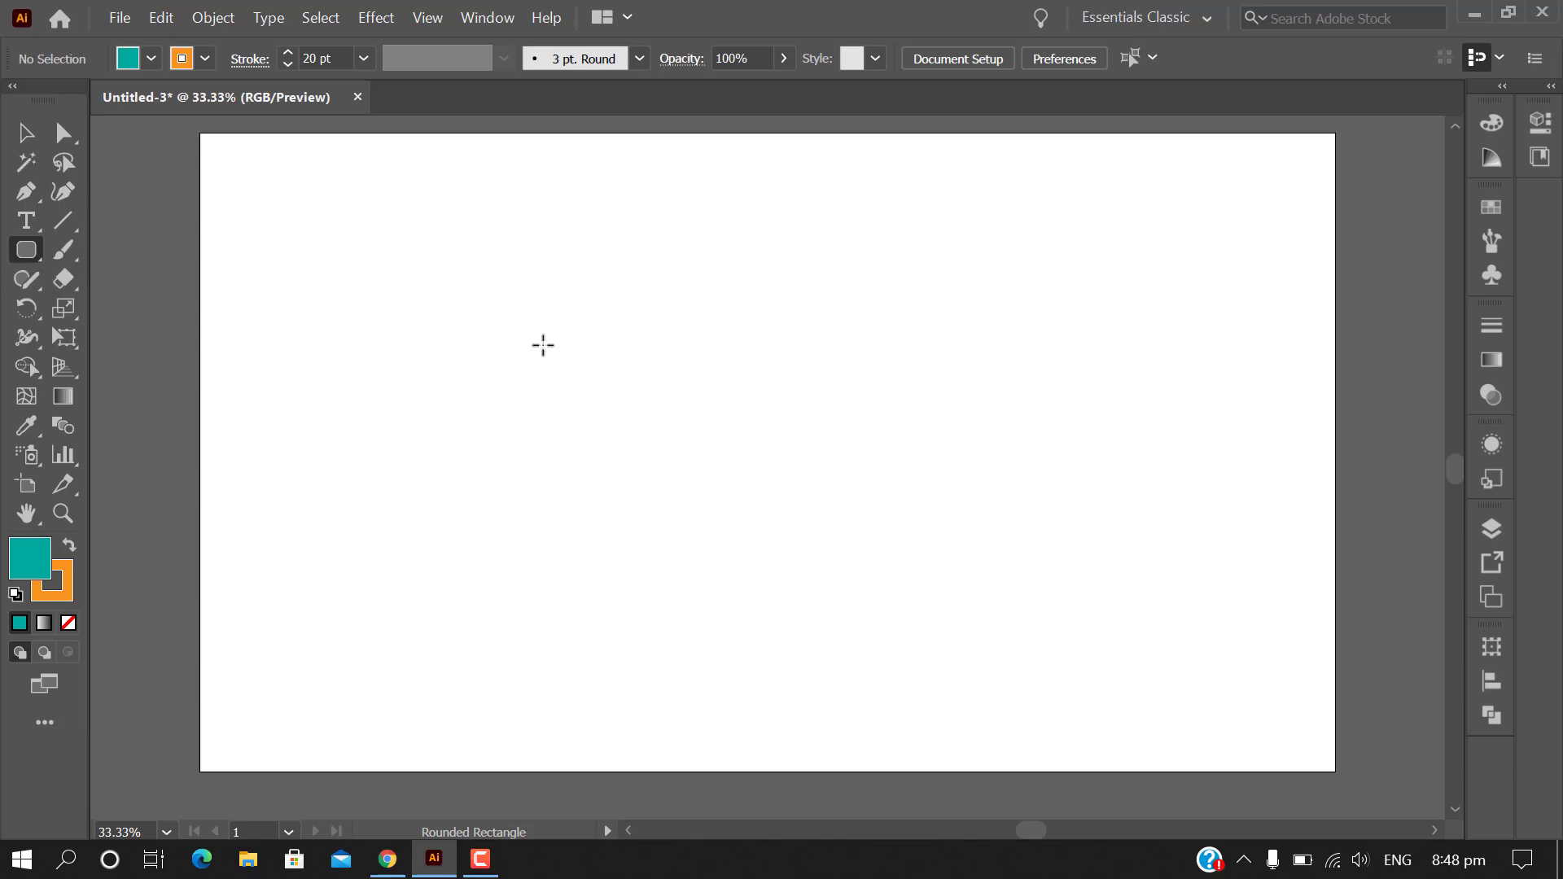
drag(267, 222, 1229, 612)
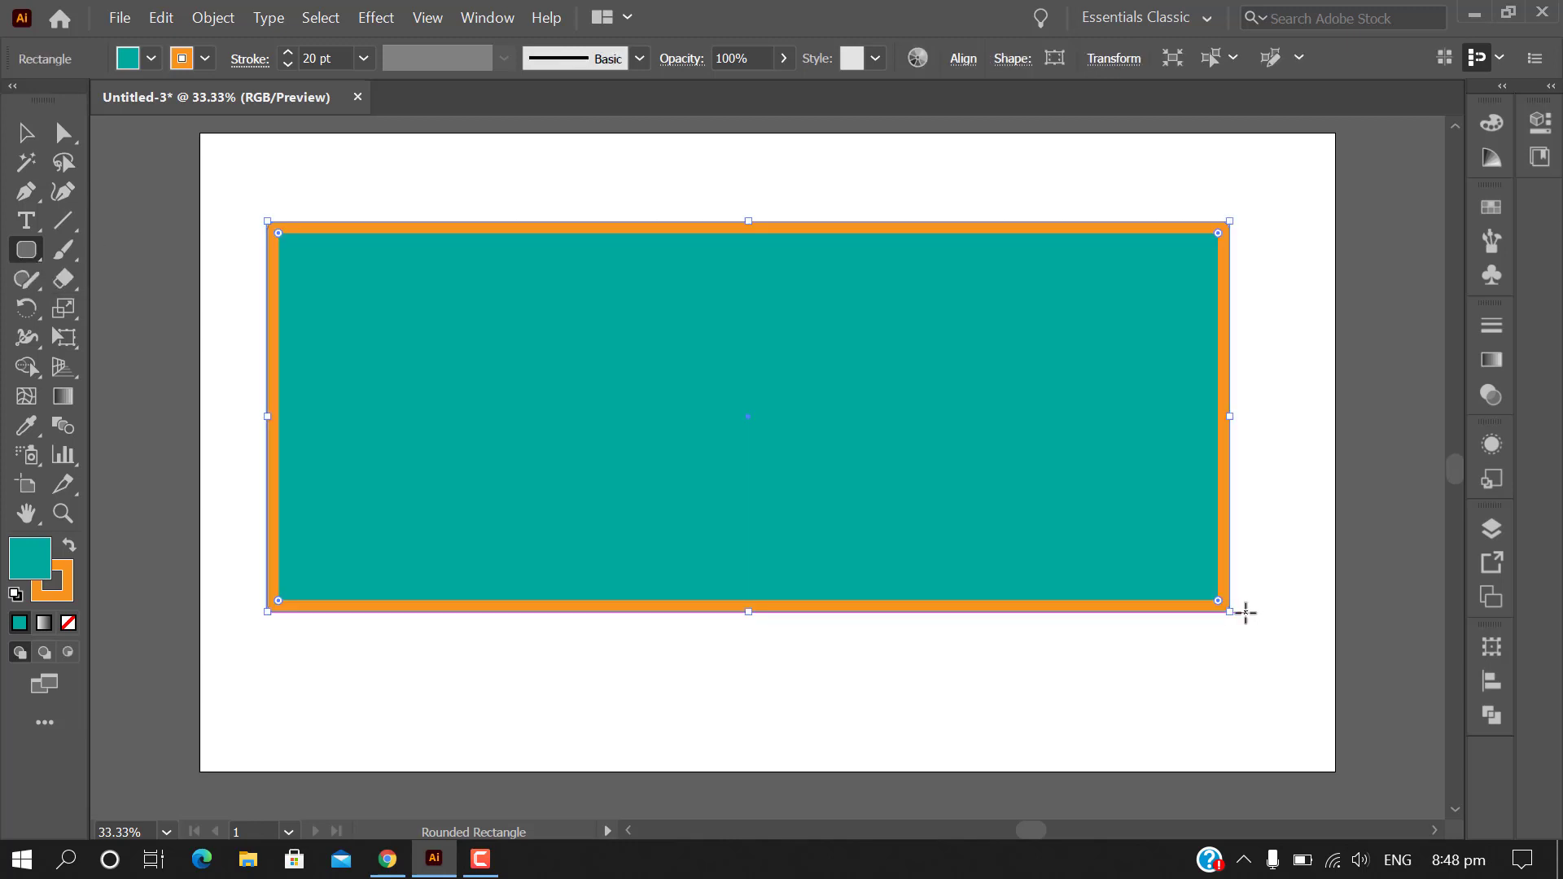
key(ctrl+z)
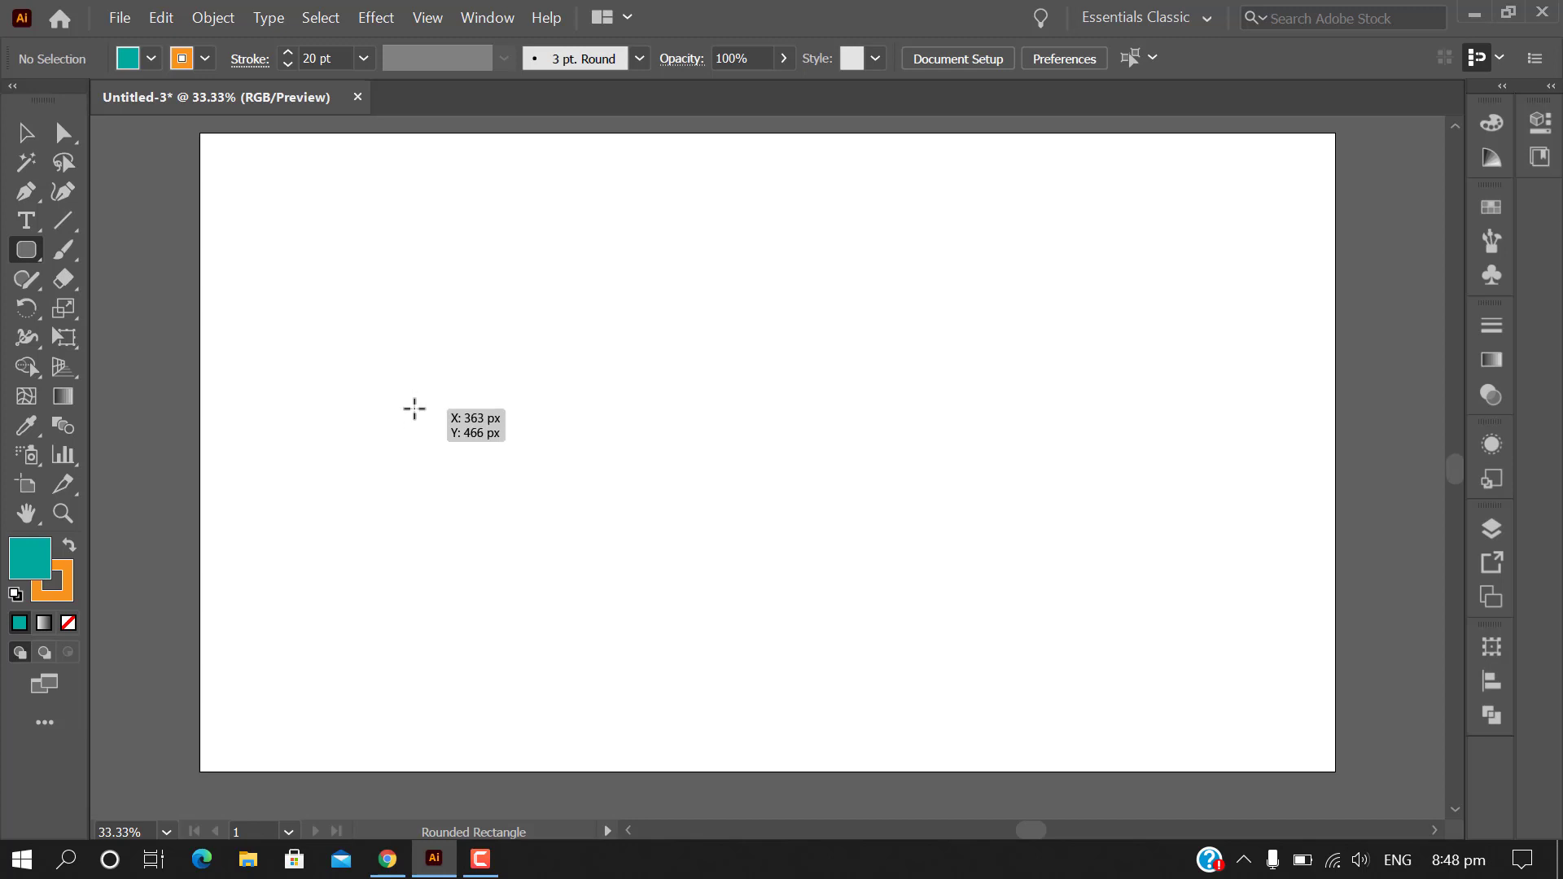
mouse_move(415, 409)
mouse_down()
mouse_move(539, 531)
mouse_move(785, 670)
mouse_move(625, 547)
mouse_move(648, 593)
mouse_move(838, 656)
mouse_move(786, 539)
mouse_move(880, 579)
mouse_move(304, 500)
mouse_move(134, 512)
mouse_move(726, 495)
mouse_move(665, 508)
mouse_move(676, 542)
mouse_move(663, 144)
mouse_move(680, 730)
mouse_move(674, 614)
mouse_move(796, 716)
mouse_move(657, 562)
mouse_move(639, 509)
mouse_move(726, 635)
mouse_move(890, 749)
mouse_move(673, 524)
mouse_up()
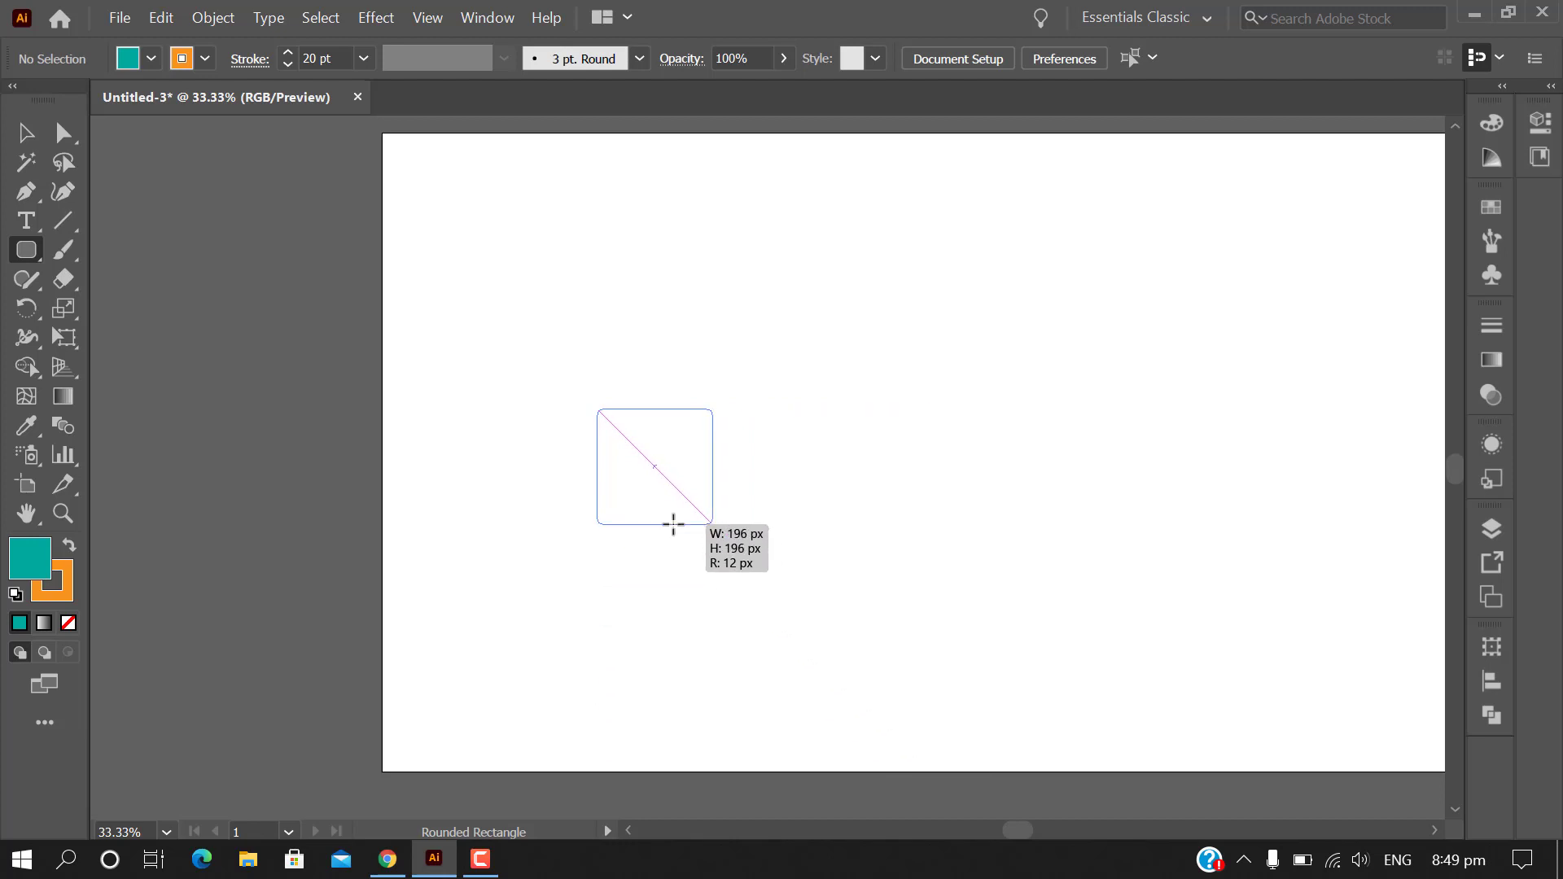
drag(673, 524, 801, 636)
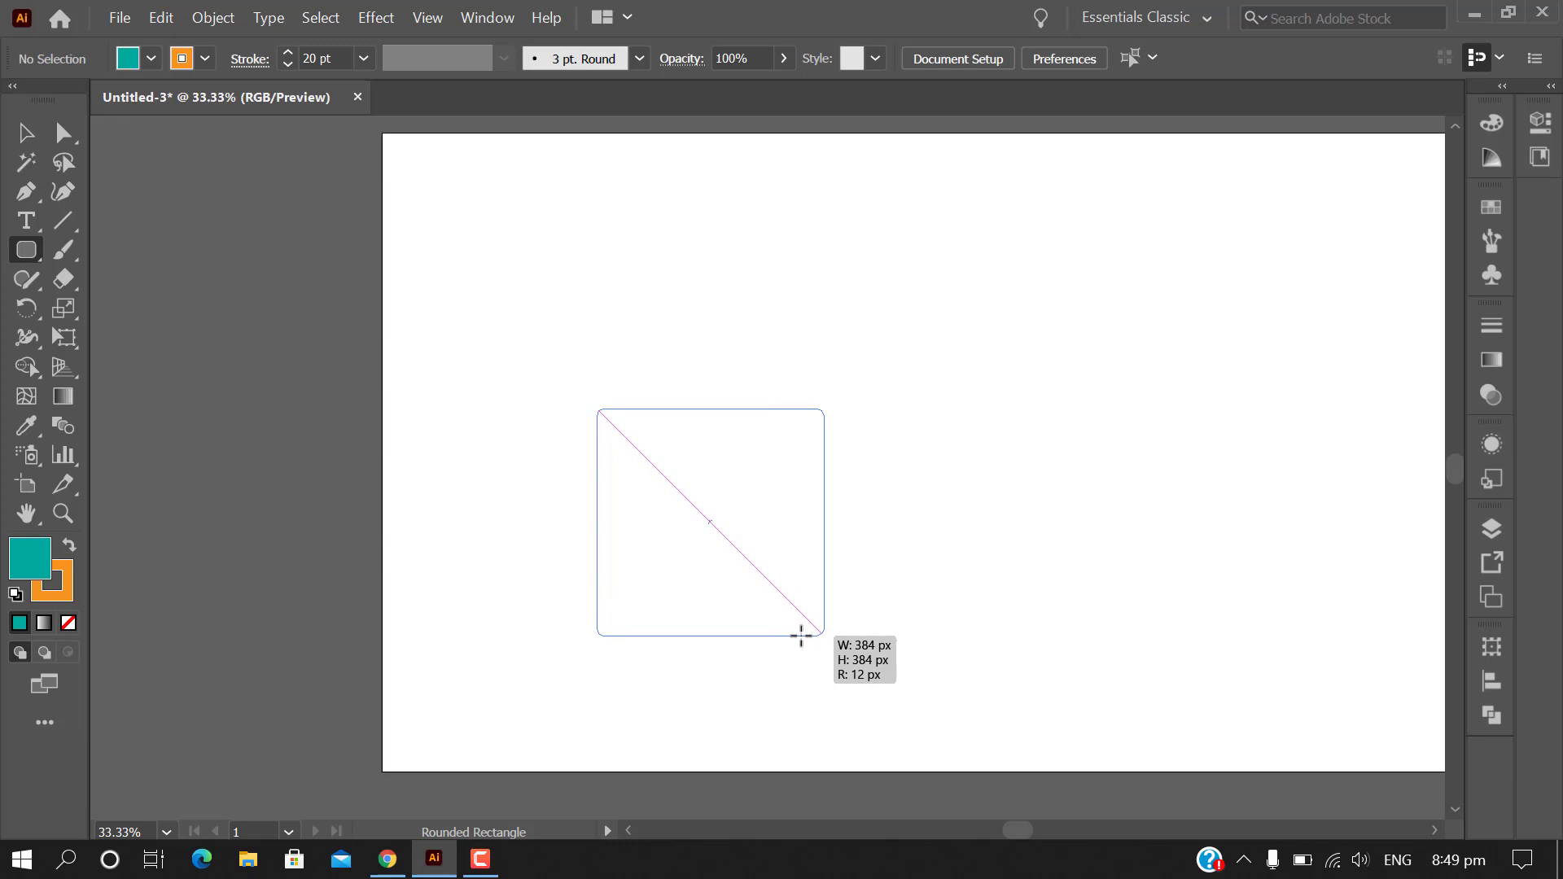
drag(802, 636, 915, 696)
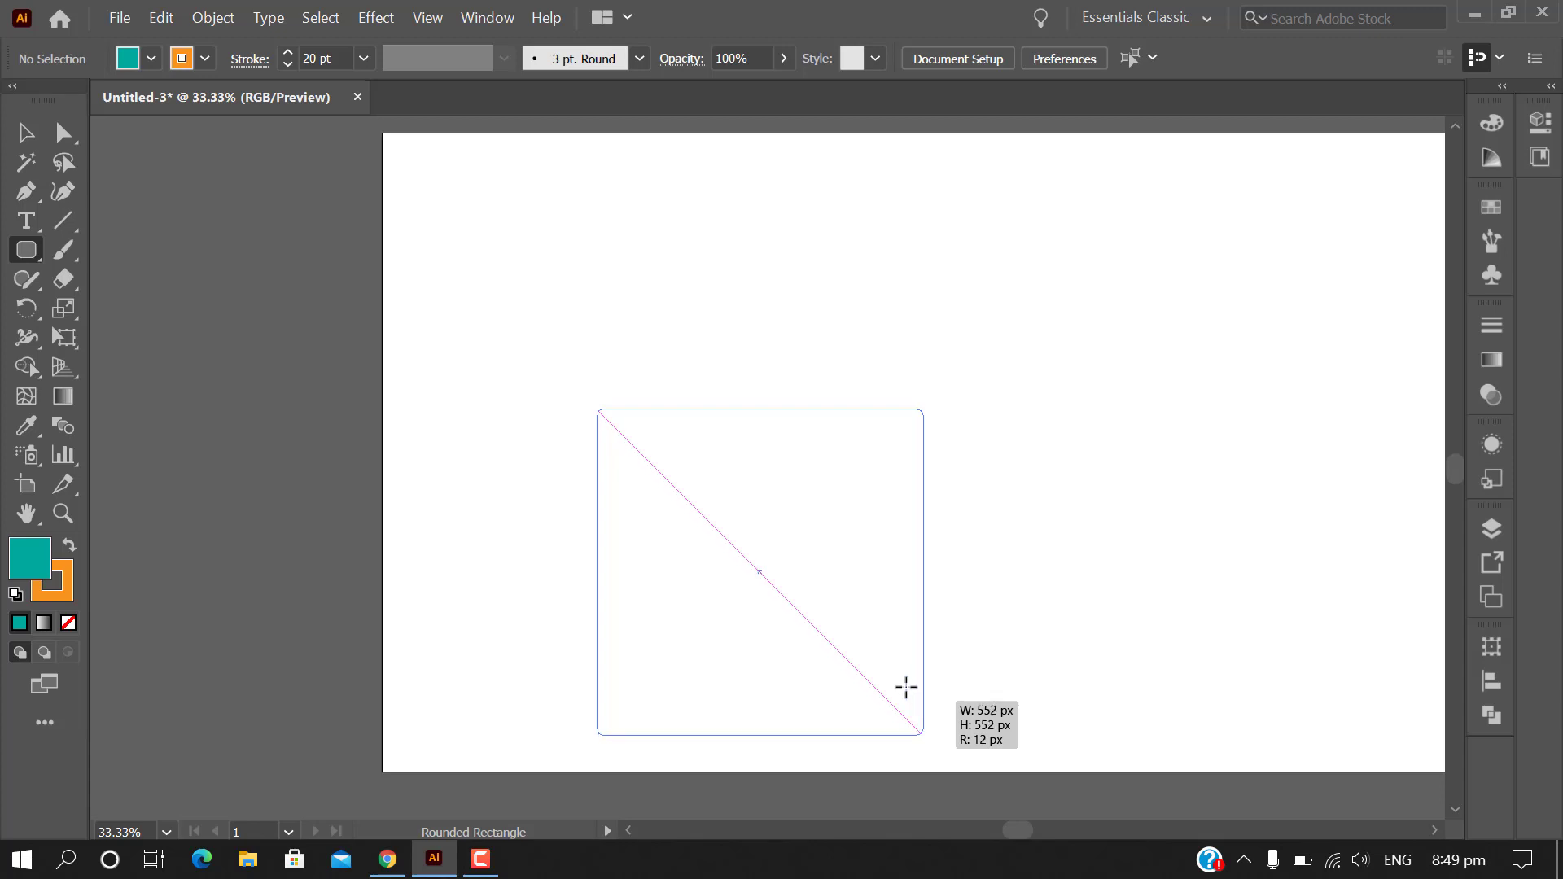
drag(926, 705, 790, 601)
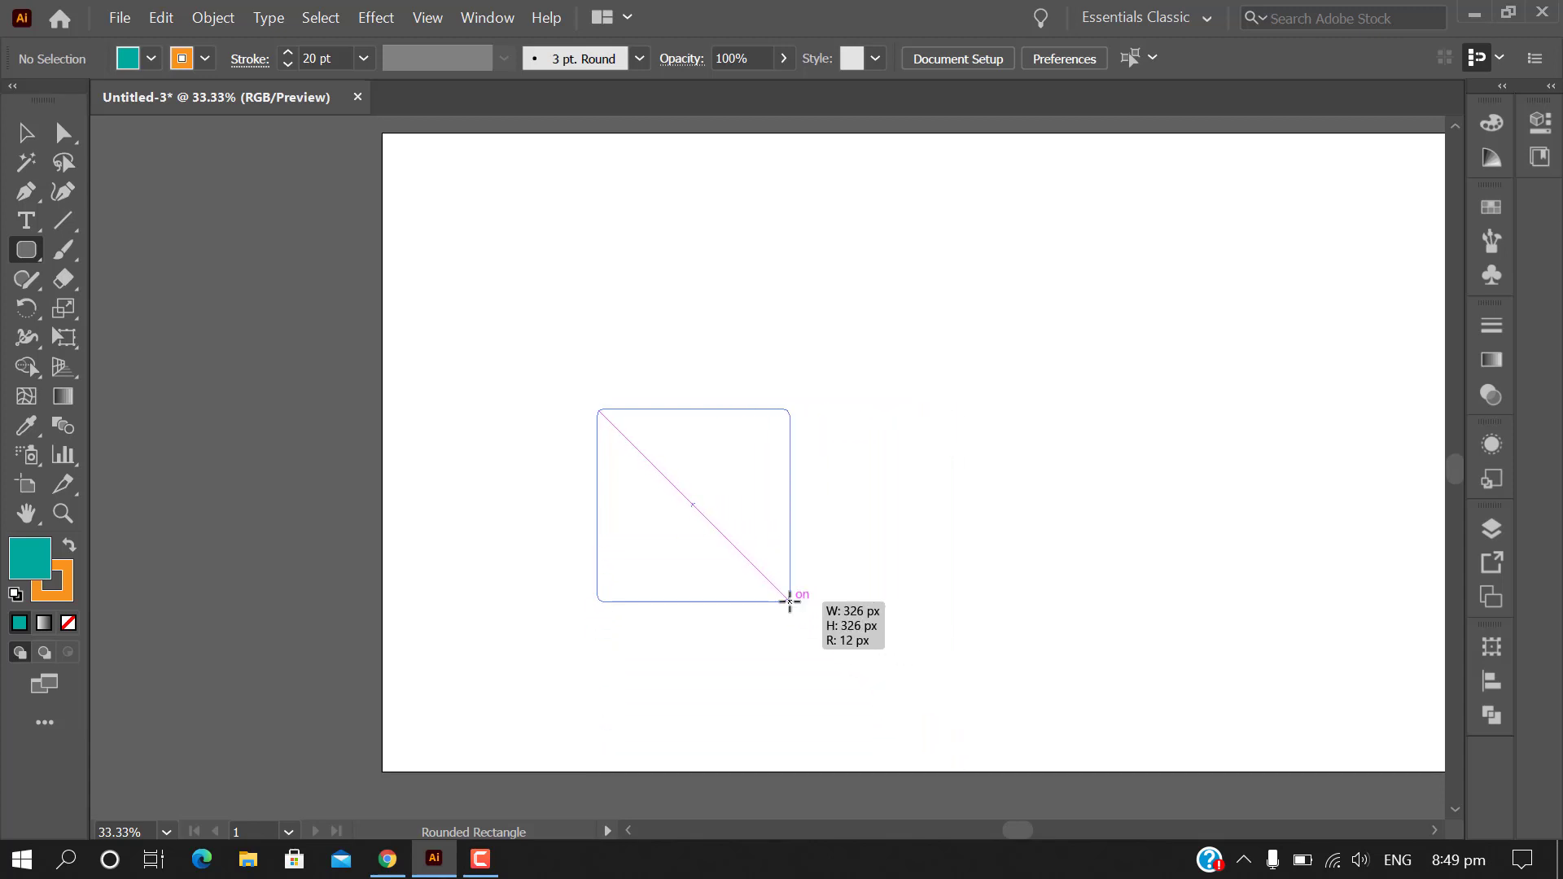
mouse_move(790, 601)
mouse_down()
mouse_move(980, 691)
mouse_move(628, 481)
mouse_move(774, 586)
mouse_move(942, 649)
mouse_move(687, 499)
mouse_move(858, 638)
mouse_move(838, 602)
mouse_move(709, 499)
mouse_move(936, 677)
mouse_move(652, 456)
mouse_move(921, 644)
mouse_up()
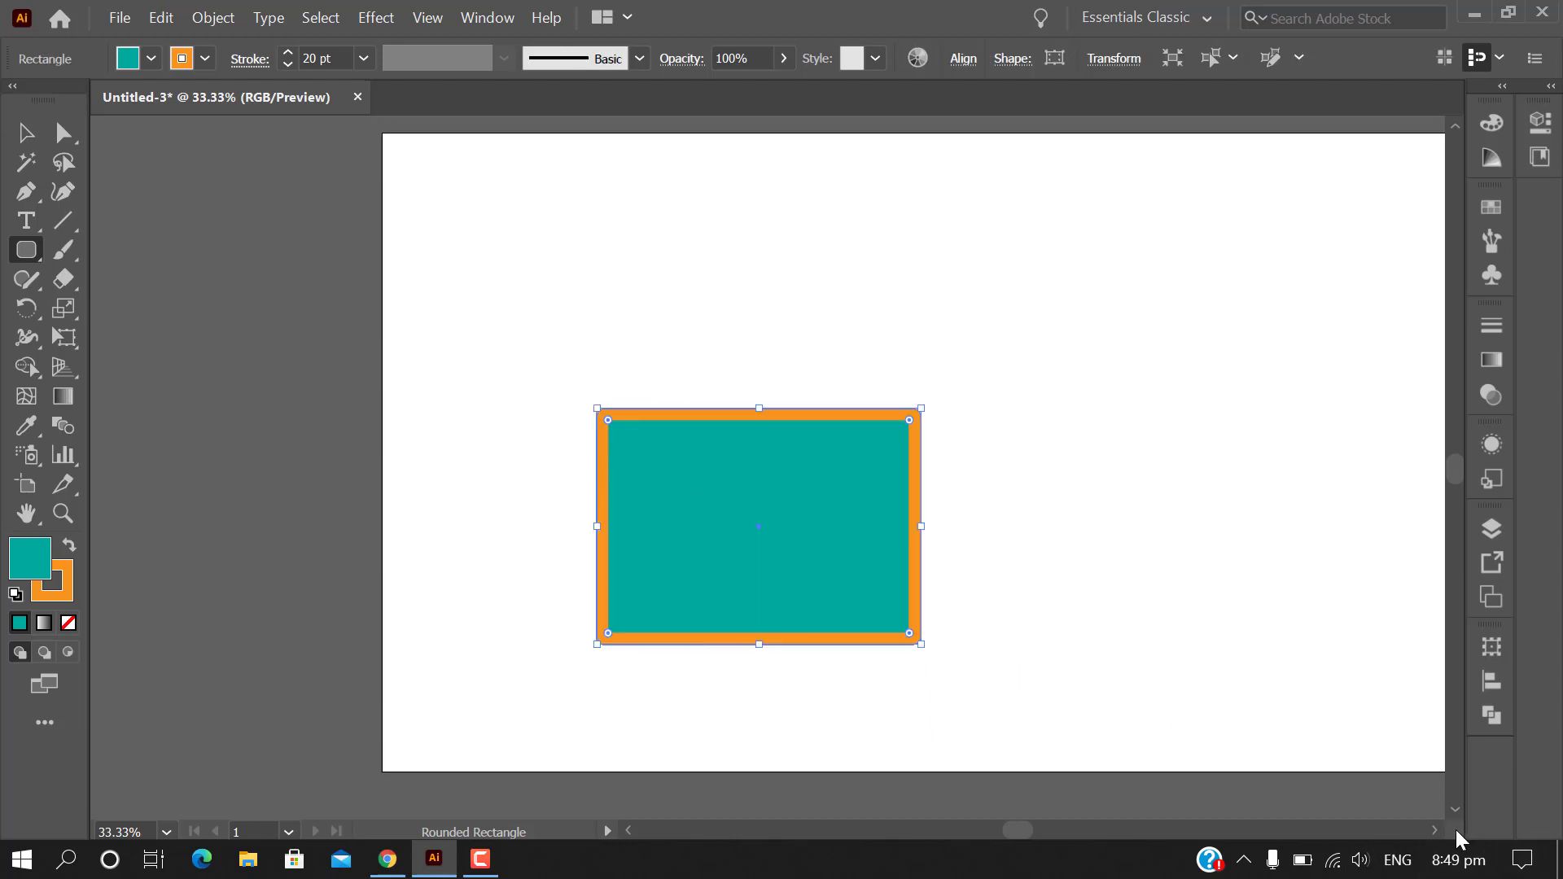
click(1435, 829)
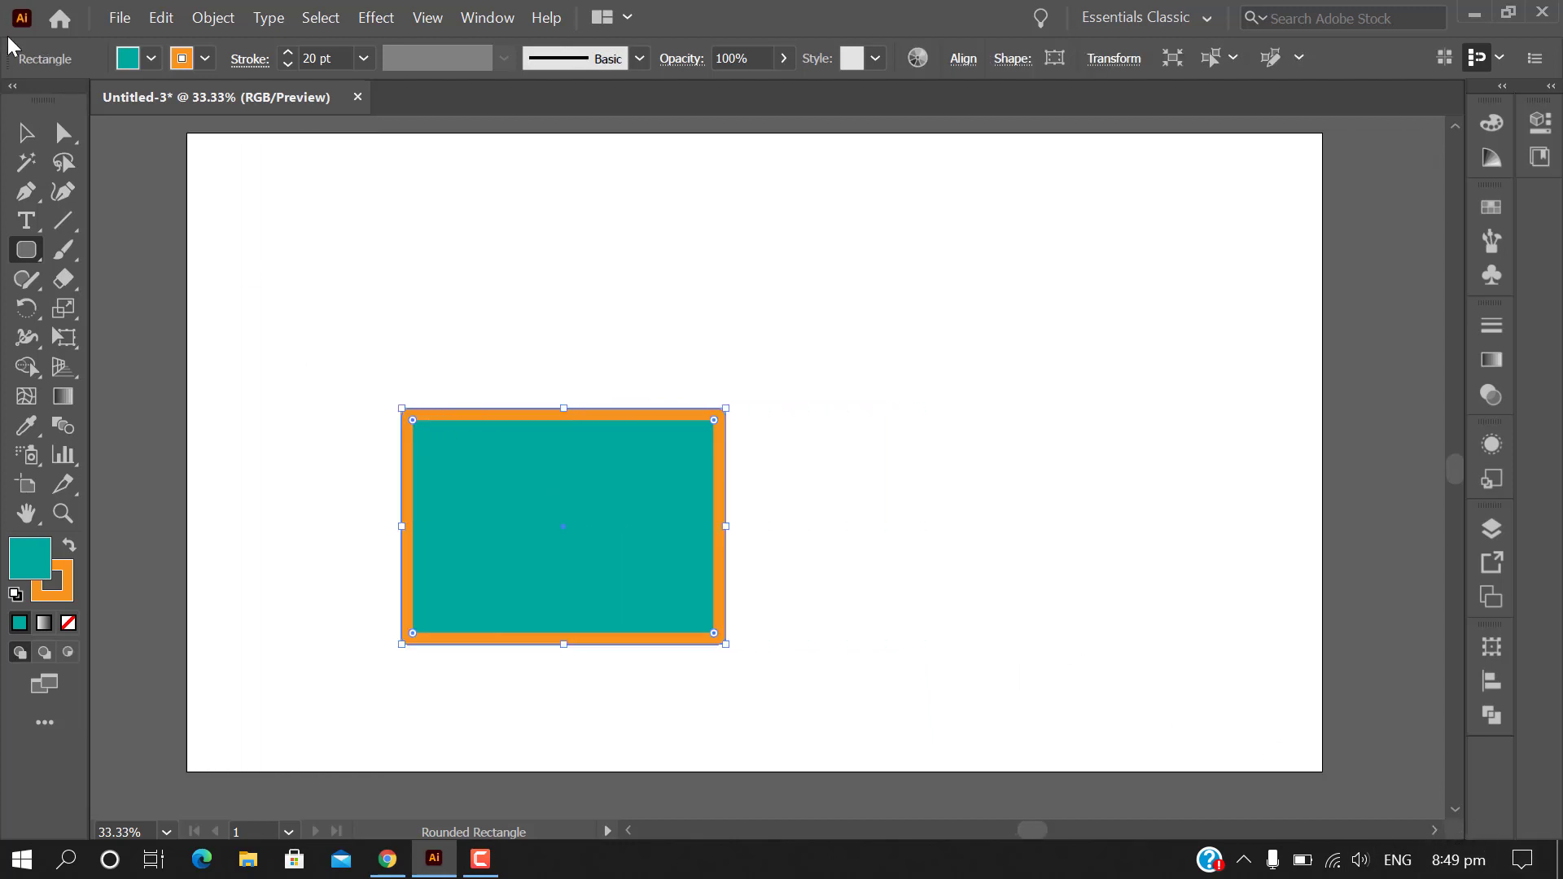
click(22, 142)
drag(581, 591, 368, 418)
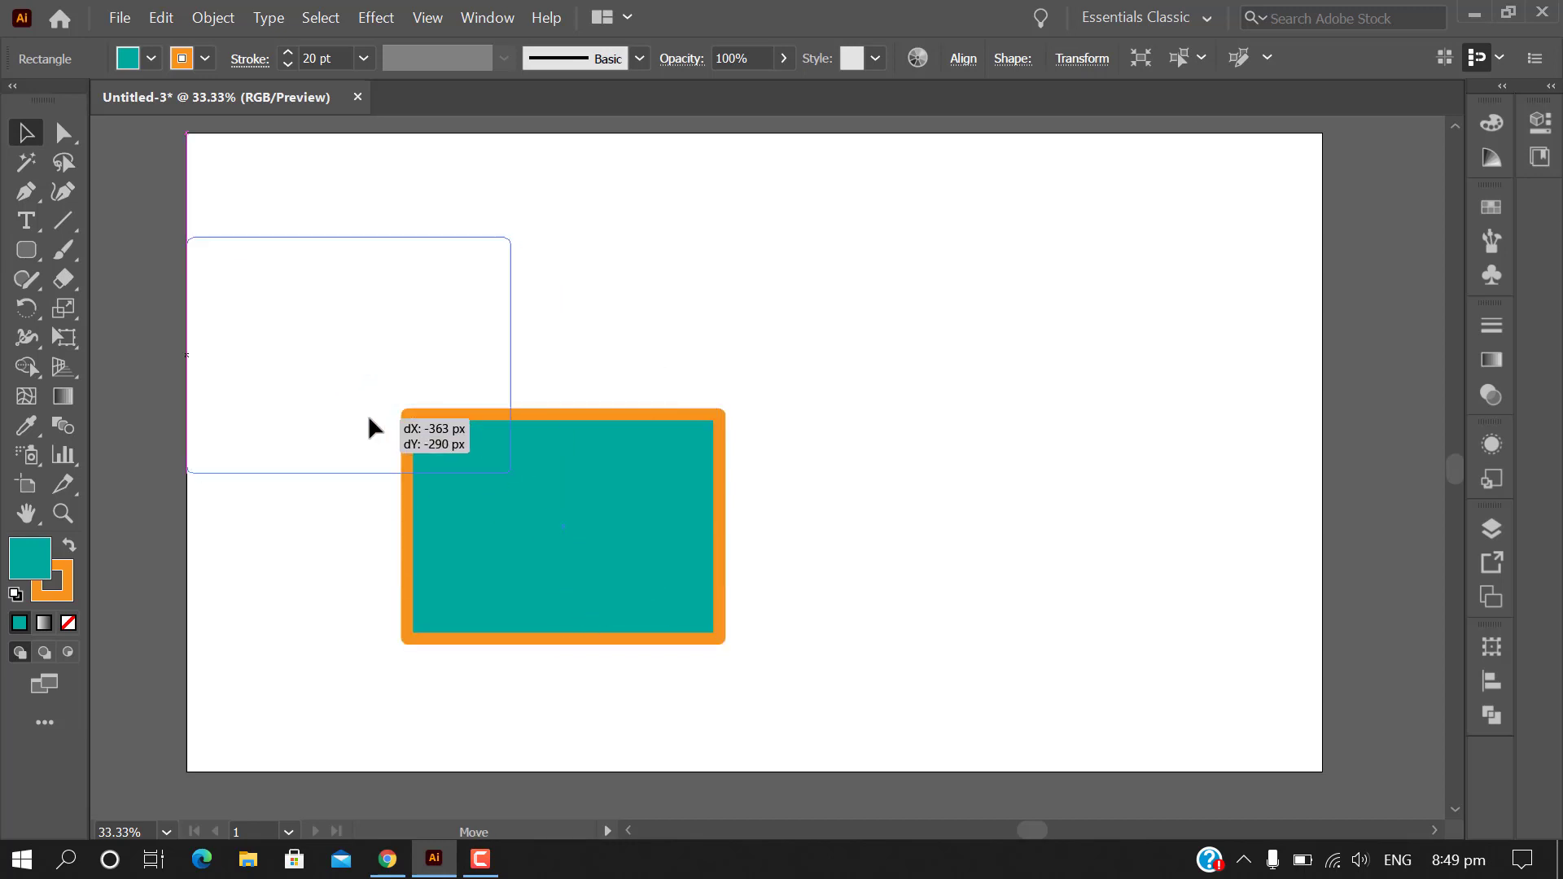
key(Delete)
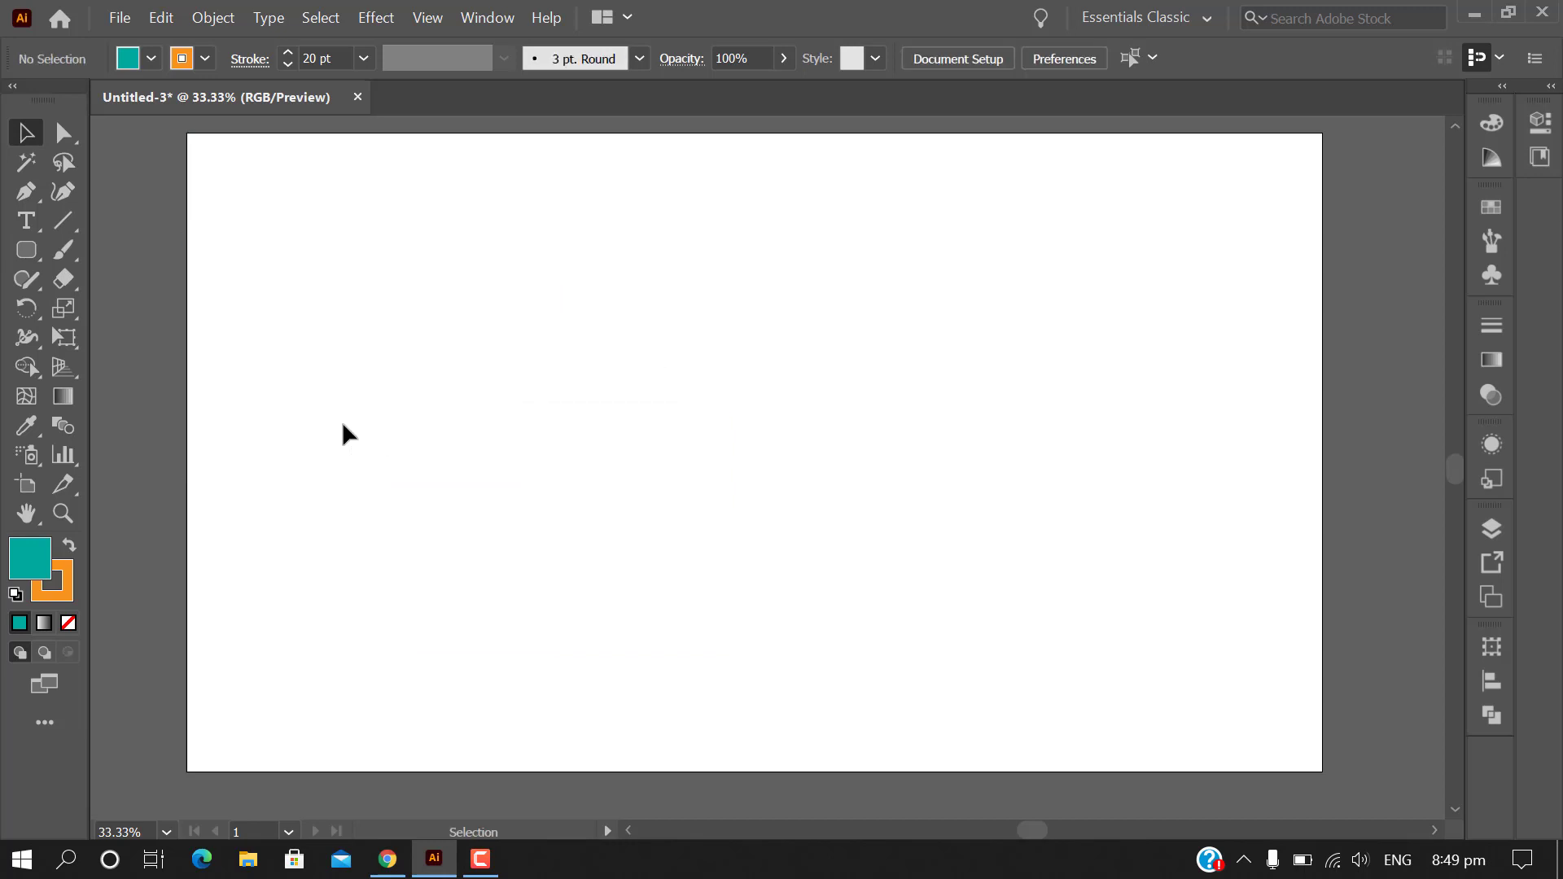
Choose the Rounded Rectangle Tool and hold Alt to draw from the centre
click(27, 253)
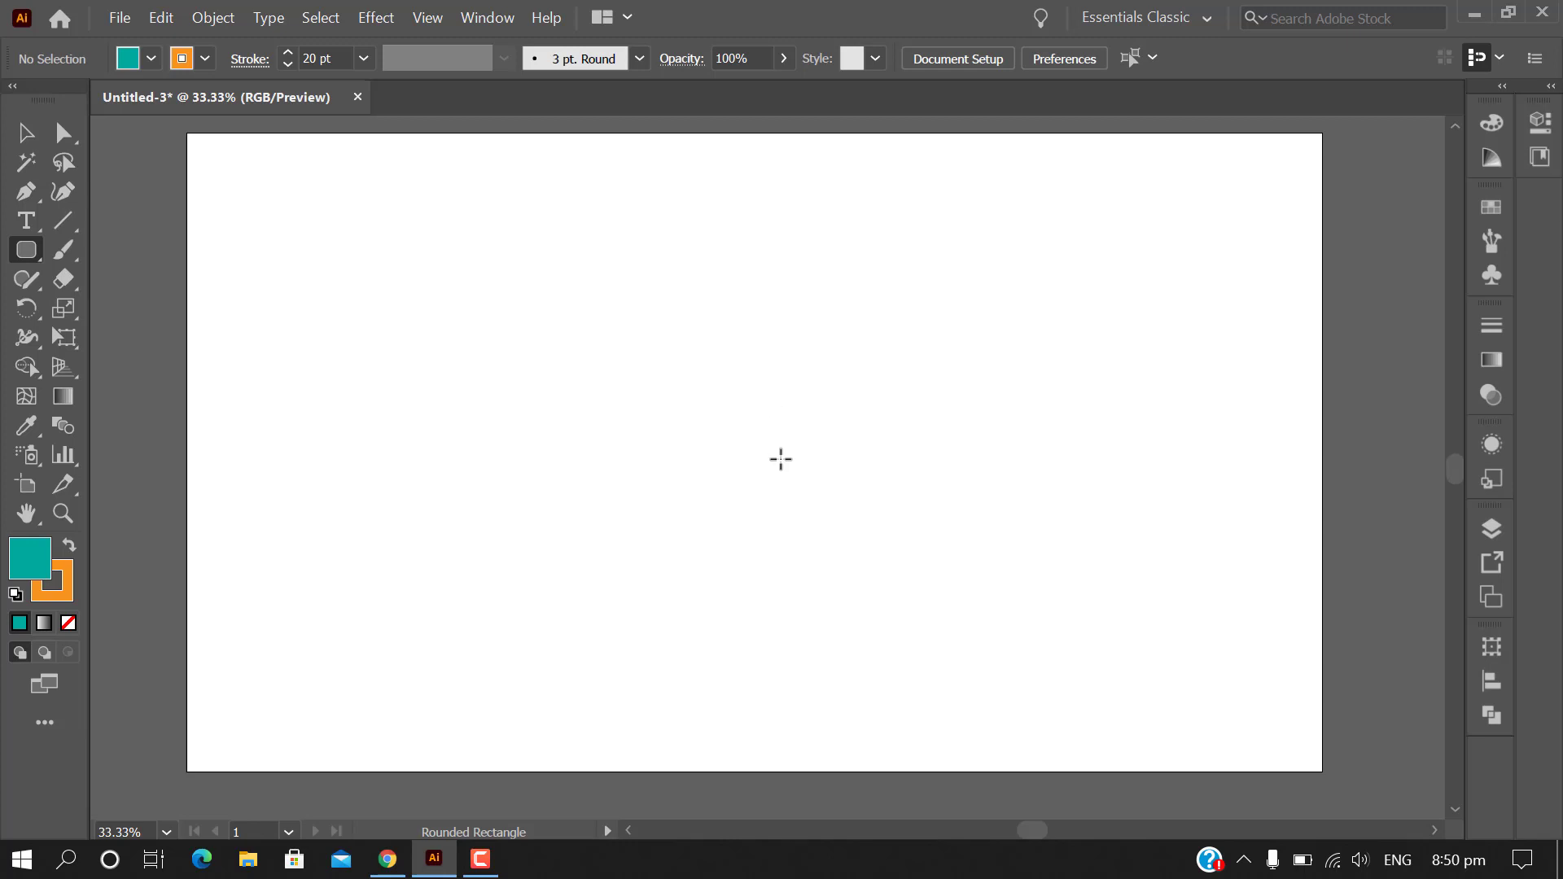
click(755, 446)
key(alt)
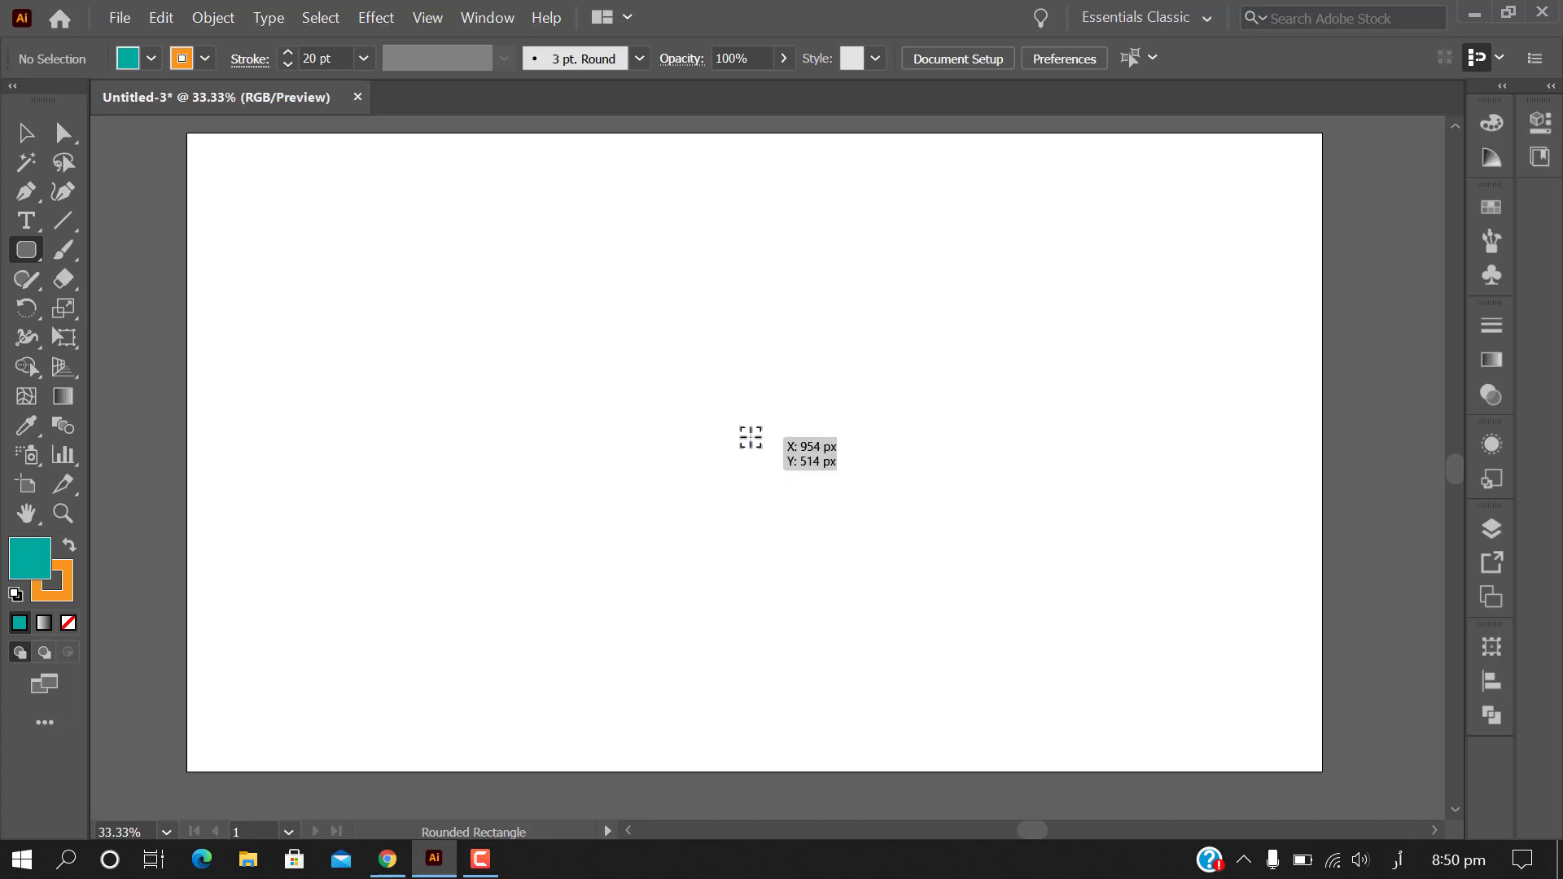
key(alt+shift)
key(alt+shift)
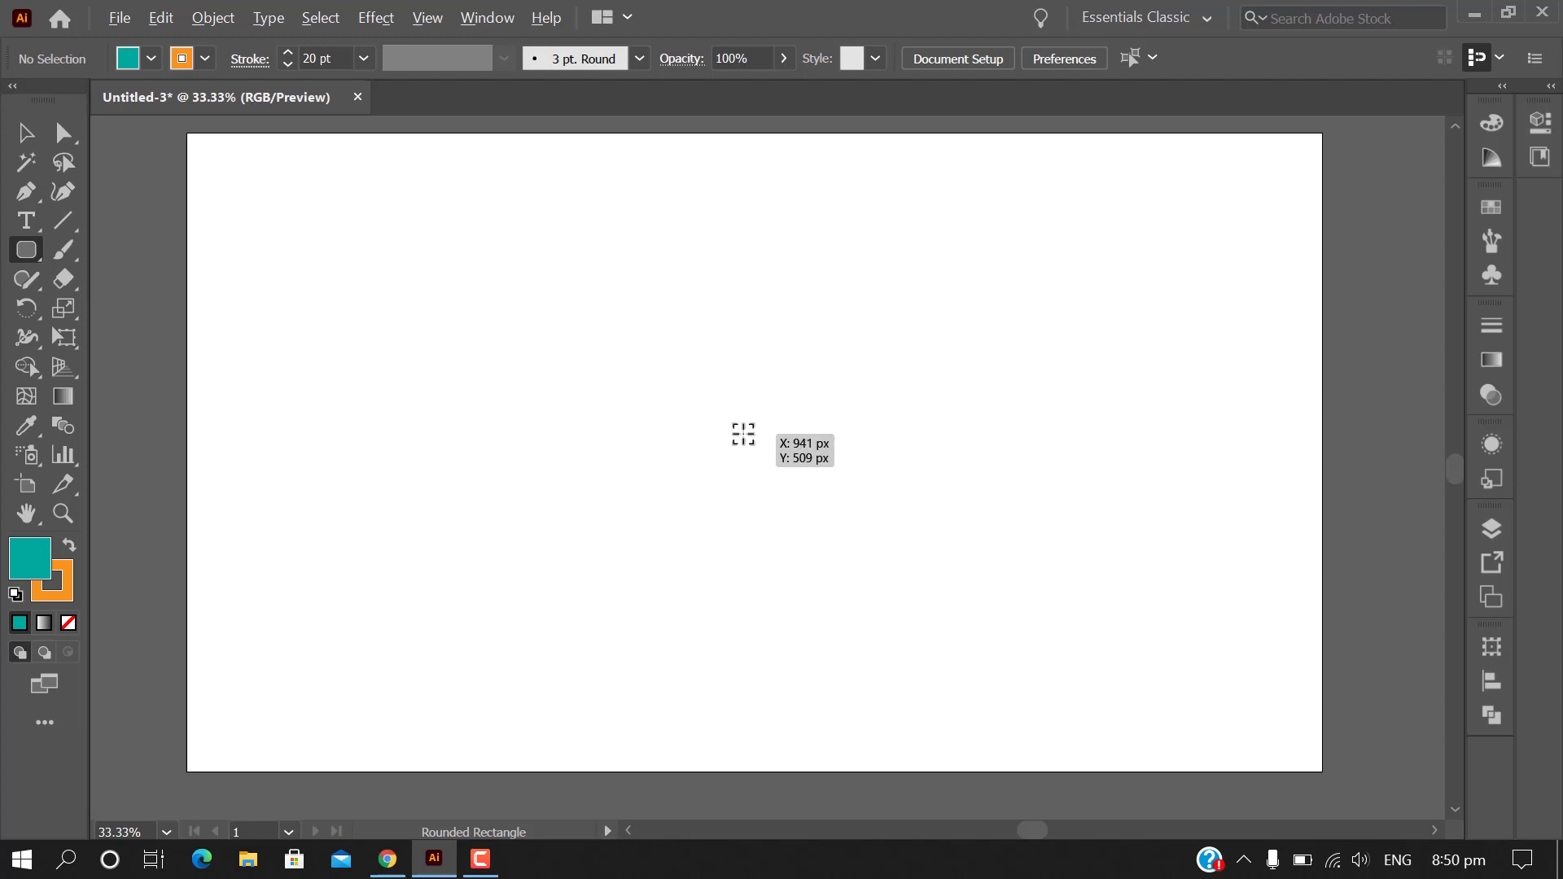
key(alt+shift)
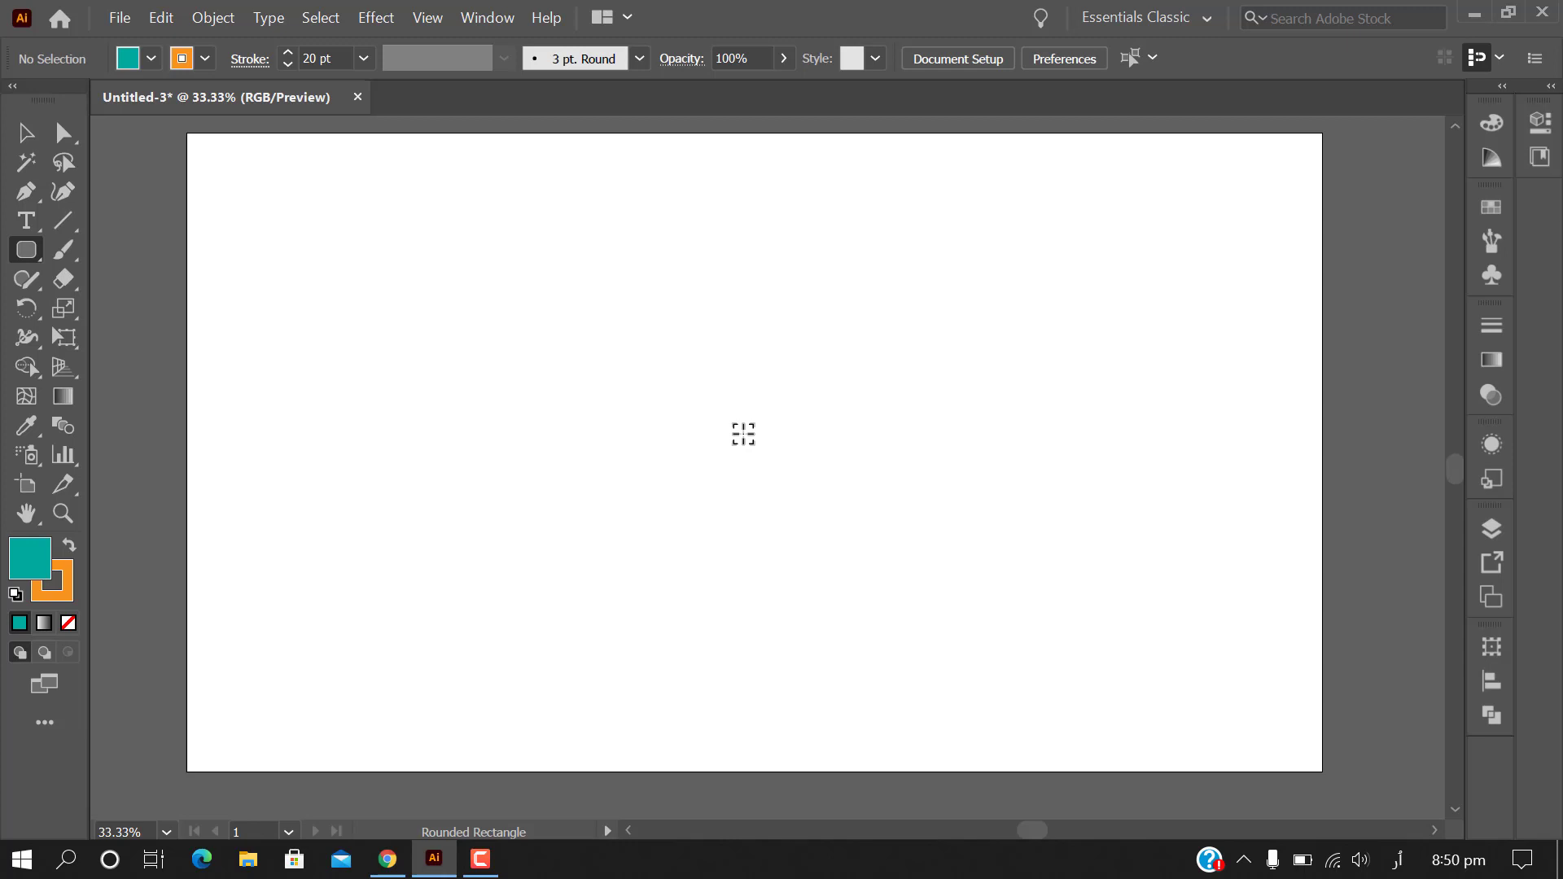
key(alt)
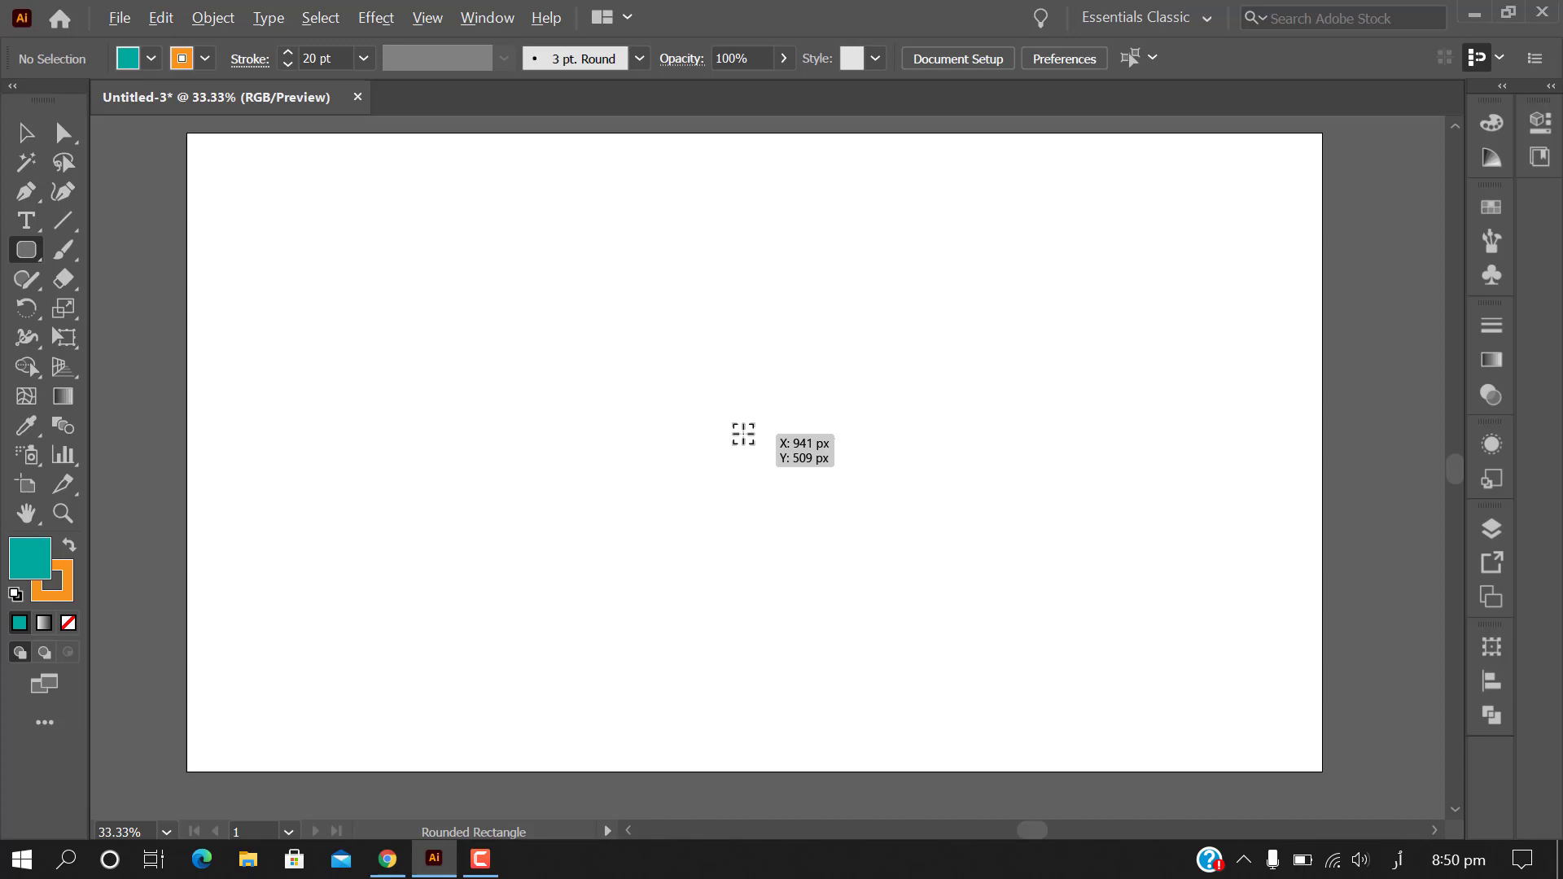
Drag out a large teal rounded square from the artboard centre
drag(743, 434, 949, 690)
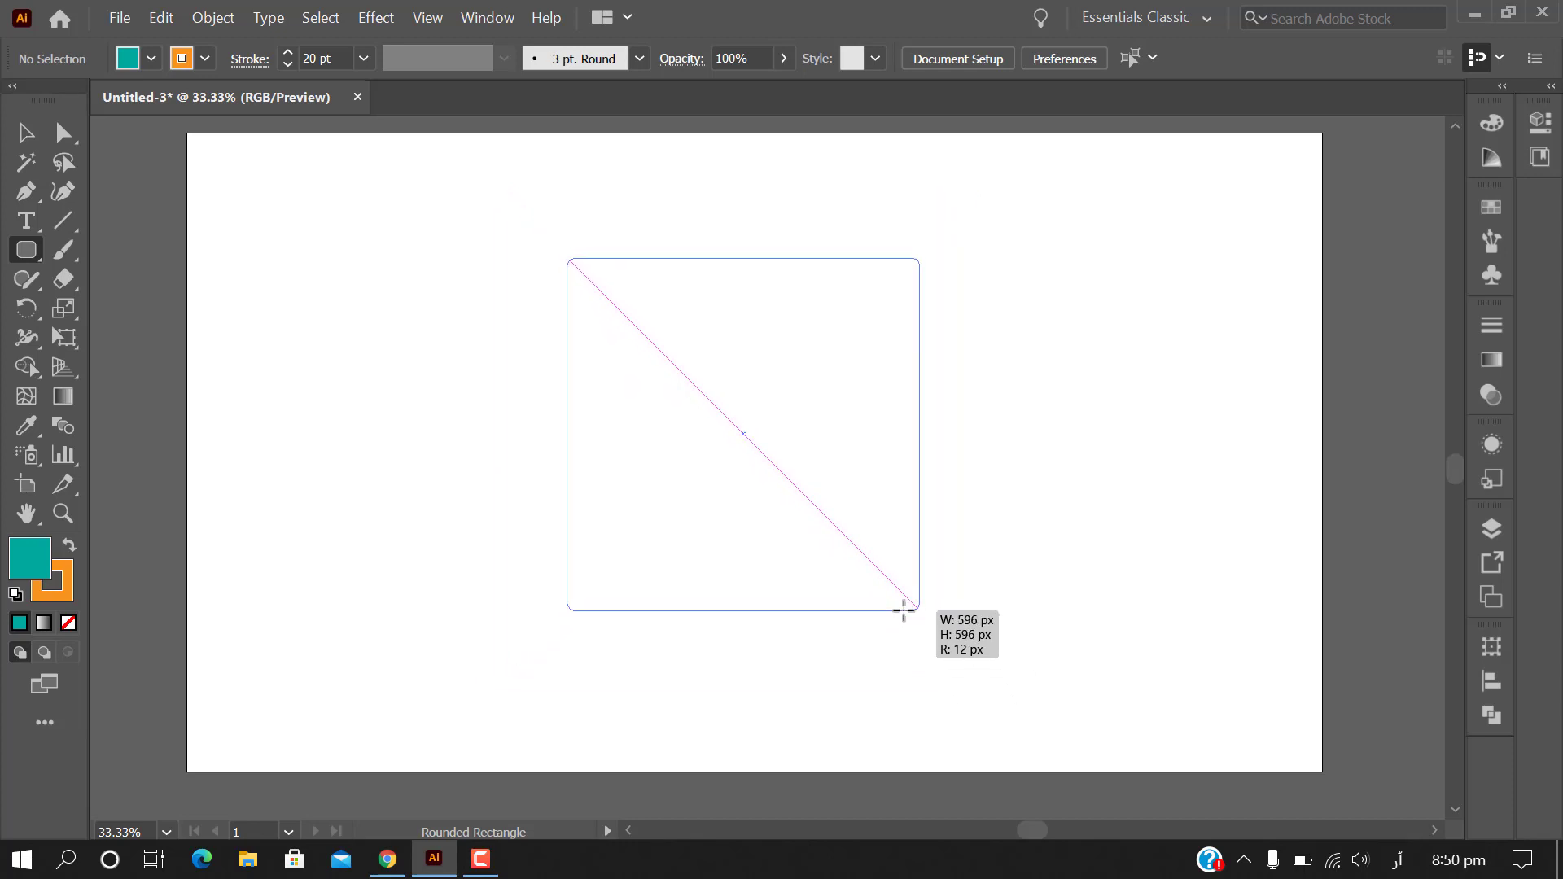
mouse_move(950, 691)
mouse_down()
mouse_move(971, 678)
mouse_move(1026, 723)
mouse_move(761, 438)
mouse_move(1033, 618)
mouse_move(813, 349)
mouse_move(1036, 565)
mouse_move(985, 510)
mouse_up()
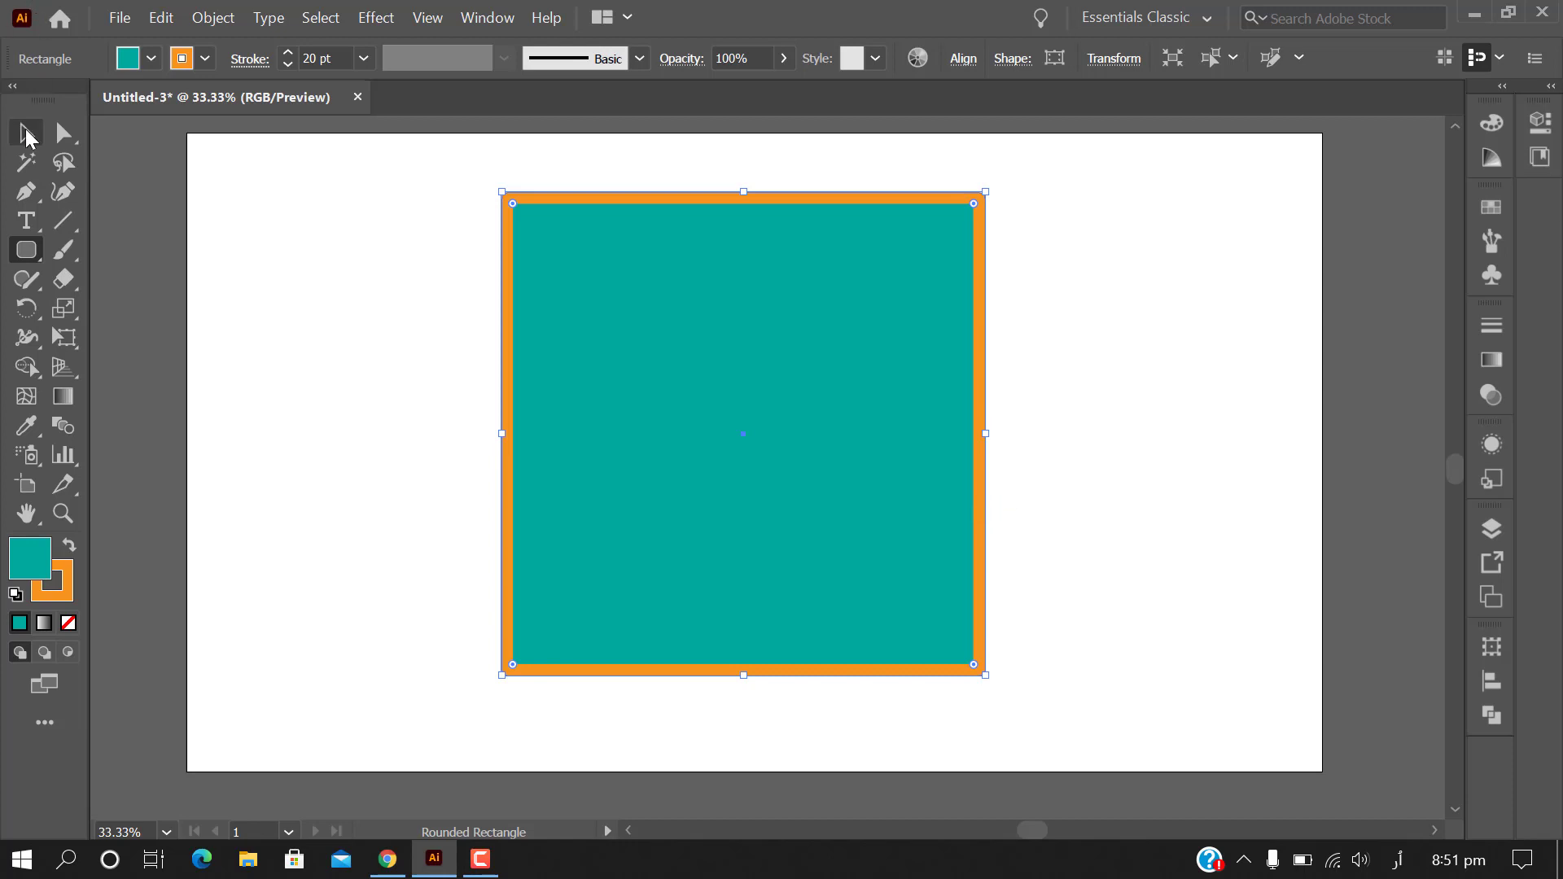
Select the teal square and resize it from a corner, shrinking then enlarging it
click(26, 133)
click(343, 363)
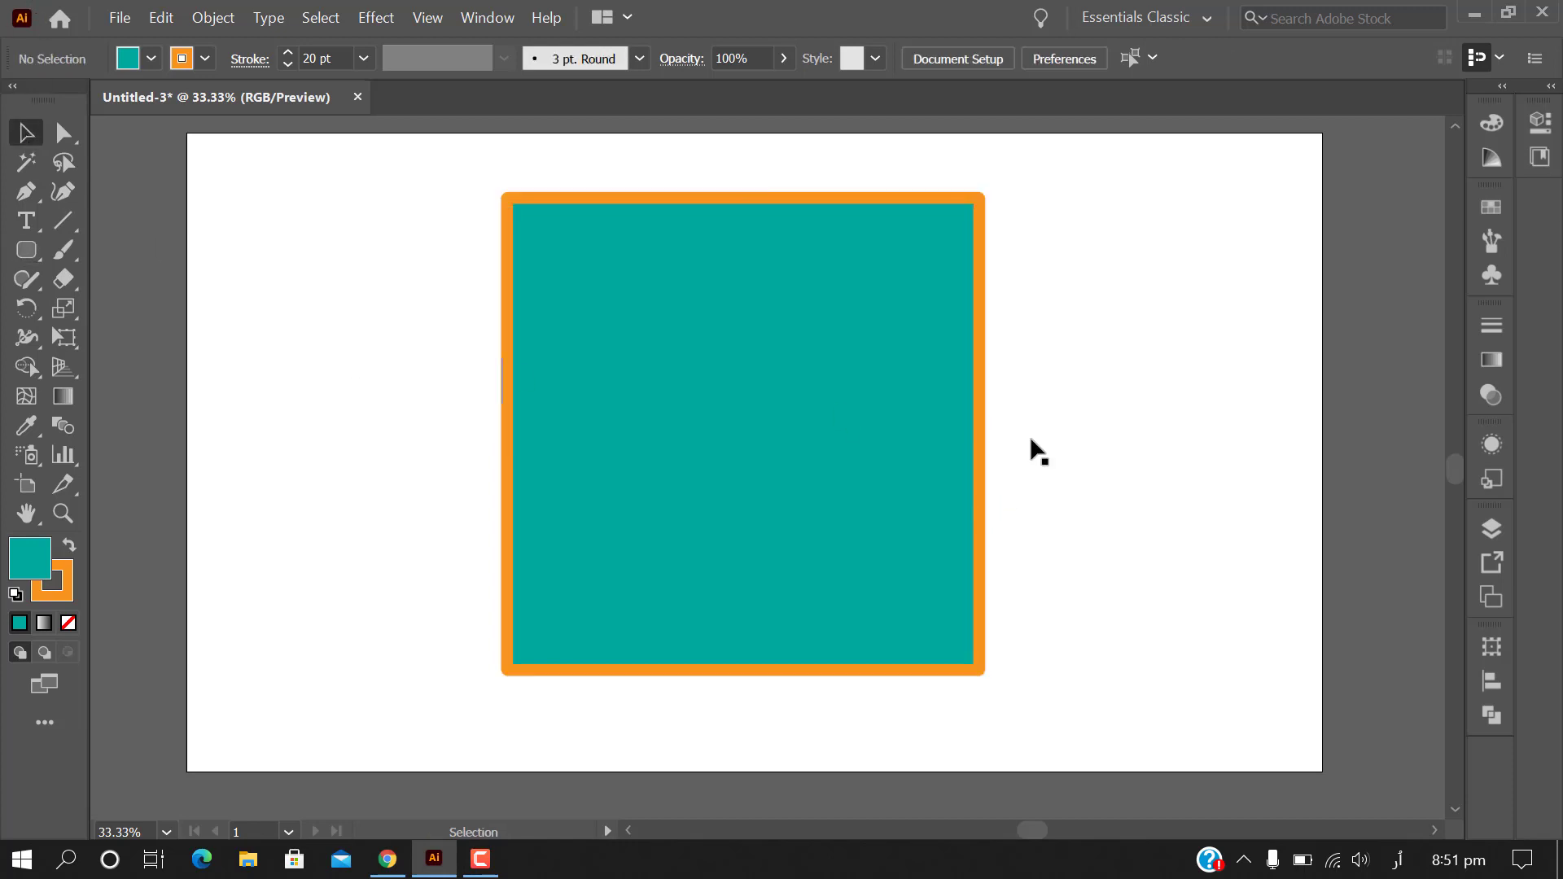
click(936, 522)
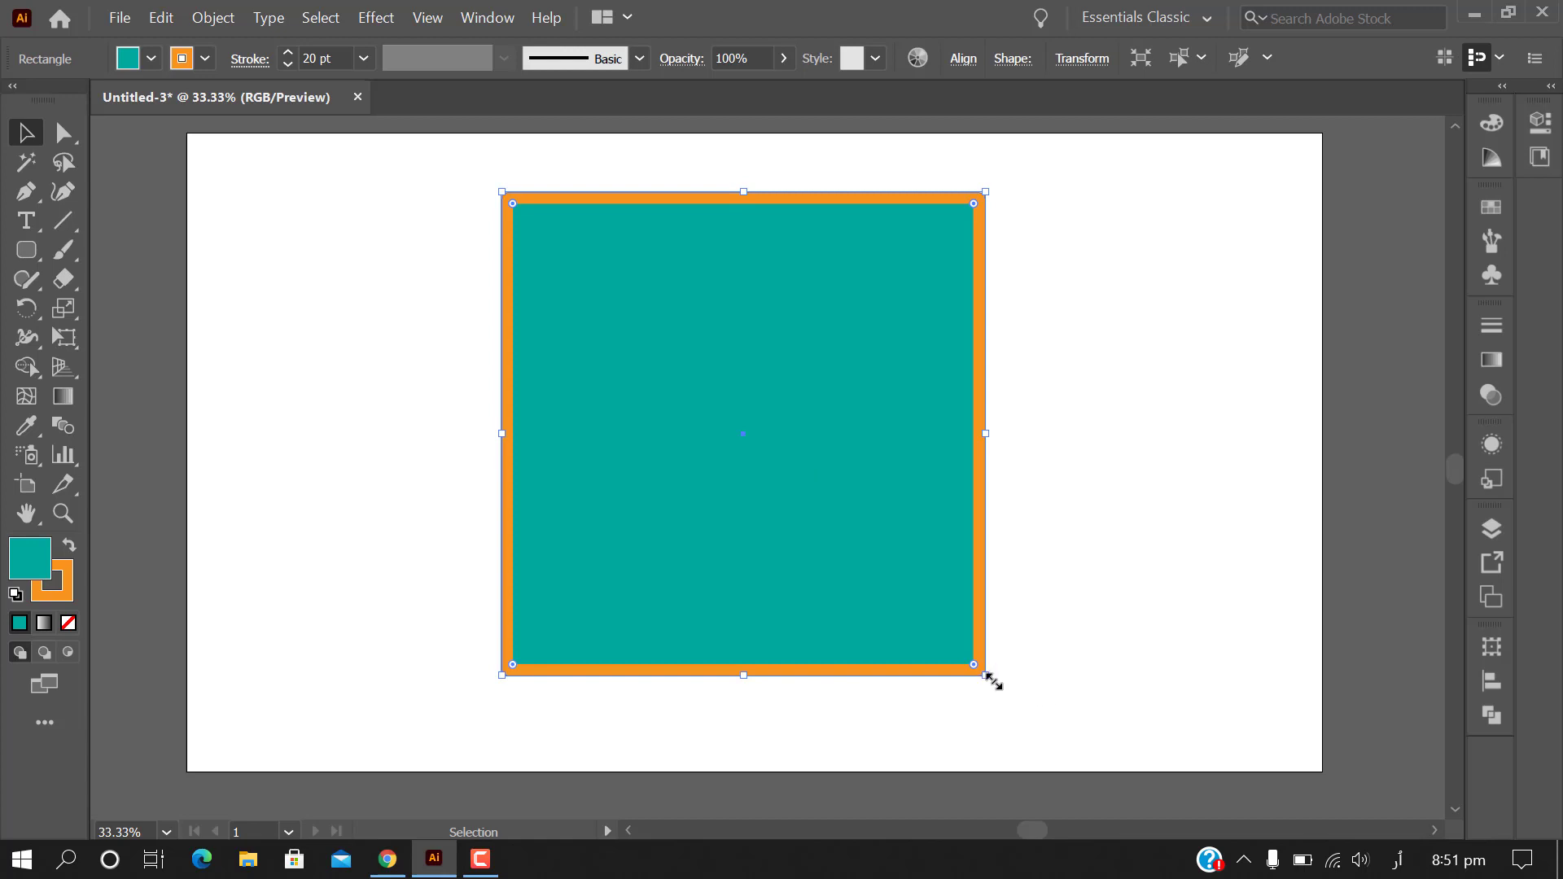
mouse_move(986, 676)
mouse_down()
mouse_move(682, 334)
mouse_move(629, 298)
mouse_move(877, 643)
mouse_move(1049, 752)
mouse_move(990, 673)
mouse_up()
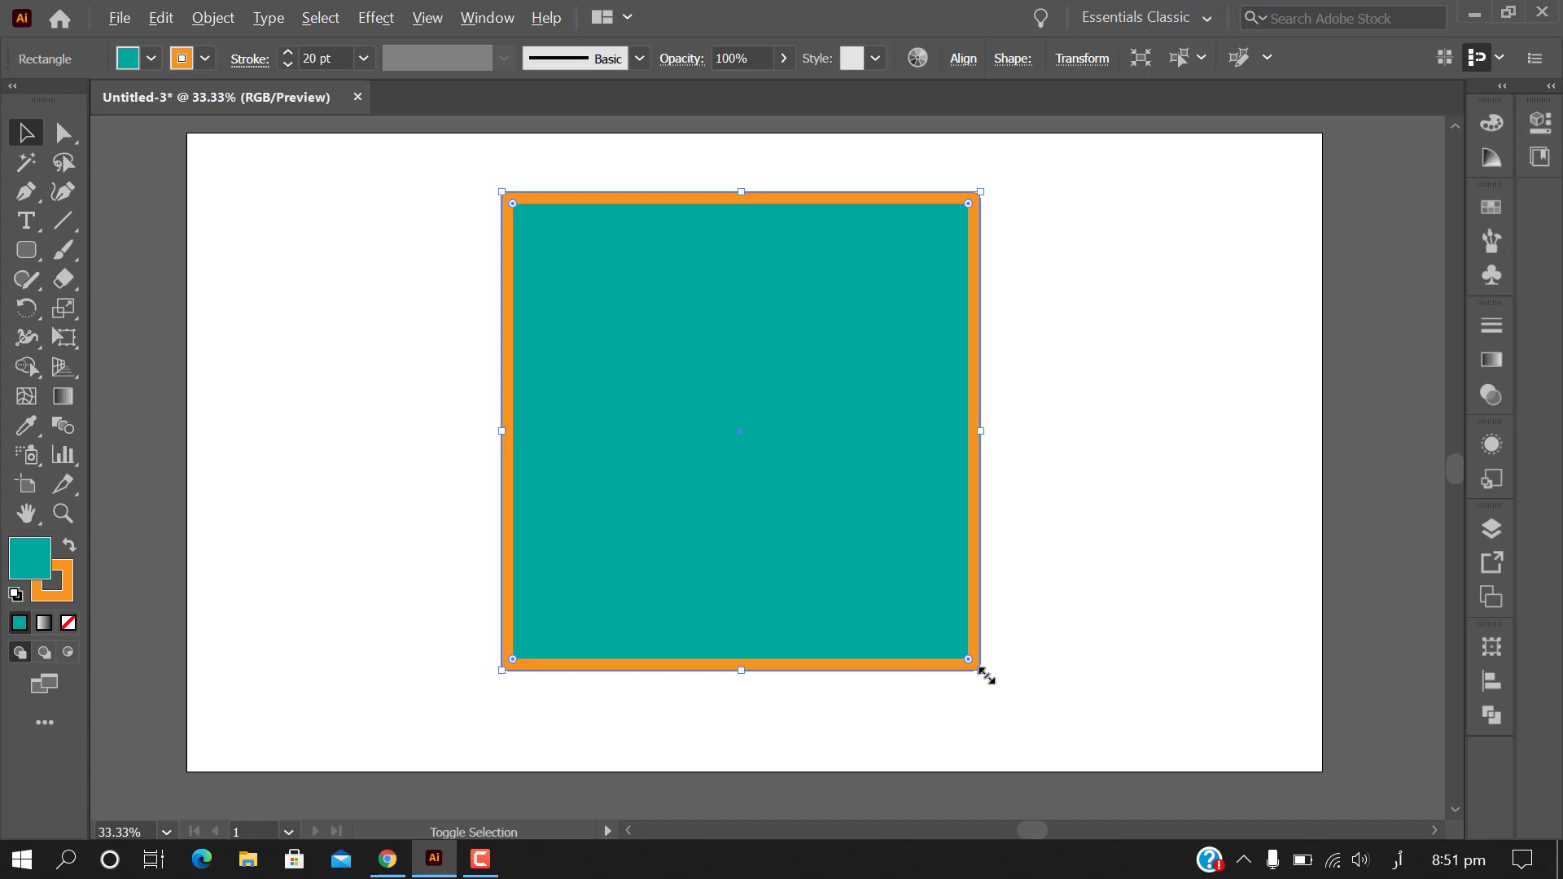
drag(985, 672, 851, 463)
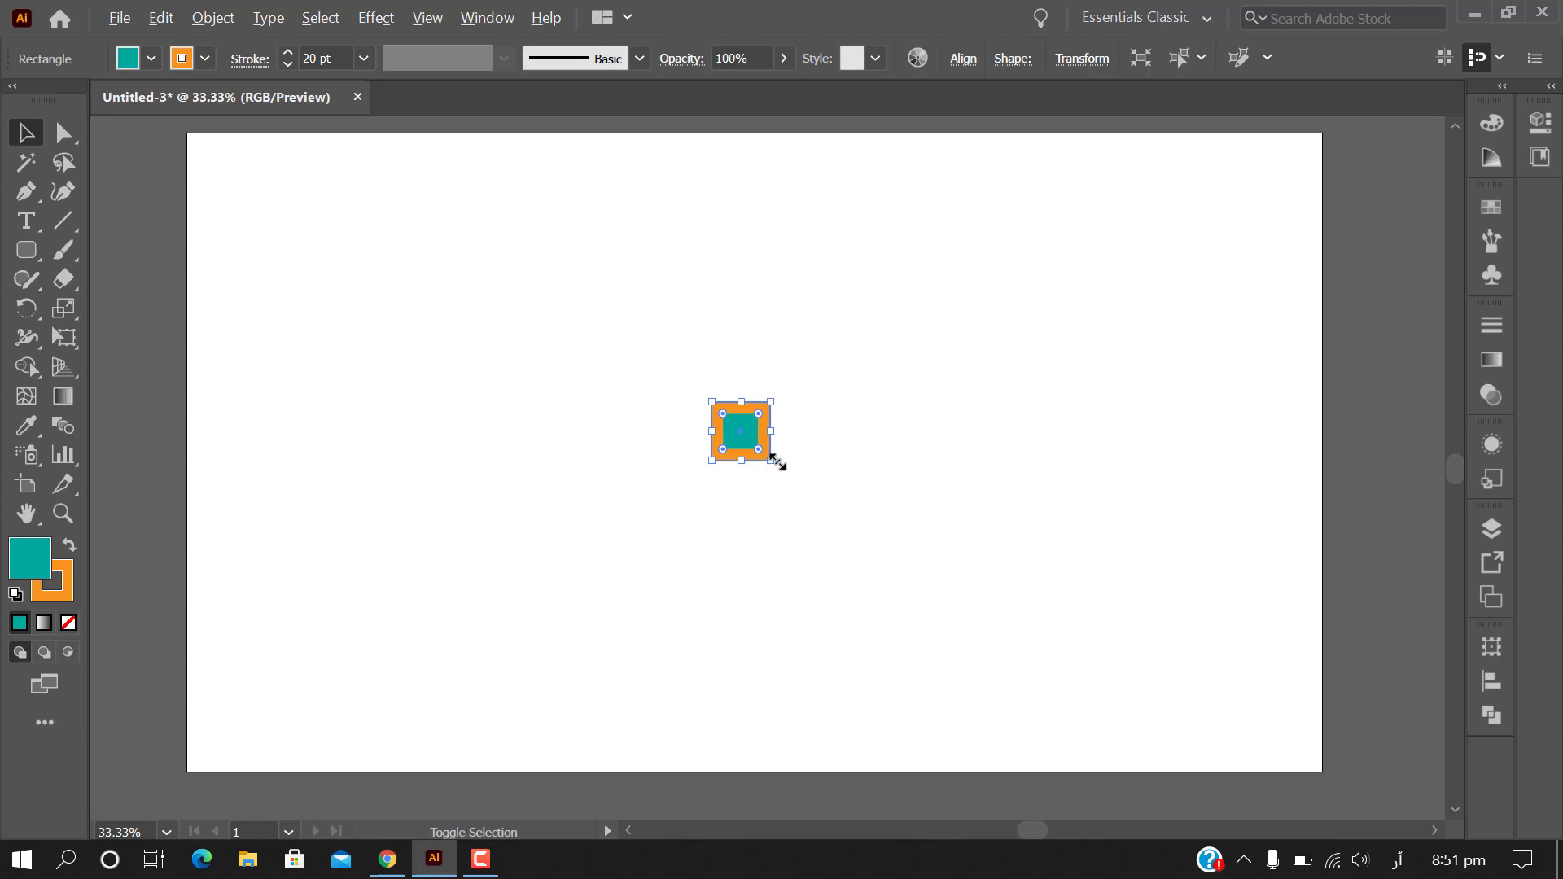
mouse_move(770, 460)
mouse_down()
mouse_move(775, 490)
mouse_move(876, 600)
mouse_move(999, 705)
mouse_up()
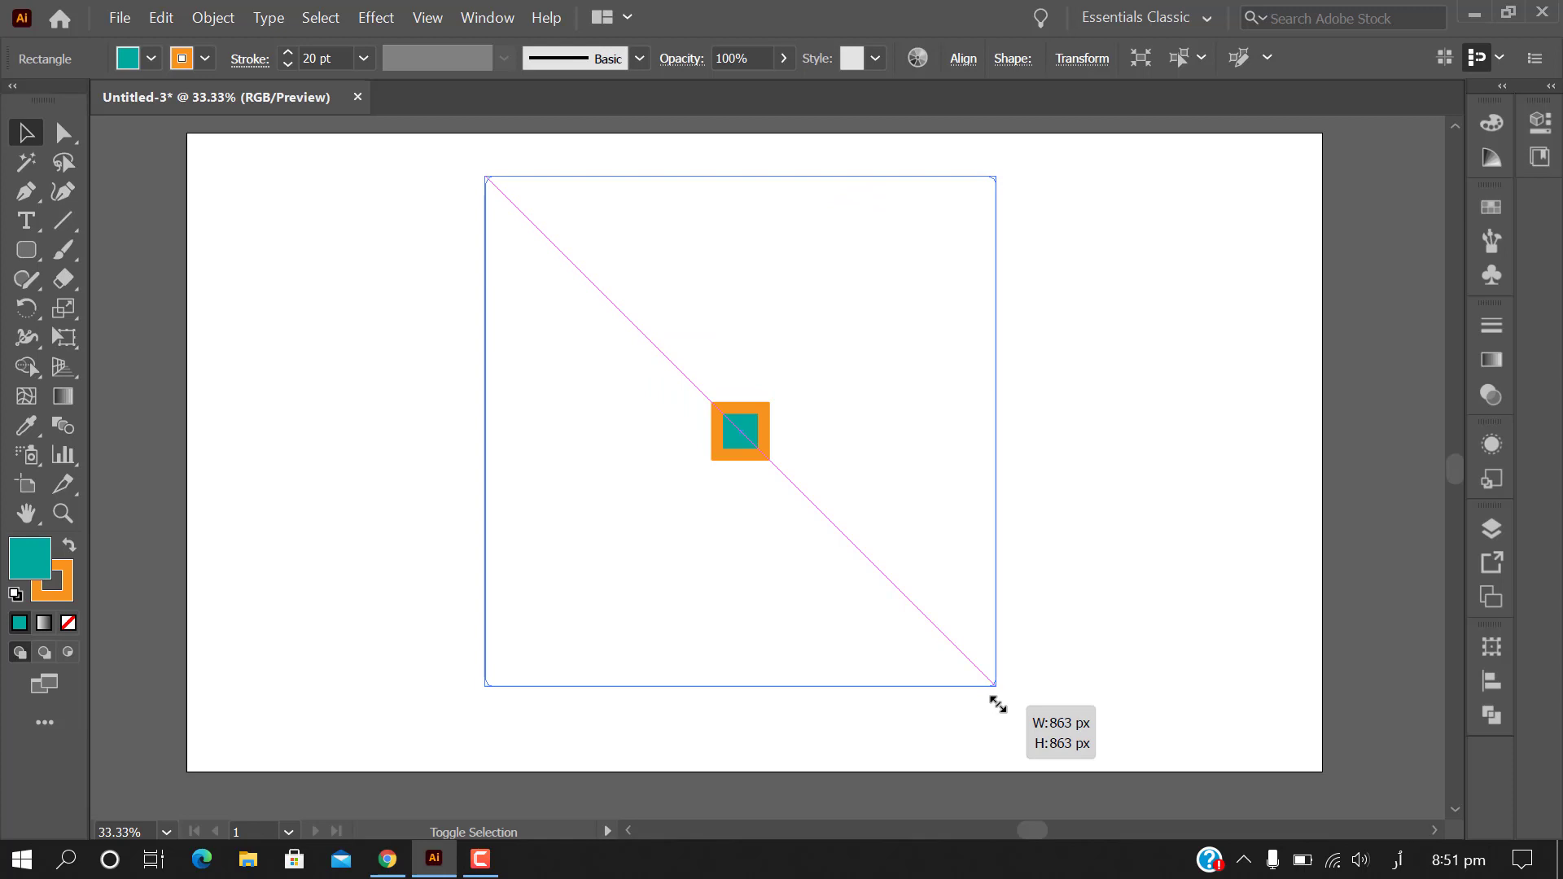
drag(998, 705, 1001, 712)
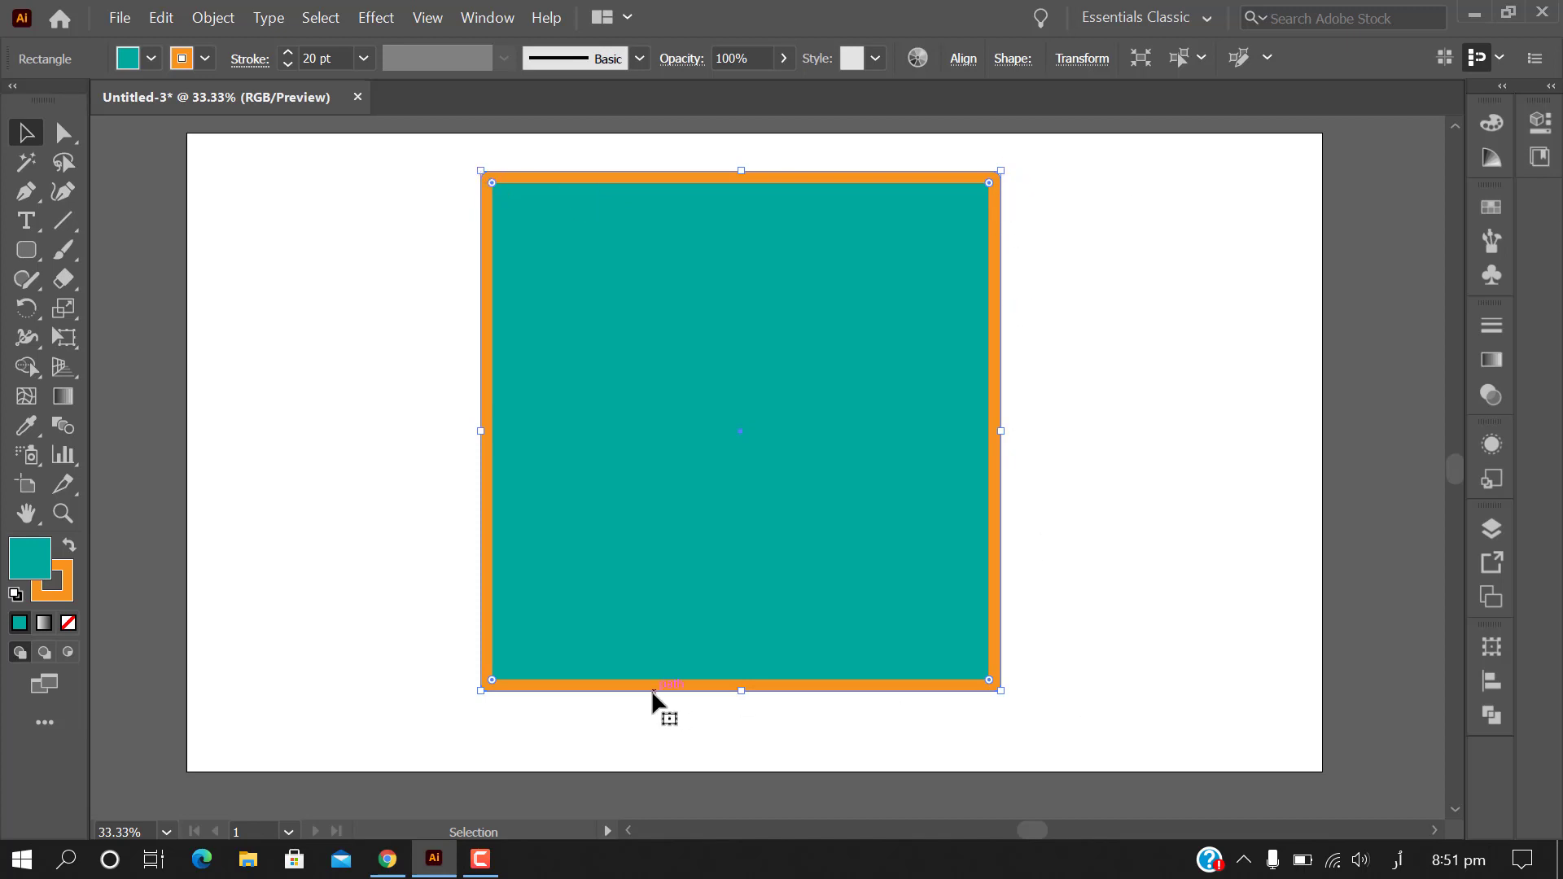
Shrink the square to a medium size, then delete it
mouse_move(1000, 690)
mouse_down()
mouse_move(932, 602)
mouse_move(954, 602)
mouse_move(1008, 666)
mouse_move(964, 589)
mouse_up()
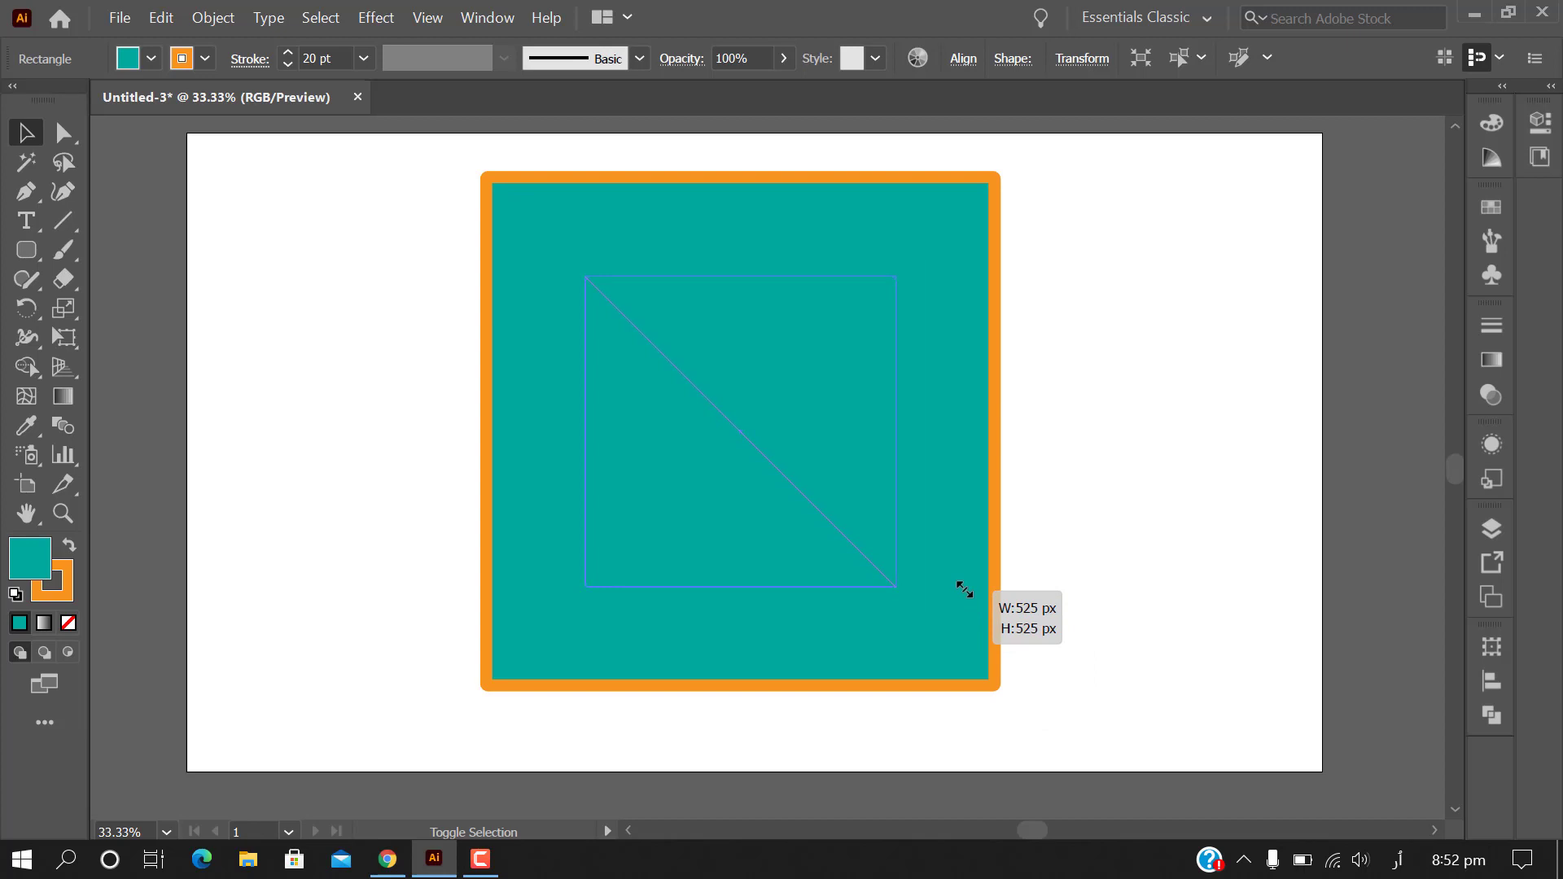
drag(964, 589, 968, 591)
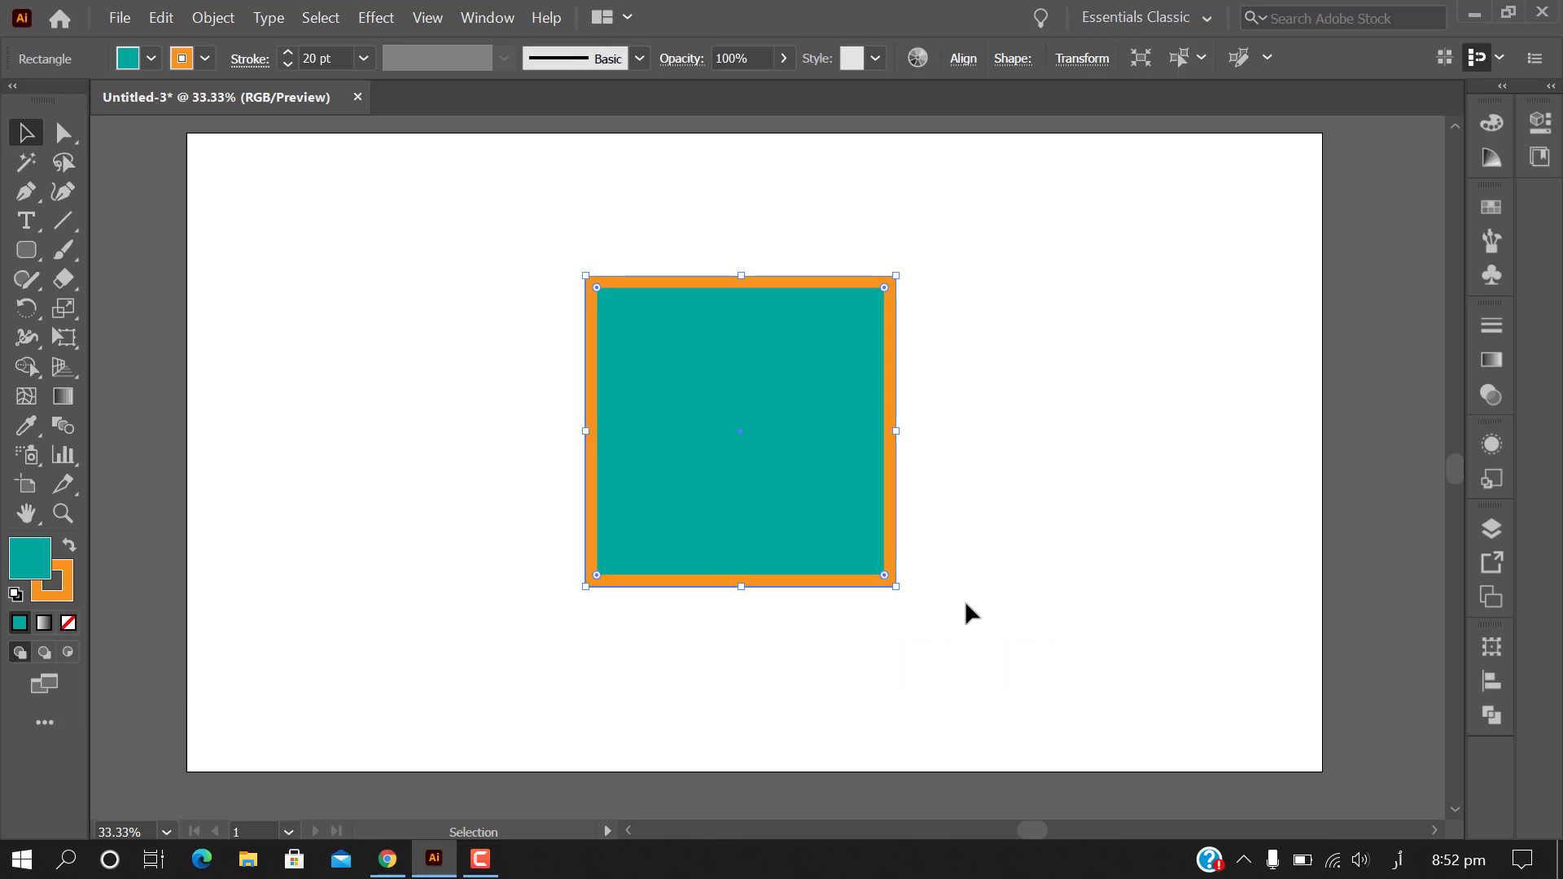
key(Delete)
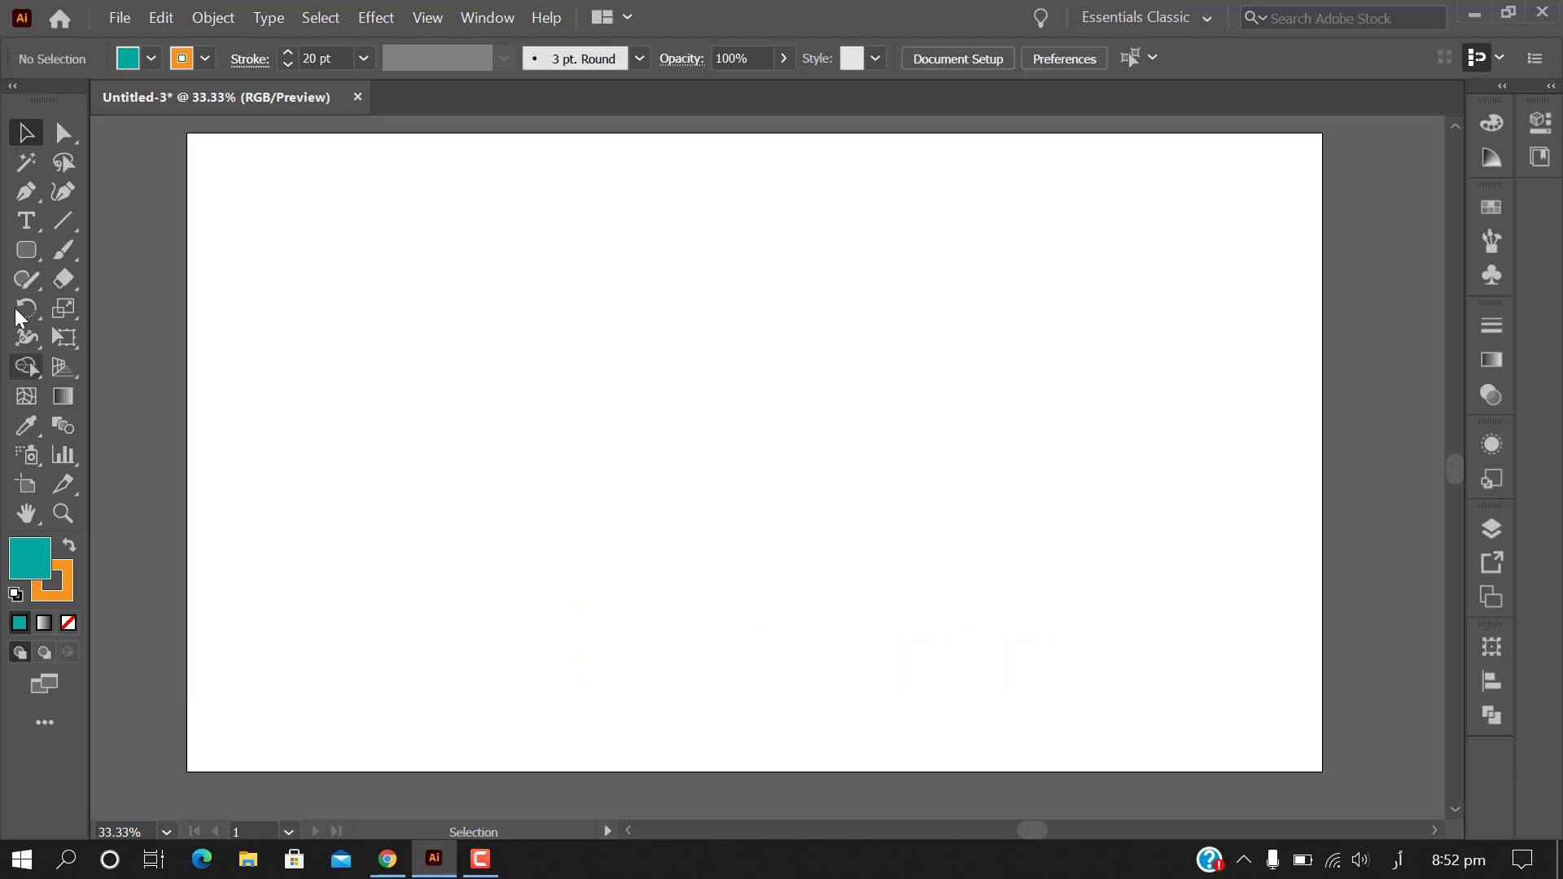
Choose the Ellipse Tool from the Rounded Rectangle Tool's flyout
click(18, 255)
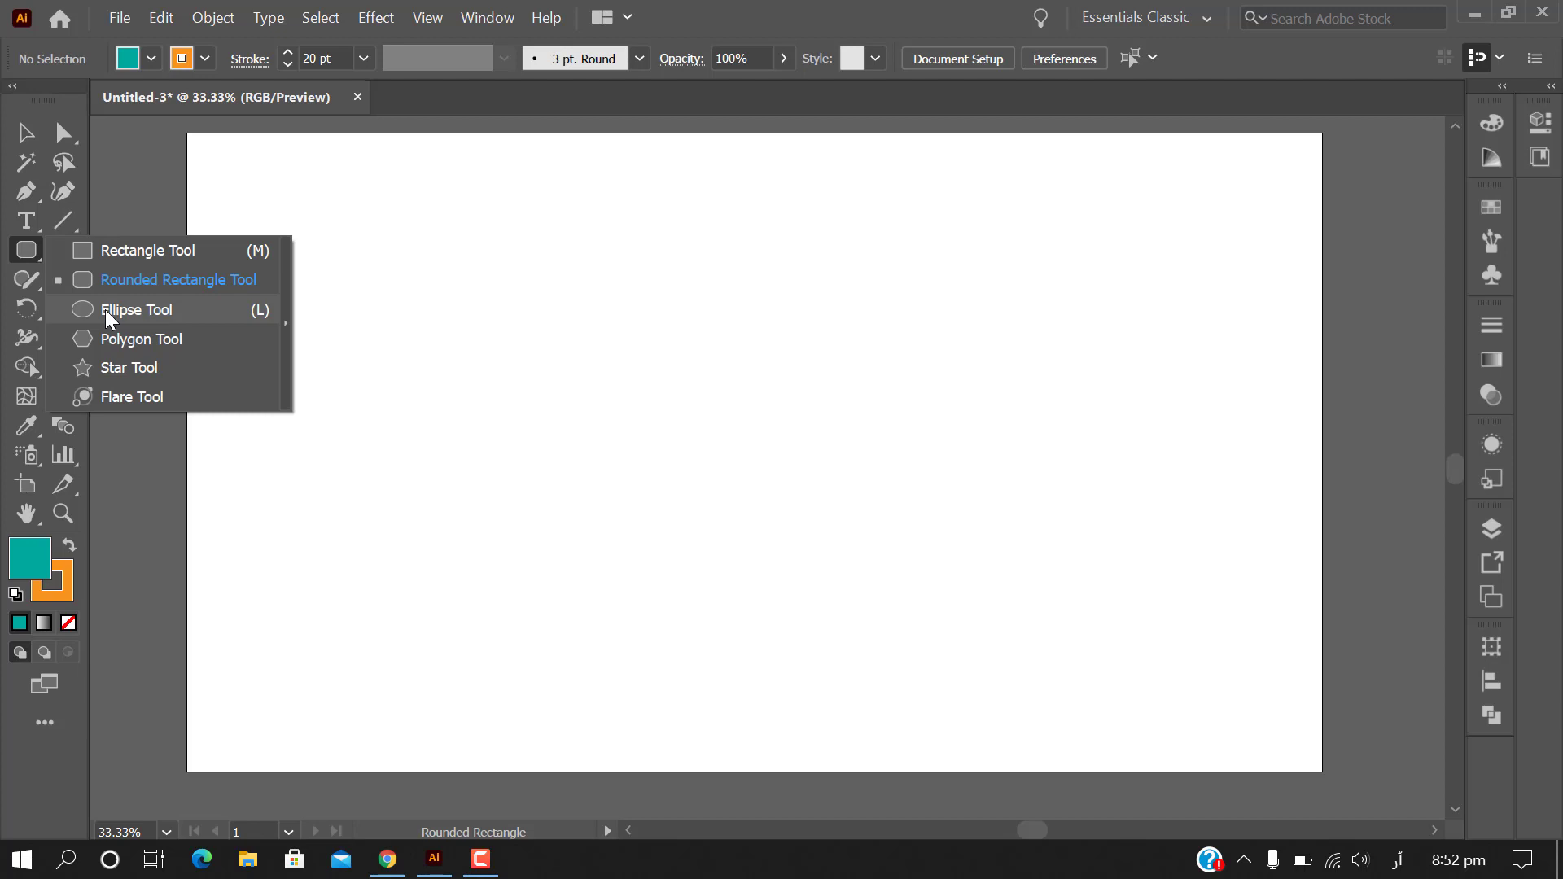
click(105, 309)
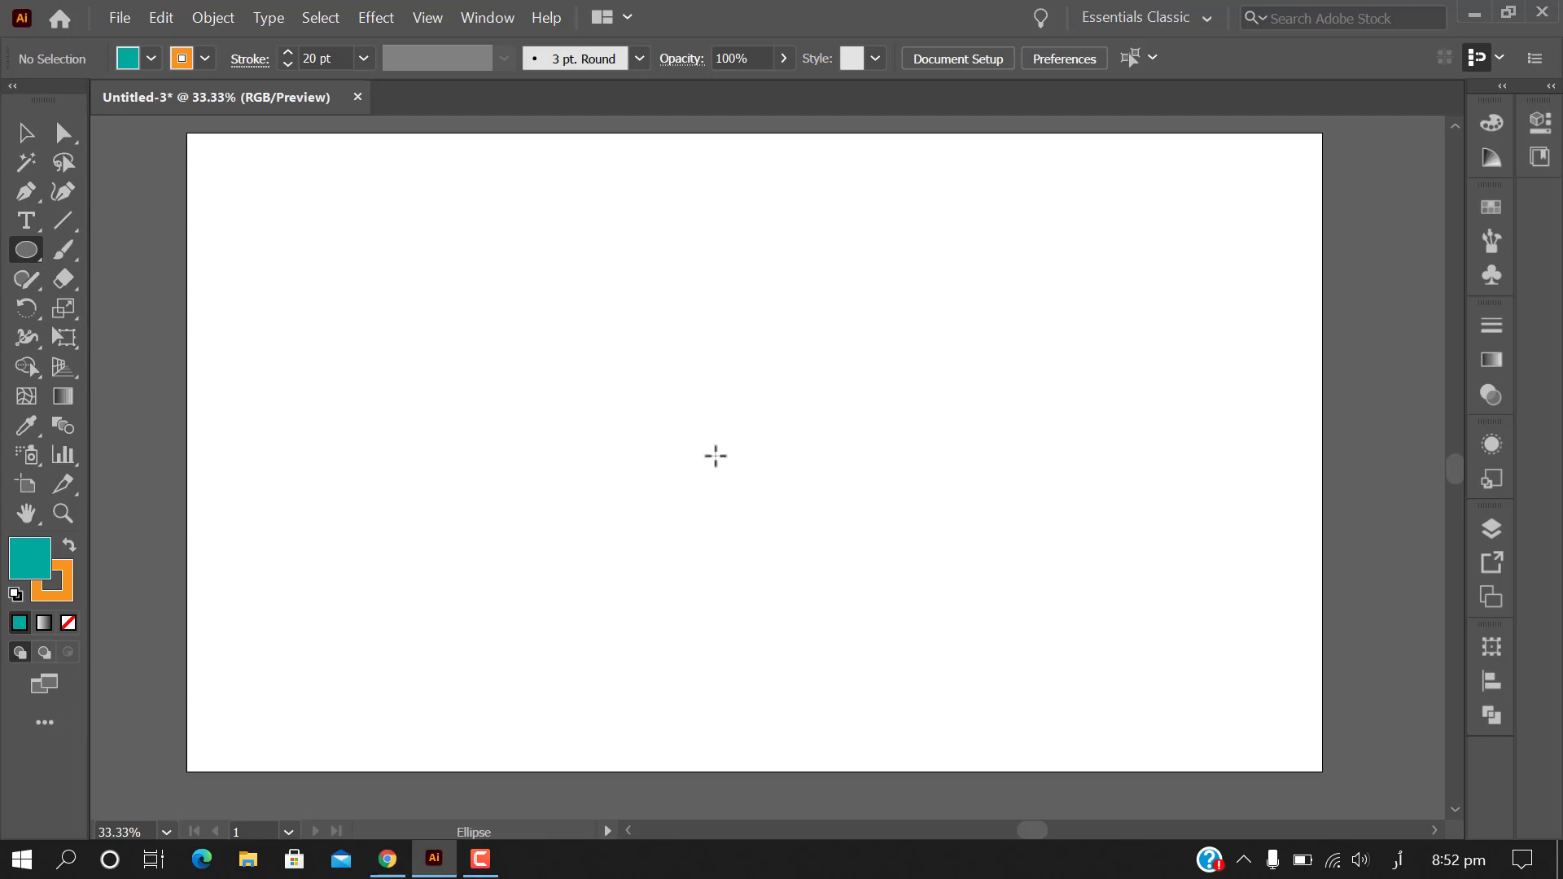
Draw two trial teal circles and delete both rejects
drag(471, 290, 847, 672)
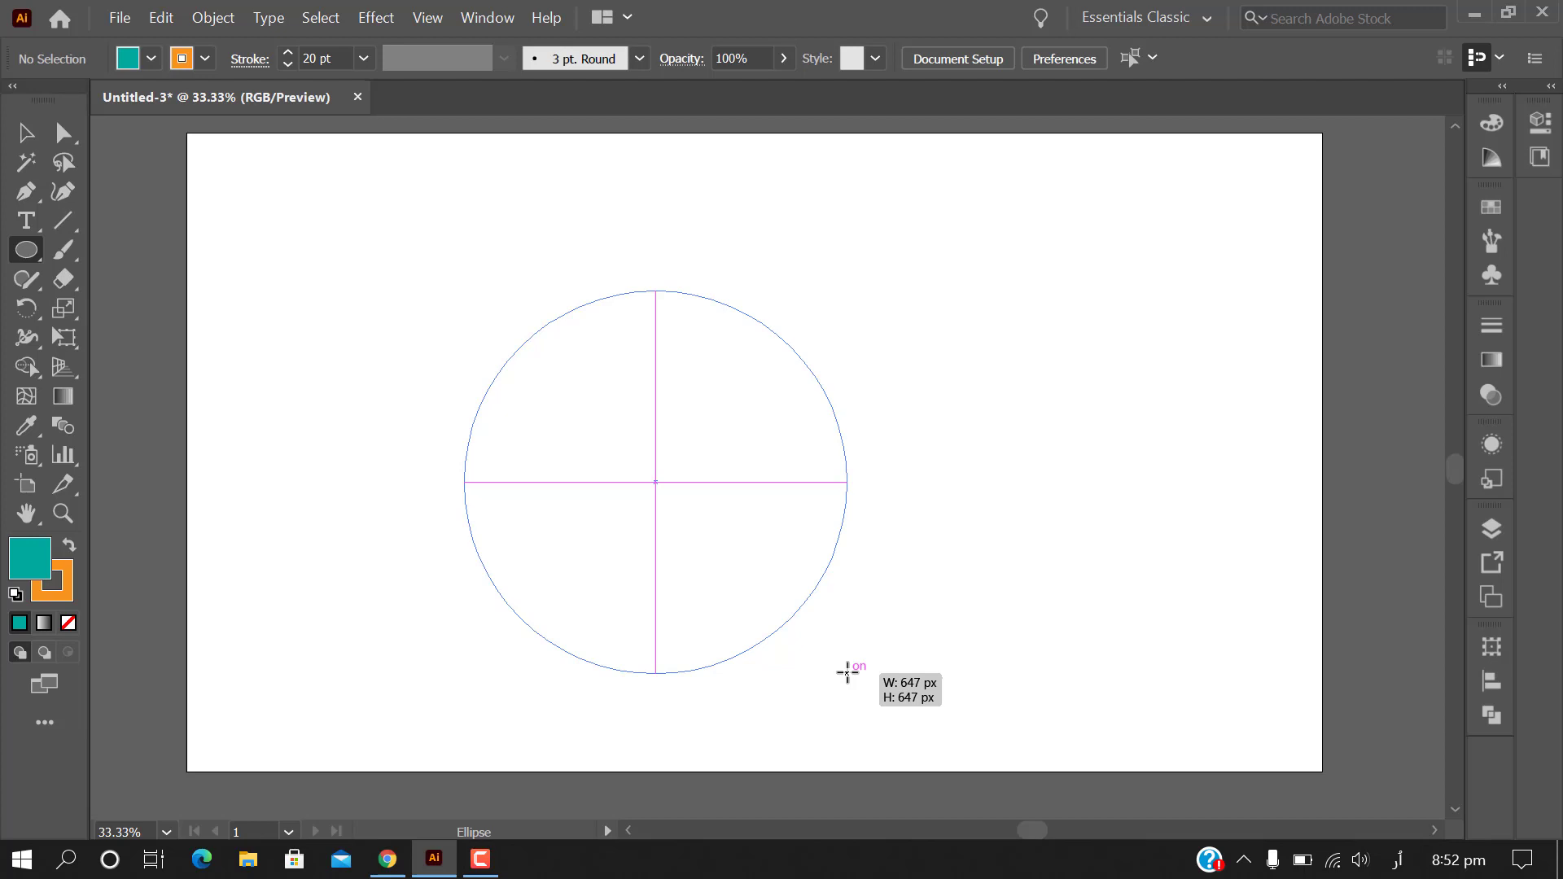
drag(847, 673, 846, 672)
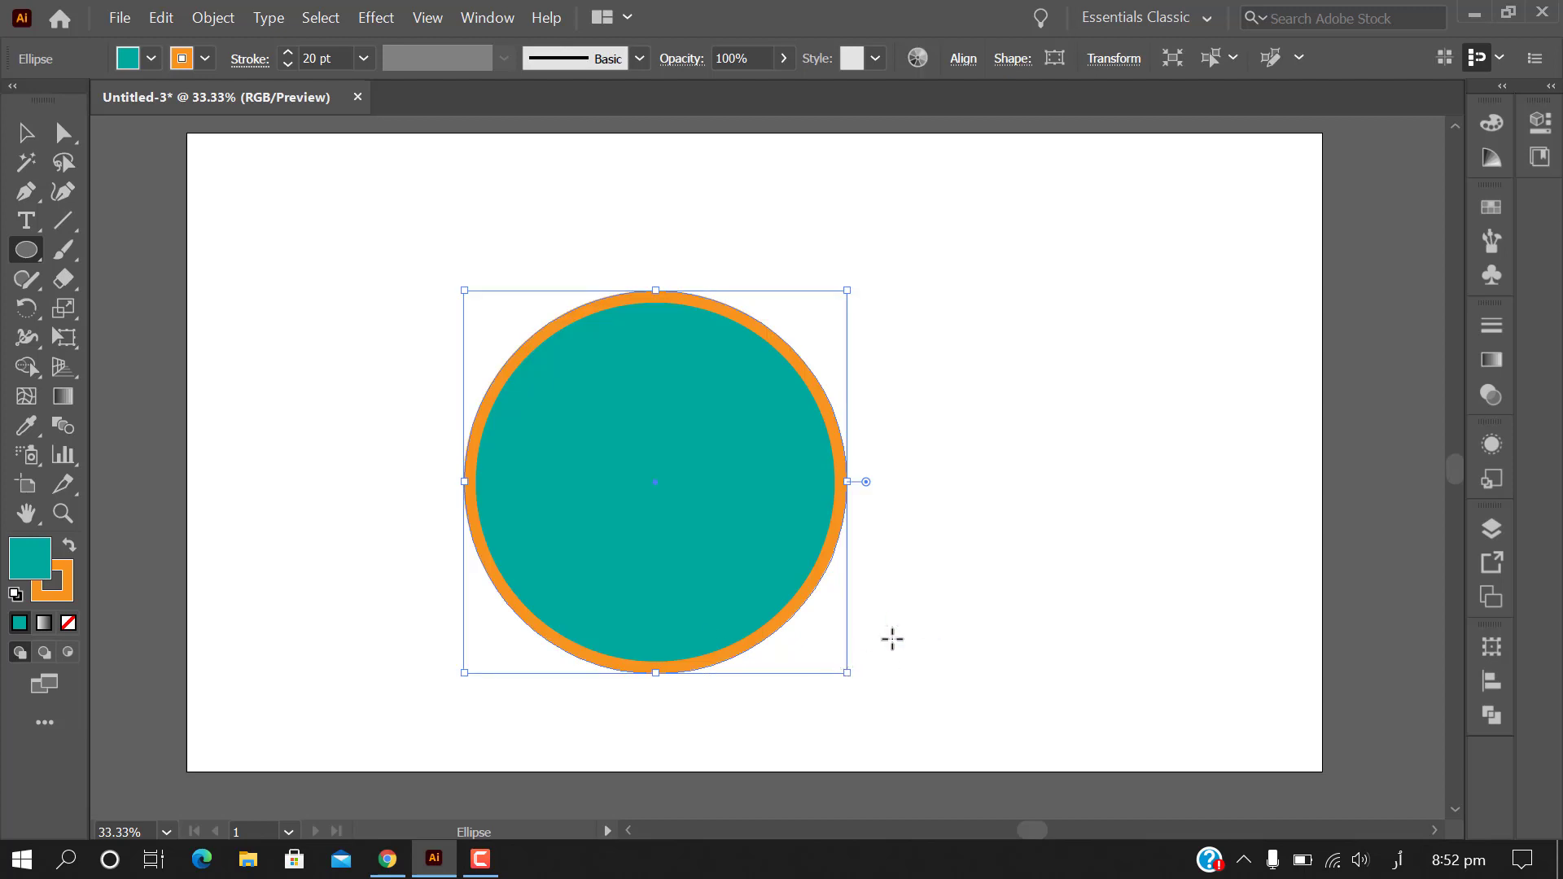
click(25, 137)
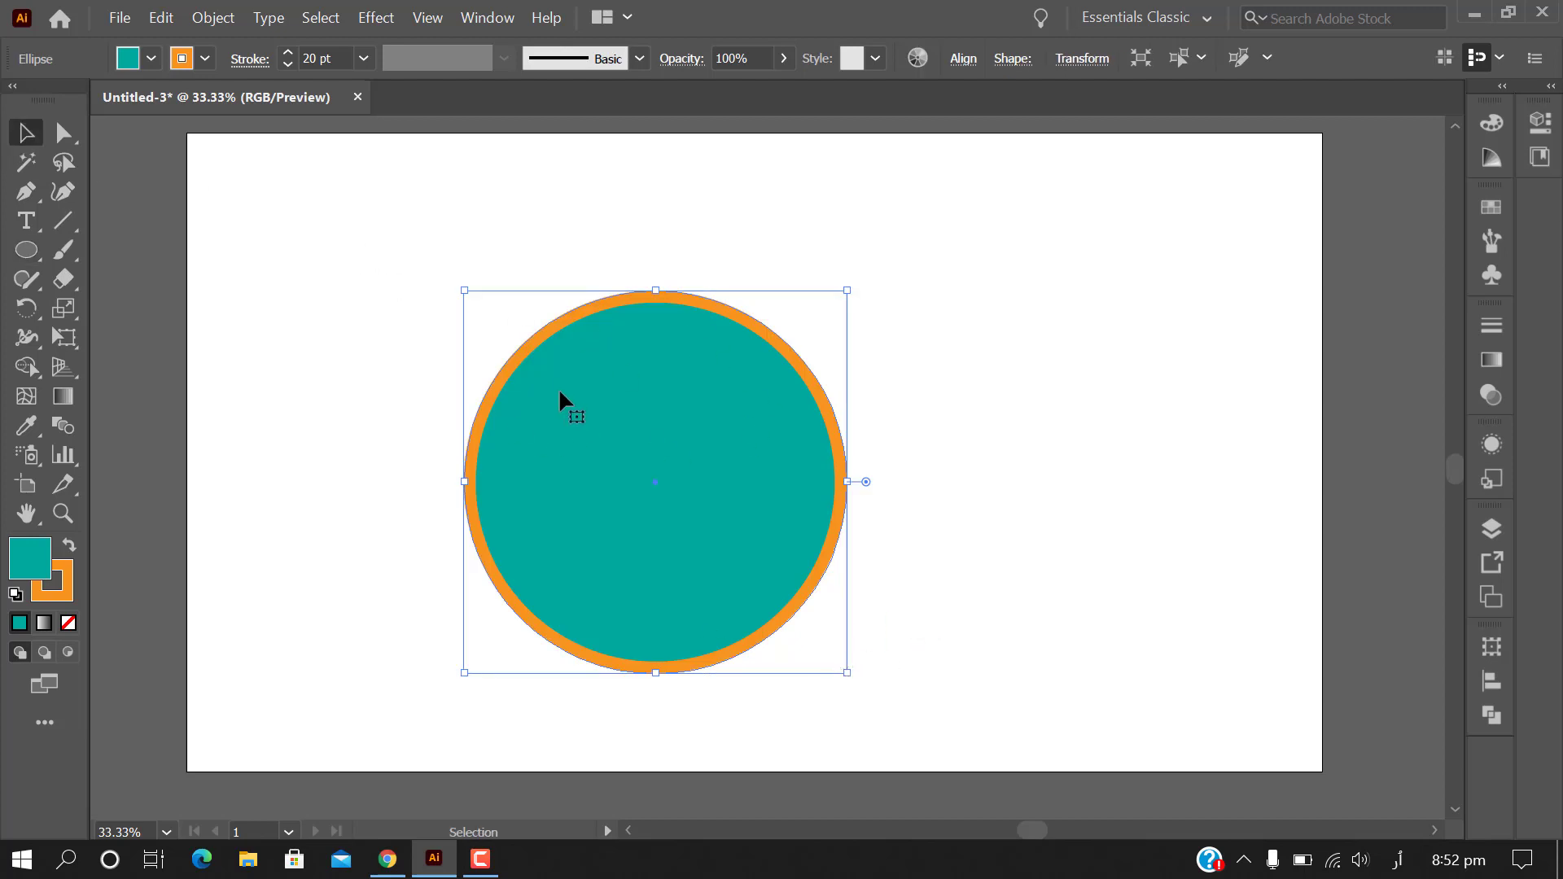
key(Delete)
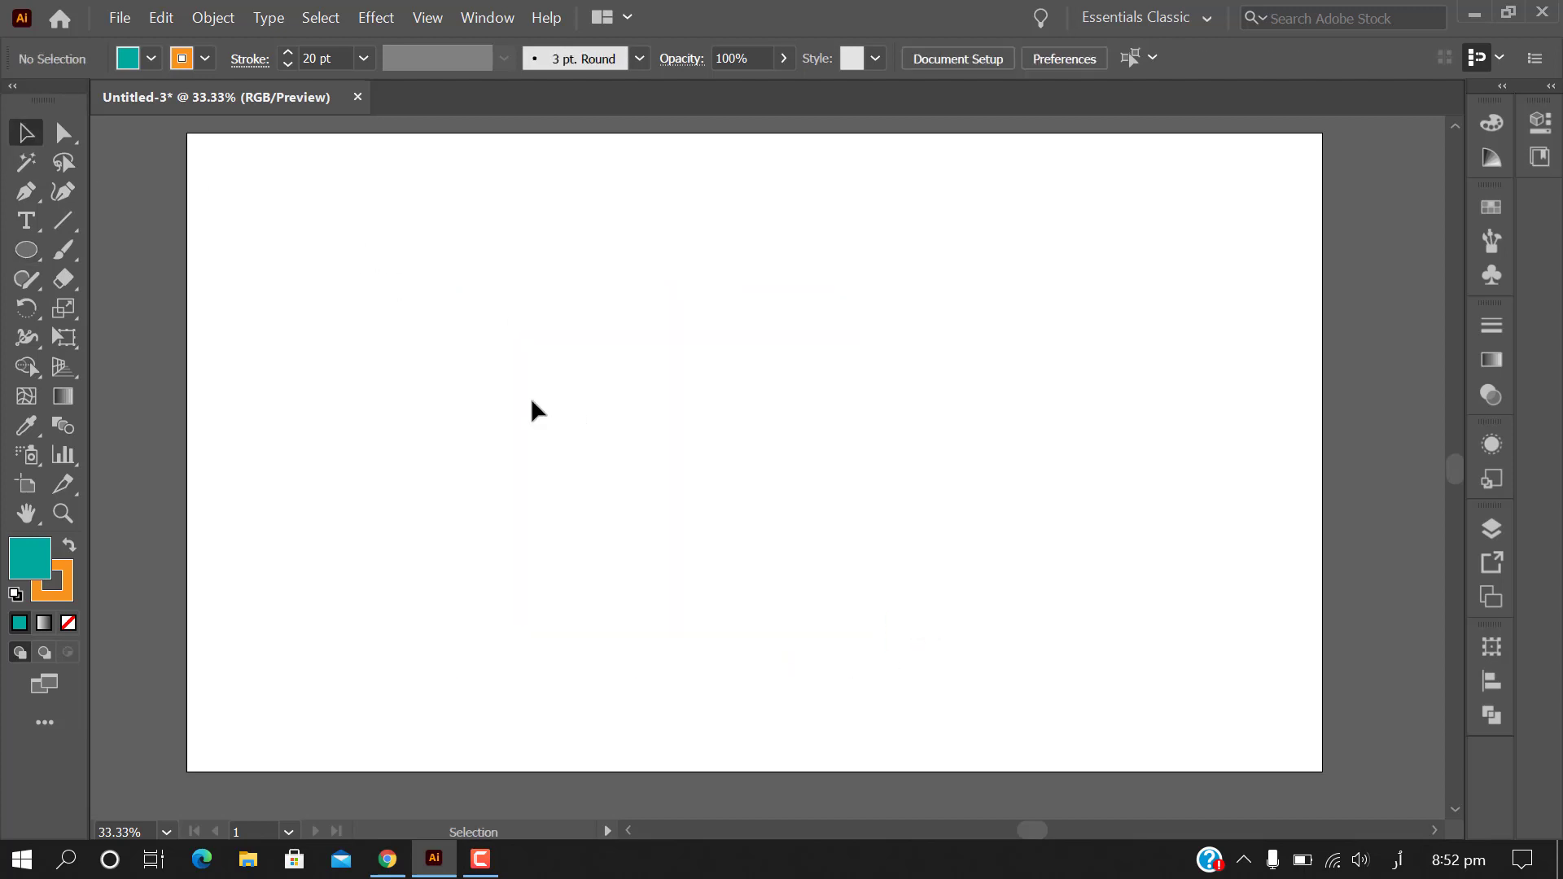
key(l)
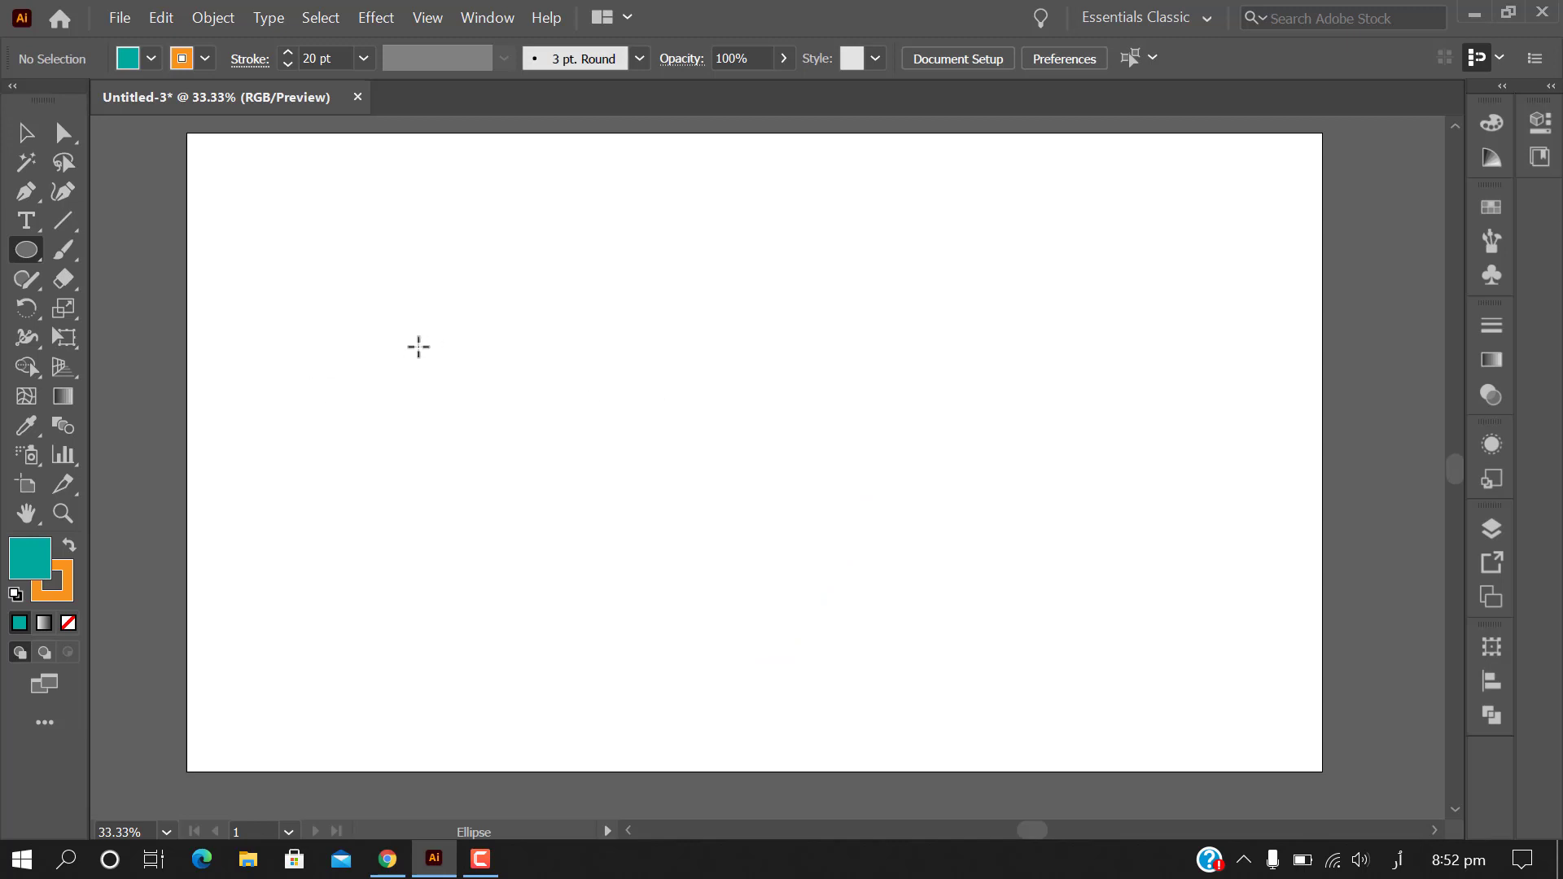
drag(419, 347, 477, 437)
drag(660, 607, 846, 745)
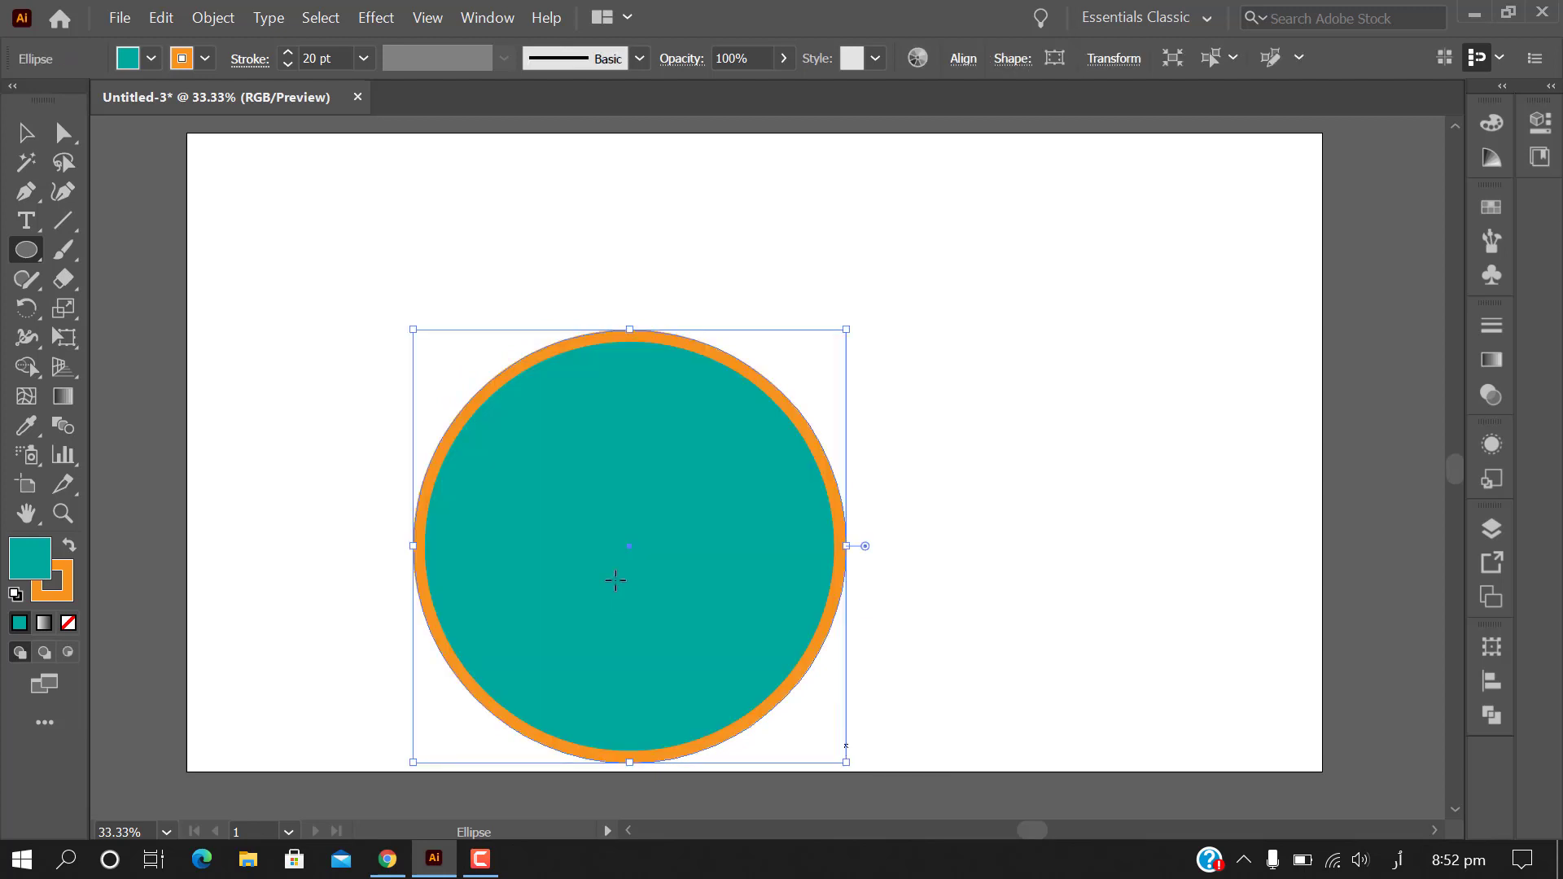
key(Delete)
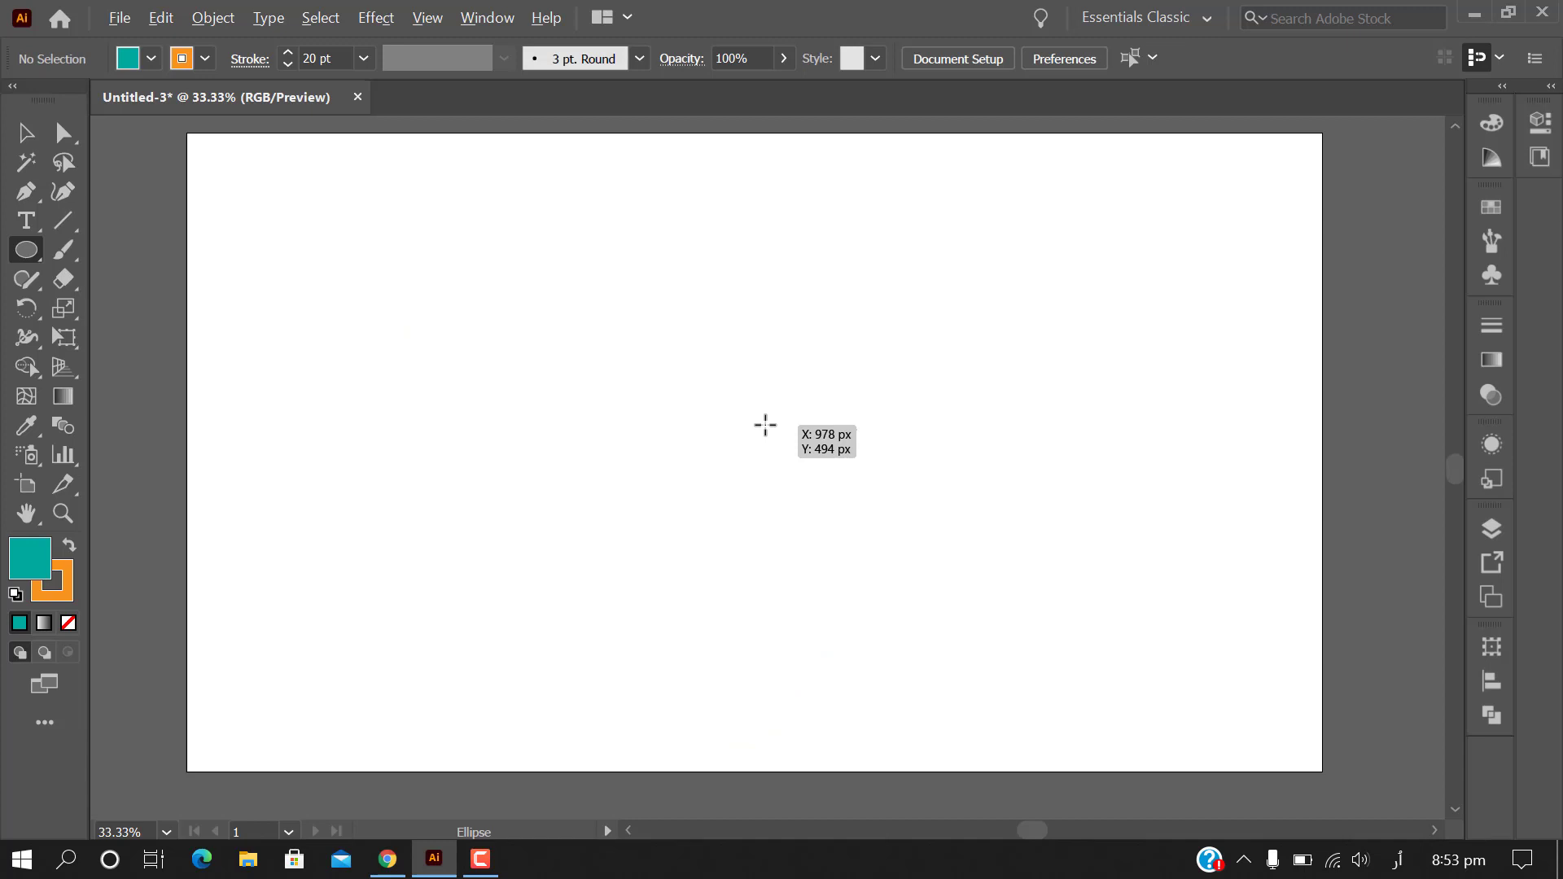
Draw the teal circle outward from its centre and move it into the artboard's left half
mouse_move(765, 424)
mouse_down()
mouse_move(850, 574)
mouse_move(871, 541)
mouse_move(943, 571)
mouse_move(828, 443)
mouse_move(1082, 627)
mouse_move(949, 513)
mouse_up()
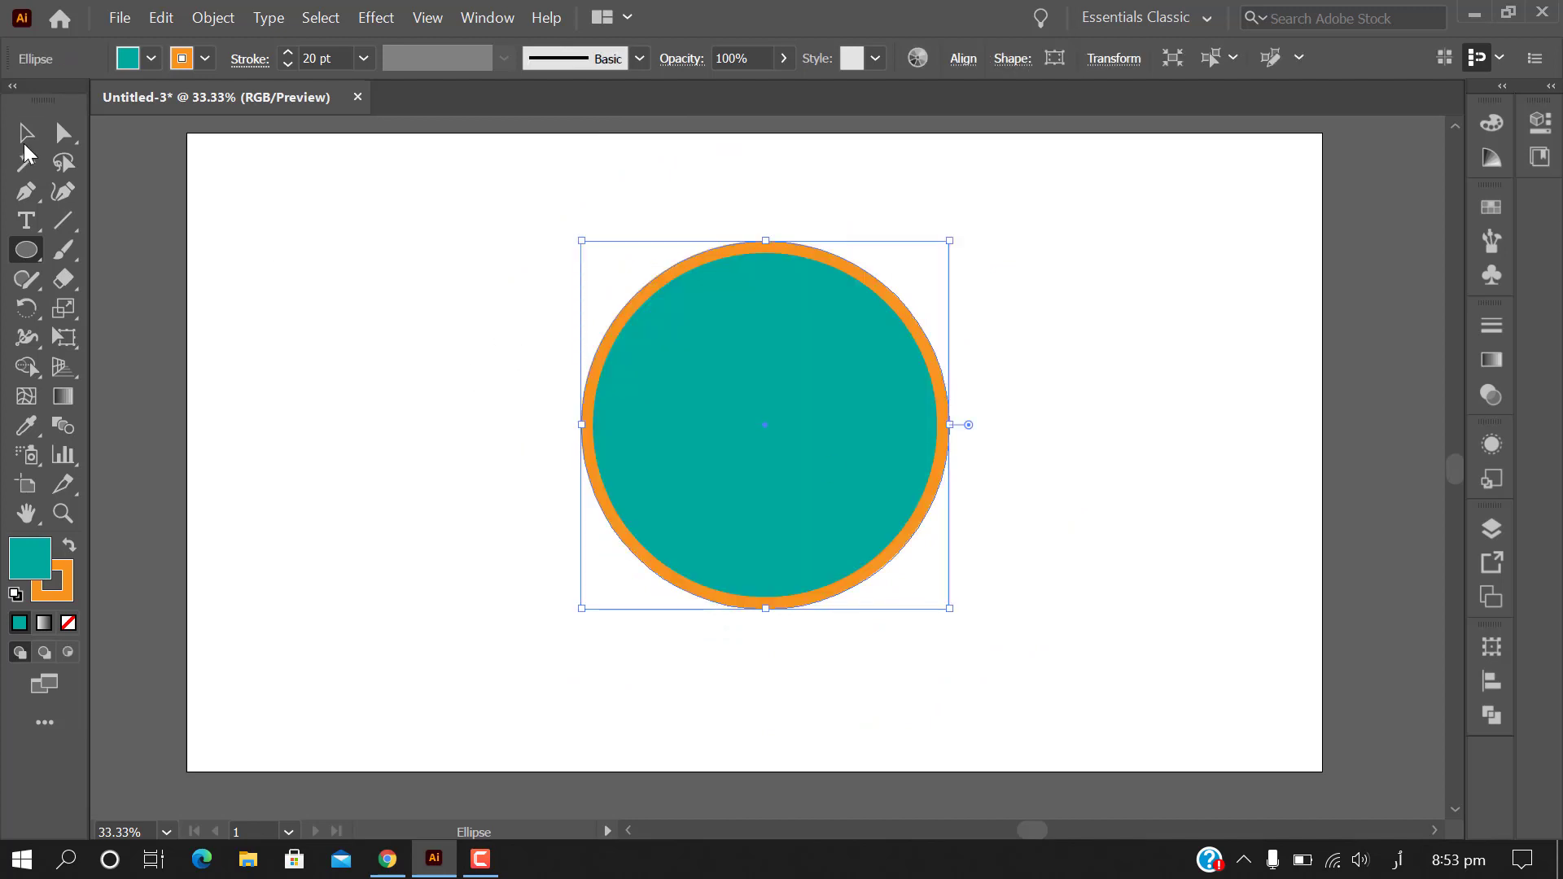
click(30, 142)
drag(861, 432, 667, 451)
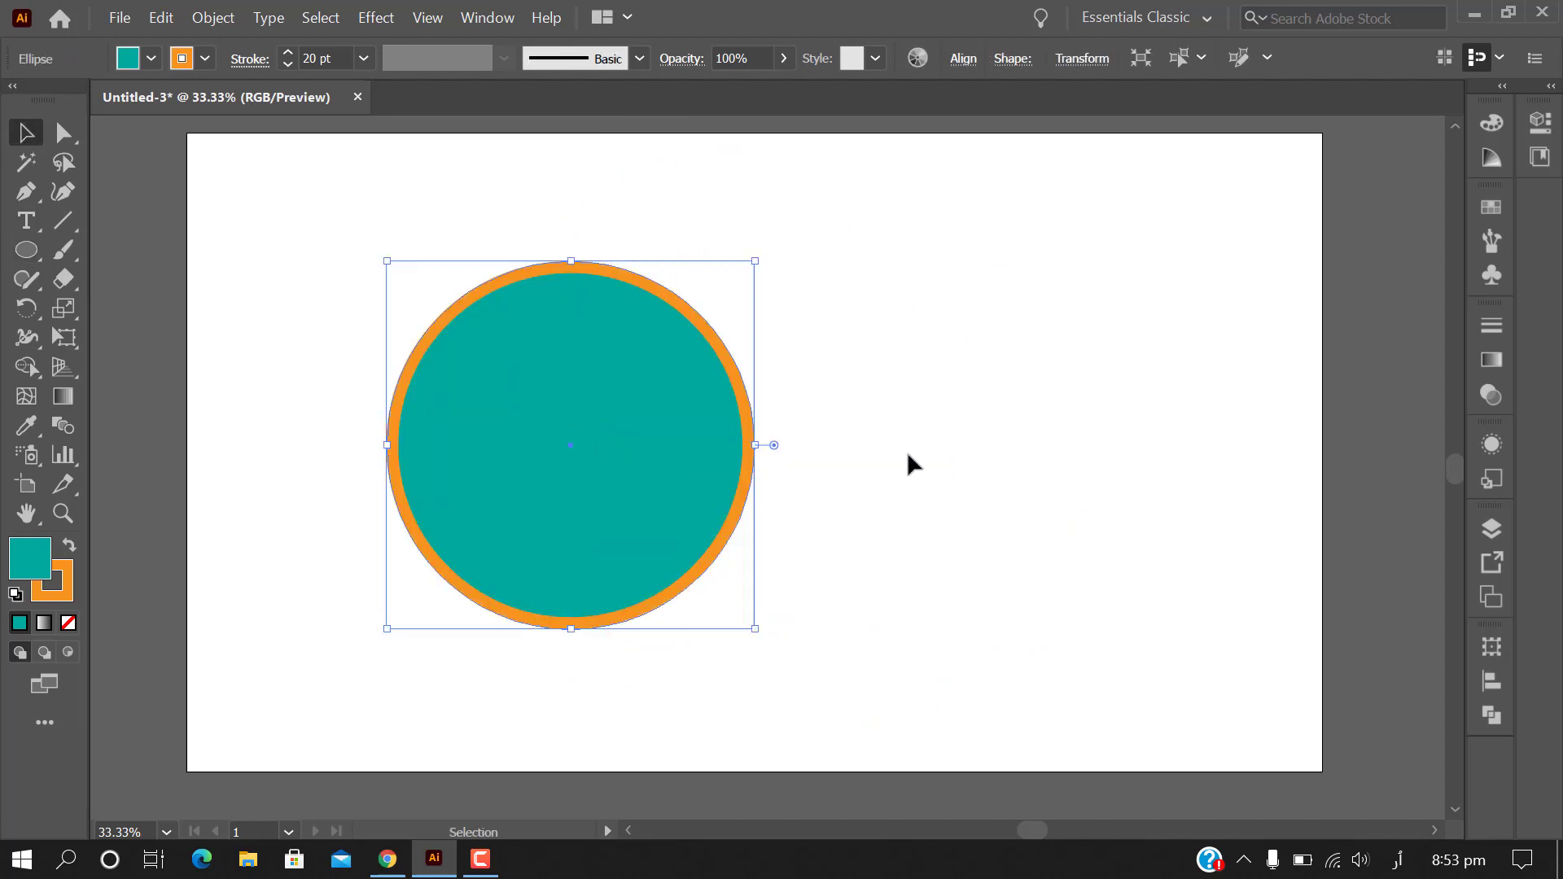
Add a tall, a wide and a small teal ellipse around the circle, then deselect
click(907, 451)
key(l)
drag(904, 251, 1061, 624)
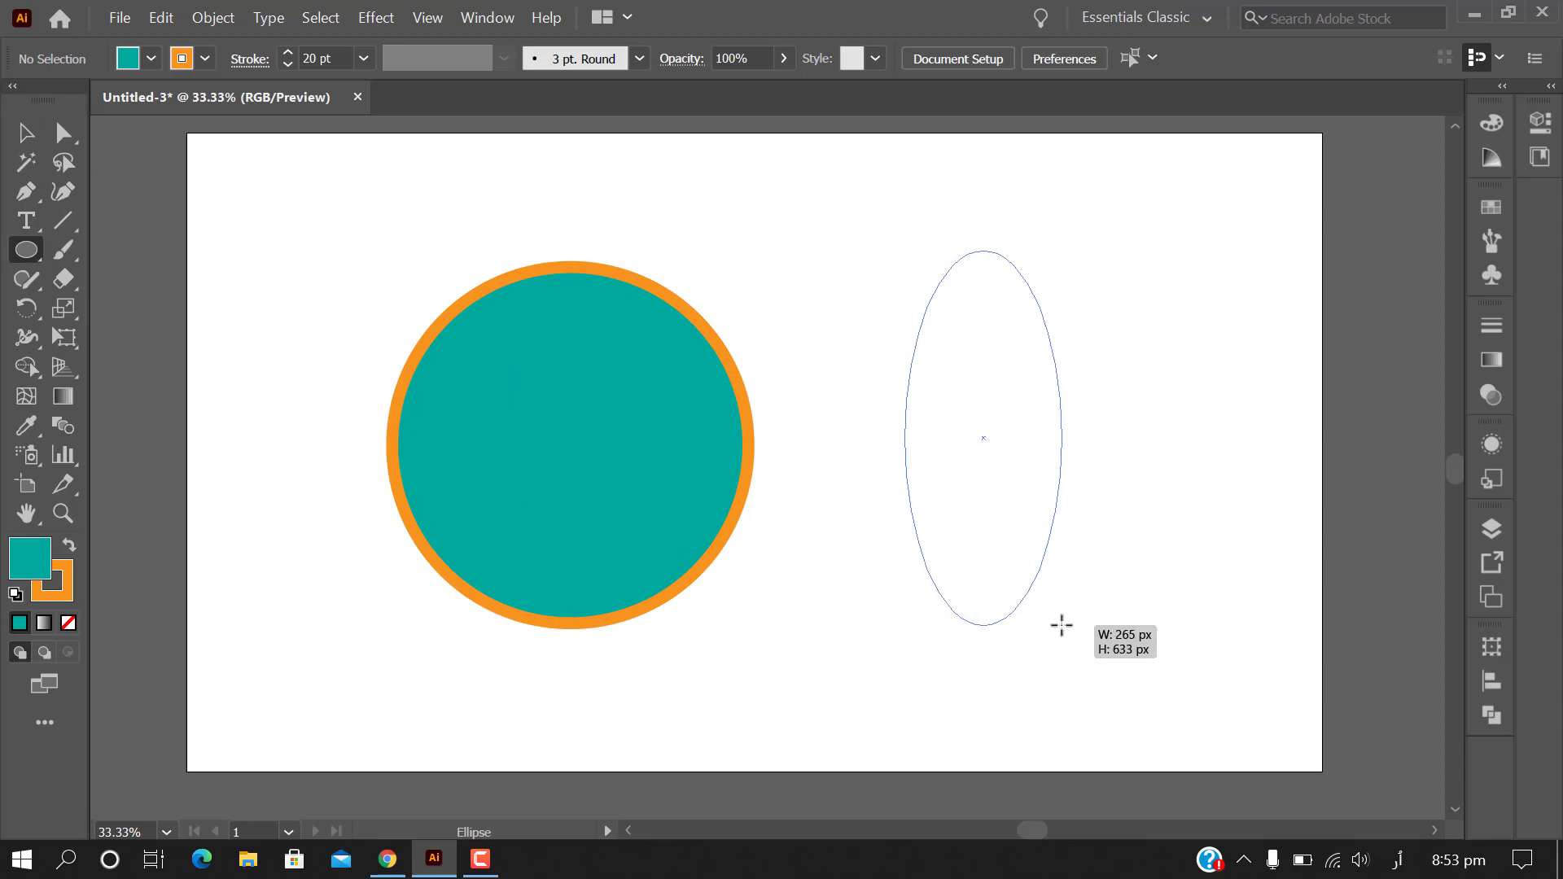
drag(418, 161, 950, 331)
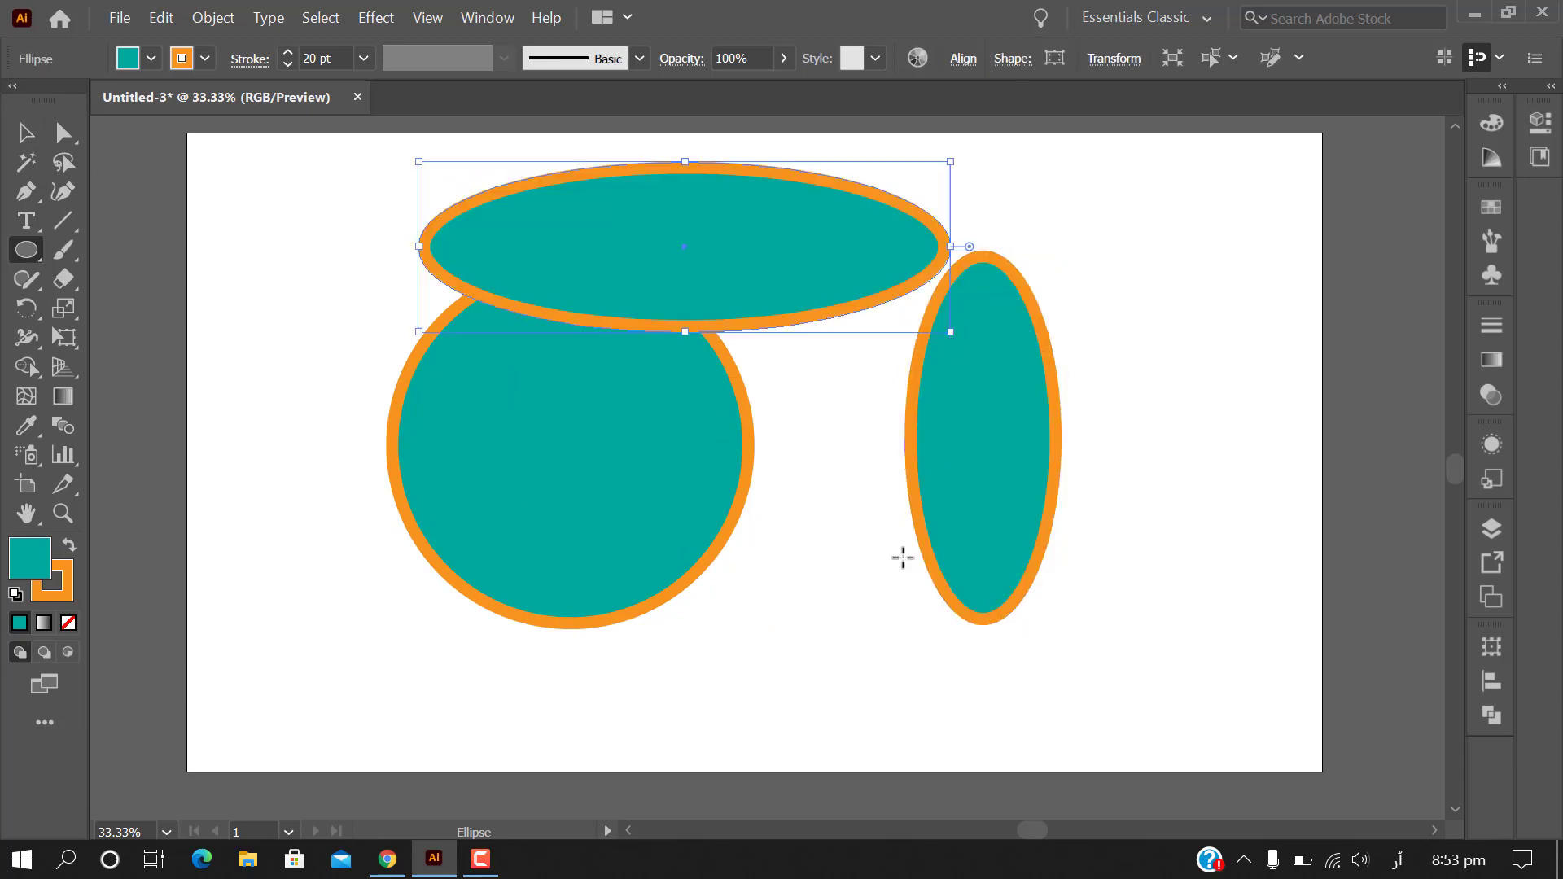
scroll(778, 555, down, 1)
mouse_move(783, 422)
mouse_down()
mouse_move(851, 616)
mouse_move(922, 692)
mouse_up()
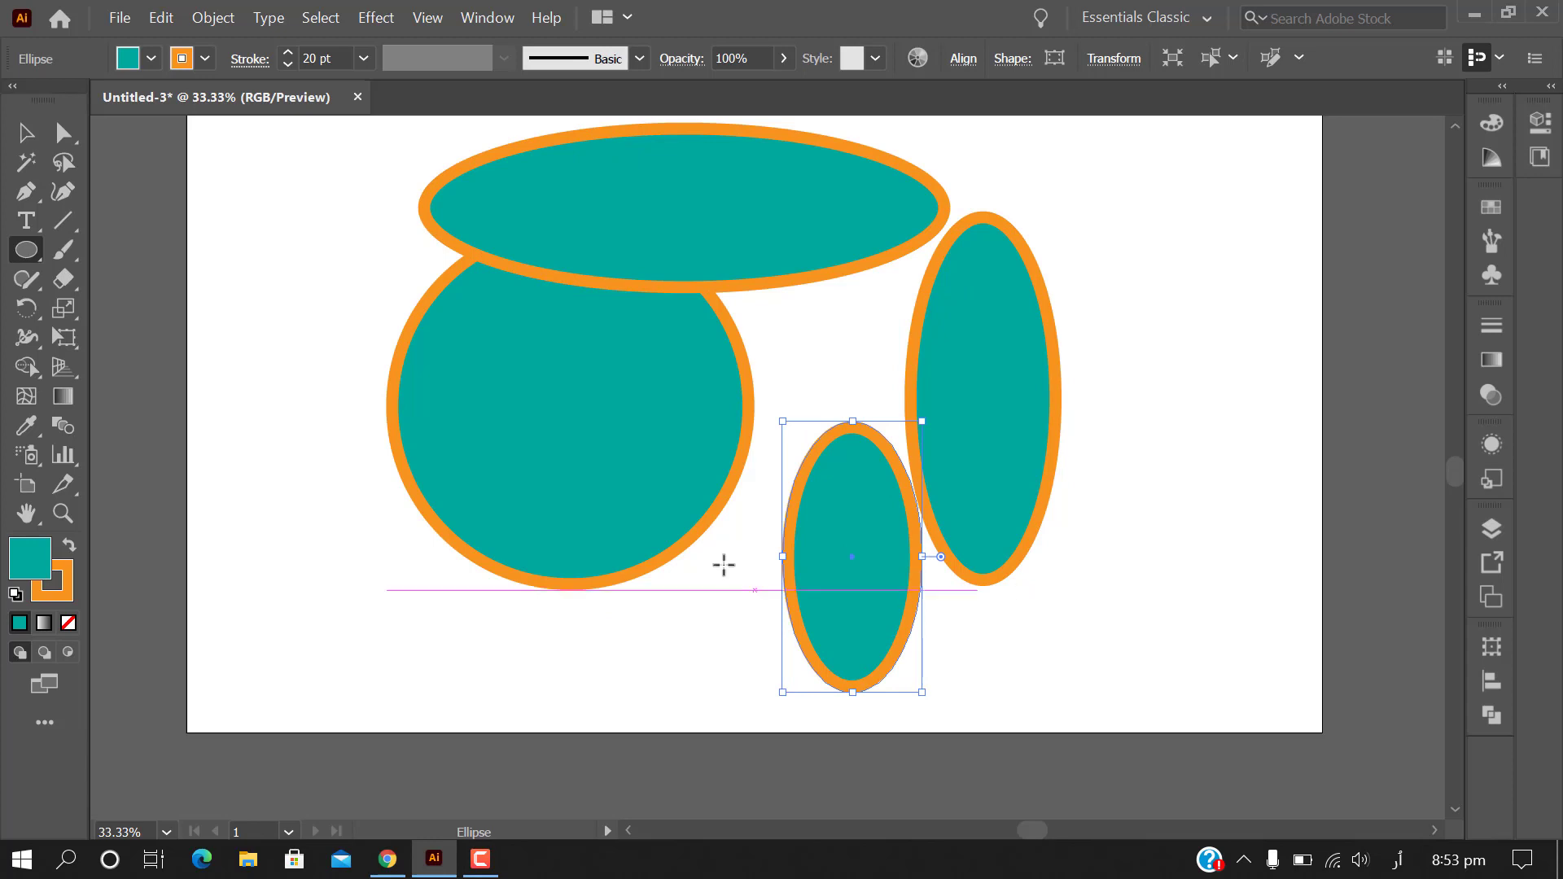
scroll(440, 436, up, 1)
scroll(436, 443, down, 1)
click(26, 132)
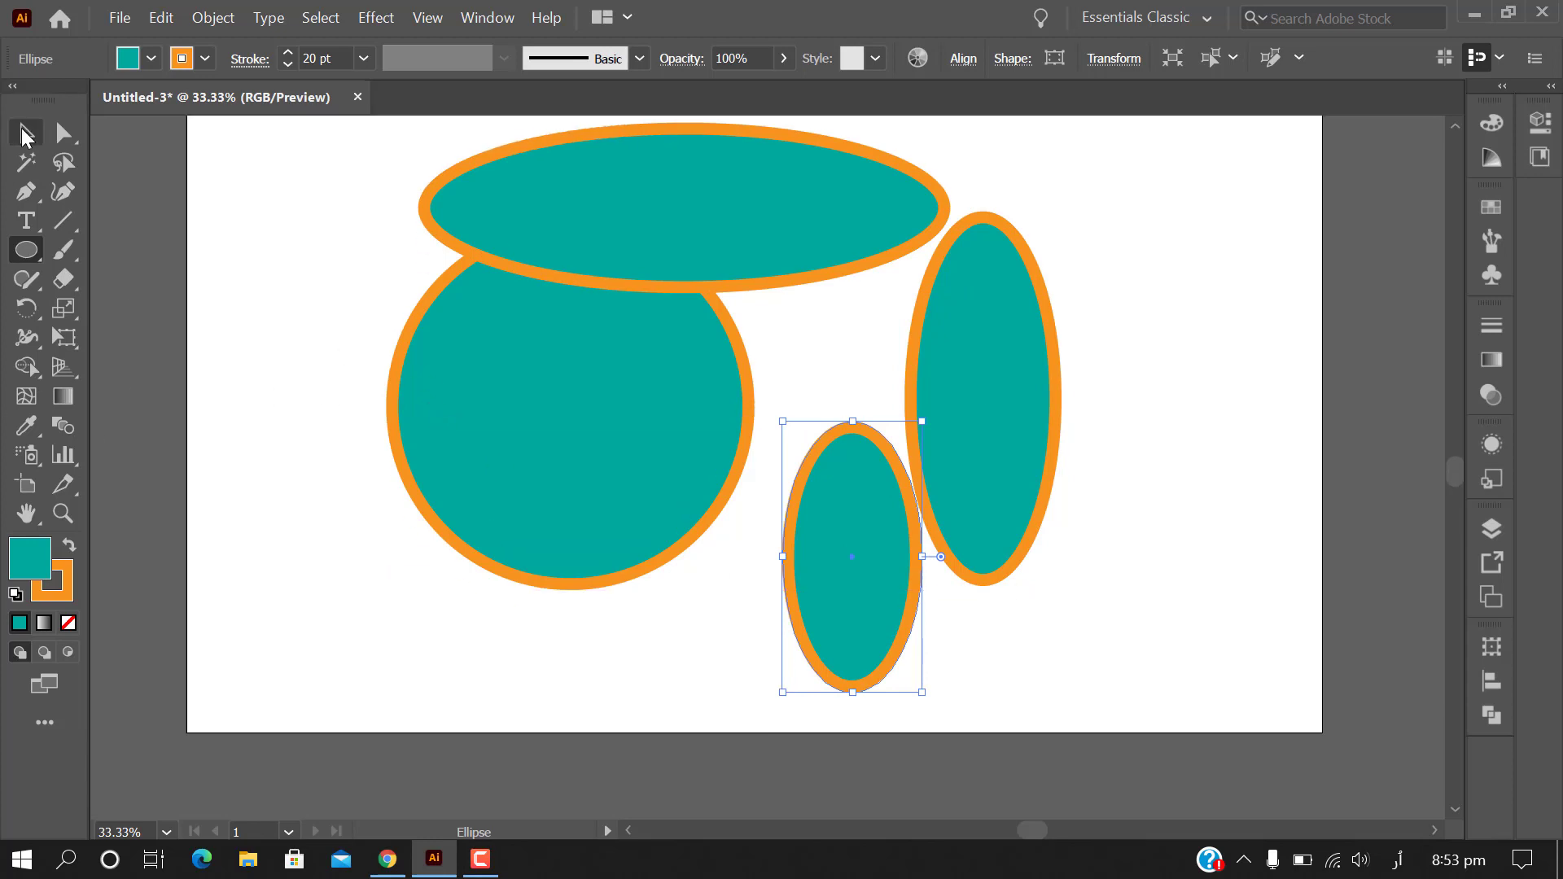
click(244, 504)
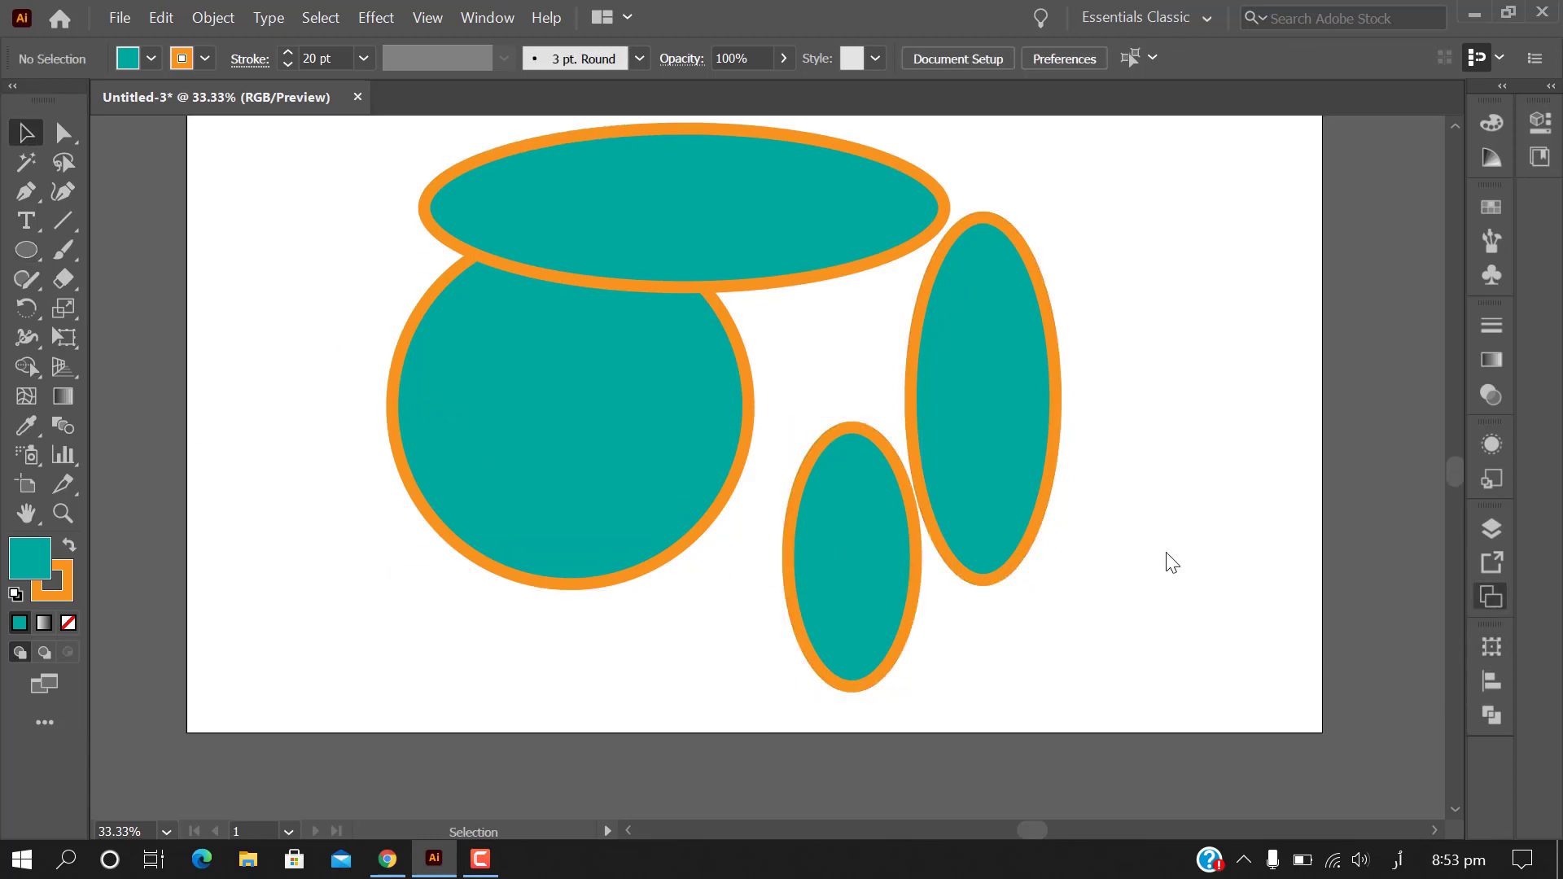
Add a new Artboard 2 and draw a seven-sided teal polygon on it
click(1282, 561)
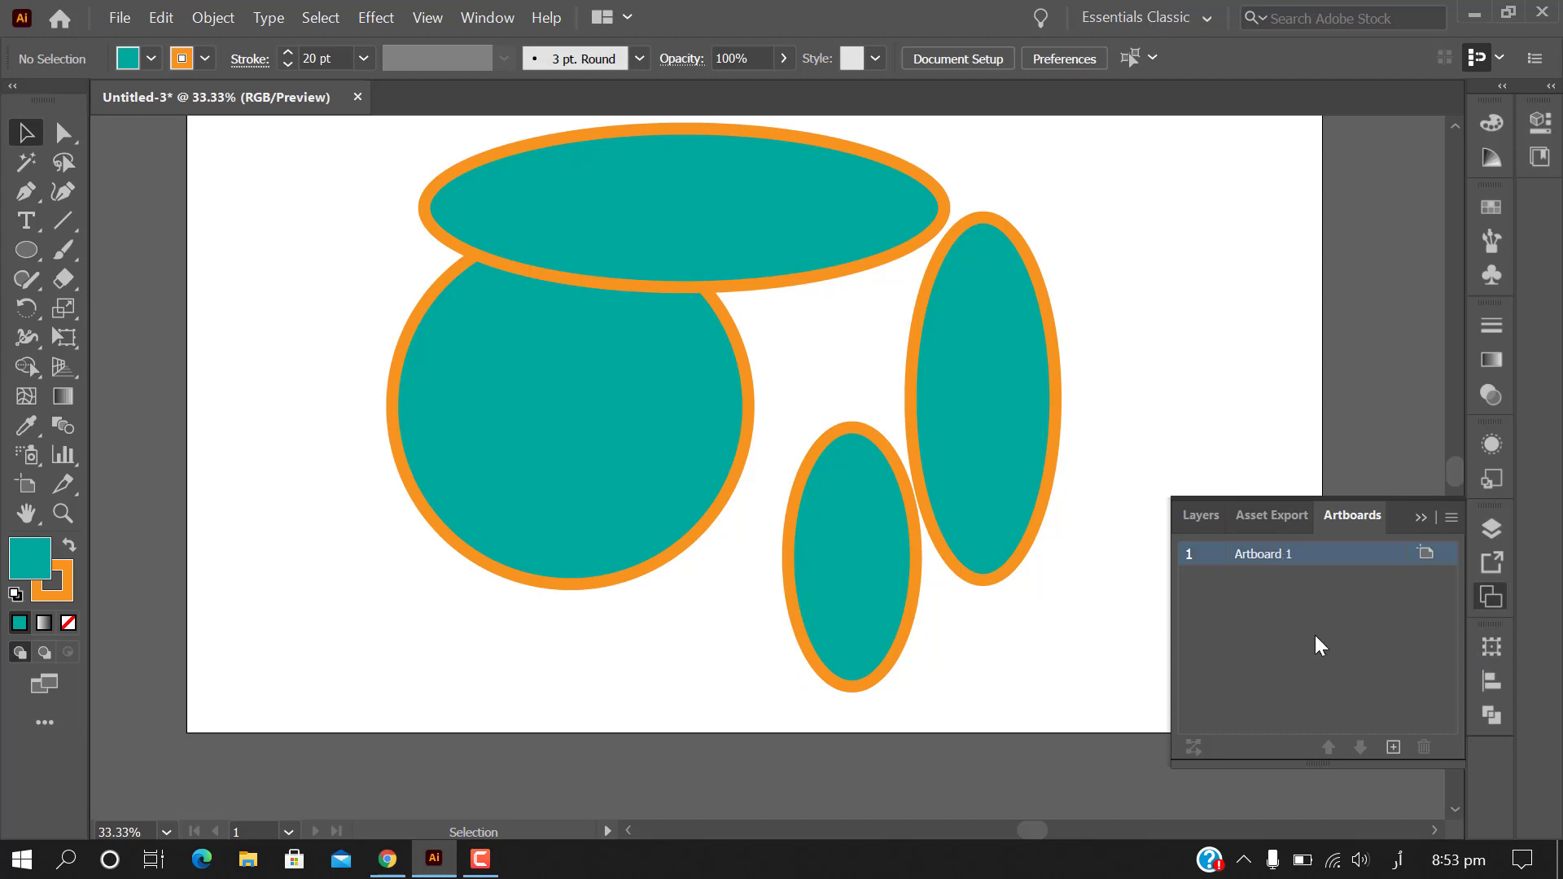
click(1390, 747)
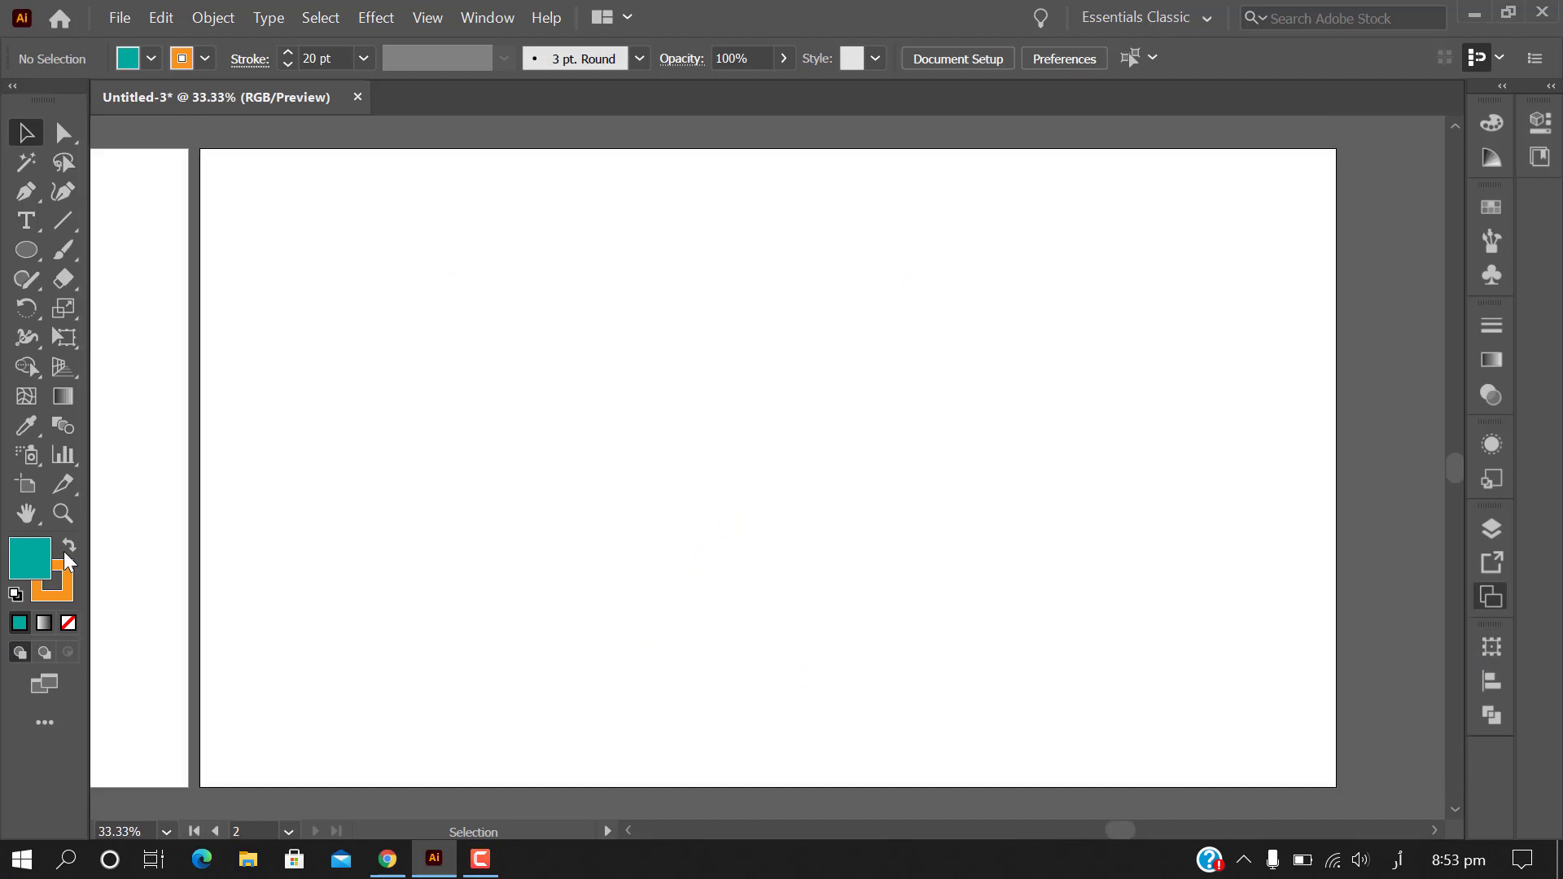
click(26, 250)
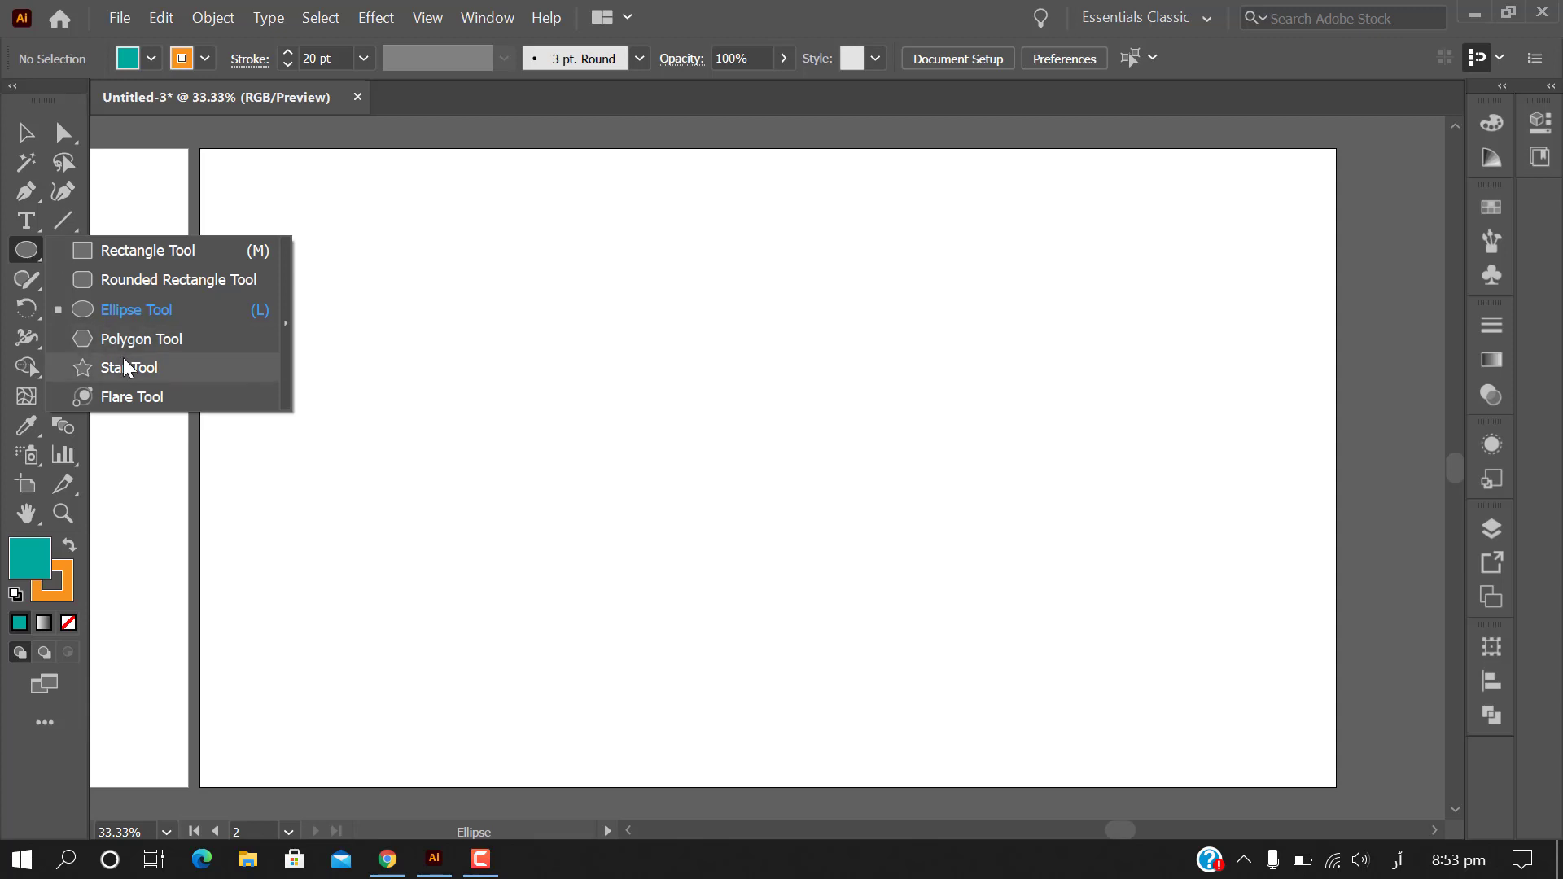
click(126, 342)
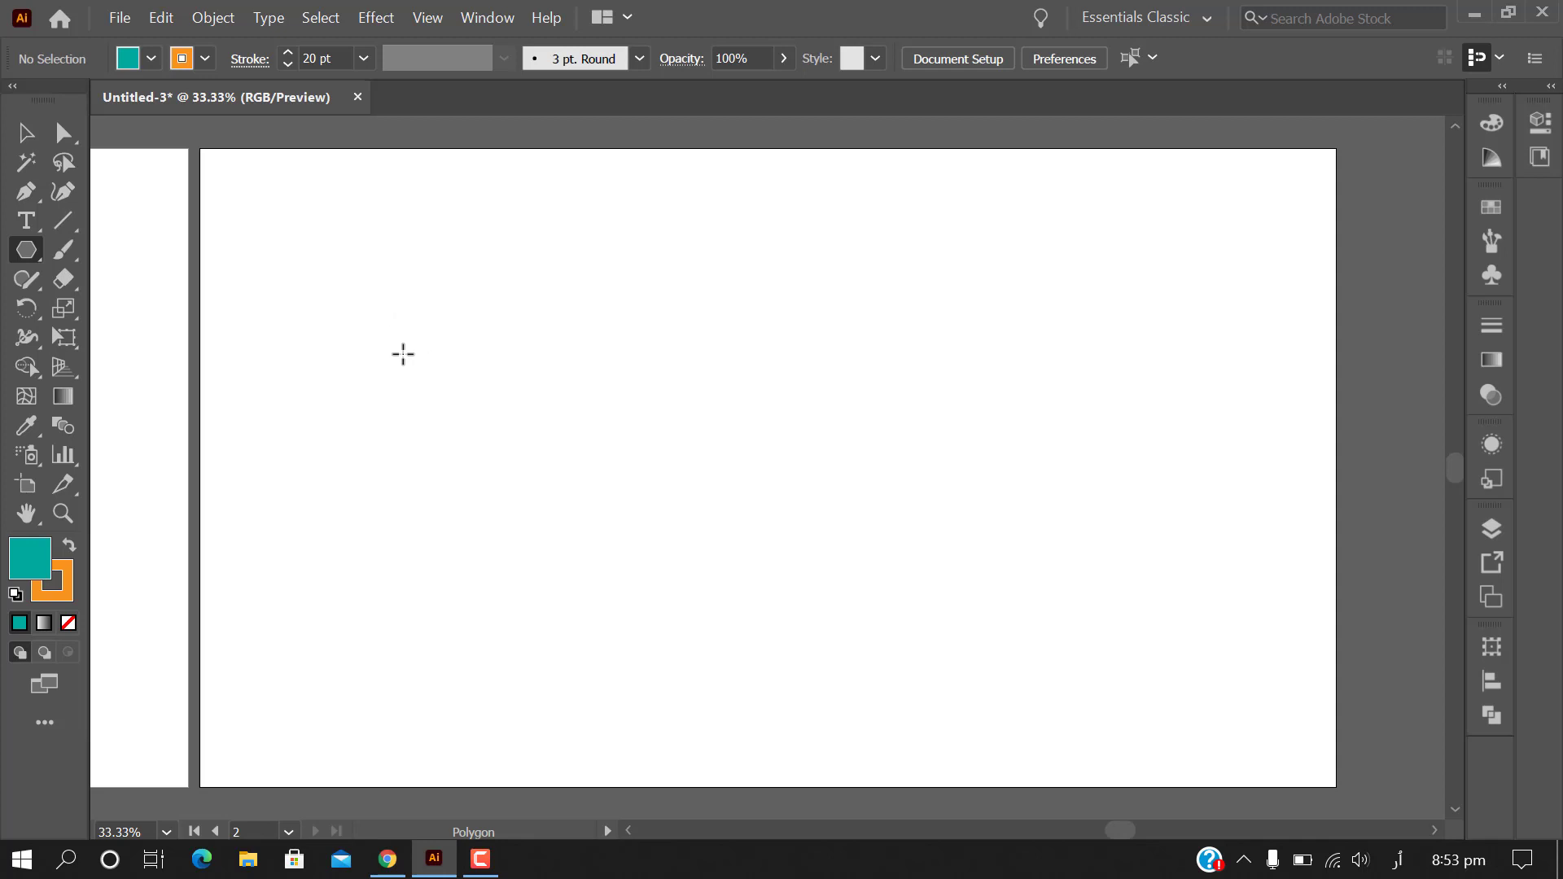
key(alt)
drag(721, 408, 785, 546)
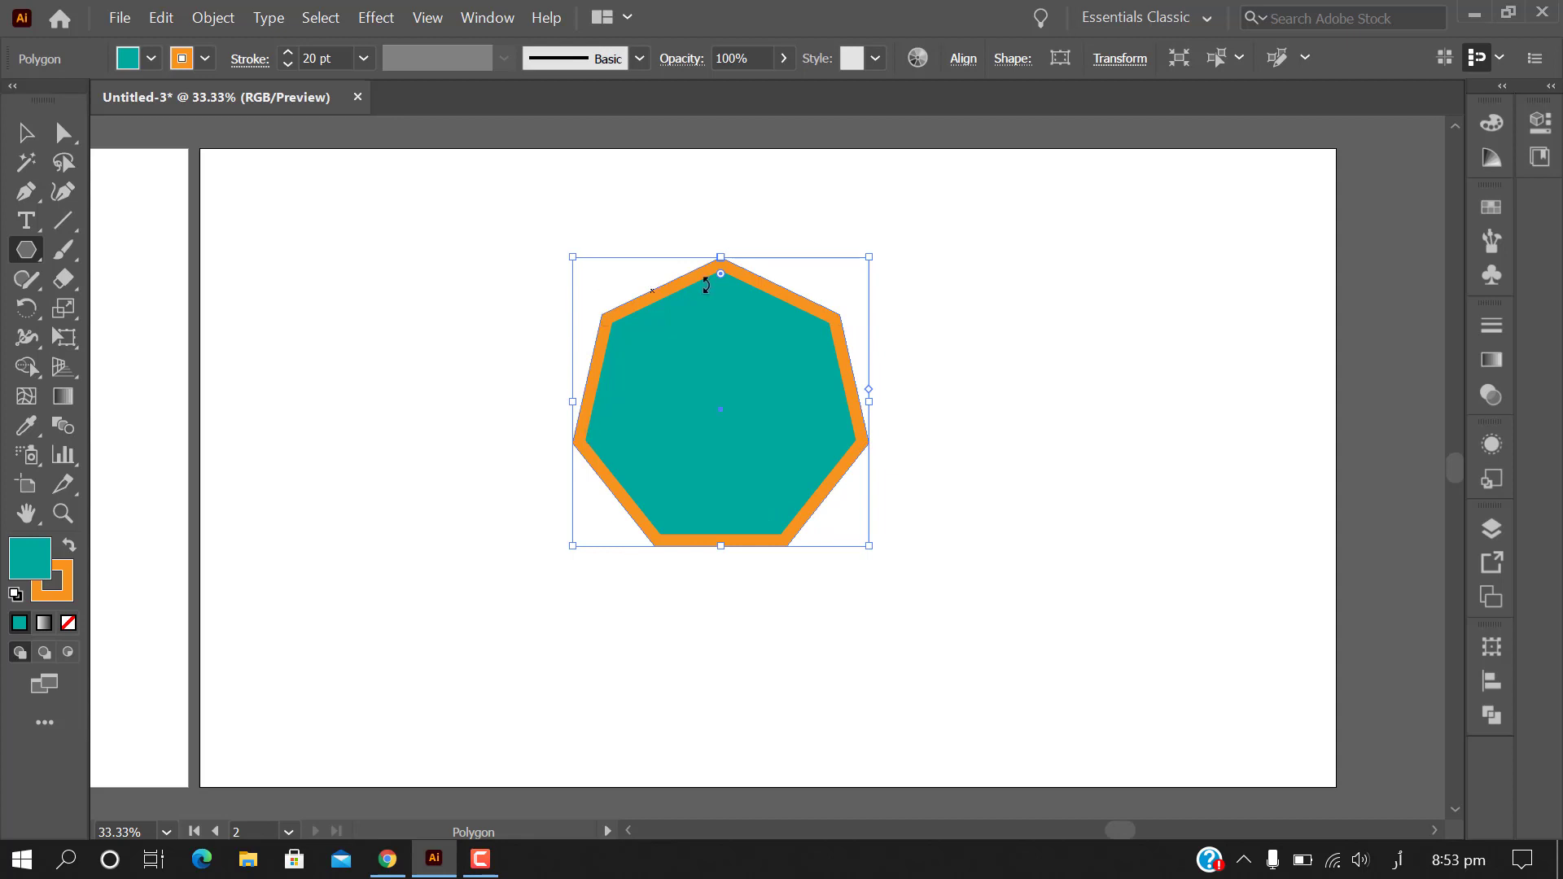
Delete the heptagon and create a 3-sided triangle at the top-left
click(26, 132)
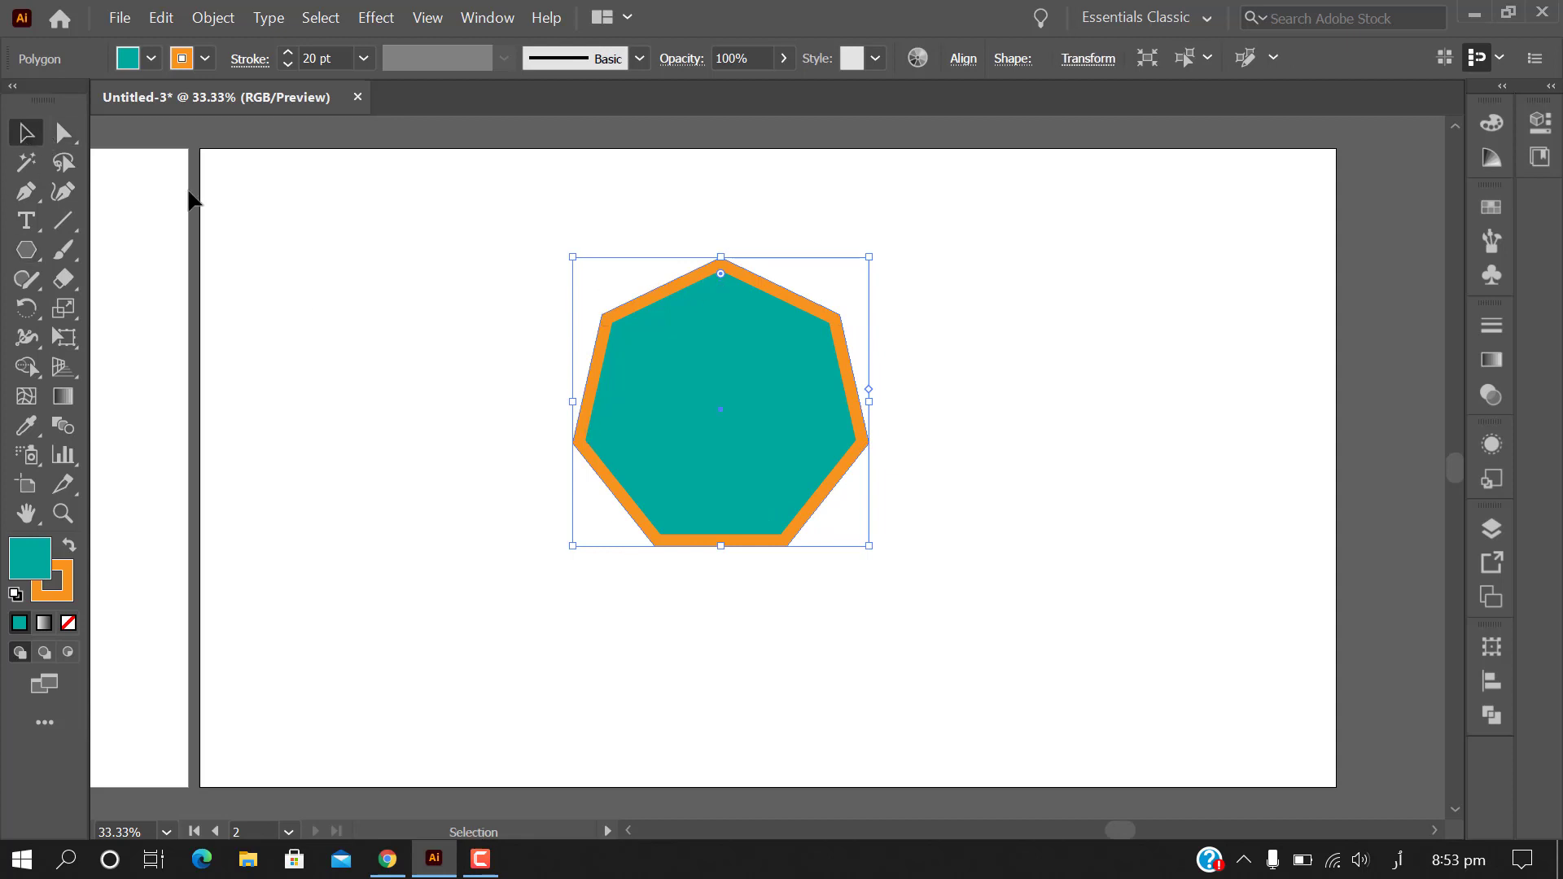
drag(599, 388, 485, 310)
key(Delete)
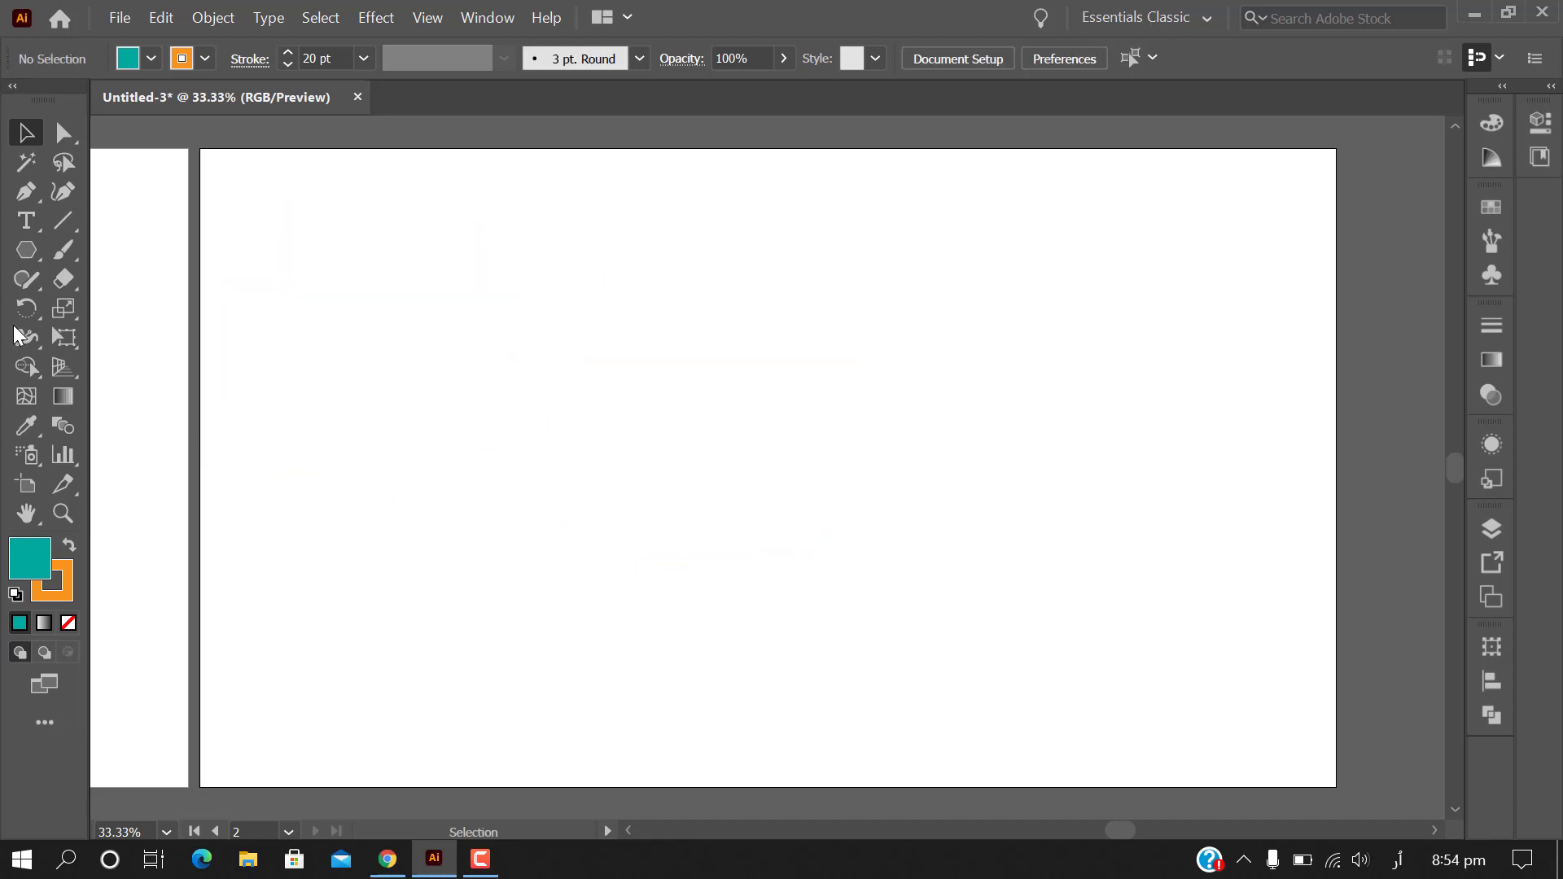
click(27, 251)
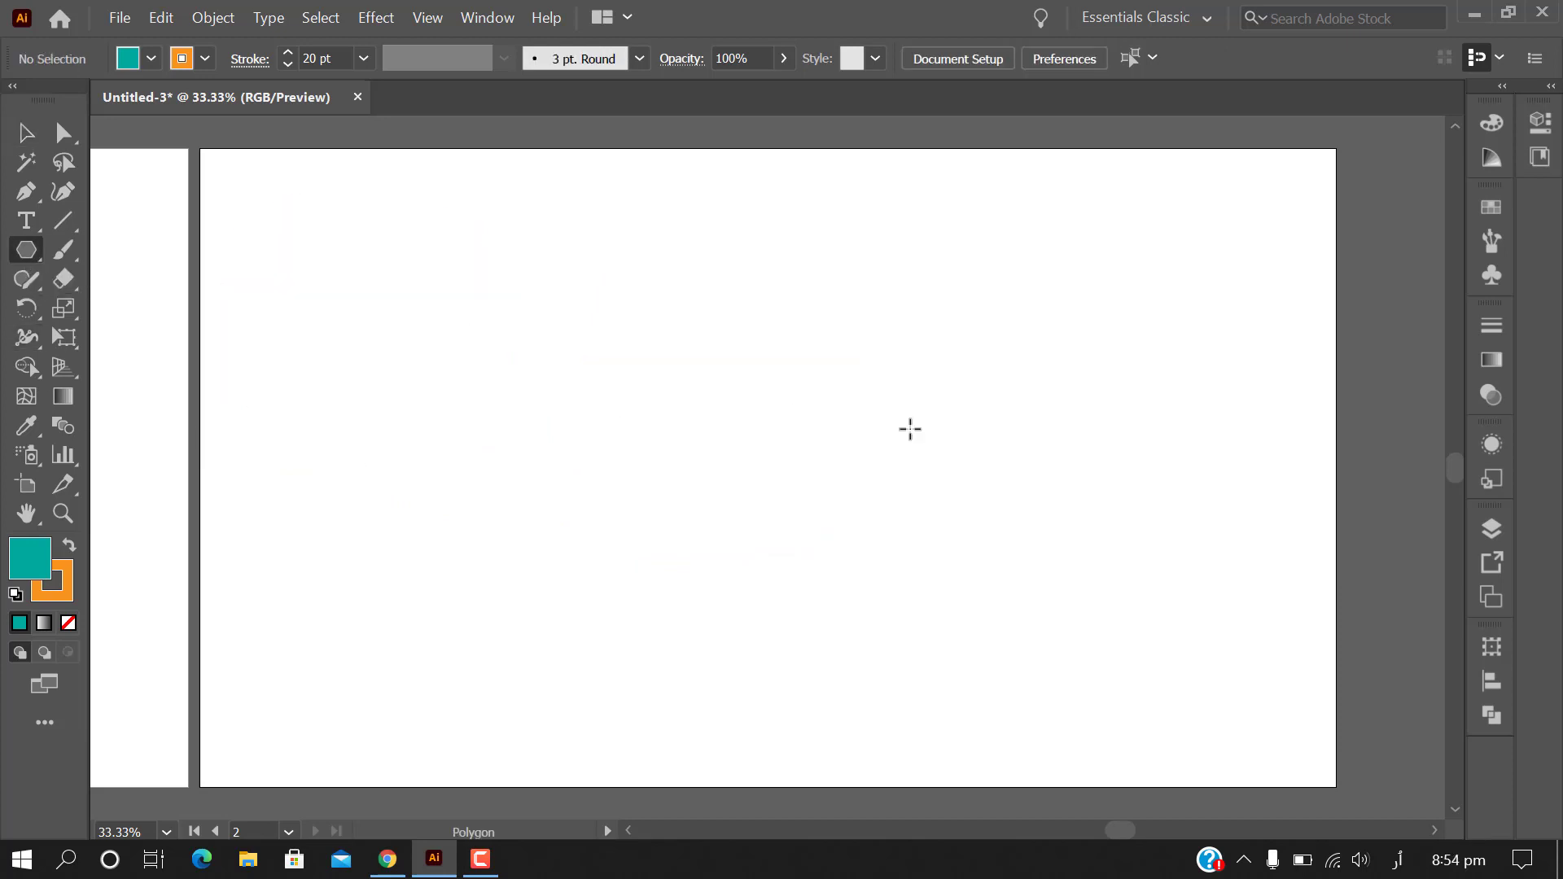
click(393, 313)
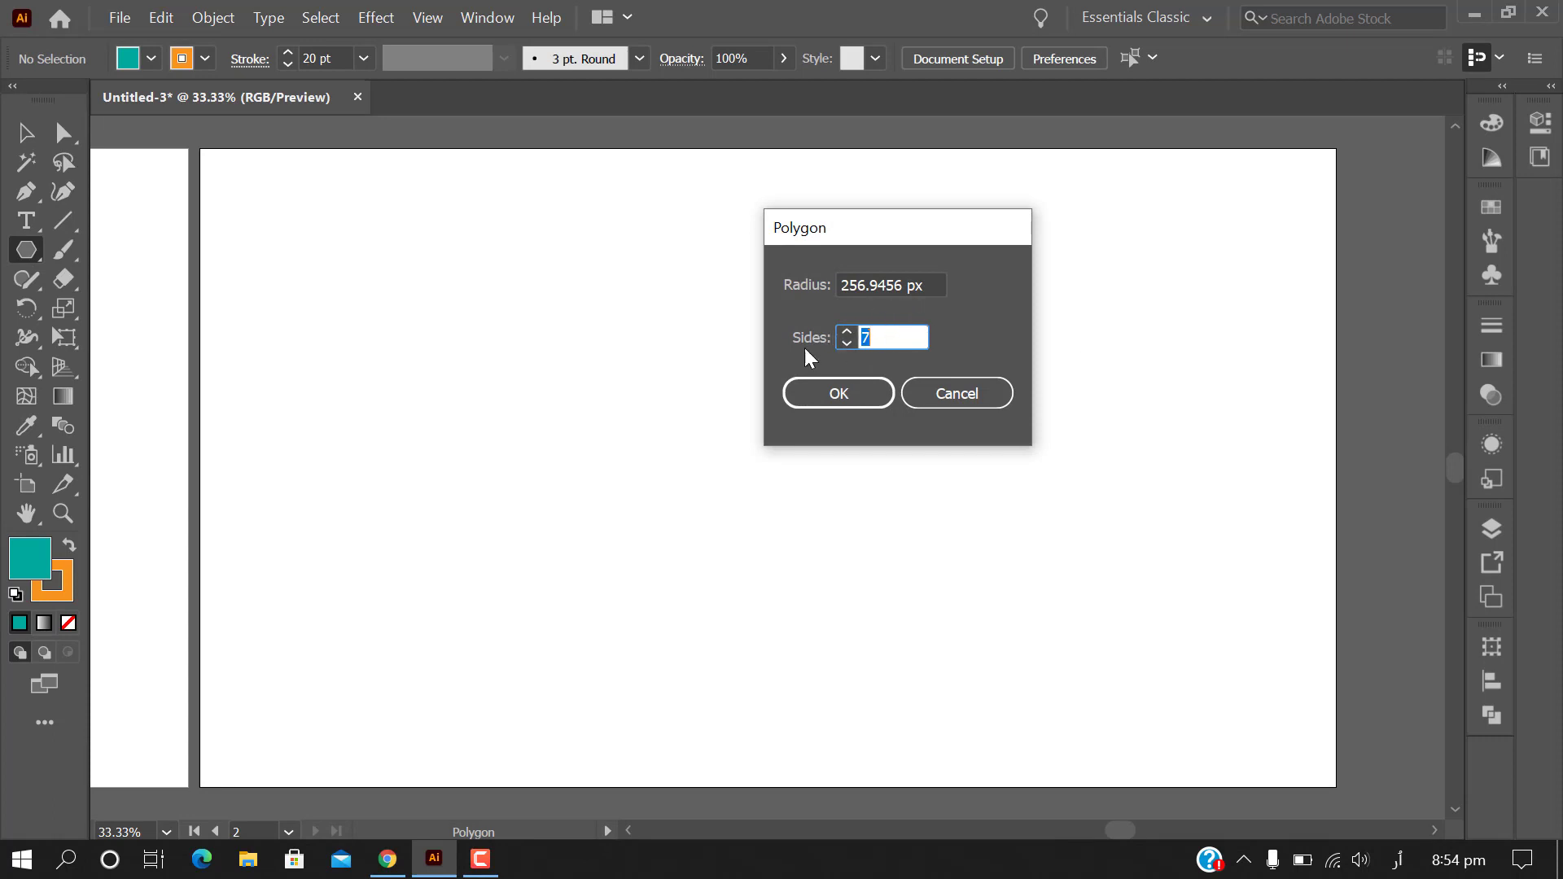
click(847, 343)
click(843, 399)
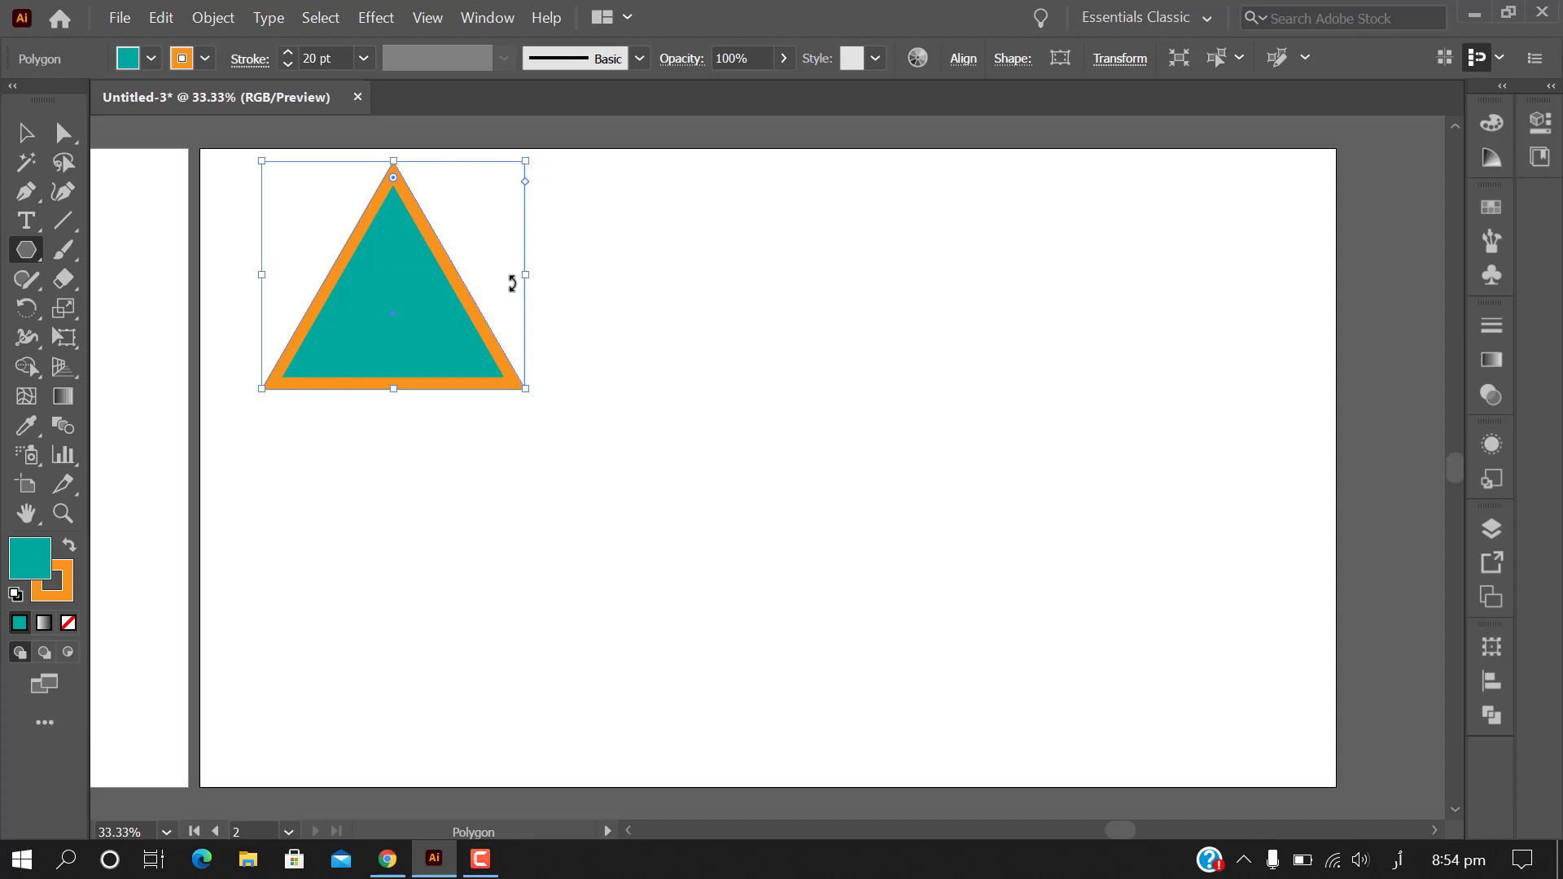
Add a 4-sided square and a 5-sided pentagon to the right of the triangle
click(688, 289)
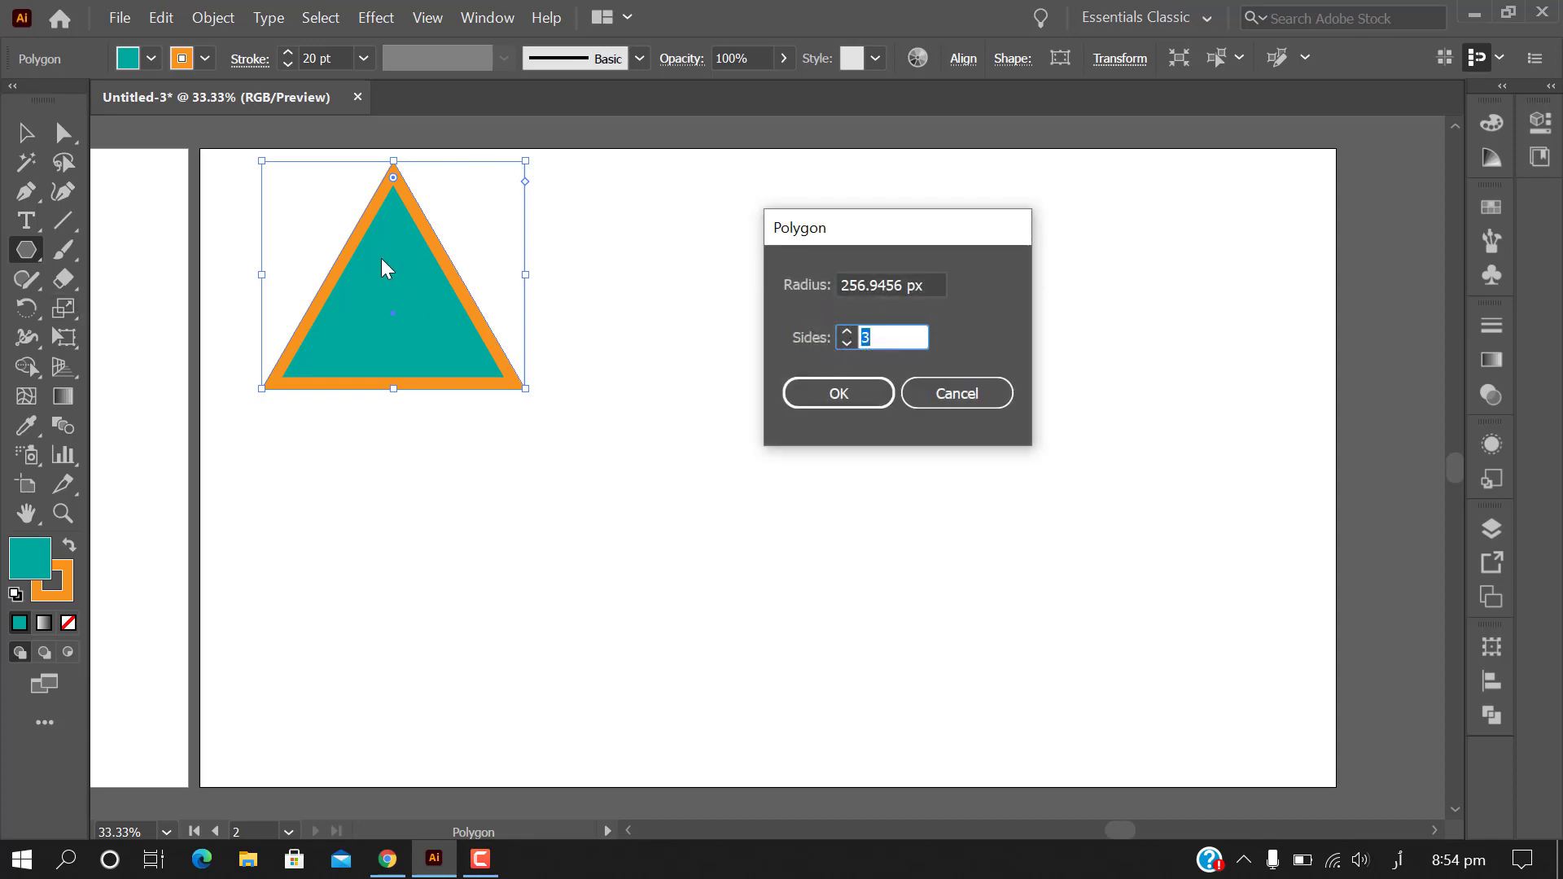
click(844, 330)
click(845, 396)
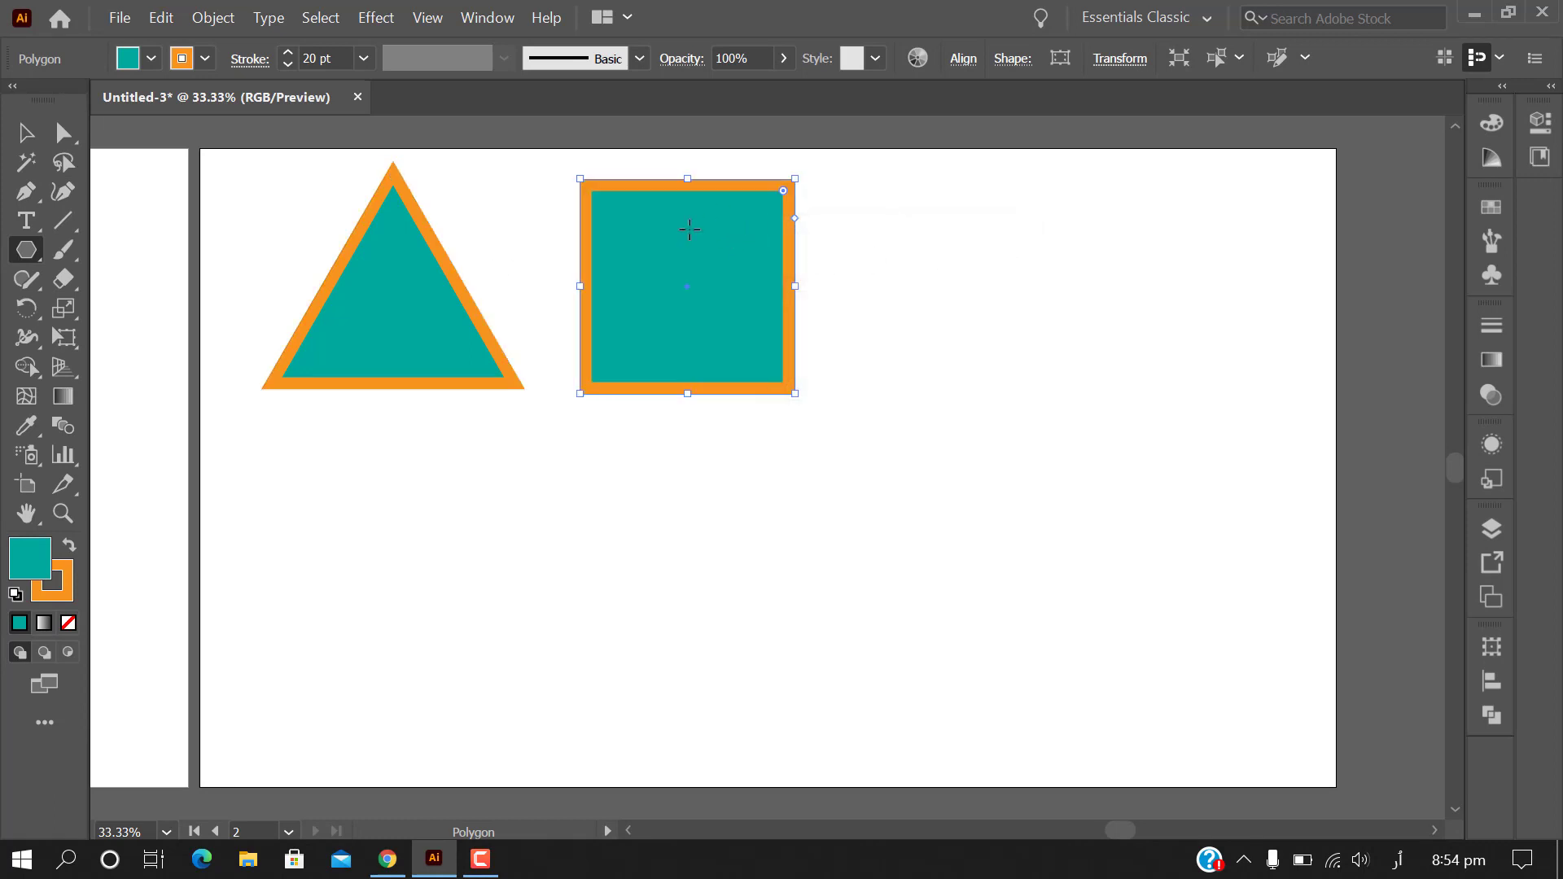
click(974, 285)
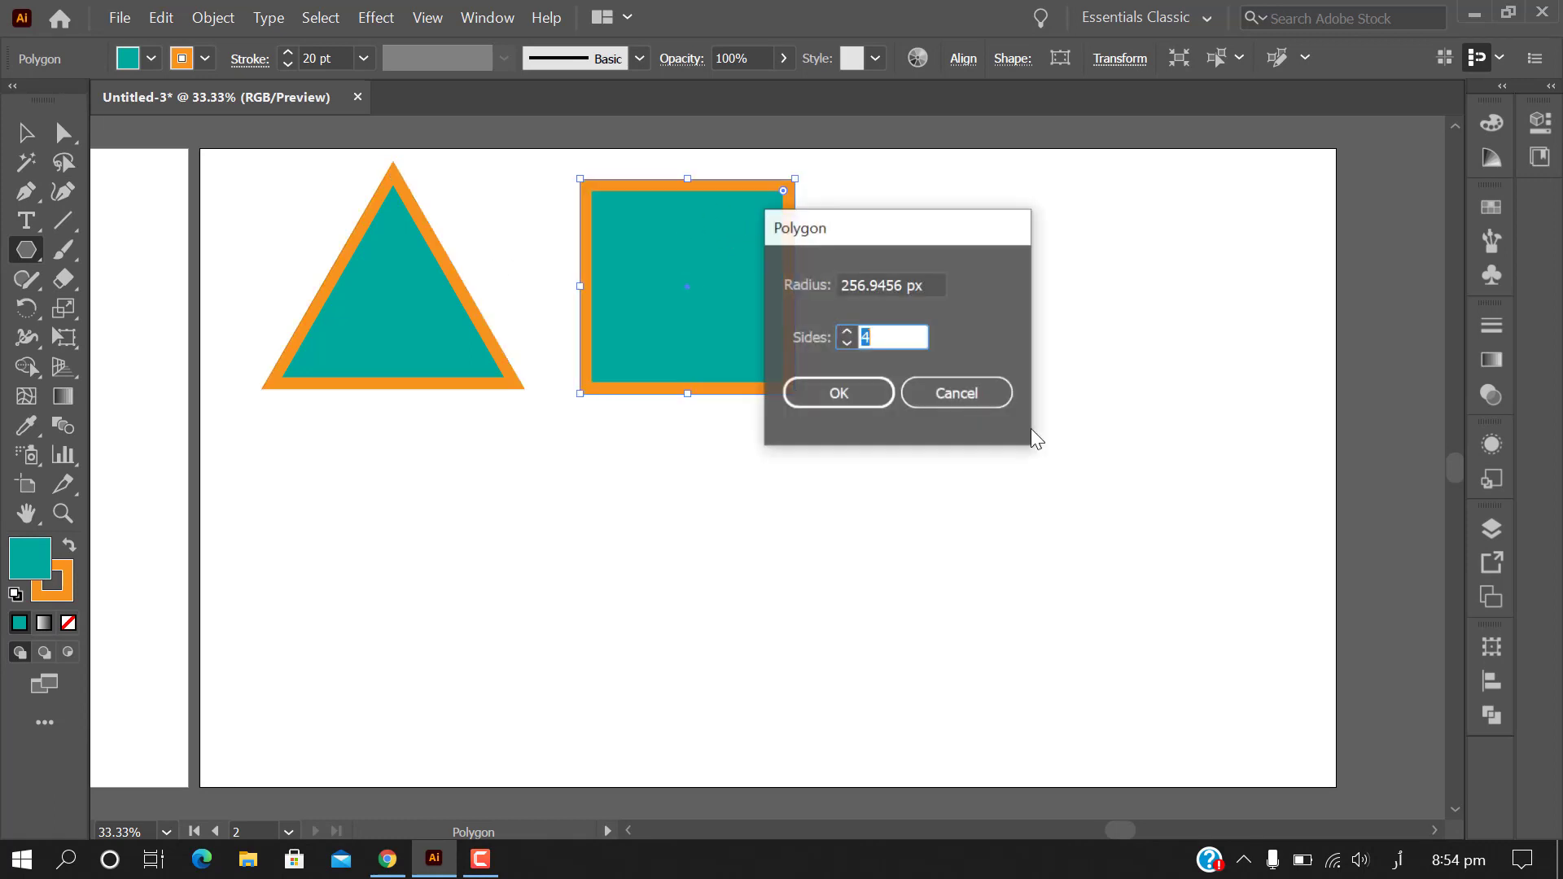
click(847, 333)
click(844, 394)
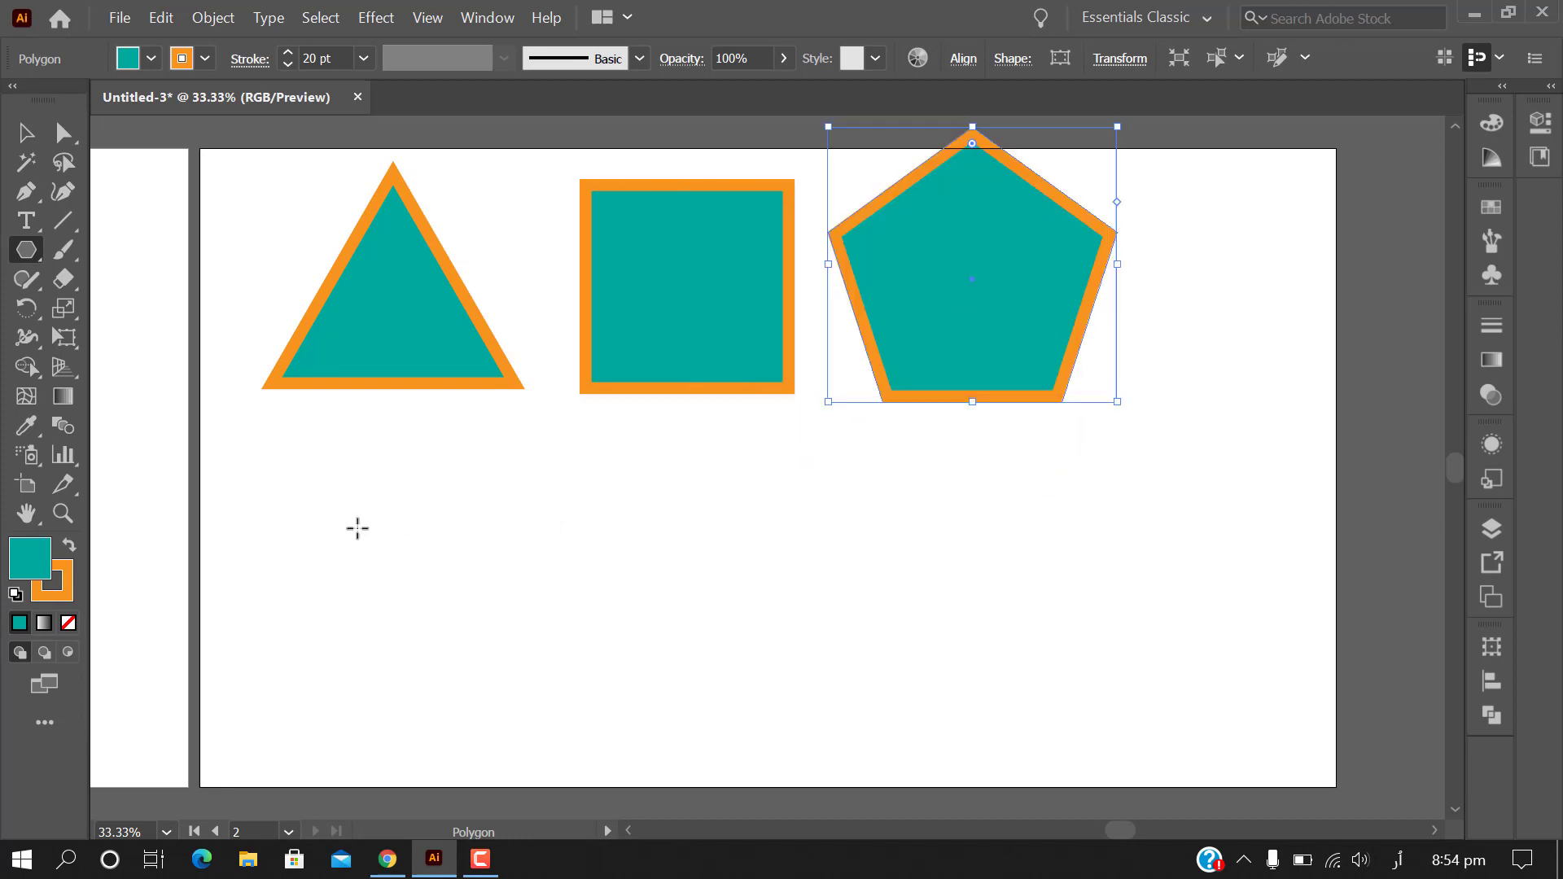
Create a bottom row of 6-, 7- and 8-sided polygons
click(495, 454)
click(847, 333)
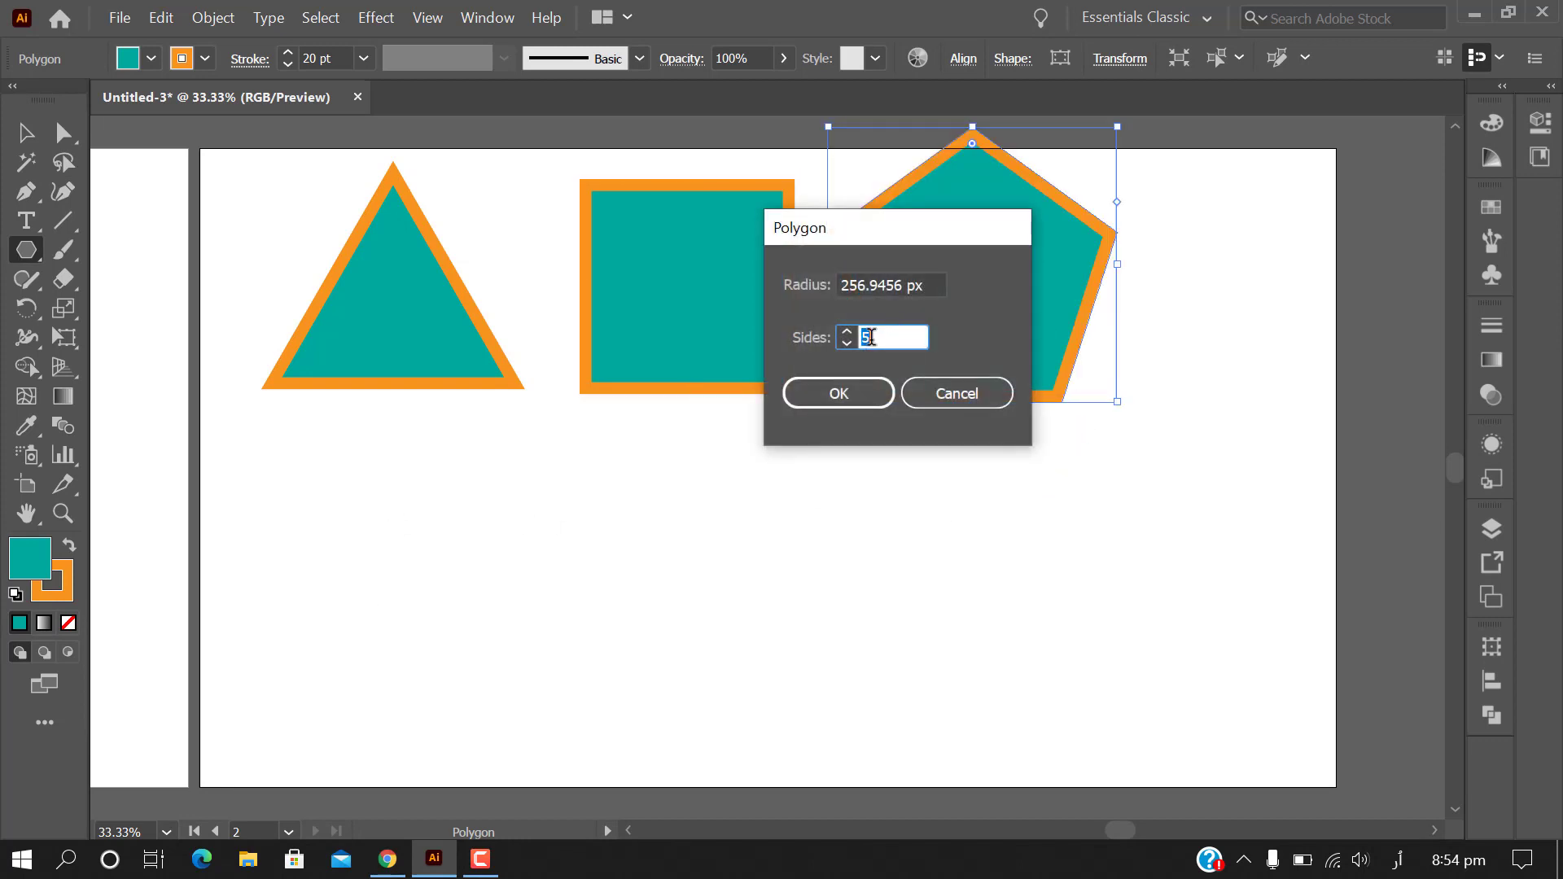
click(851, 396)
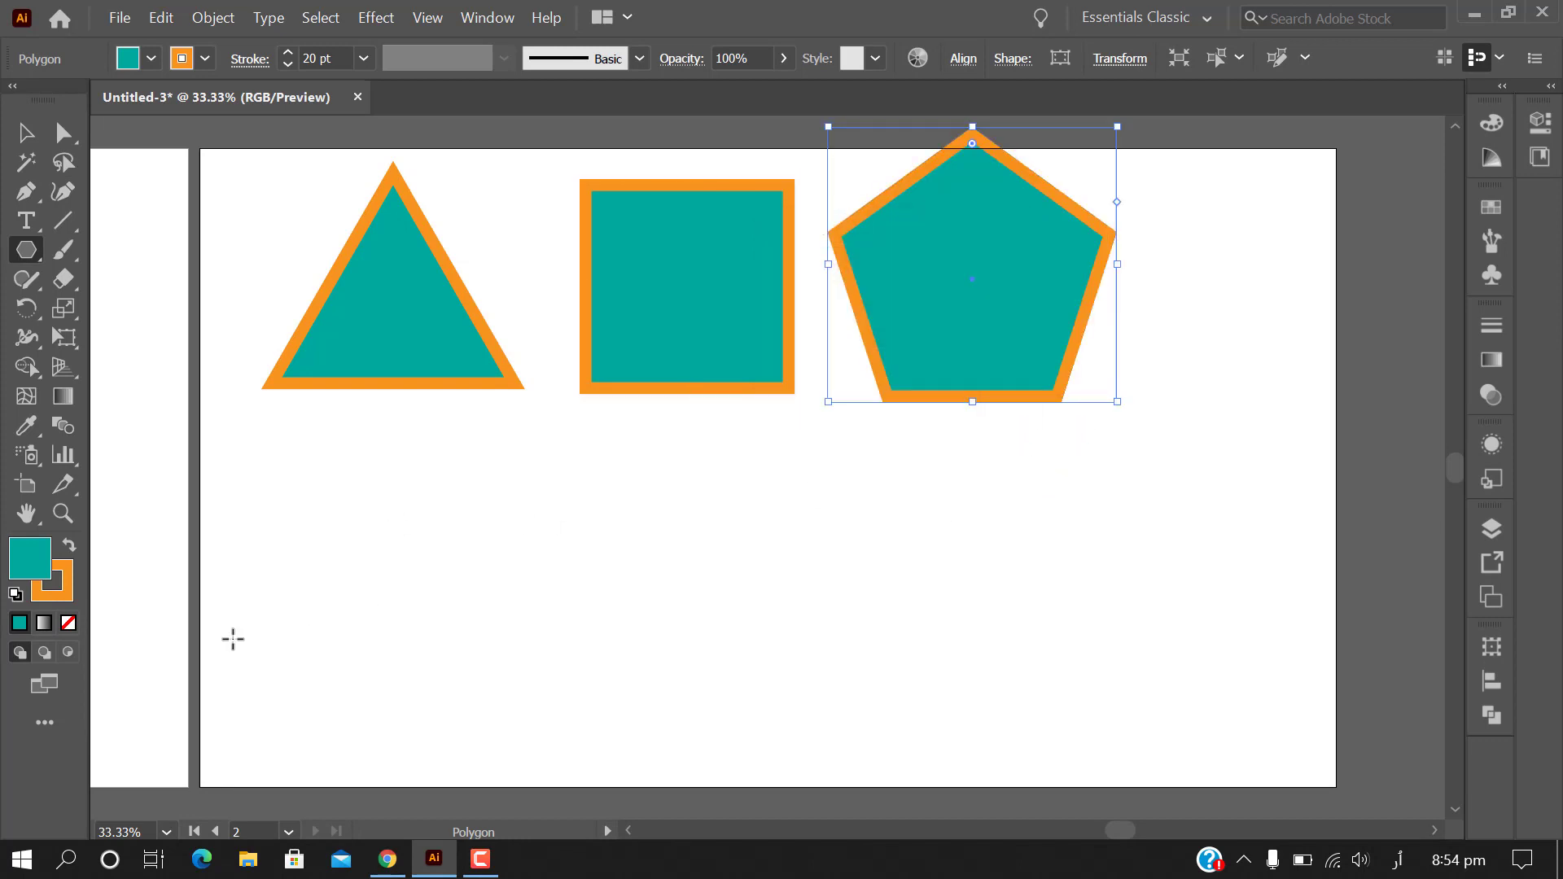
click(674, 528)
click(847, 332)
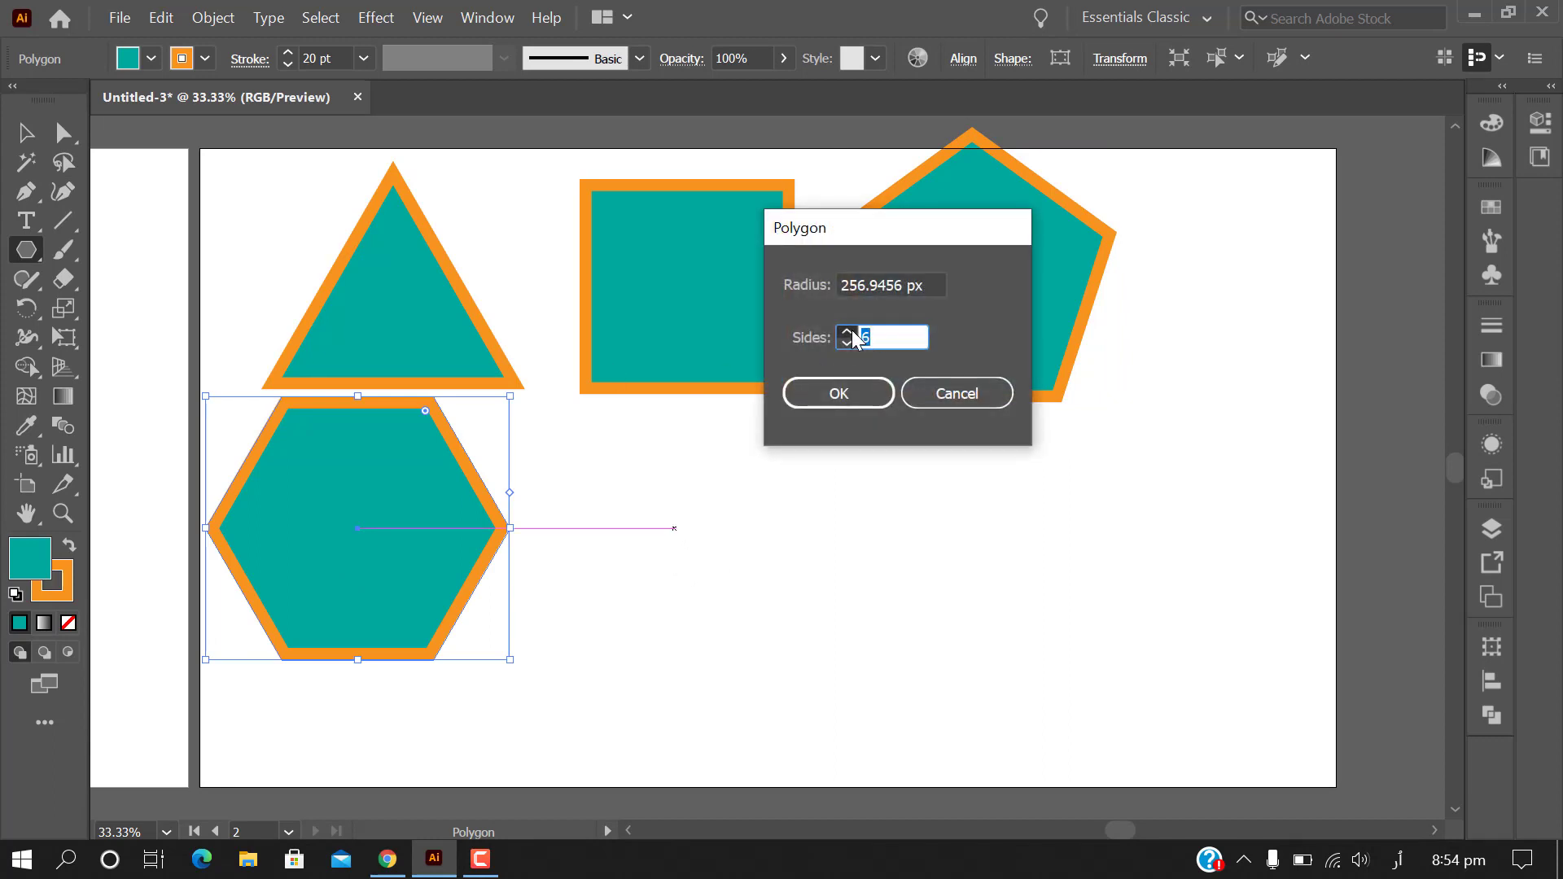
click(839, 396)
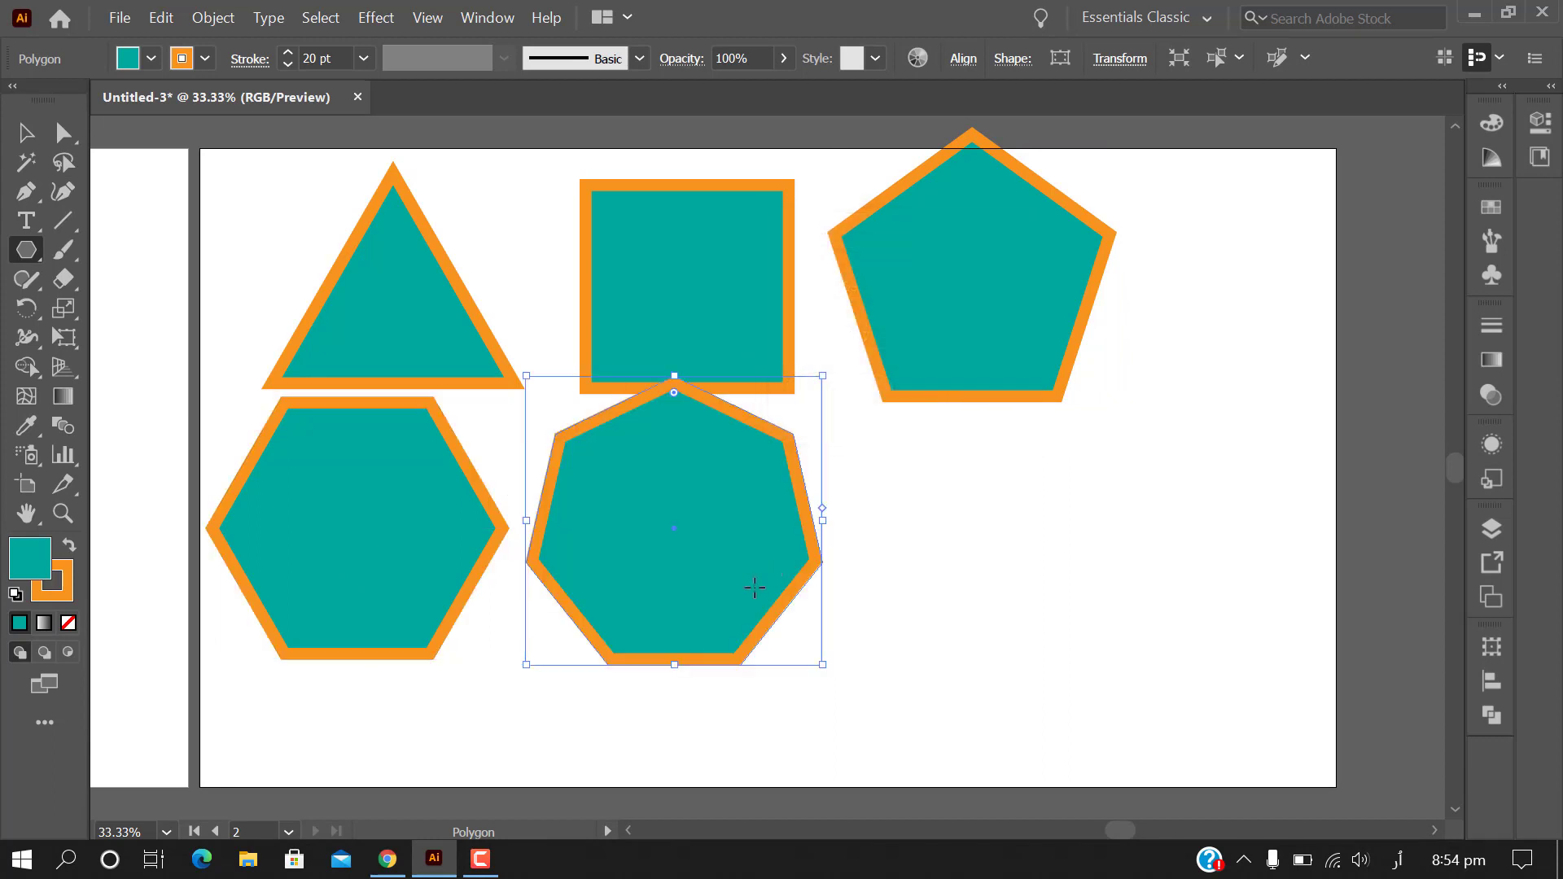
click(984, 528)
click(847, 332)
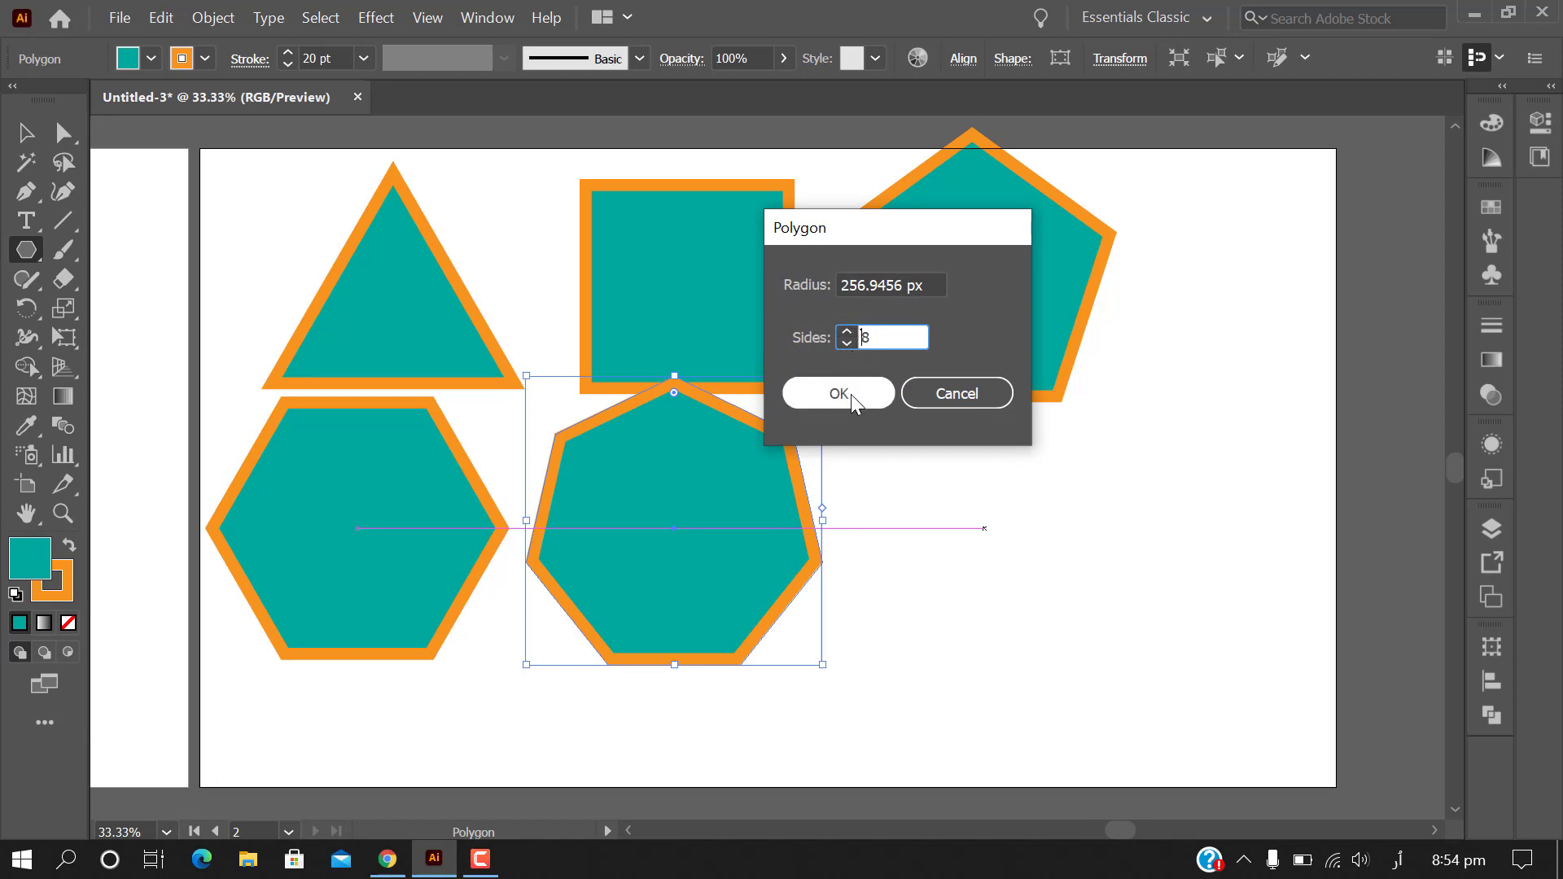
click(852, 394)
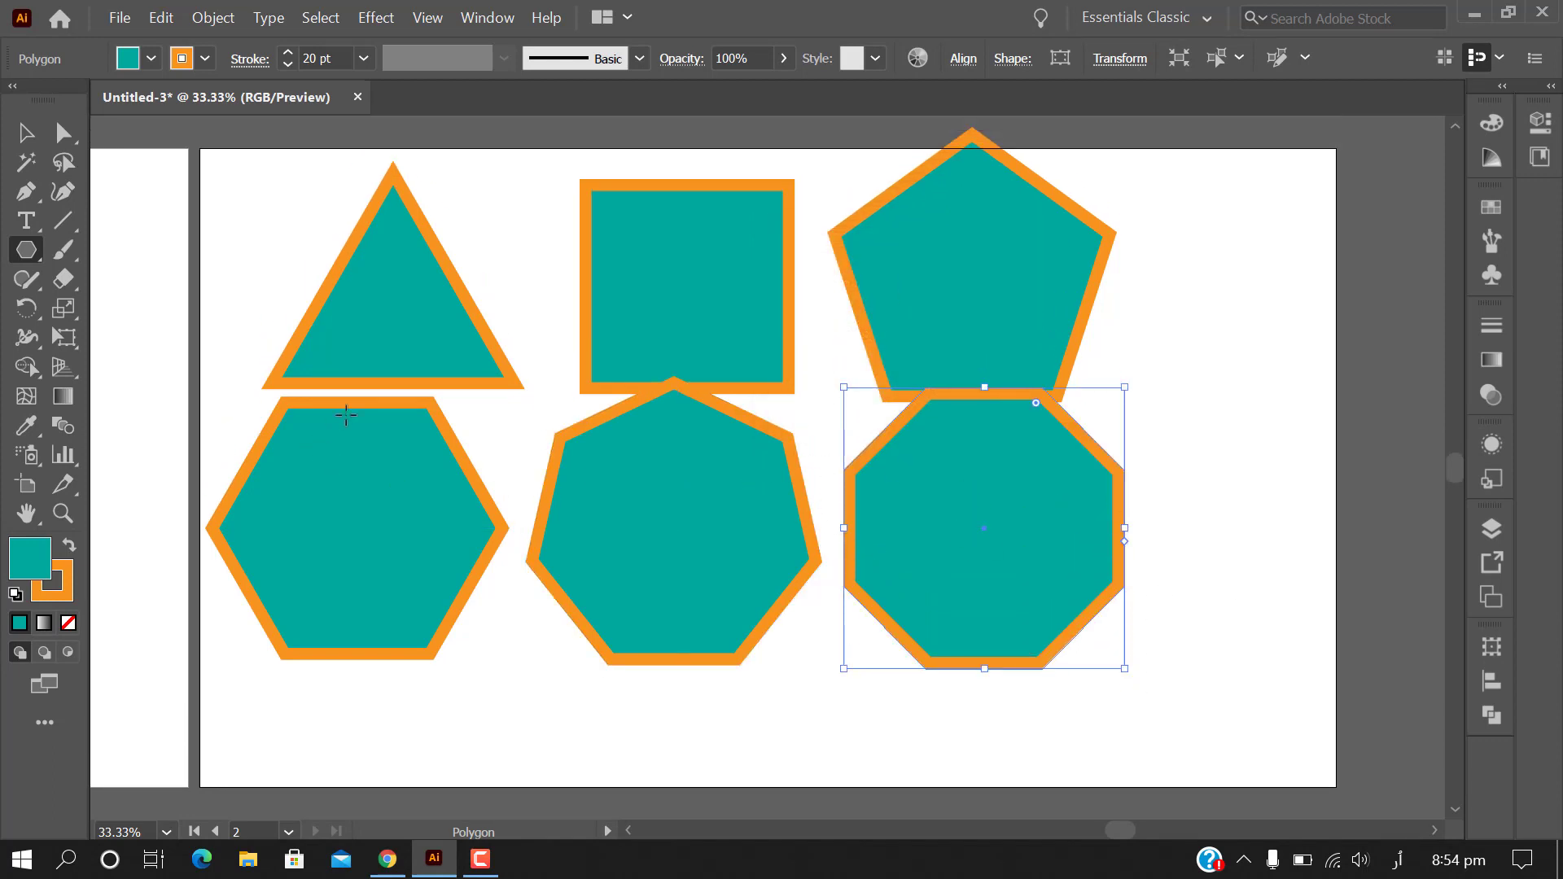
Deselect the shapes and nudge the octagon down and left
scroll(729, 475, down, 1)
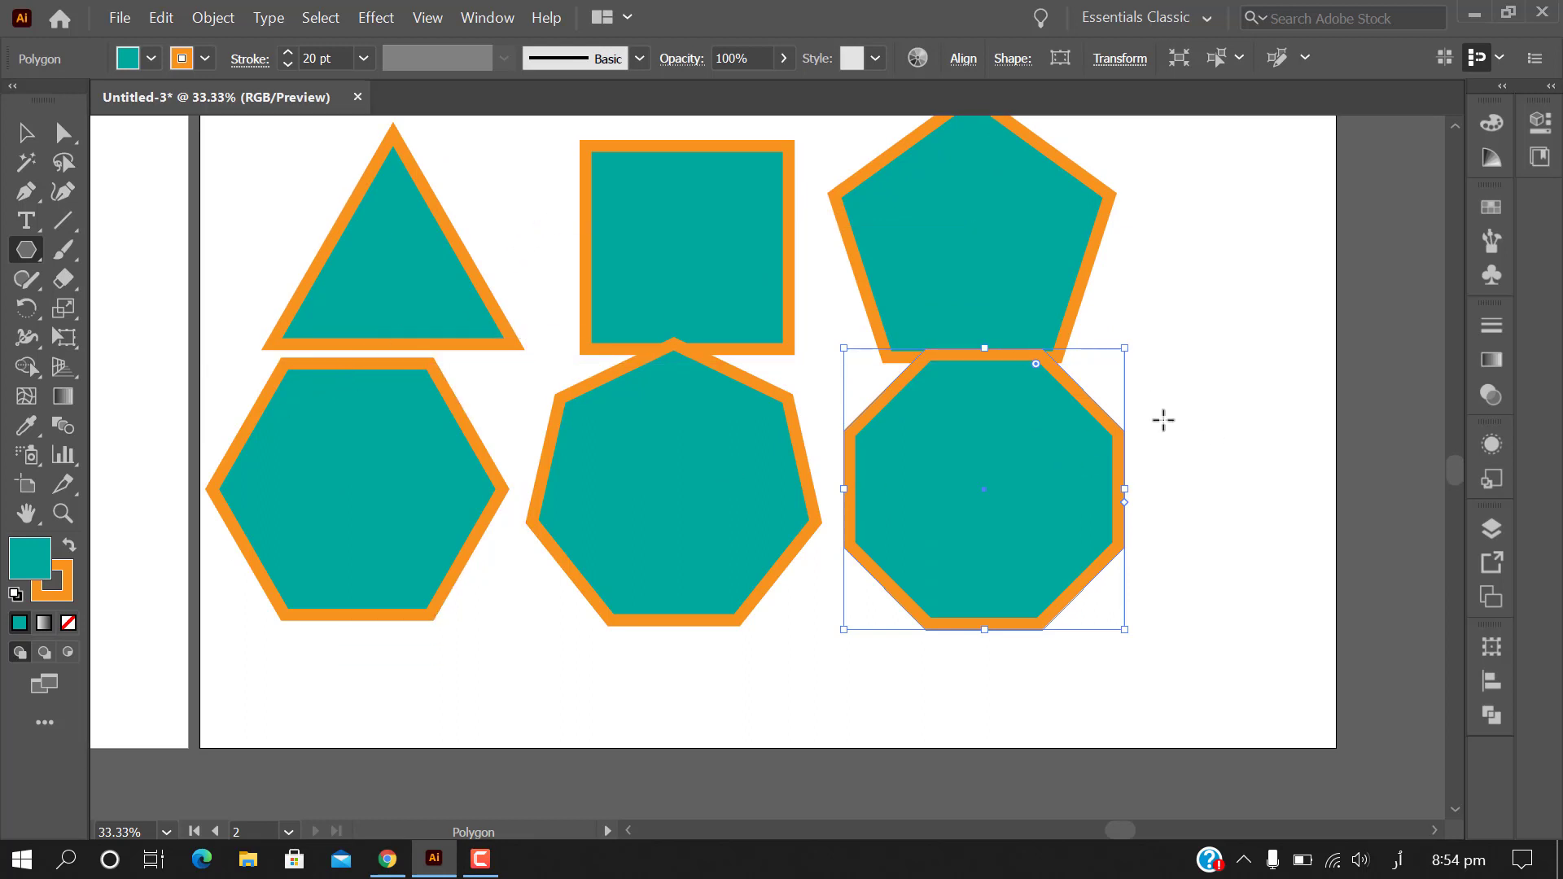
scroll(1168, 462, up, 1)
click(26, 132)
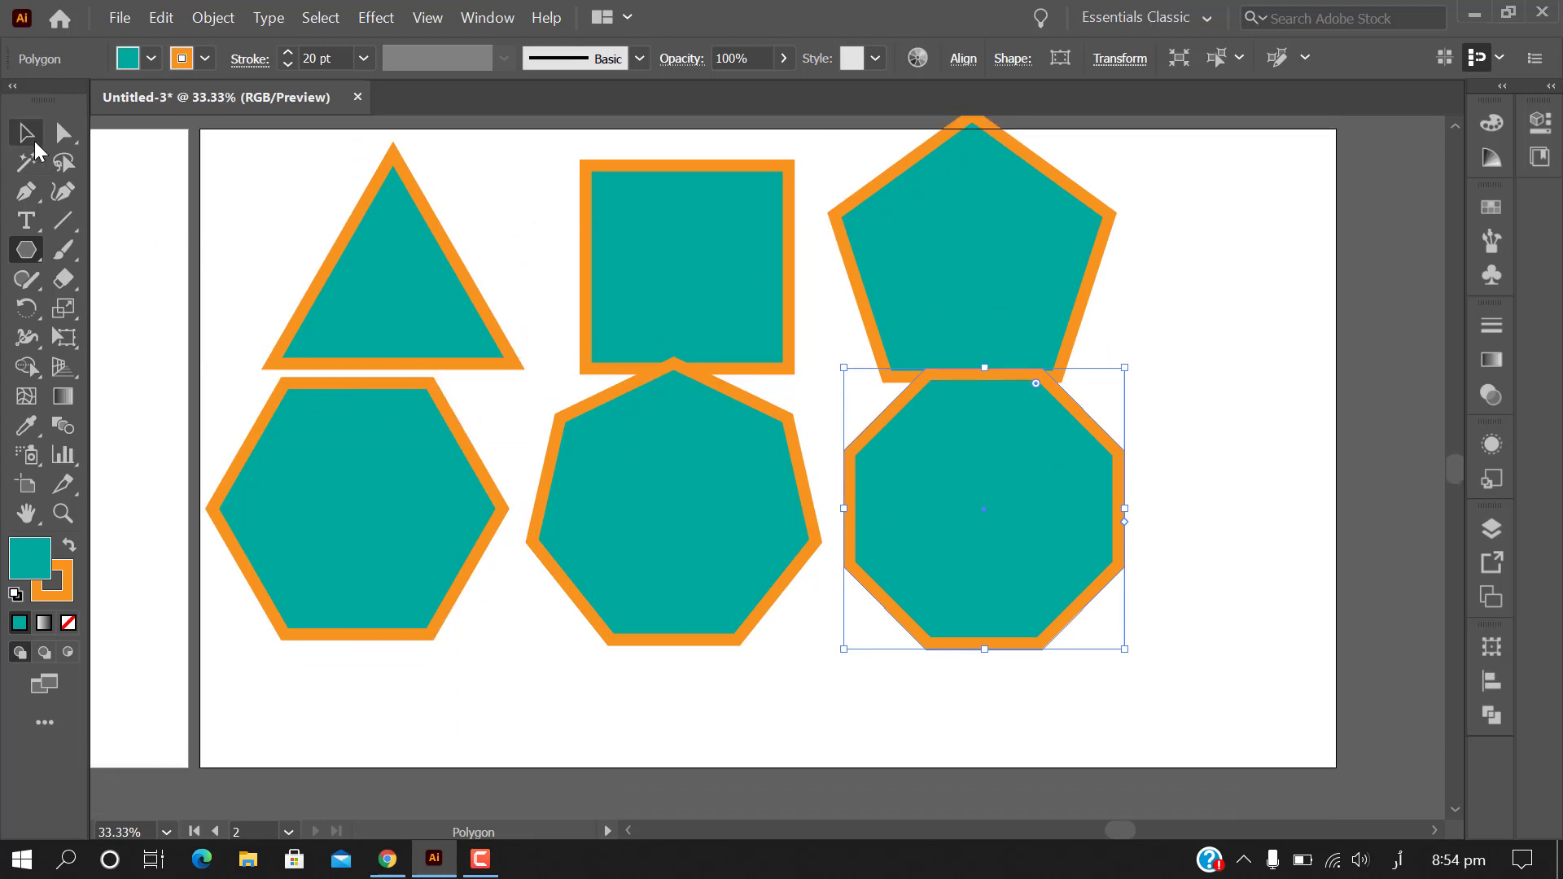
click(1082, 748)
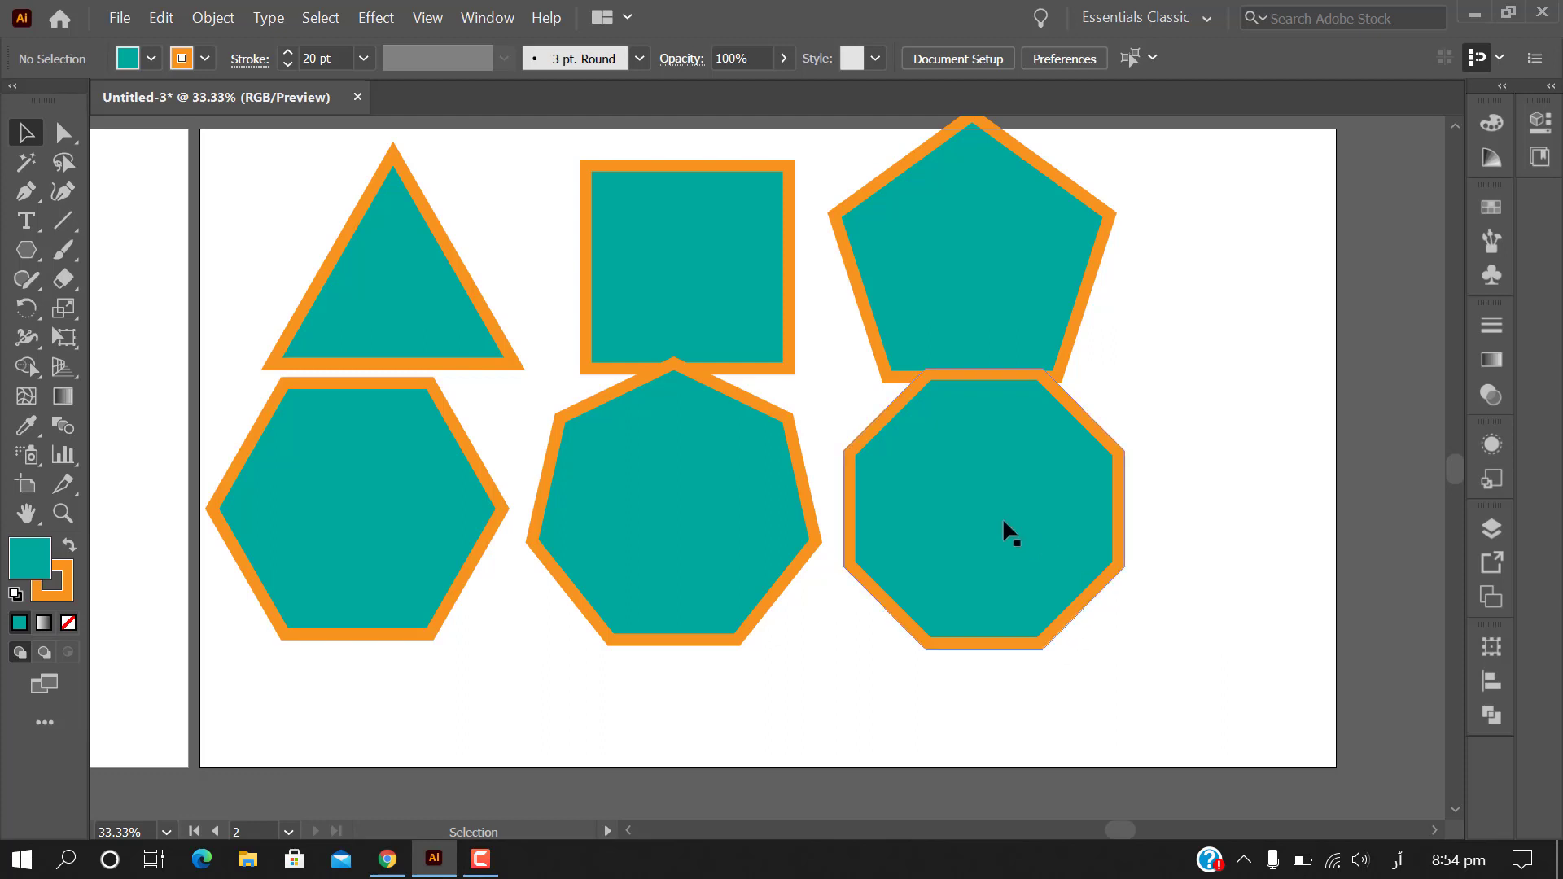
drag(1004, 522, 987, 551)
Add a smaller six-sided polygon with radius 20 at the artboard's right
click(1196, 604)
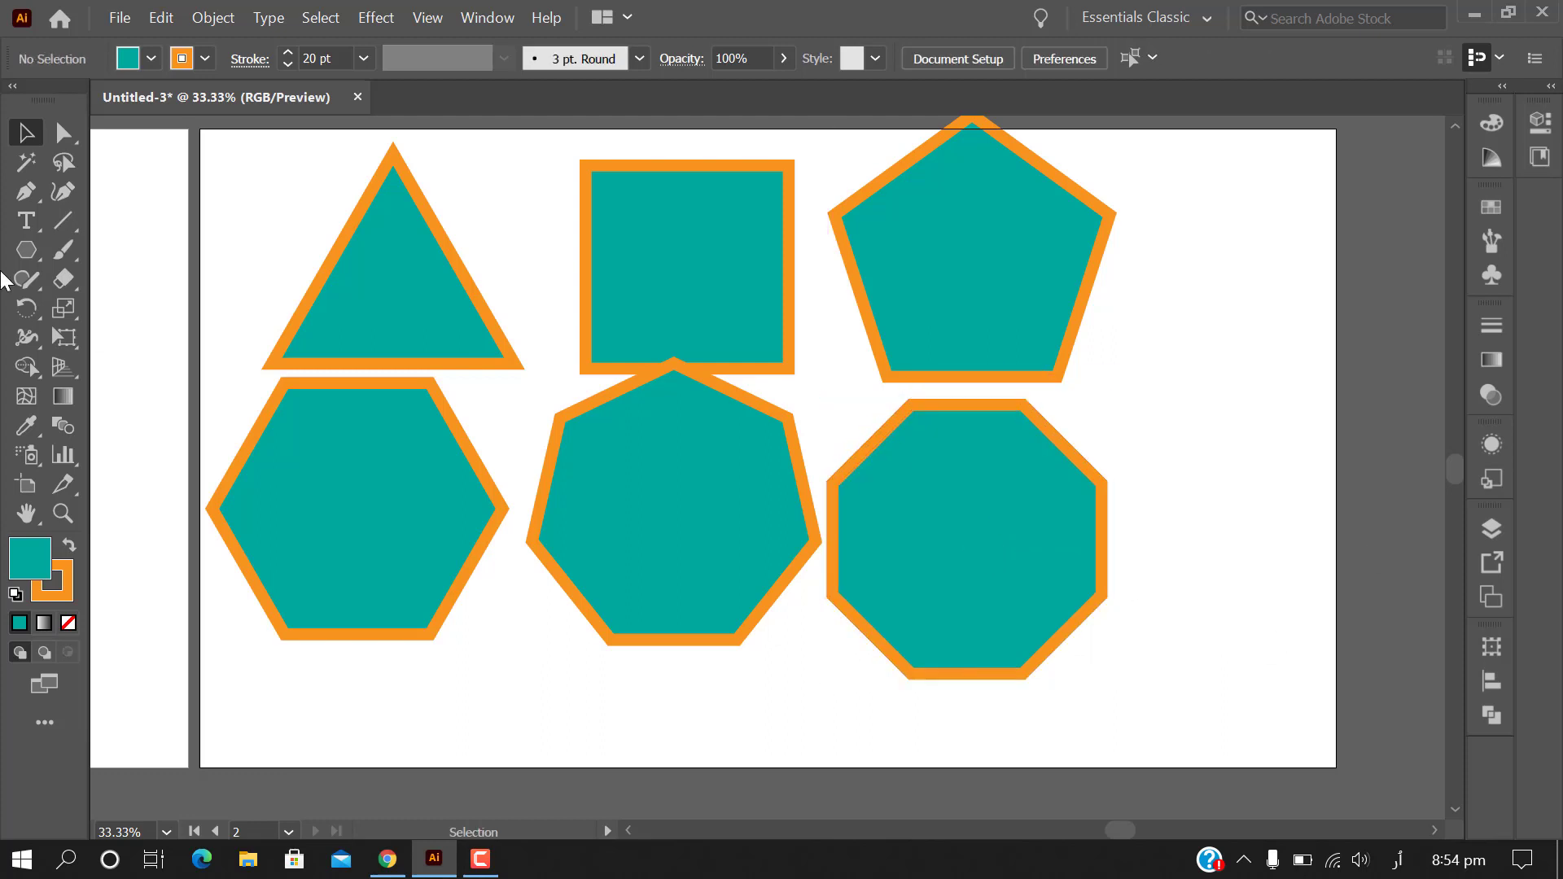
click(27, 250)
click(1214, 412)
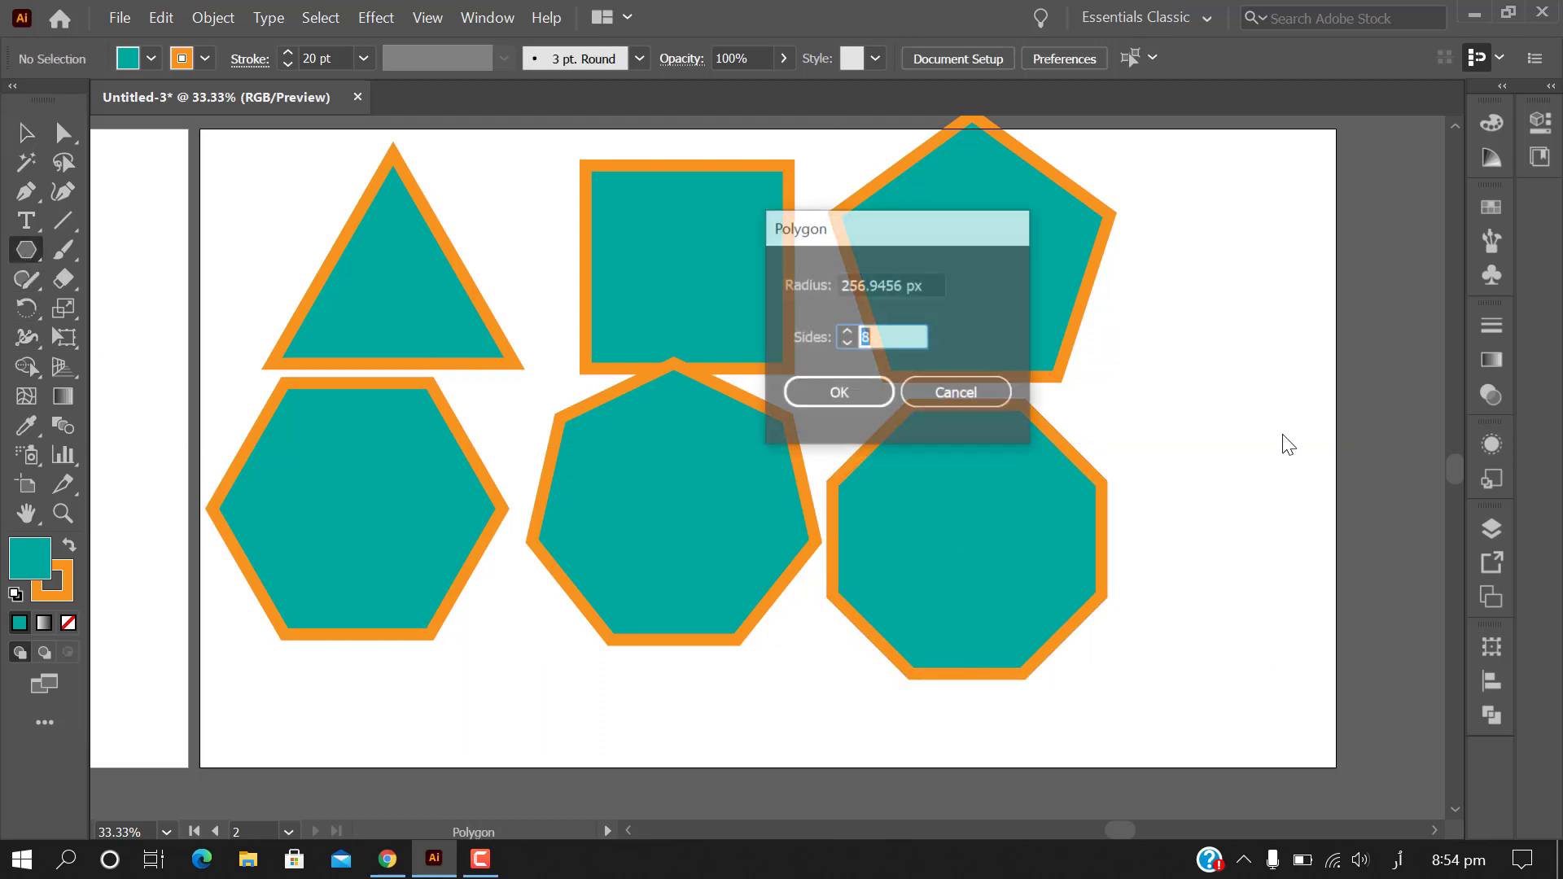
click(847, 343)
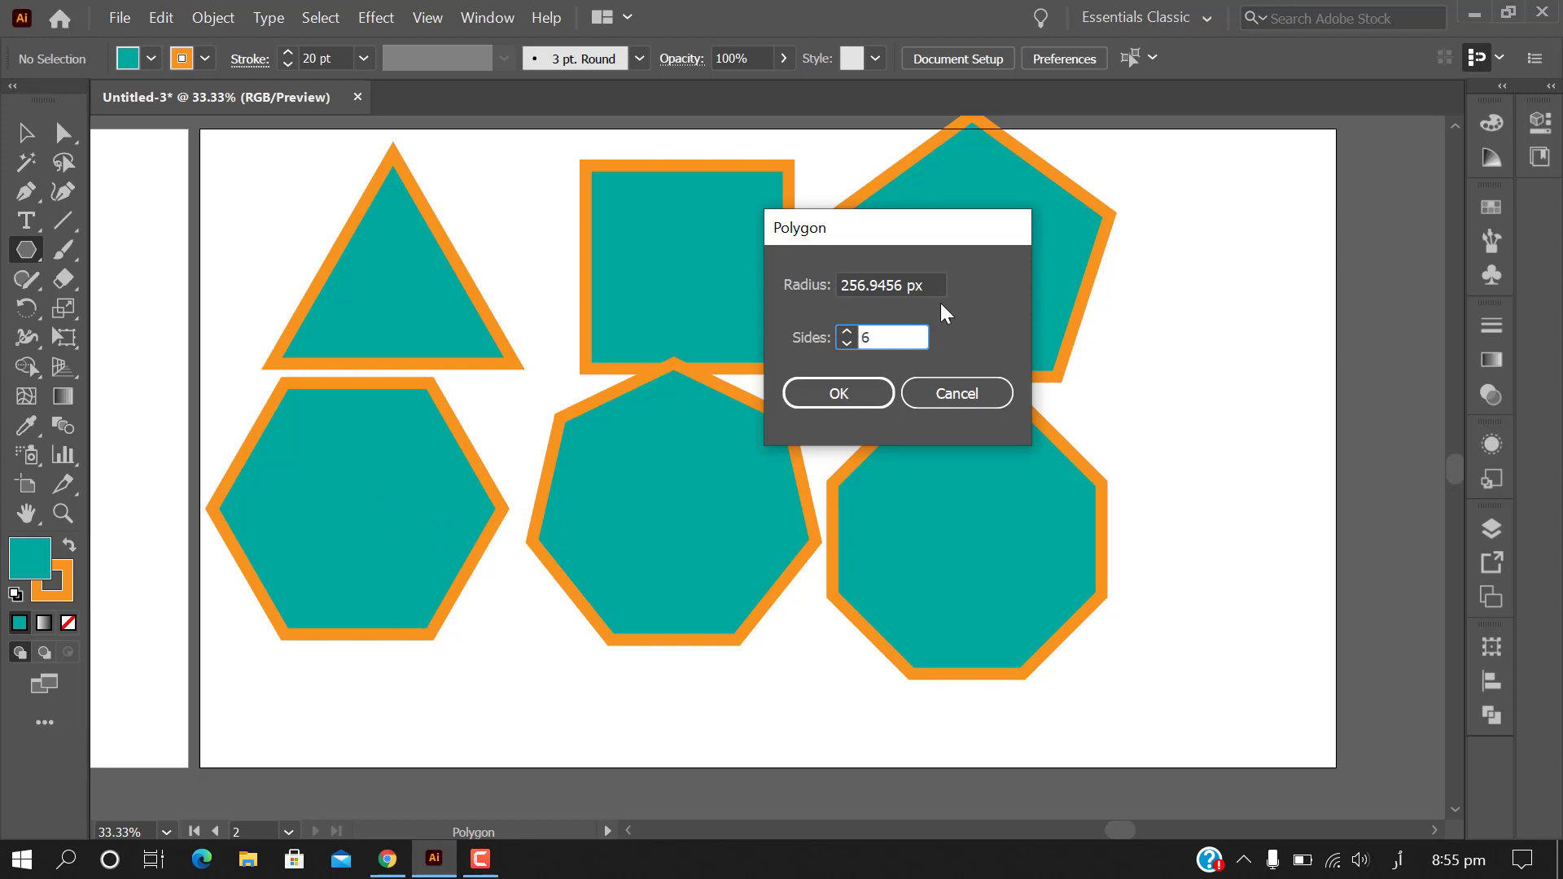
drag(937, 285, 816, 285)
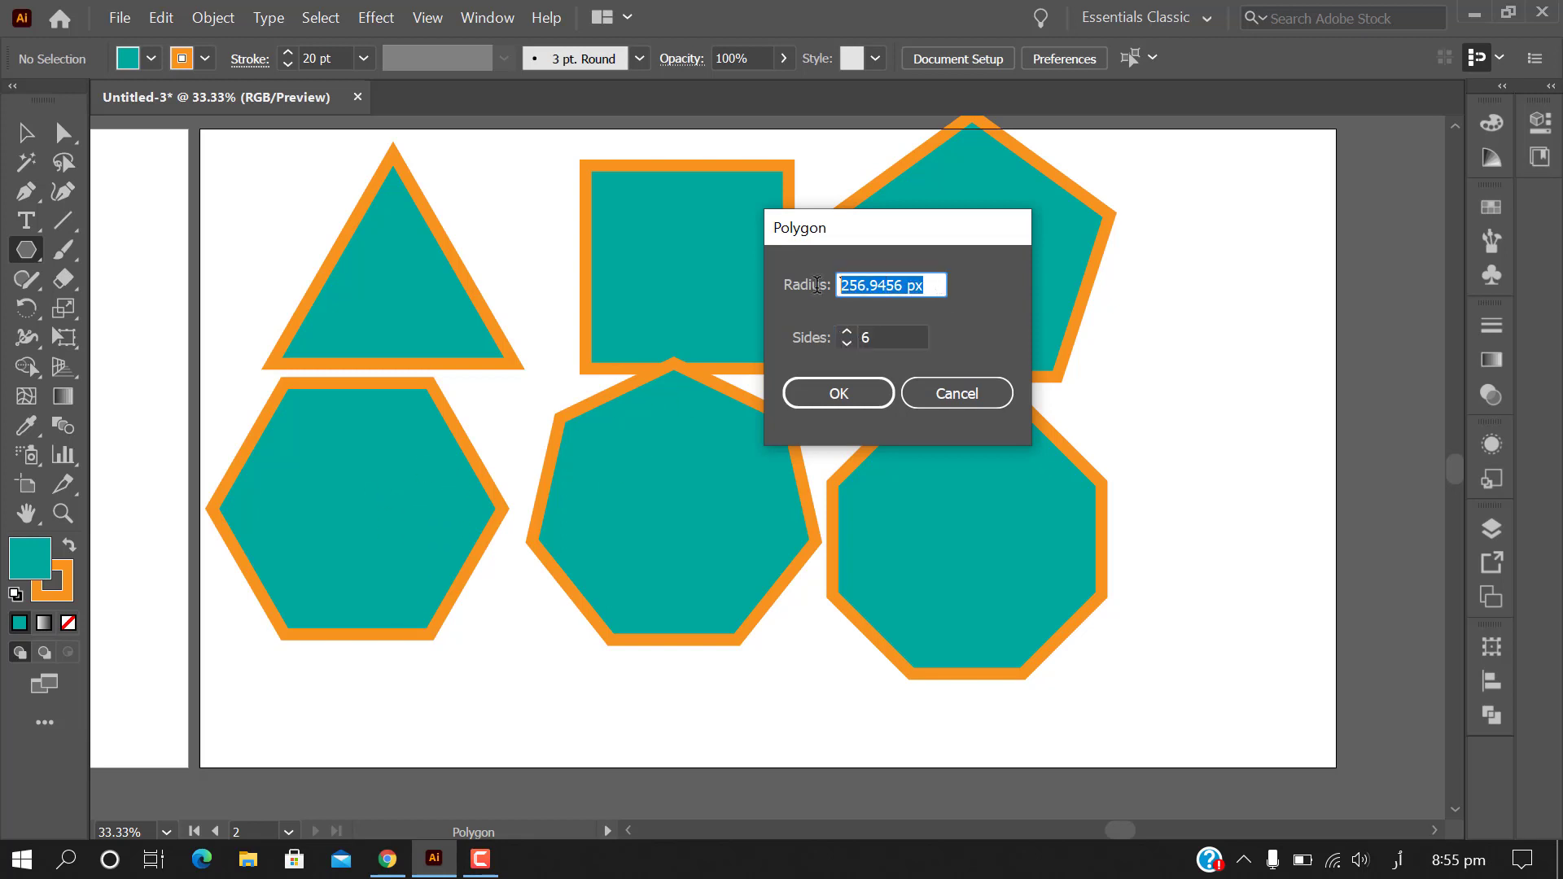
text(200)
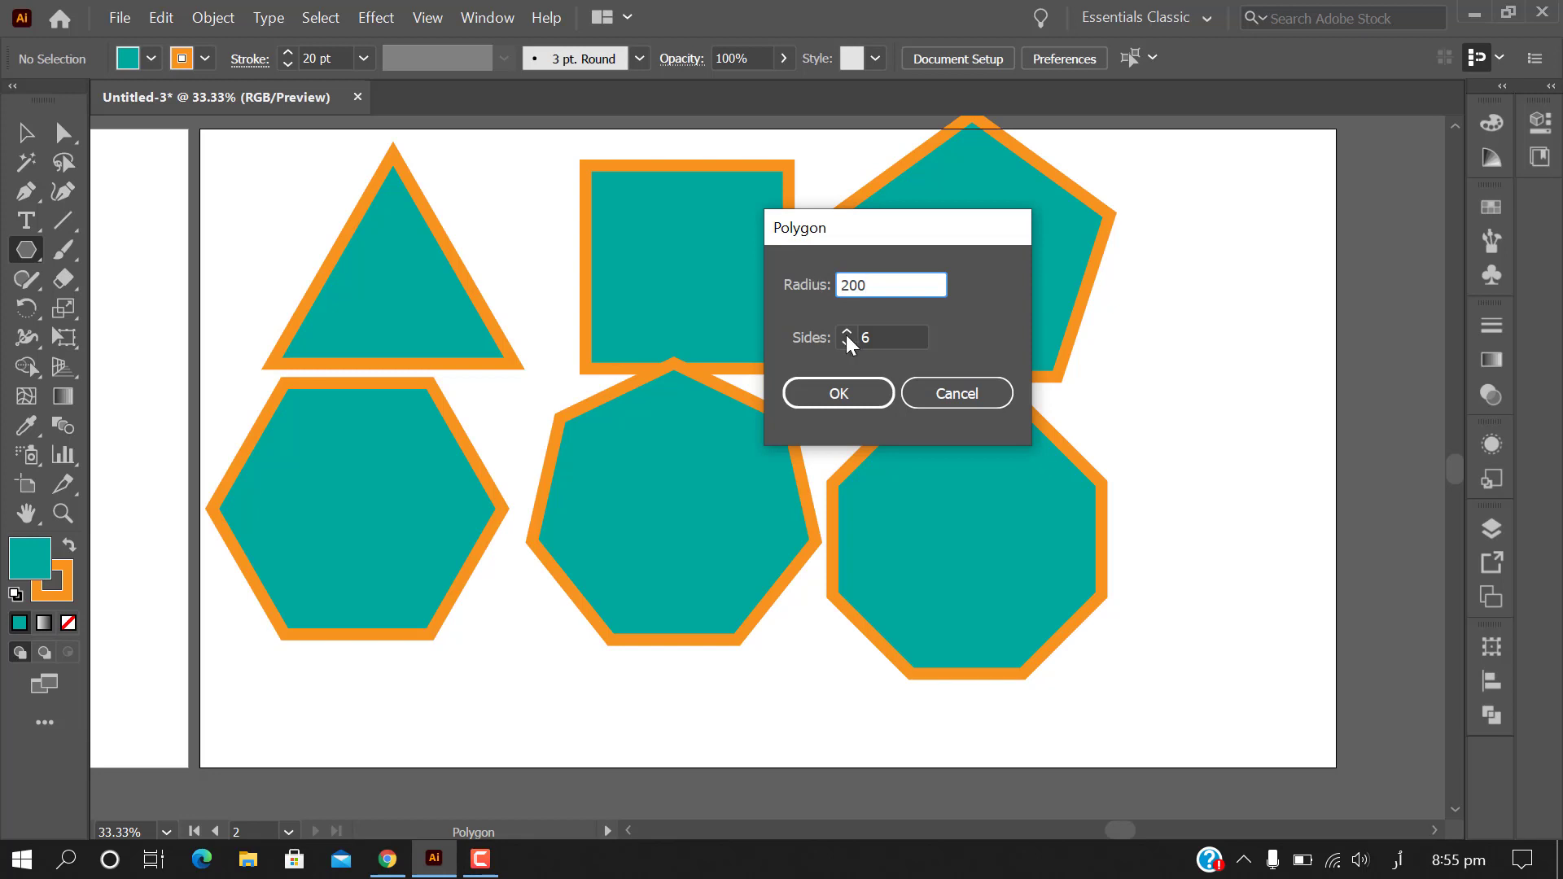
click(841, 393)
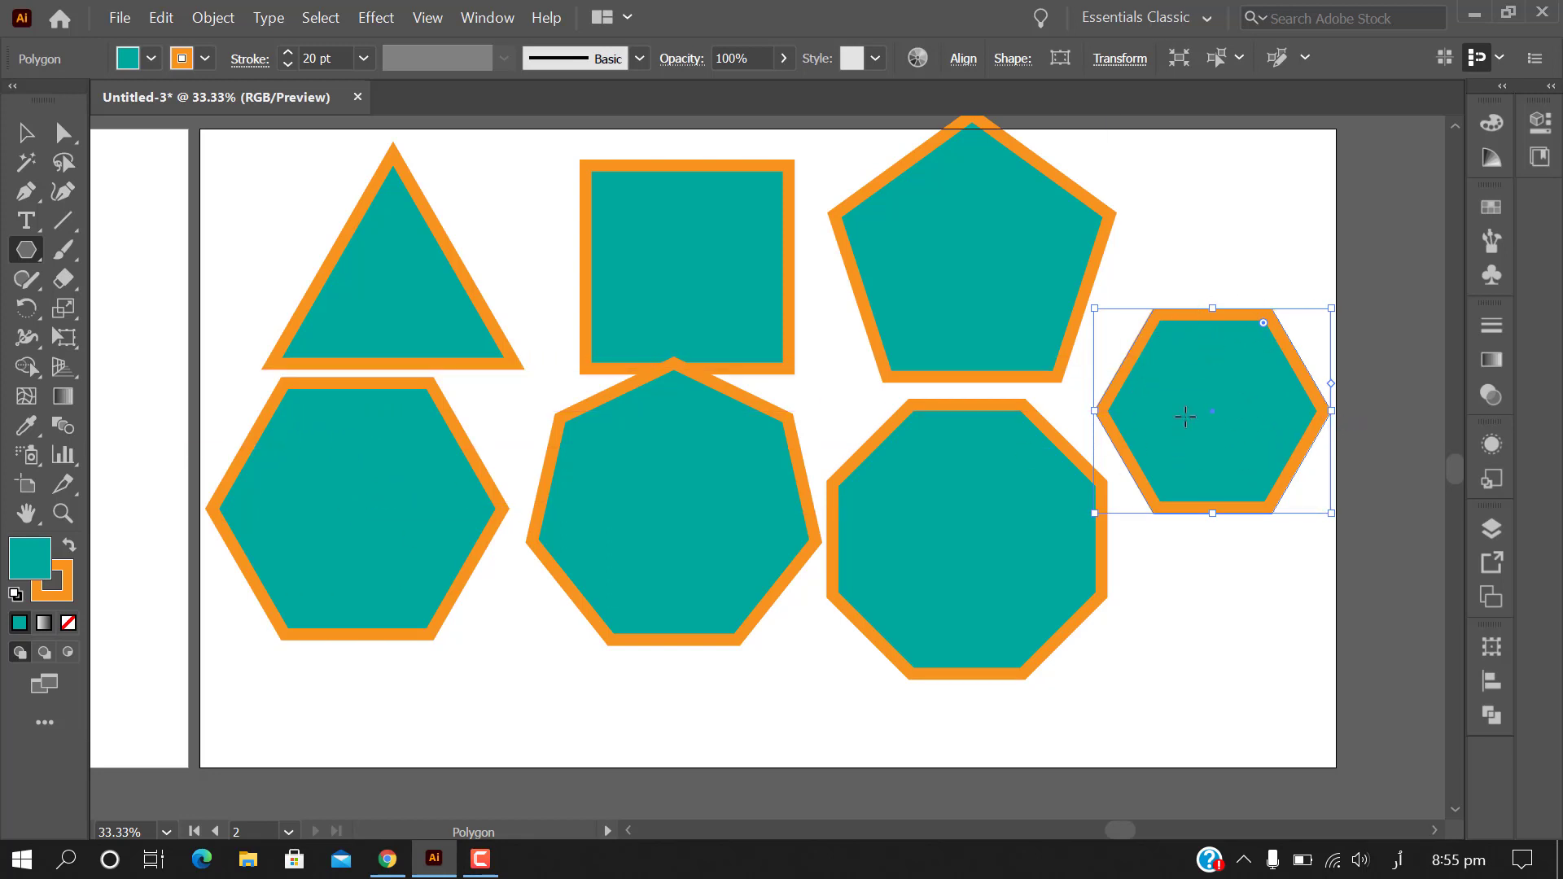
Marquee-select all seven polygons on the artboard
click(26, 133)
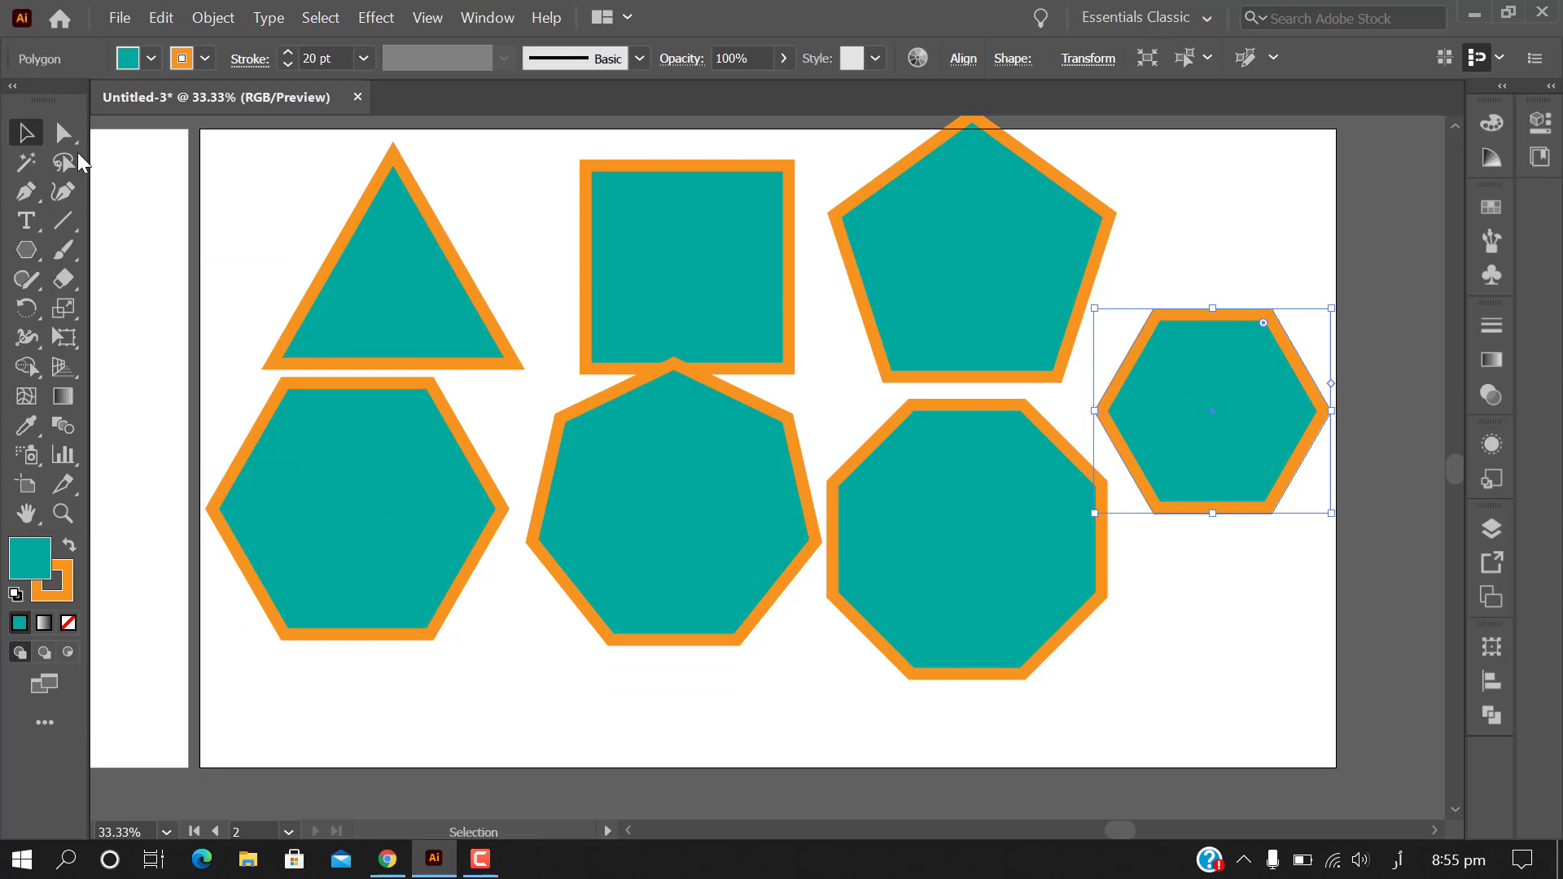
click(464, 423)
scroll(1140, 579, up, 1)
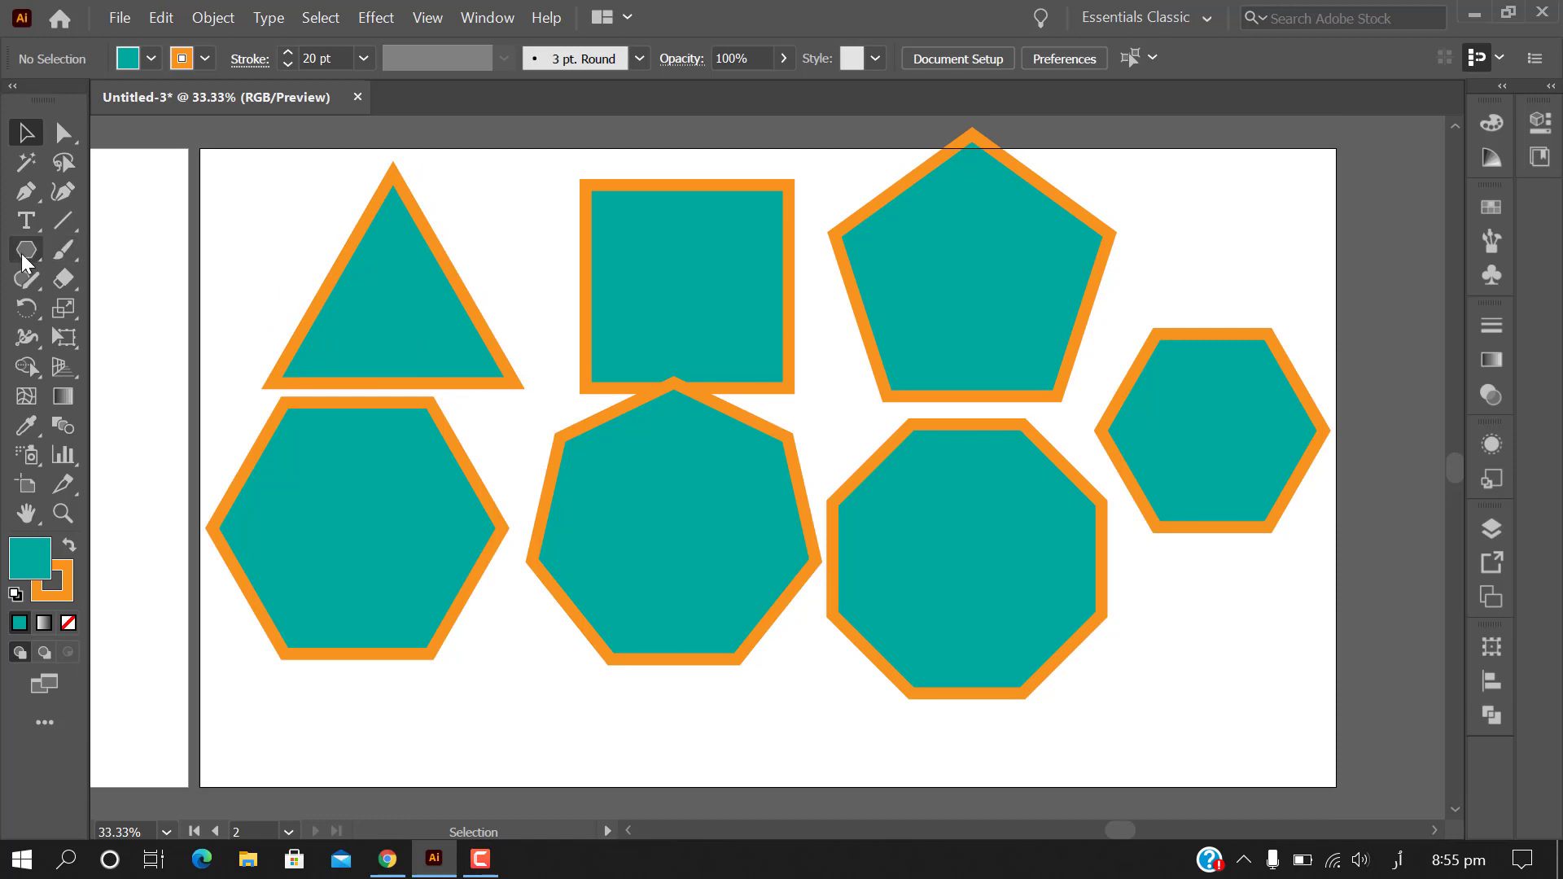
drag(27, 250, 225, 359)
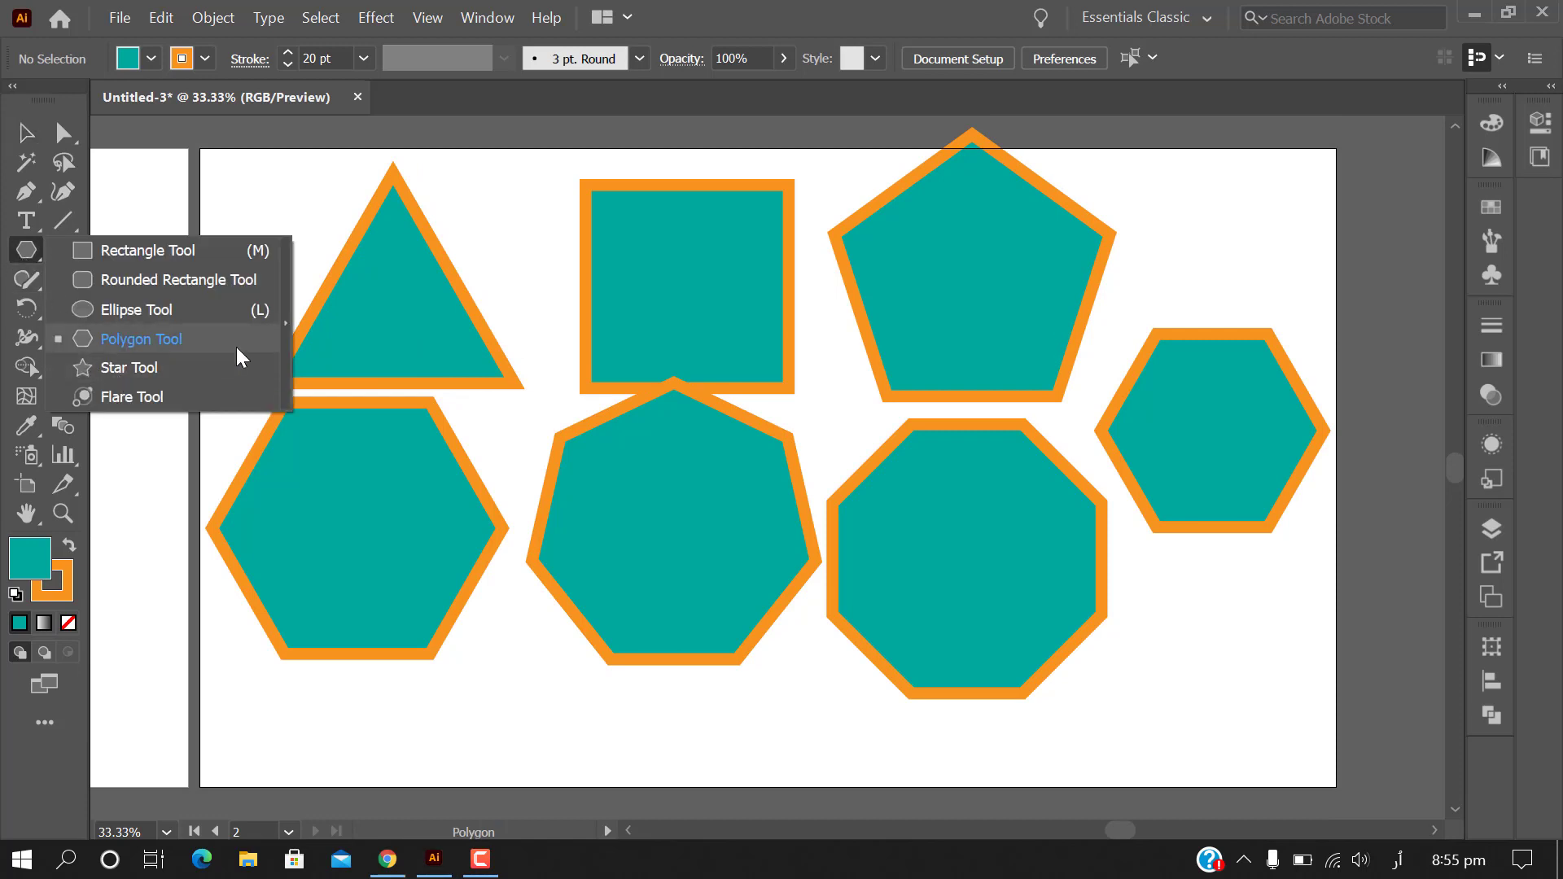
click(228, 335)
key(v)
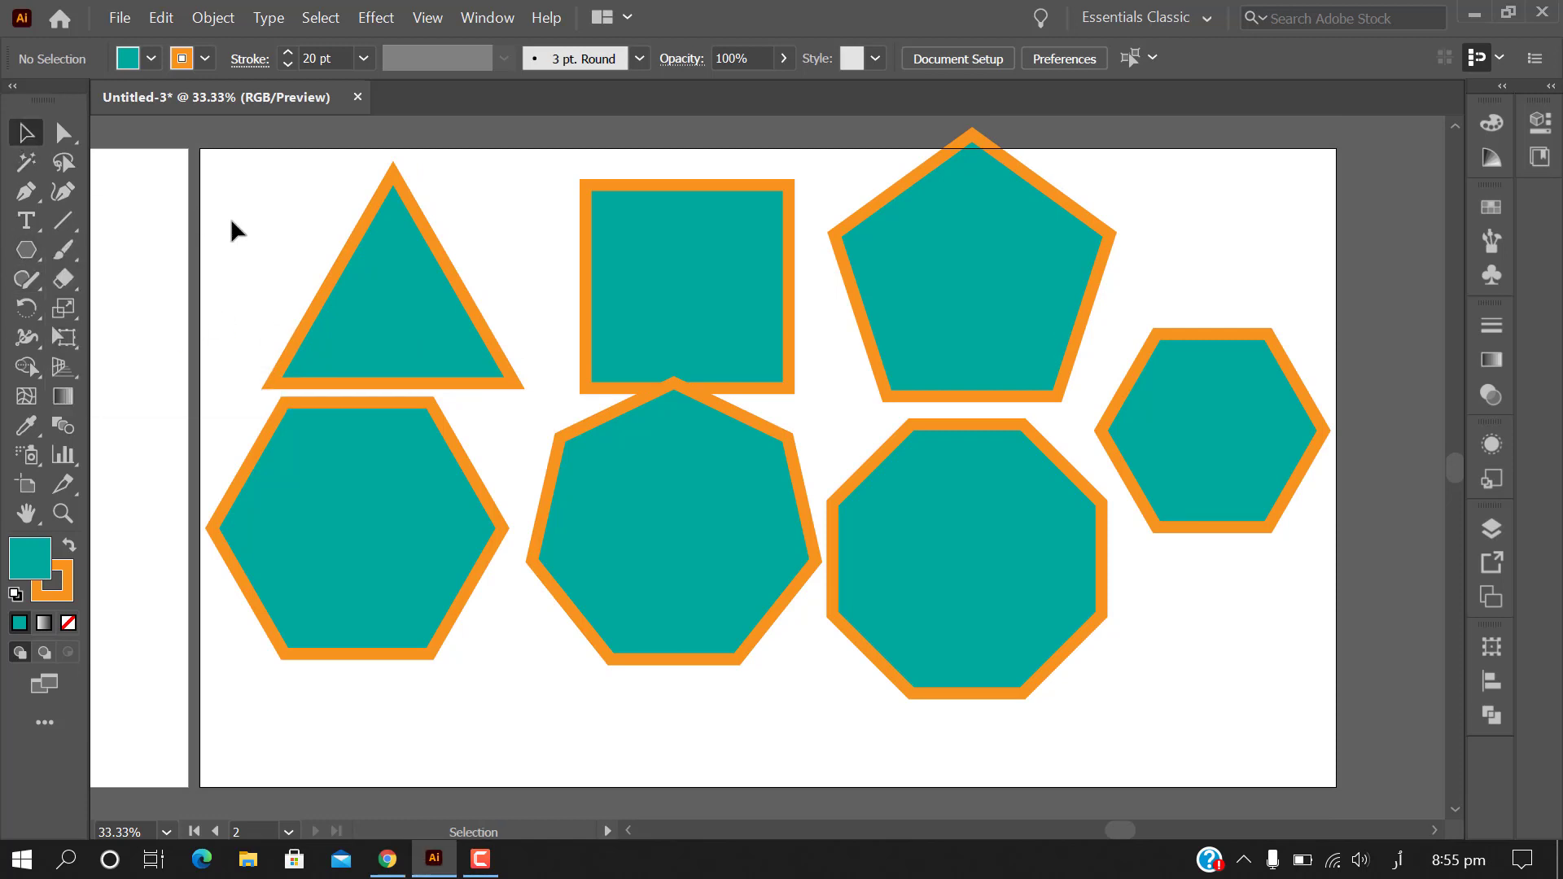
drag(221, 210, 1219, 720)
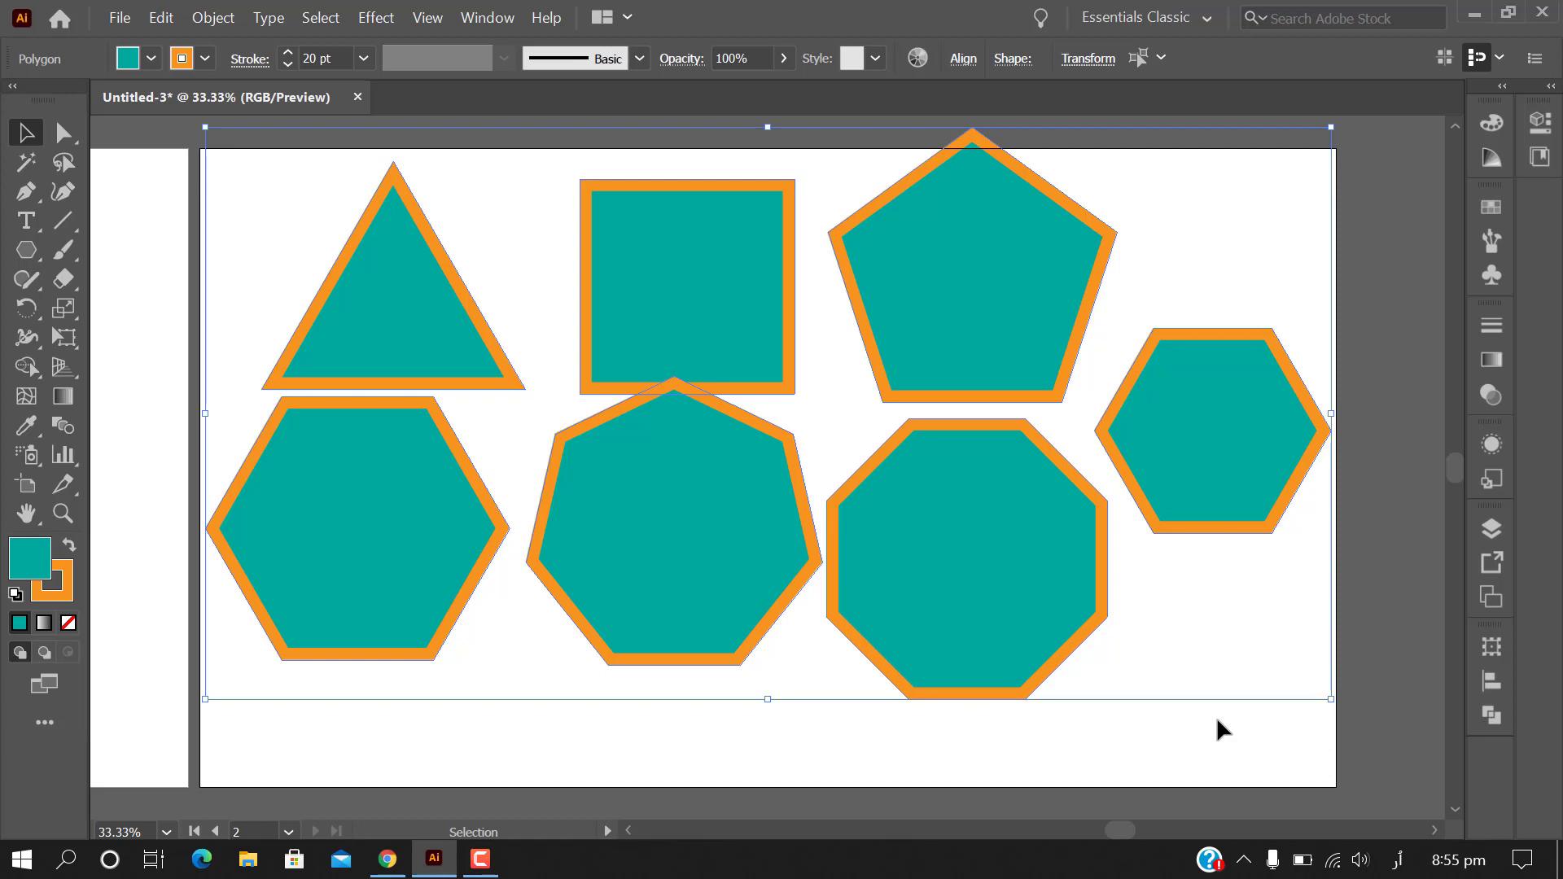
Delete all polygons and create a six-sided hexagon of 200 px radius
key(Delete)
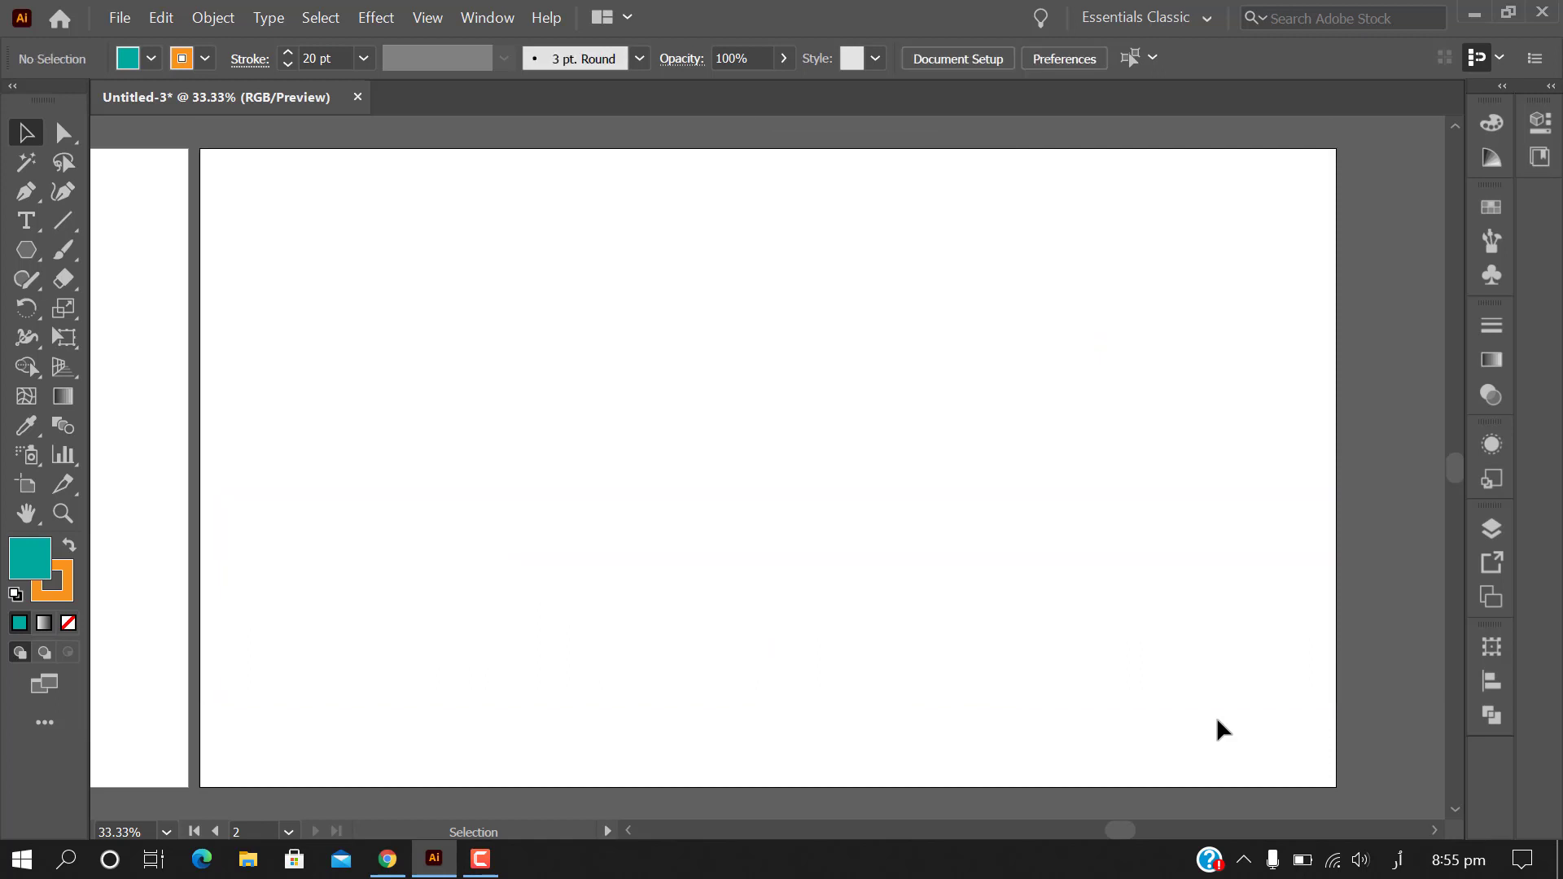
click(26, 251)
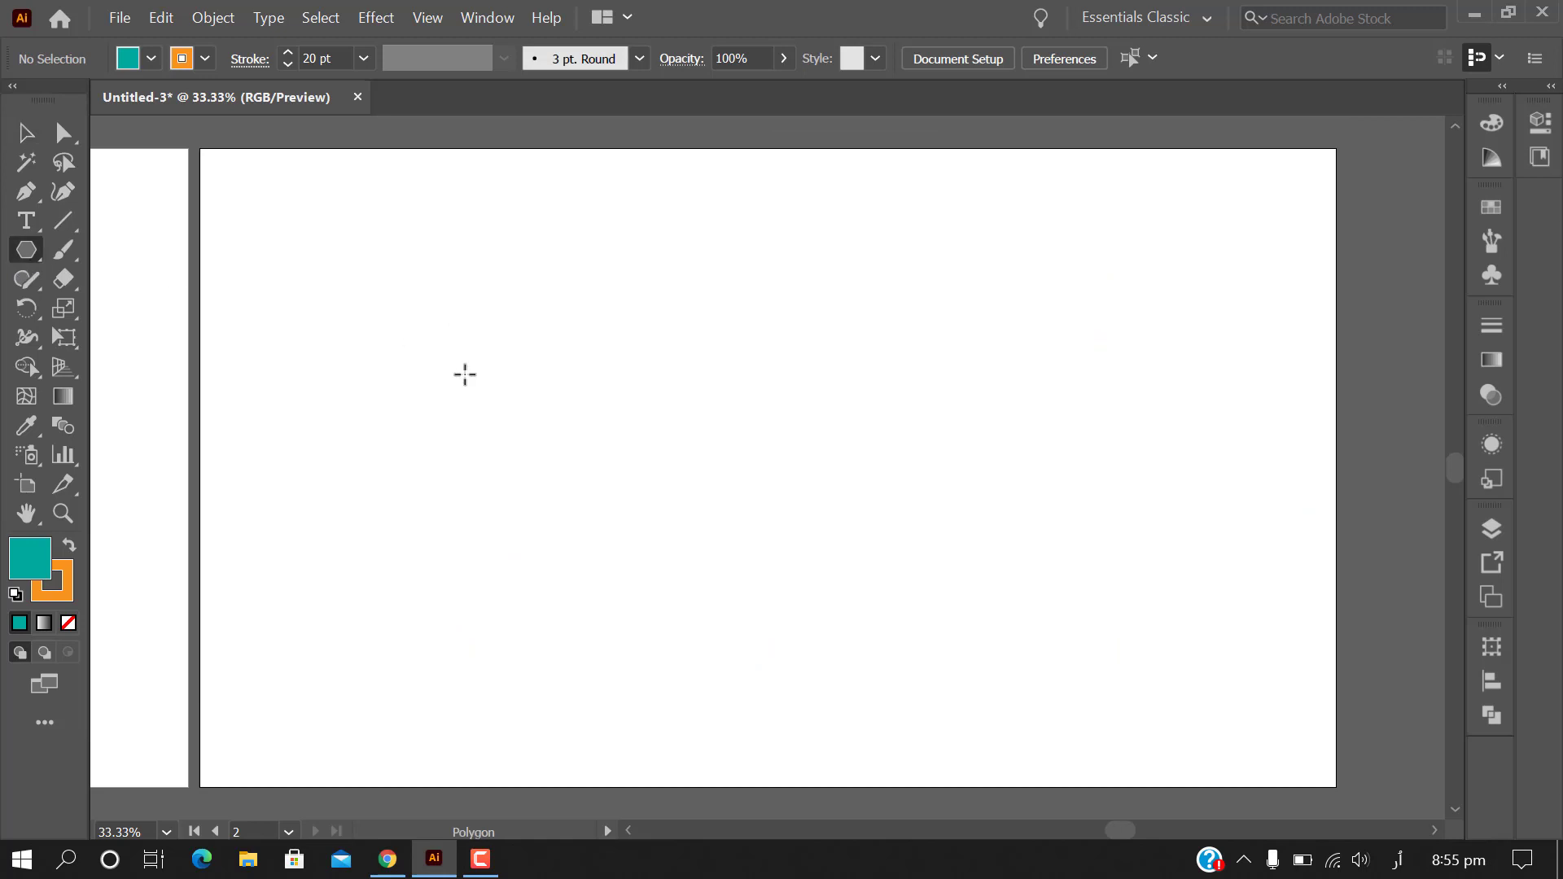
click(492, 300)
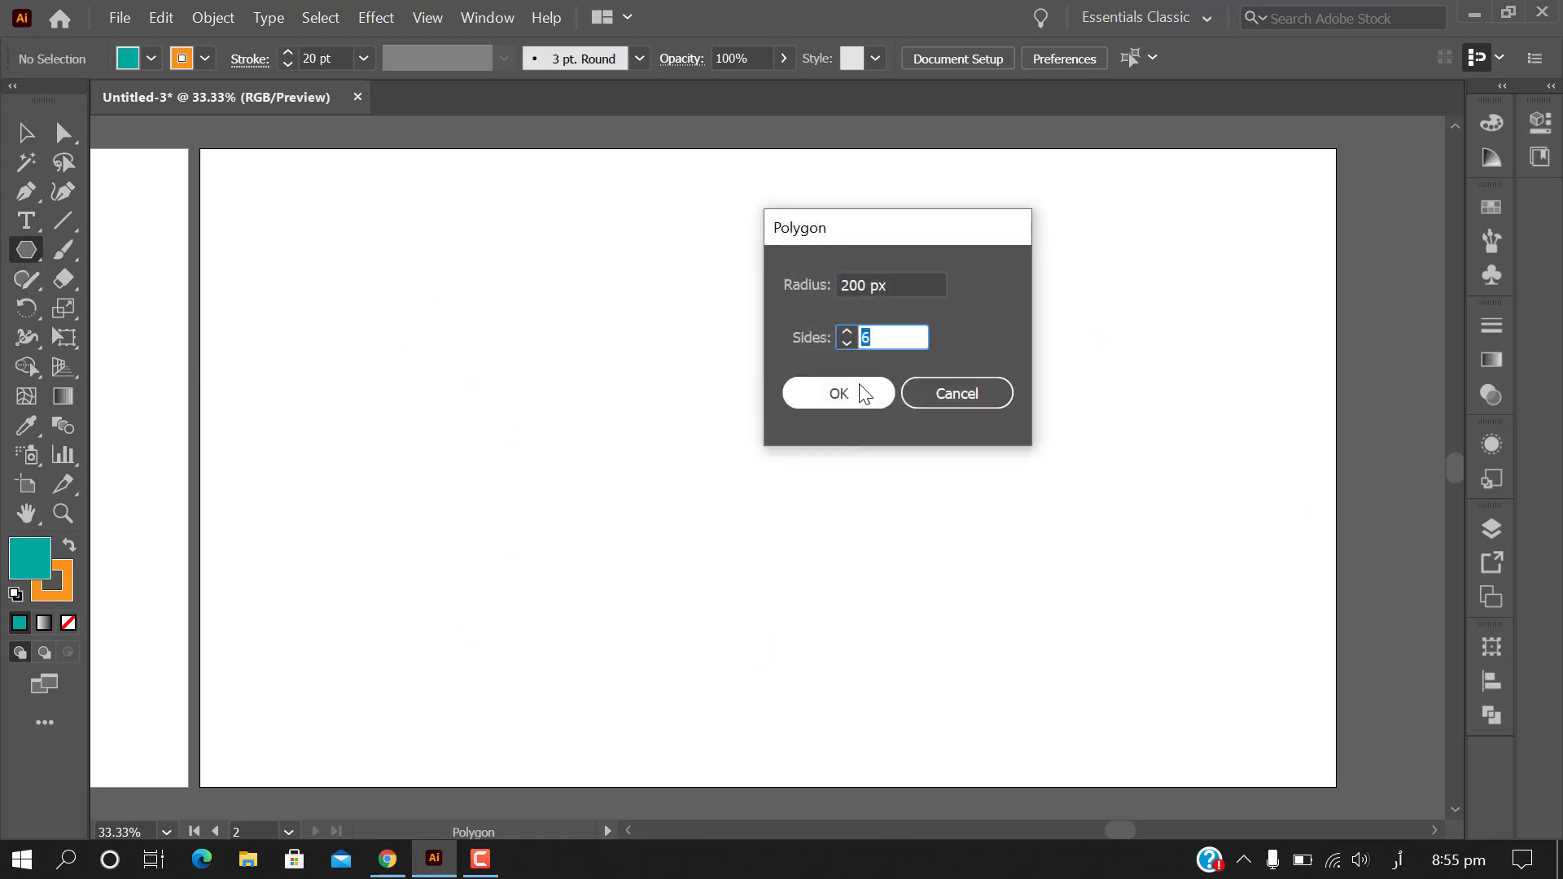
click(855, 398)
mouse_move(684, 516)
mouse_down()
mouse_move(615, 408)
mouse_move(670, 455)
mouse_up()
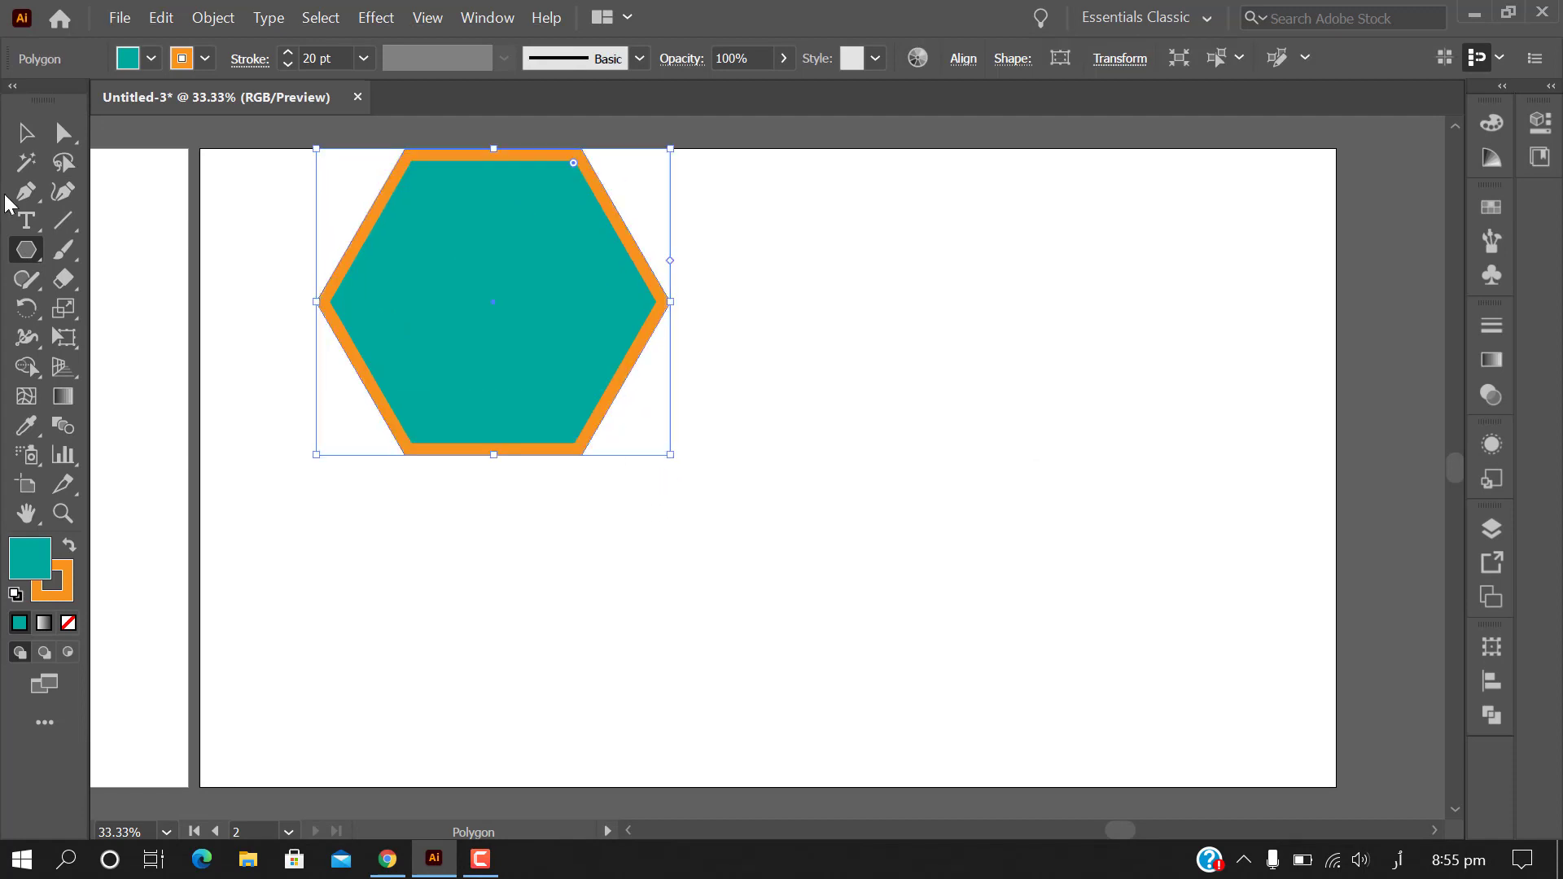
click(26, 132)
drag(491, 306, 484, 368)
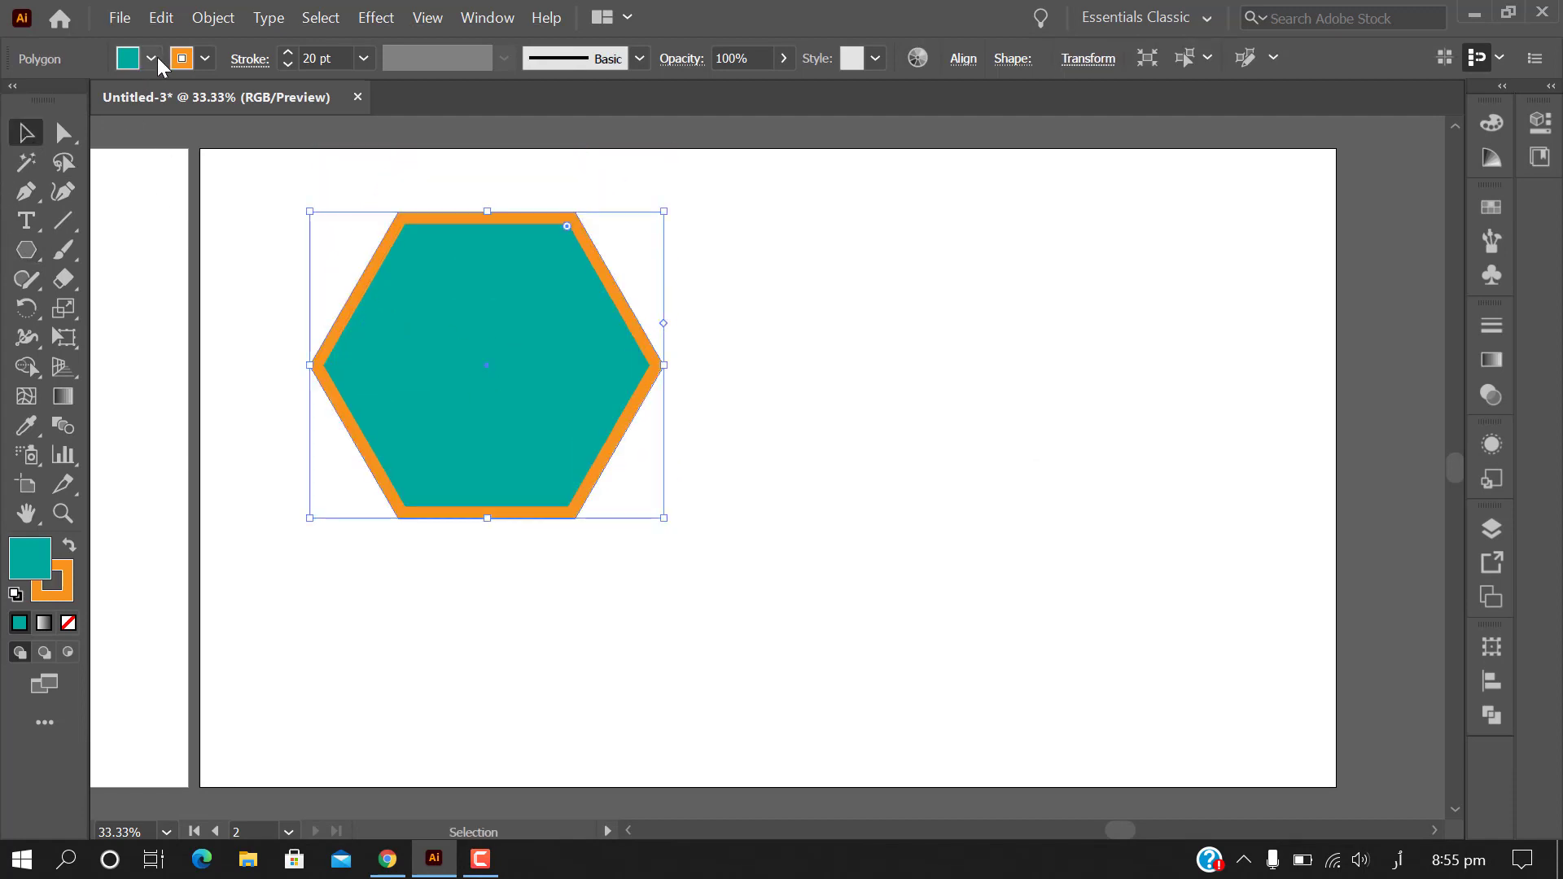
Fill the hexagon sky blue, remove its outline, and shrink it slightly
click(151, 57)
click(170, 116)
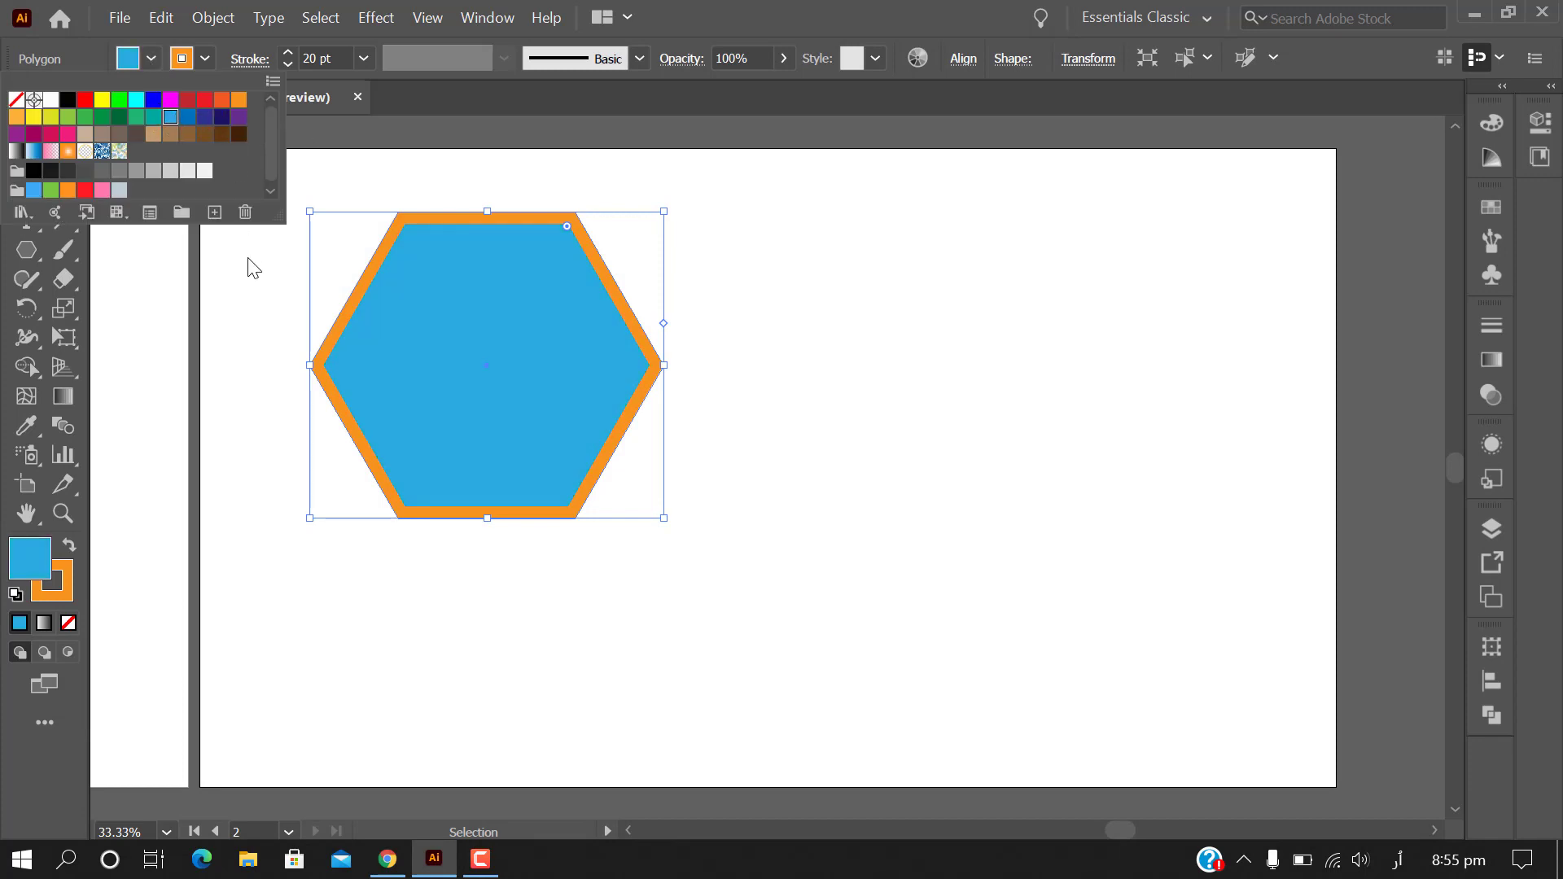
click(253, 112)
click(204, 65)
click(16, 100)
click(814, 521)
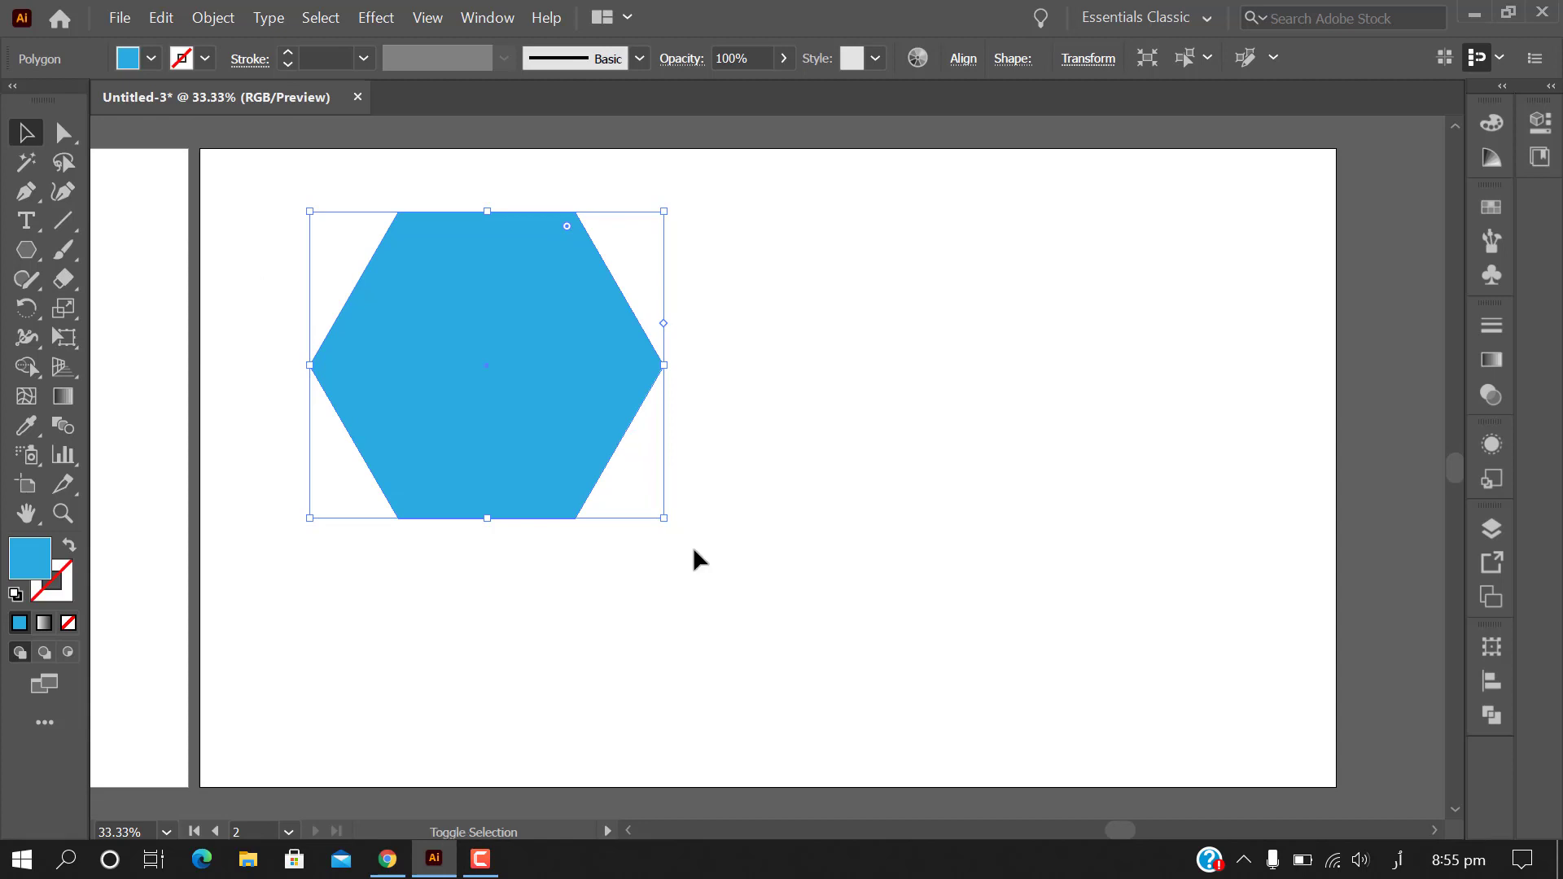
drag(668, 525, 614, 478)
Alt-drag copies of the blue hexagon into a seven-hexagon honeycomb
click(833, 487)
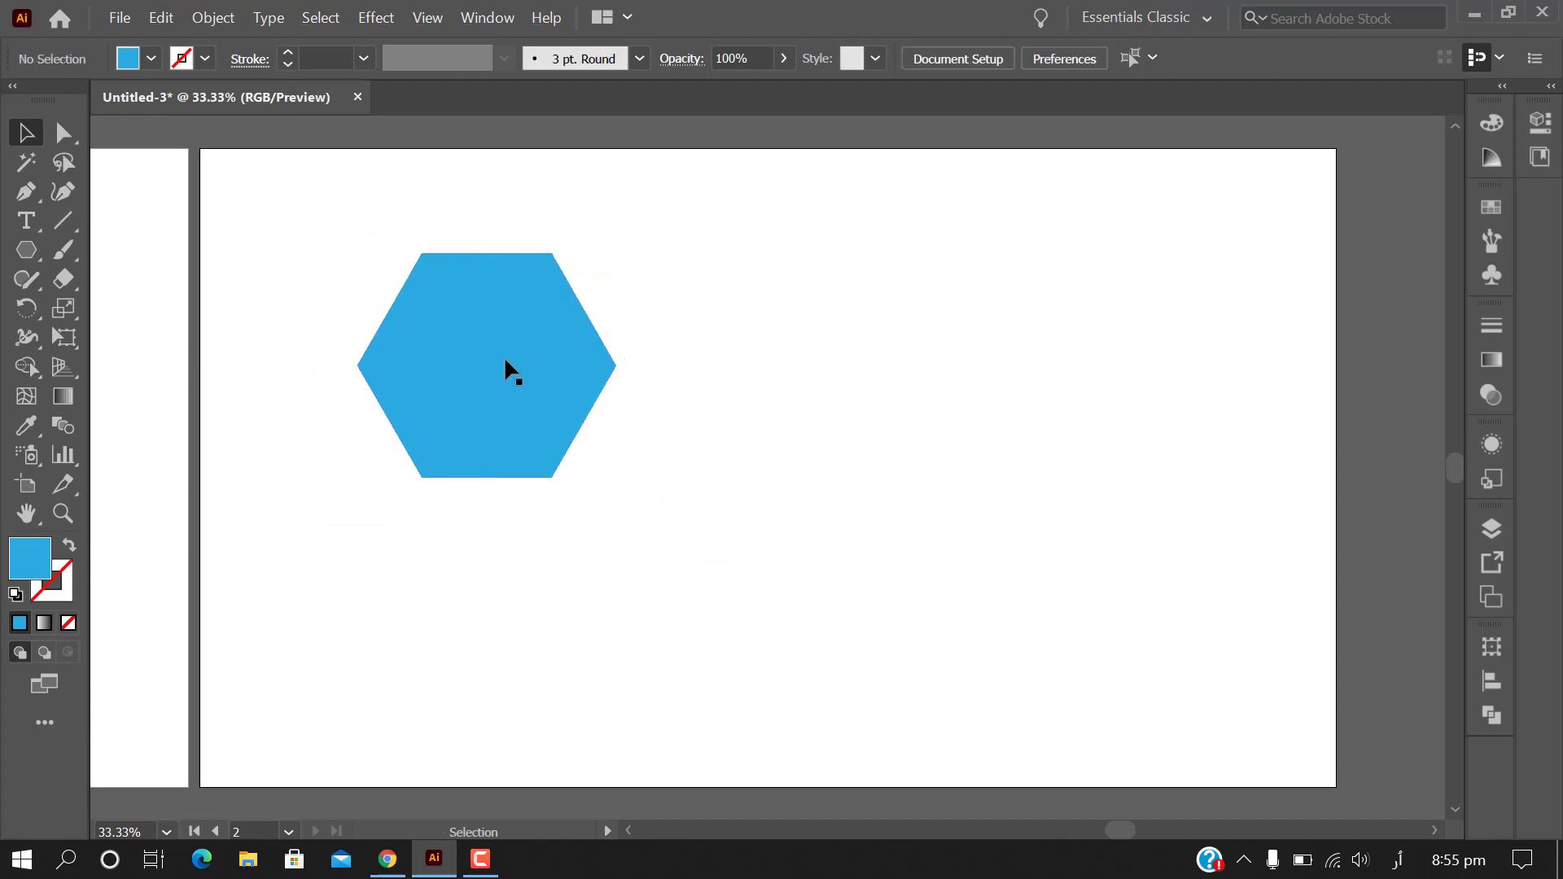
mouse_move(503, 359)
mouse_down()
mouse_move(445, 308)
mouse_move(691, 442)
mouse_move(694, 465)
mouse_move(656, 249)
mouse_up()
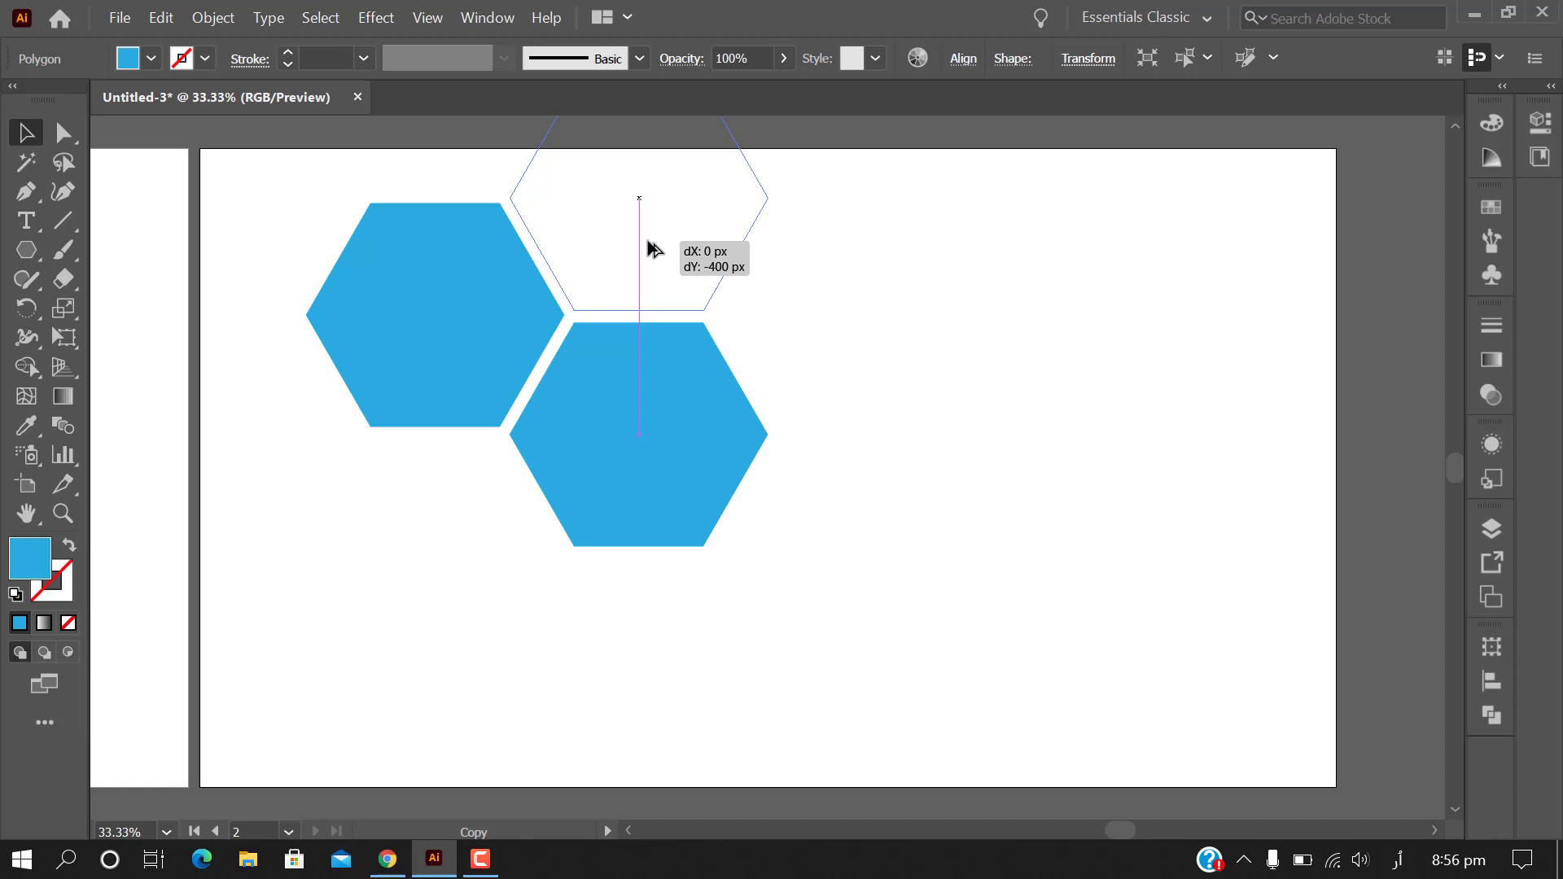
drag(655, 249, 656, 248)
mouse_move(631, 470)
mouse_down()
mouse_move(857, 370)
mouse_move(837, 359)
mouse_move(877, 627)
mouse_move(865, 627)
mouse_move(1040, 513)
mouse_move(1022, 498)
mouse_move(1127, 334)
mouse_move(1062, 280)
mouse_move(1024, 272)
mouse_up()
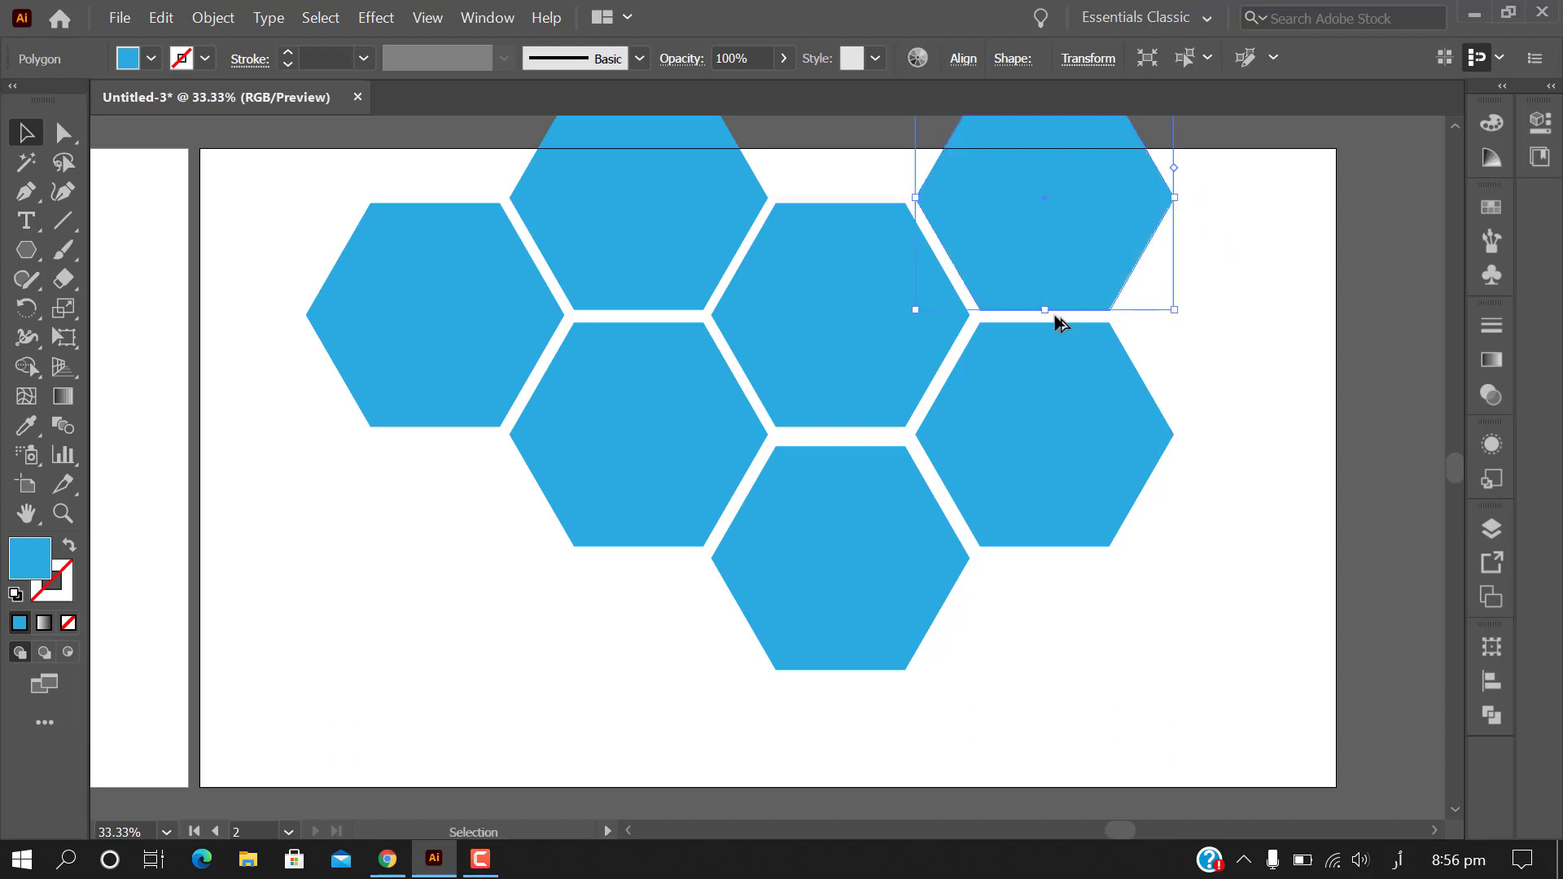
click(1147, 657)
Select all the hexagons and move the honeycomb down on the artboard
scroll(407, 195, down, 1)
drag(364, 141, 1242, 671)
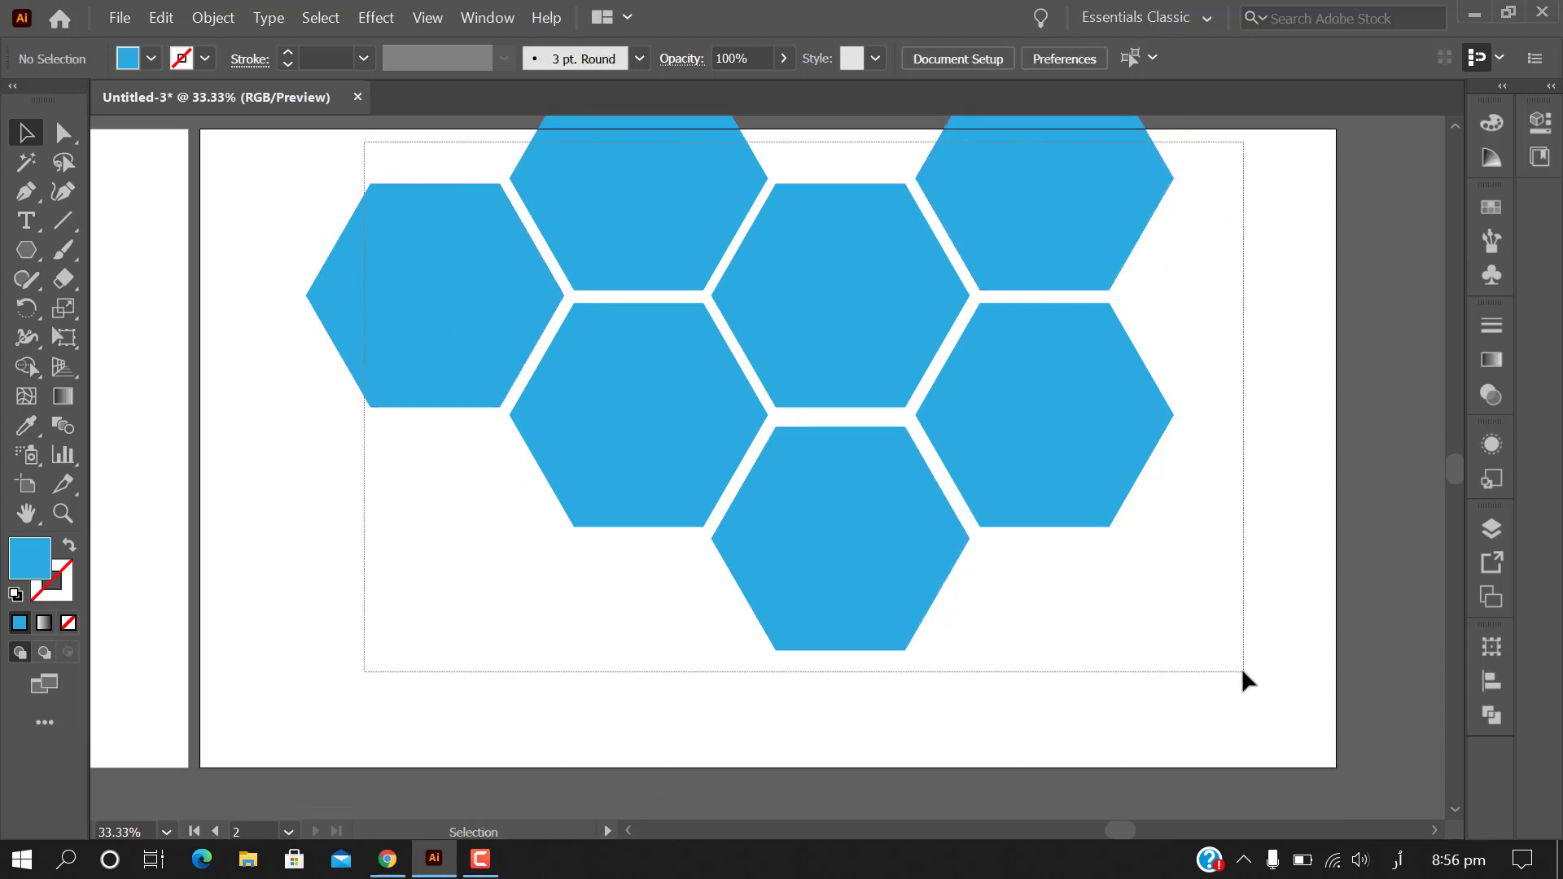
drag(876, 315, 872, 407)
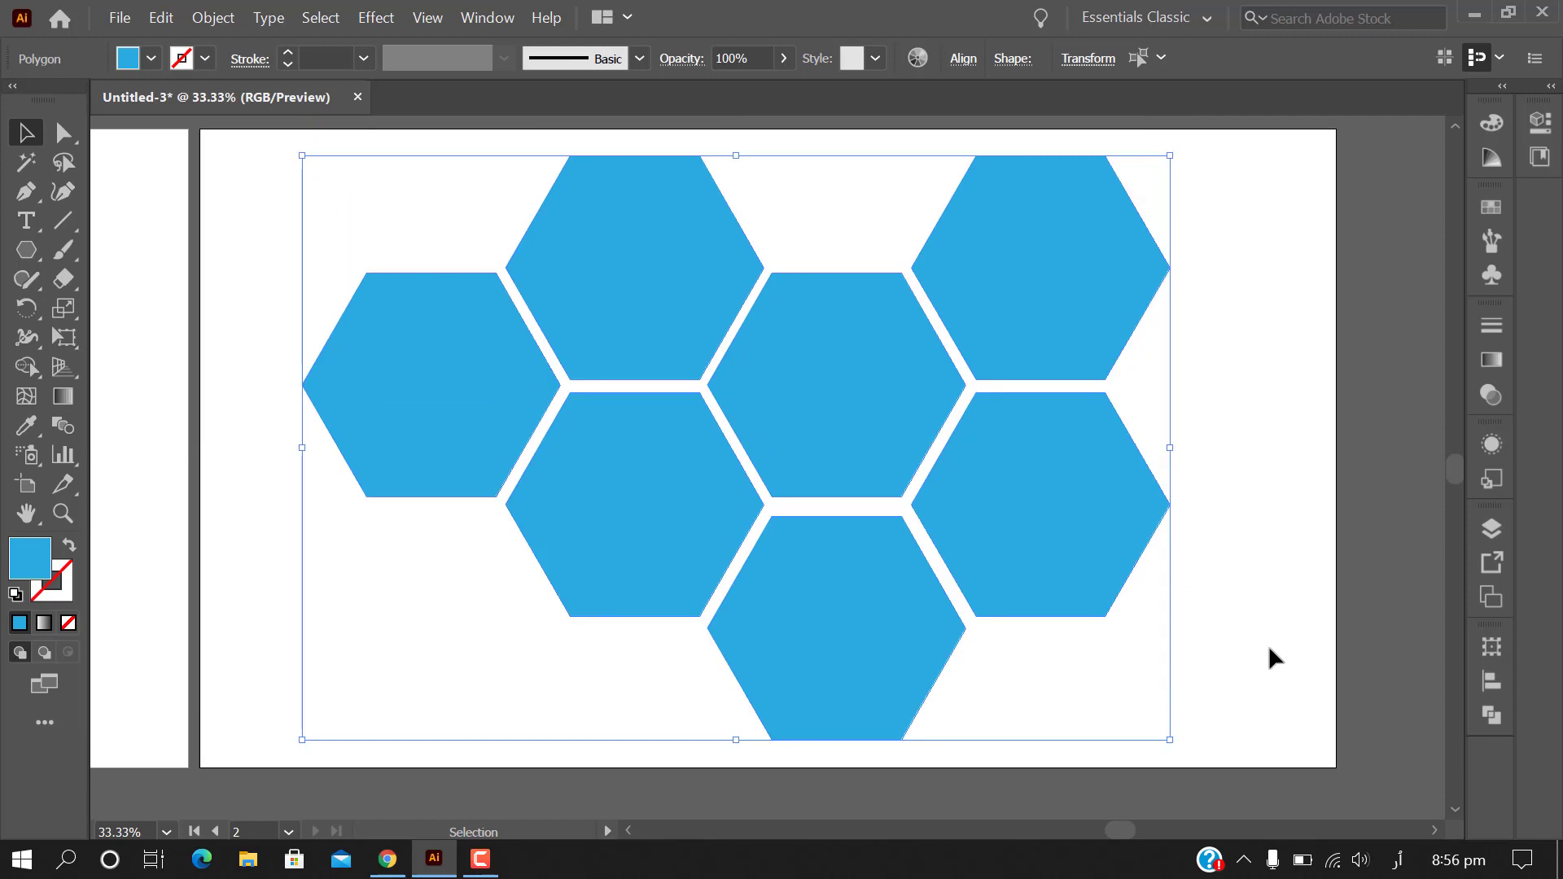
Fill the centre hexagon orange and the lower-left hexagon teal
click(1269, 645)
click(859, 430)
click(150, 58)
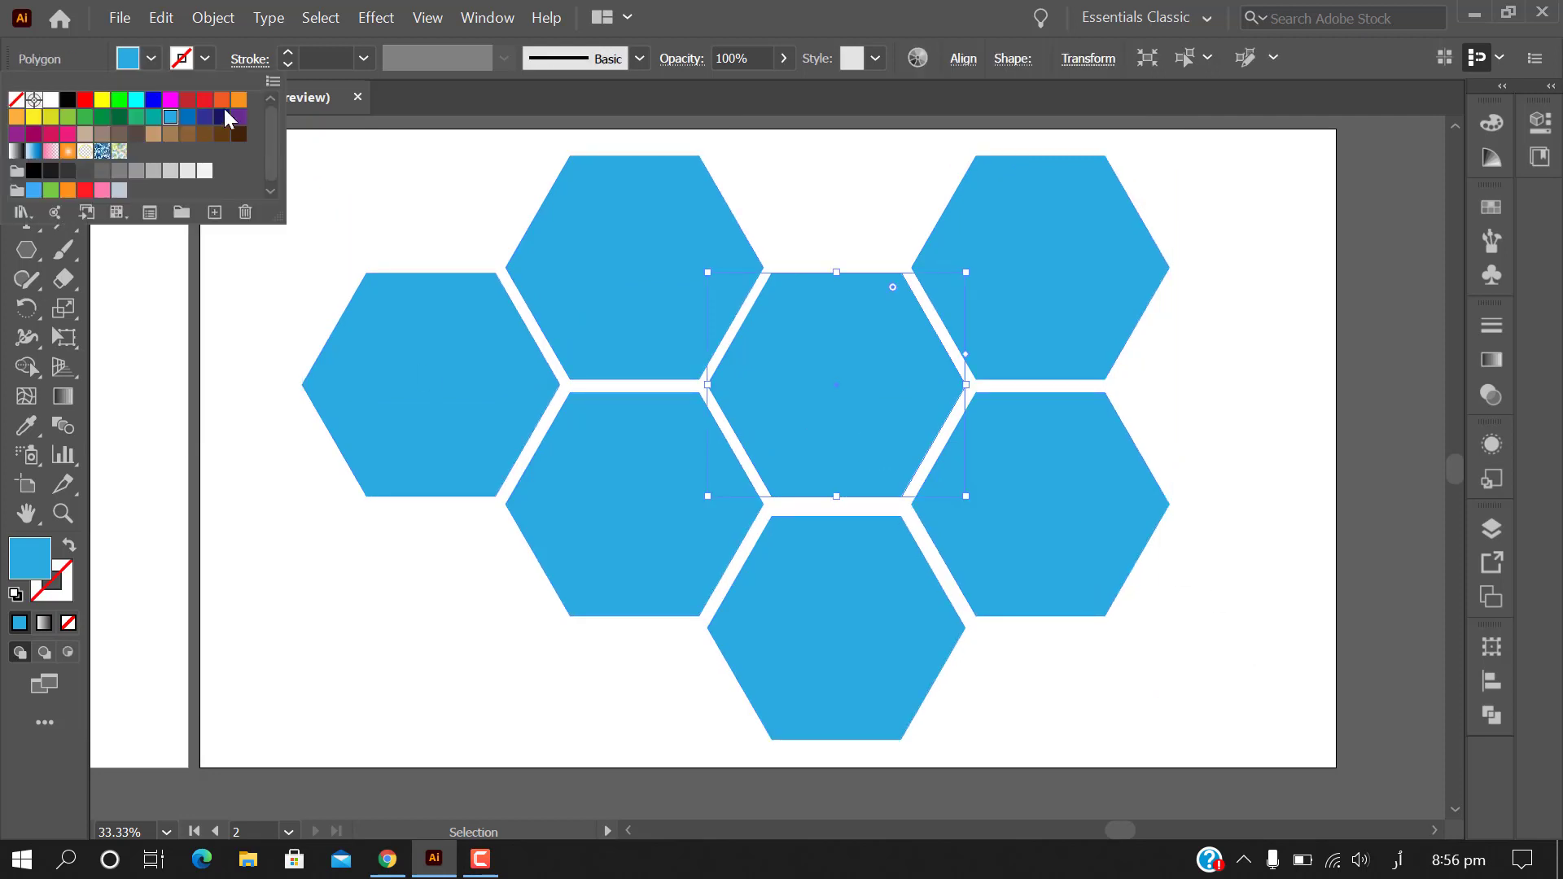
click(225, 106)
click(670, 513)
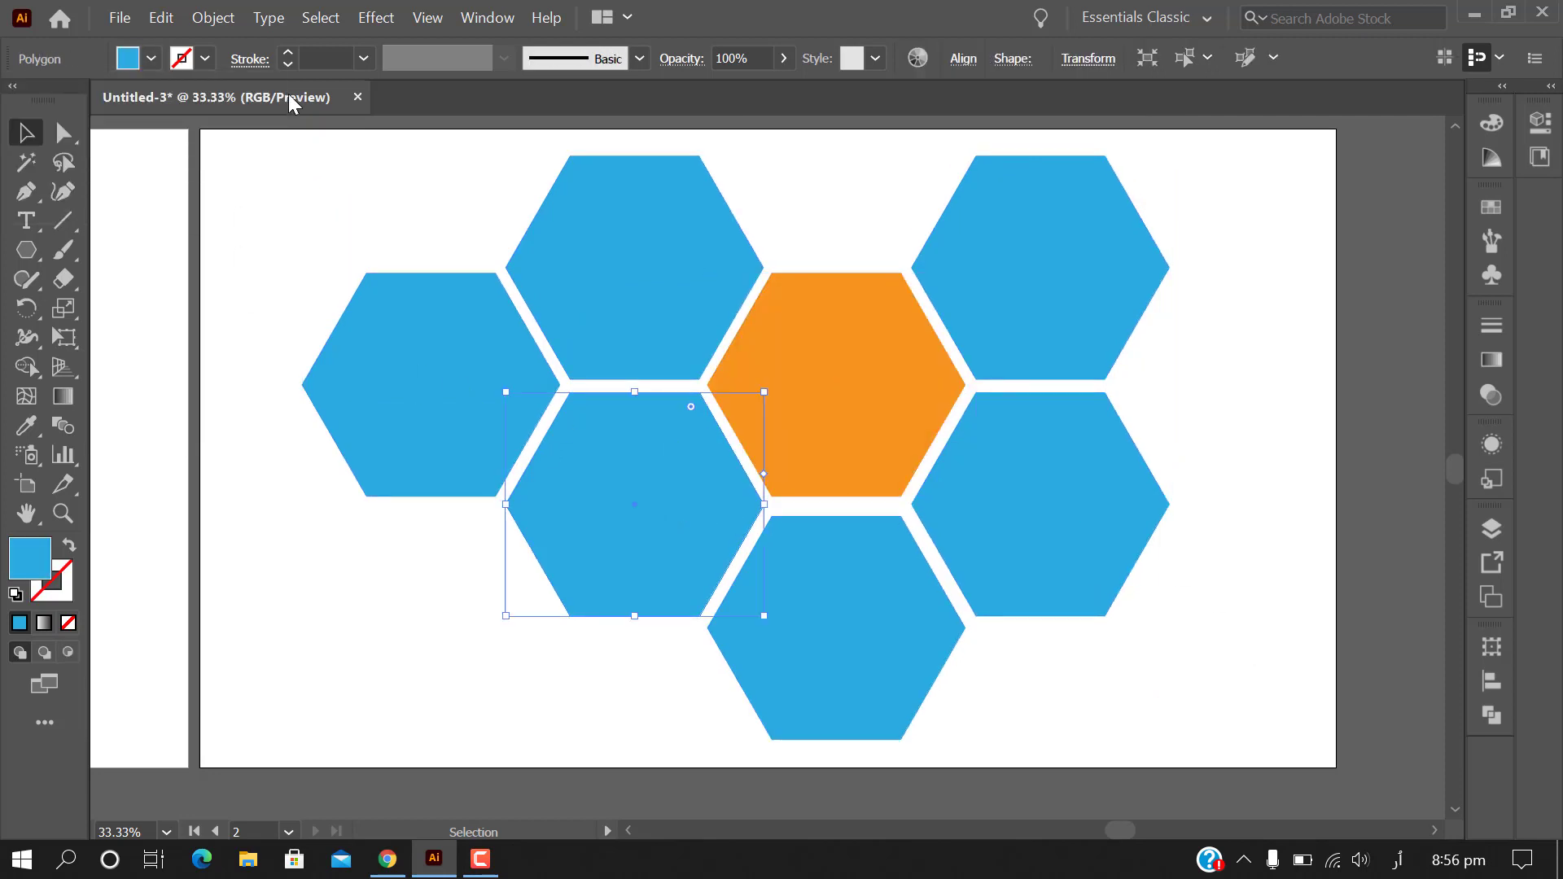
click(150, 58)
click(148, 124)
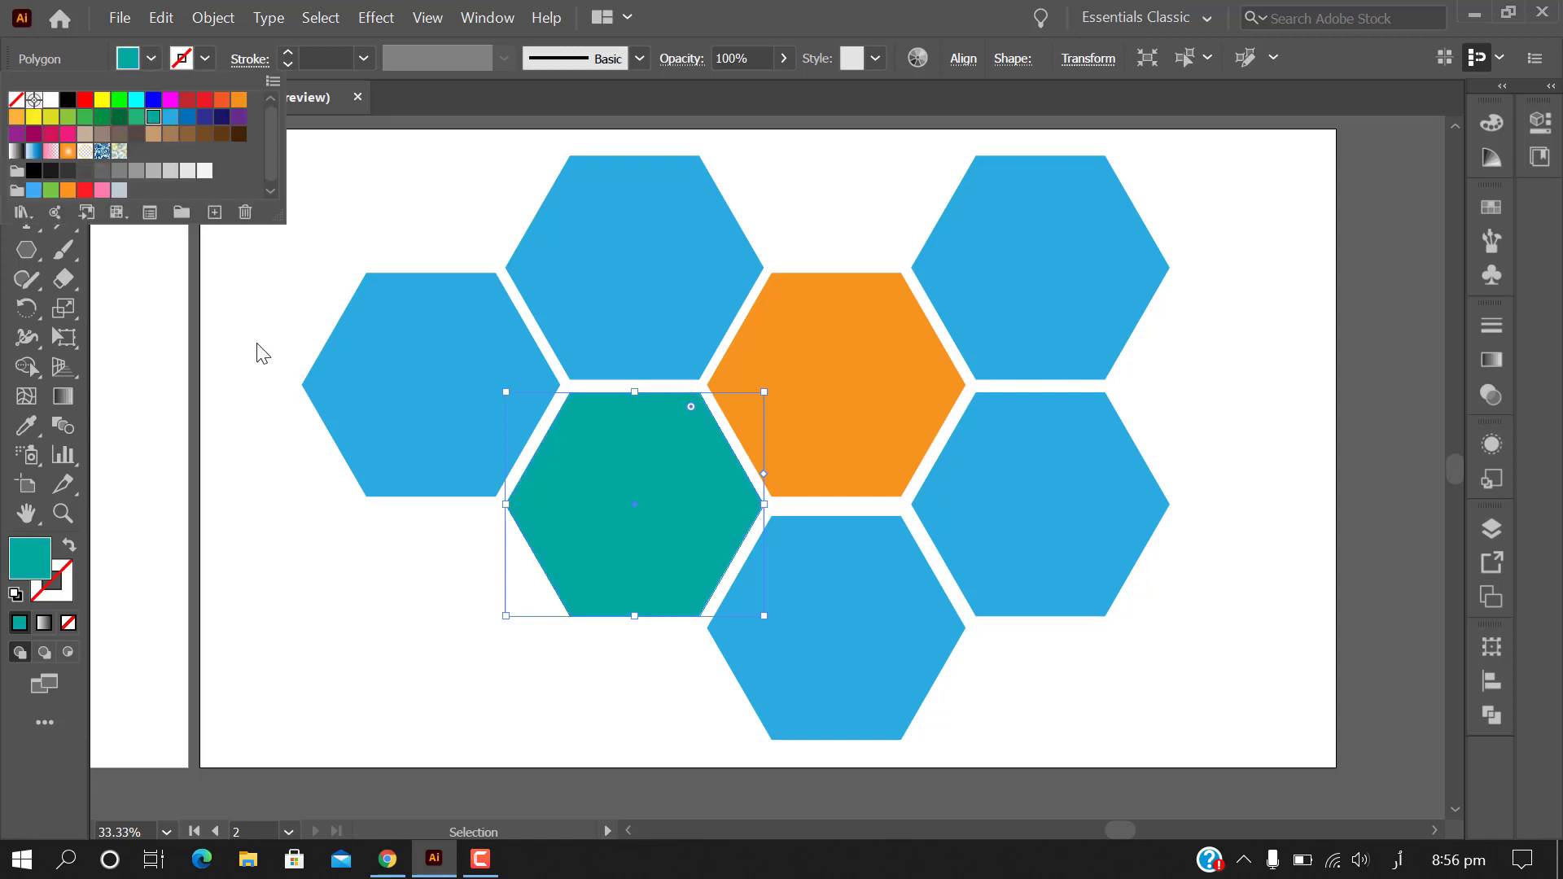
click(269, 443)
Fill the lower-right hexagon tan and the bottom hexagon dark brown
click(1119, 579)
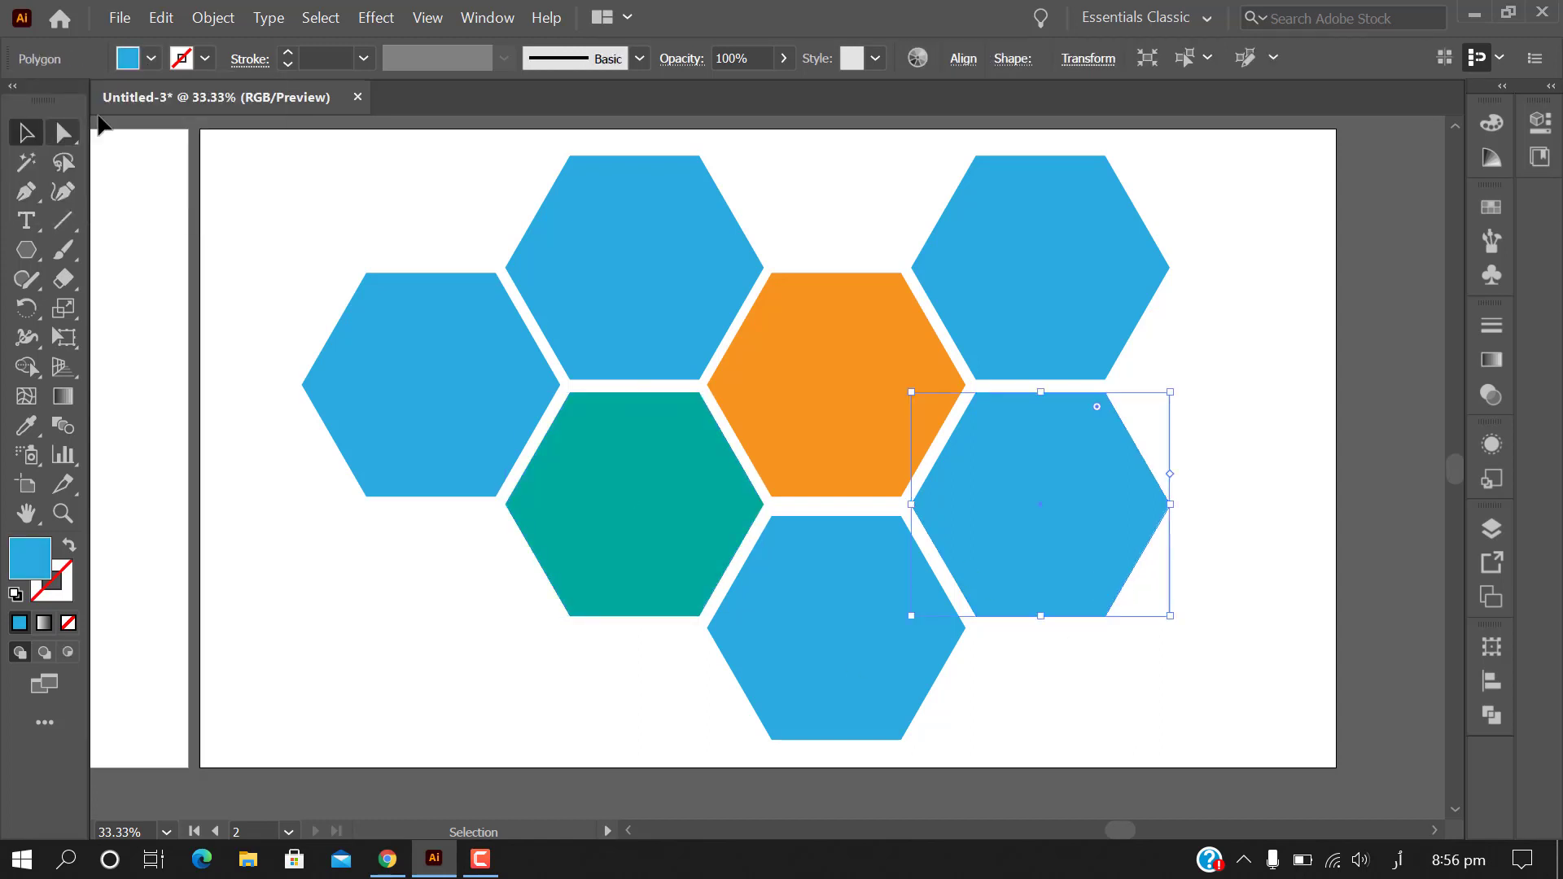
click(151, 58)
click(170, 133)
click(374, 551)
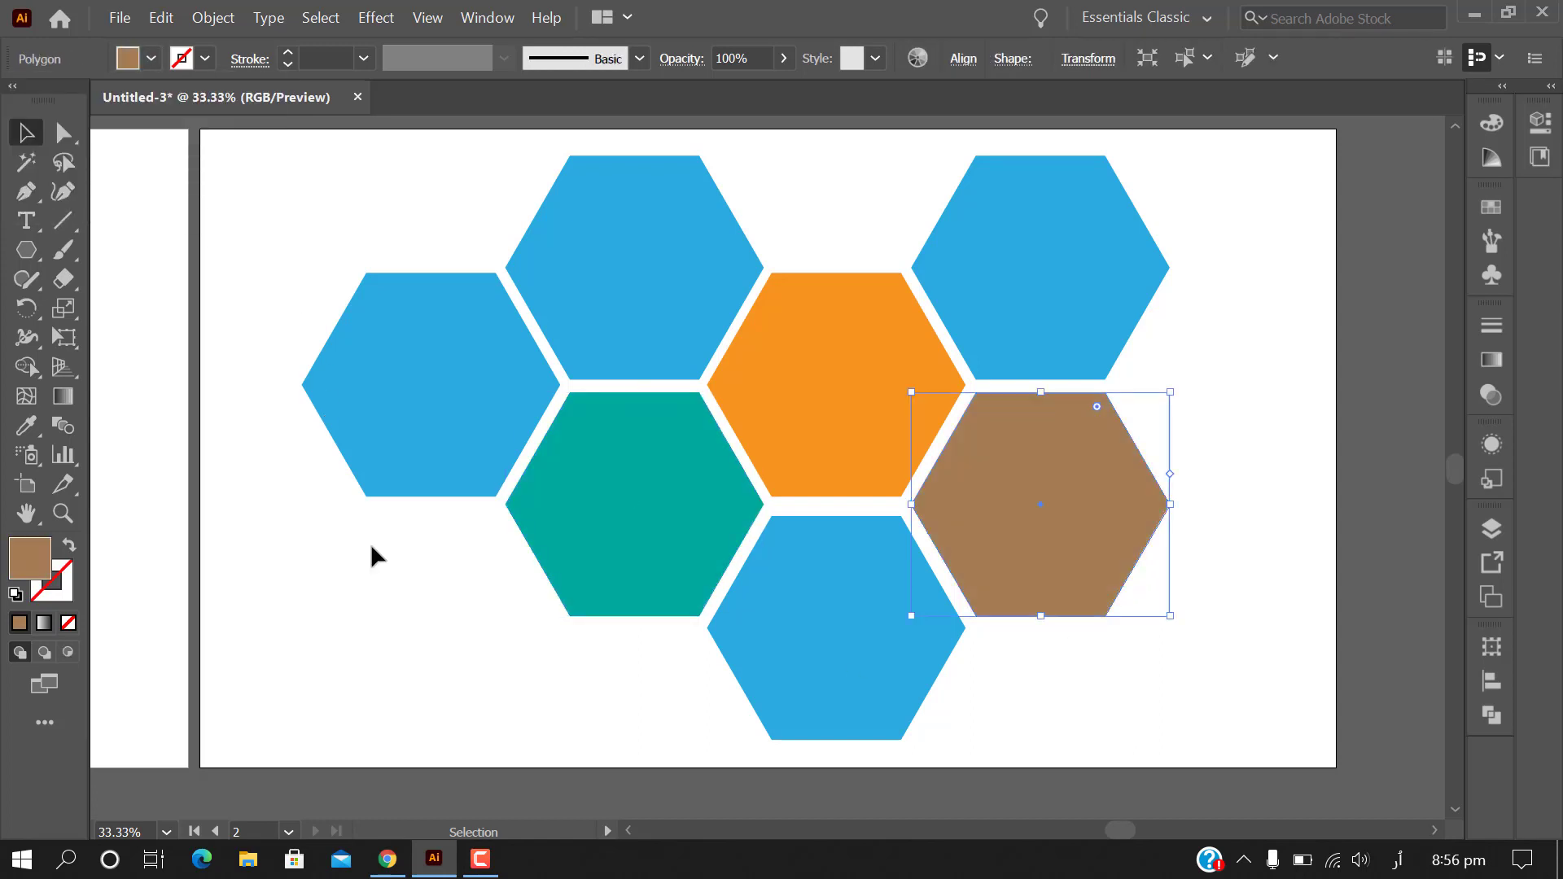
click(921, 621)
click(151, 58)
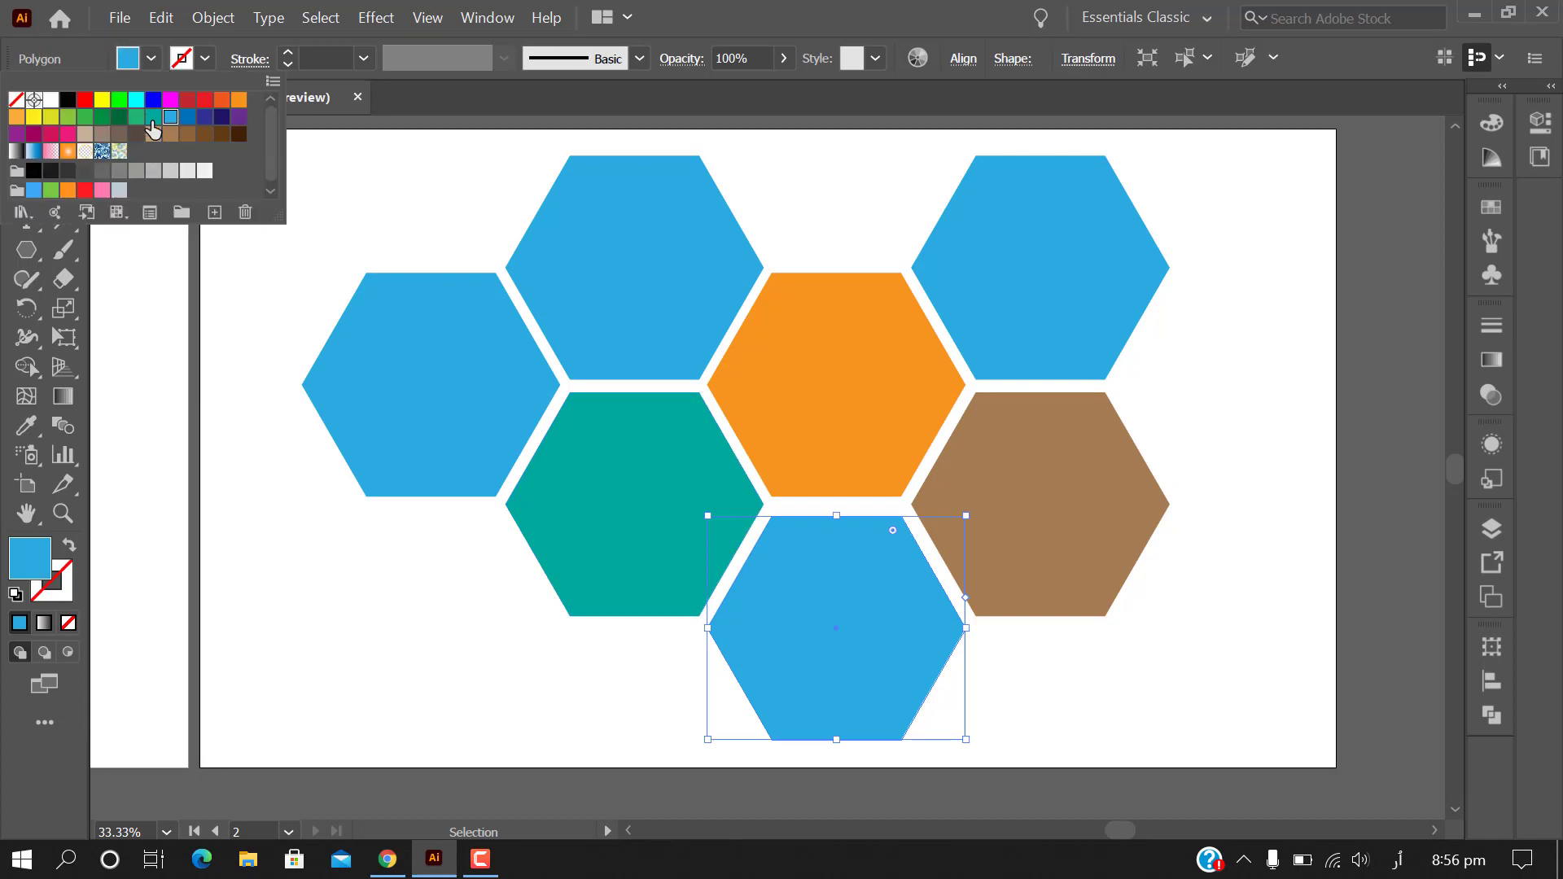
click(153, 116)
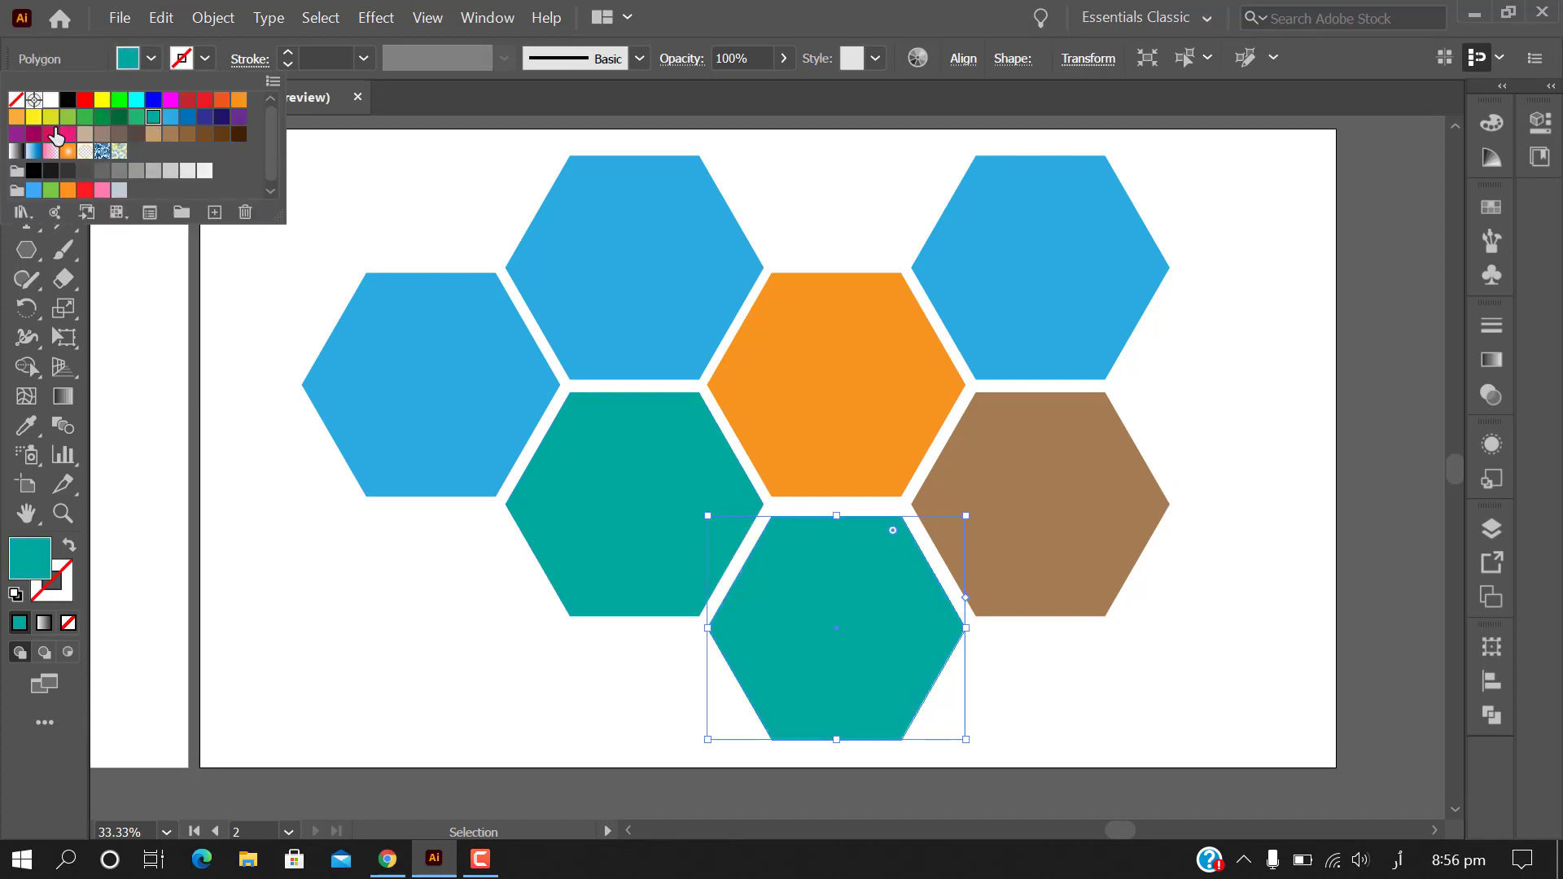
click(221, 133)
click(342, 562)
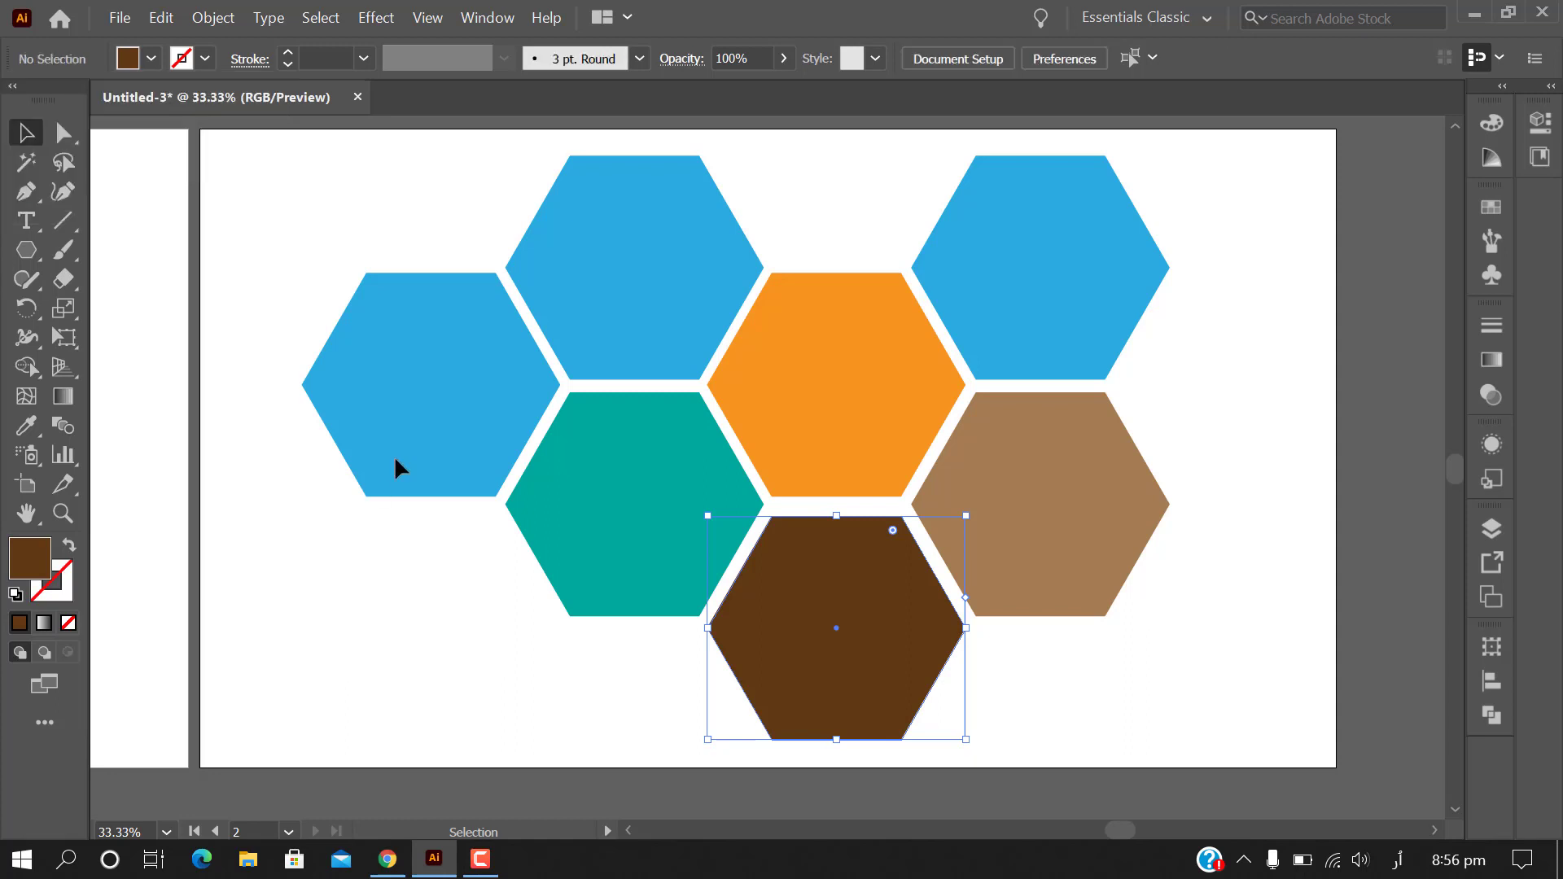
Fill the left hexagon red and deselect it
click(394, 456)
click(151, 58)
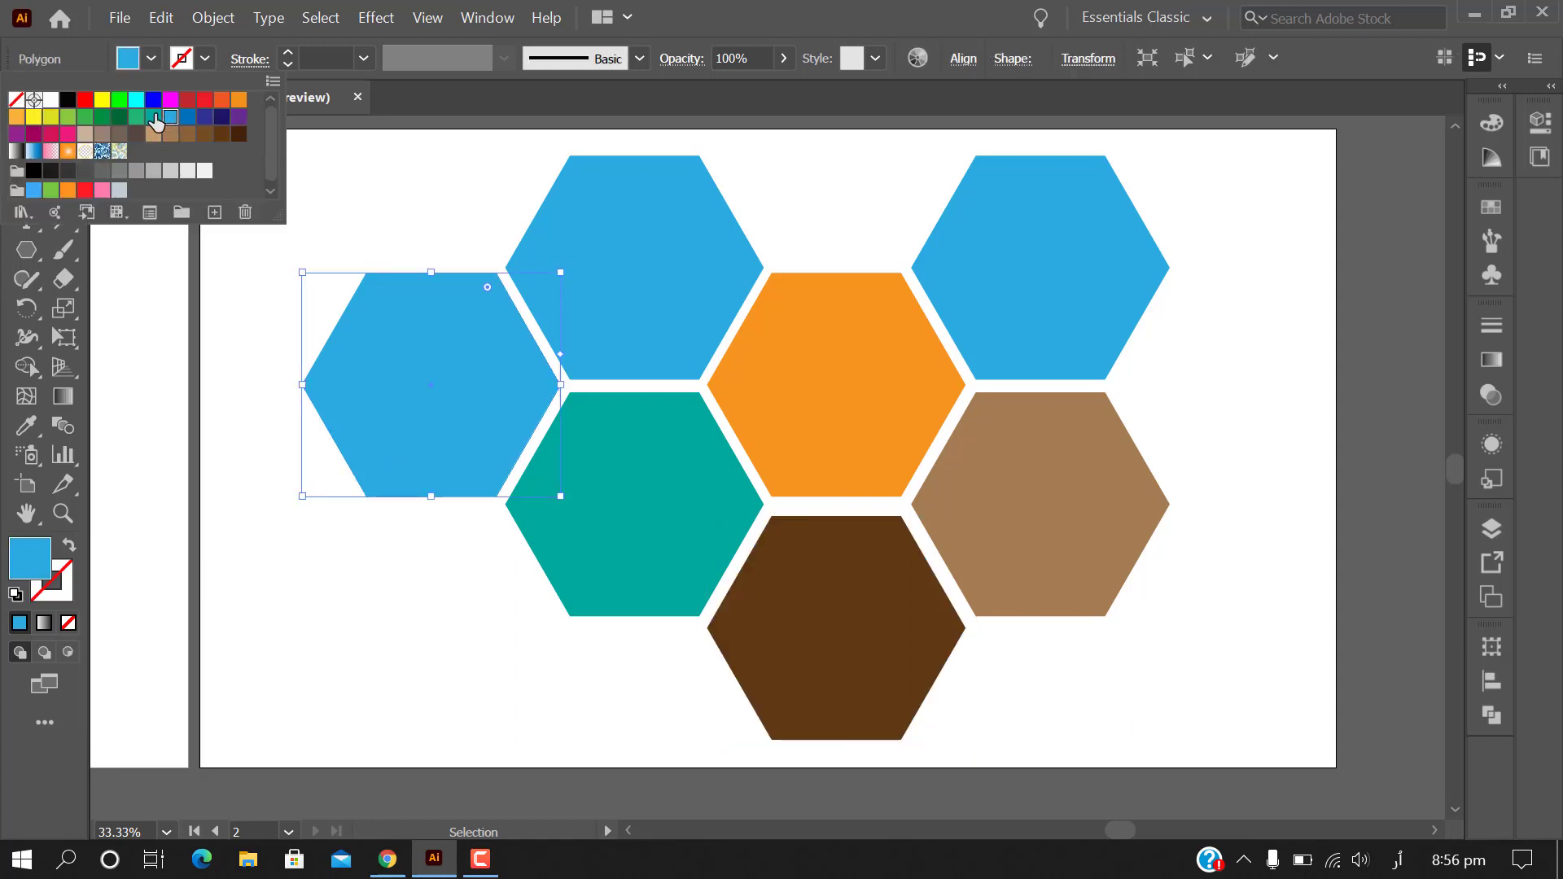
click(153, 117)
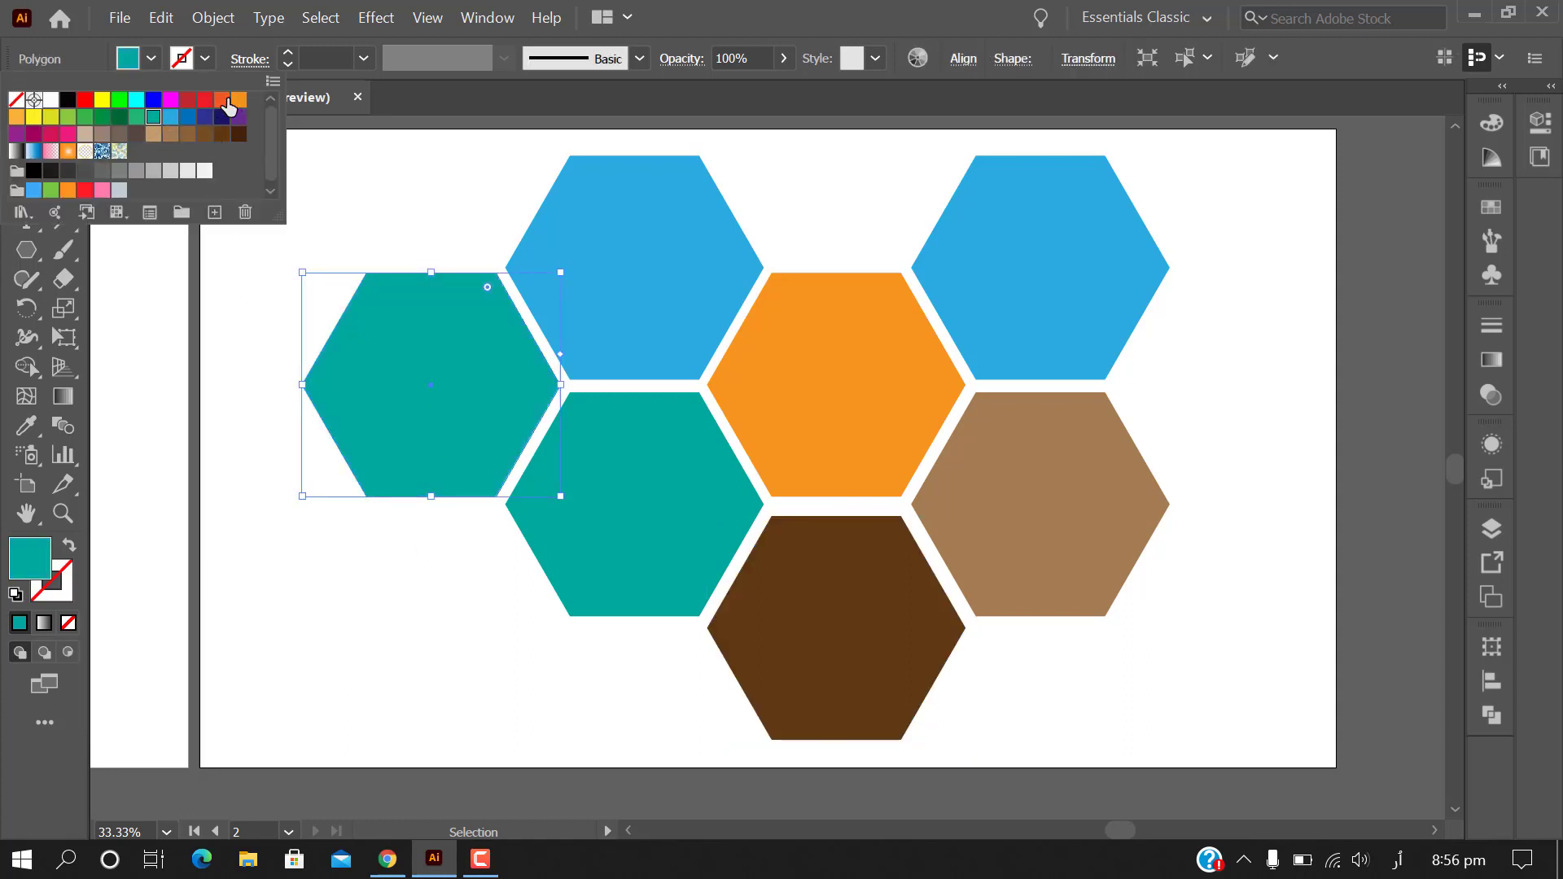
click(204, 100)
click(413, 687)
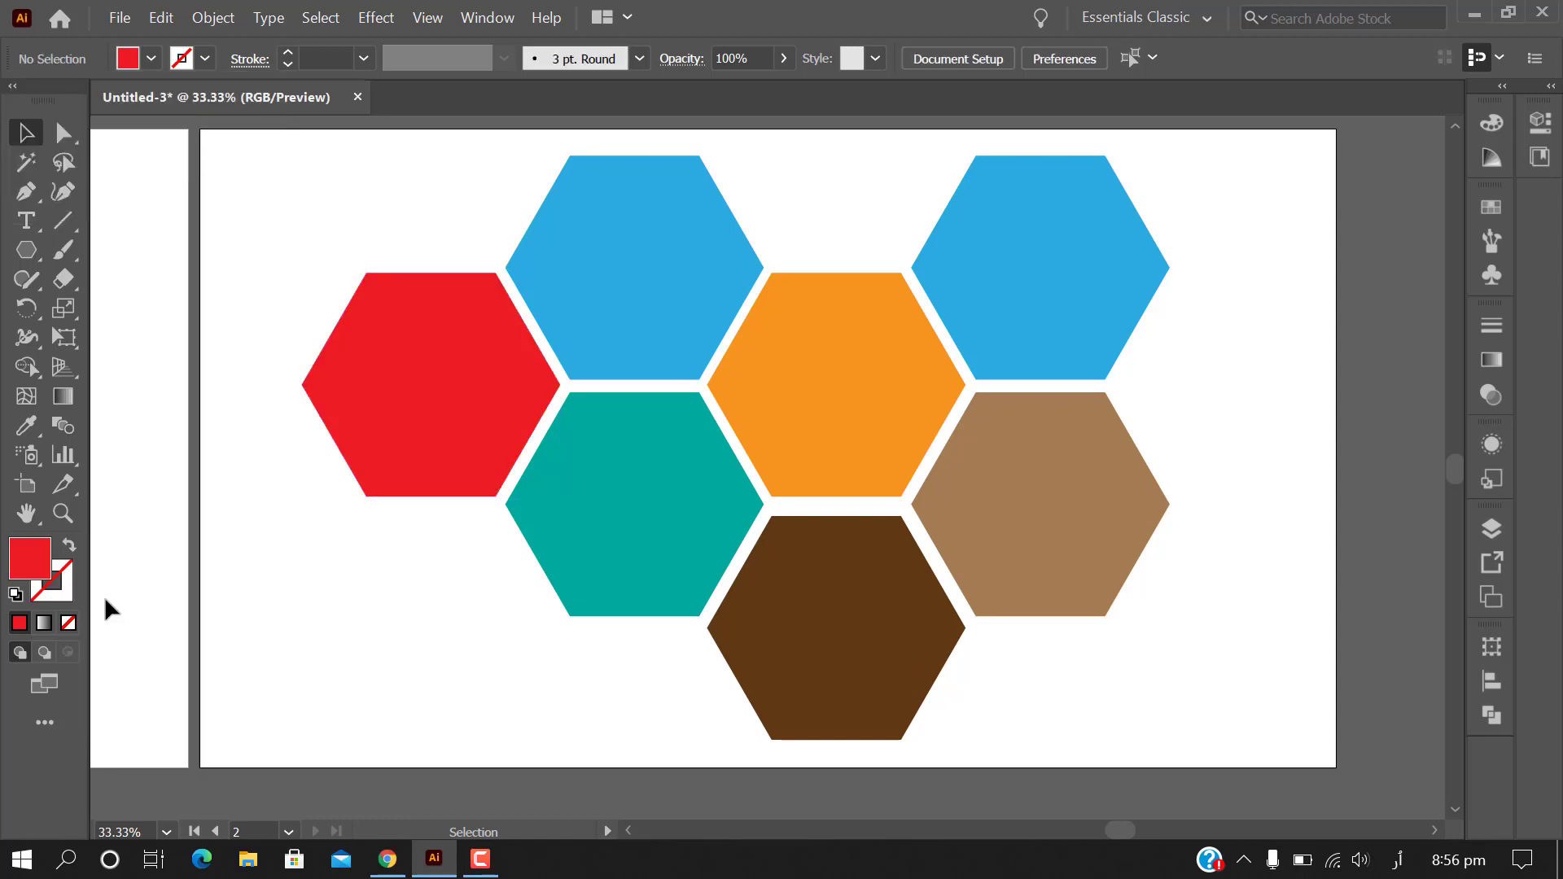
scroll(868, 669, down, 1)
Add a new empty Artboard 3 from the Artboards panel
scroll(868, 669, up, 1)
click(33, 257)
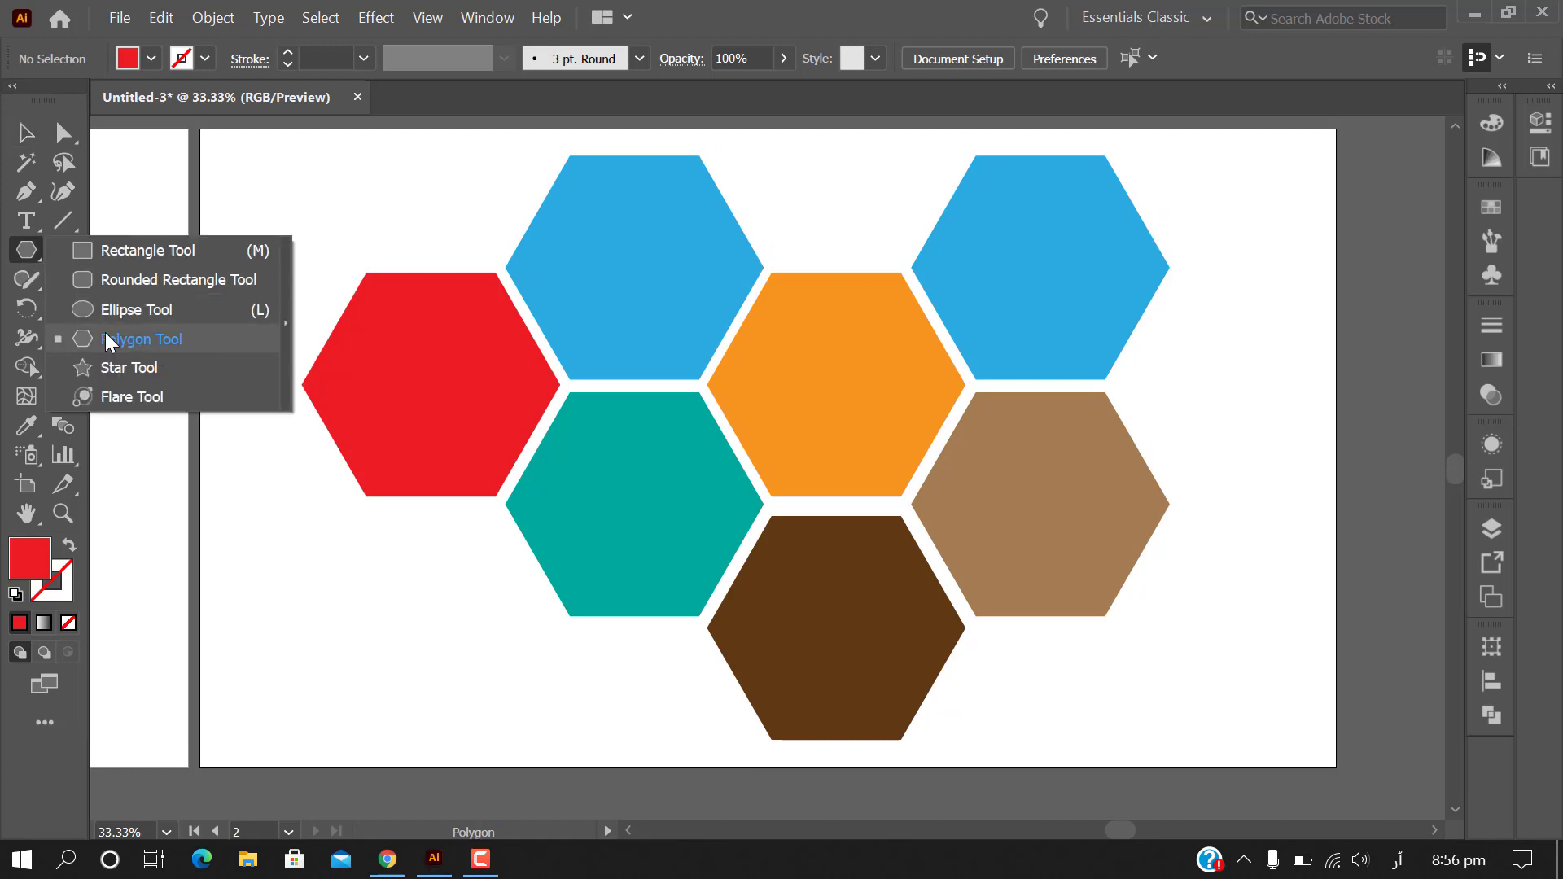
key(v)
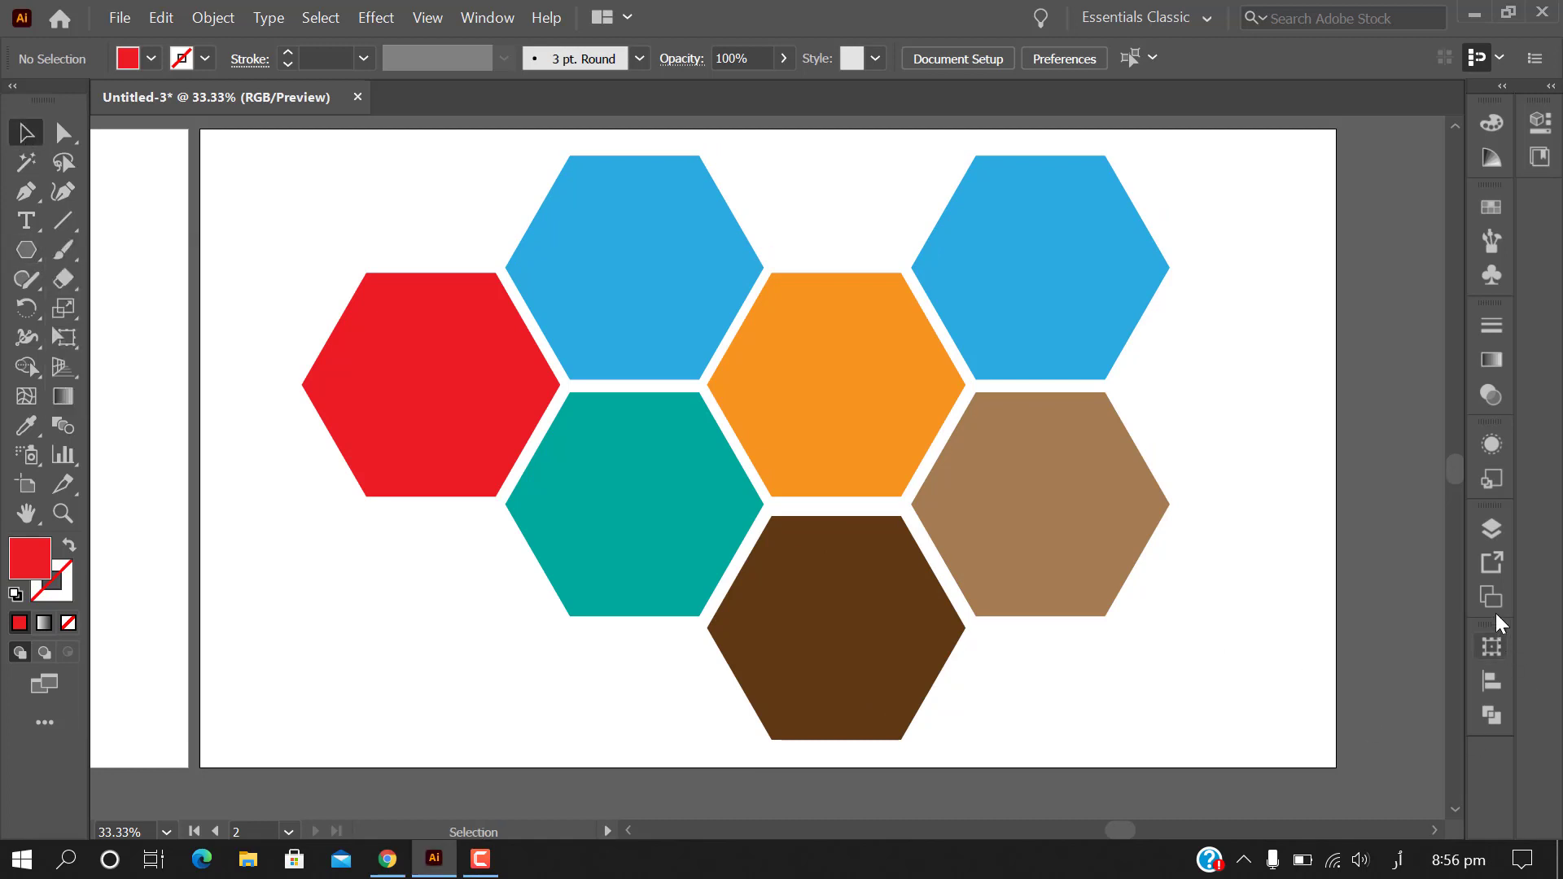
click(1491, 597)
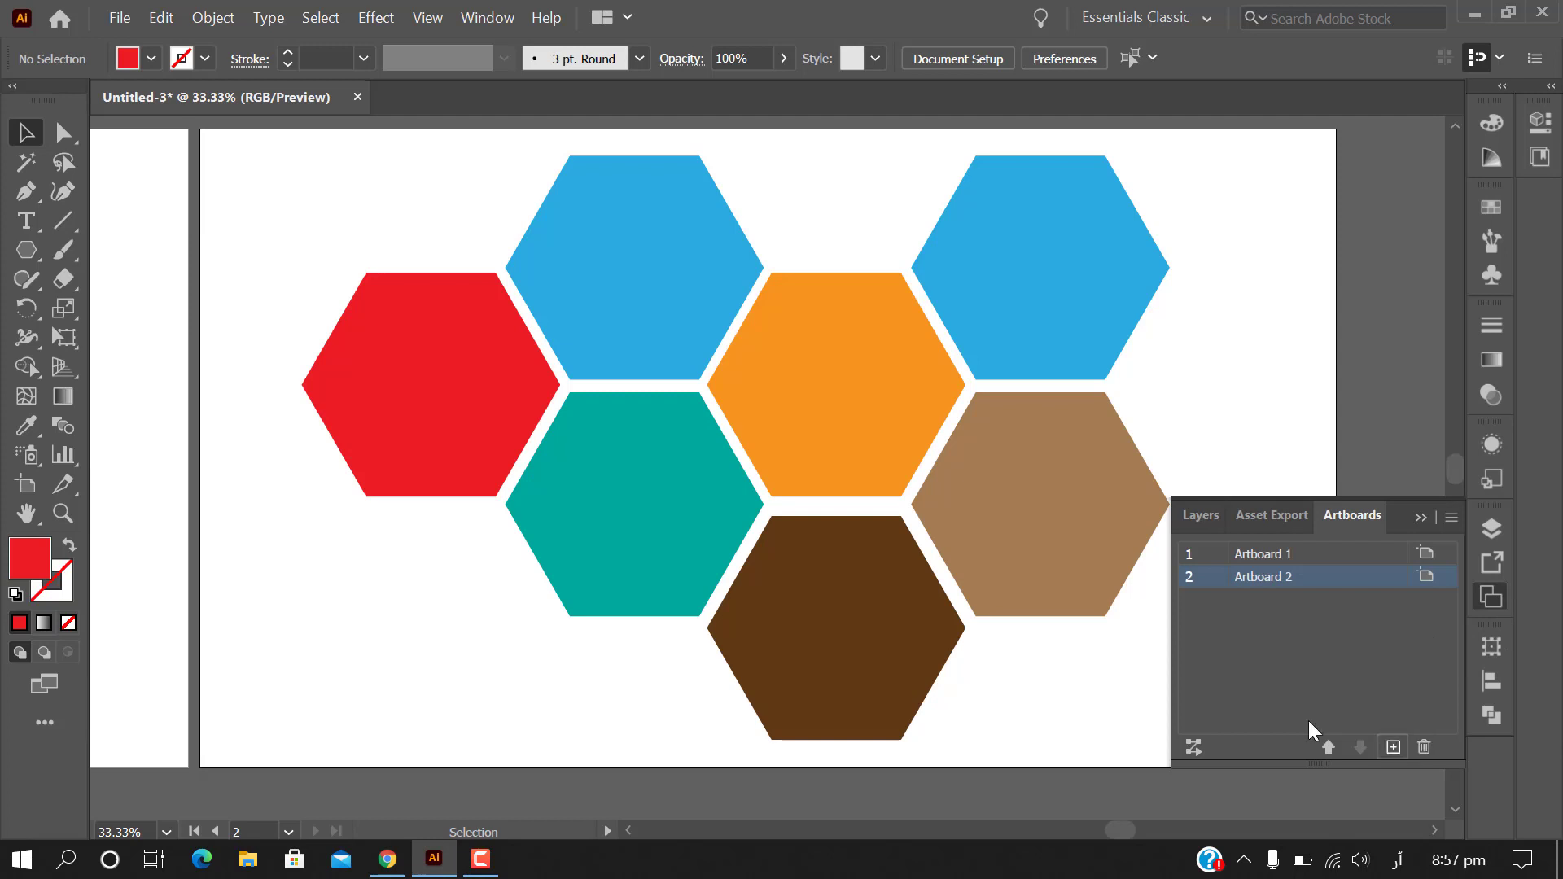
click(1393, 747)
click(1421, 518)
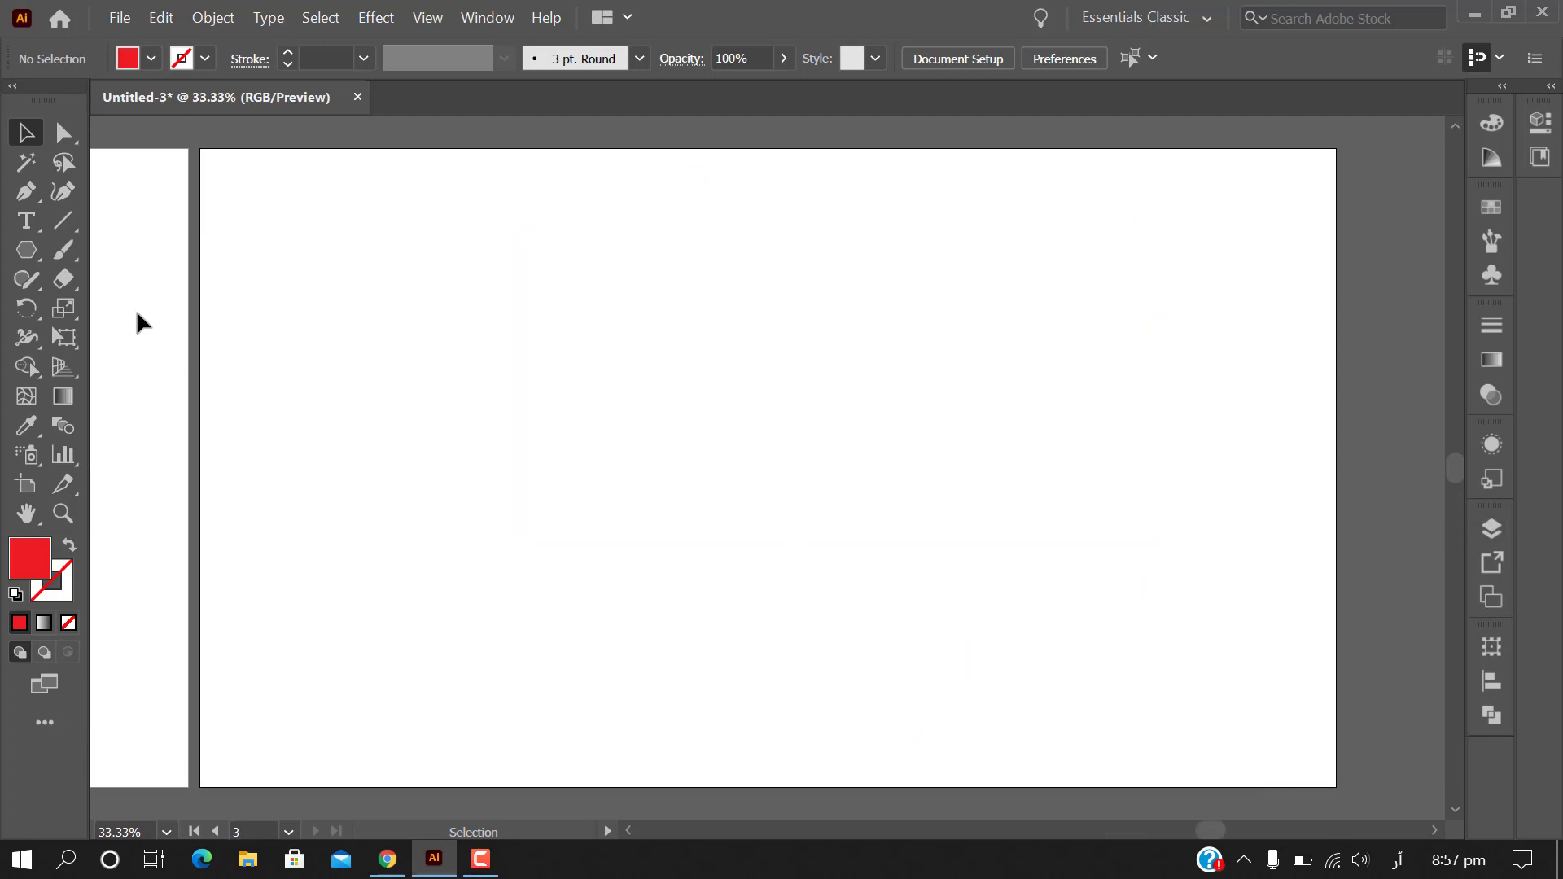
Draw a star on Artboard 3 through the Star Tool's settings dialog
click(21, 257)
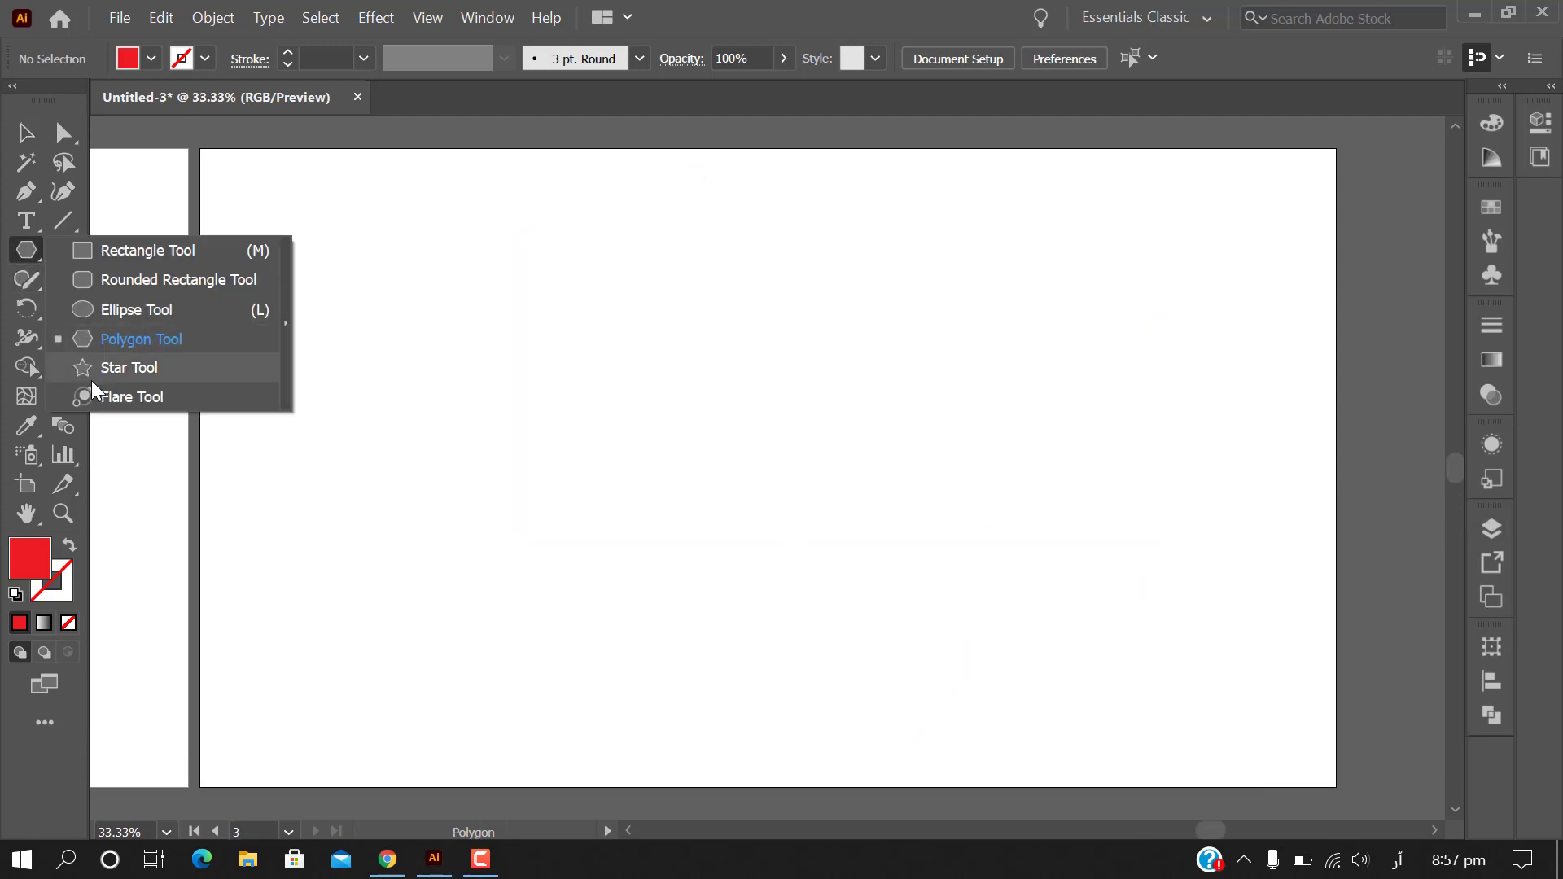
click(143, 372)
click(558, 337)
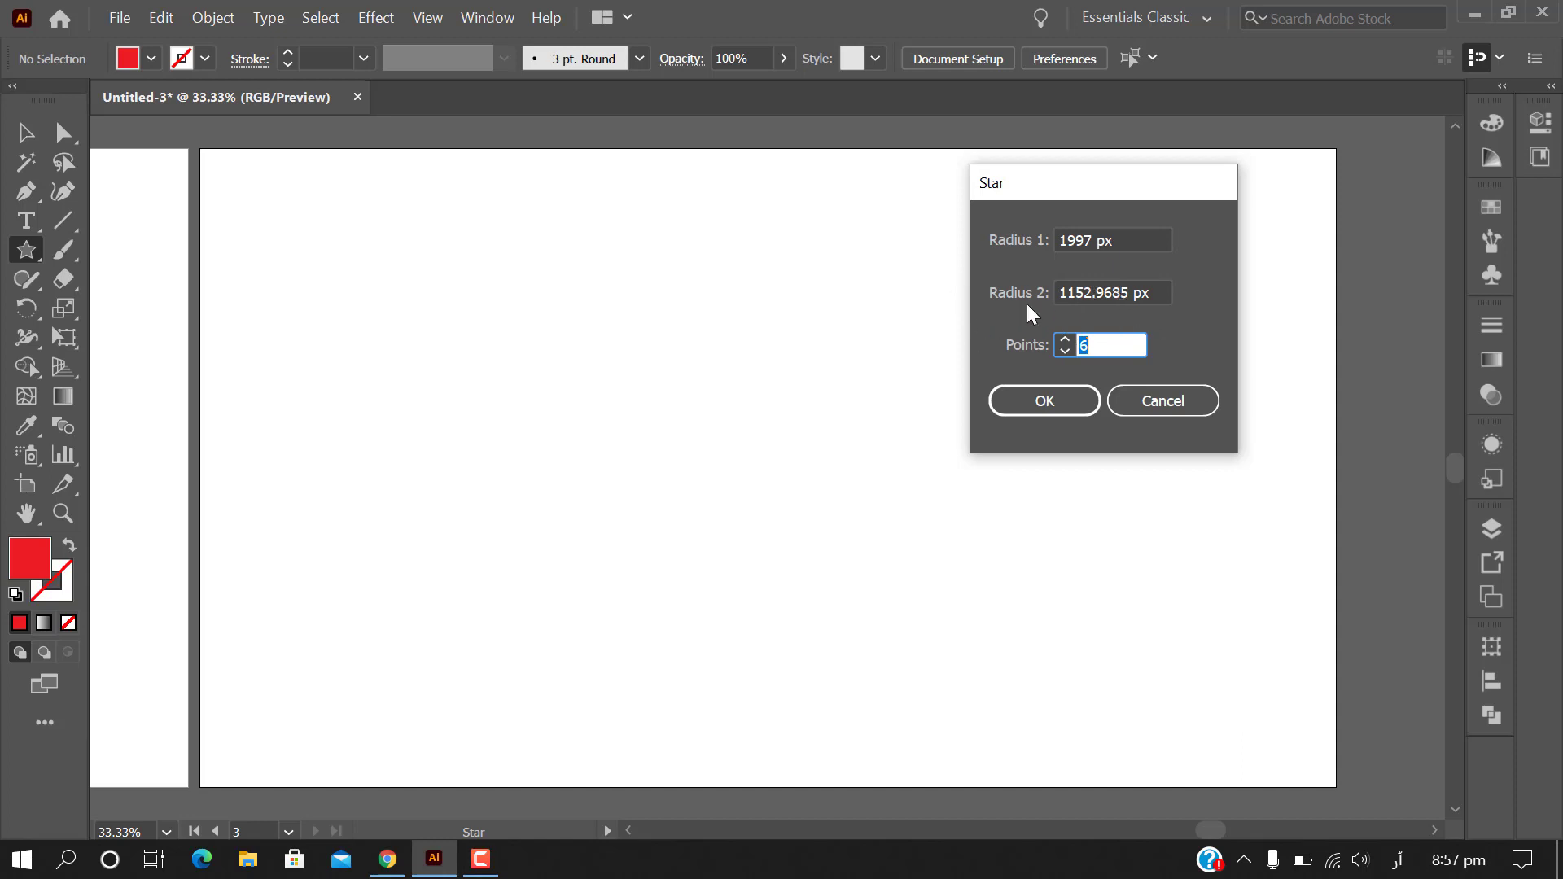
click(1055, 399)
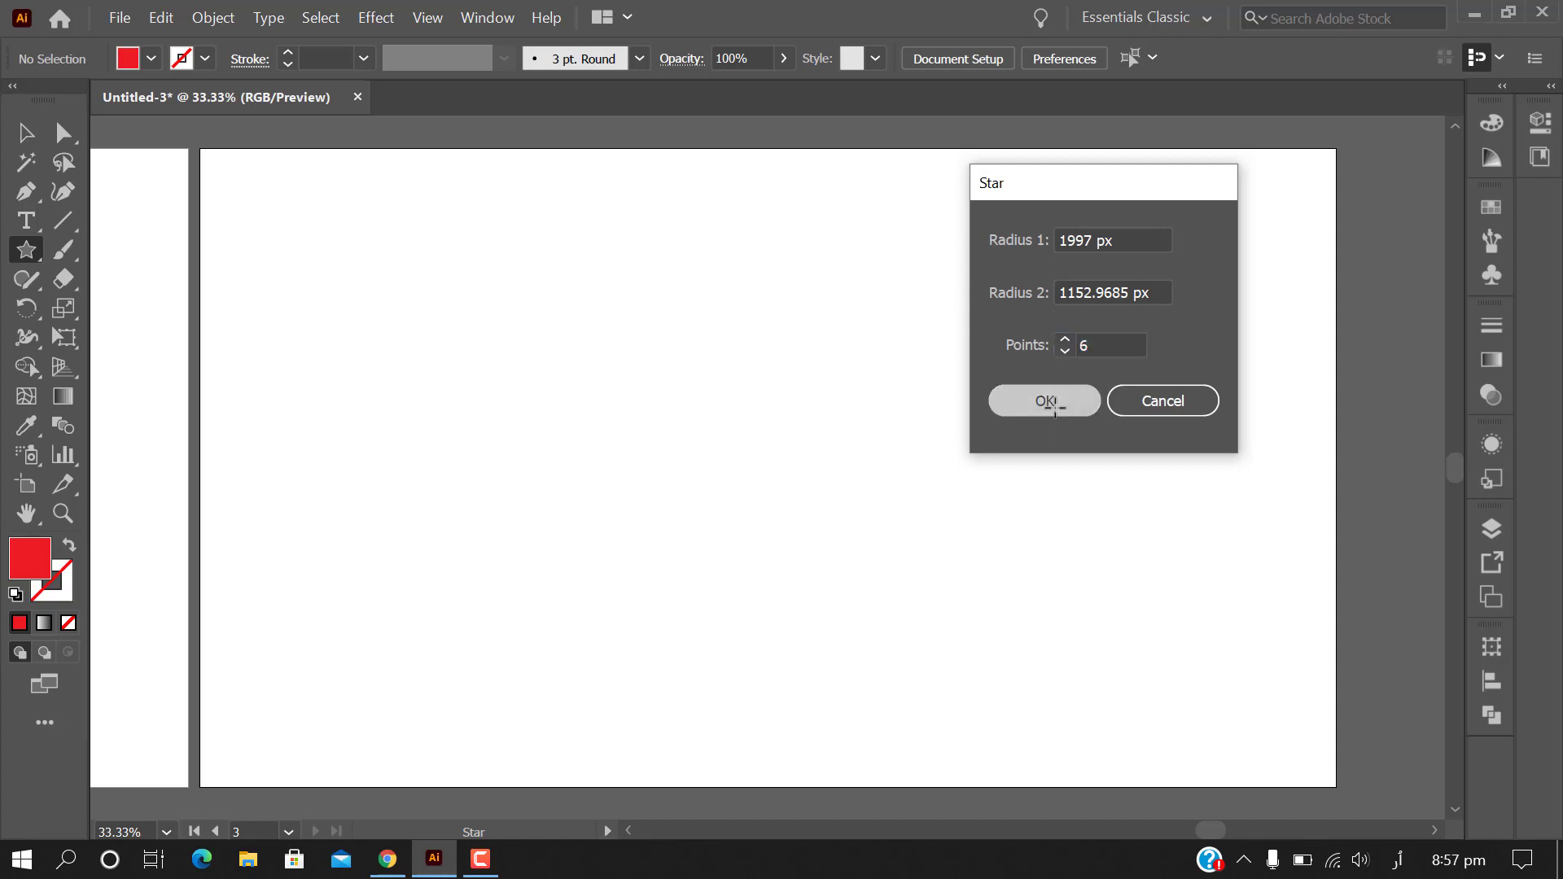
Delete the oversized star, zooming out to reach it and back in afterwards
key(ctrl+minus)
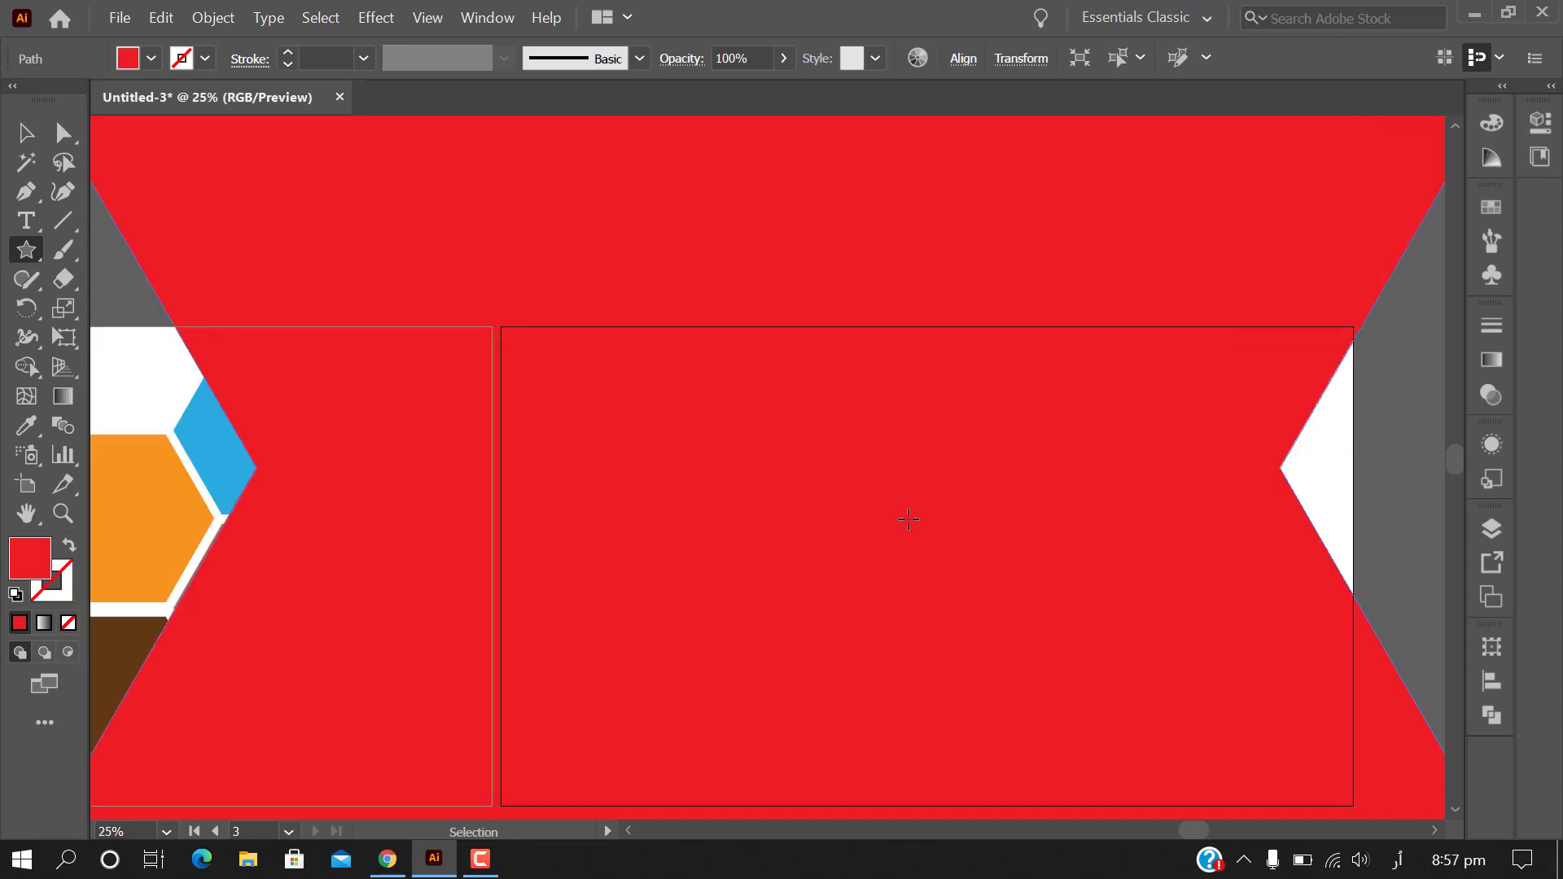
key(ctrl+minus)
key(ctrl+minus)
key(ctrl+minus)
click(39, 137)
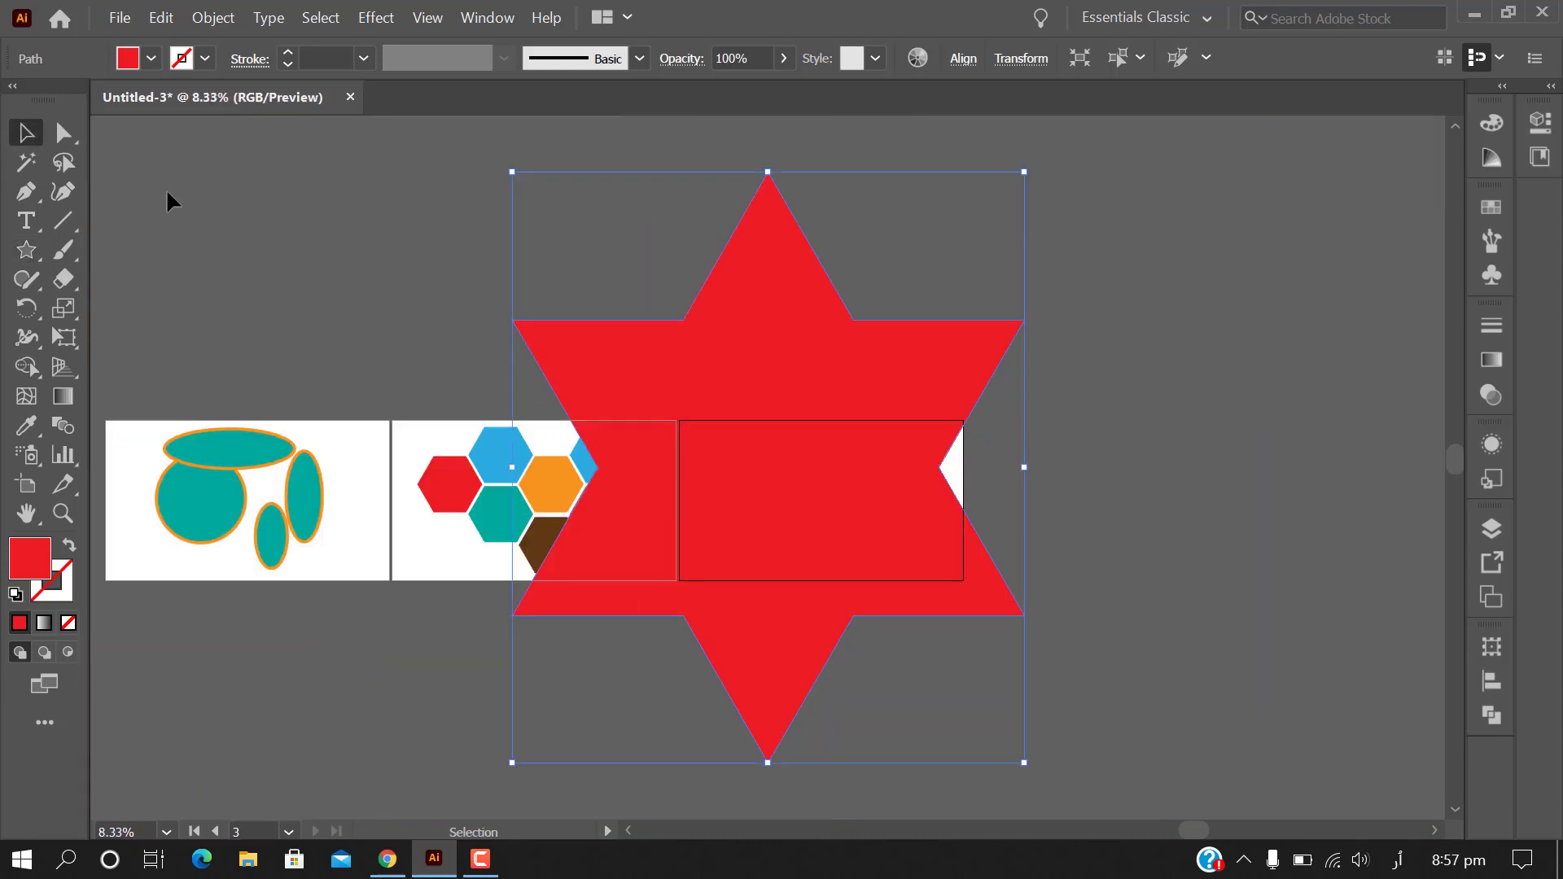
key(Delete)
key(ctrl+plus)
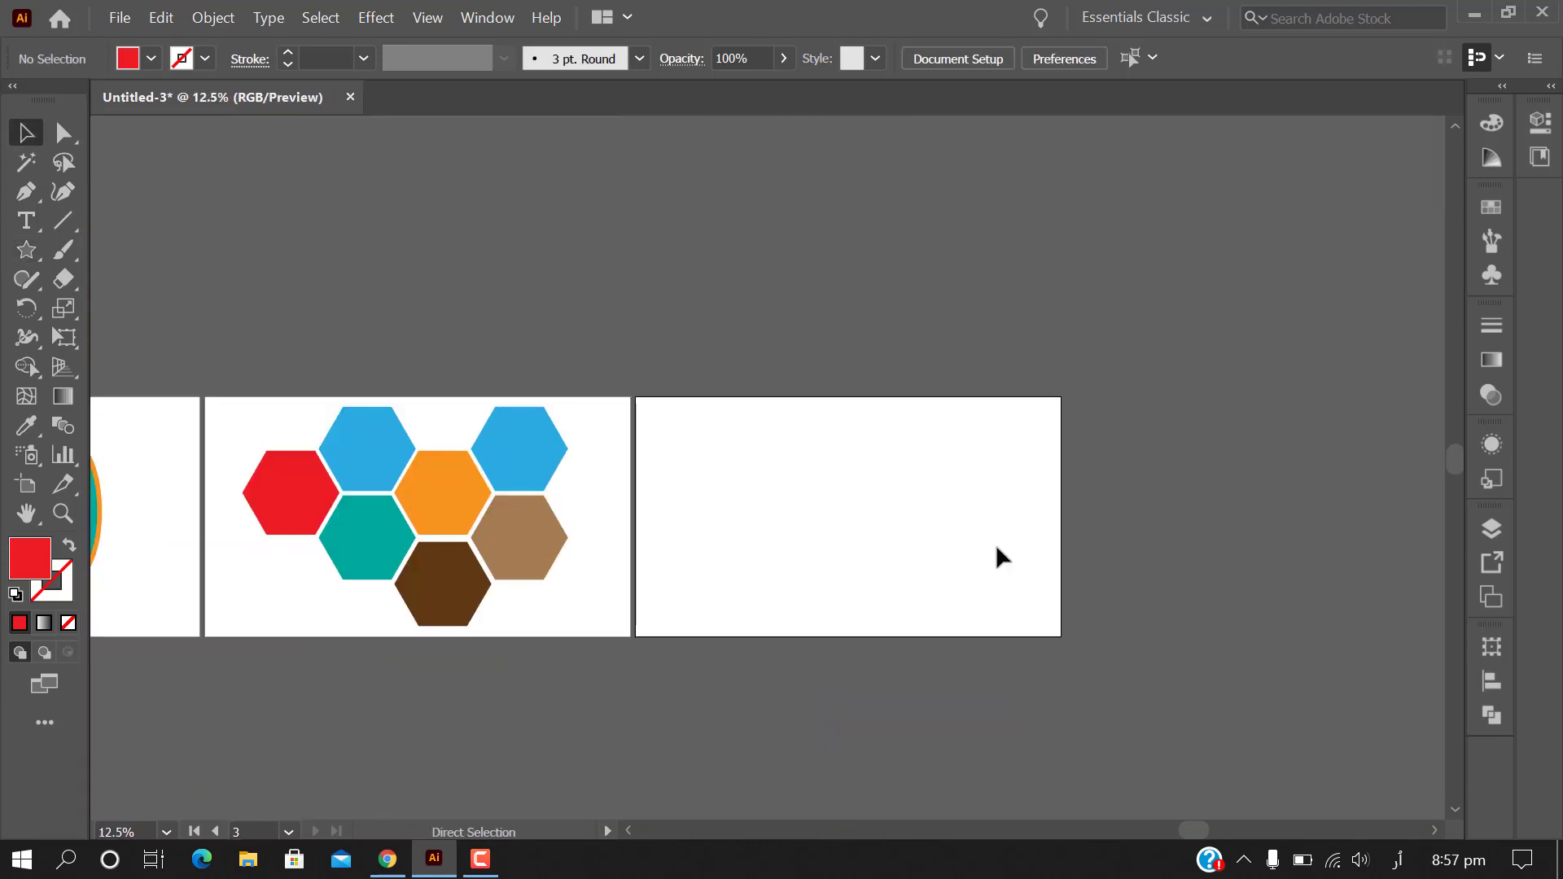
key(ctrl+plus)
key(ctrl+plus)
scroll(955, 528, down, 2)
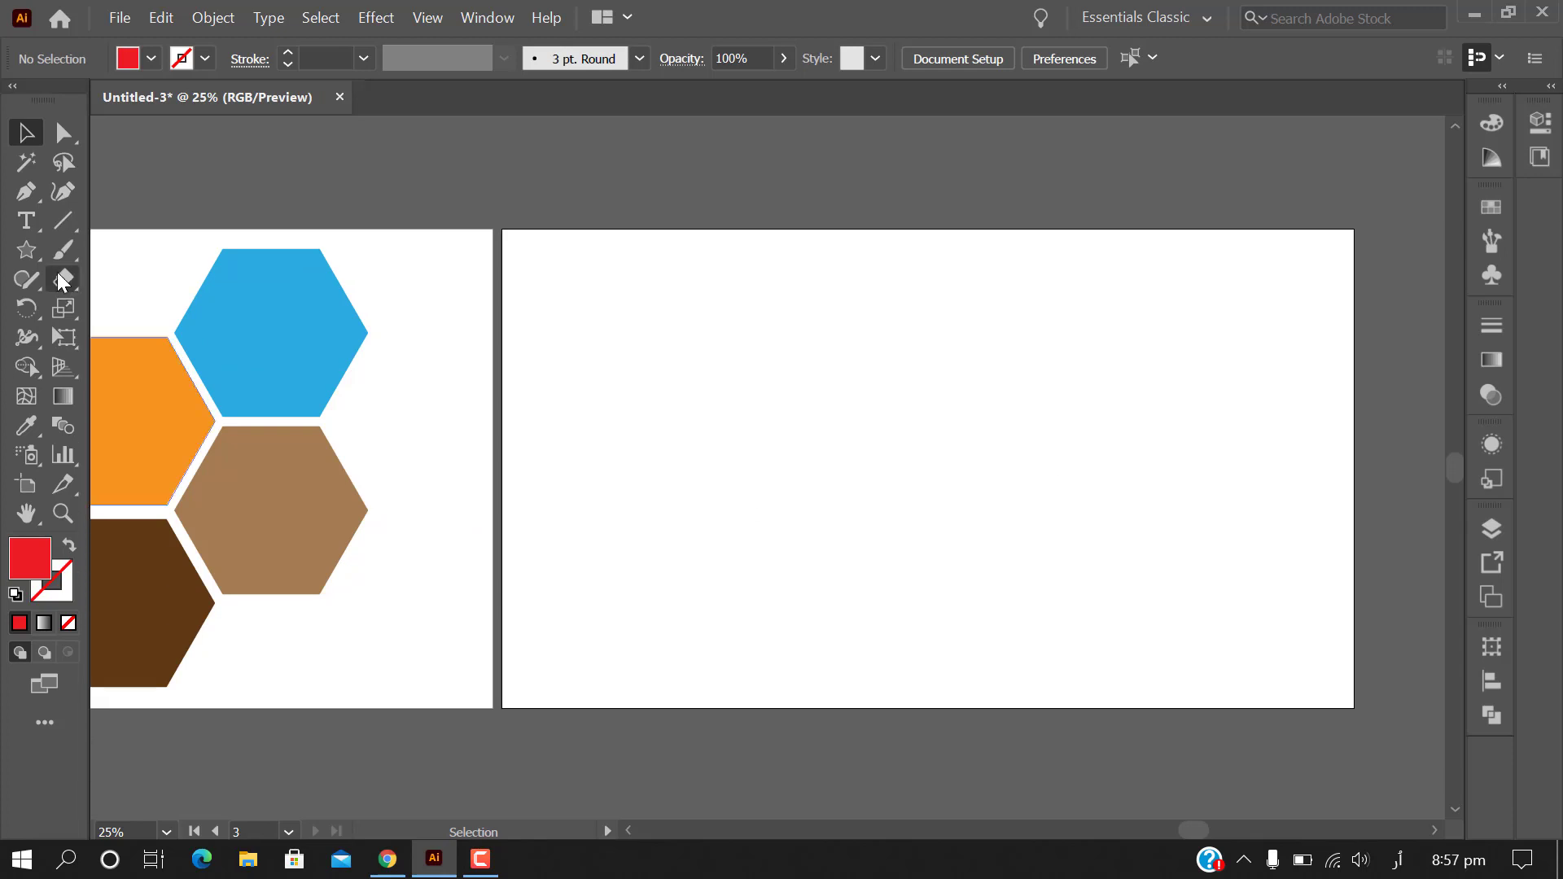
Draw a six-point star with a 300 px outer radius and 100 px inner radius
click(26, 250)
click(886, 408)
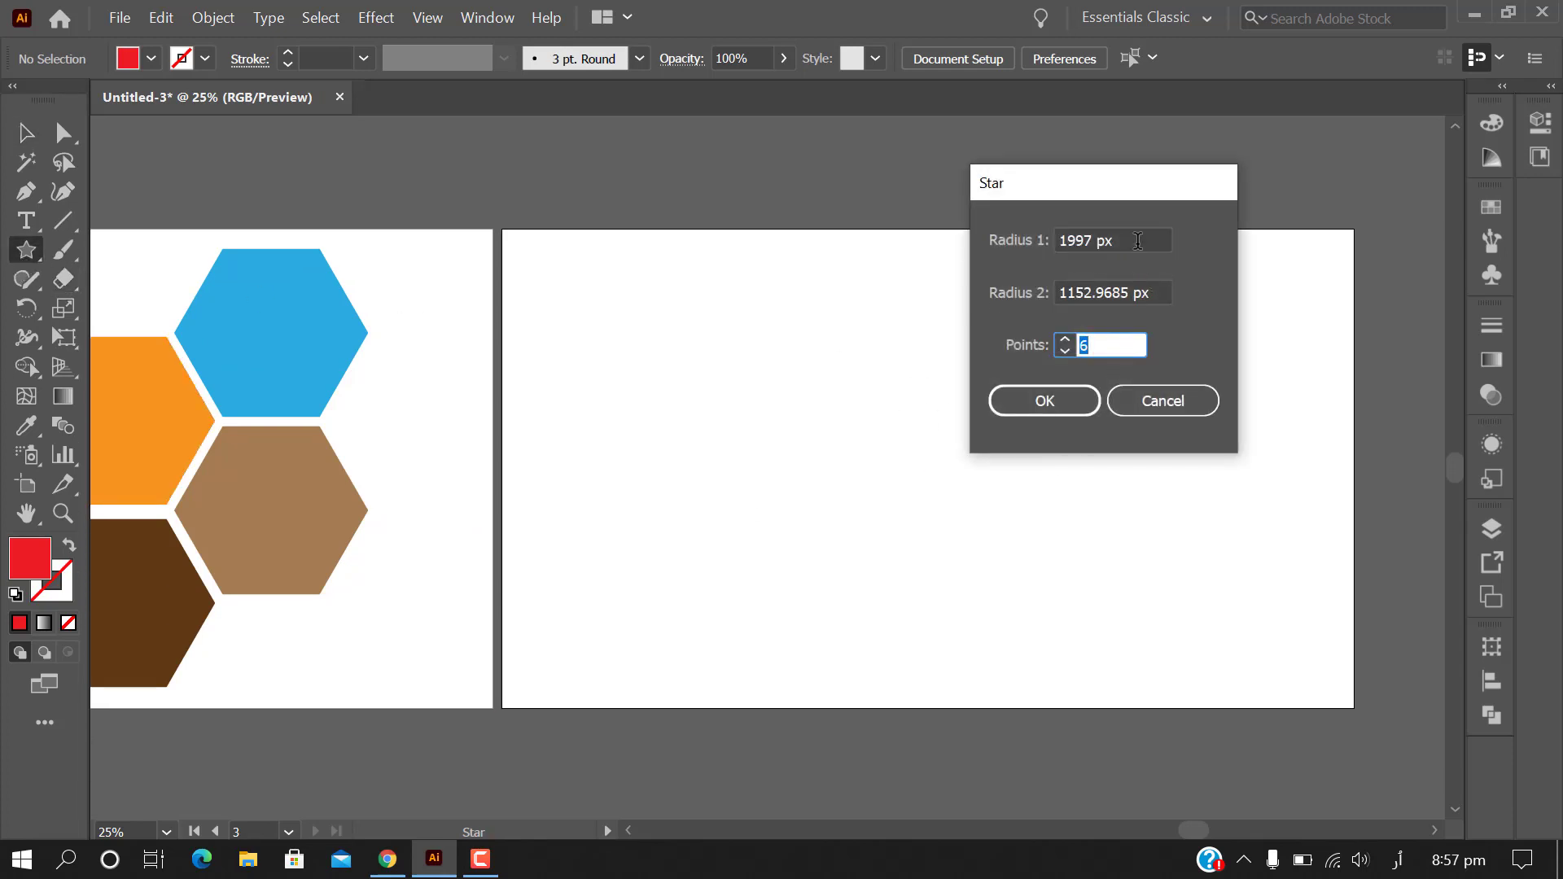
drag(1138, 241, 1056, 241)
text(300)
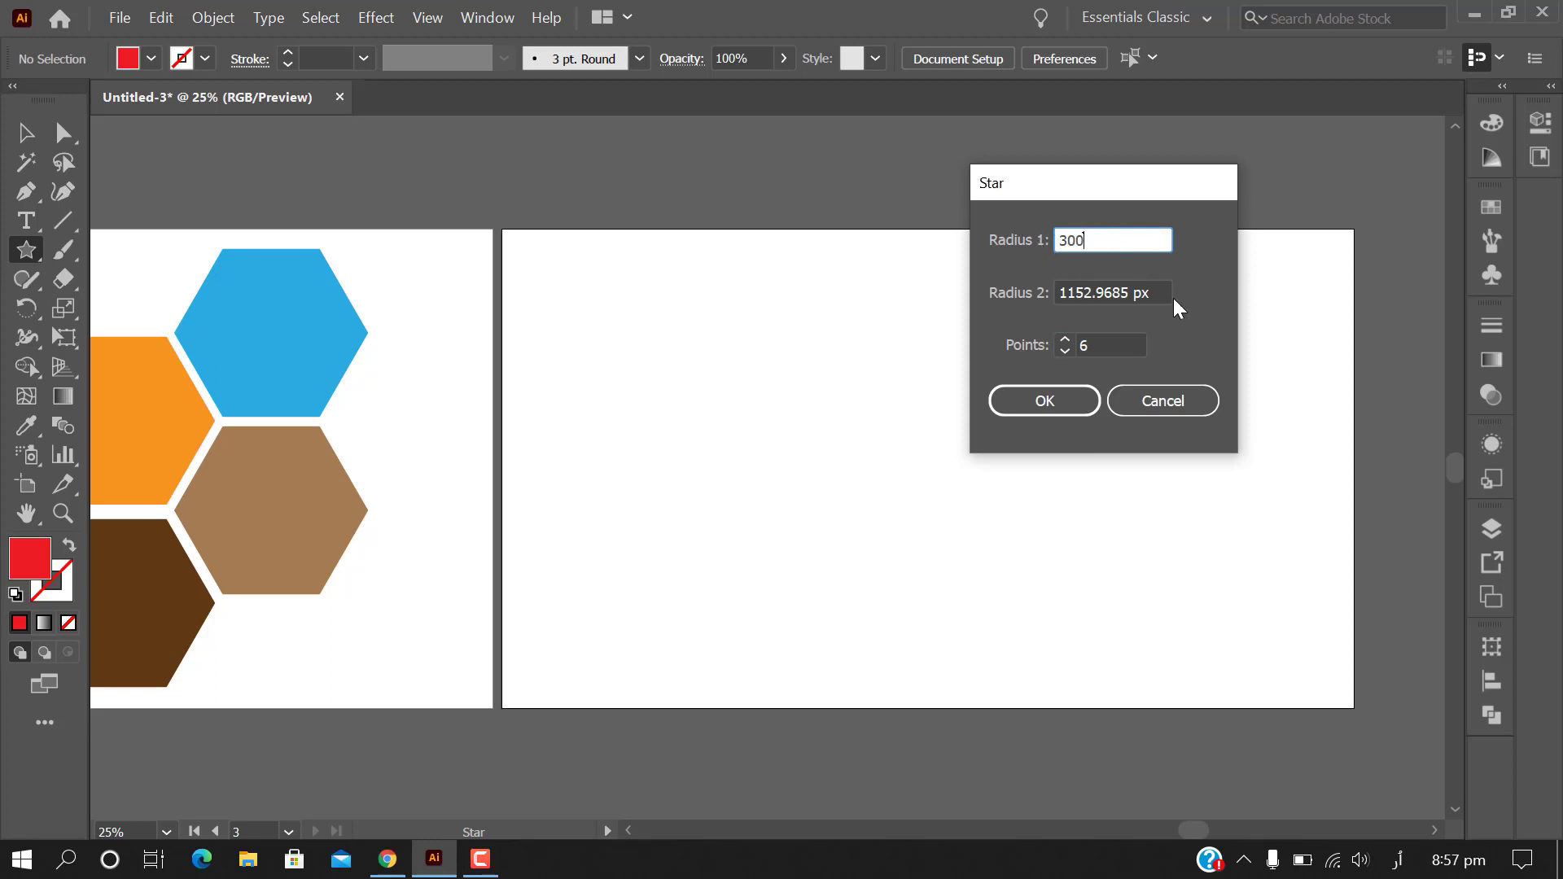
drag(1174, 295, 1049, 302)
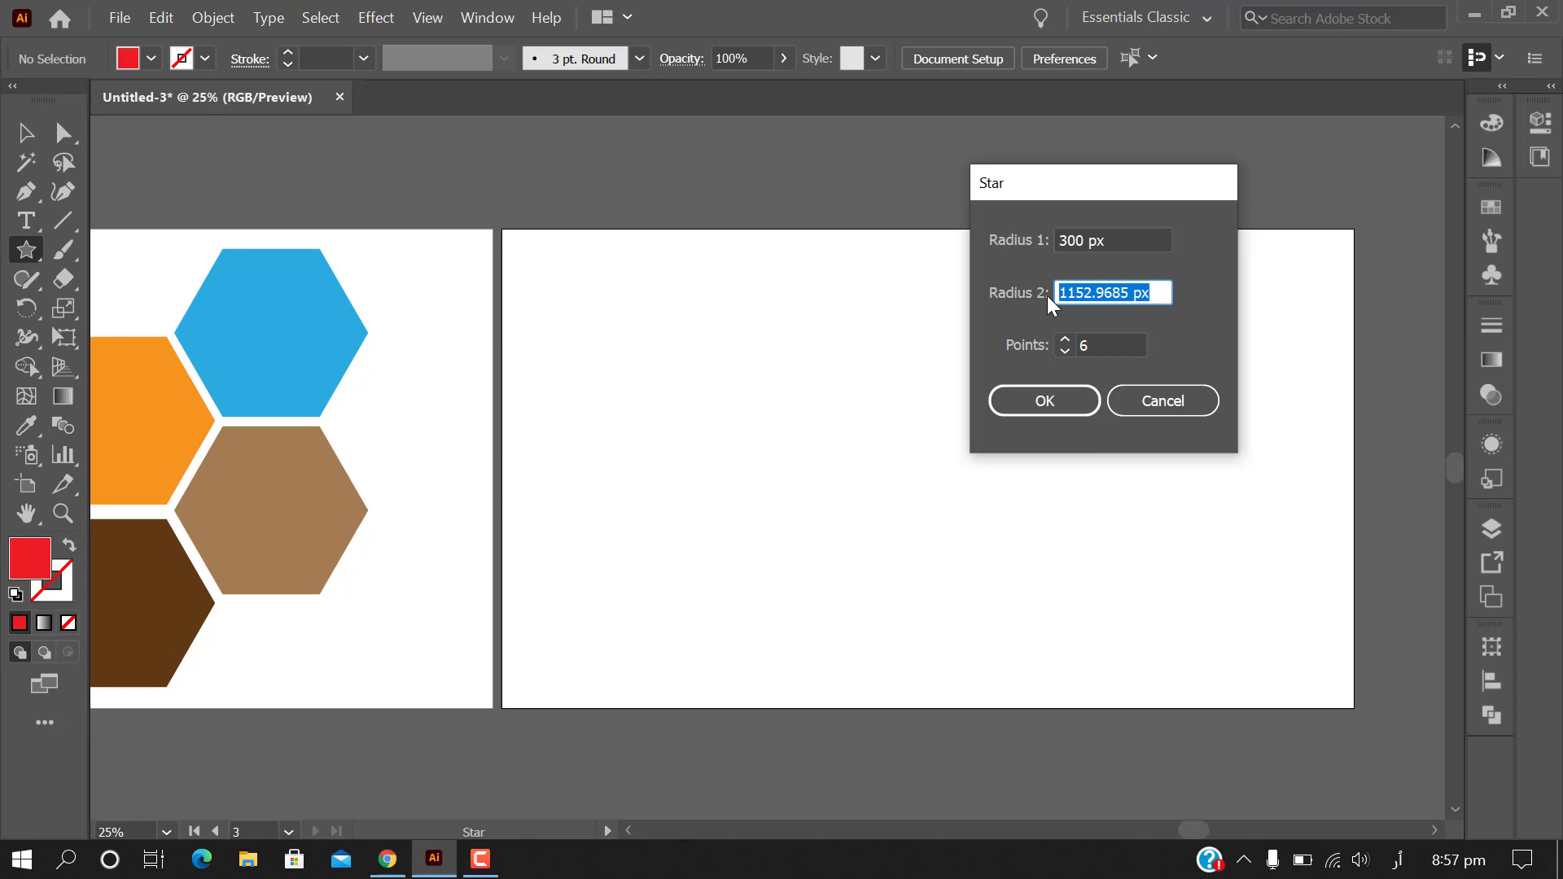
text(100)
click(1058, 402)
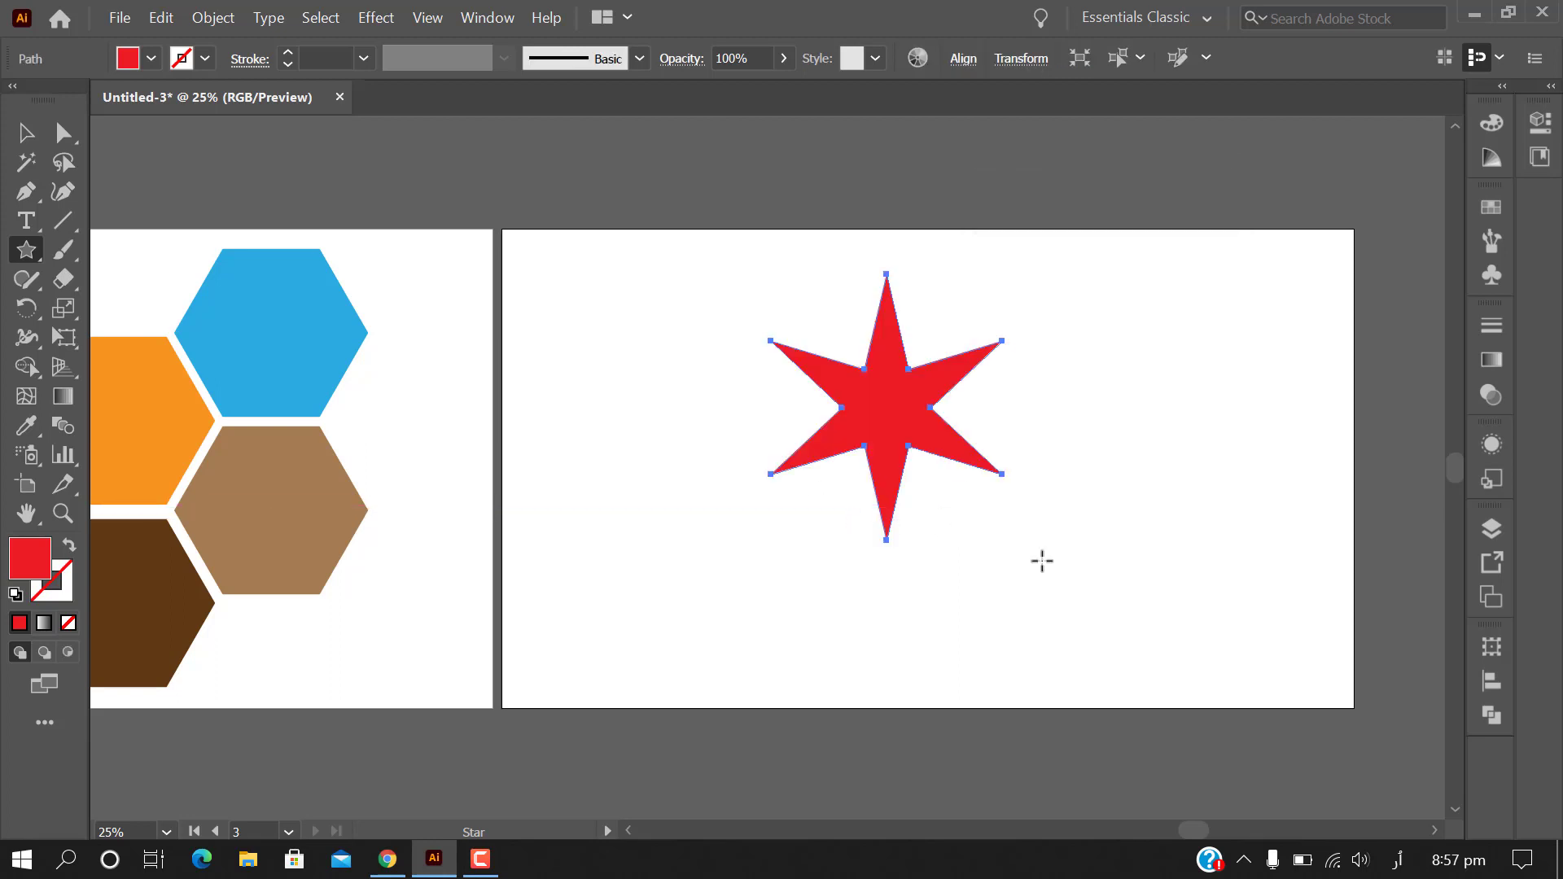
Move the large star to the left side of the artboard
click(26, 132)
drag(896, 426, 662, 457)
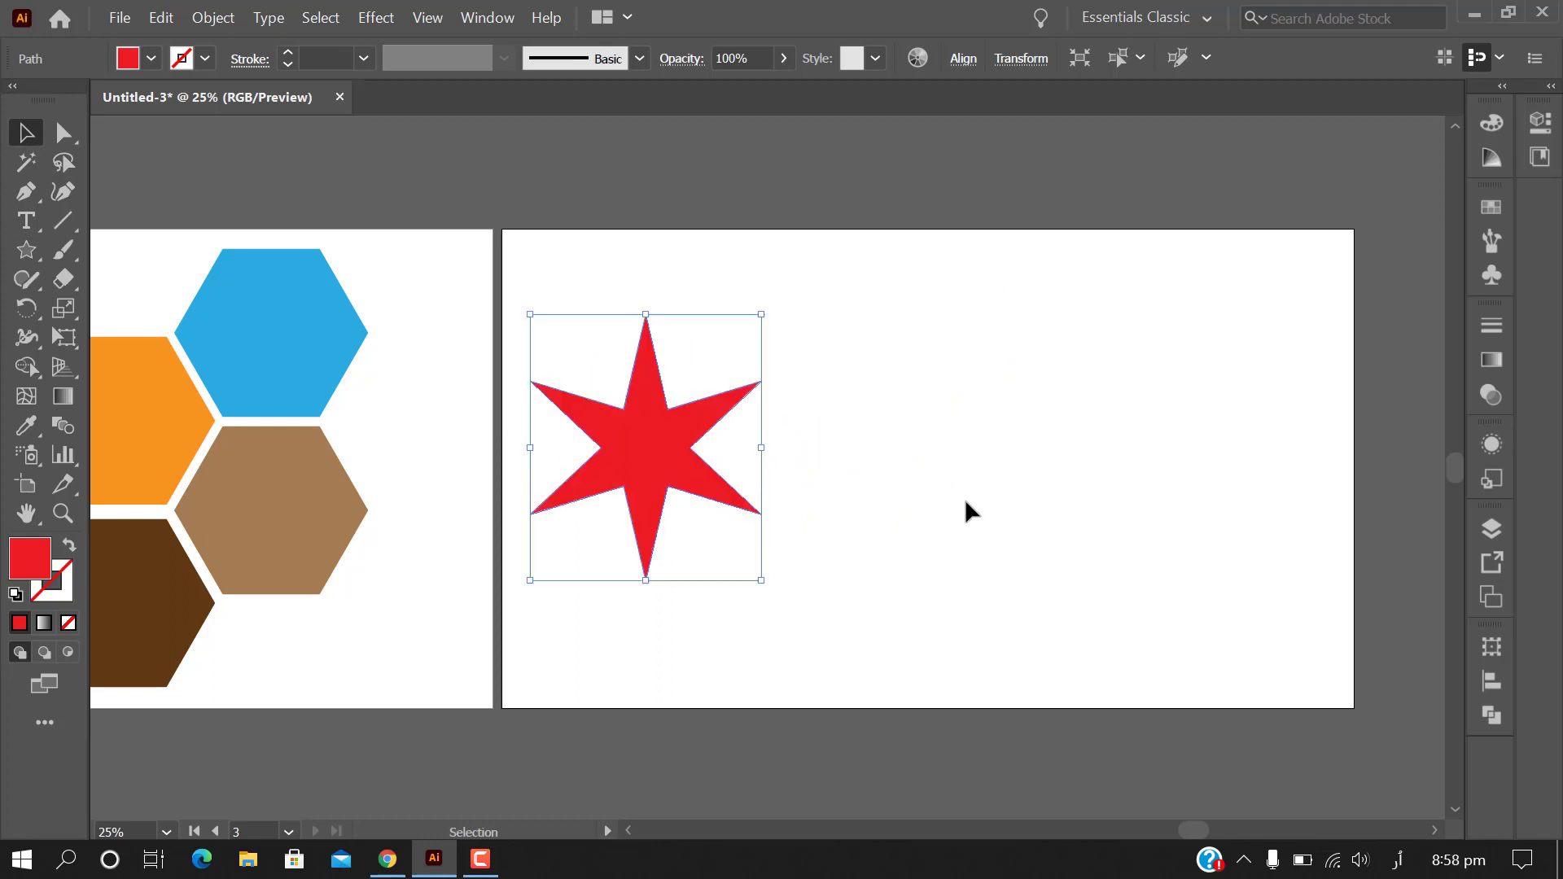
key(ctrl+equal)
key(ctrl+equal)
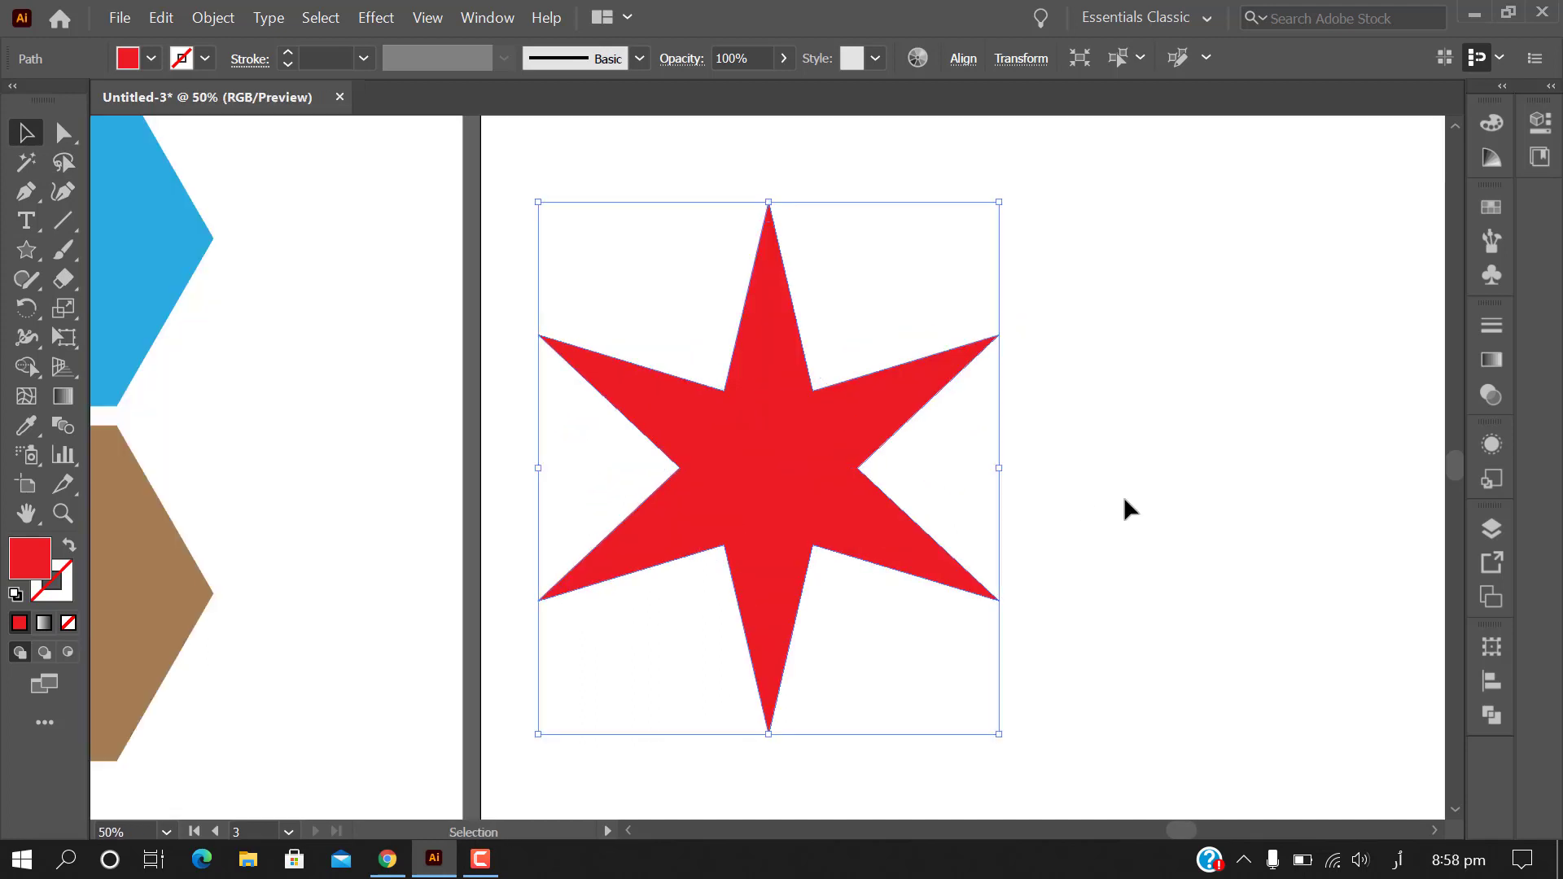
key(ctrl+minus)
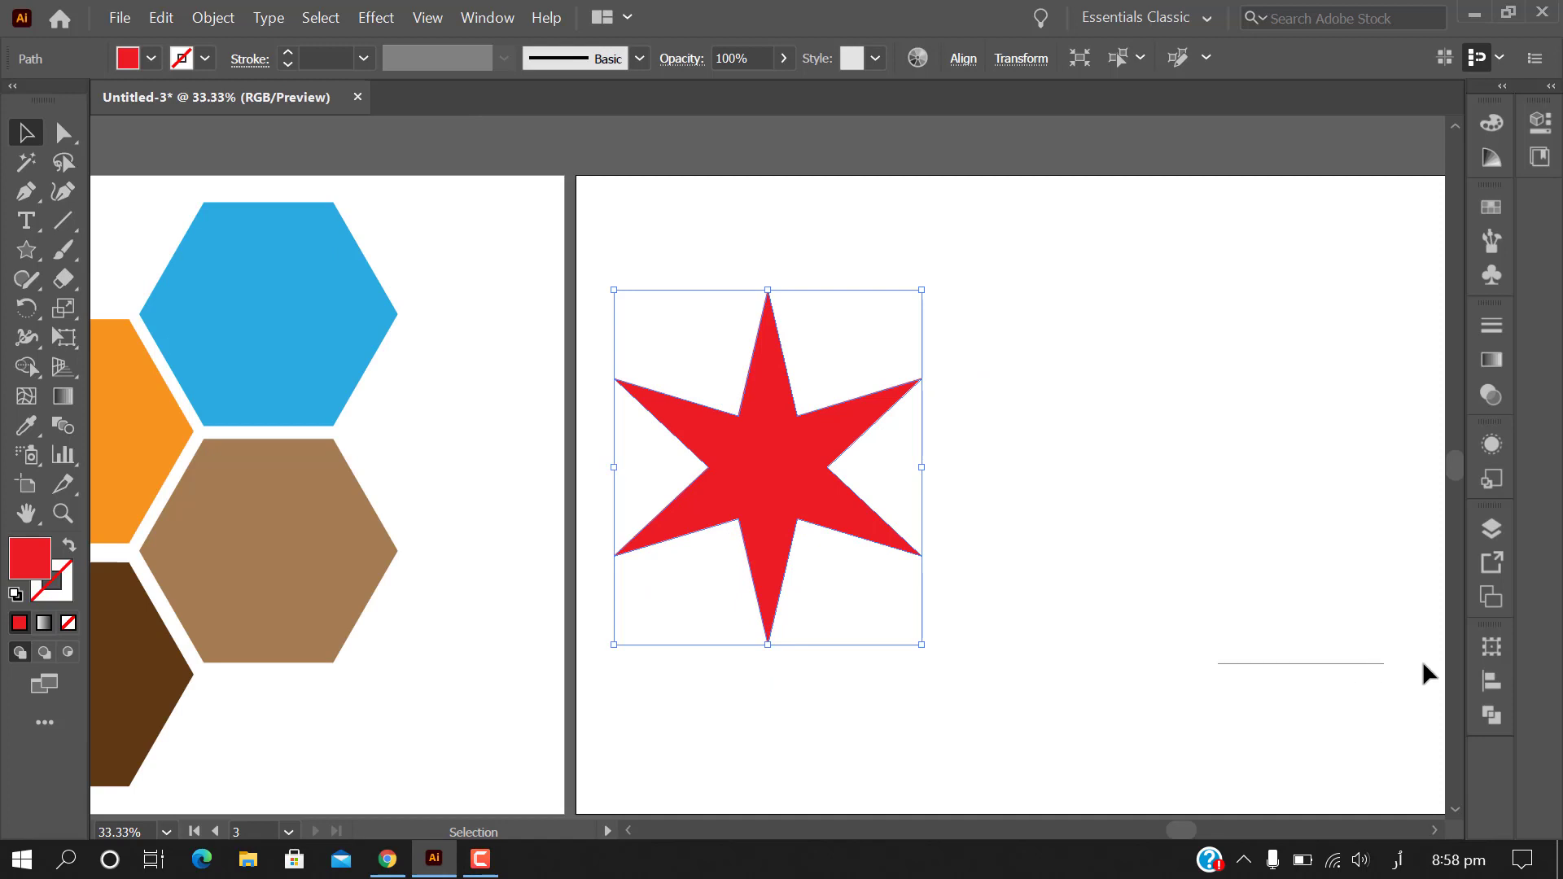
scroll(1423, 661, right, 5)
click(998, 671)
scroll(998, 671, down, 2)
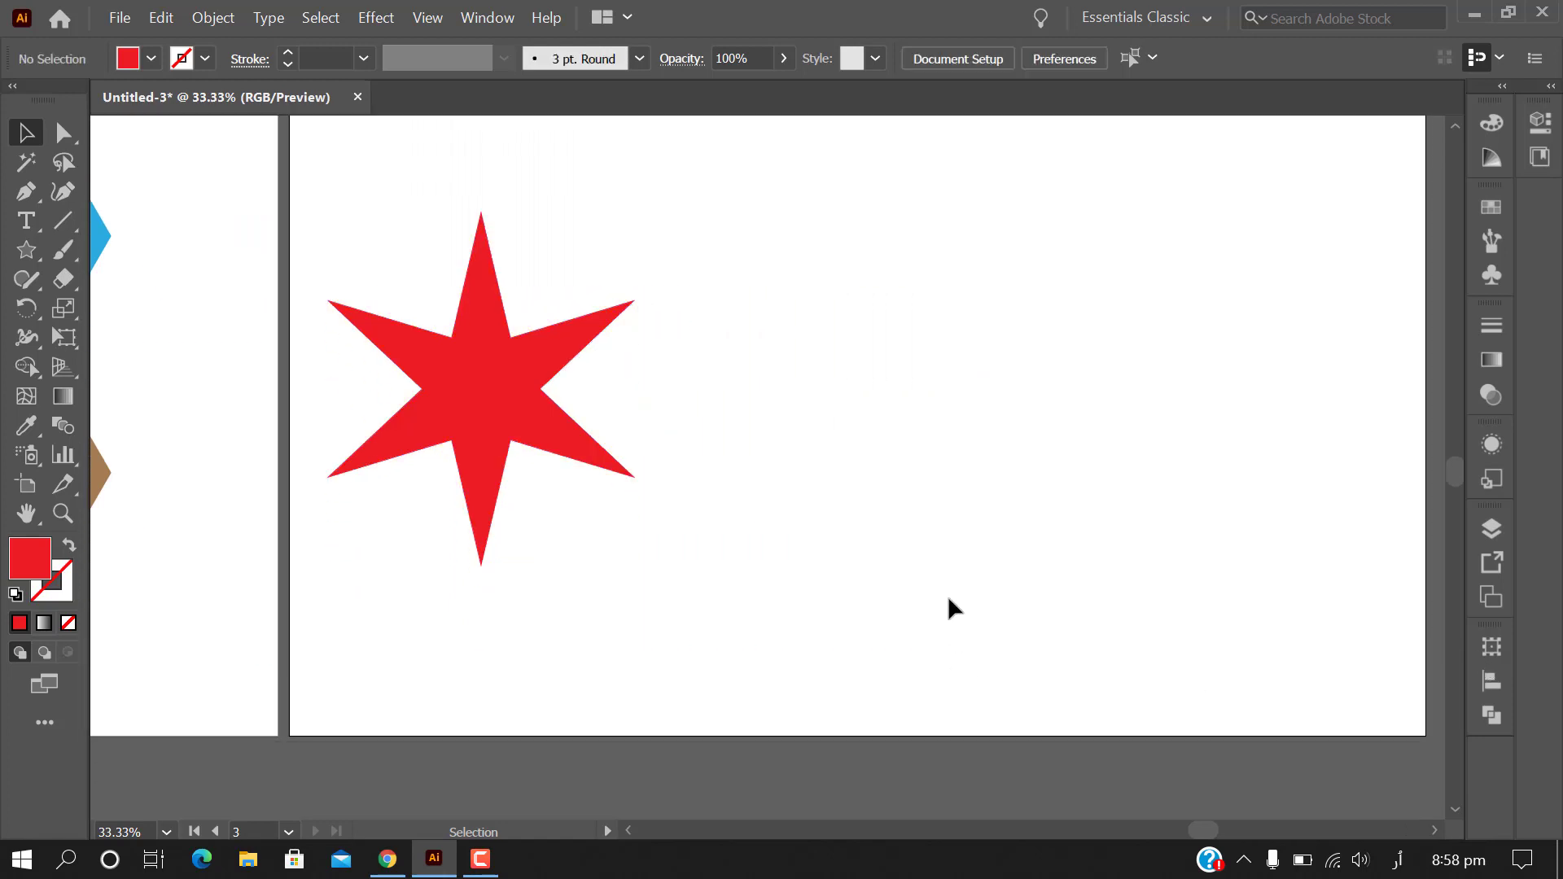
click(462, 415)
click(427, 502)
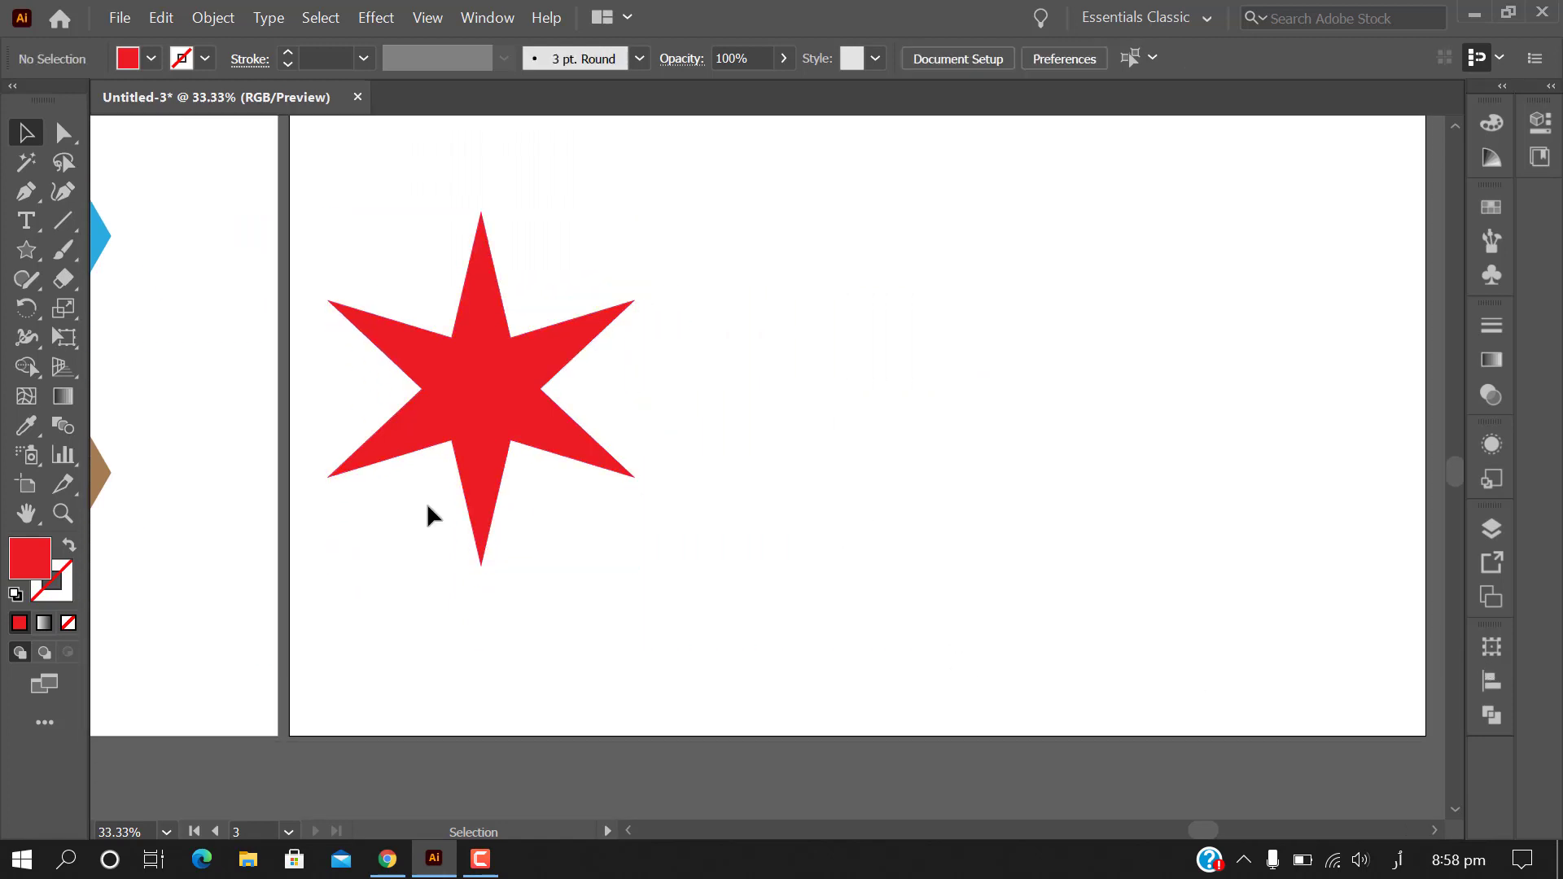
click(31, 258)
click(853, 347)
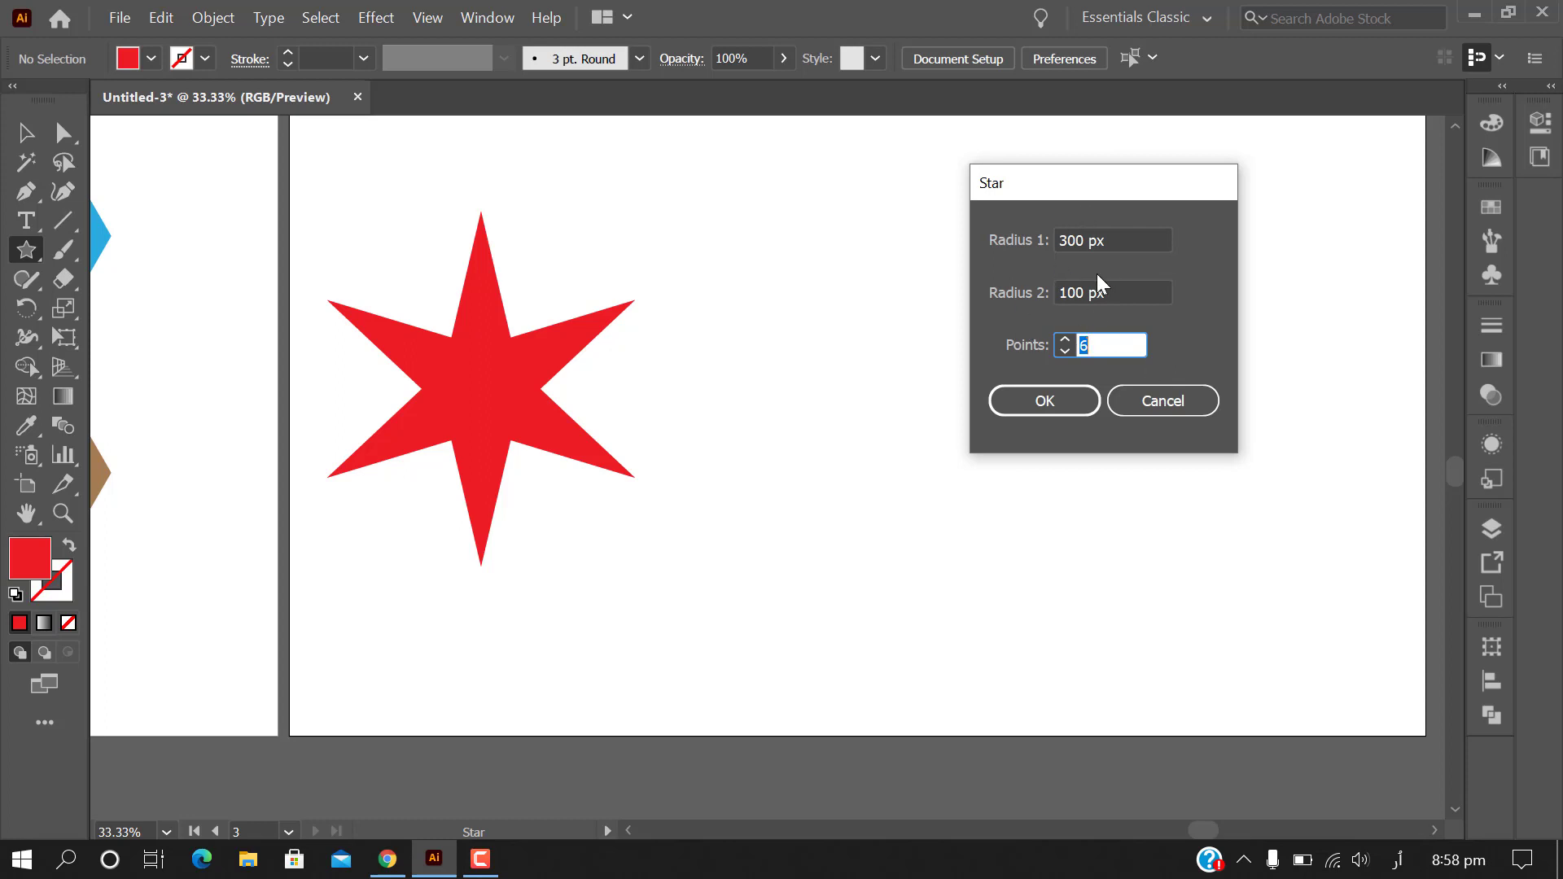
Create another six-point star with a 200 px outer radius
click(1126, 236)
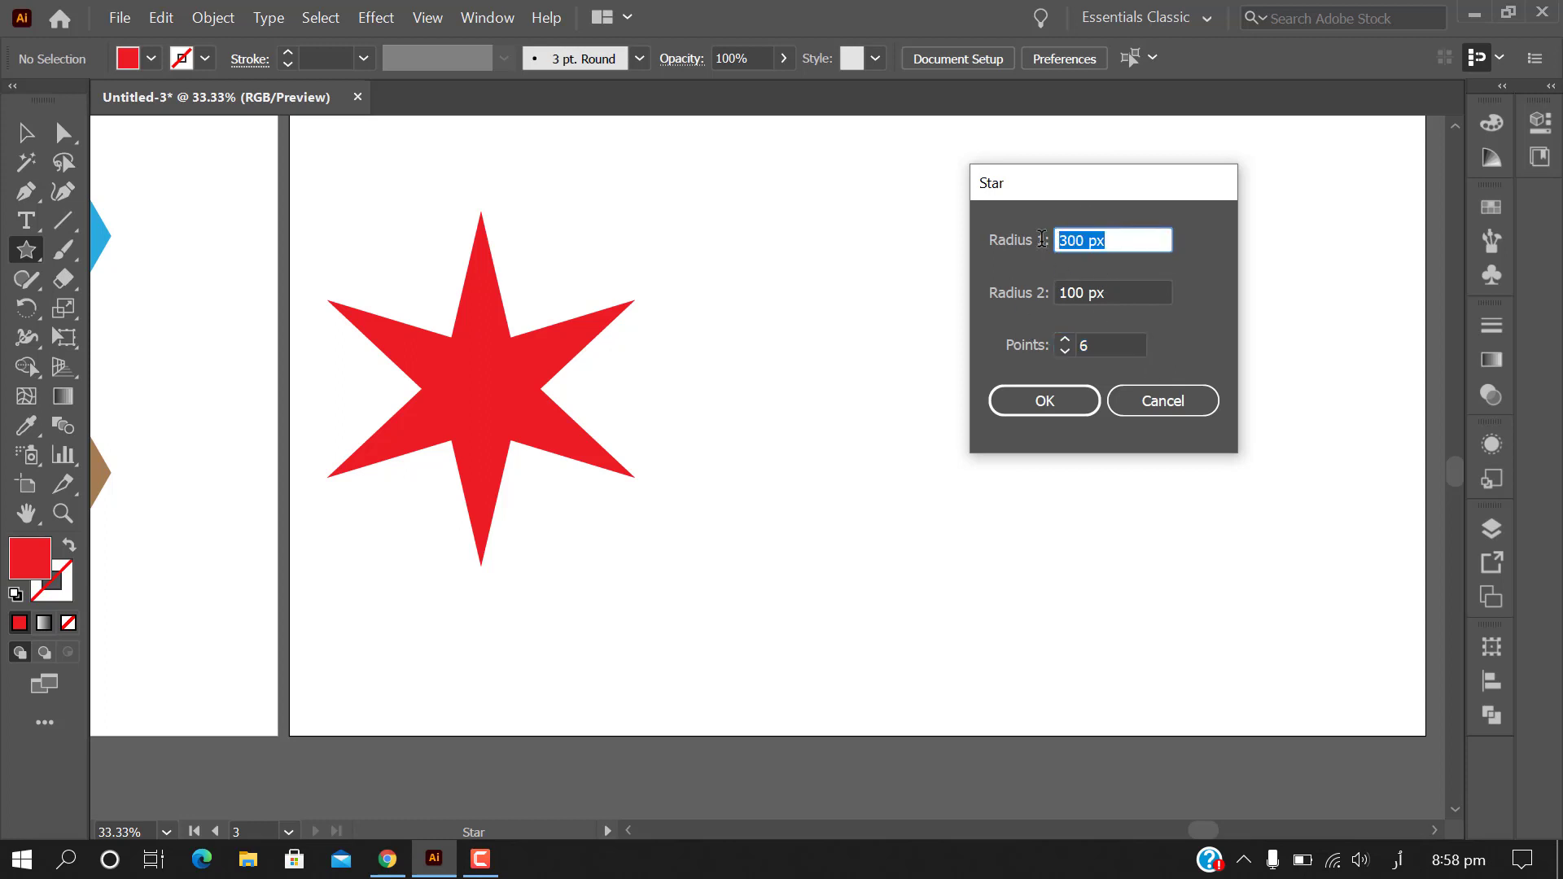
text(200)
click(1041, 400)
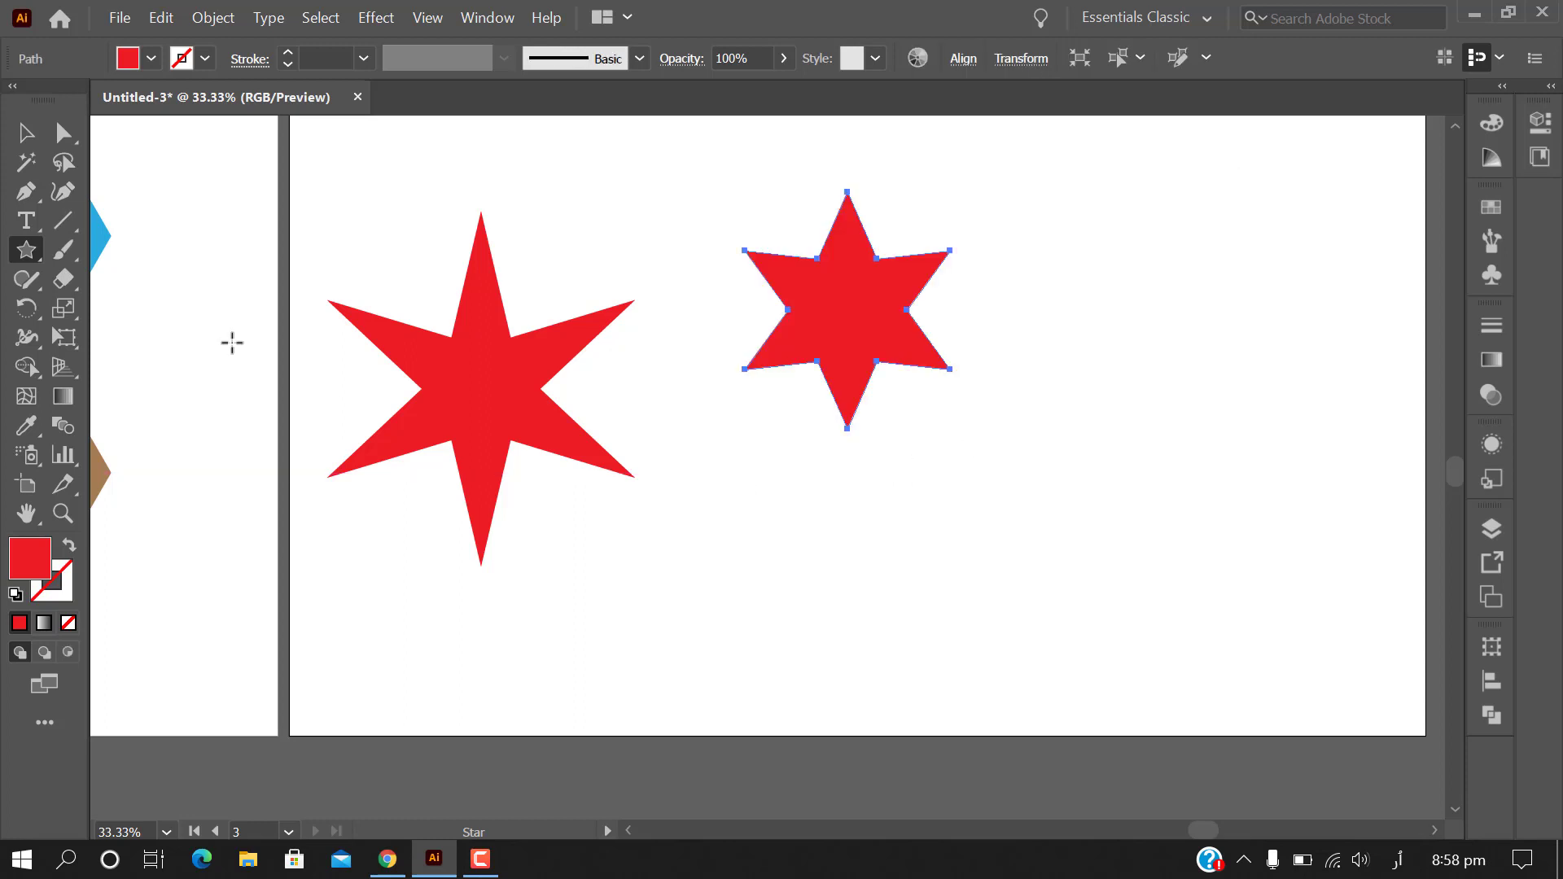
Move the smaller star just right of the large star
click(26, 132)
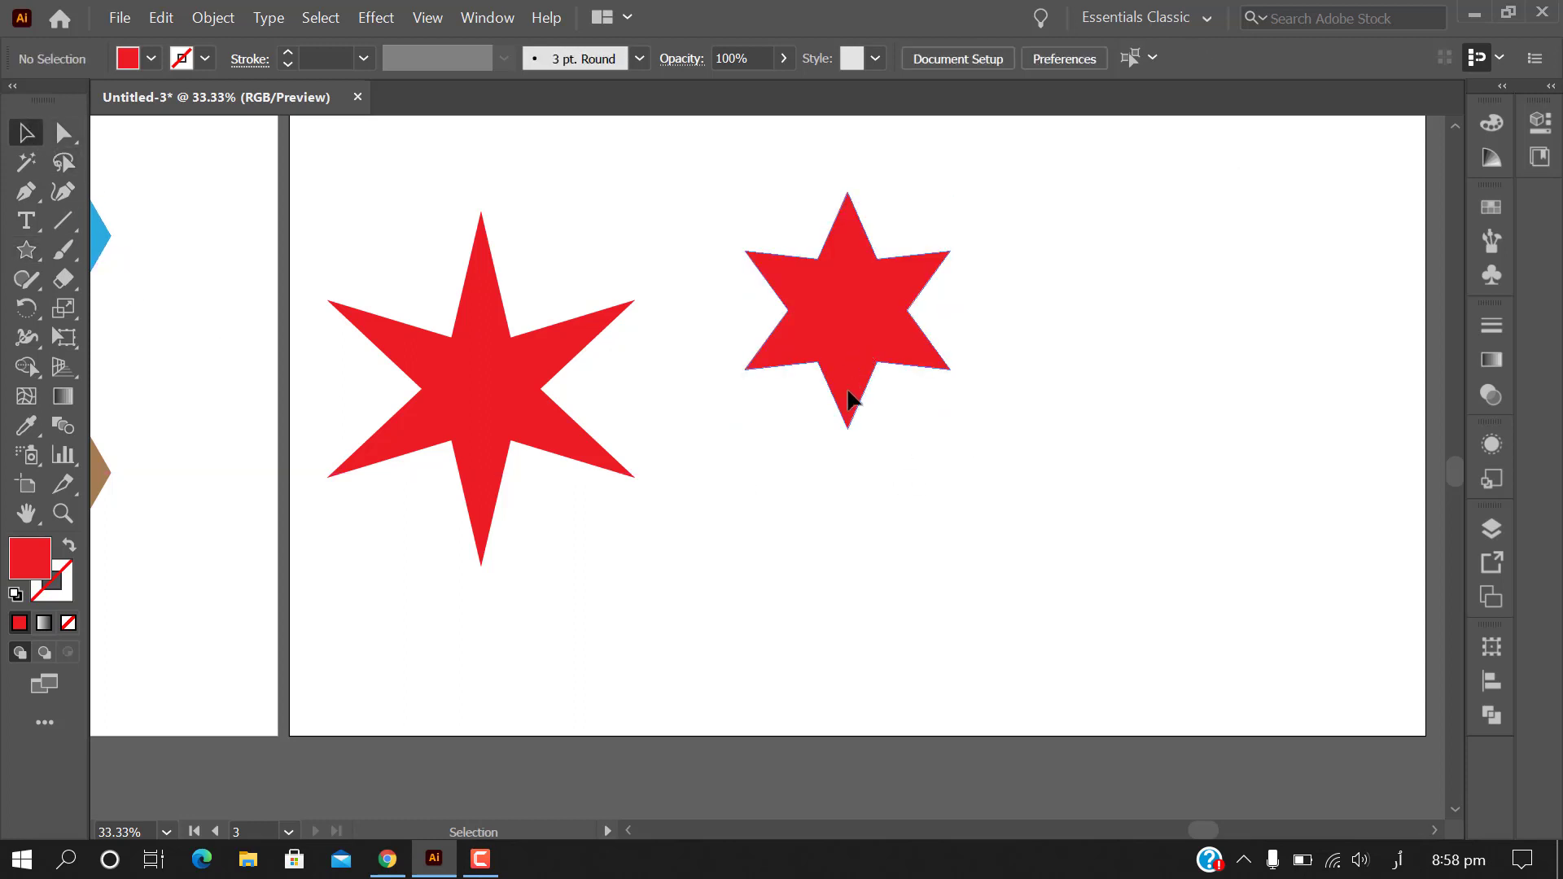
drag(865, 348, 779, 441)
click(931, 538)
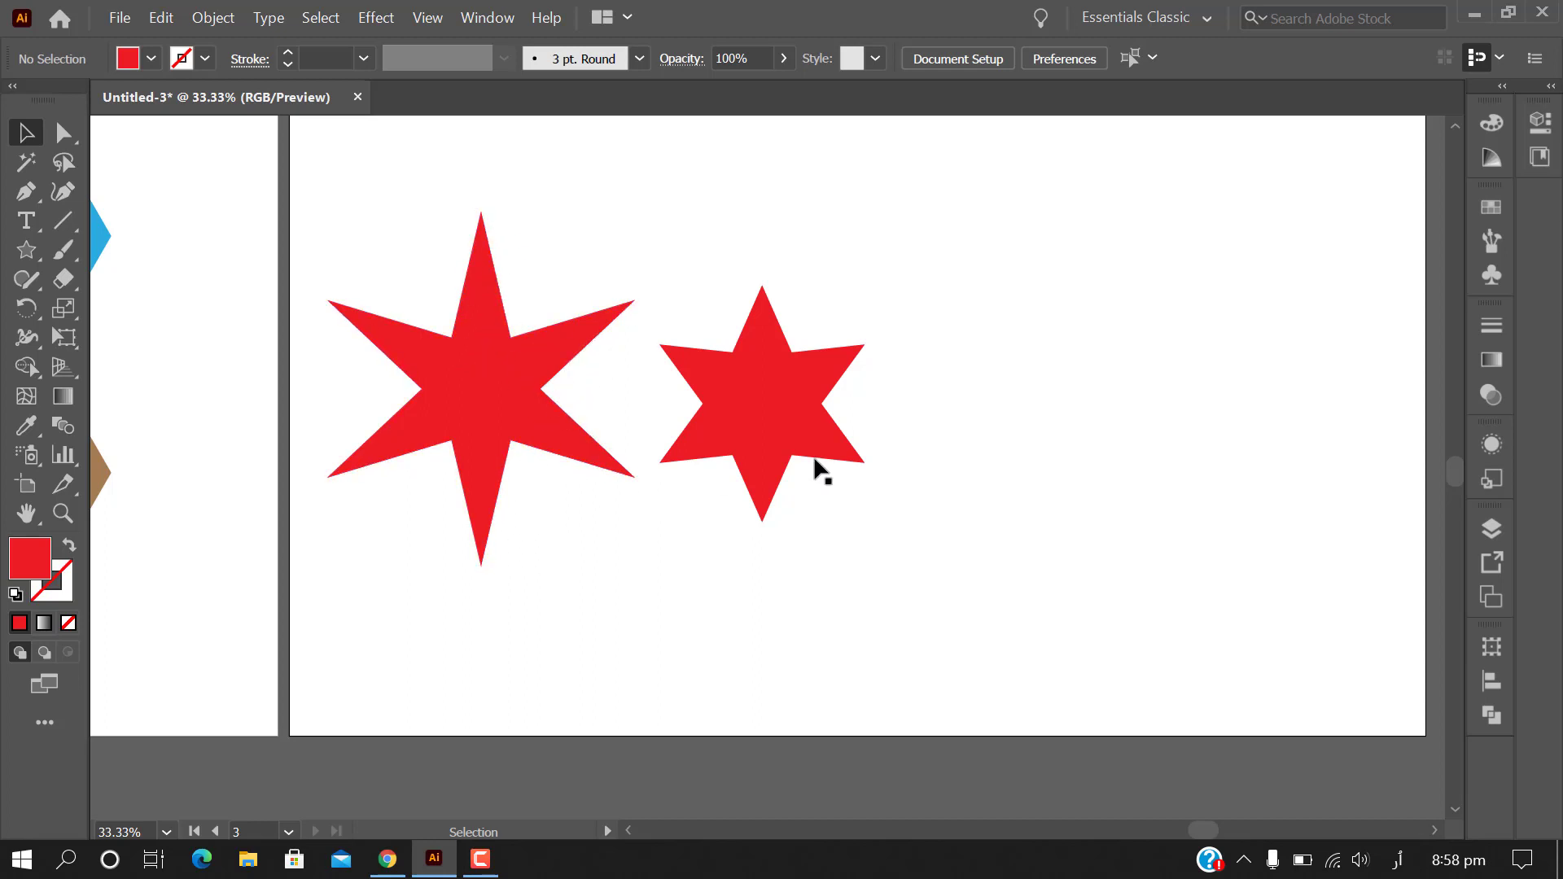
click(769, 317)
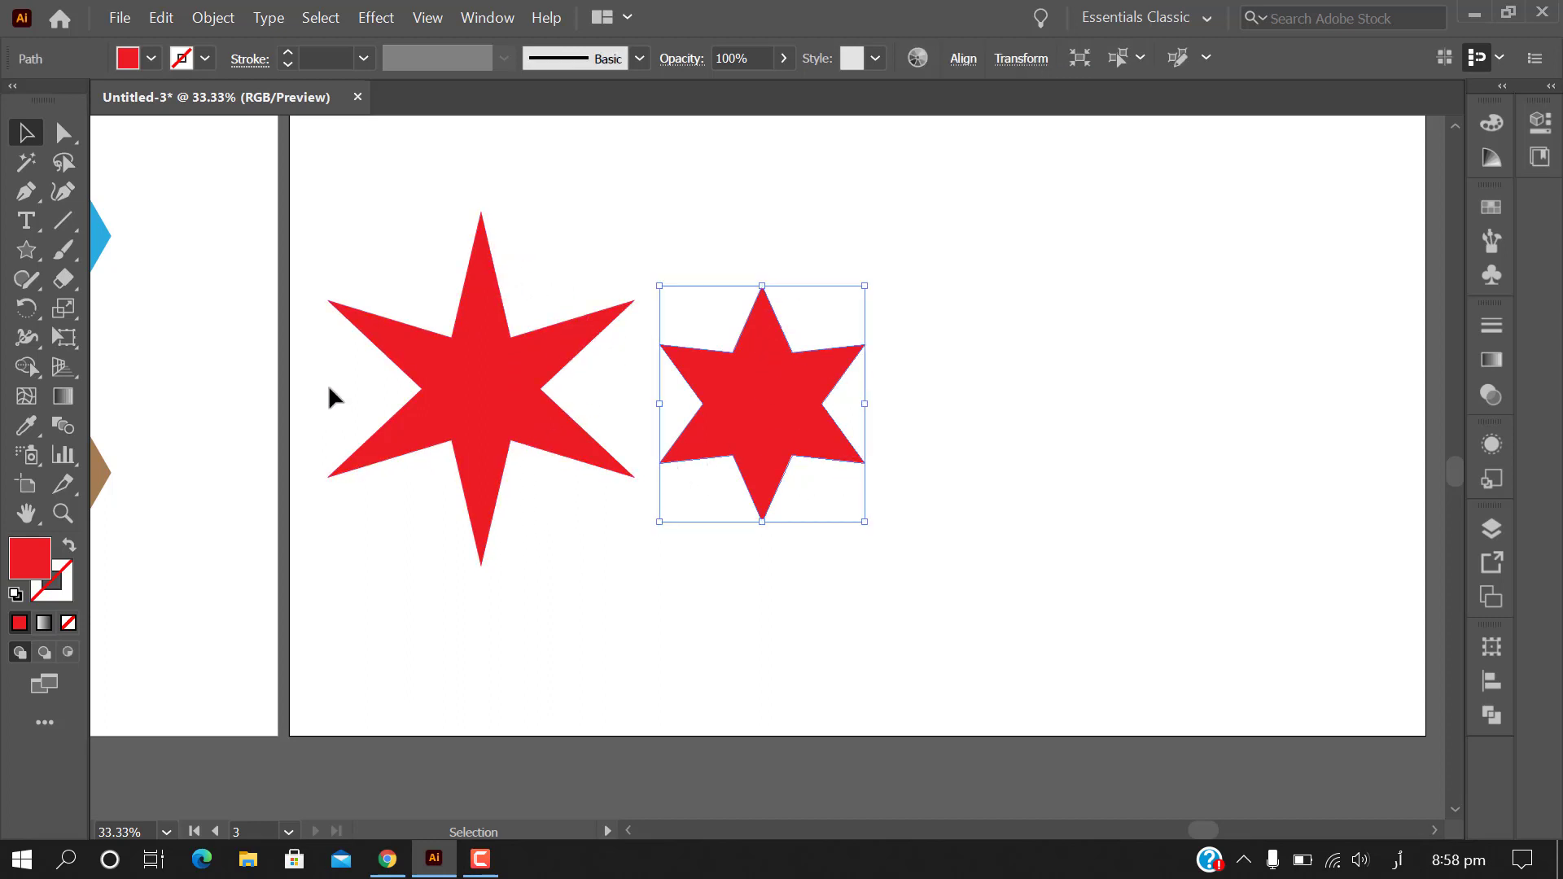
click(552, 601)
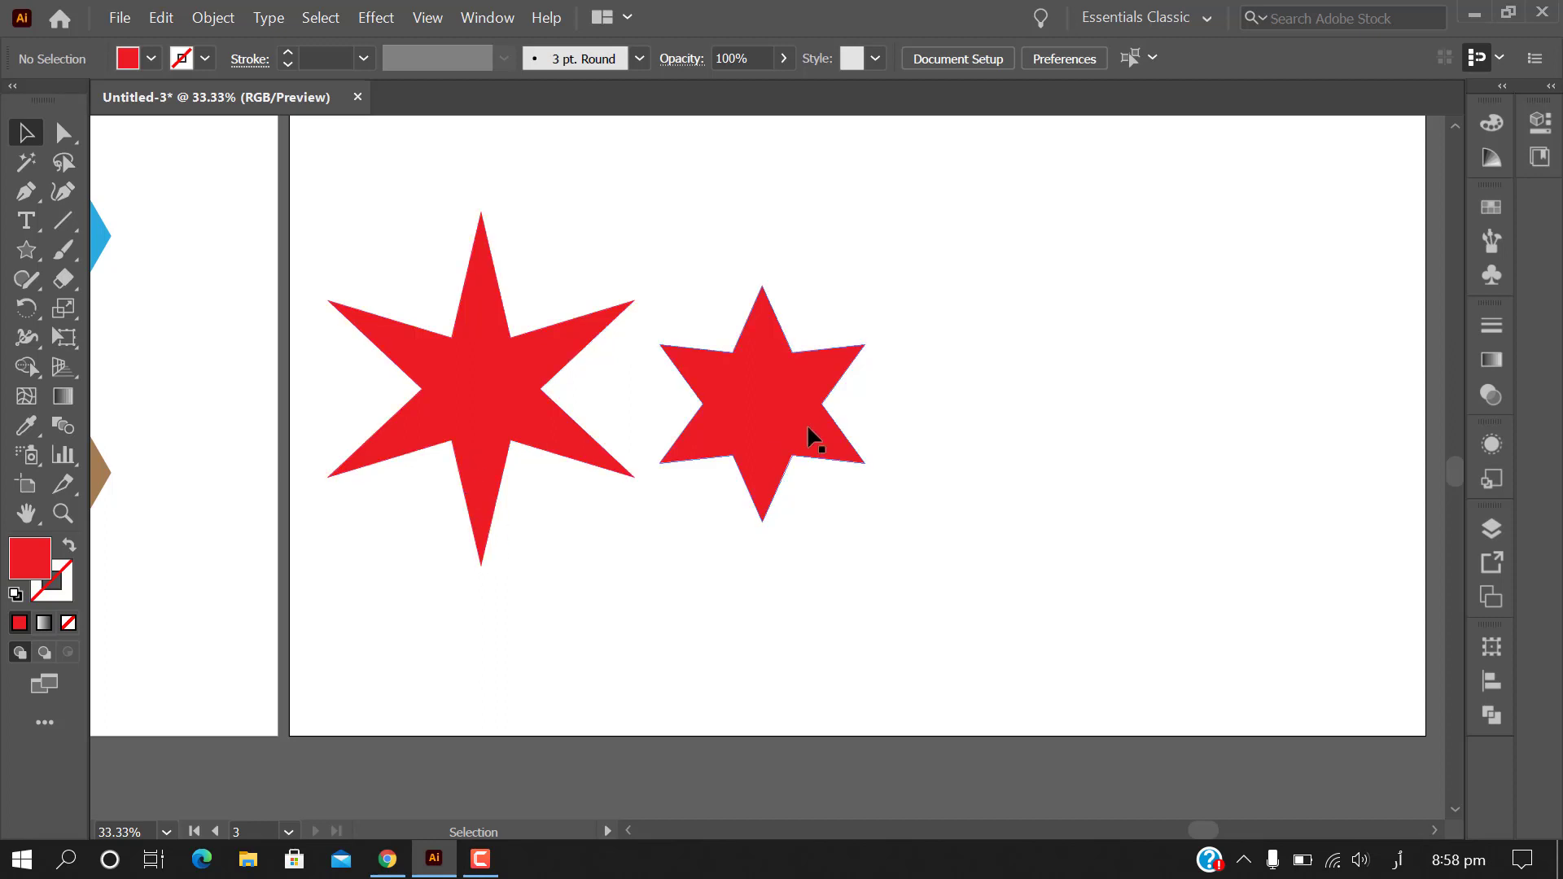
drag(1048, 627, 1429, 617)
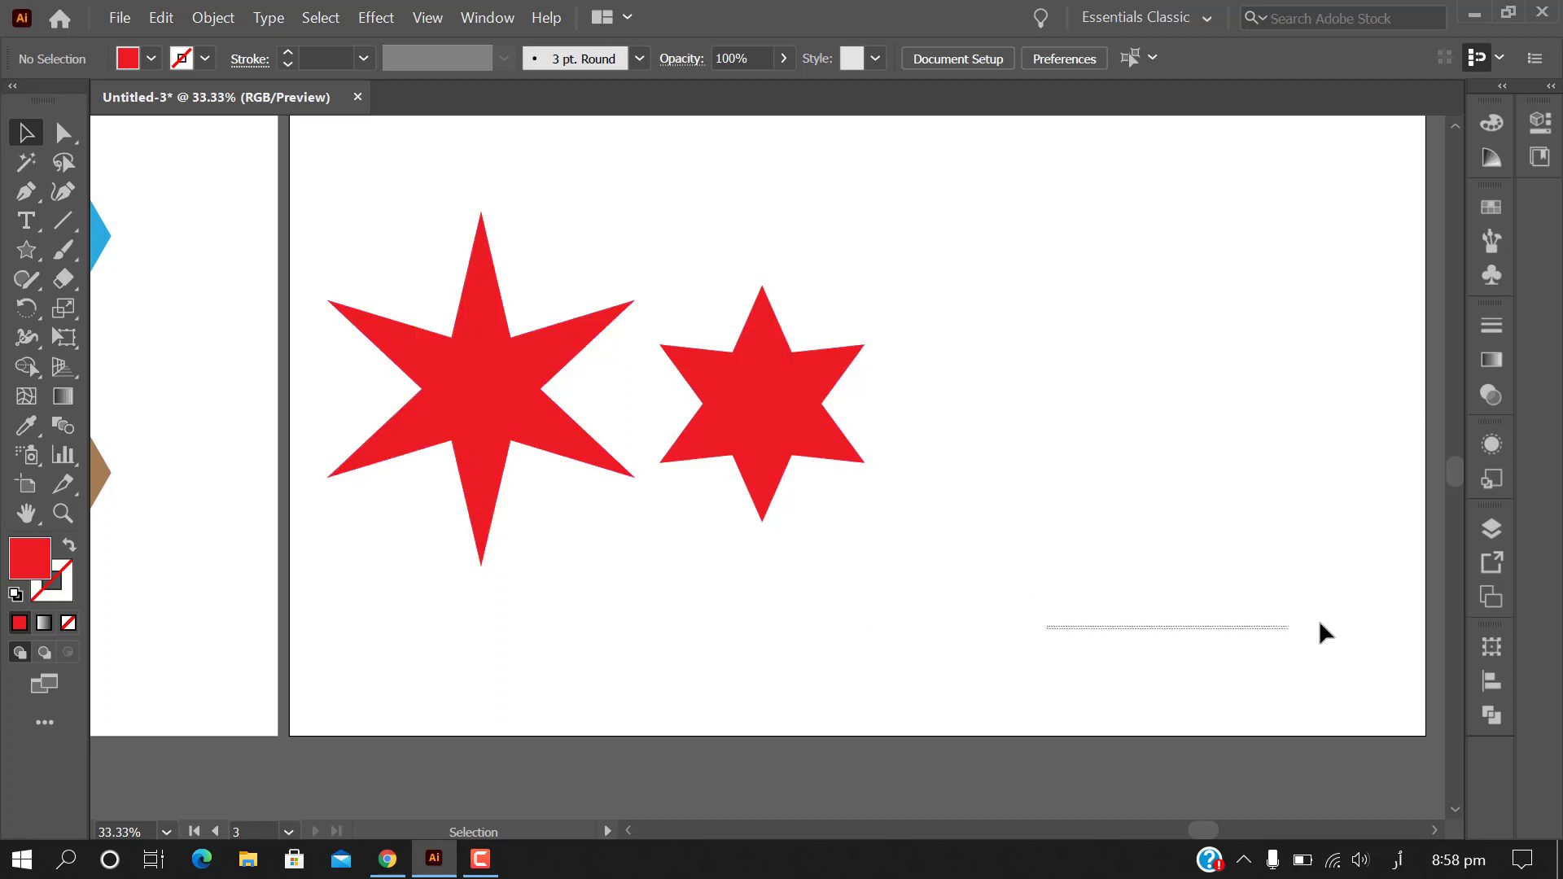
click(750, 423)
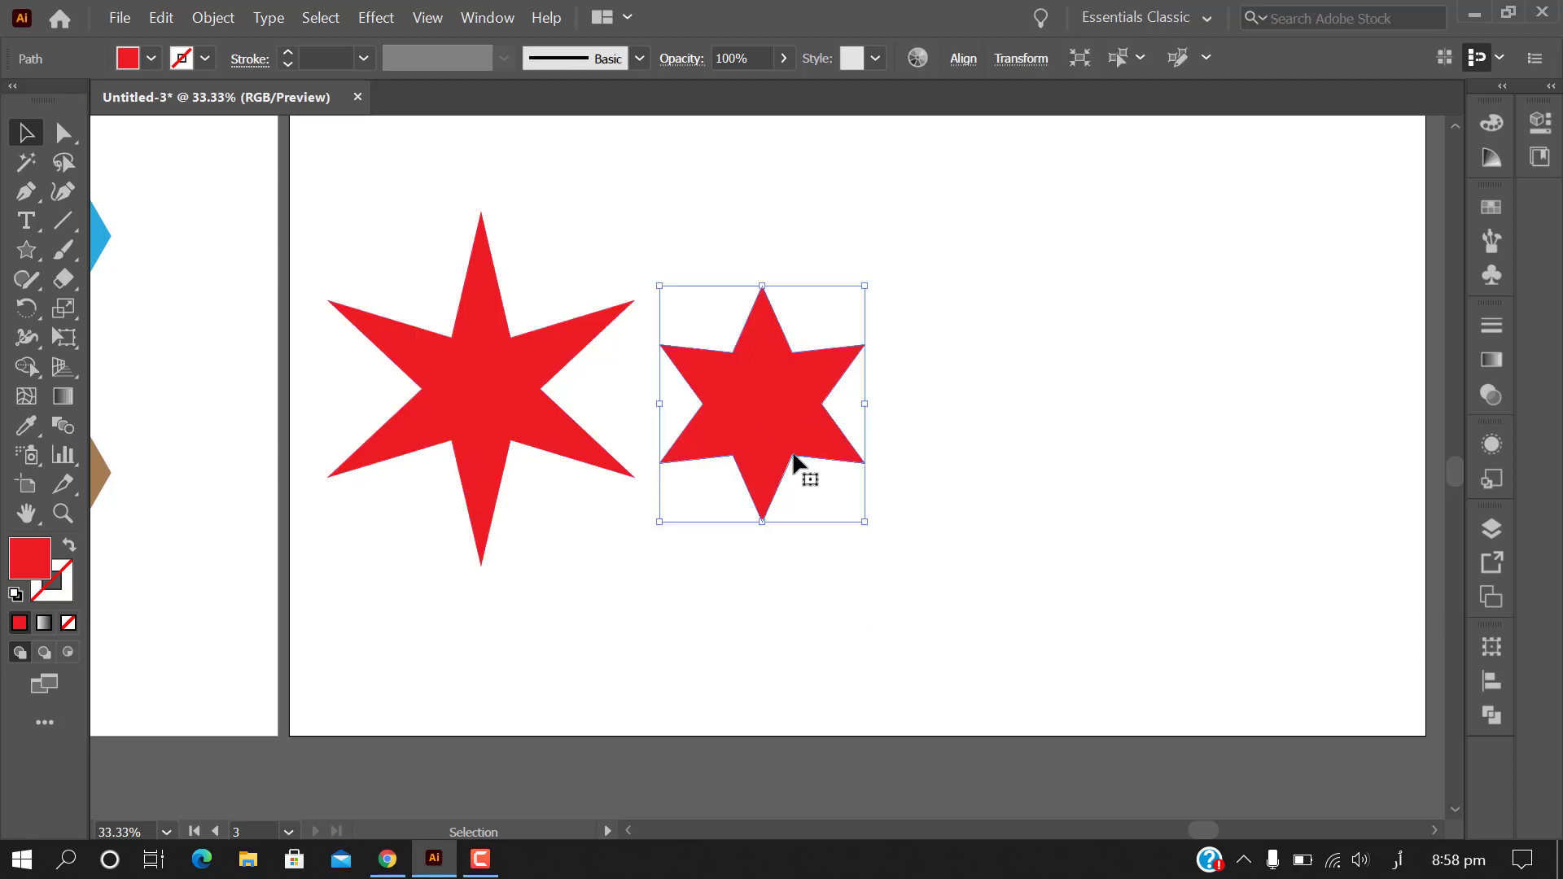
click(967, 502)
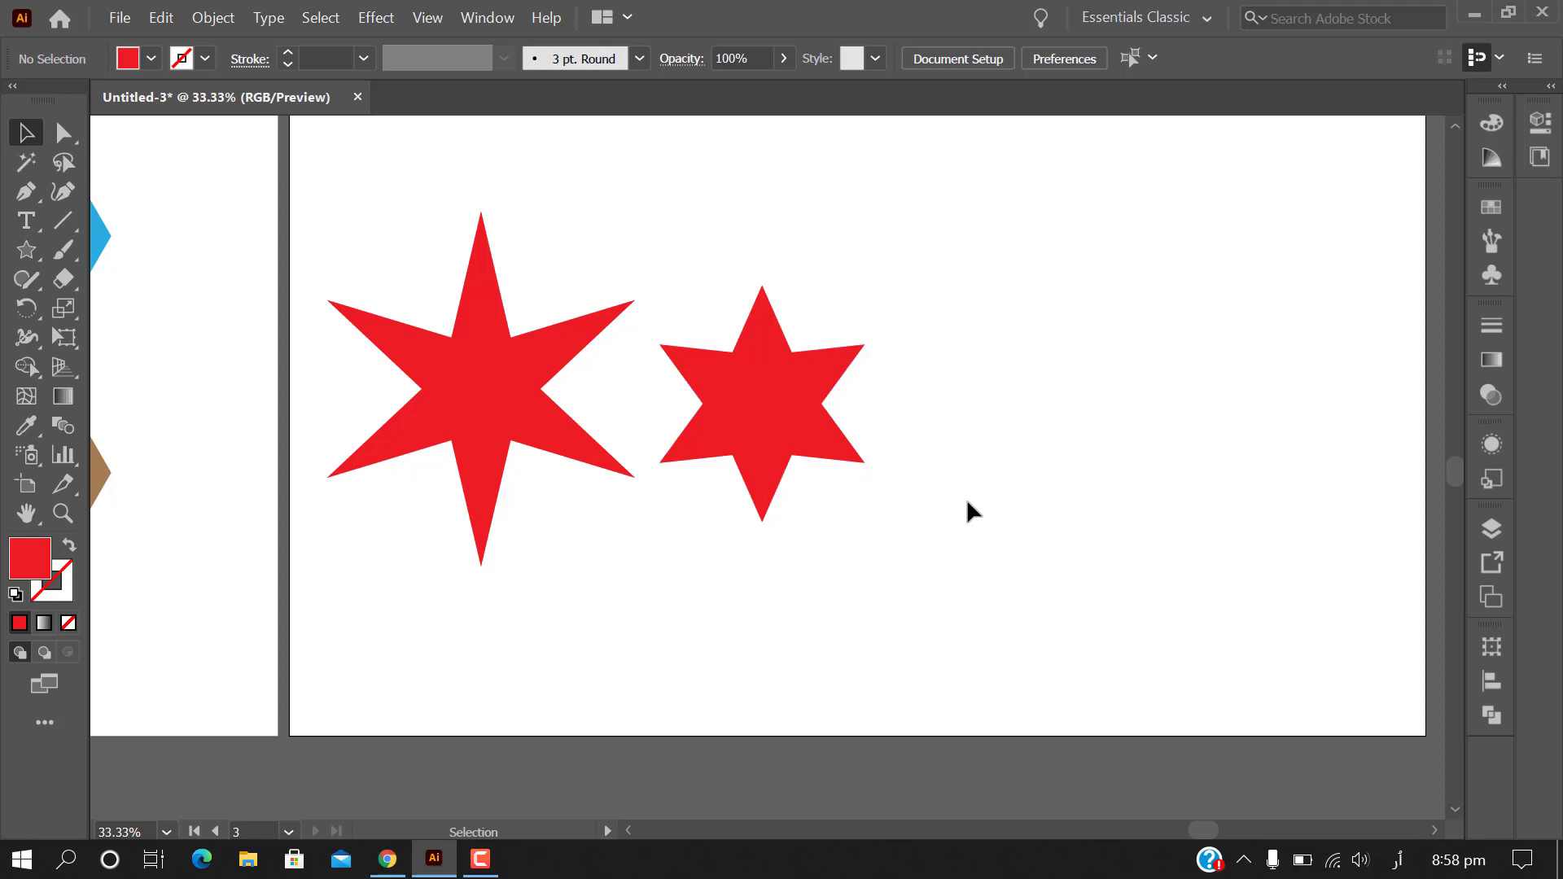
Draw a third six-point star with a changed inner radius
click(25, 252)
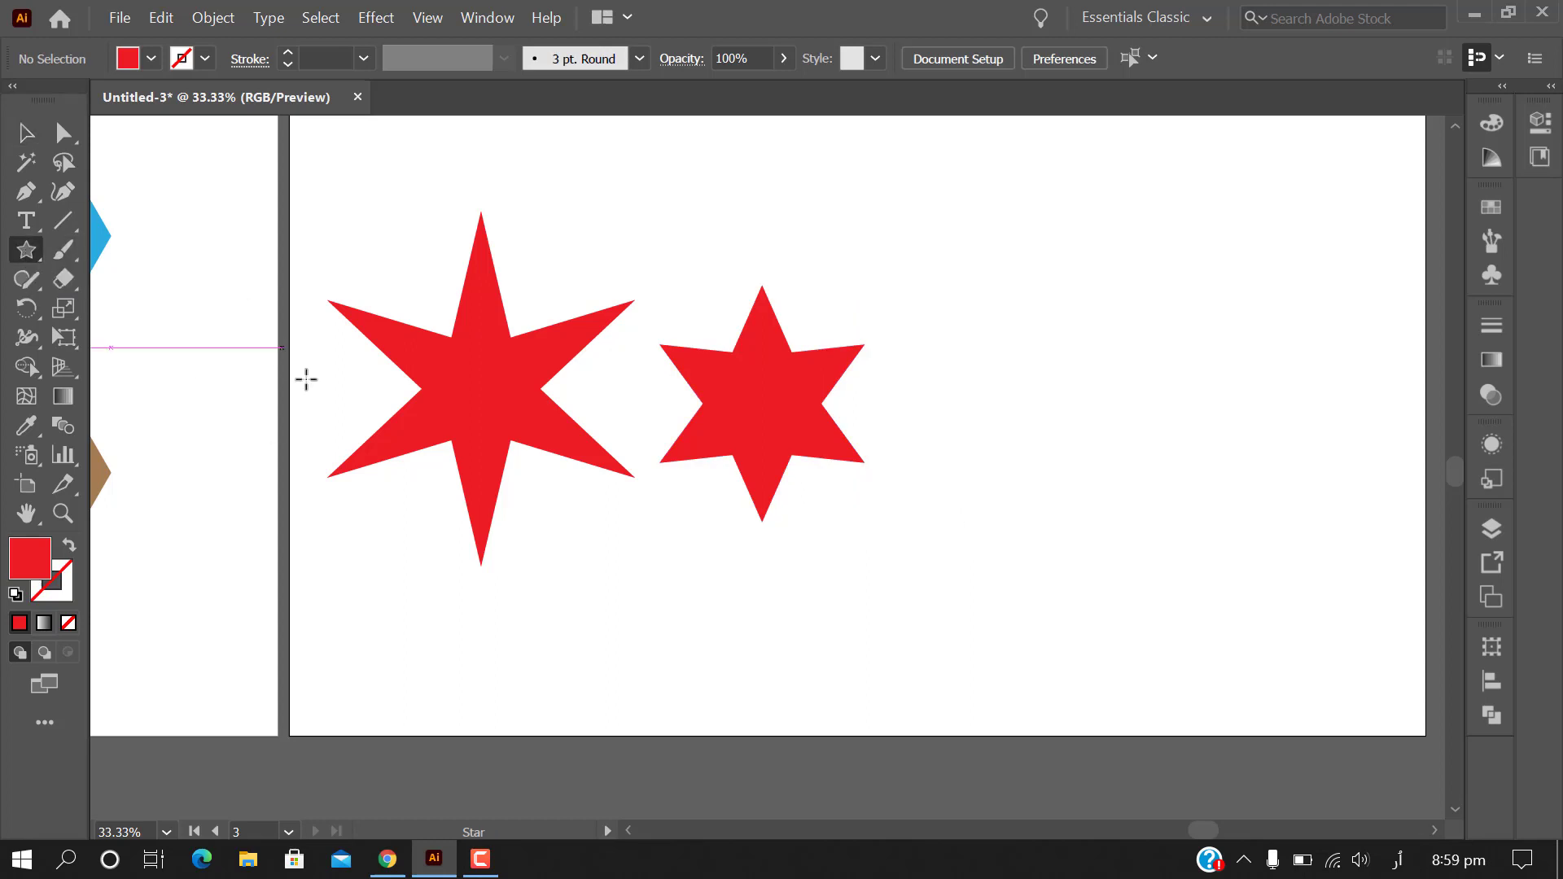
click(1018, 354)
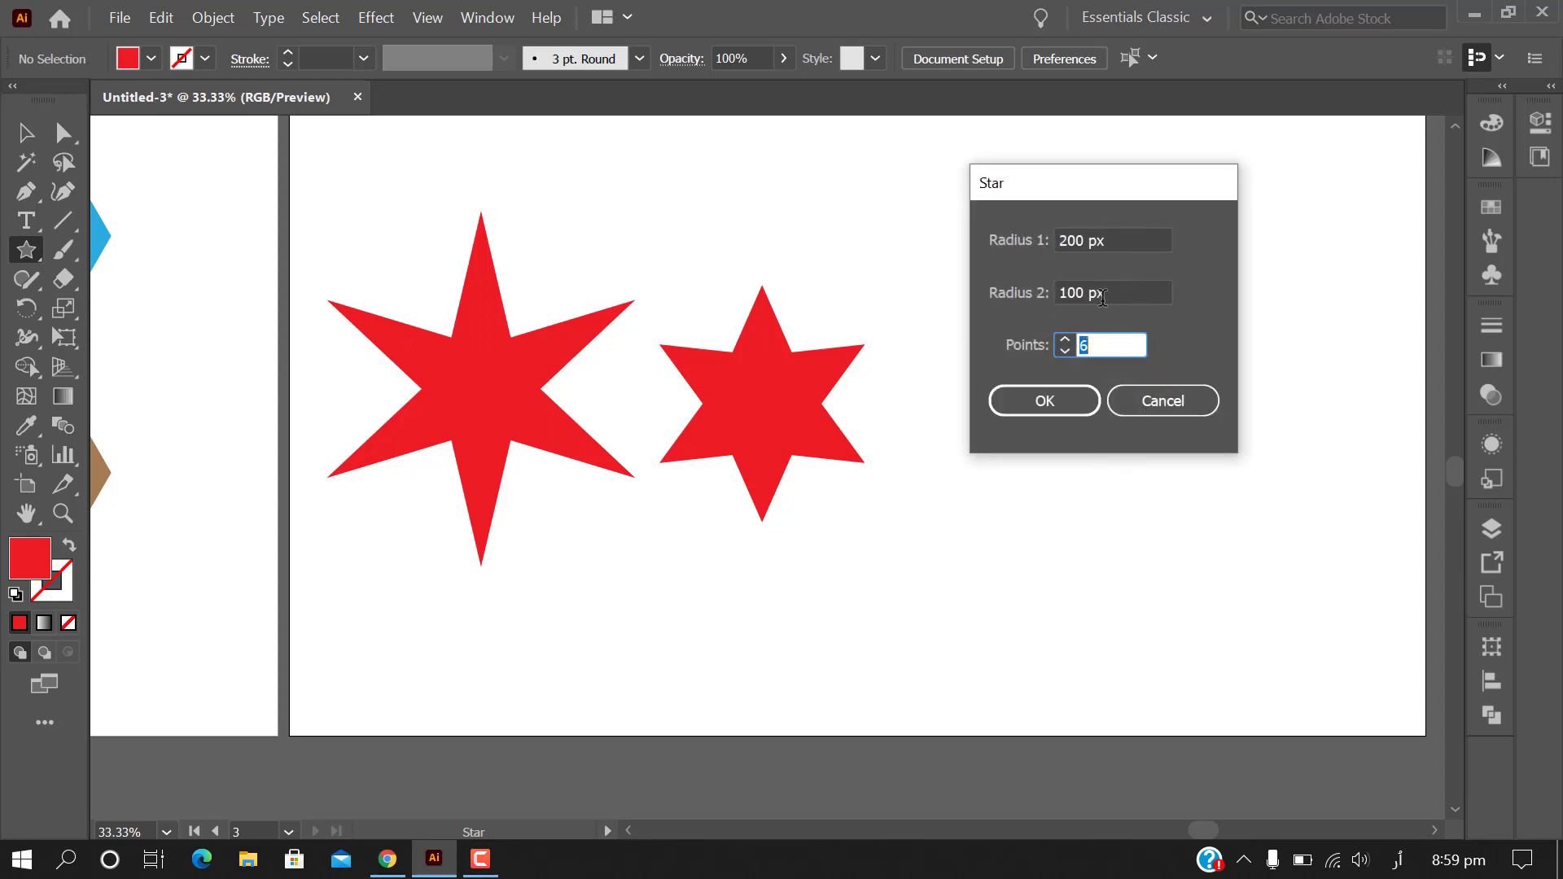
drag(1120, 295, 1045, 298)
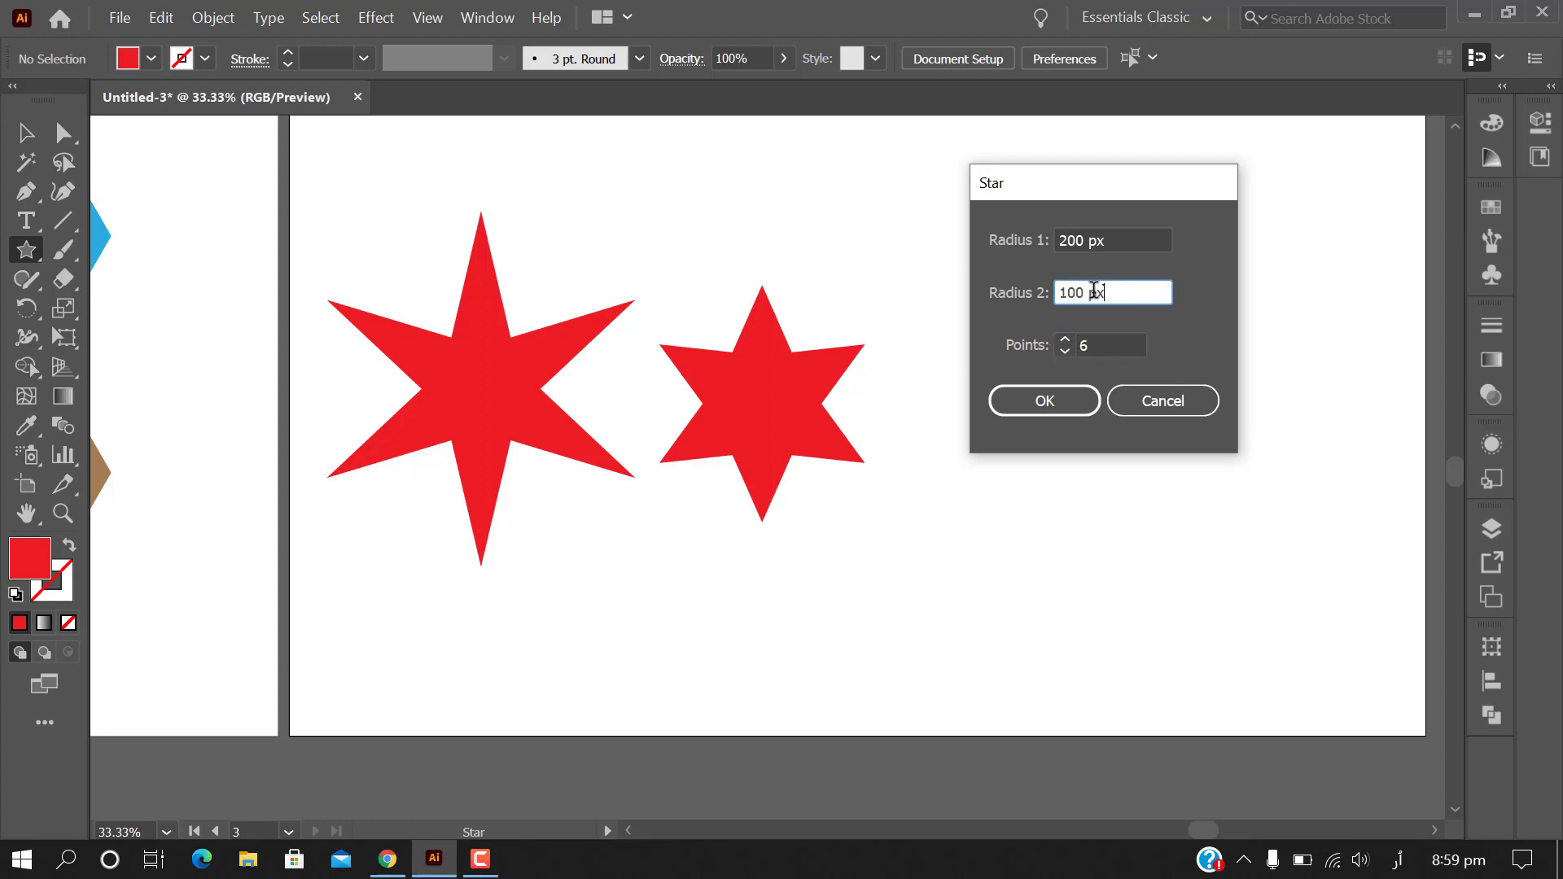
text(120)
click(1045, 401)
Move the third star lower on the artboard
click(25, 133)
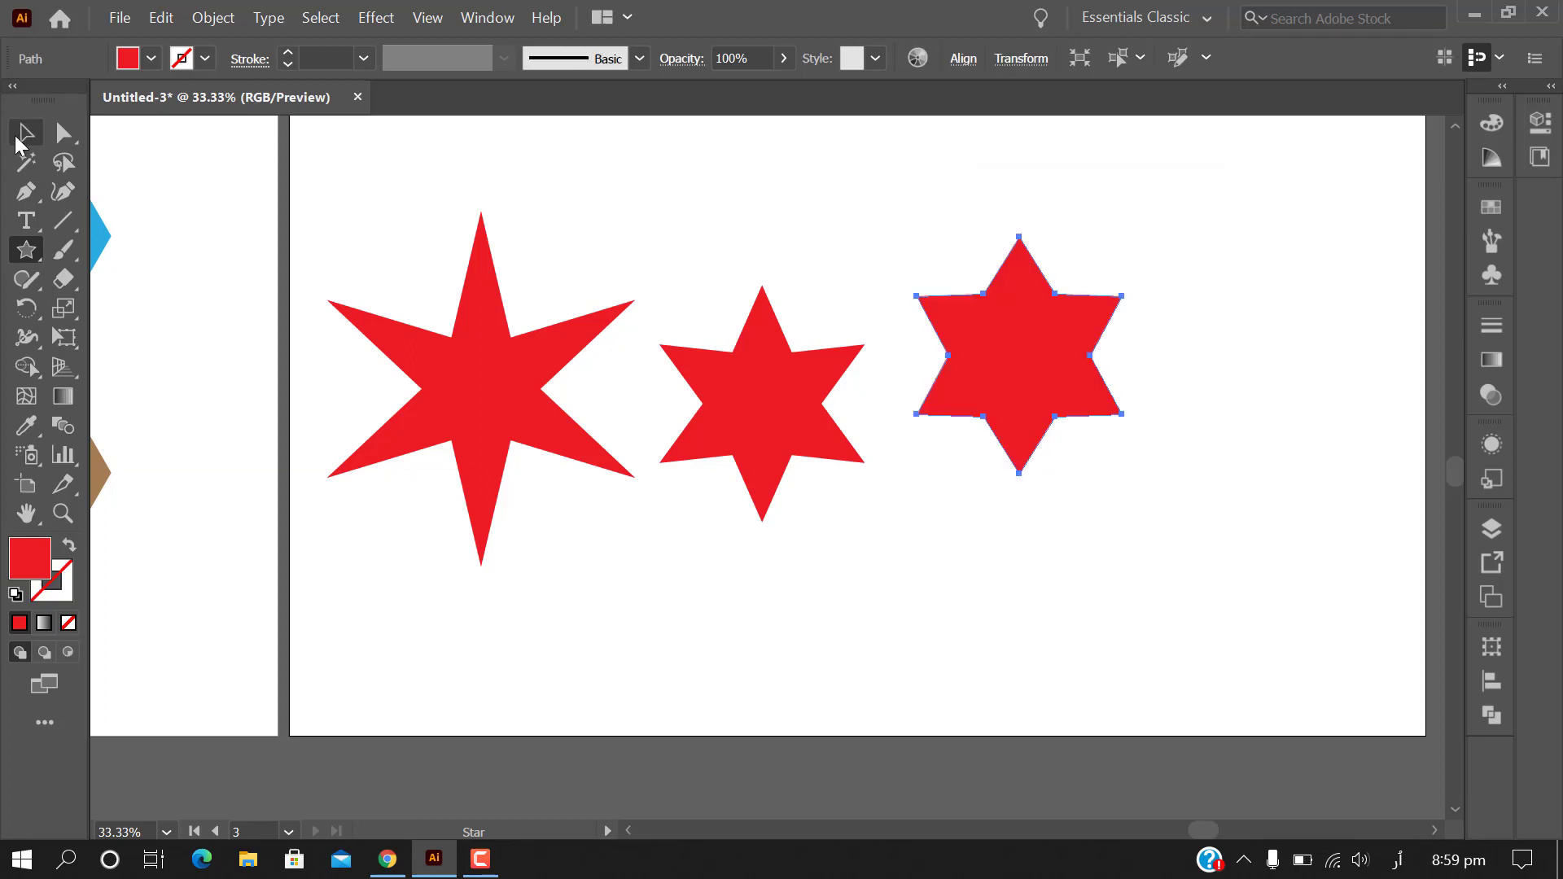
click(1146, 513)
drag(1053, 404, 1046, 465)
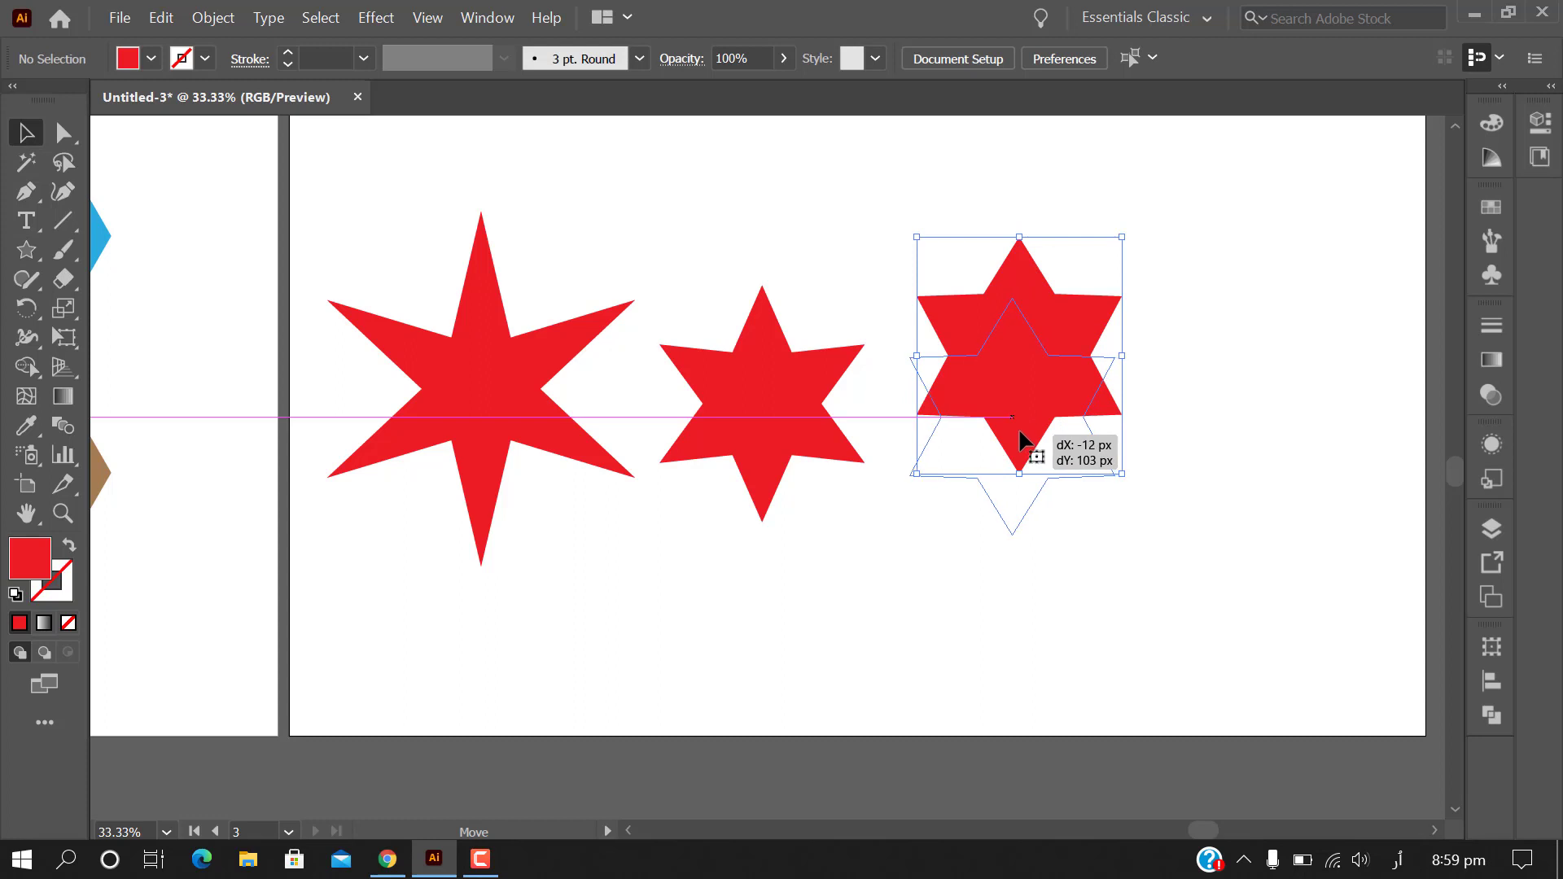
click(1131, 563)
key(ctrl+plus)
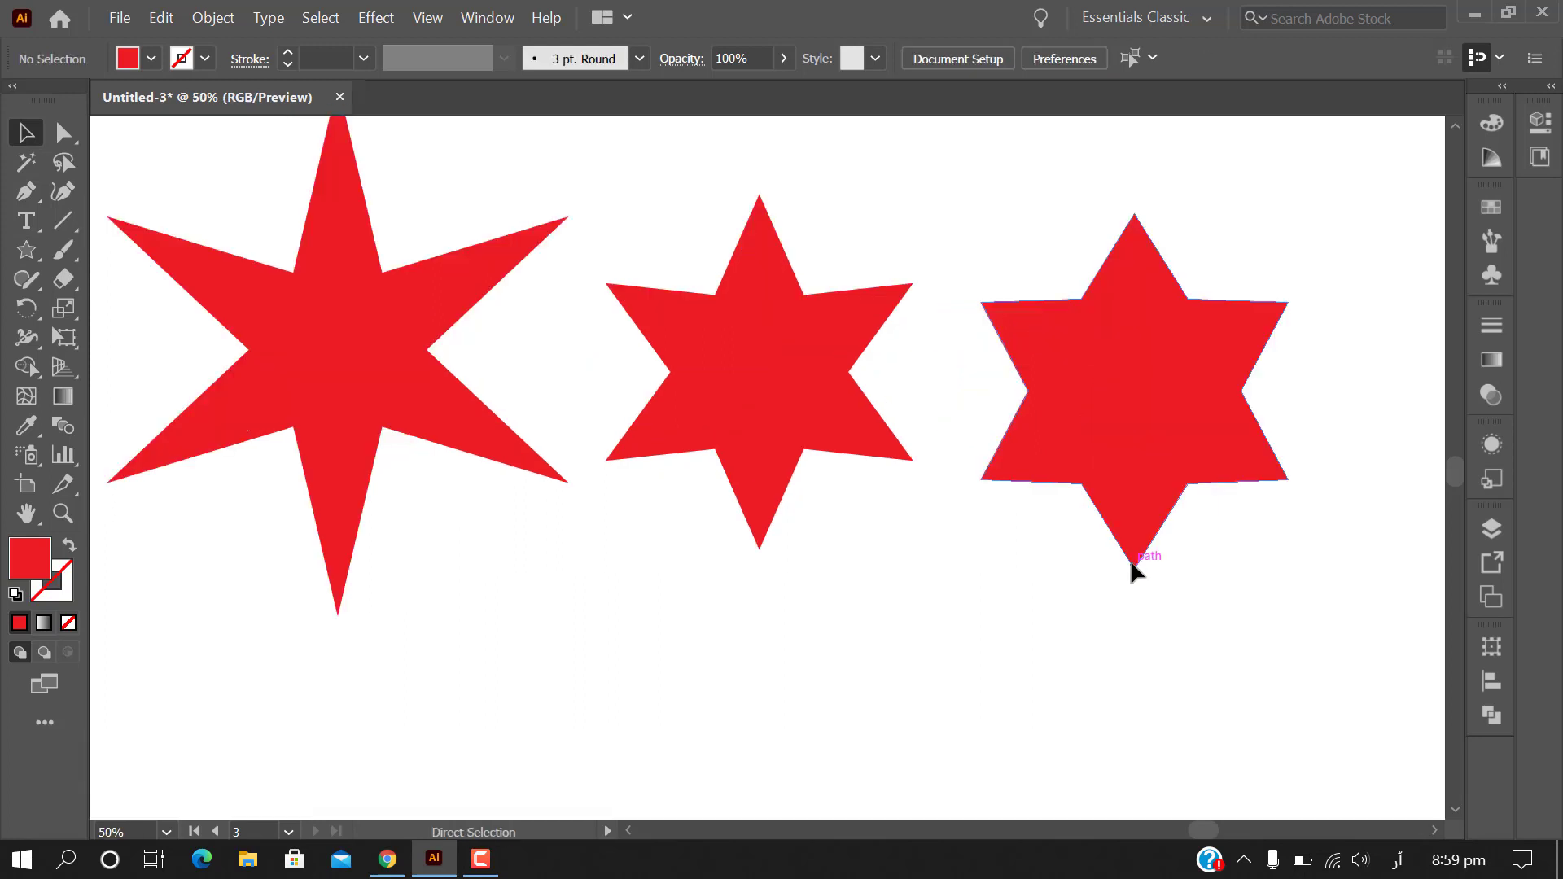
scroll(1421, 639, right, 3)
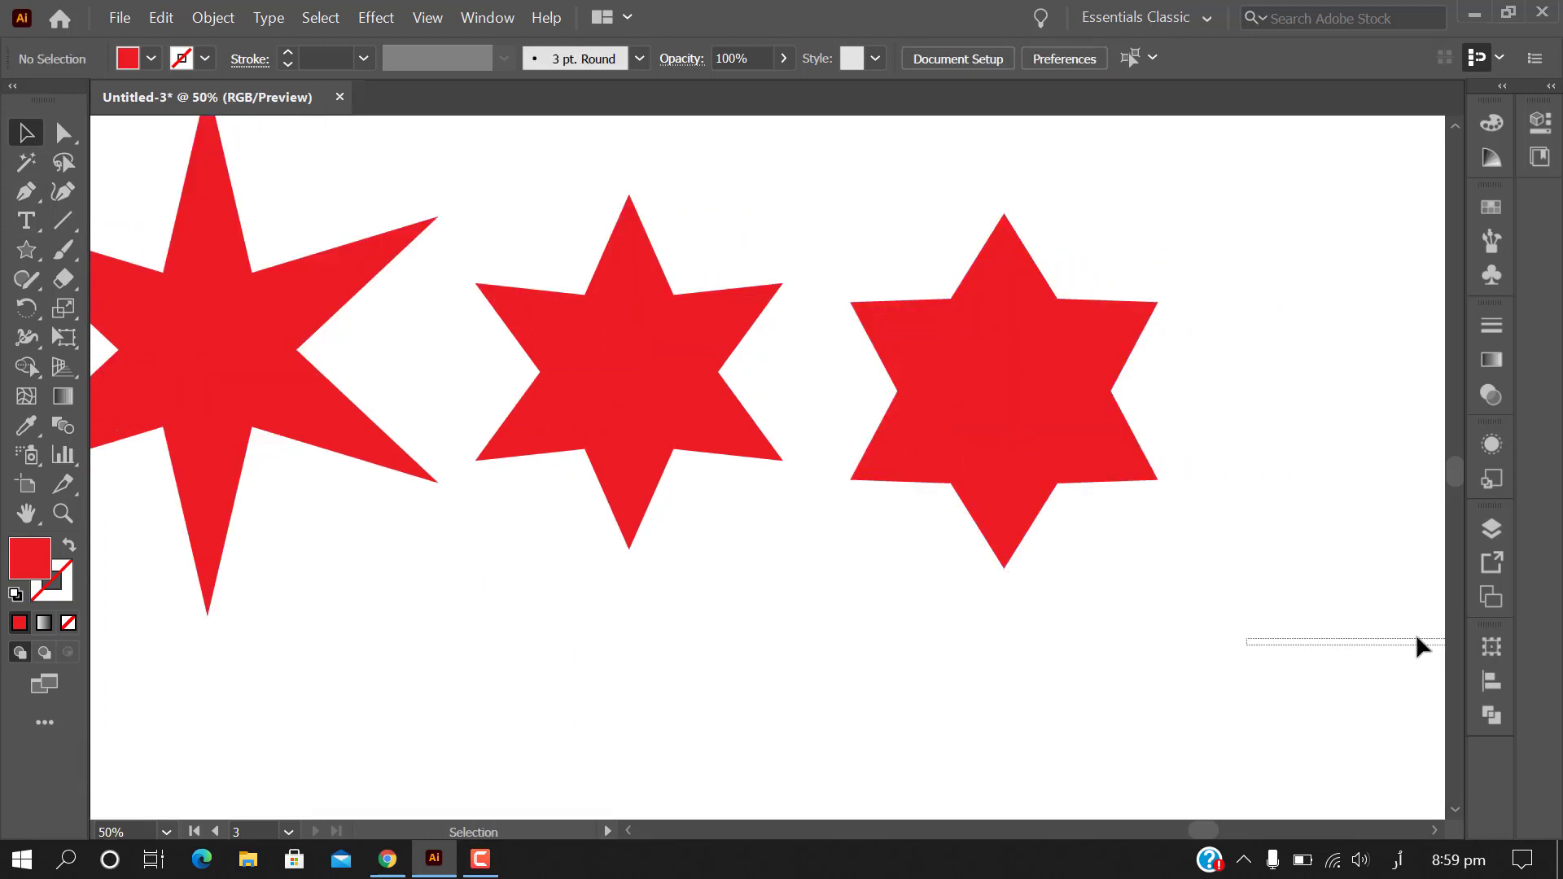
scroll(1002, 521, up, 1)
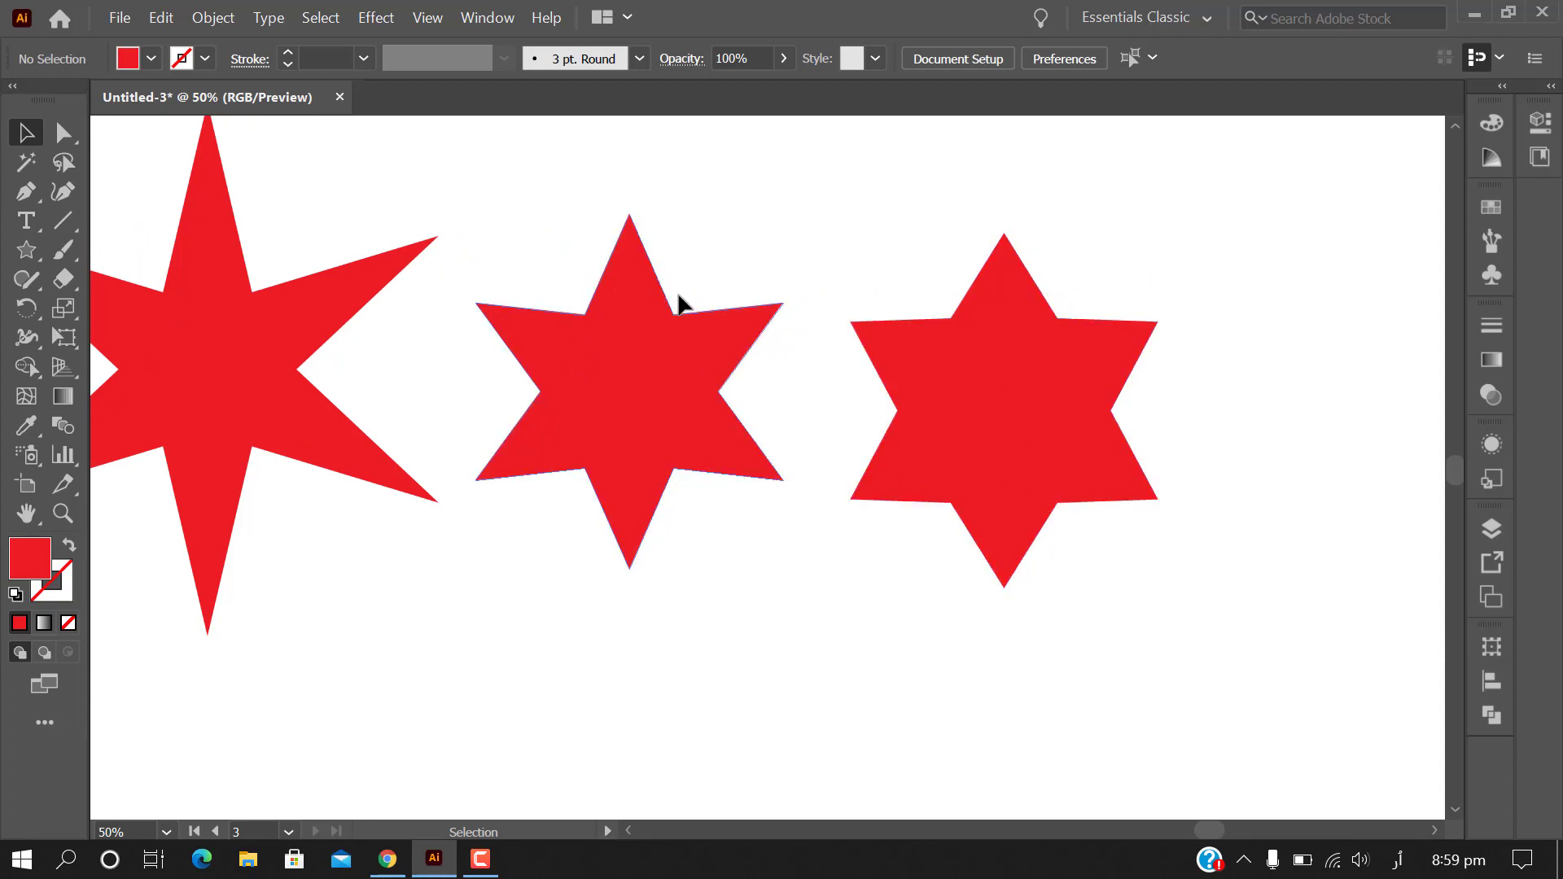
Fill the rightmost star with orange from the Control bar swatches
click(1019, 388)
click(150, 58)
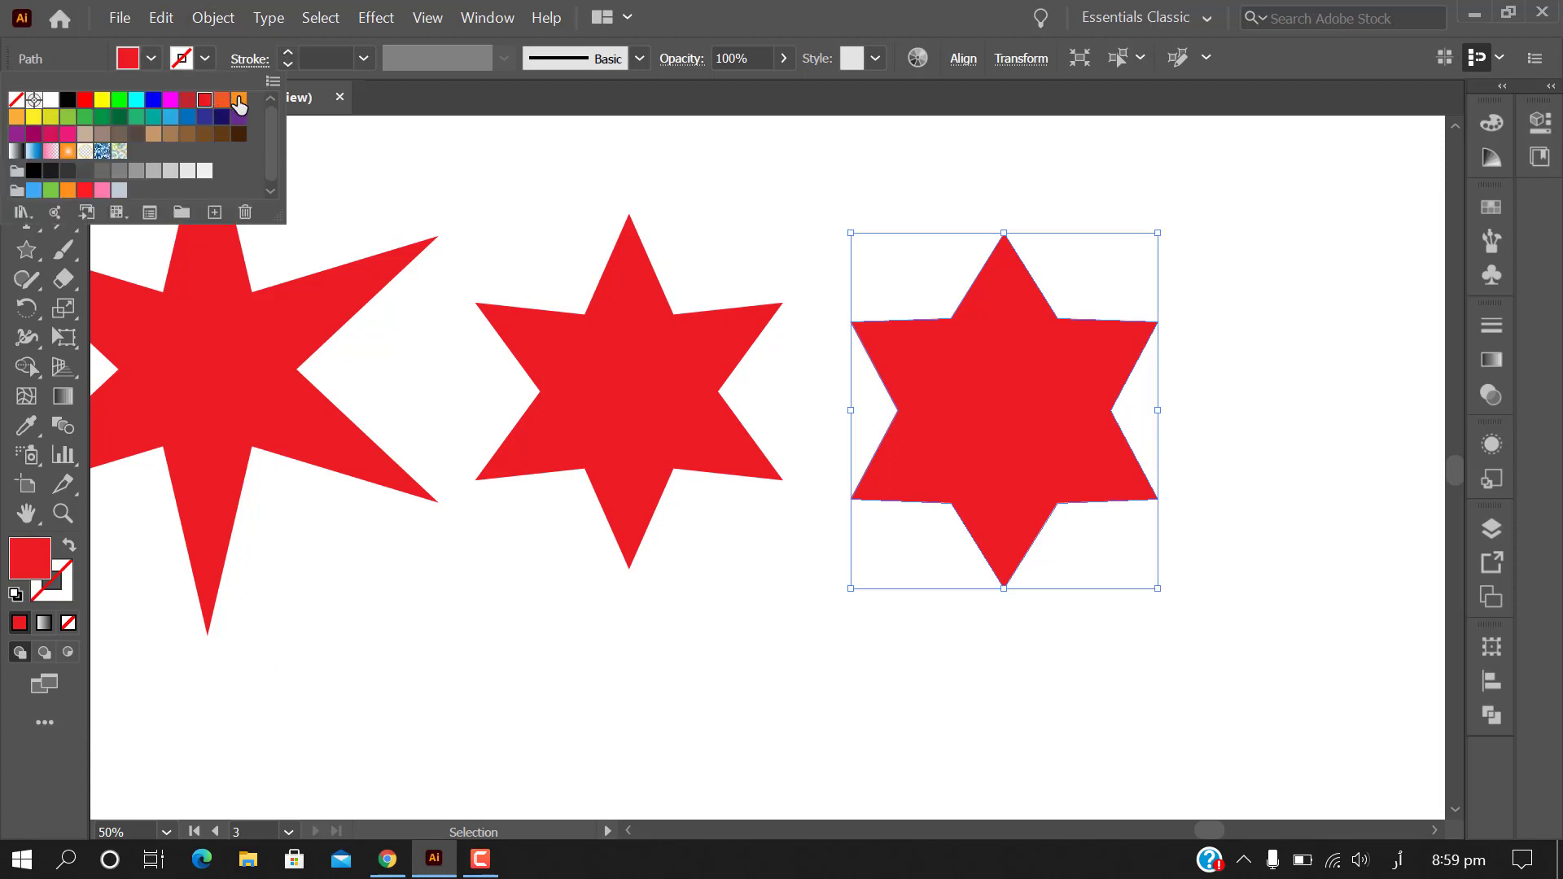
click(239, 99)
click(359, 512)
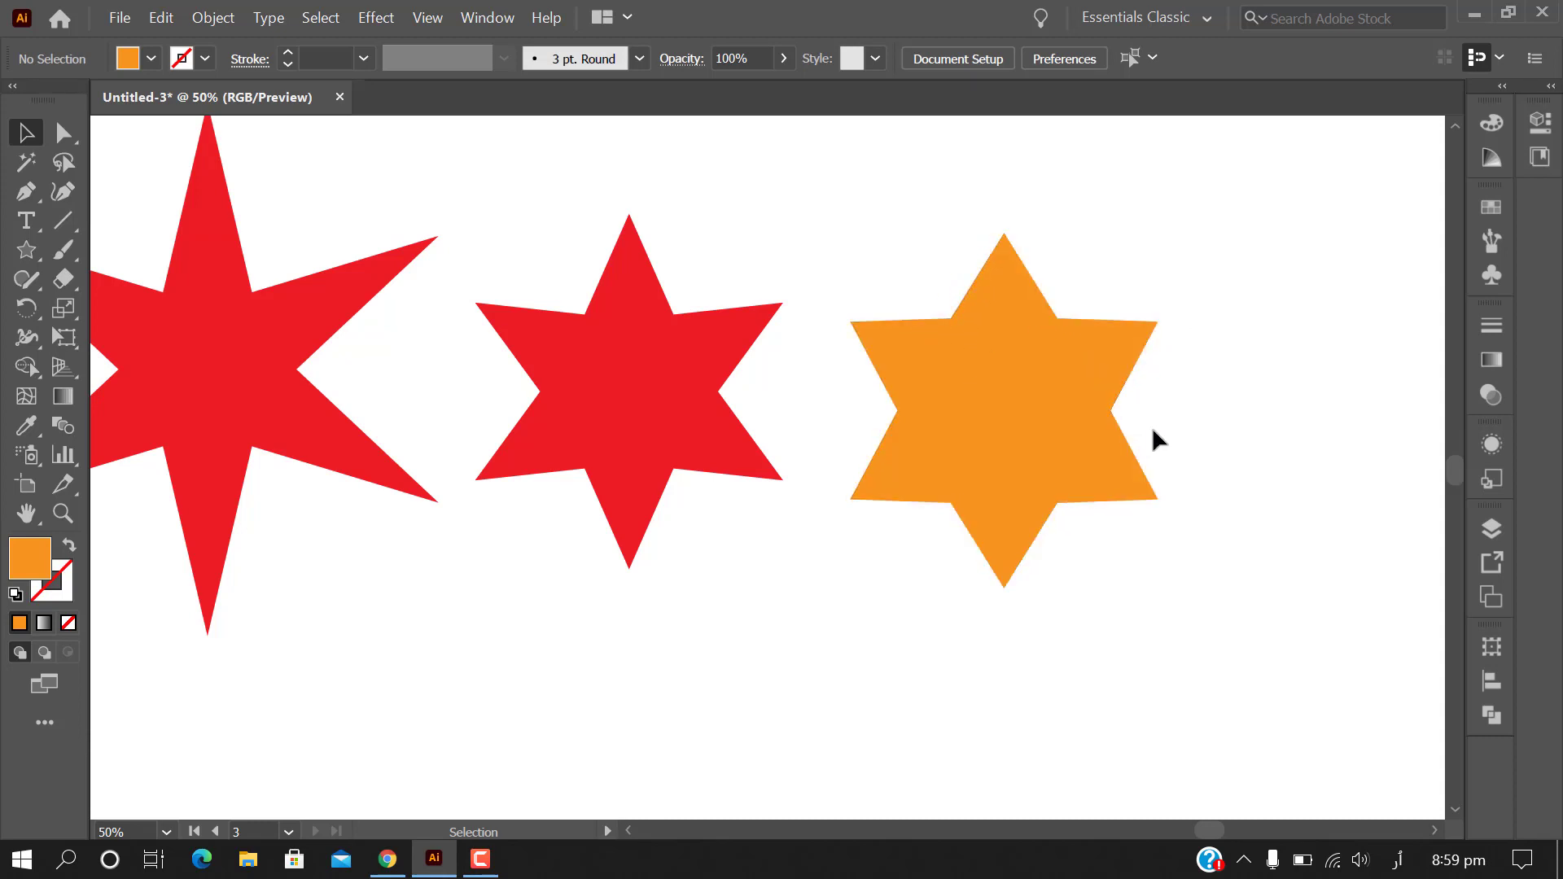
scroll(1058, 554, down, 2)
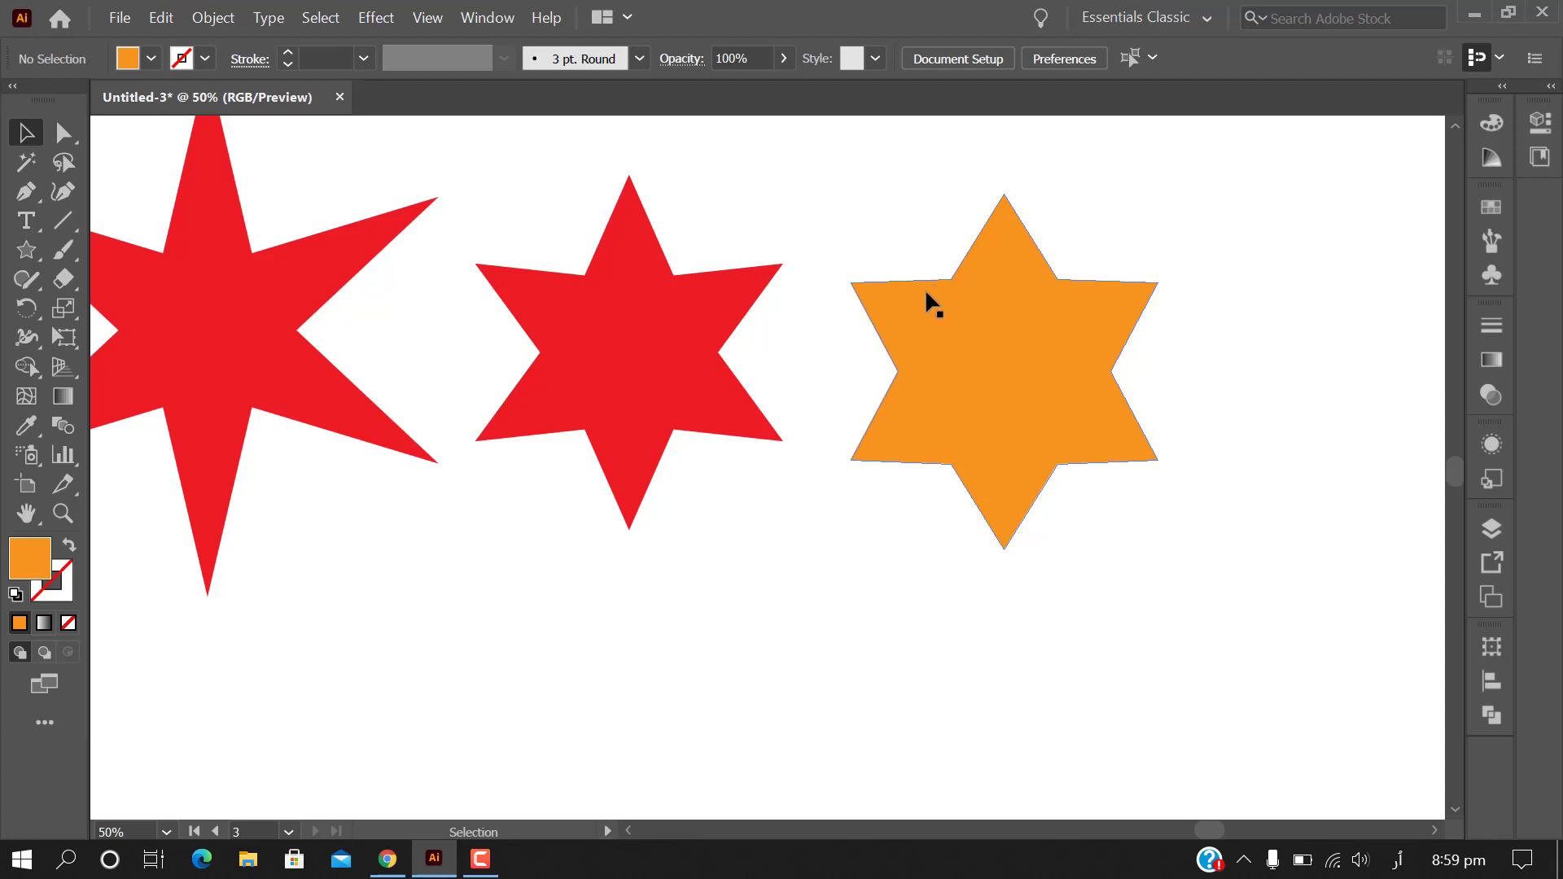
click(962, 326)
click(944, 590)
scroll(941, 597, down, 1)
click(26, 250)
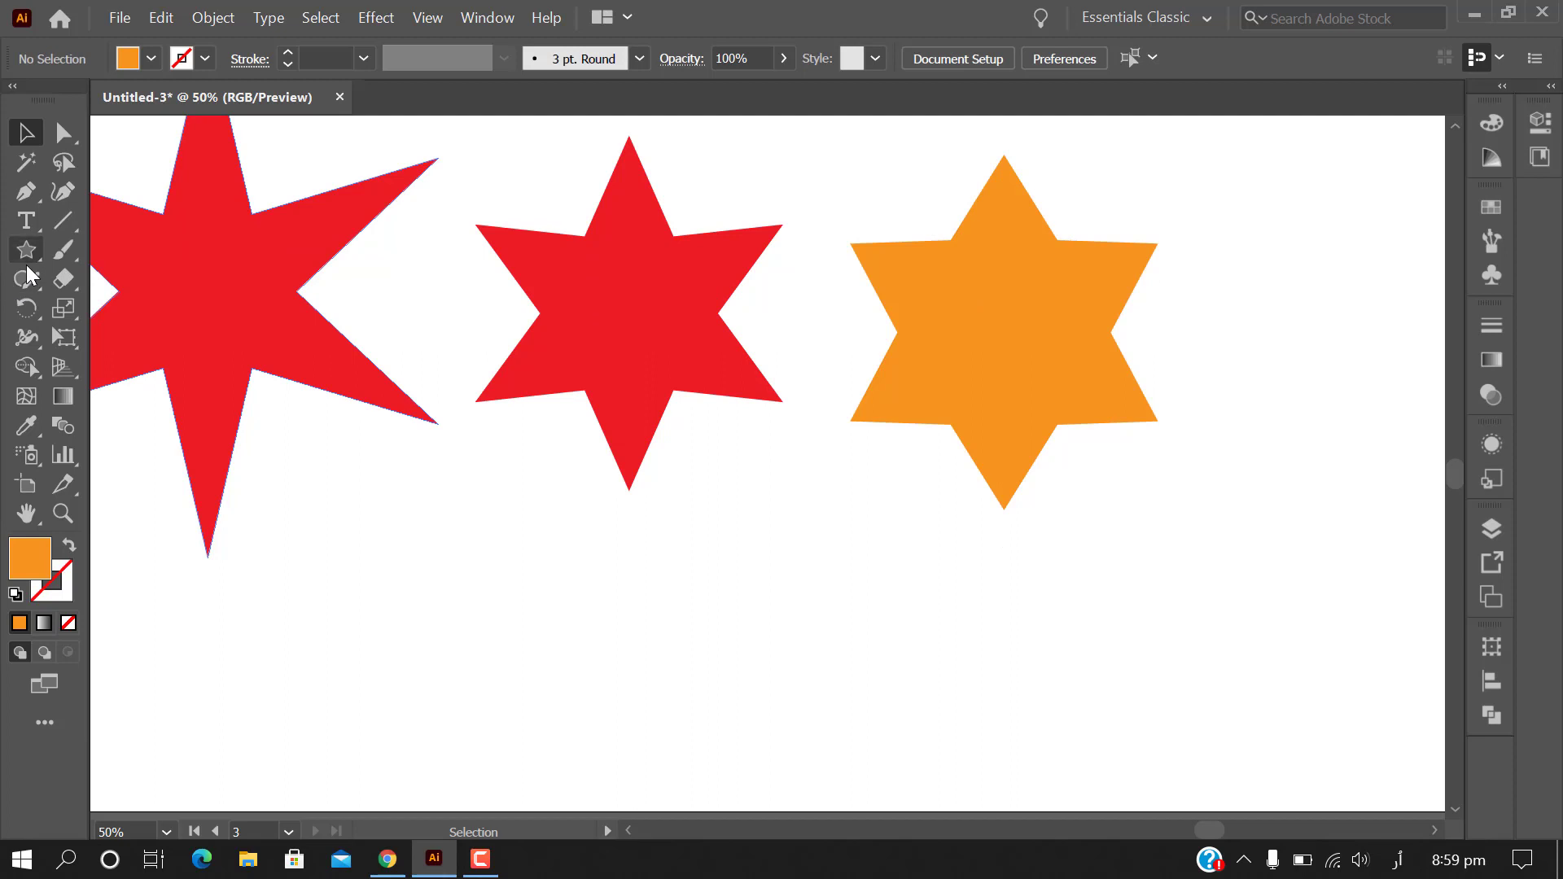
click(737, 545)
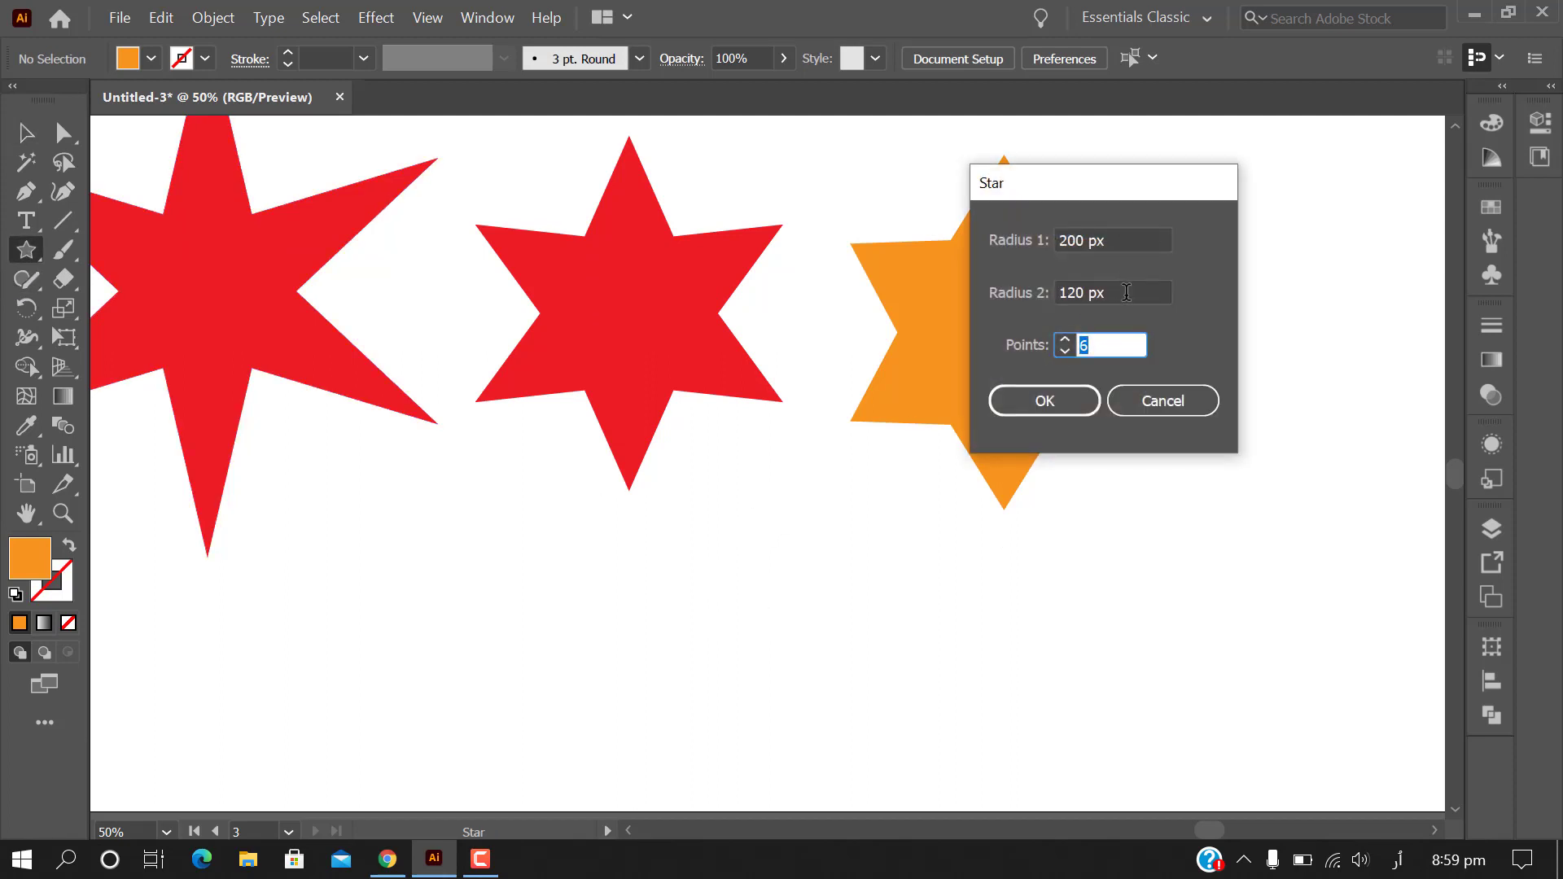
drag(1127, 292, 1048, 289)
key(BackSpace)
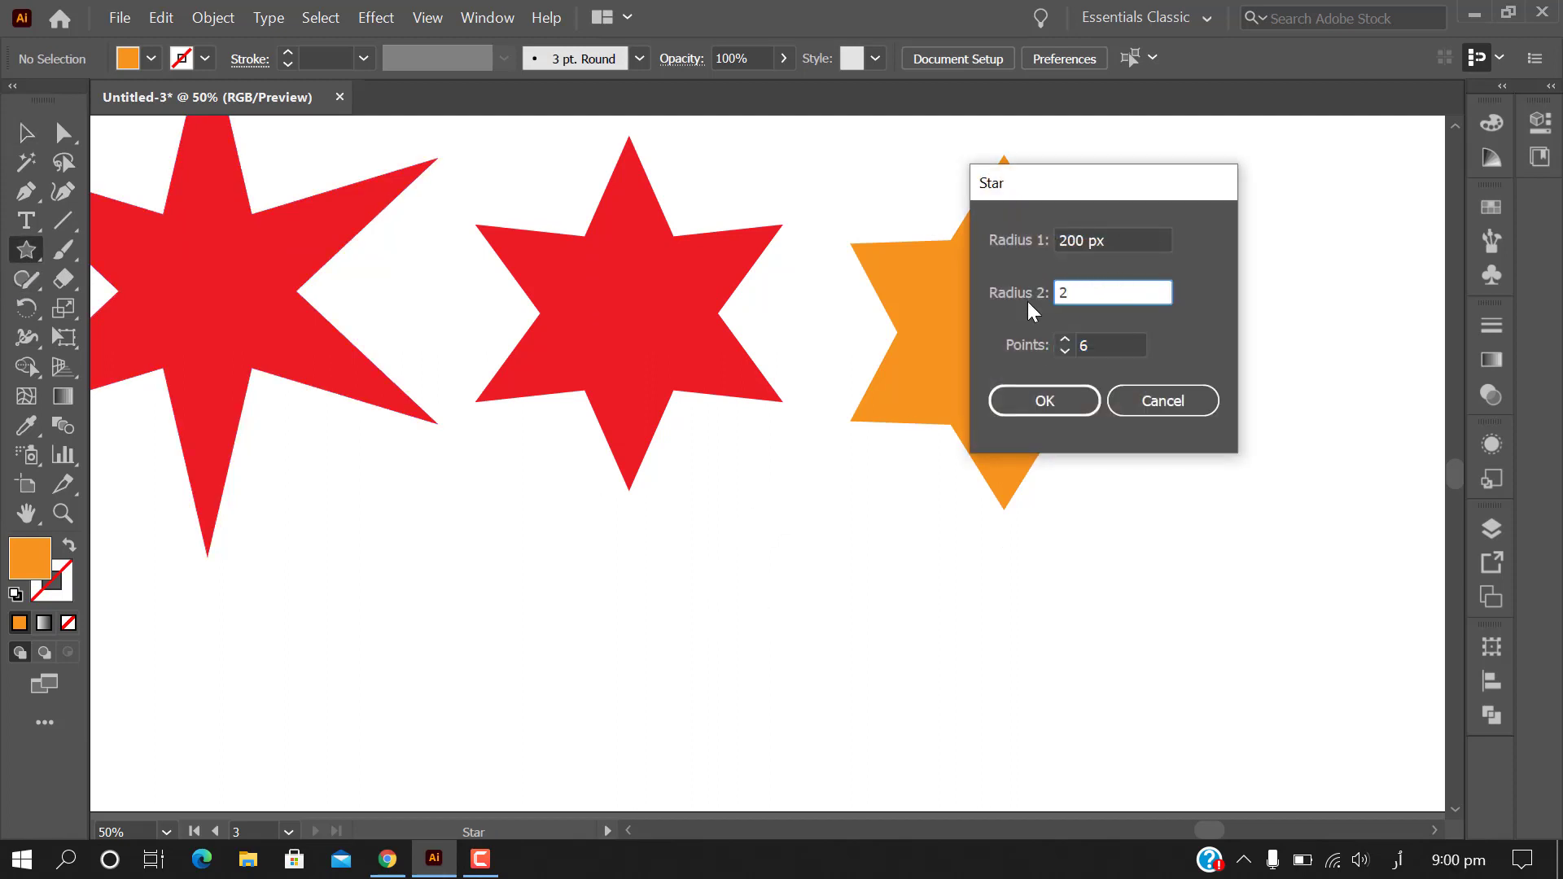
text(200)
click(1045, 402)
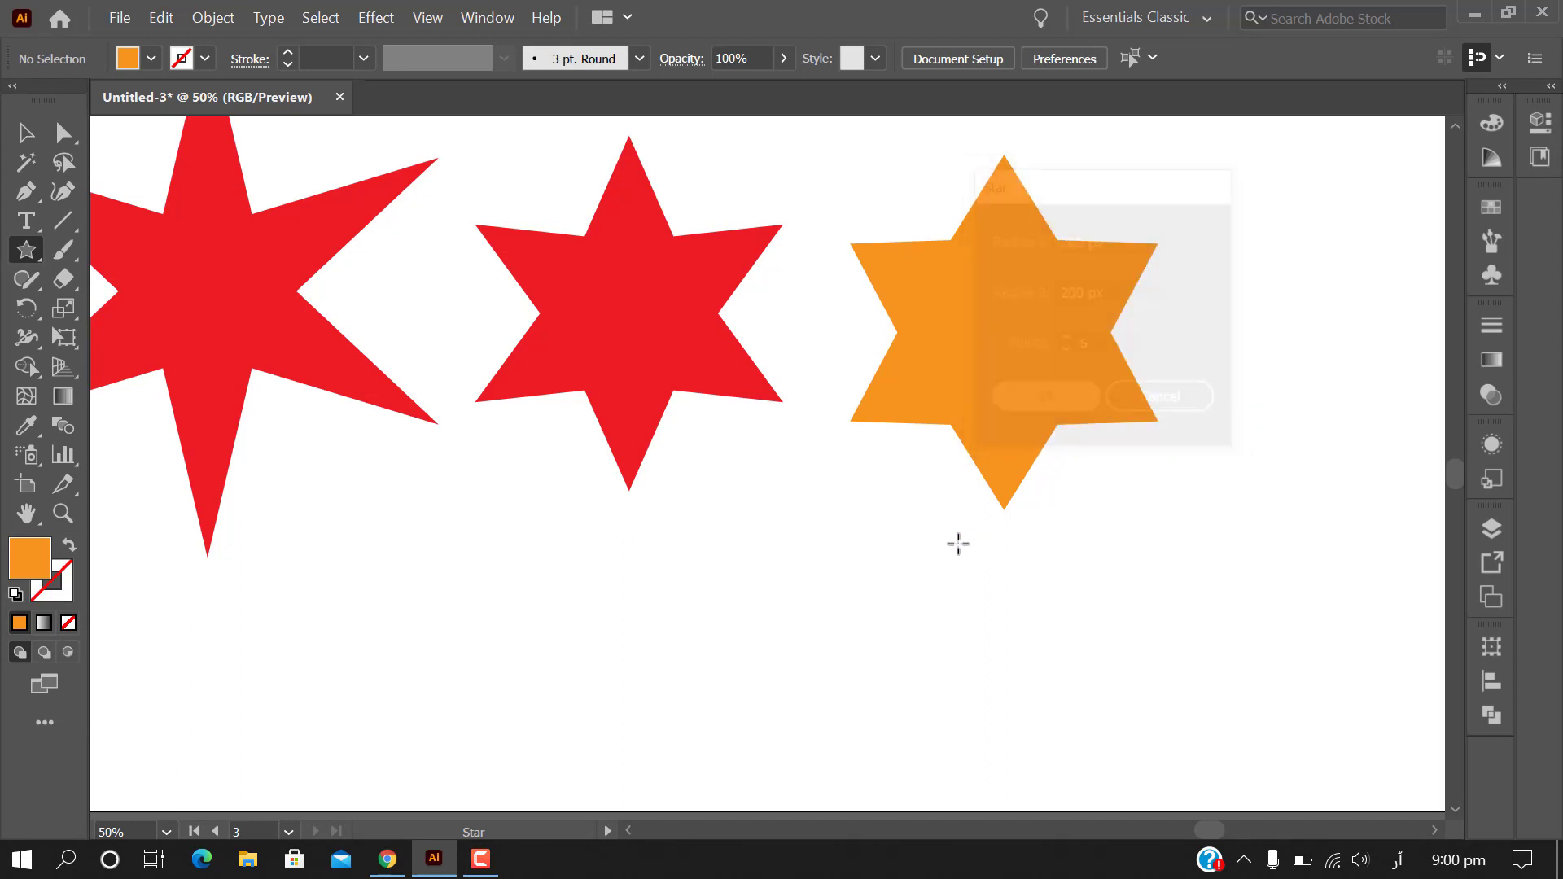
click(25, 132)
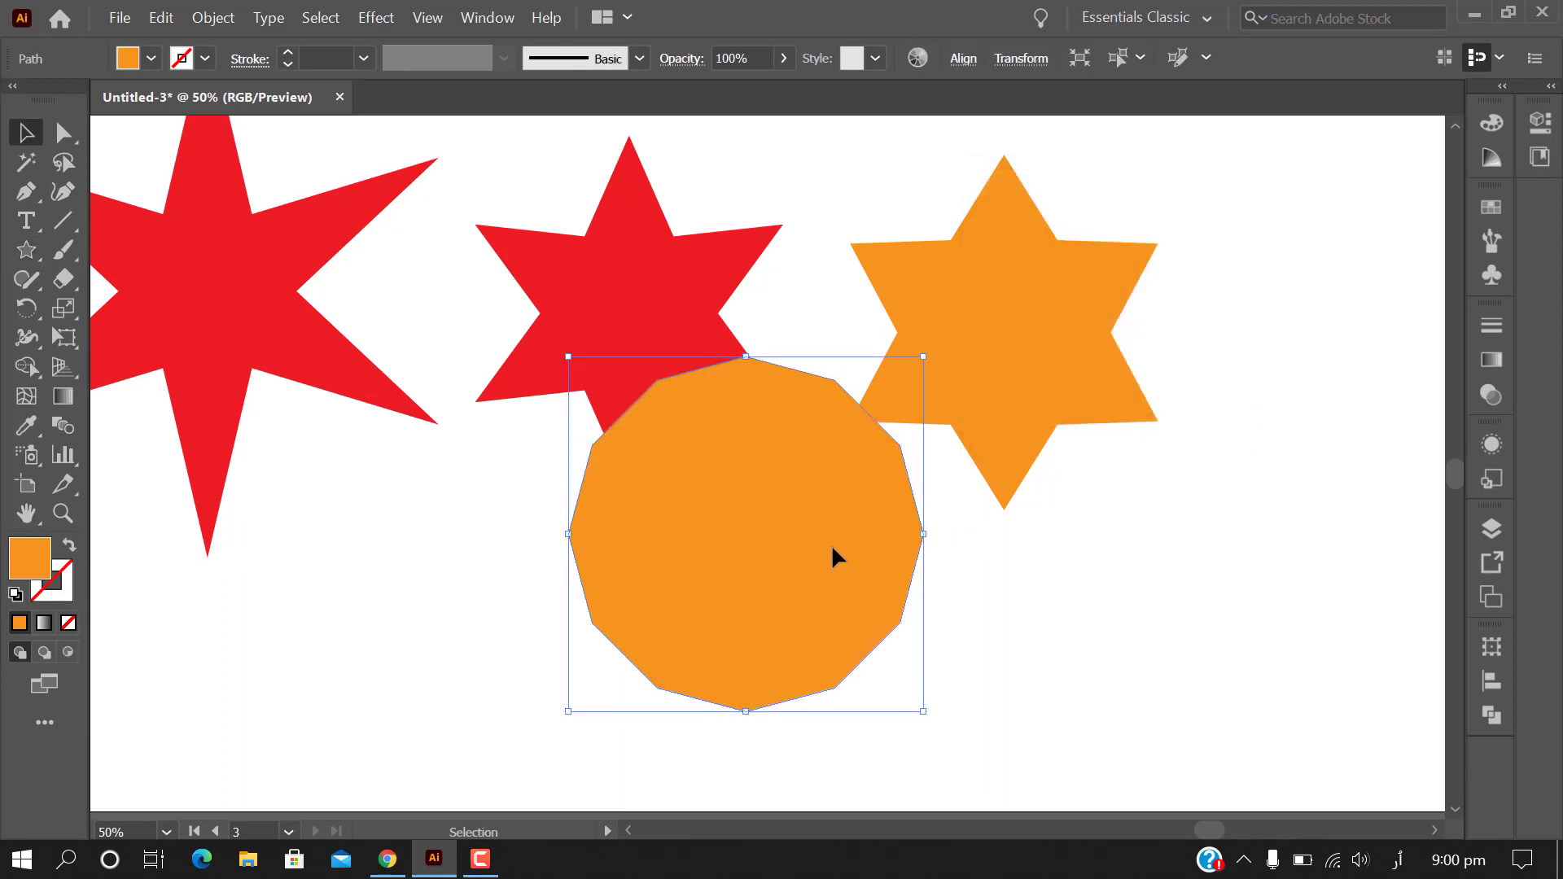
drag(832, 544, 857, 634)
click(1059, 537)
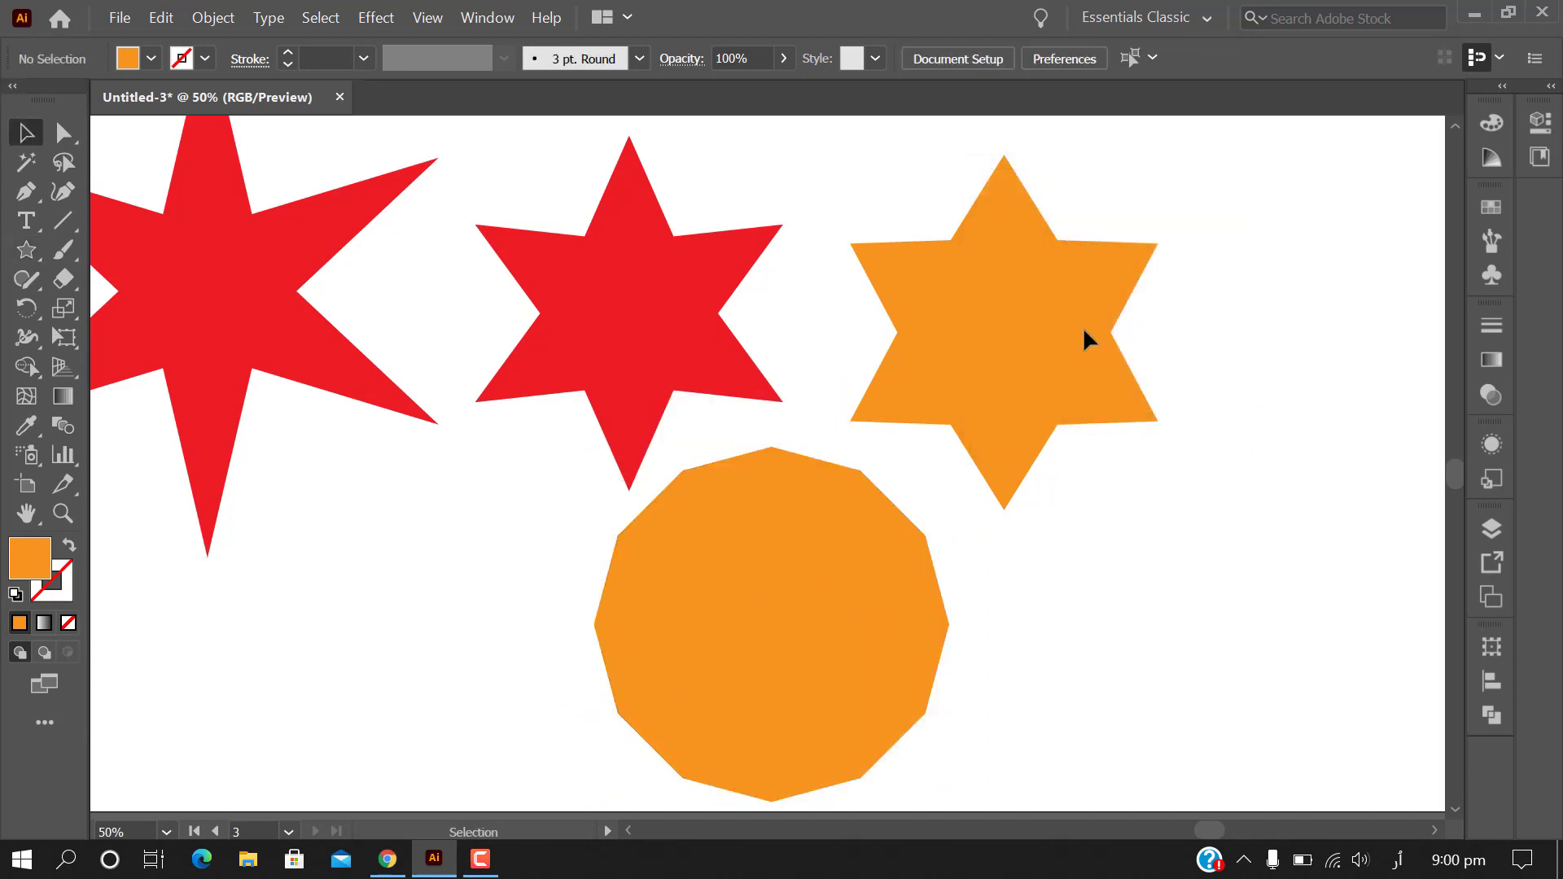
click(1055, 255)
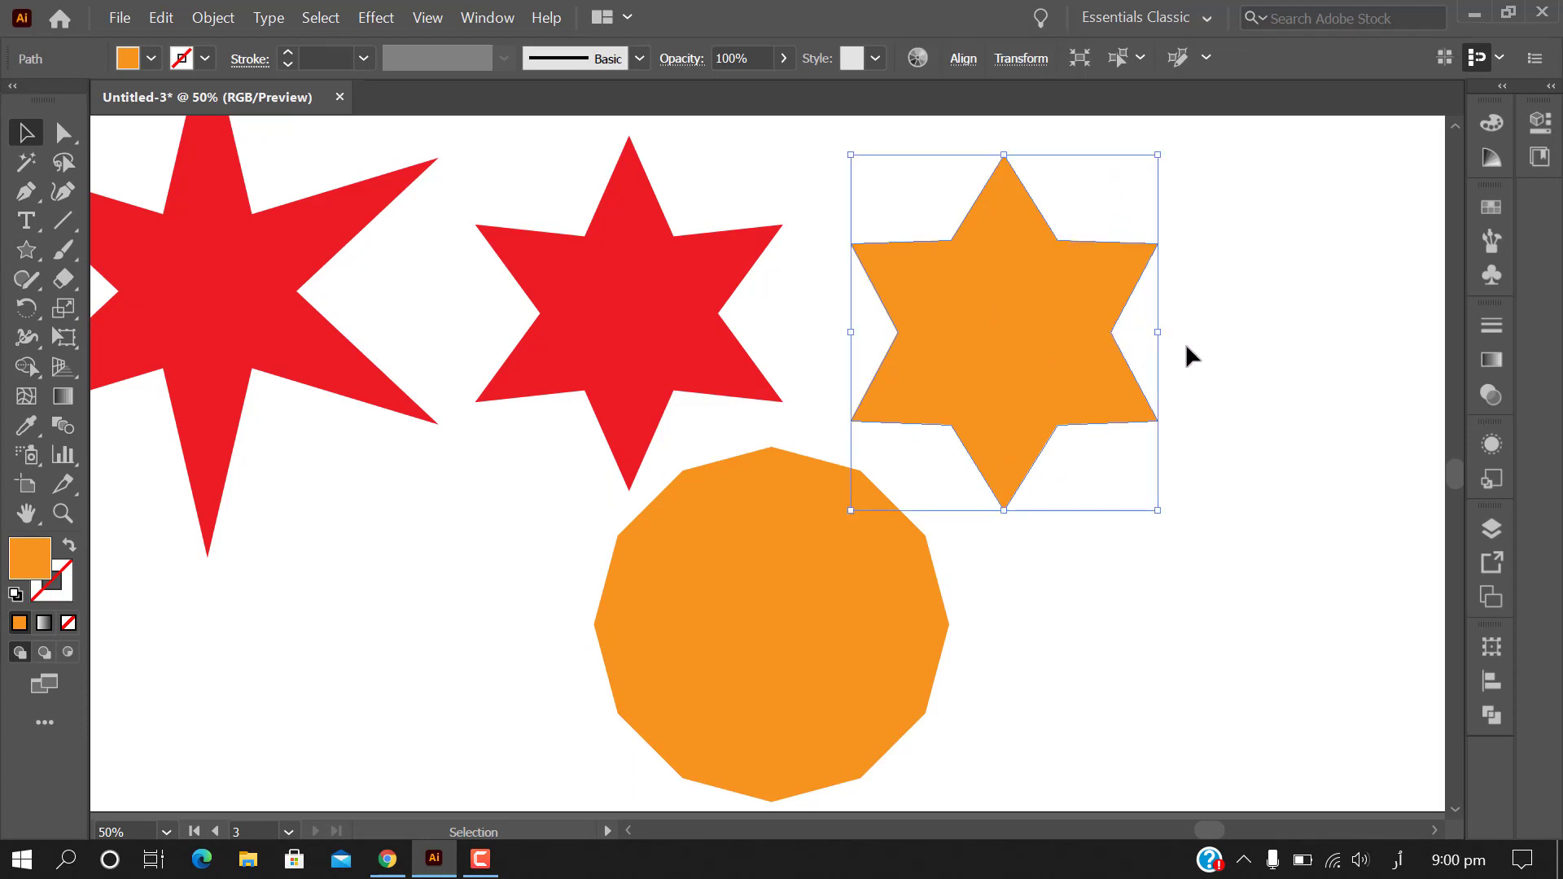
click(823, 600)
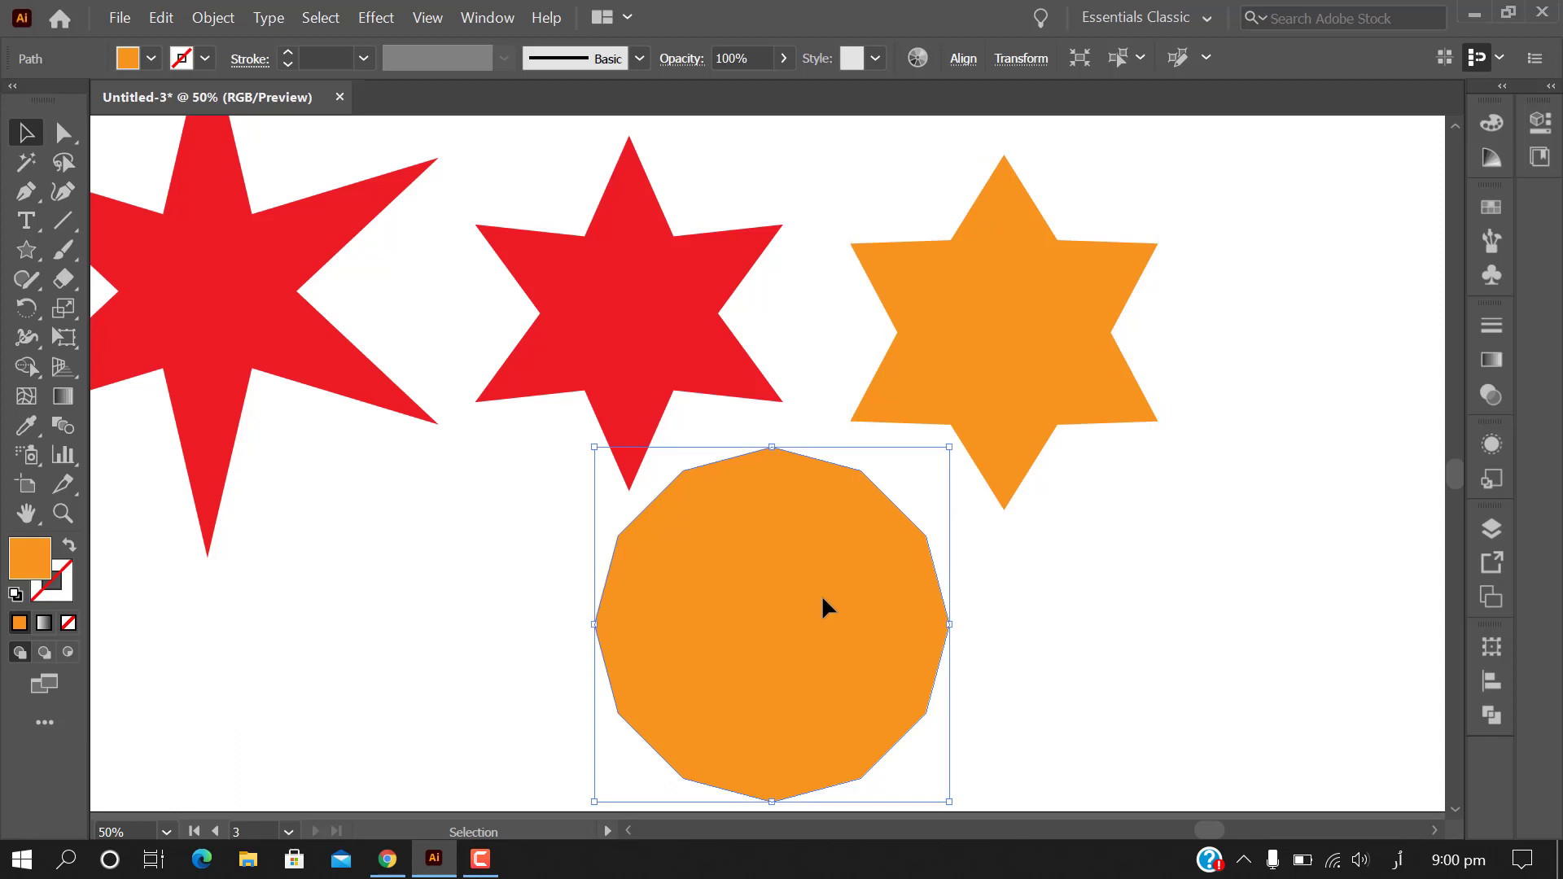
key(Delete)
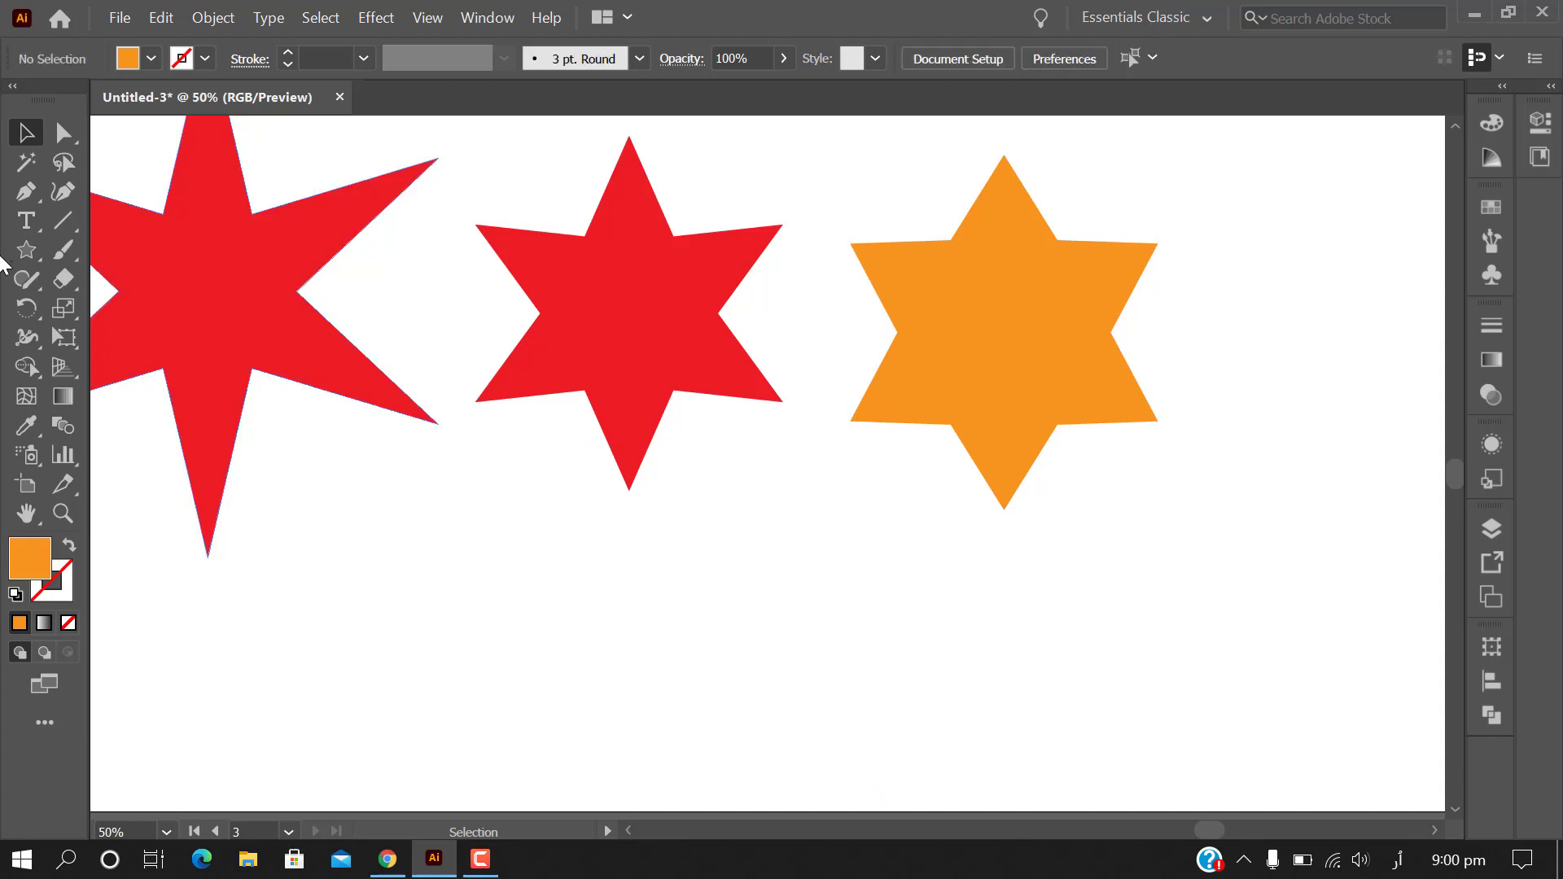
click(19, 254)
Create a near-hexagon star with a 170 px inner radius and move it below the stars
click(856, 576)
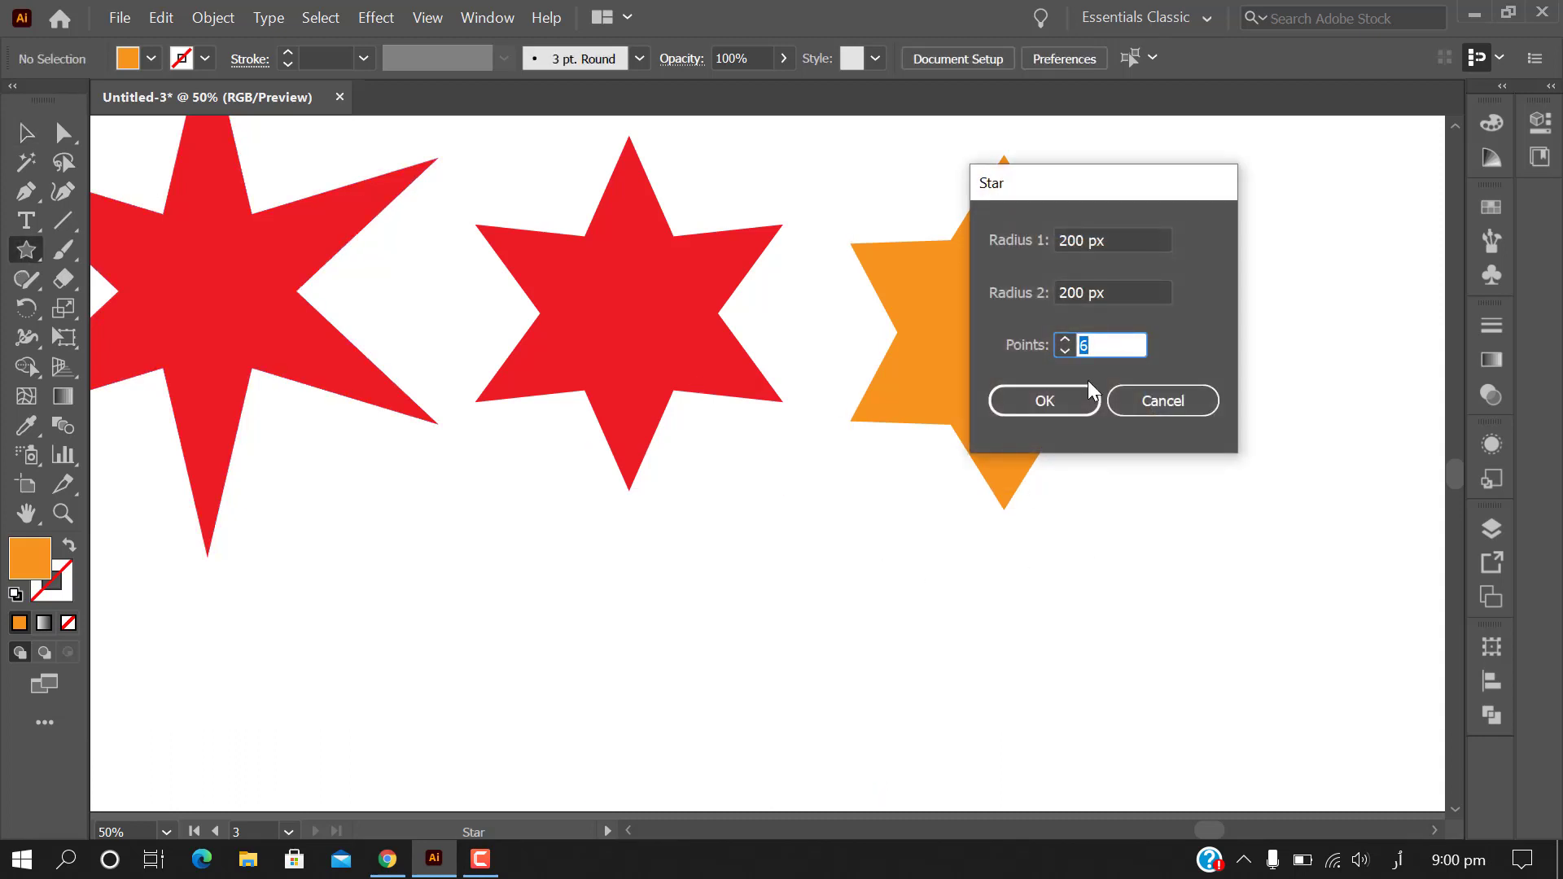
key(shift+Tab)
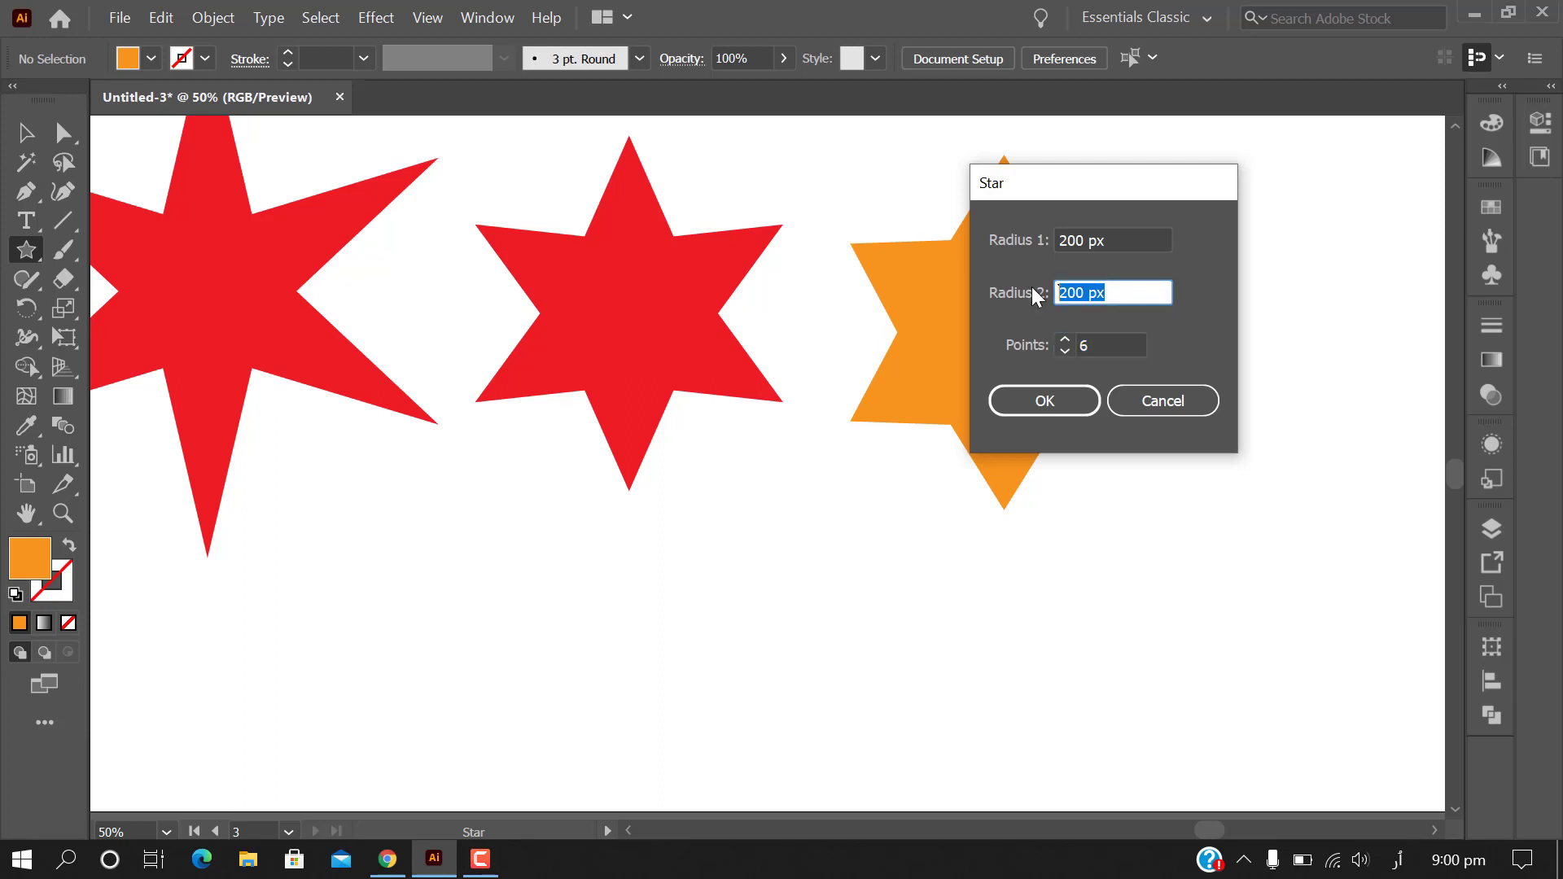
text(17)
text(0)
click(1054, 400)
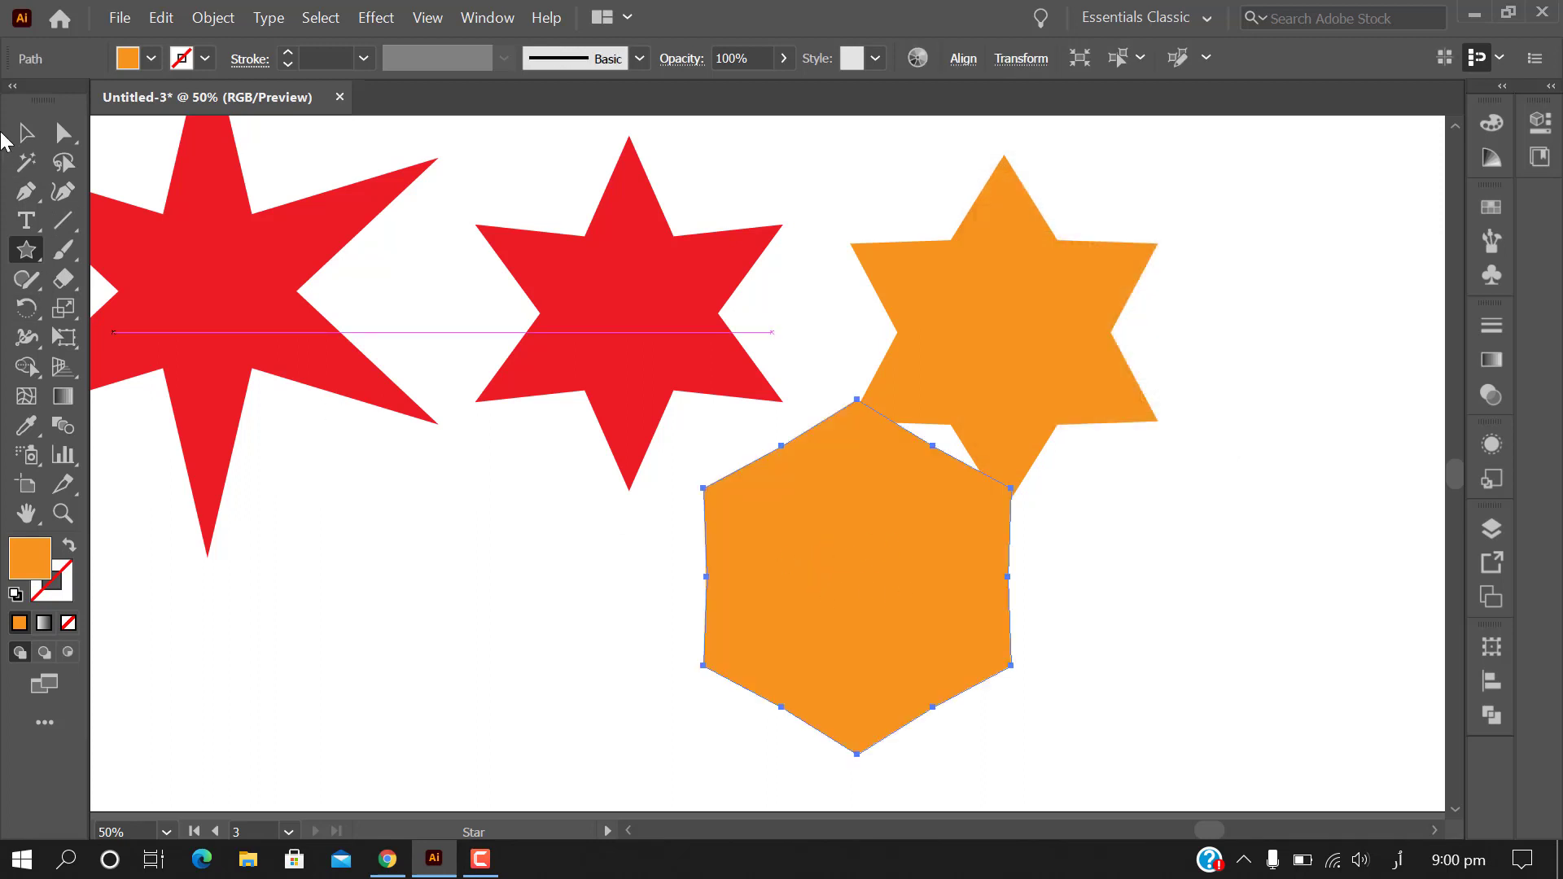
click(27, 135)
drag(873, 602, 825, 627)
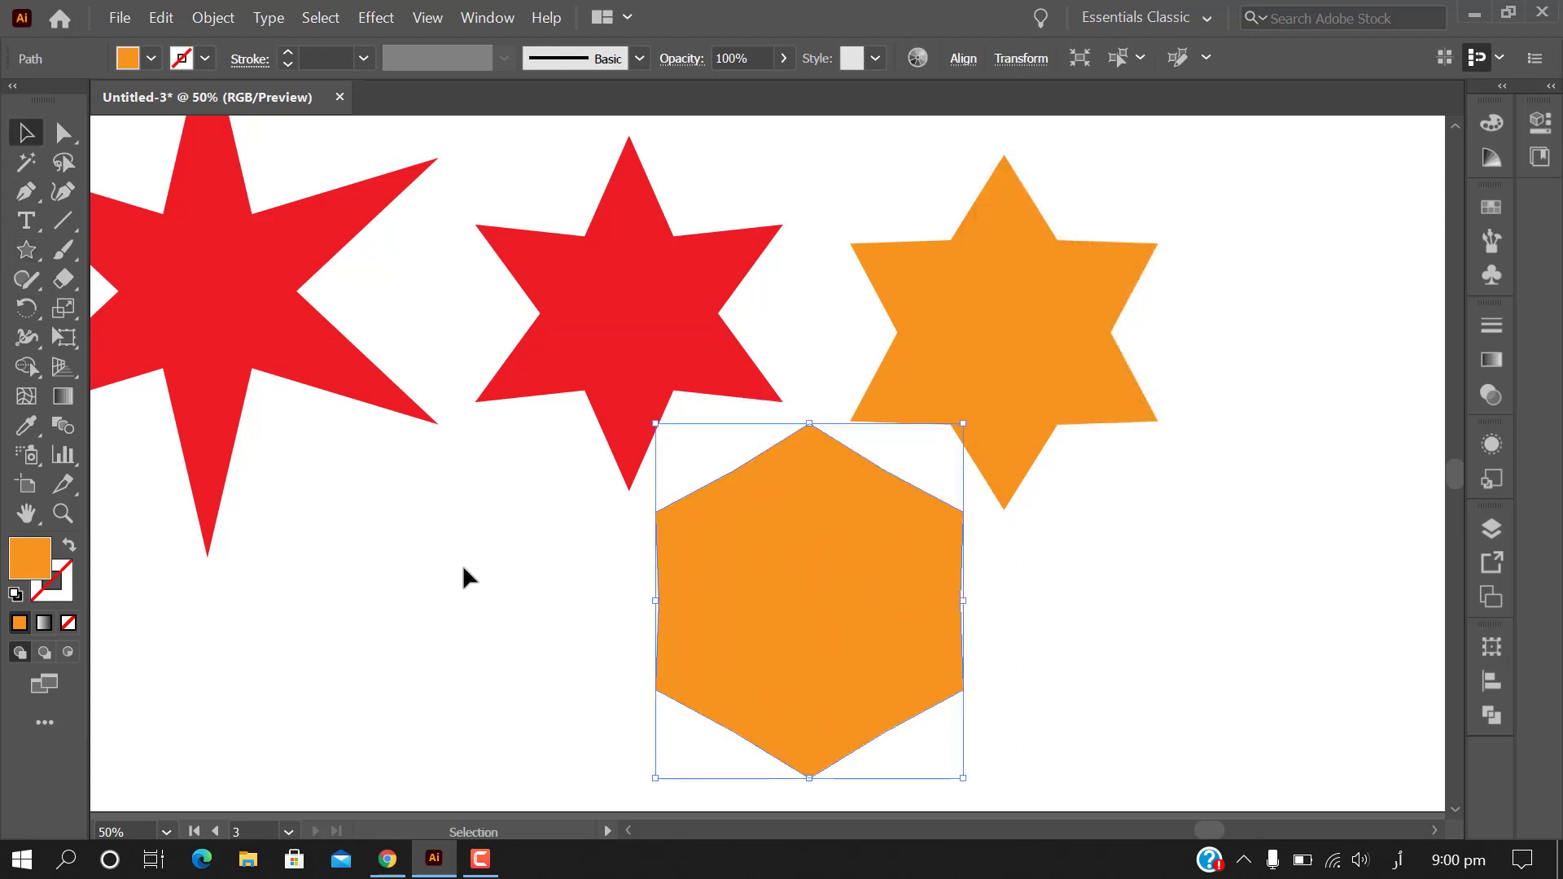
Fill the hexagon with dark blue from the swatches
click(153, 61)
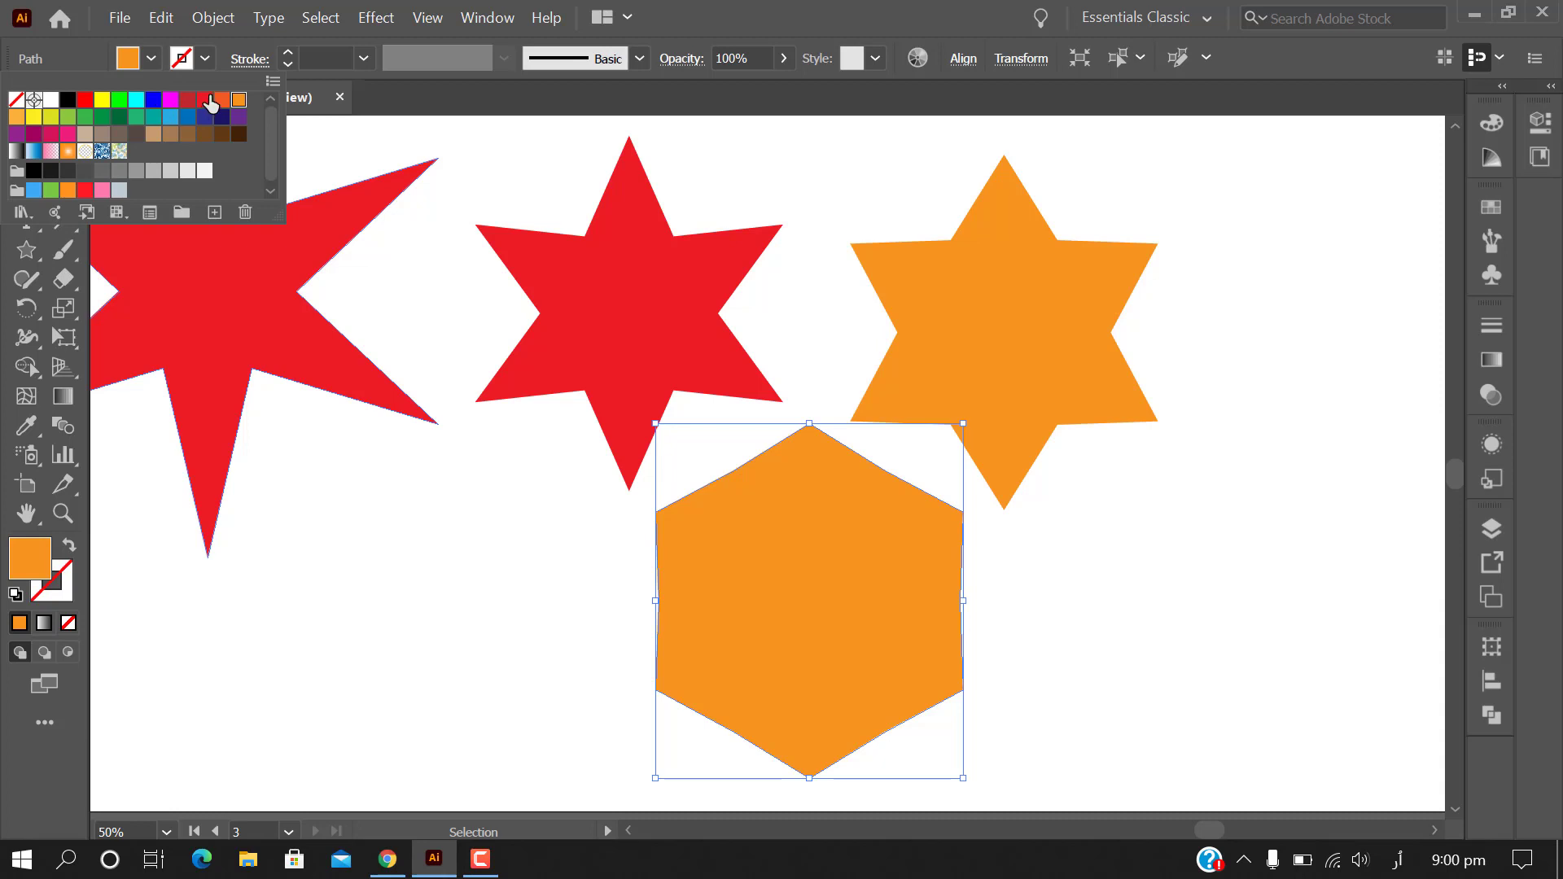
click(204, 100)
click(204, 117)
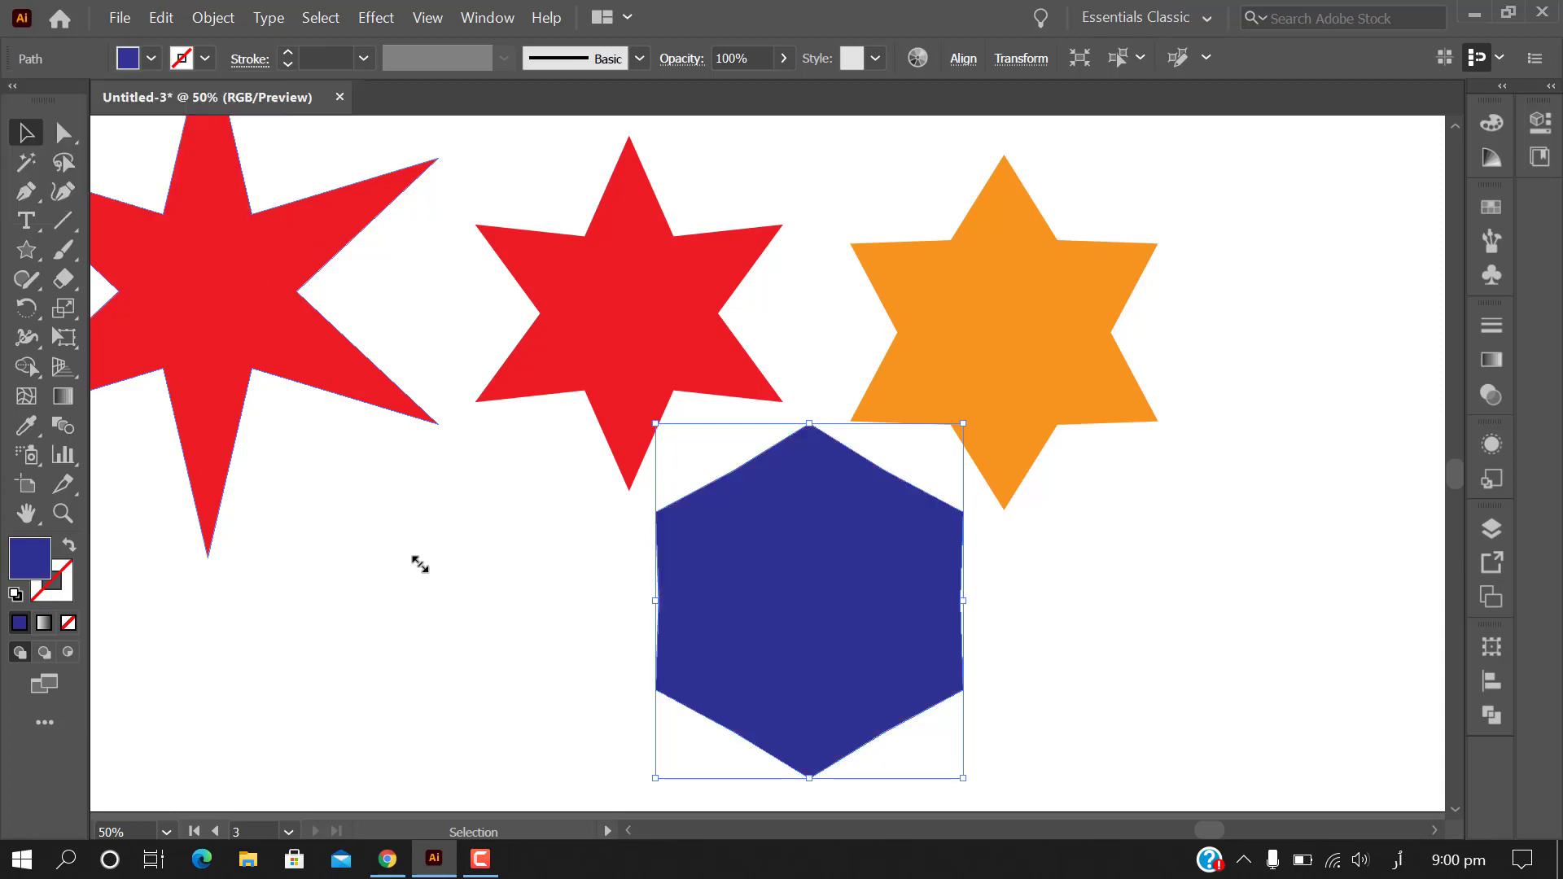
click(418, 561)
scroll(1072, 671, down, 1)
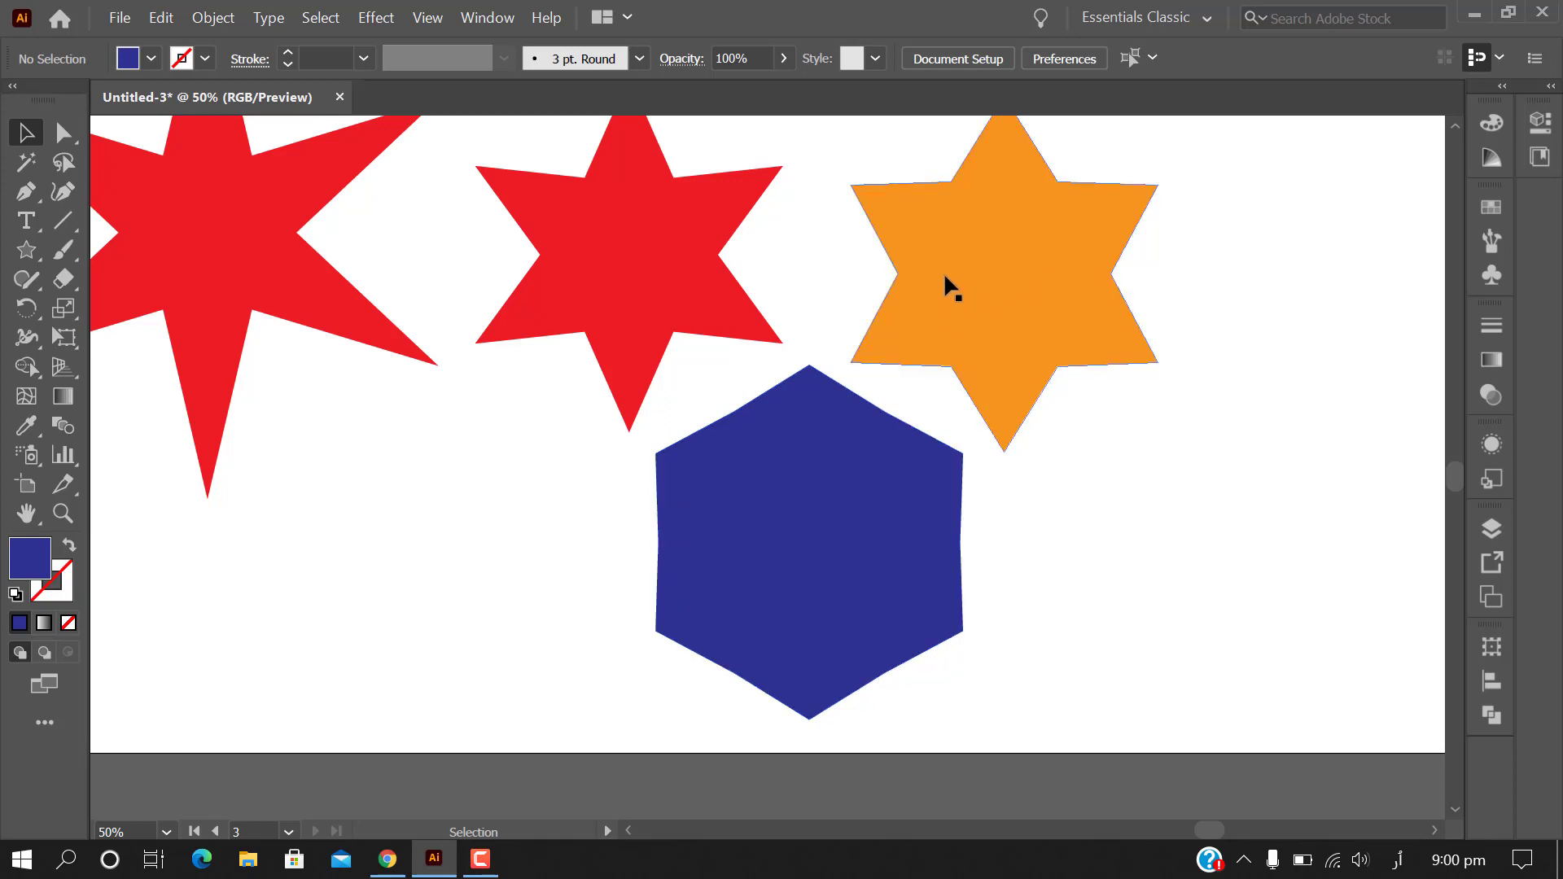
click(897, 267)
click(1091, 546)
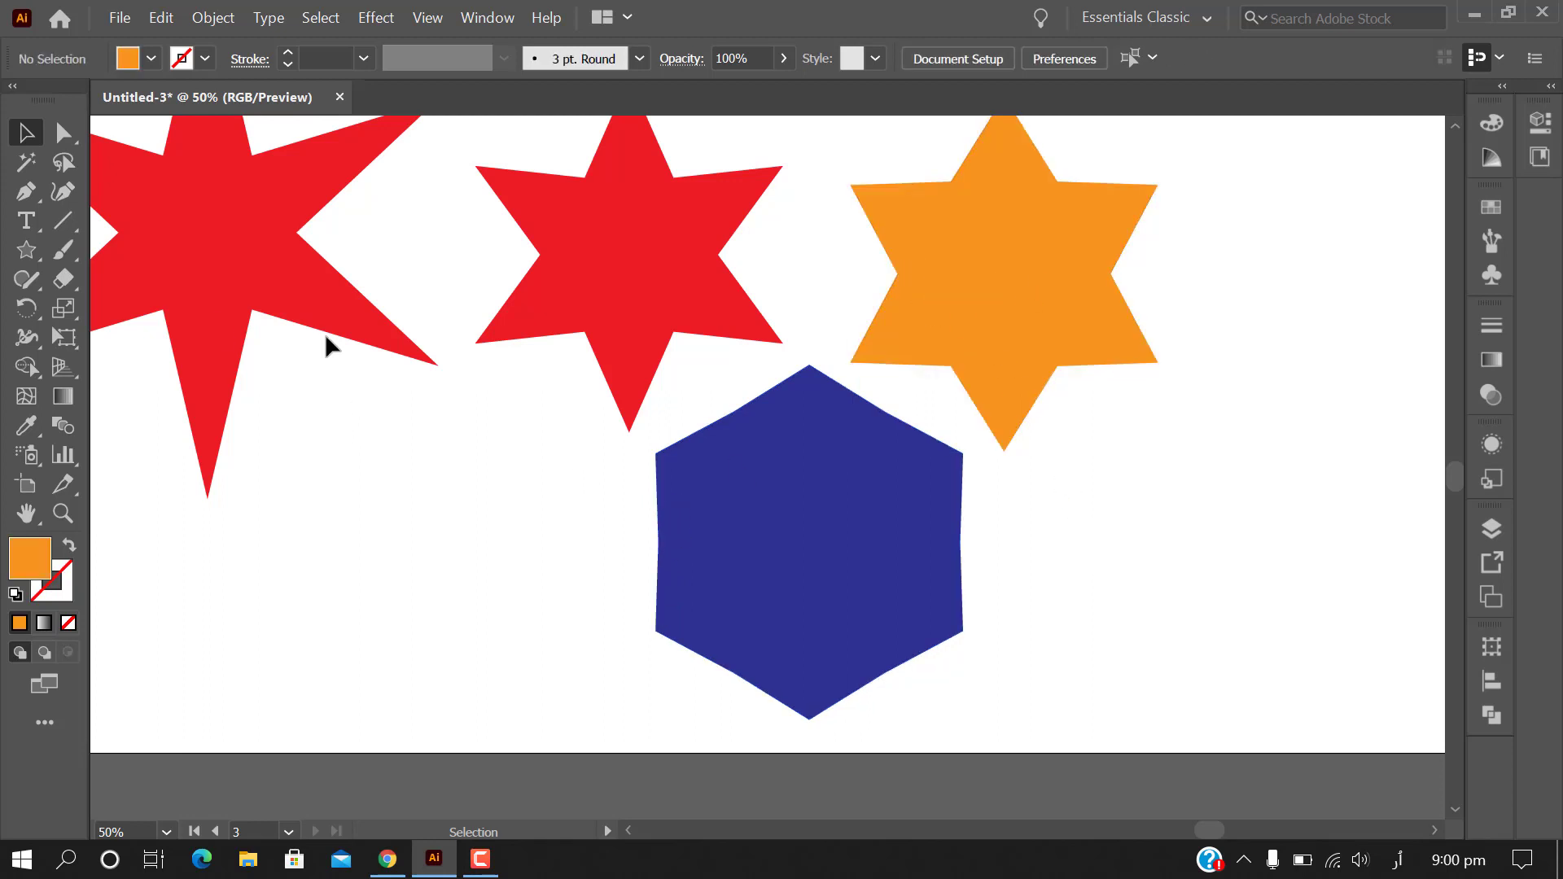
Draw a six-point star with 200 px outer and 150 px inner radii
click(40, 251)
click(1113, 548)
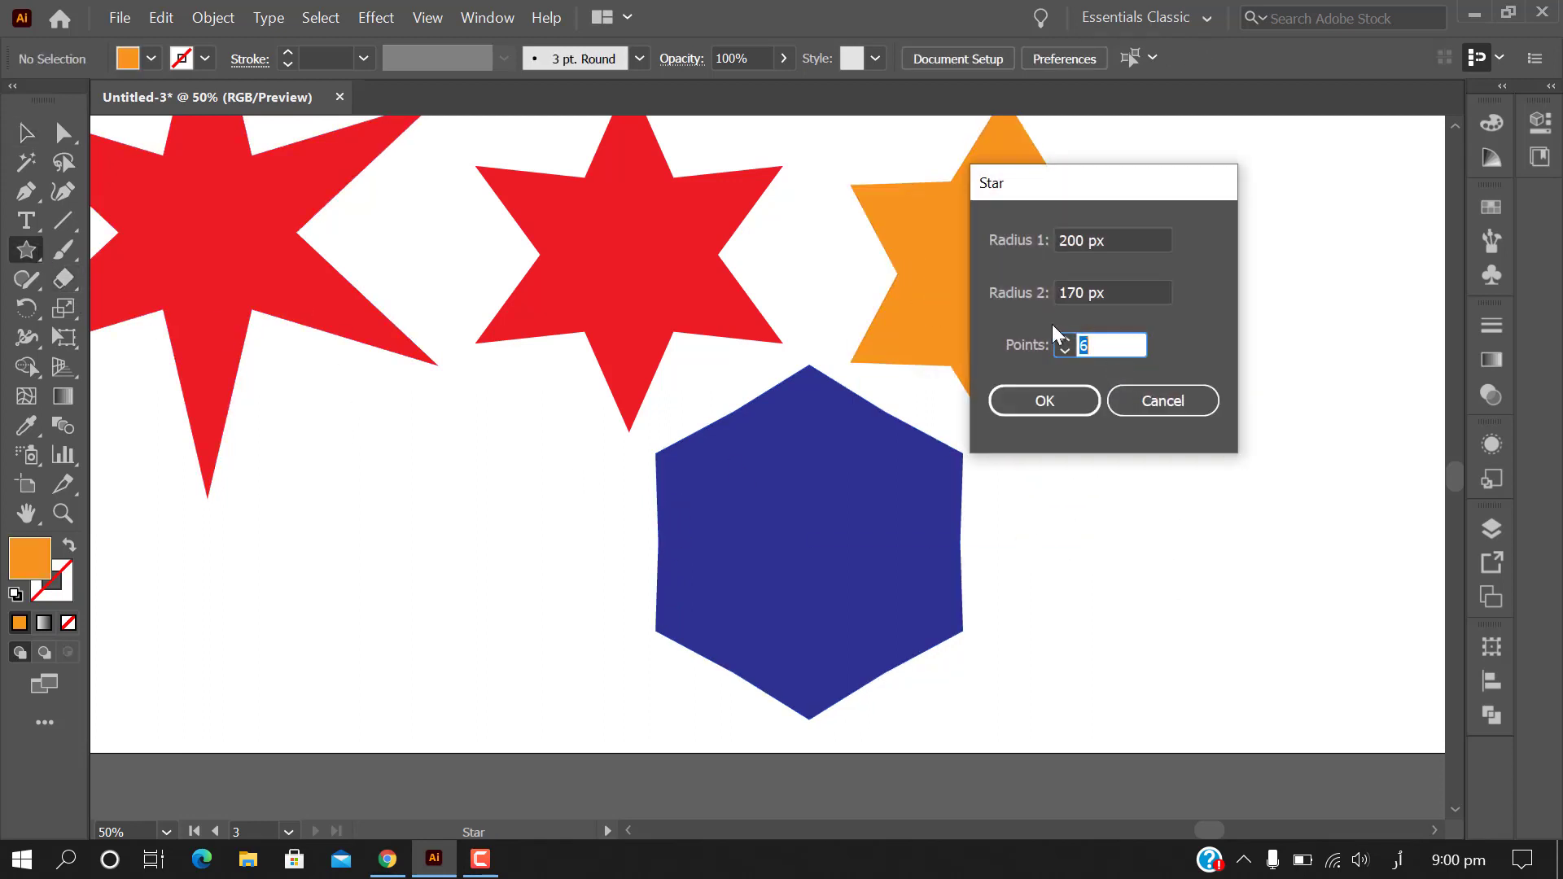
drag(1151, 295, 1043, 292)
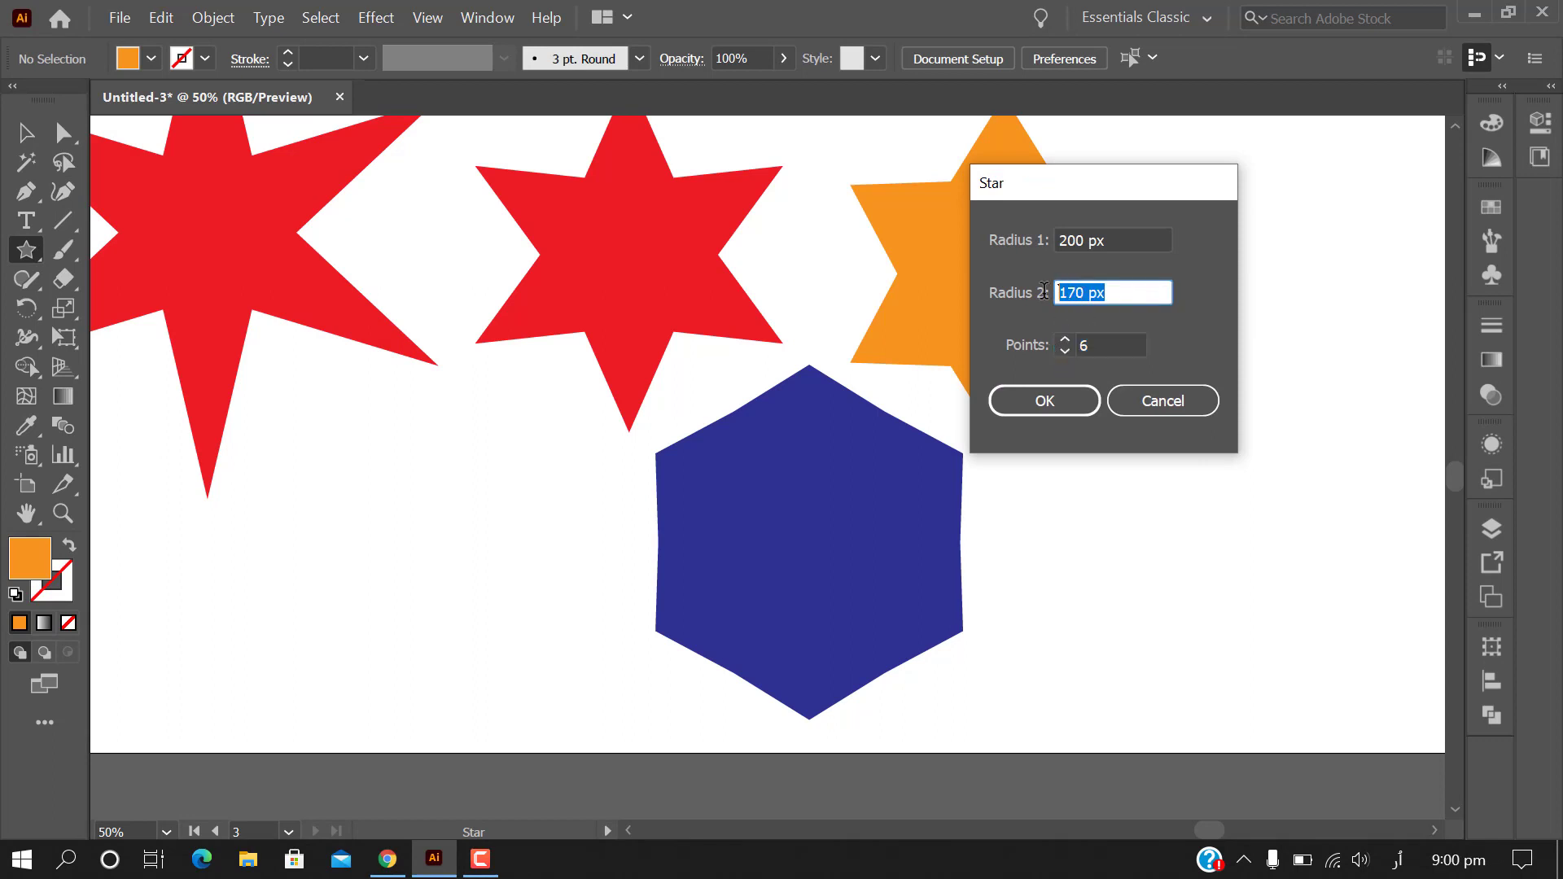
text(150)
click(1058, 400)
Rearrange the blue hexagon and plump orange star side by side below the stars
key(v)
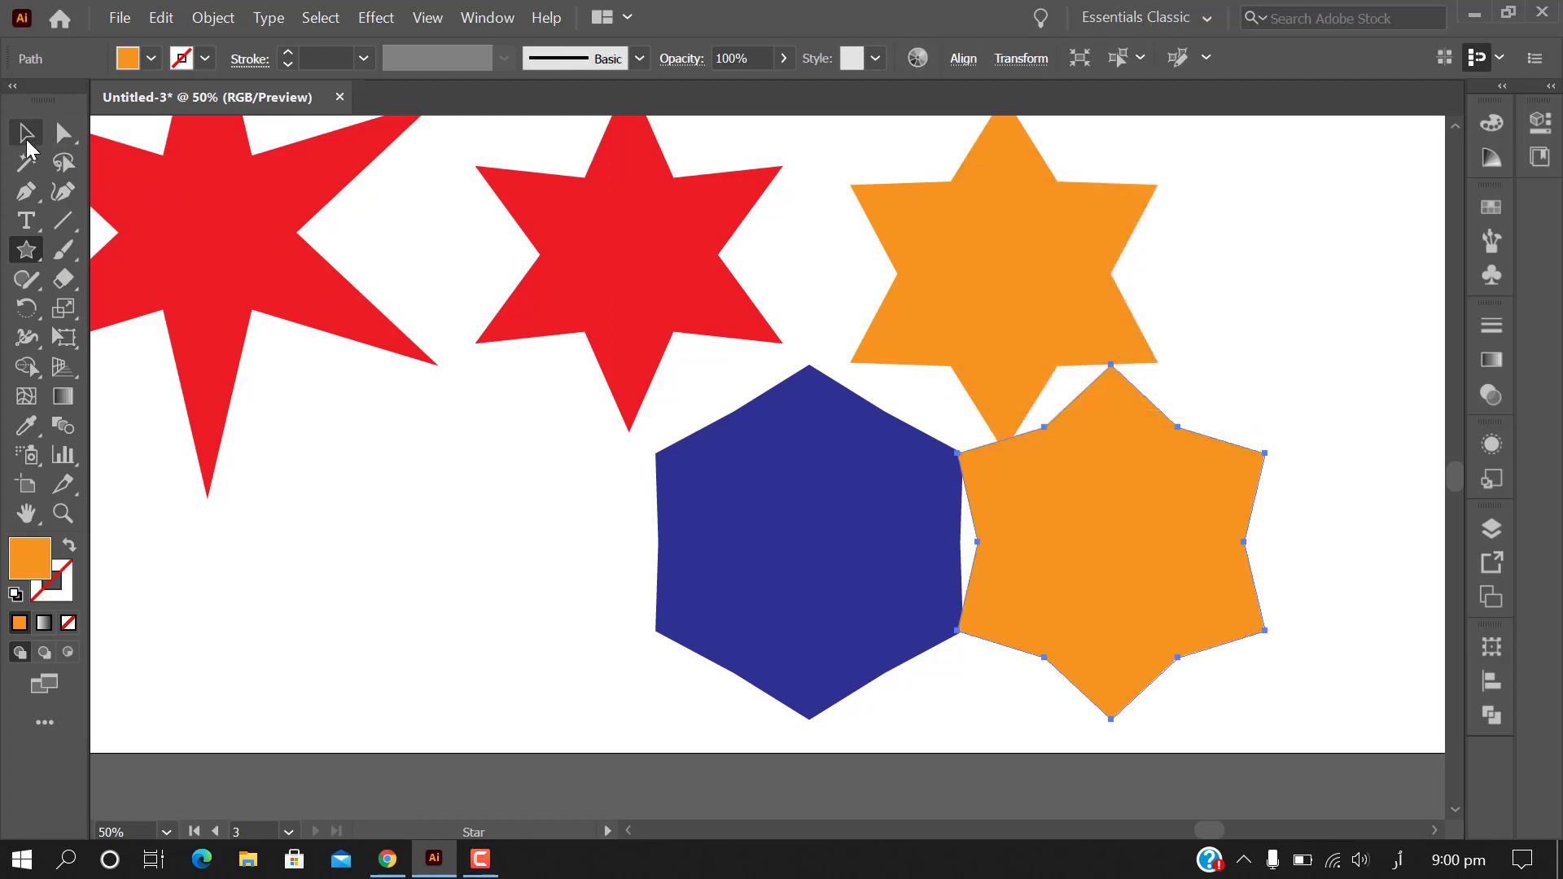
click(554, 758)
drag(665, 599, 581, 617)
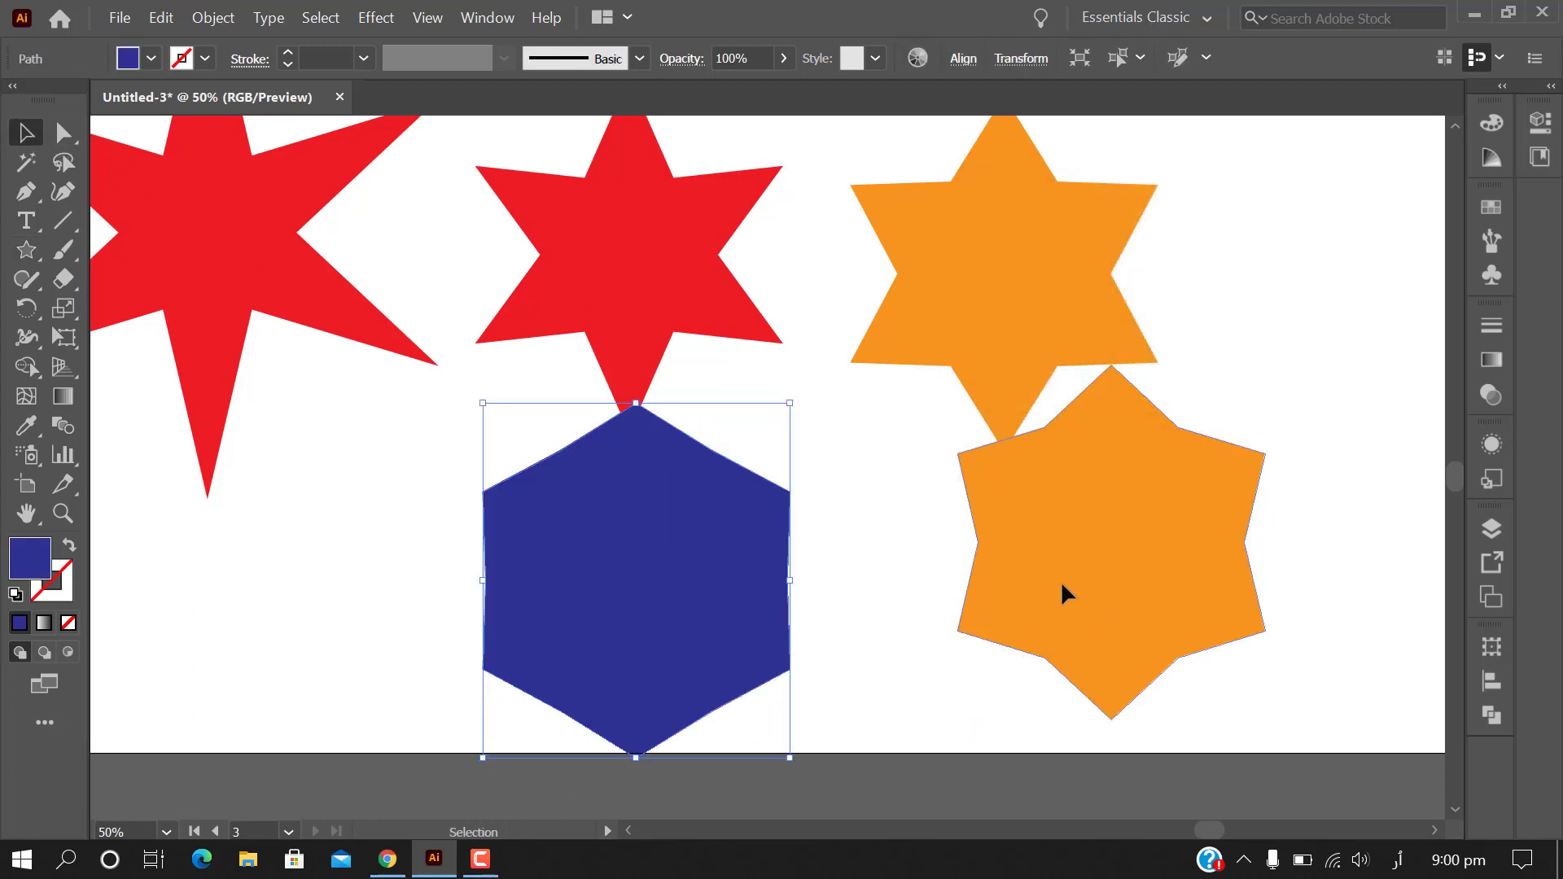
drag(1062, 580, 869, 613)
mouse_move(681, 600)
mouse_down()
mouse_move(1329, 626)
mouse_move(1306, 610)
mouse_up()
drag(969, 579, 856, 590)
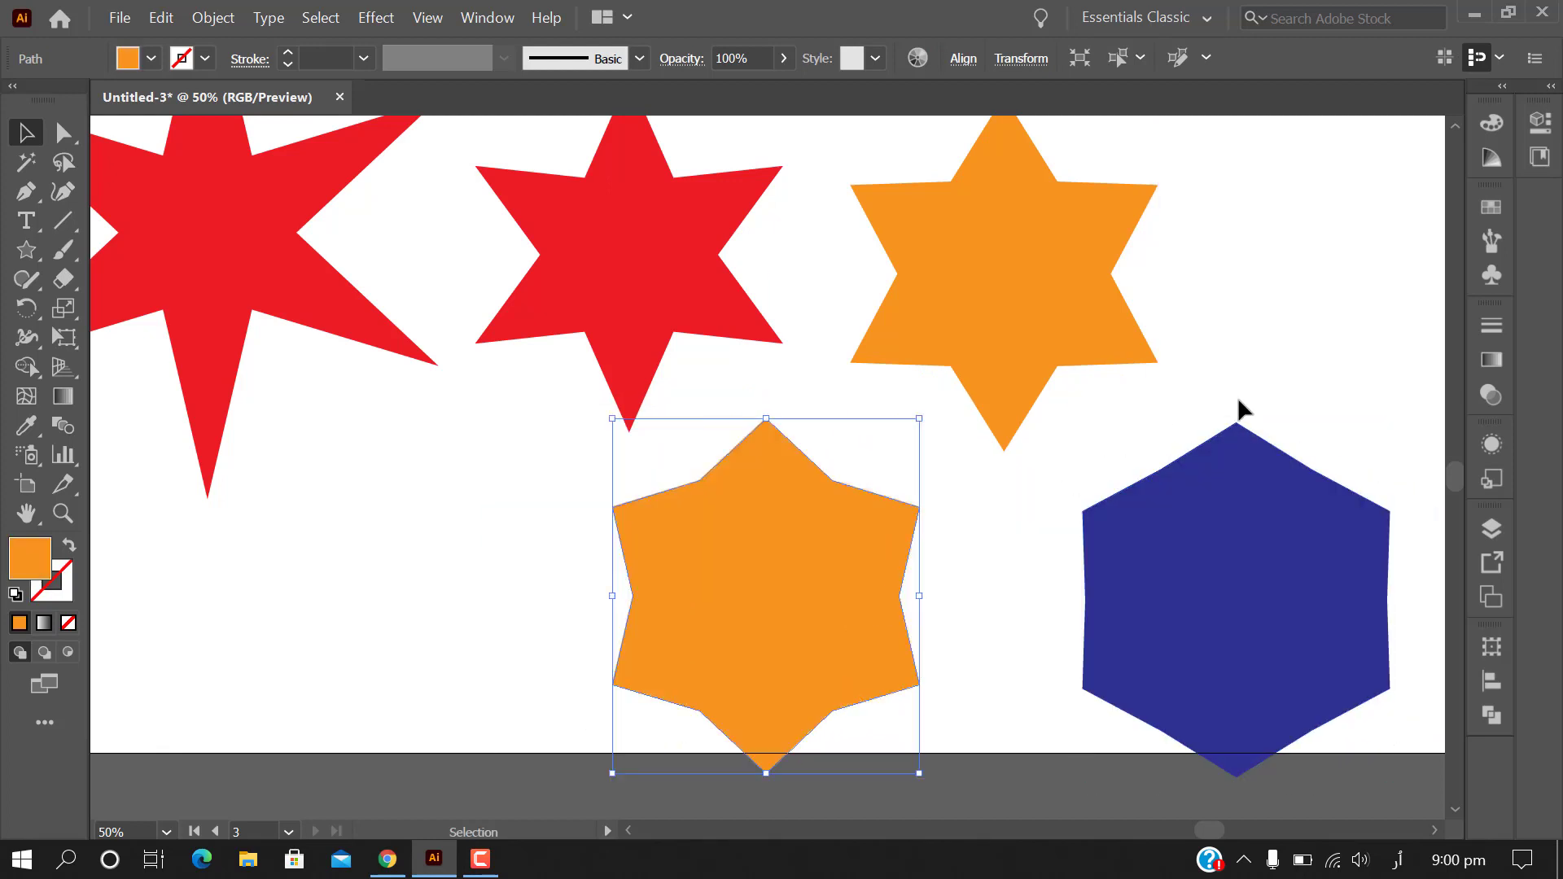
click(1375, 808)
scroll(1411, 745, right, 3)
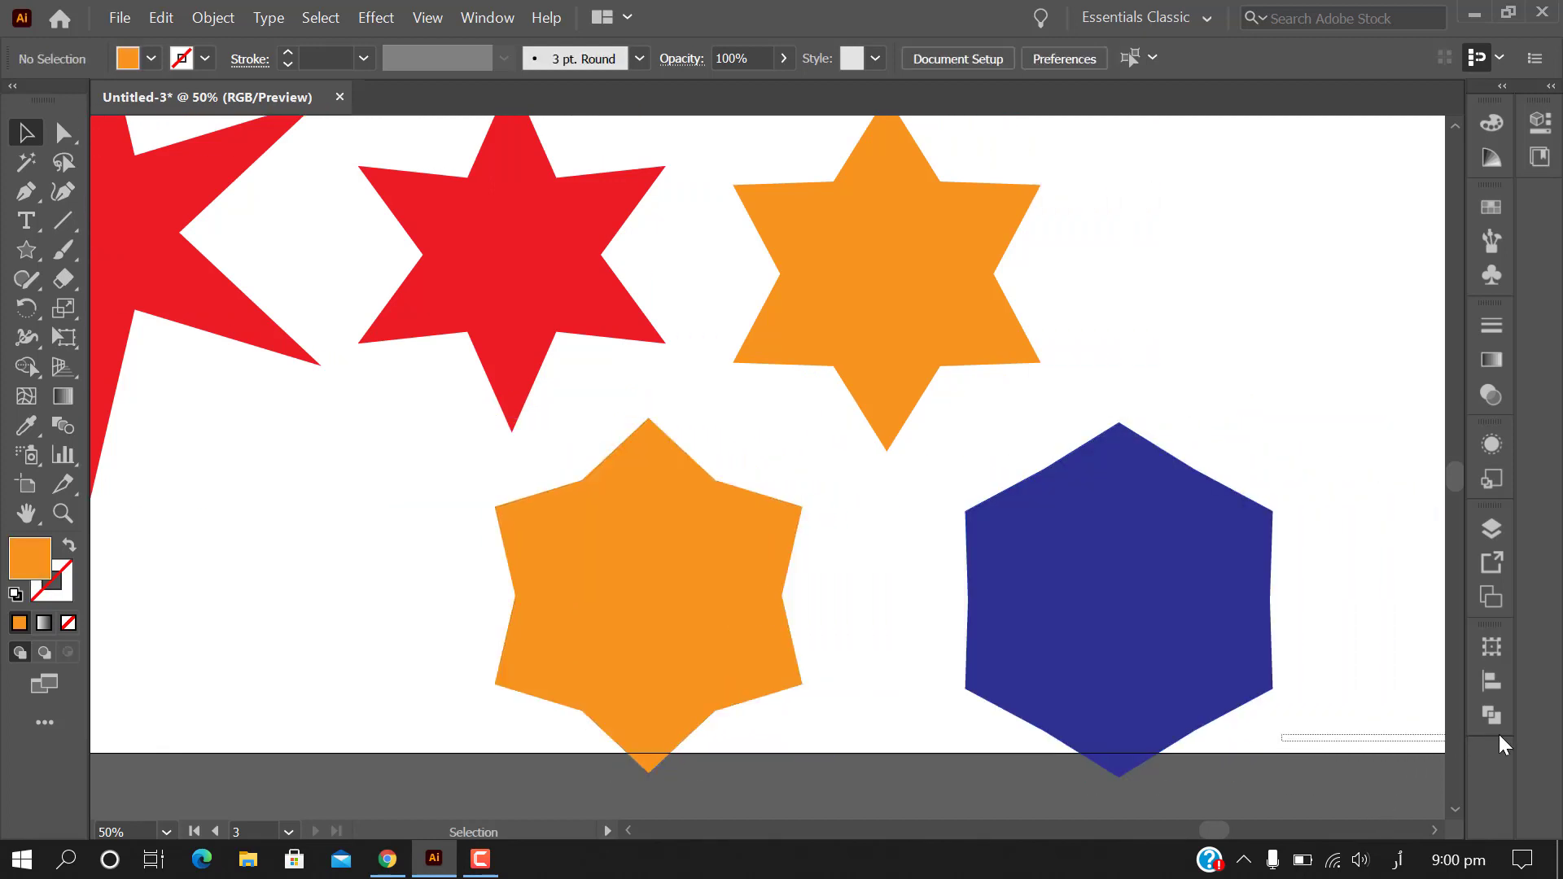
Select each star in turn to check their positions
click(788, 228)
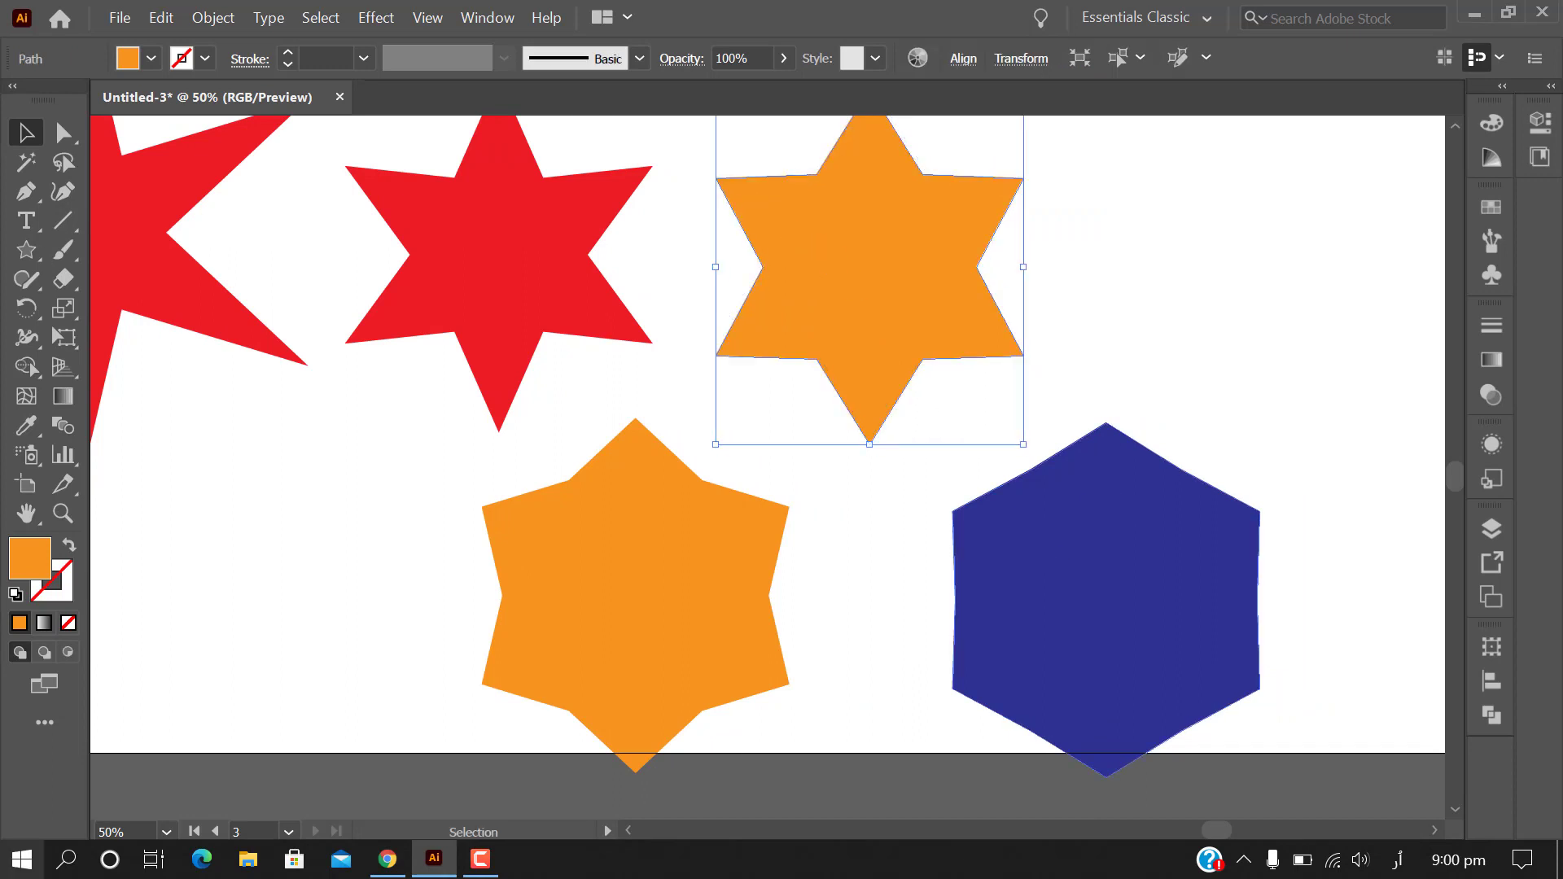
click(1019, 354)
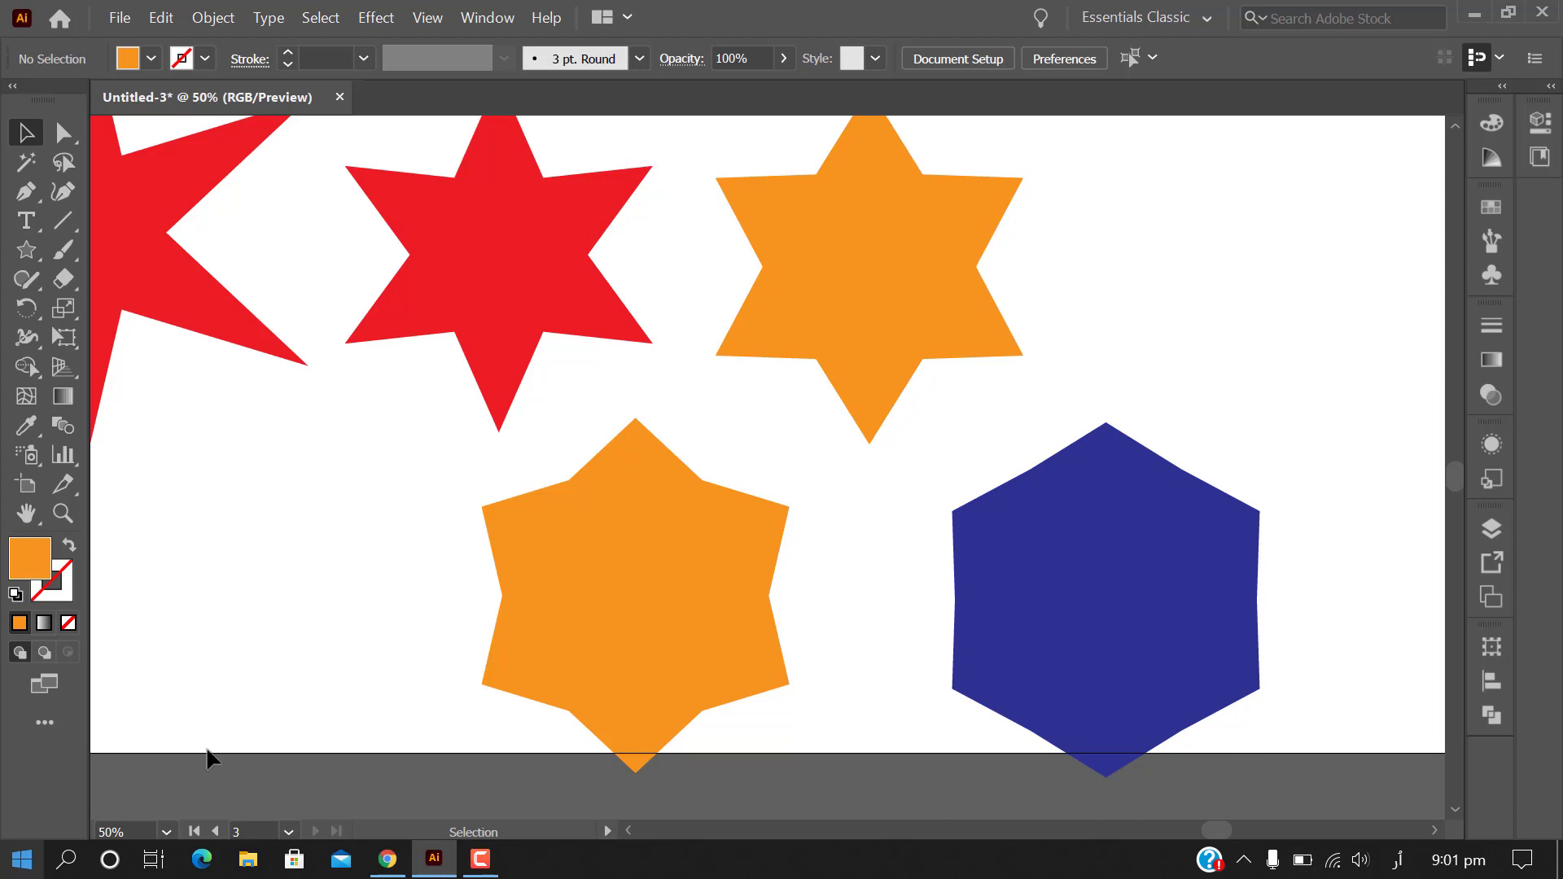
click(593, 331)
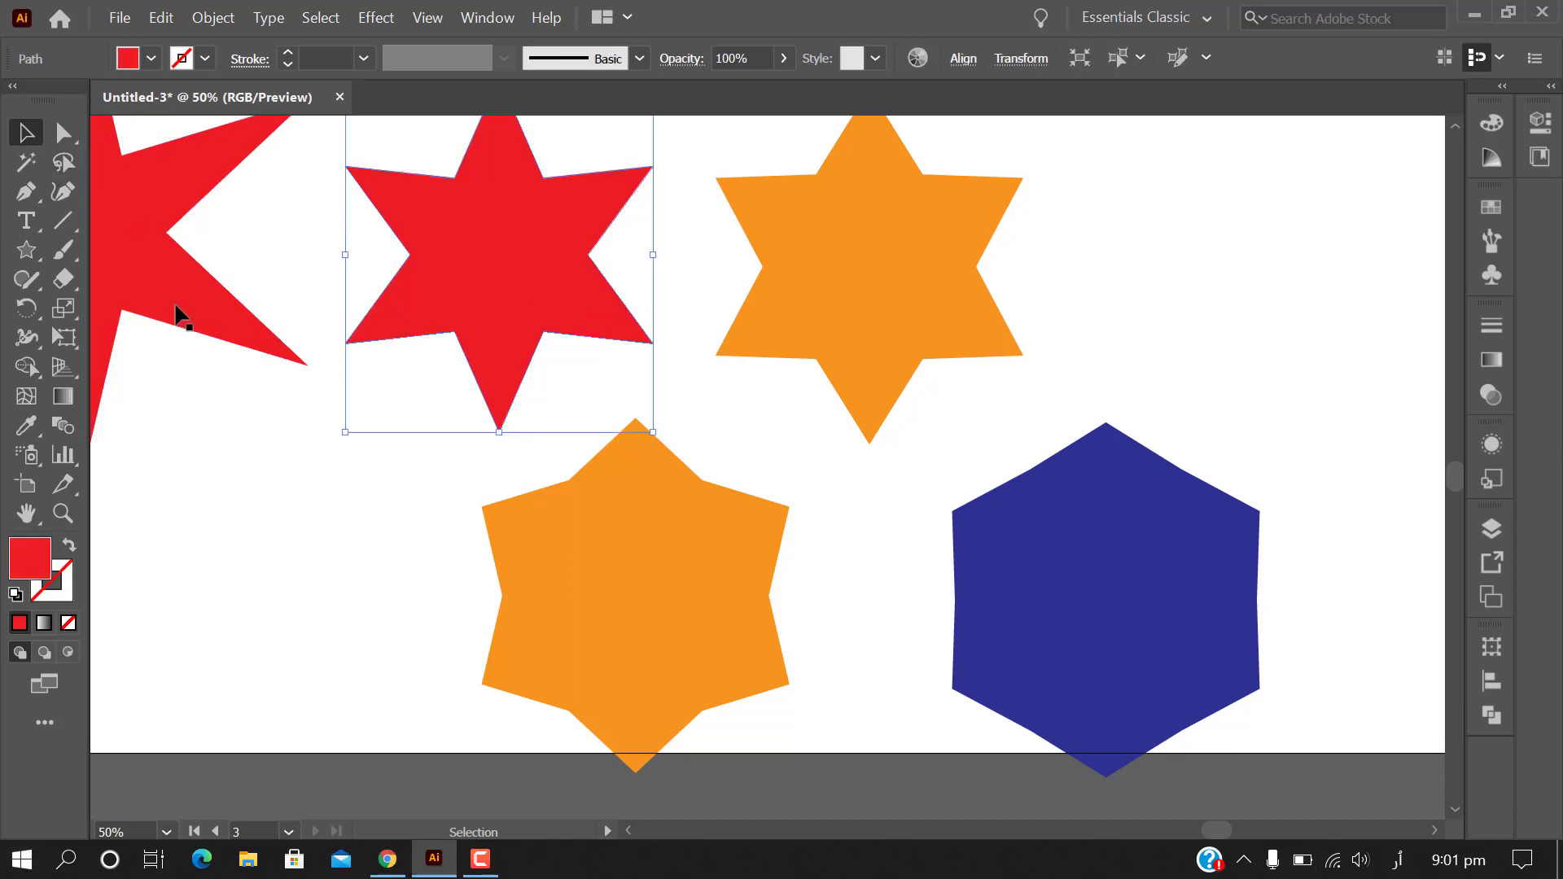
click(813, 411)
click(766, 244)
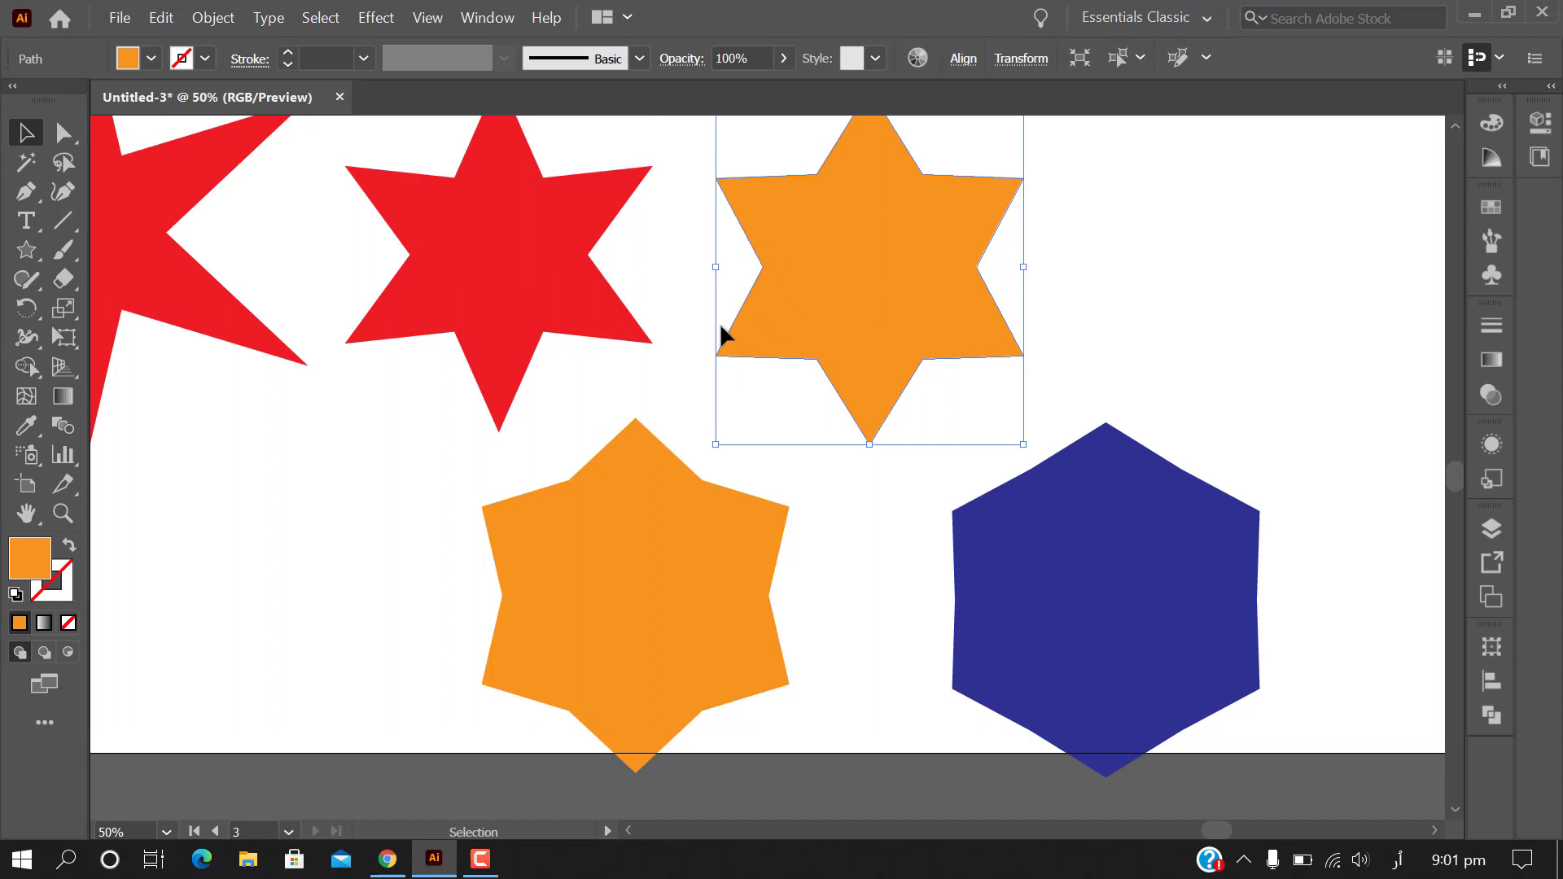
click(358, 599)
click(631, 584)
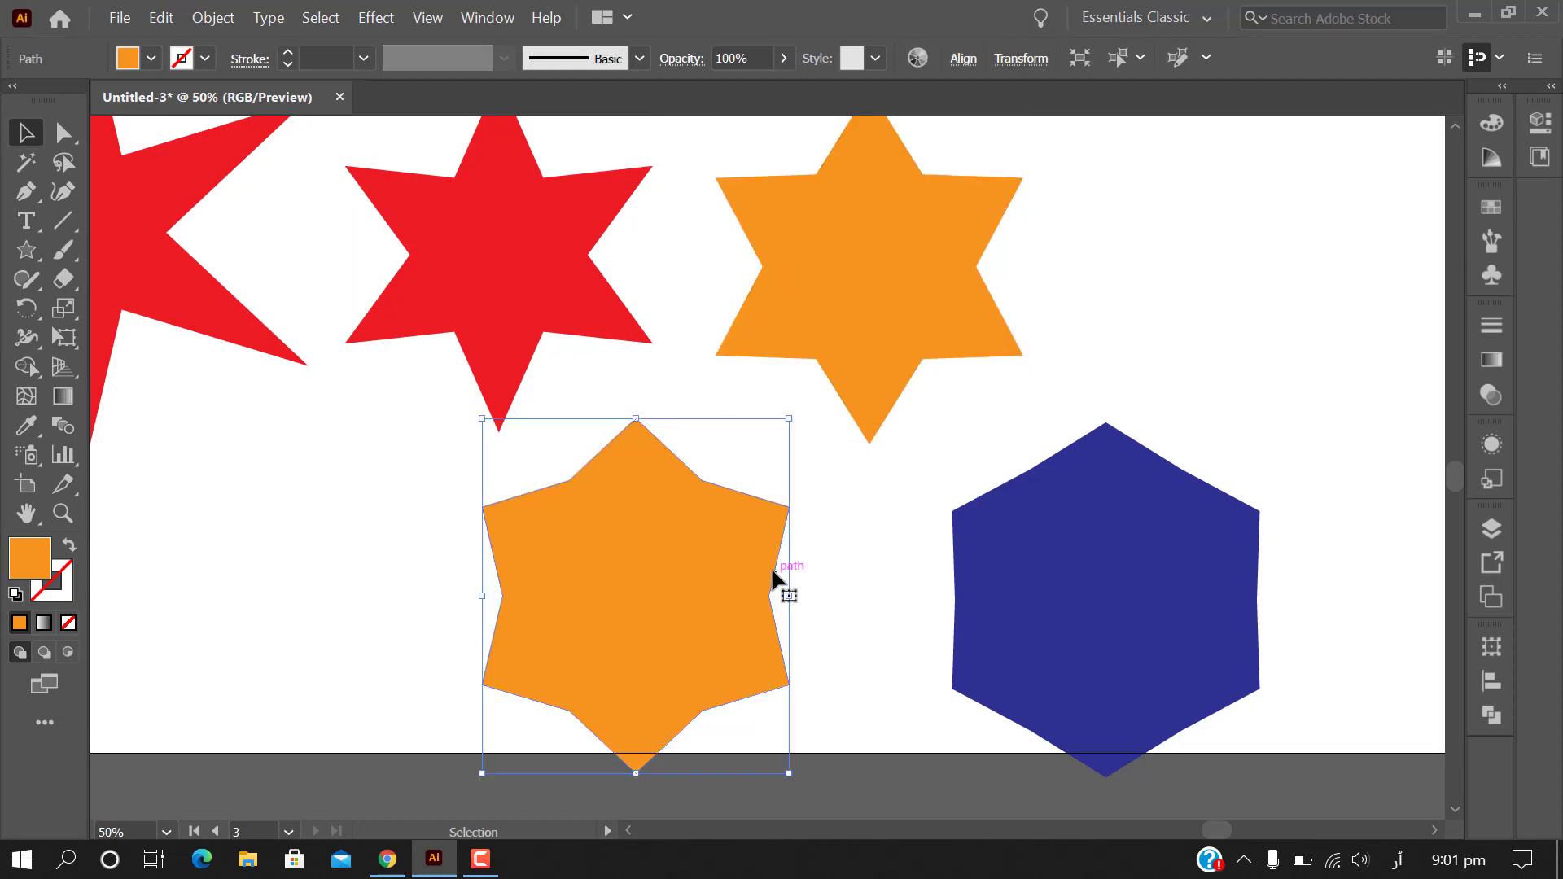
click(909, 619)
Drag the navy hexagon up slightly beside the lower orange star
drag(960, 600, 1009, 570)
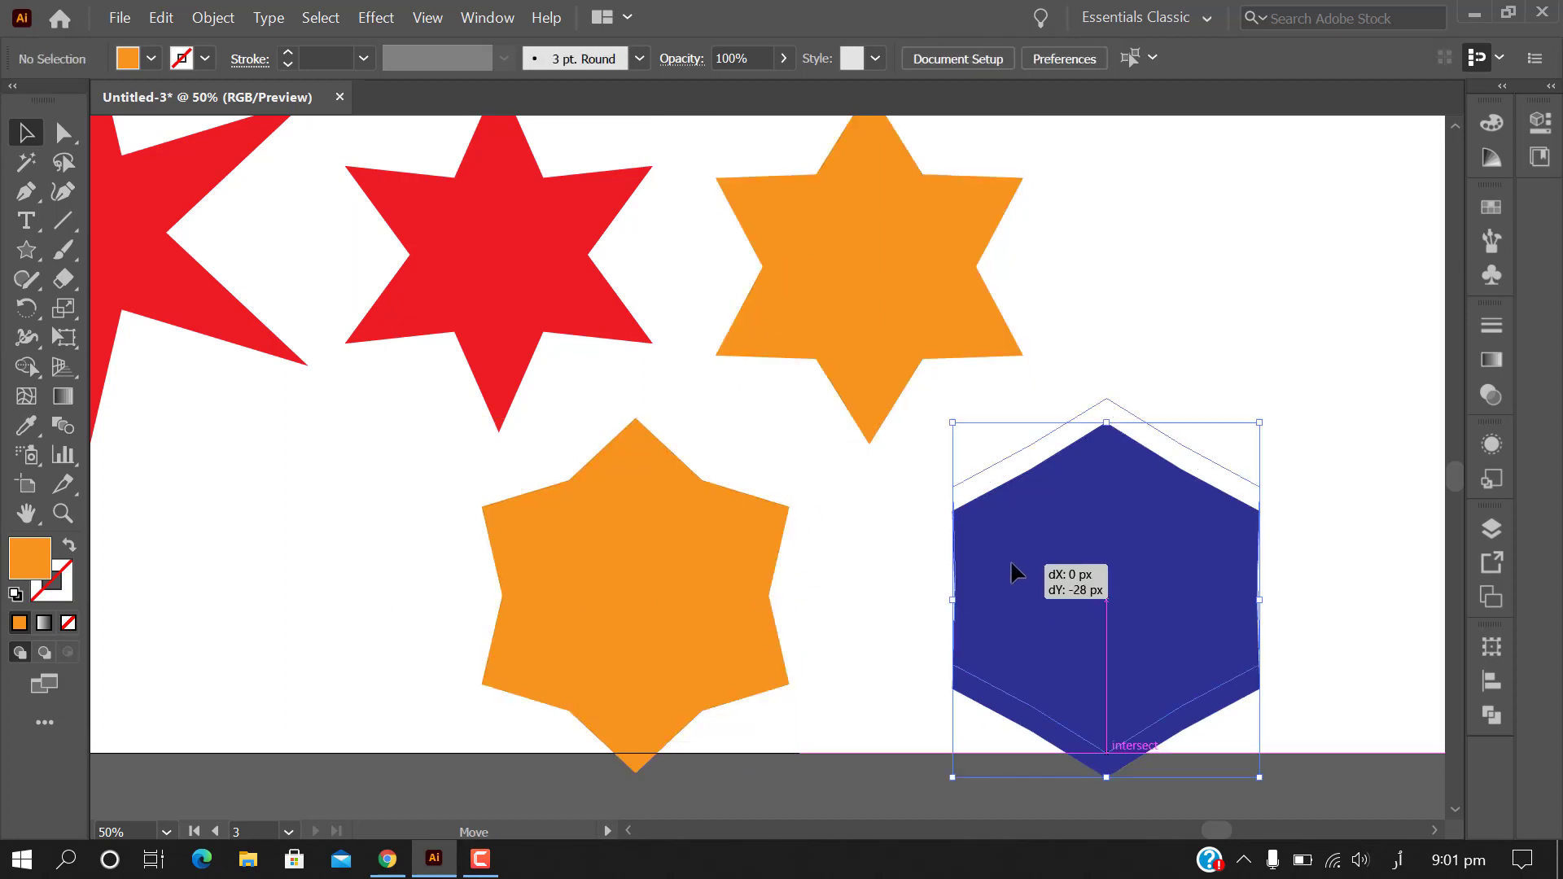
click(940, 626)
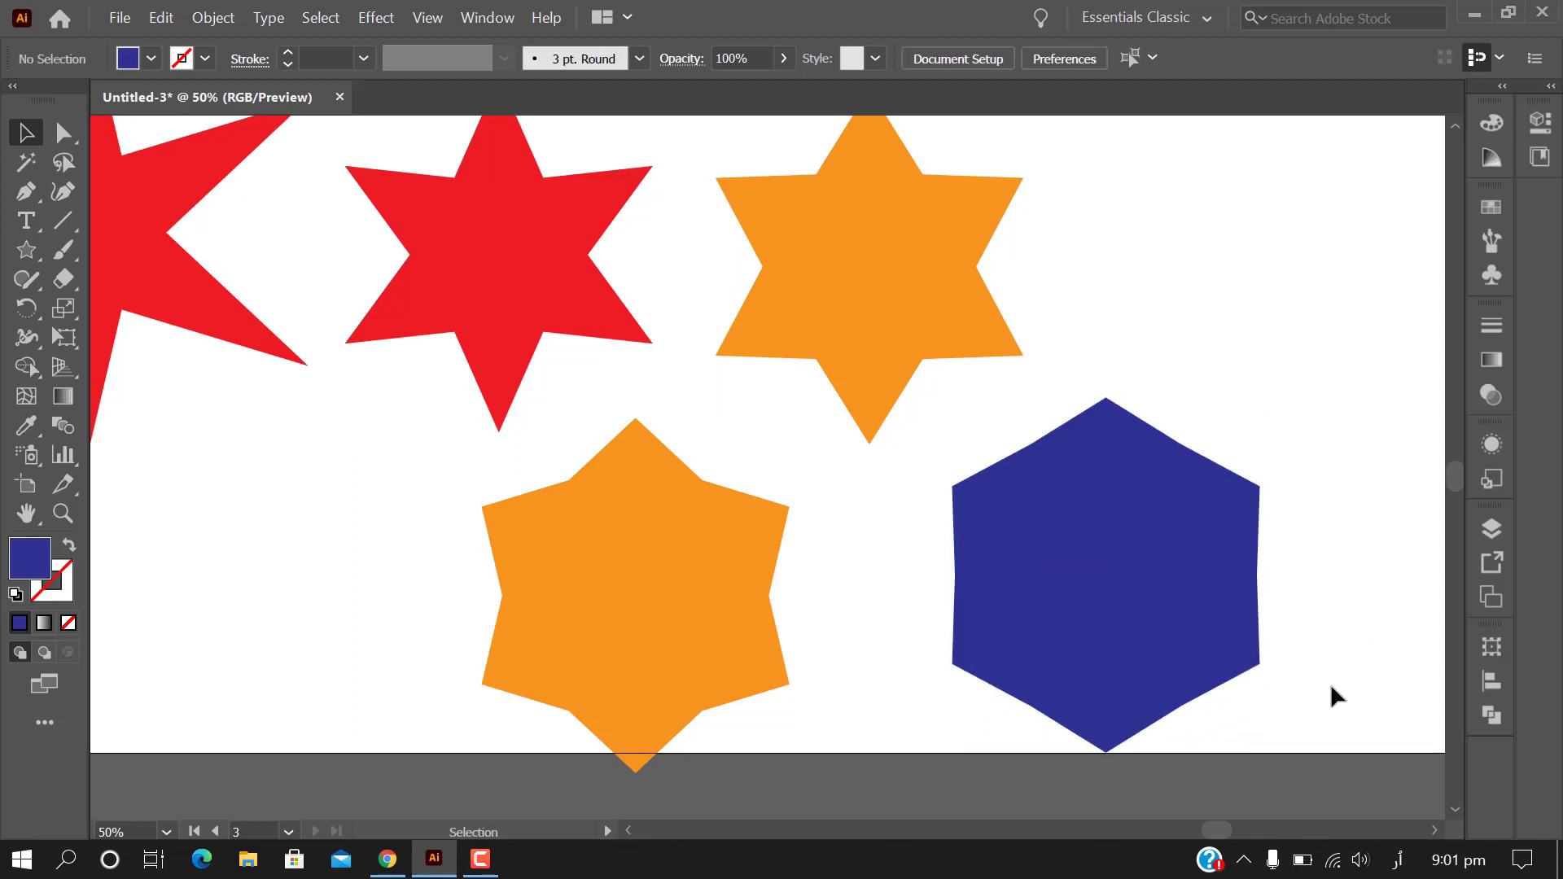
scroll(1327, 675, up, 1)
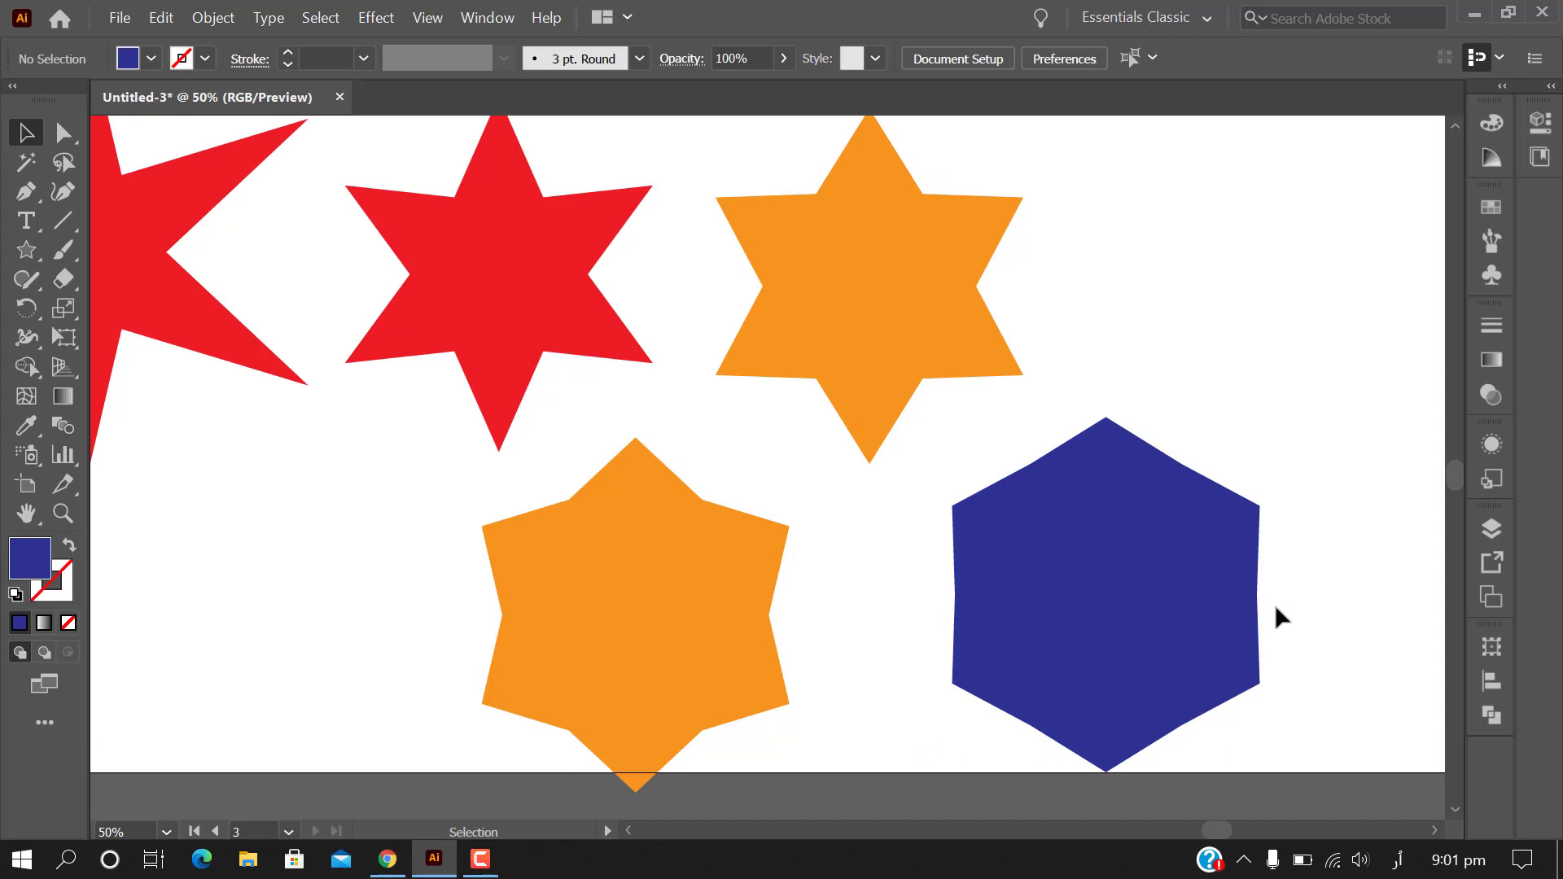
scroll(1276, 611, up, 3)
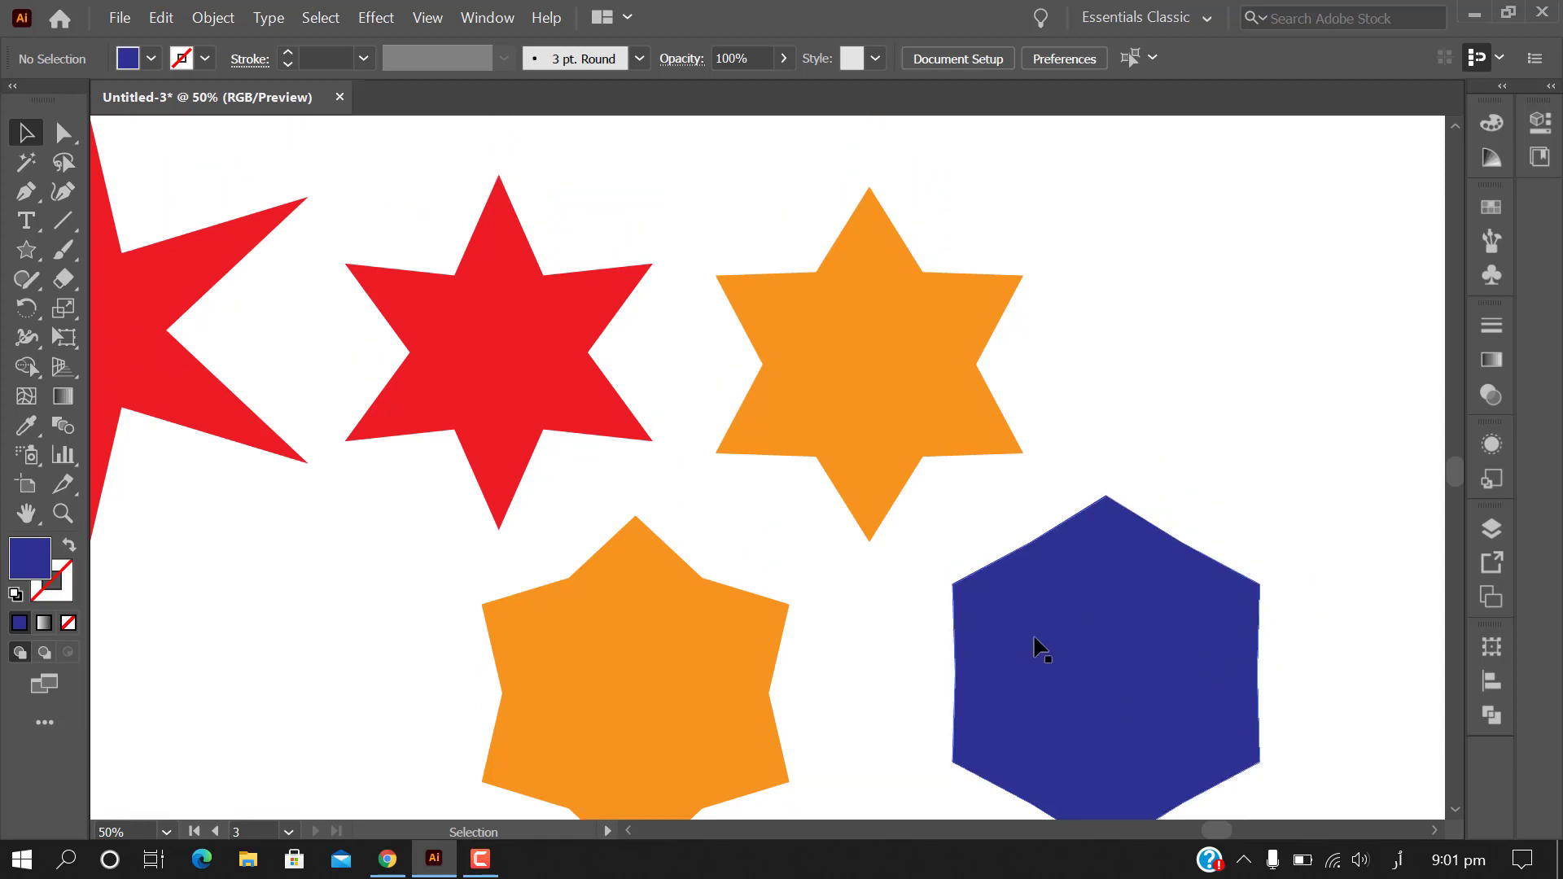
scroll(1037, 625, down, 2)
scroll(903, 606, down, 1)
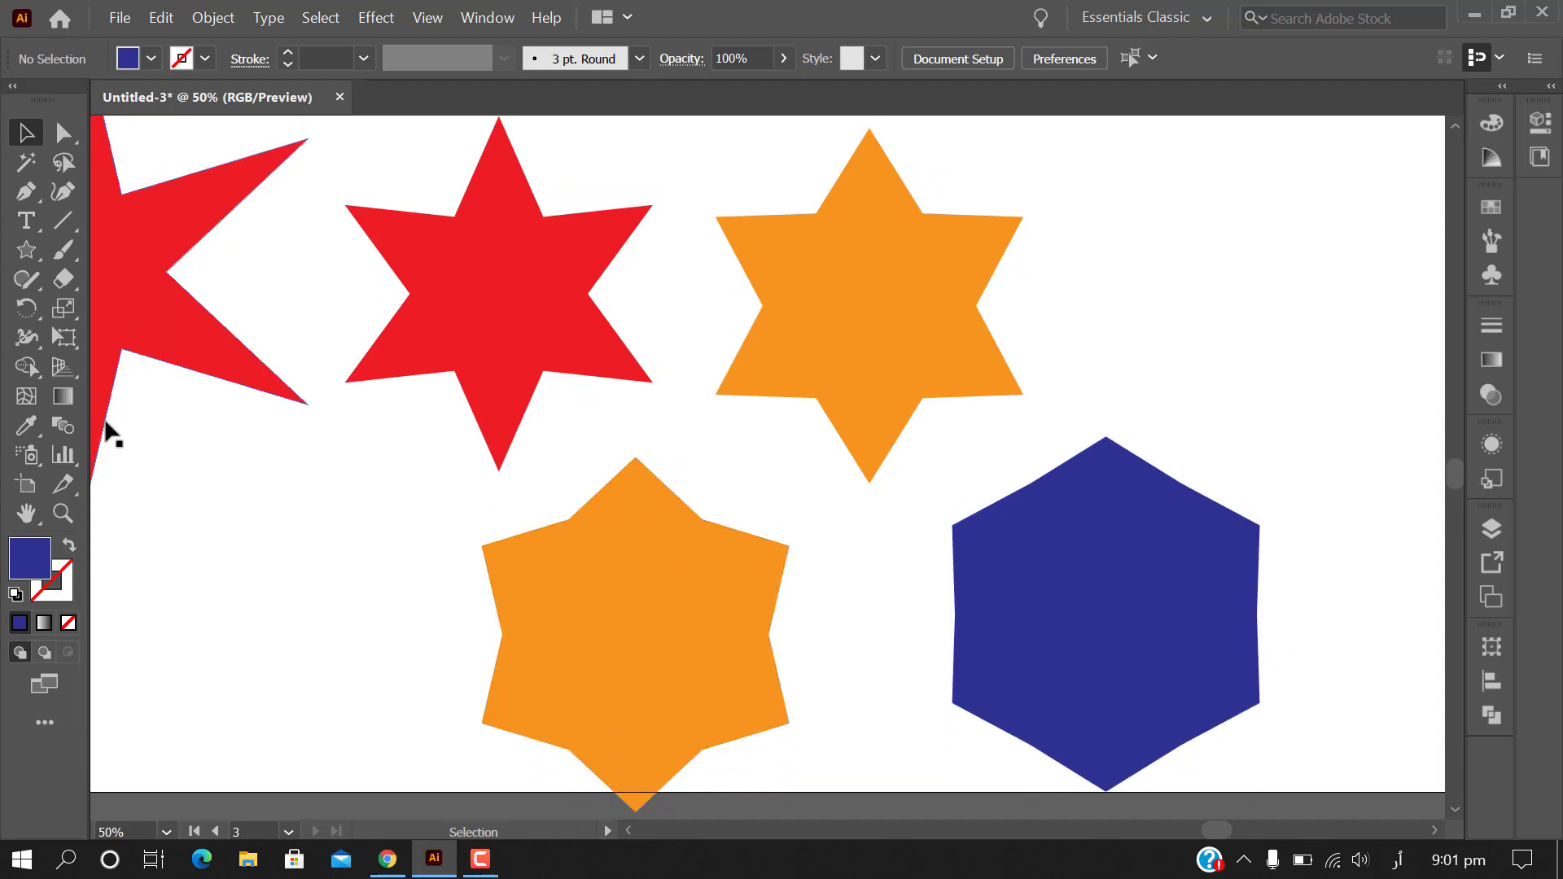
Delete the lower orange star, then marquee-select and delete the remaining four shapes
key(ctrl+minus)
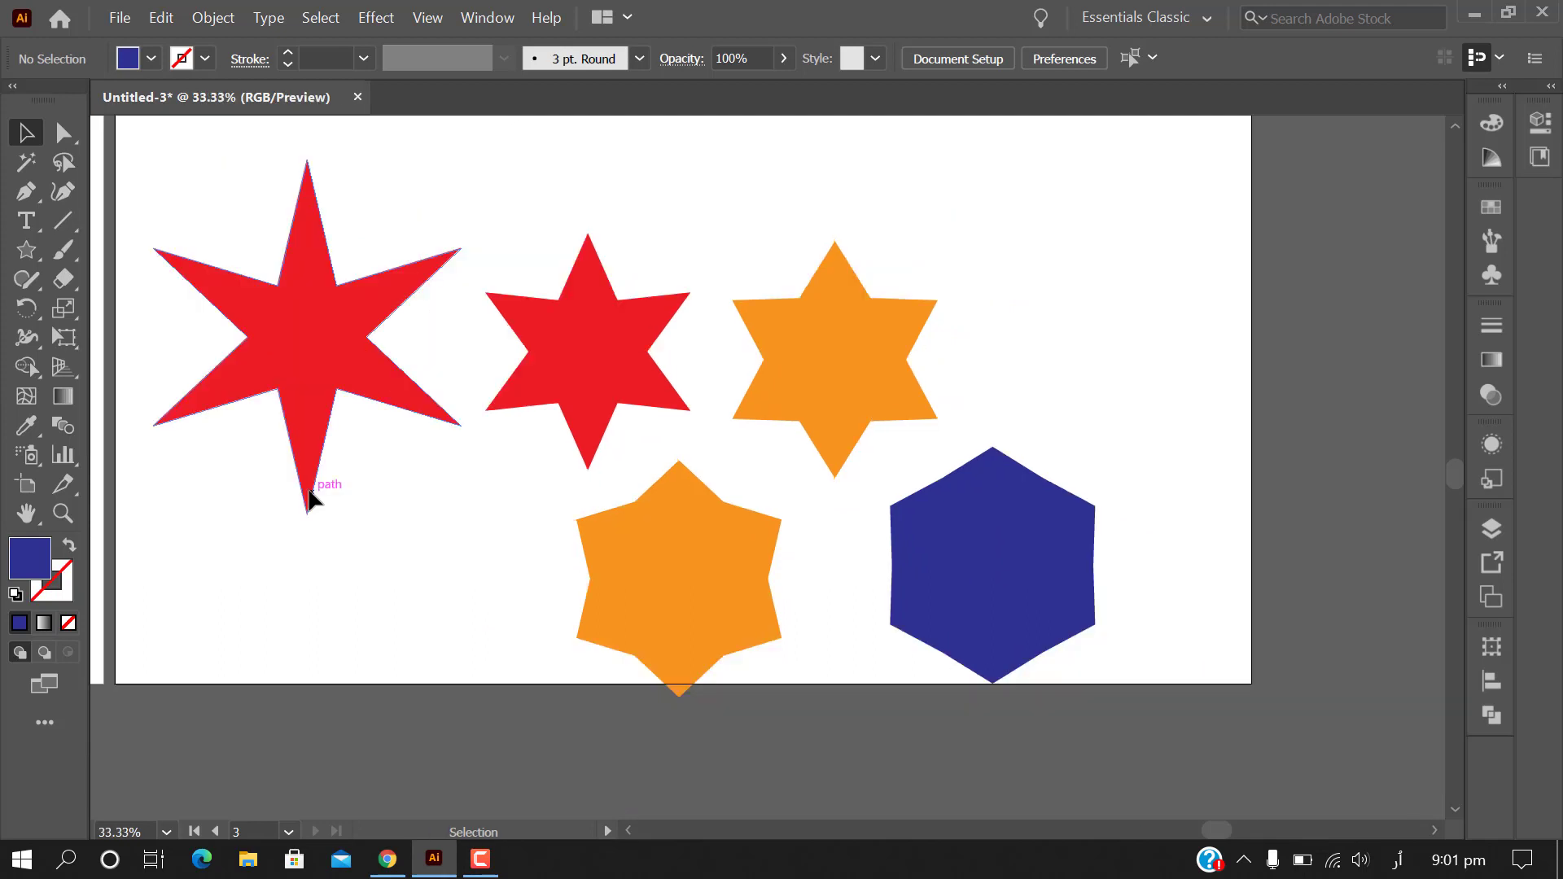
scroll(309, 491, up, 5)
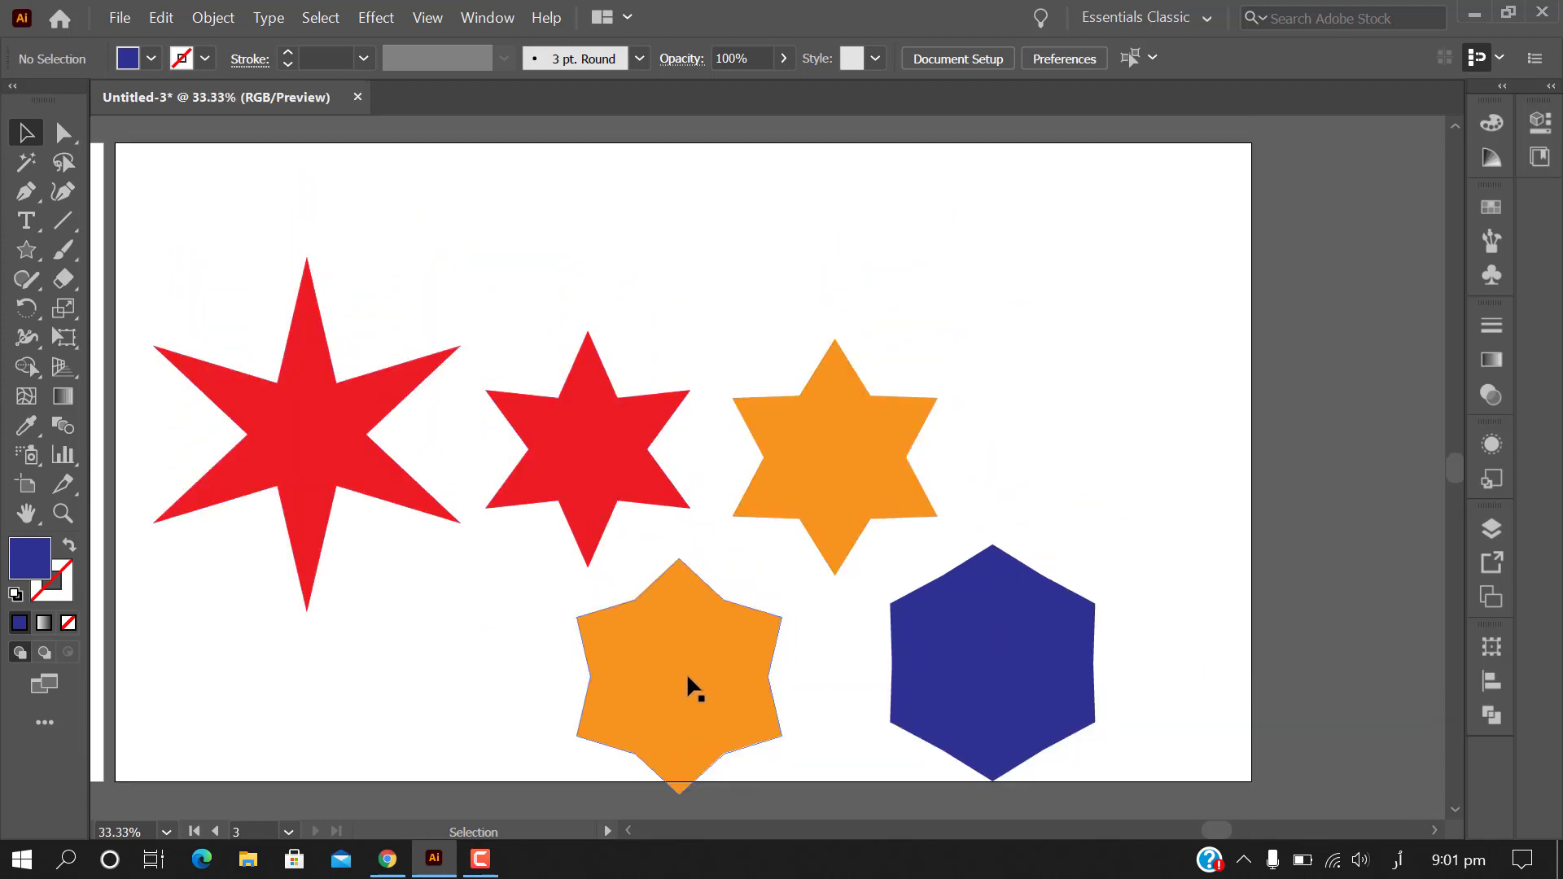
mouse_move(686, 672)
mouse_down()
mouse_move(688, 229)
mouse_move(702, 241)
mouse_up()
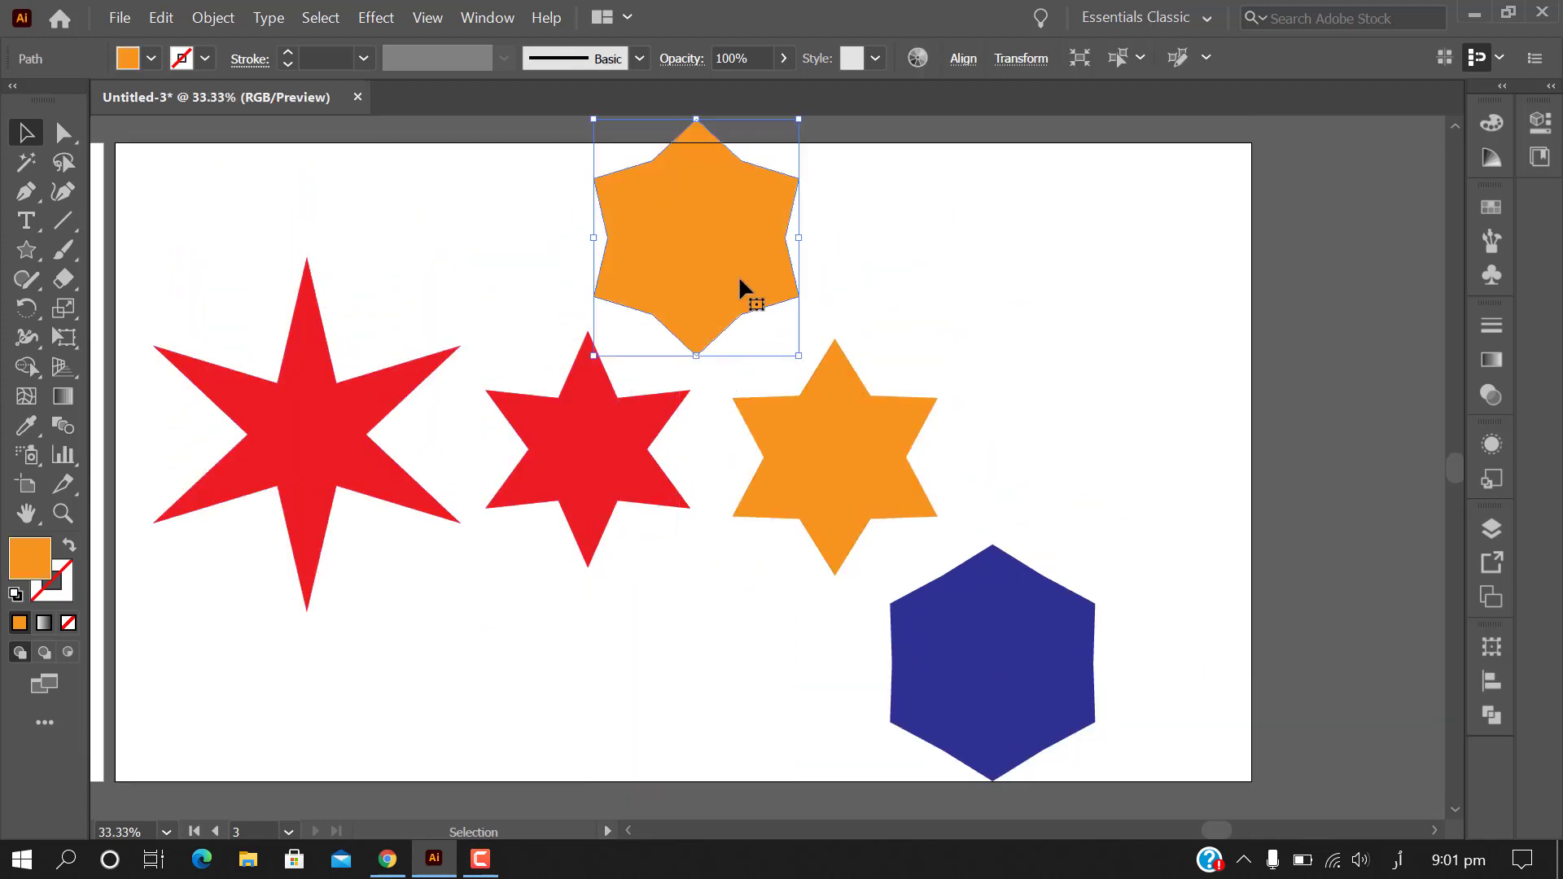
key(Delete)
drag(199, 240, 1045, 656)
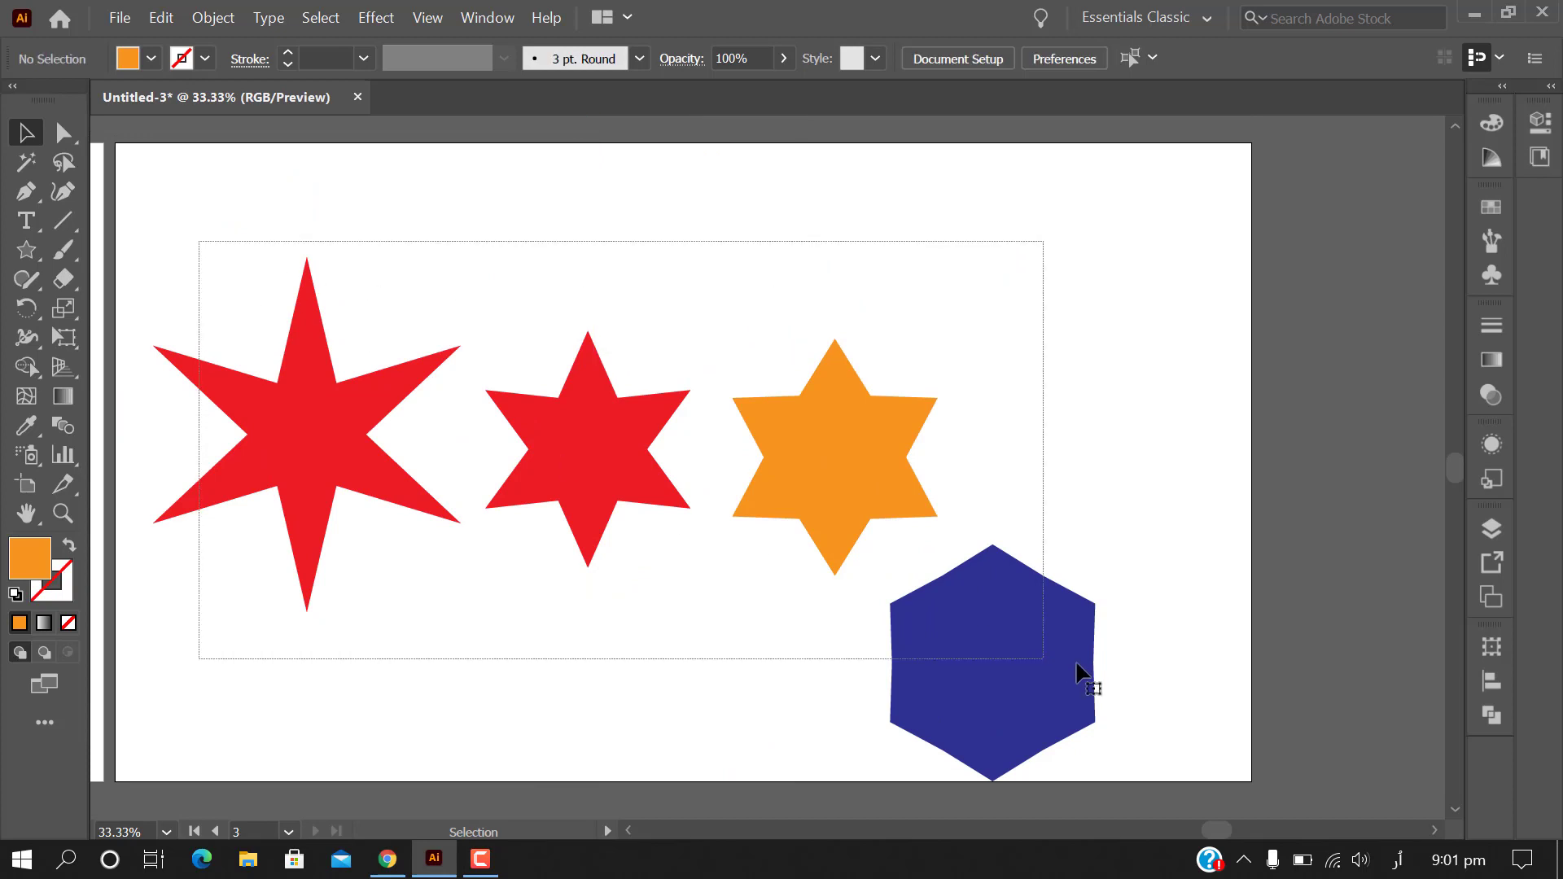
key(Delete)
Draw a test star with the current settings and delete it
click(26, 250)
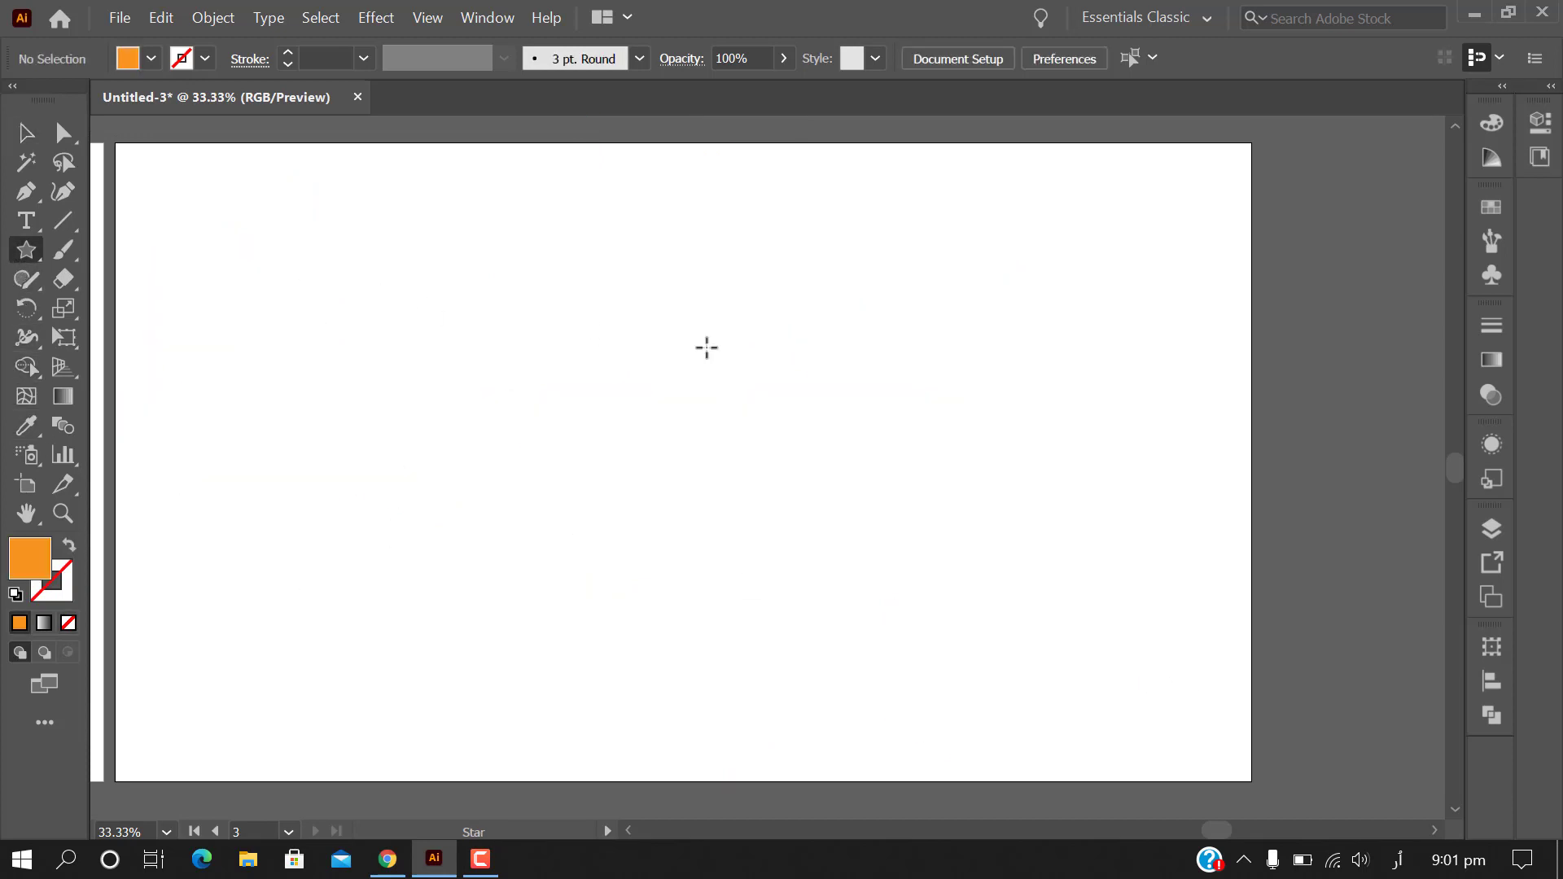
click(705, 346)
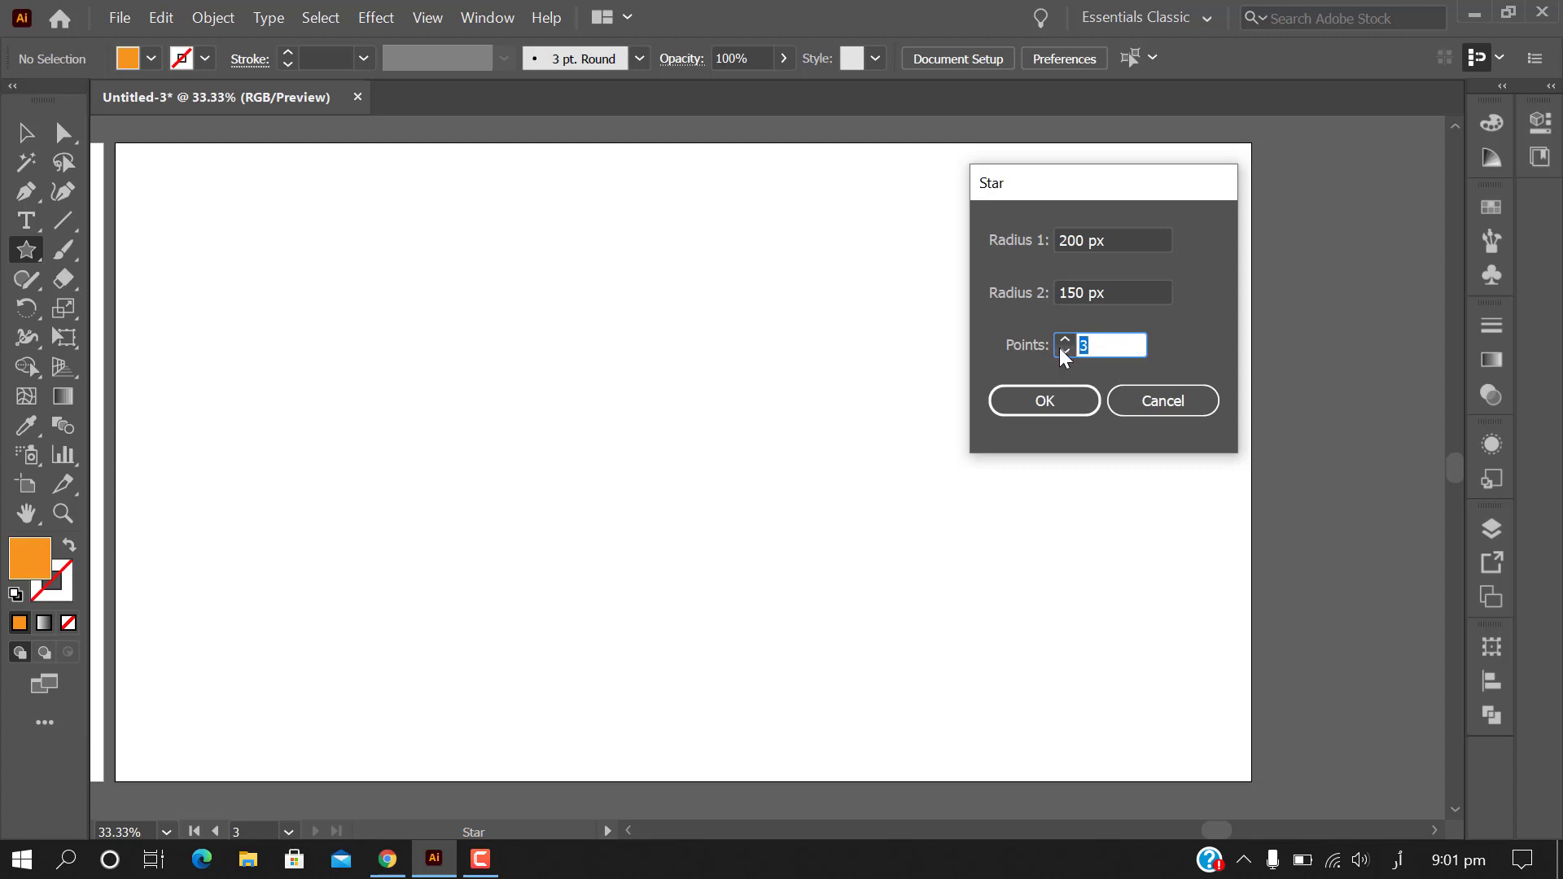
click(1045, 401)
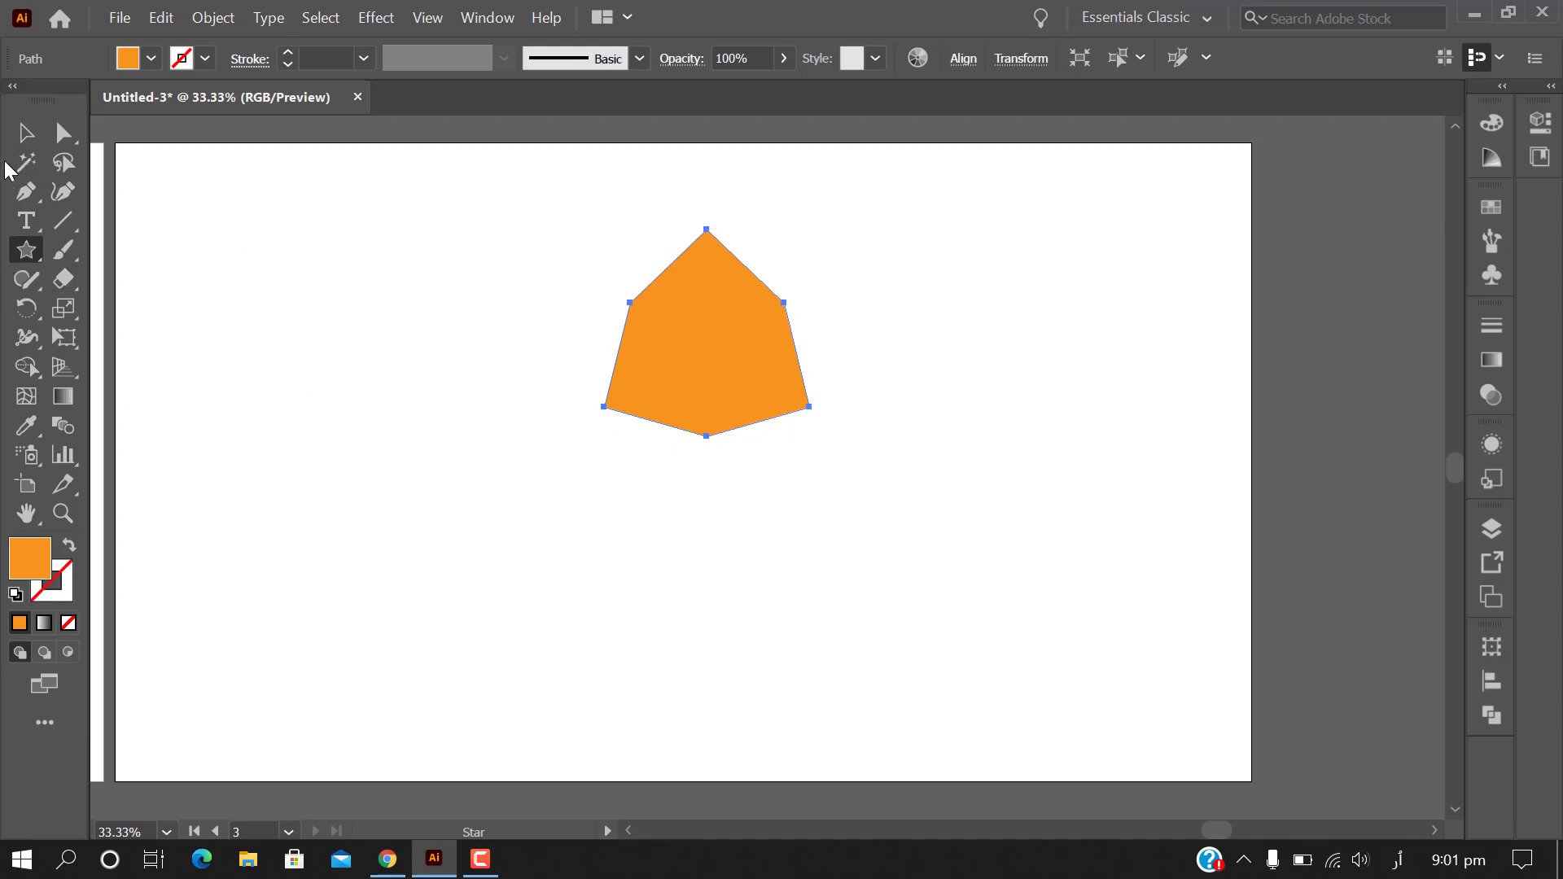
key(v)
key(Delete)
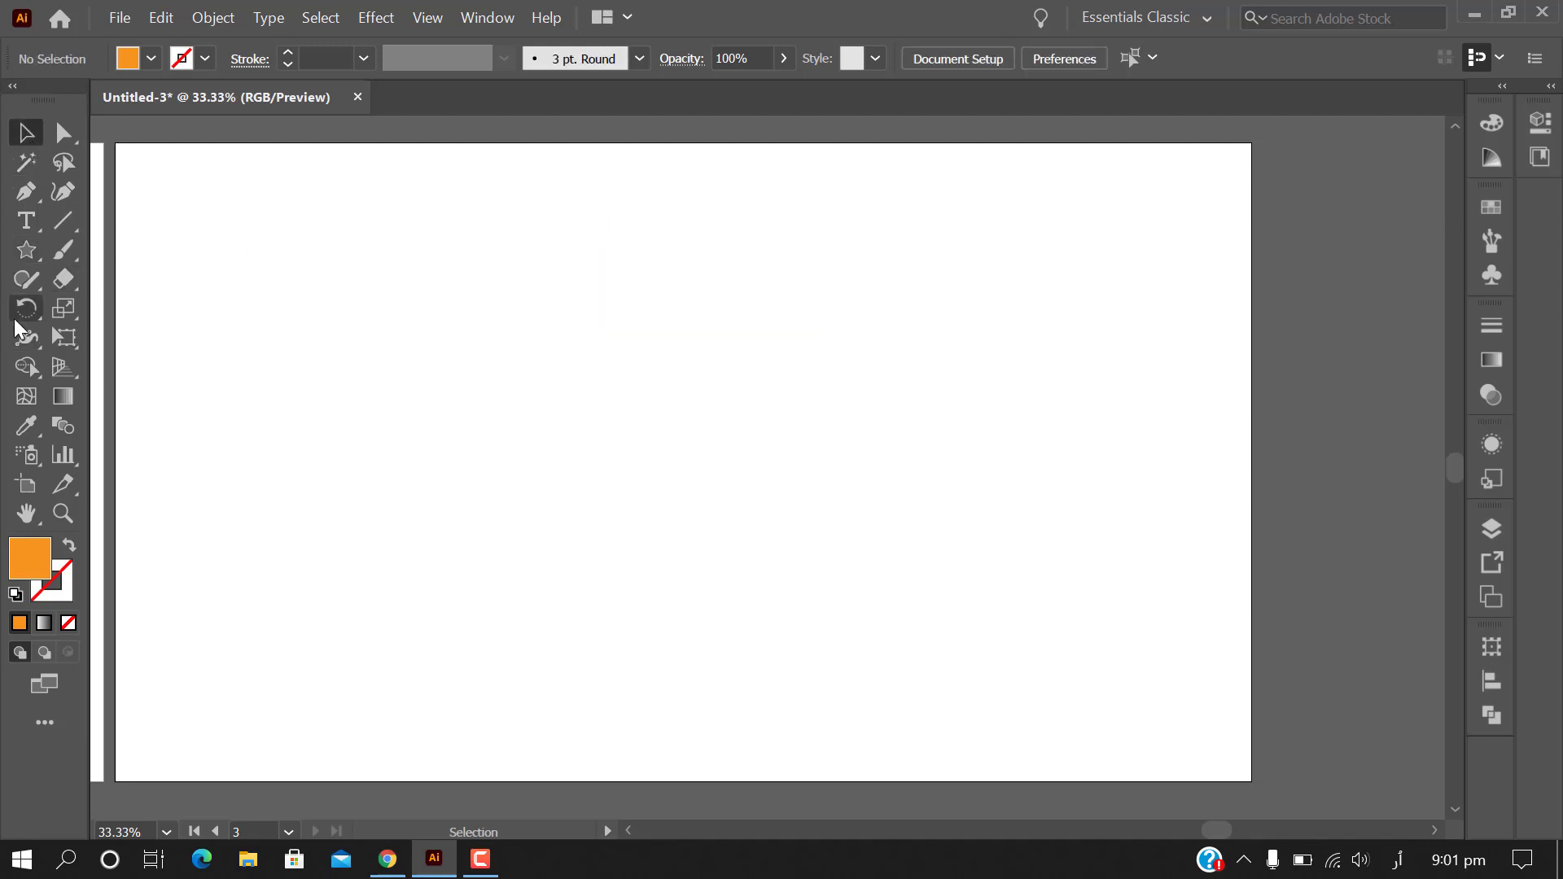
Create an eight-point star with an 80 px inner radius
click(26, 250)
click(640, 390)
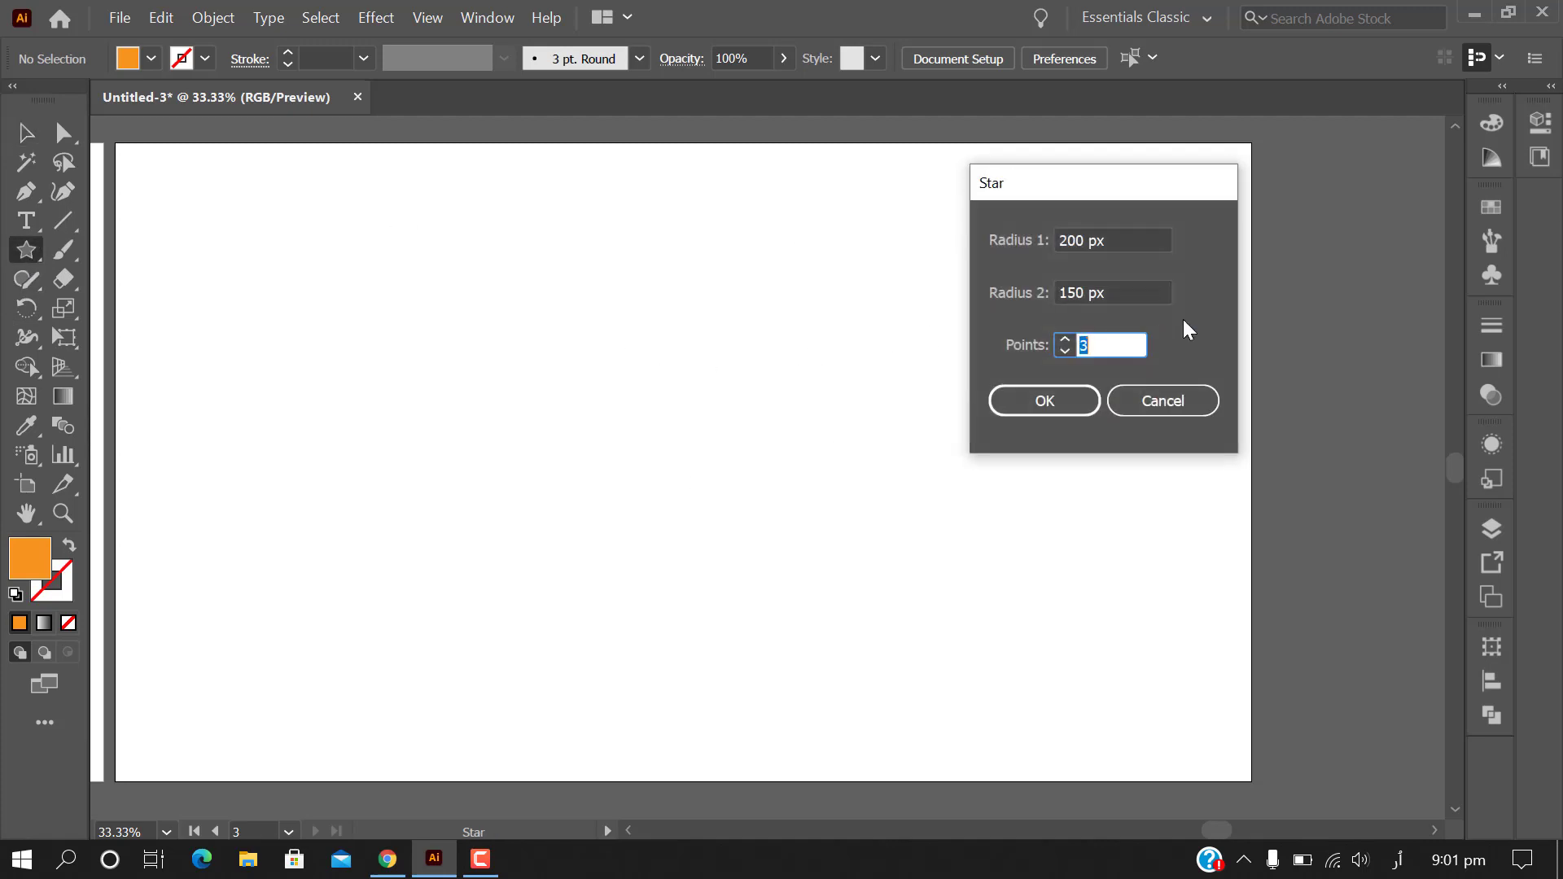
drag(1116, 293, 1039, 289)
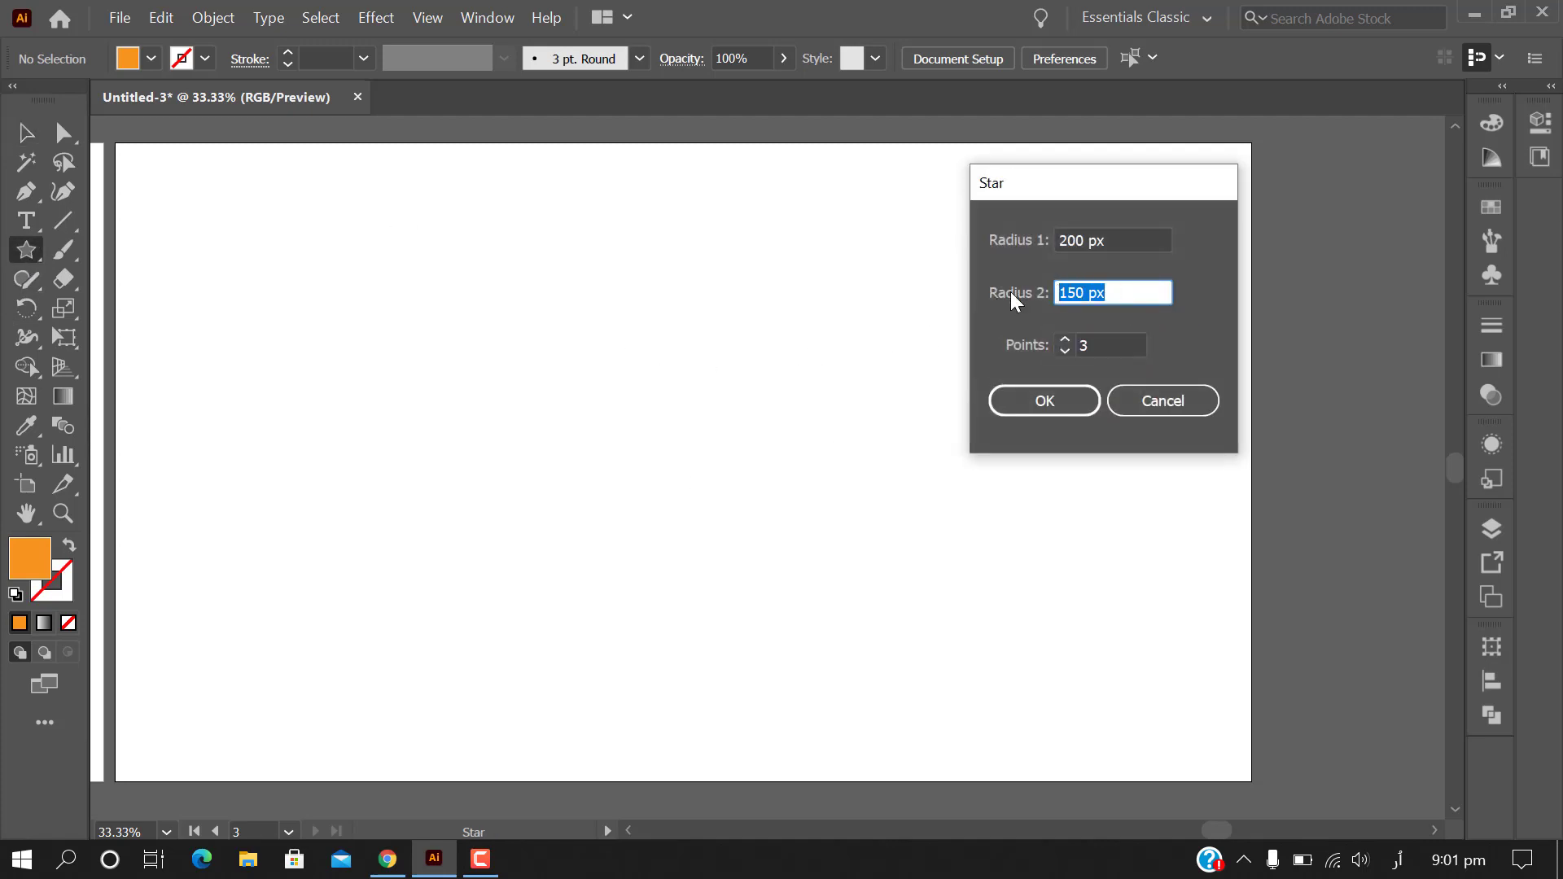
text(80)
click(1065, 341)
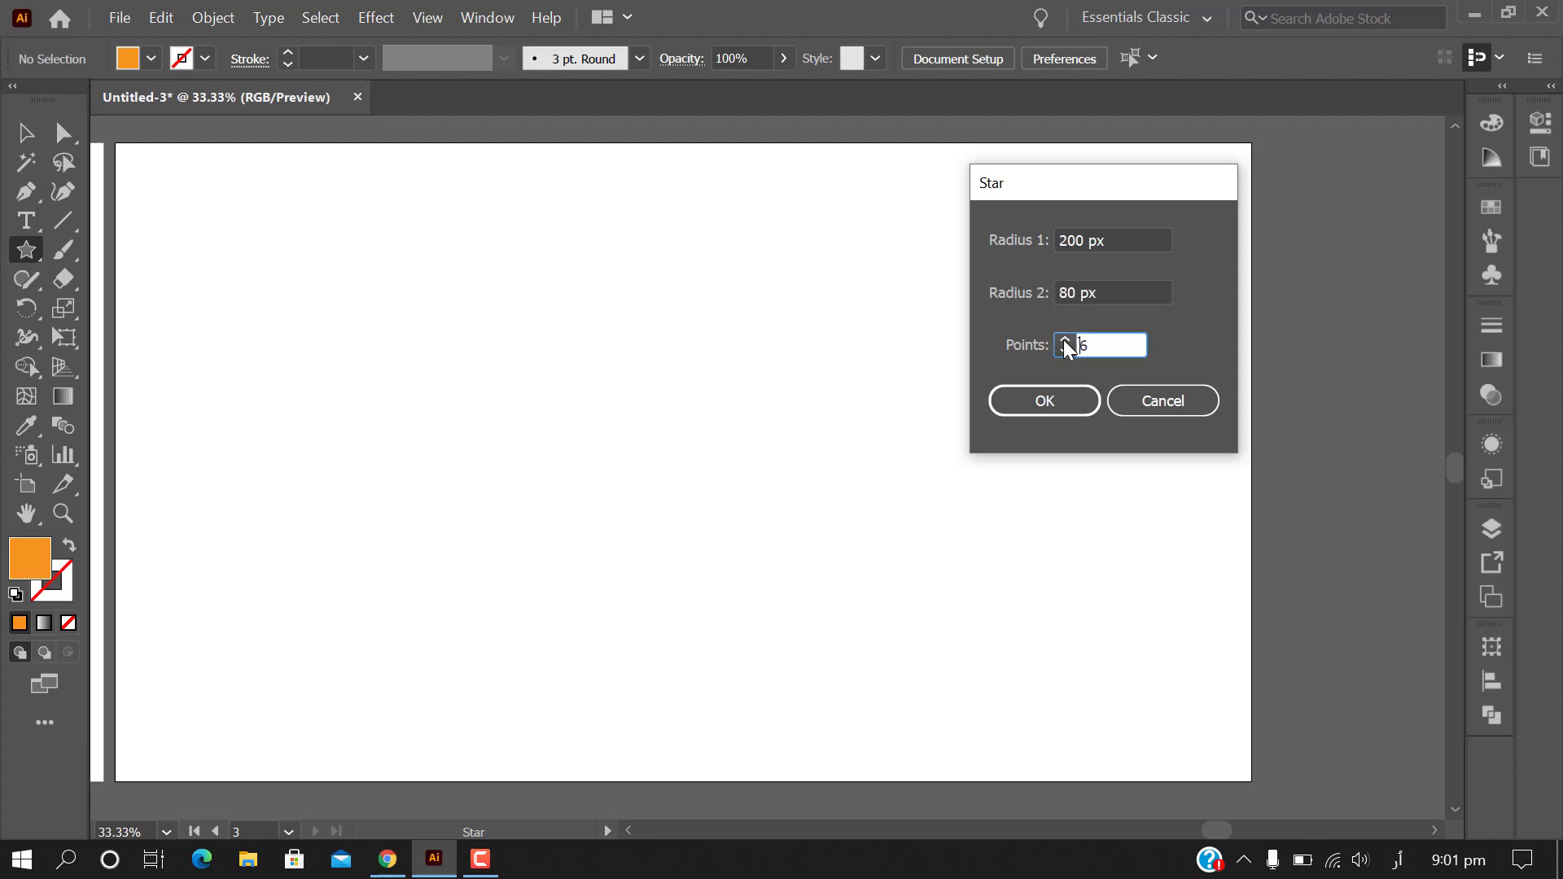
click(1065, 340)
click(1052, 404)
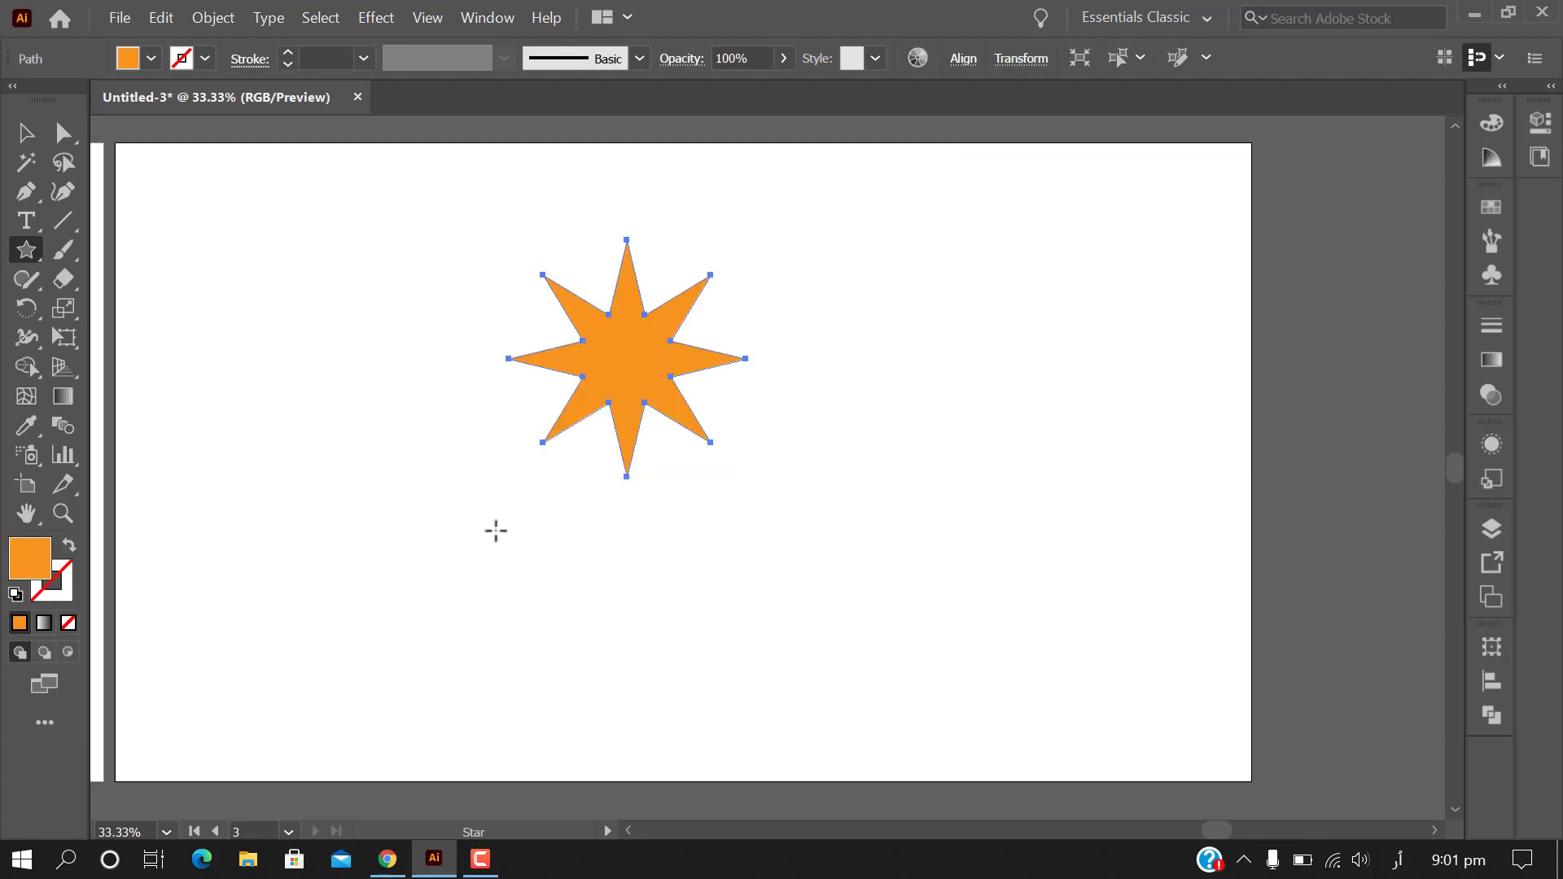
Move the star toward the centre and enlarge it proportionally
click(25, 132)
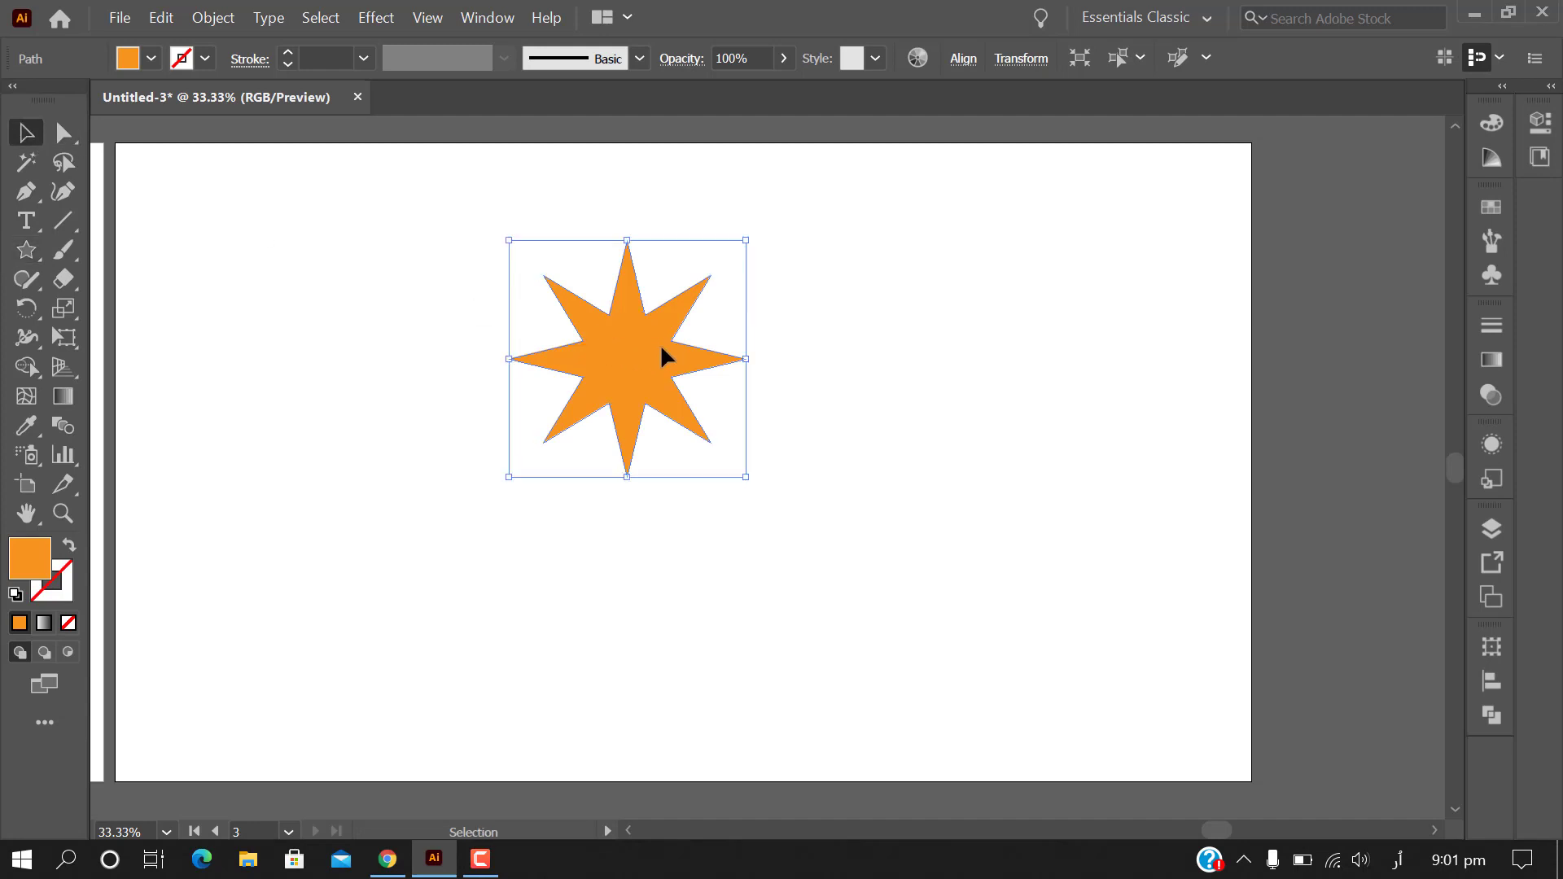
drag(662, 349, 685, 421)
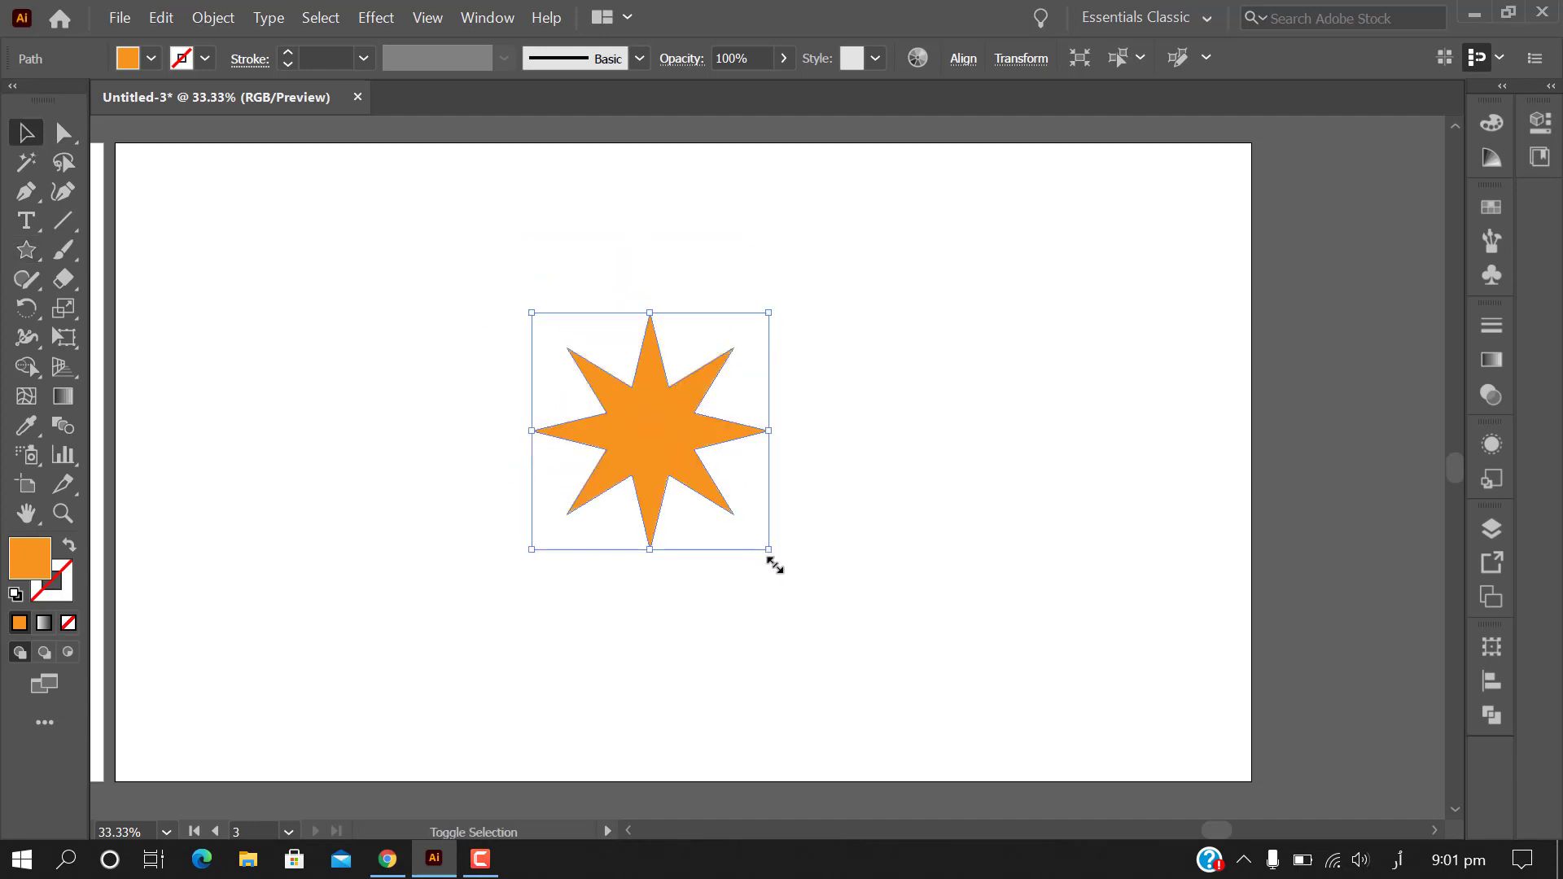
drag(772, 558, 933, 637)
click(994, 526)
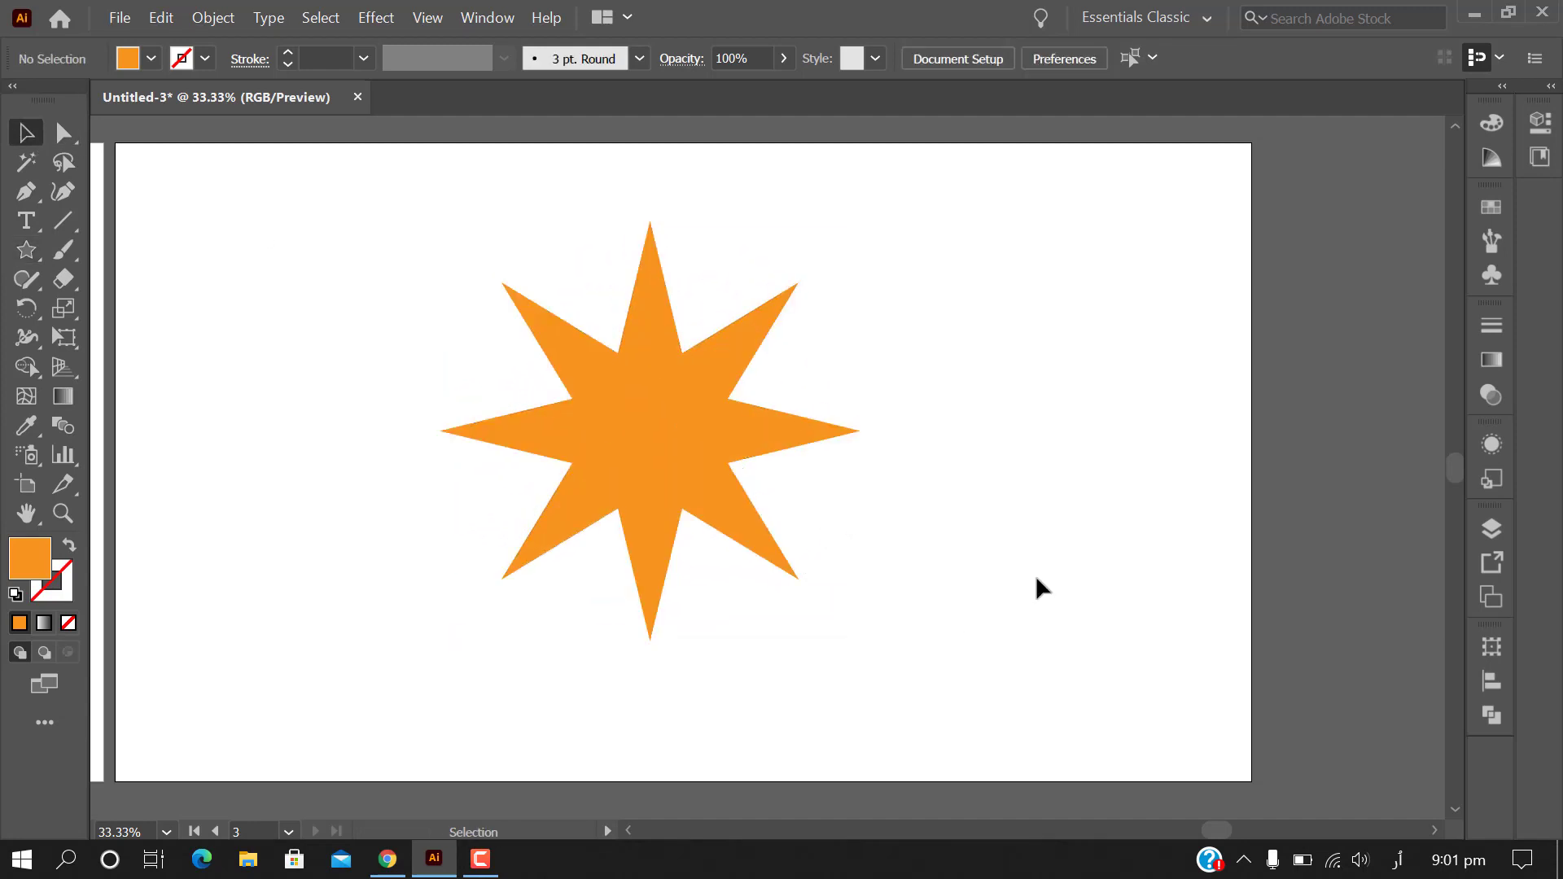
Zoom out to view all three artboards and deselect the ellipses
key(ctrl+minus)
key(ctrl+minus)
key(ctrl+minus)
key(ctrl+minus)
key(ctrl+minus)
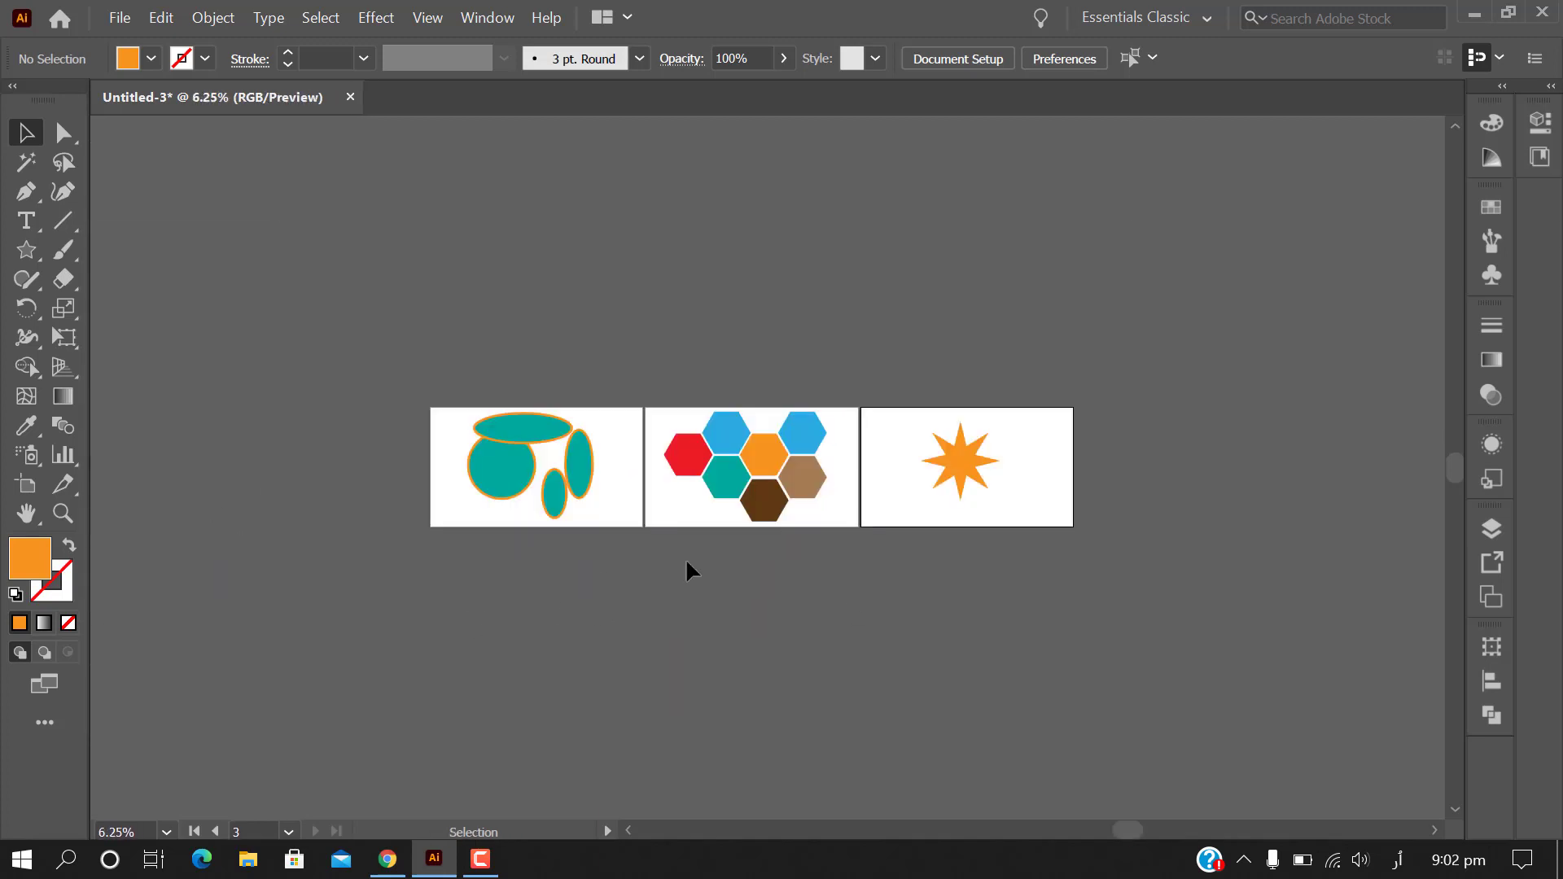
key(ctrl+plus)
key(ctrl+plus)
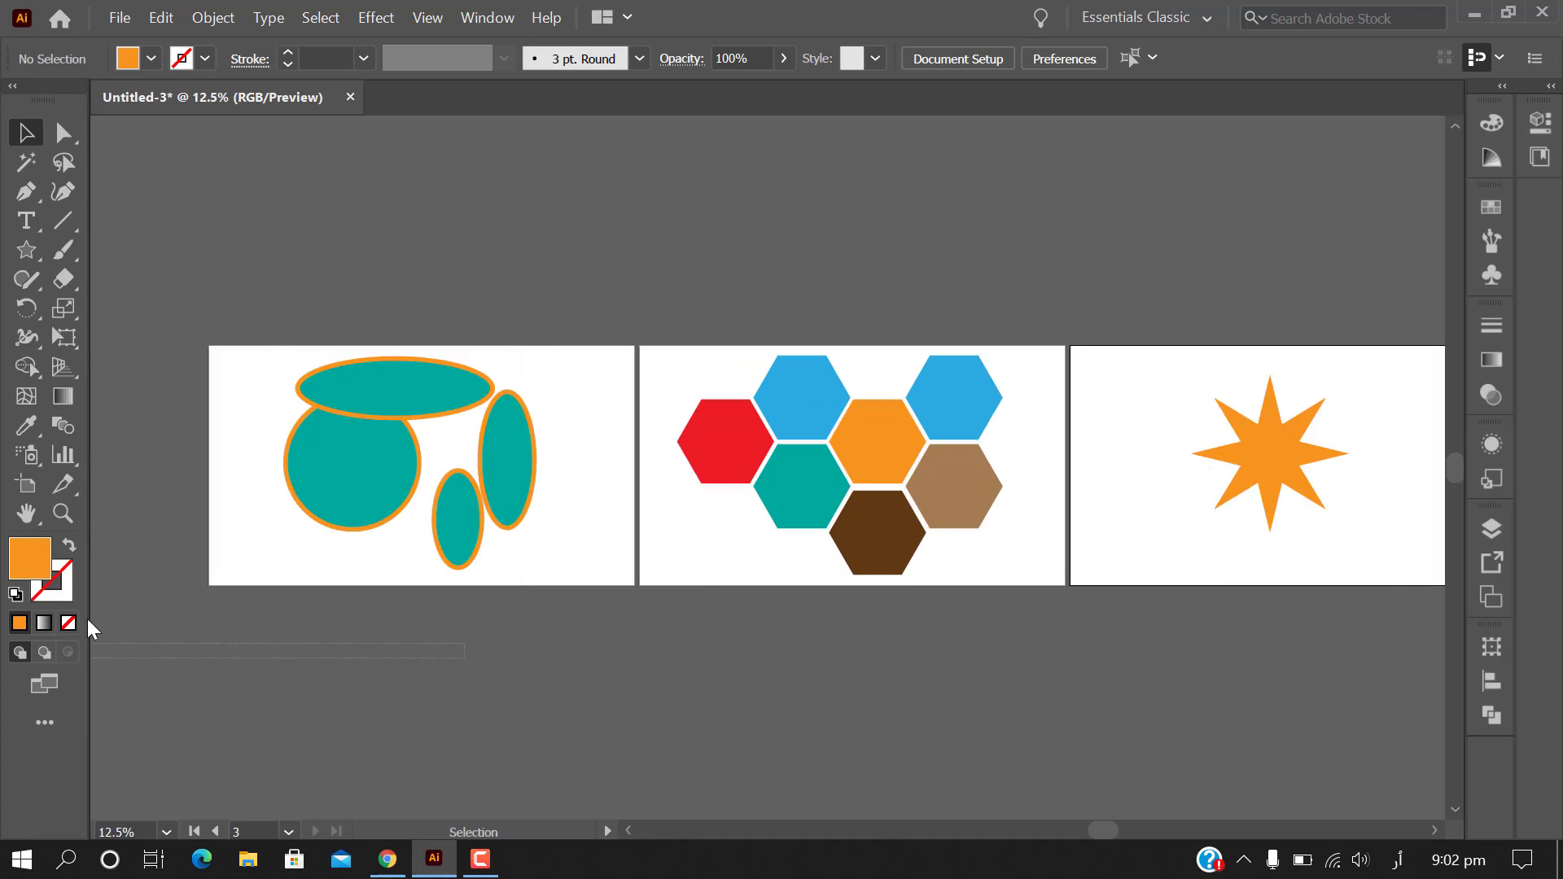
drag(105, 646, 374, 517)
click(560, 633)
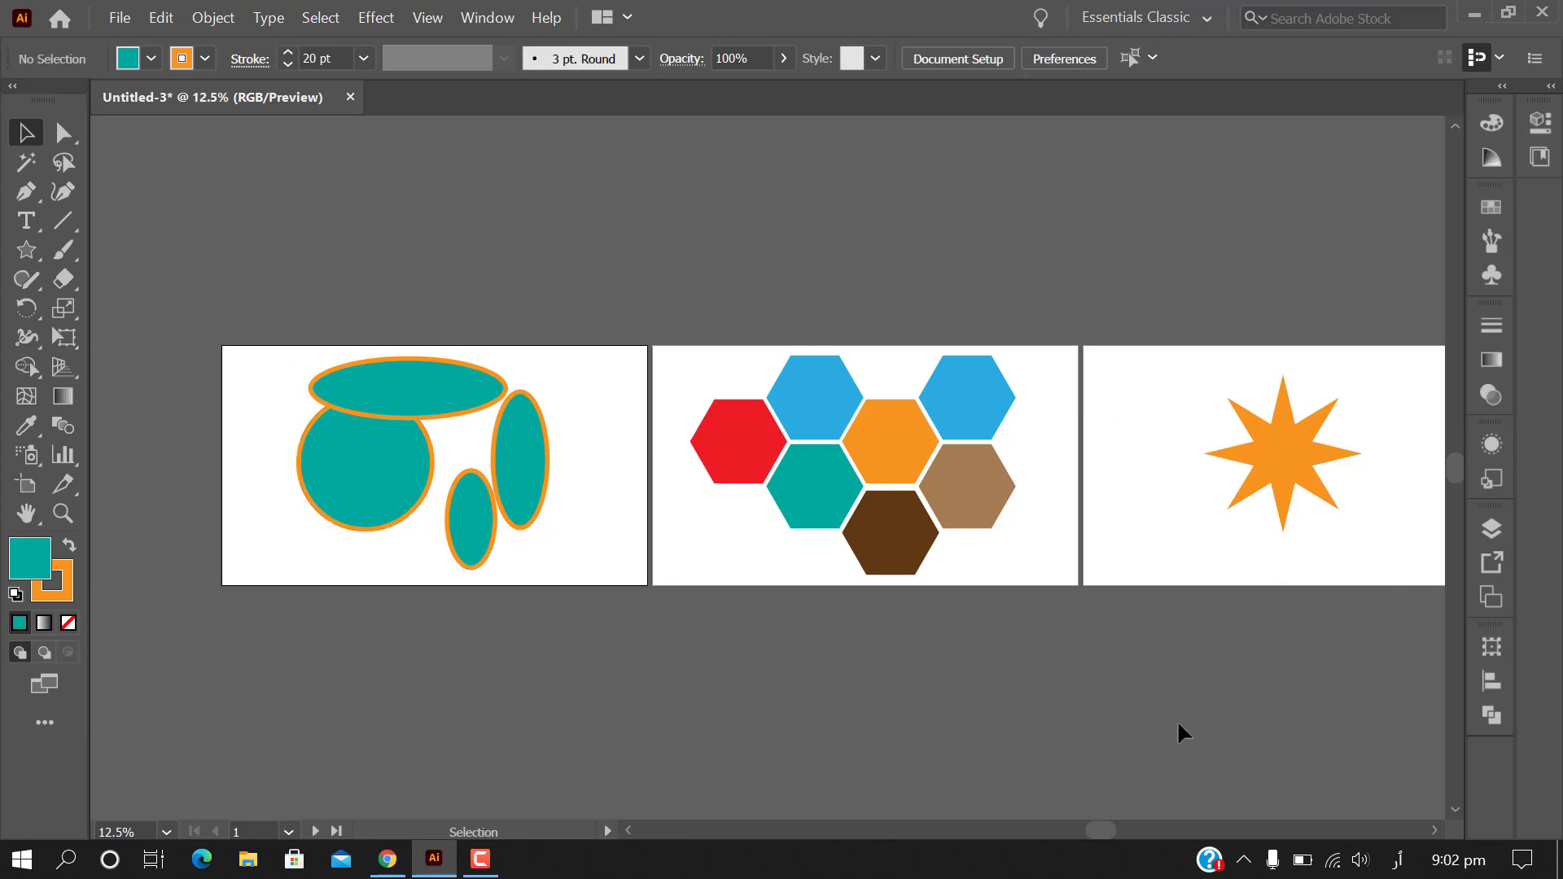
drag(1446, 705, 1135, 689)
mouse_move(1296, 668)
mouse_down()
mouse_move(1371, 648)
mouse_move(1316, 649)
mouse_up()
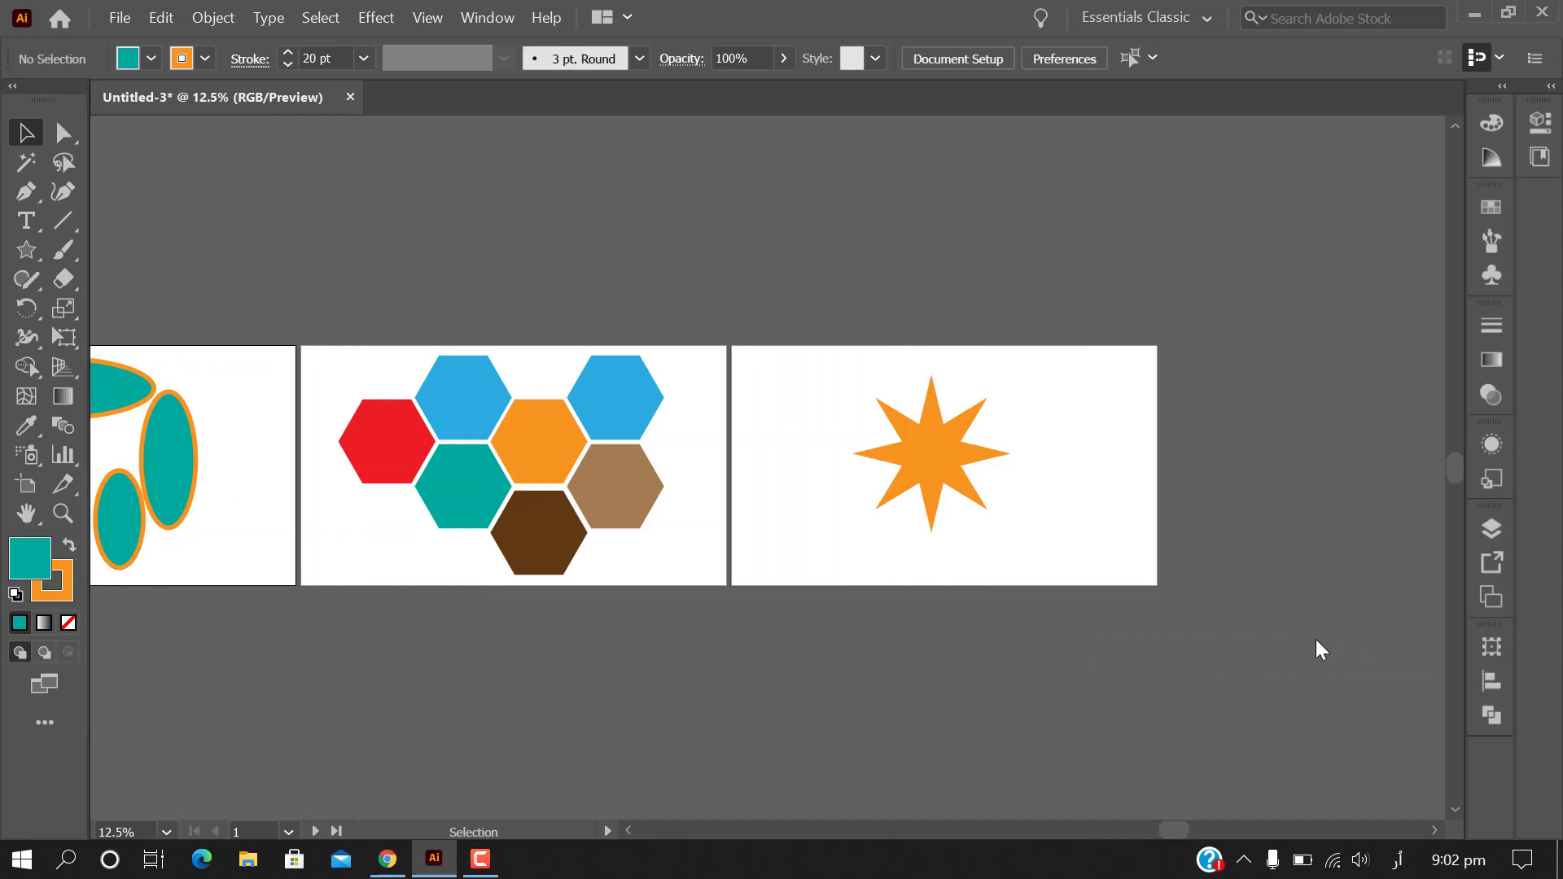
Nudge the eight-point star slightly down and right
key(ctrl+plus)
key(ctrl+plus)
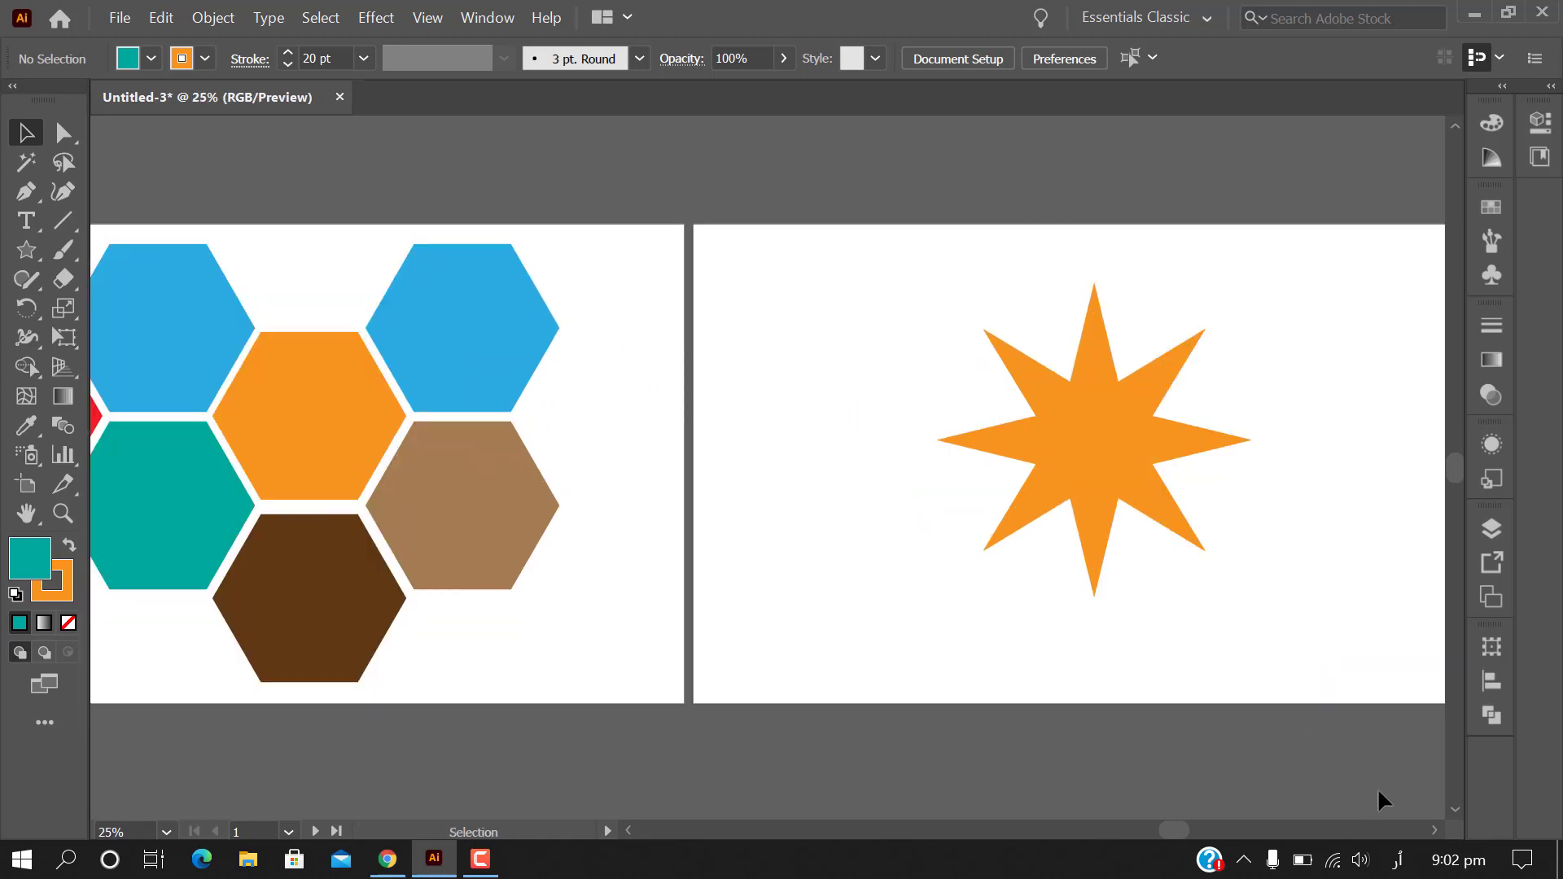
scroll(1377, 788, right, 5)
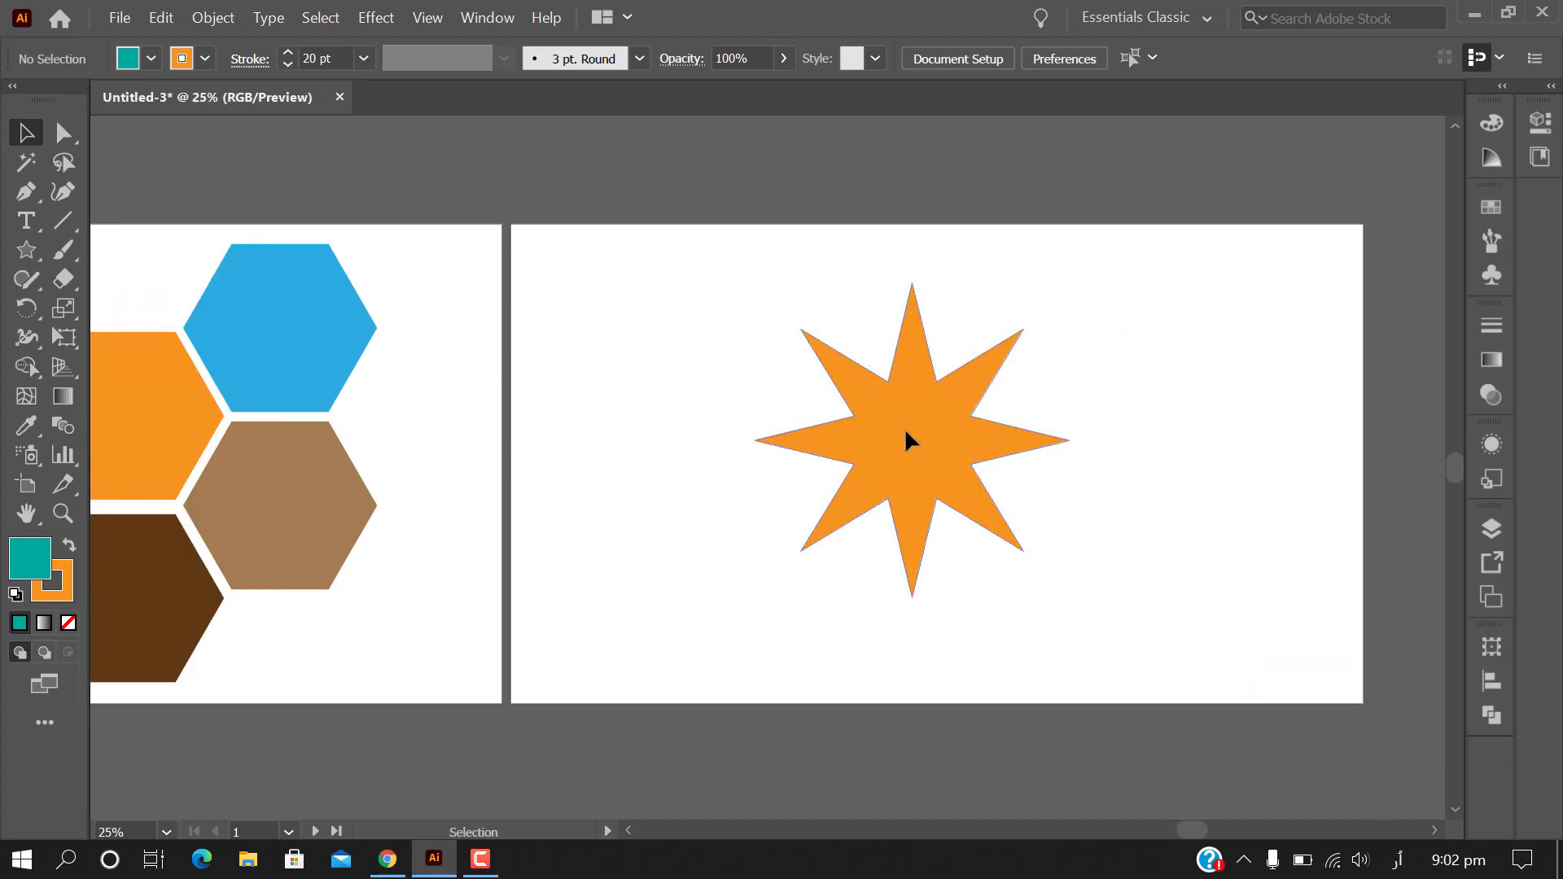
drag(905, 427, 949, 443)
click(1219, 594)
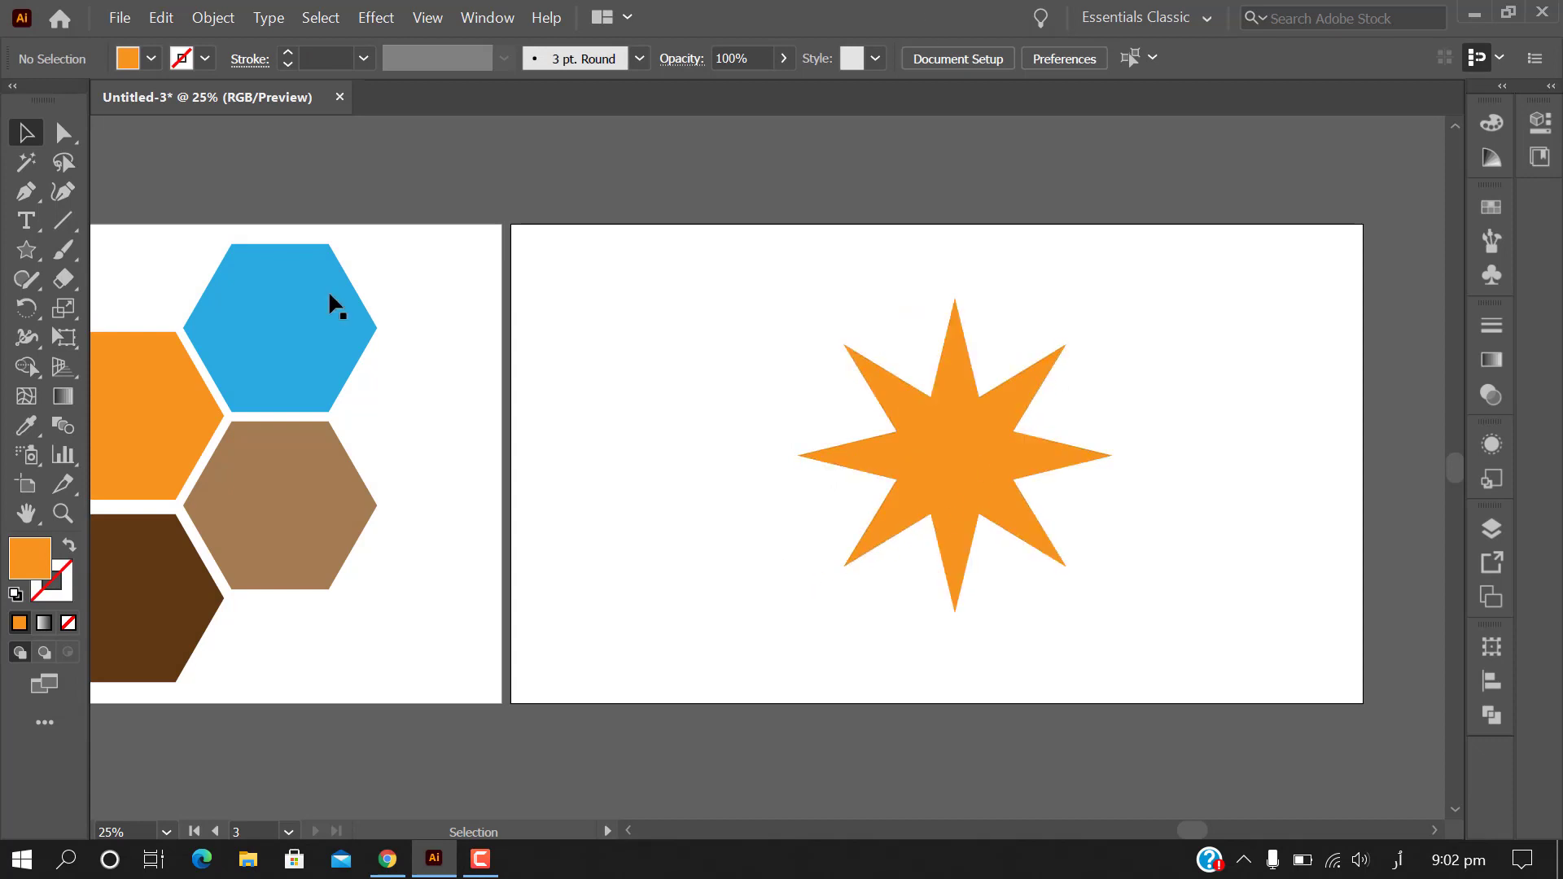
click(39, 252)
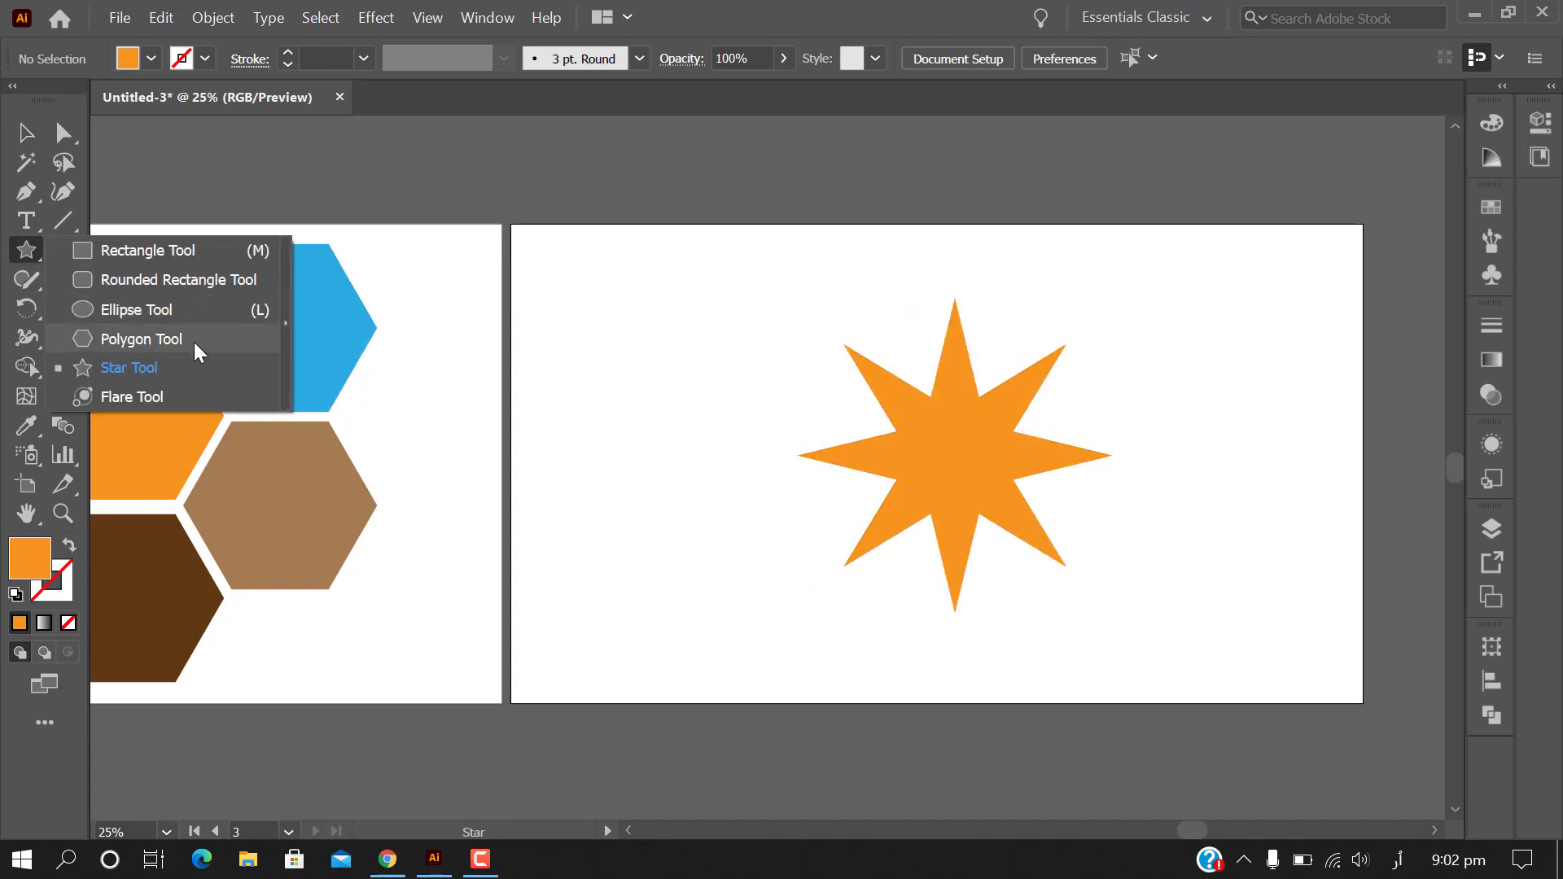
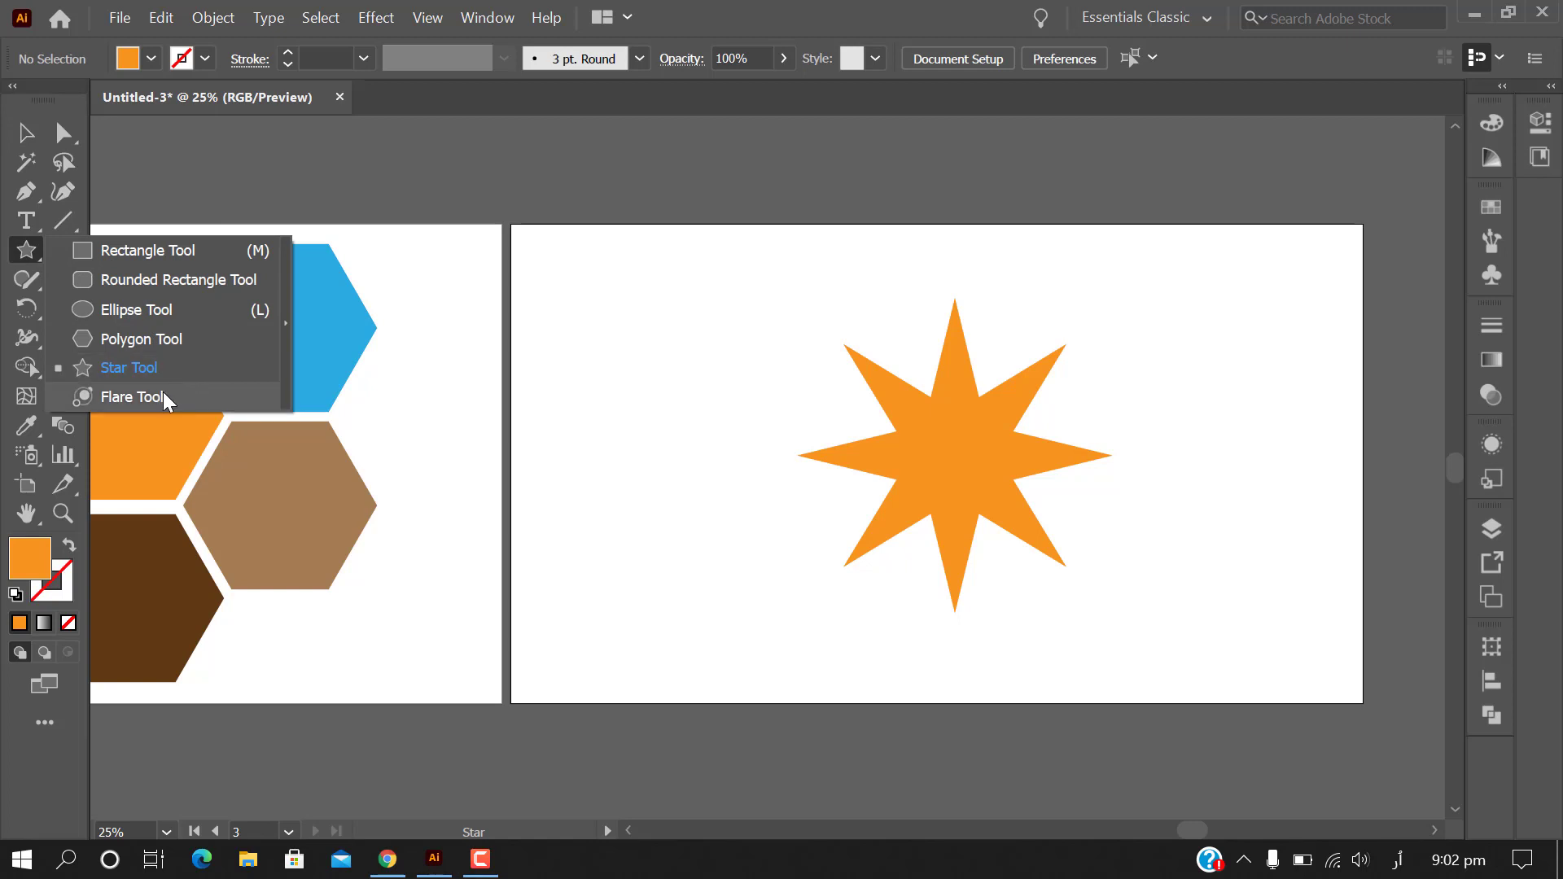
Select the orange star and check its fill swatches, leaving the colour unchanged
click(26, 132)
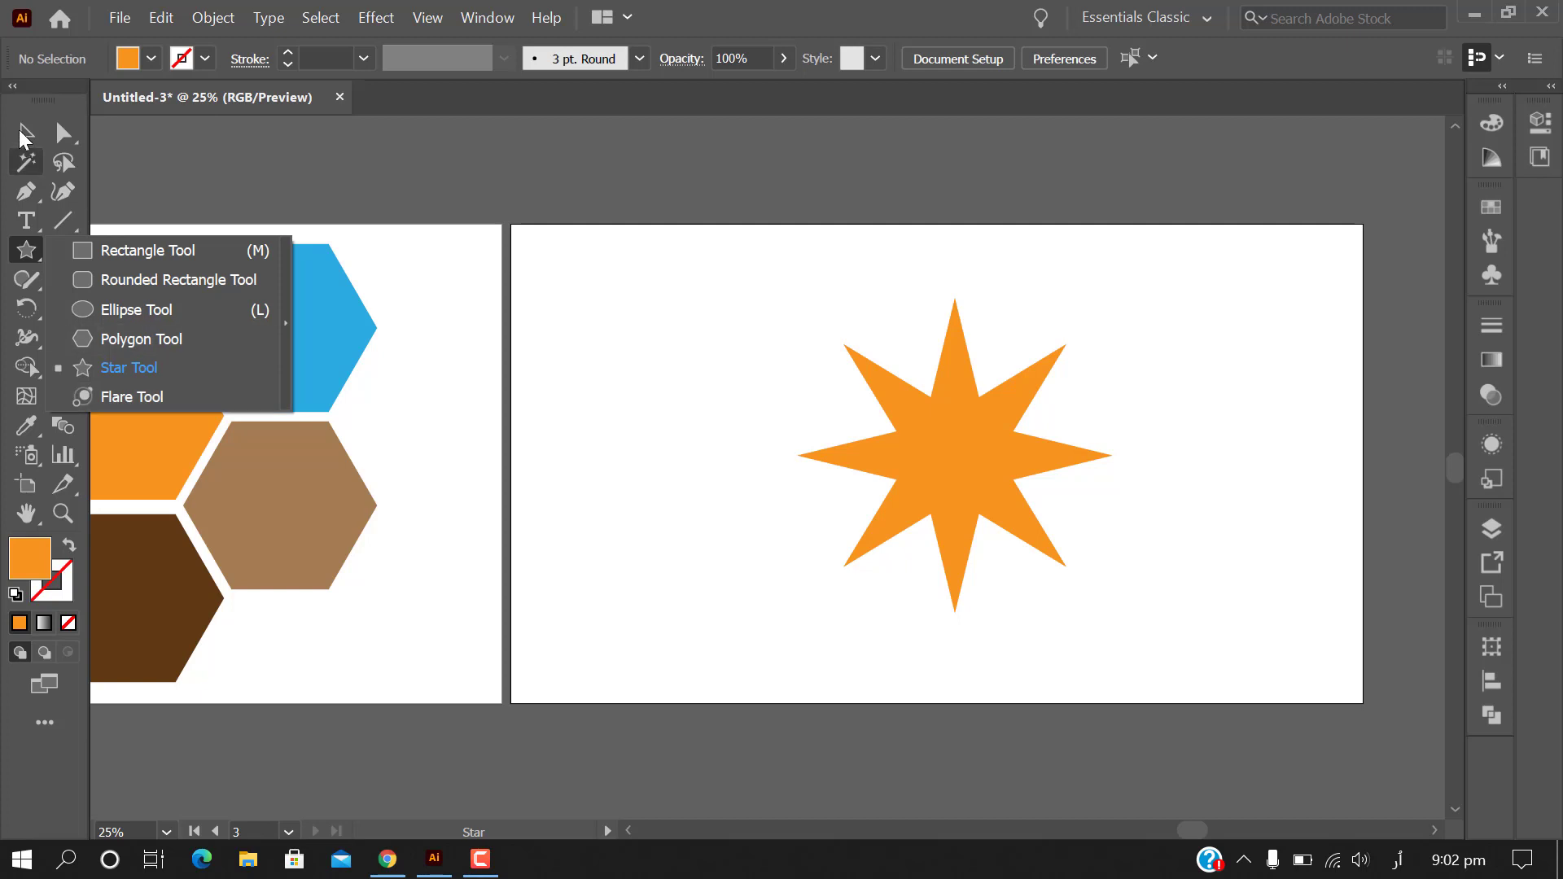
click(932, 480)
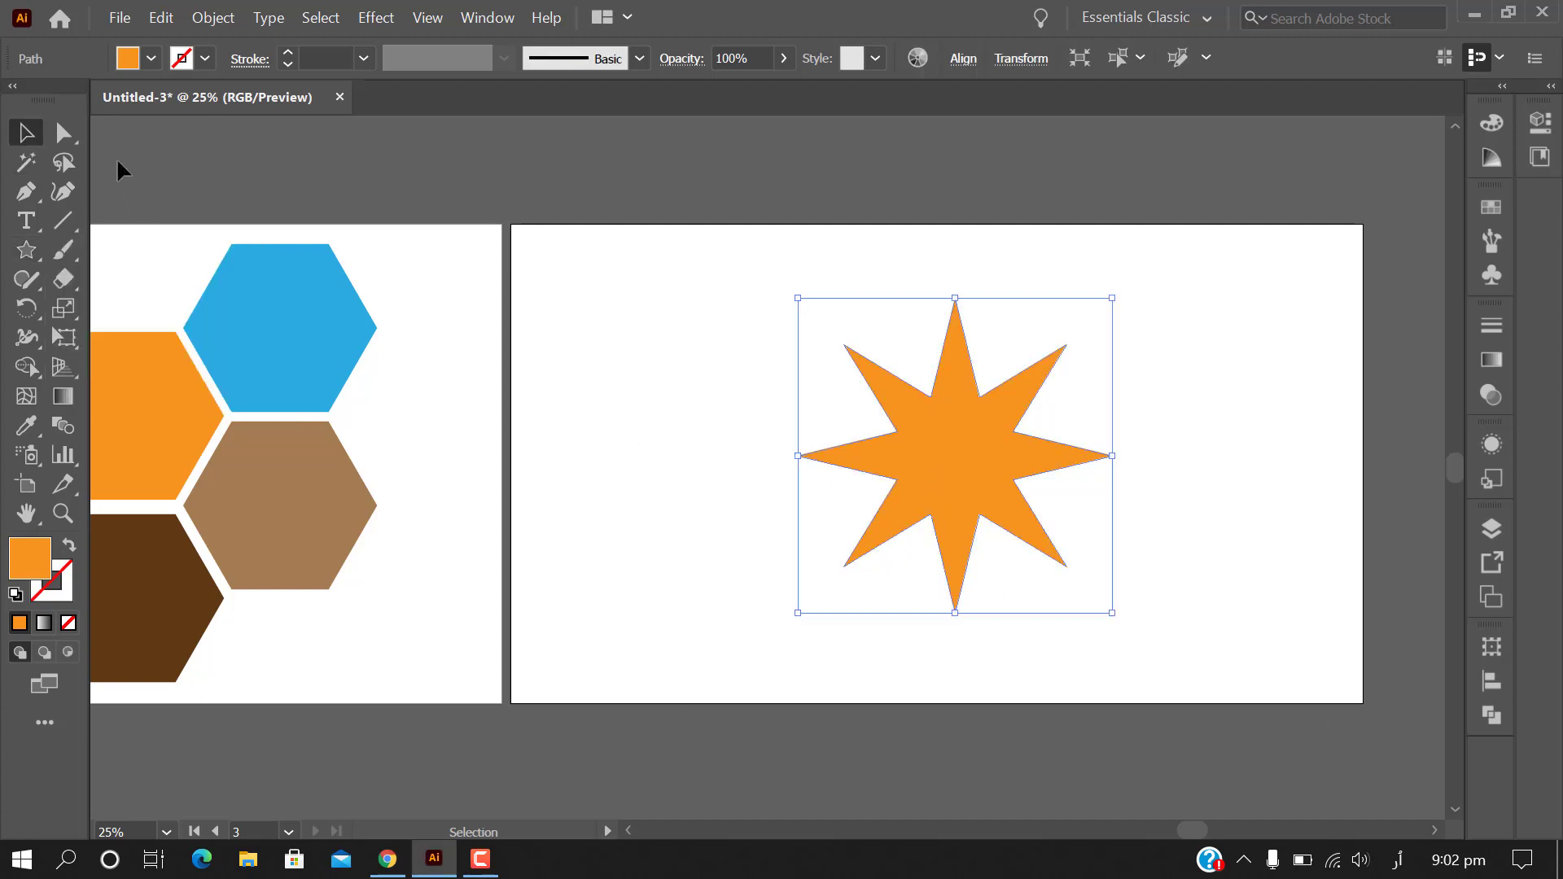
click(152, 58)
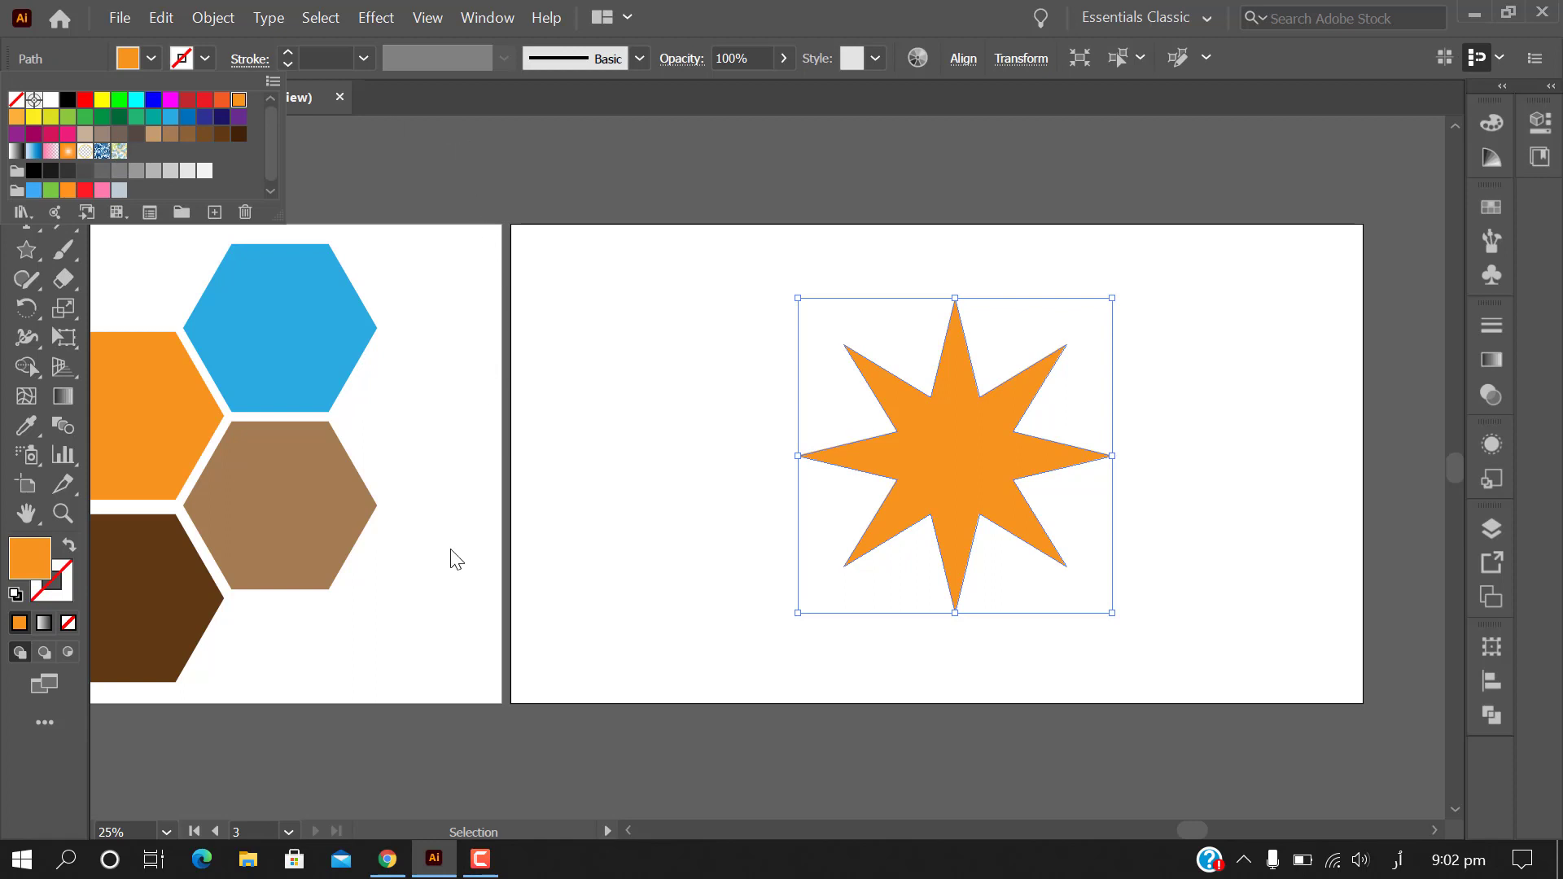
key(Escape)
click(610, 567)
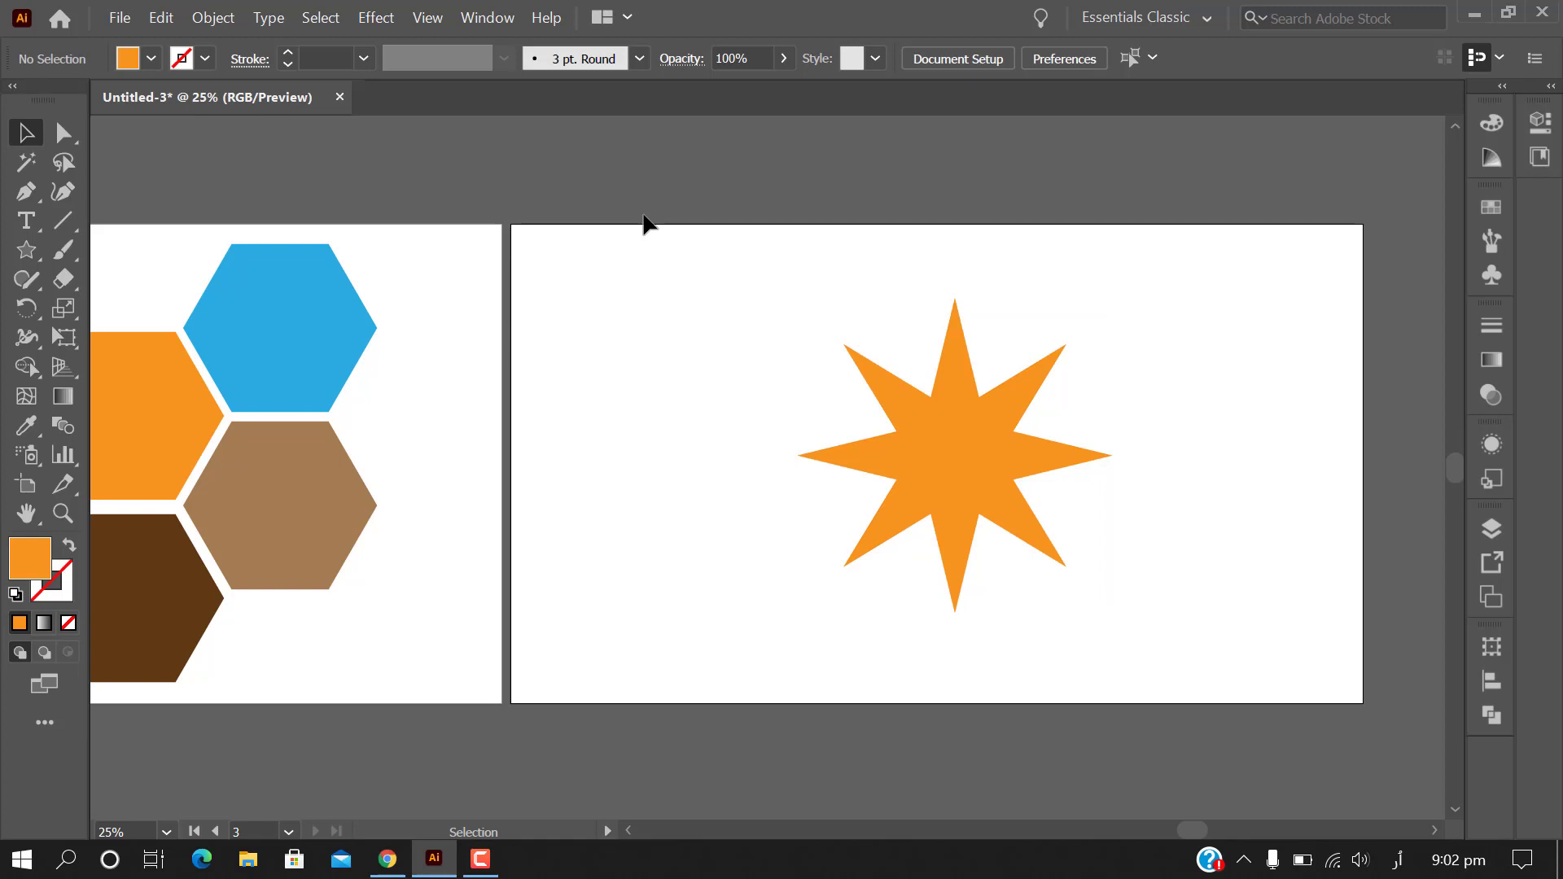
Save the document as 'Basic Shapes2.ai' in Class-2 with default Illustrator options
key(ctrl)
key(ctrl+s)
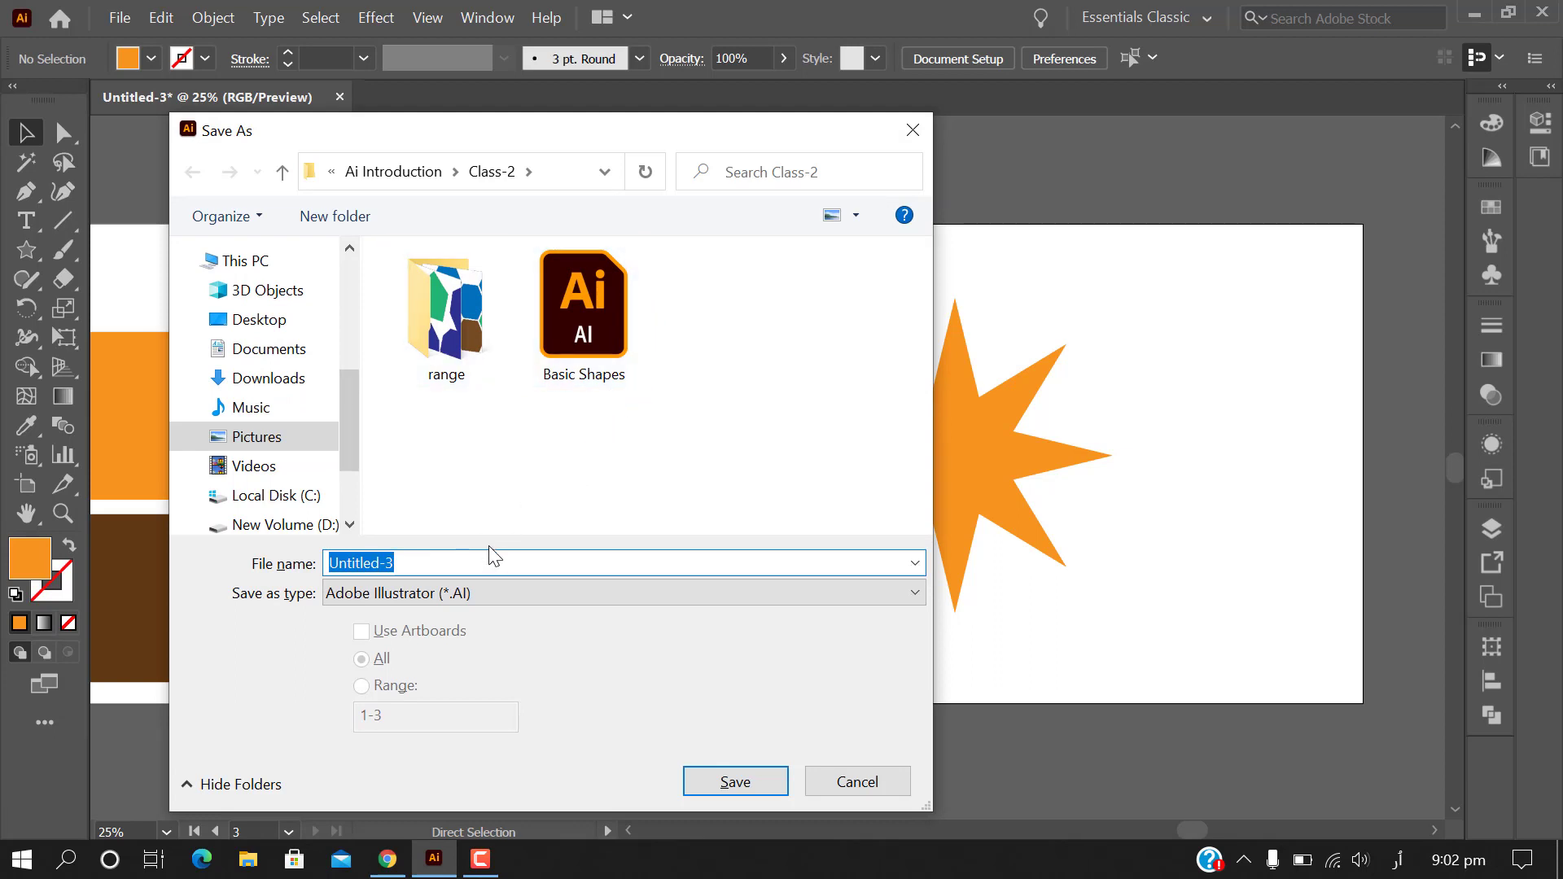
text(ش)
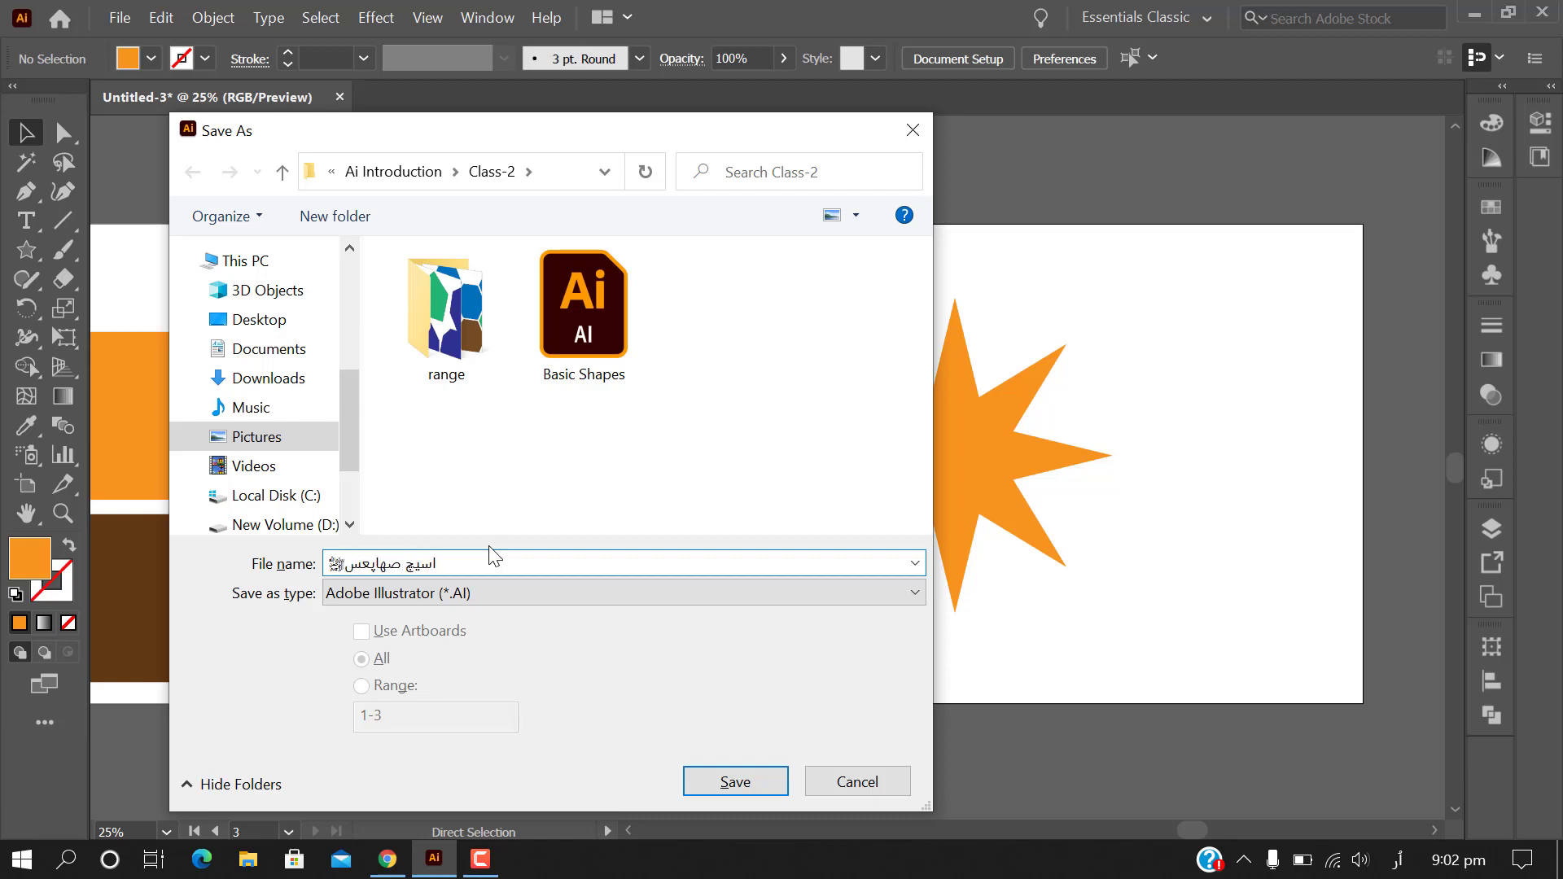
key(BackSpace)
text(Basic)
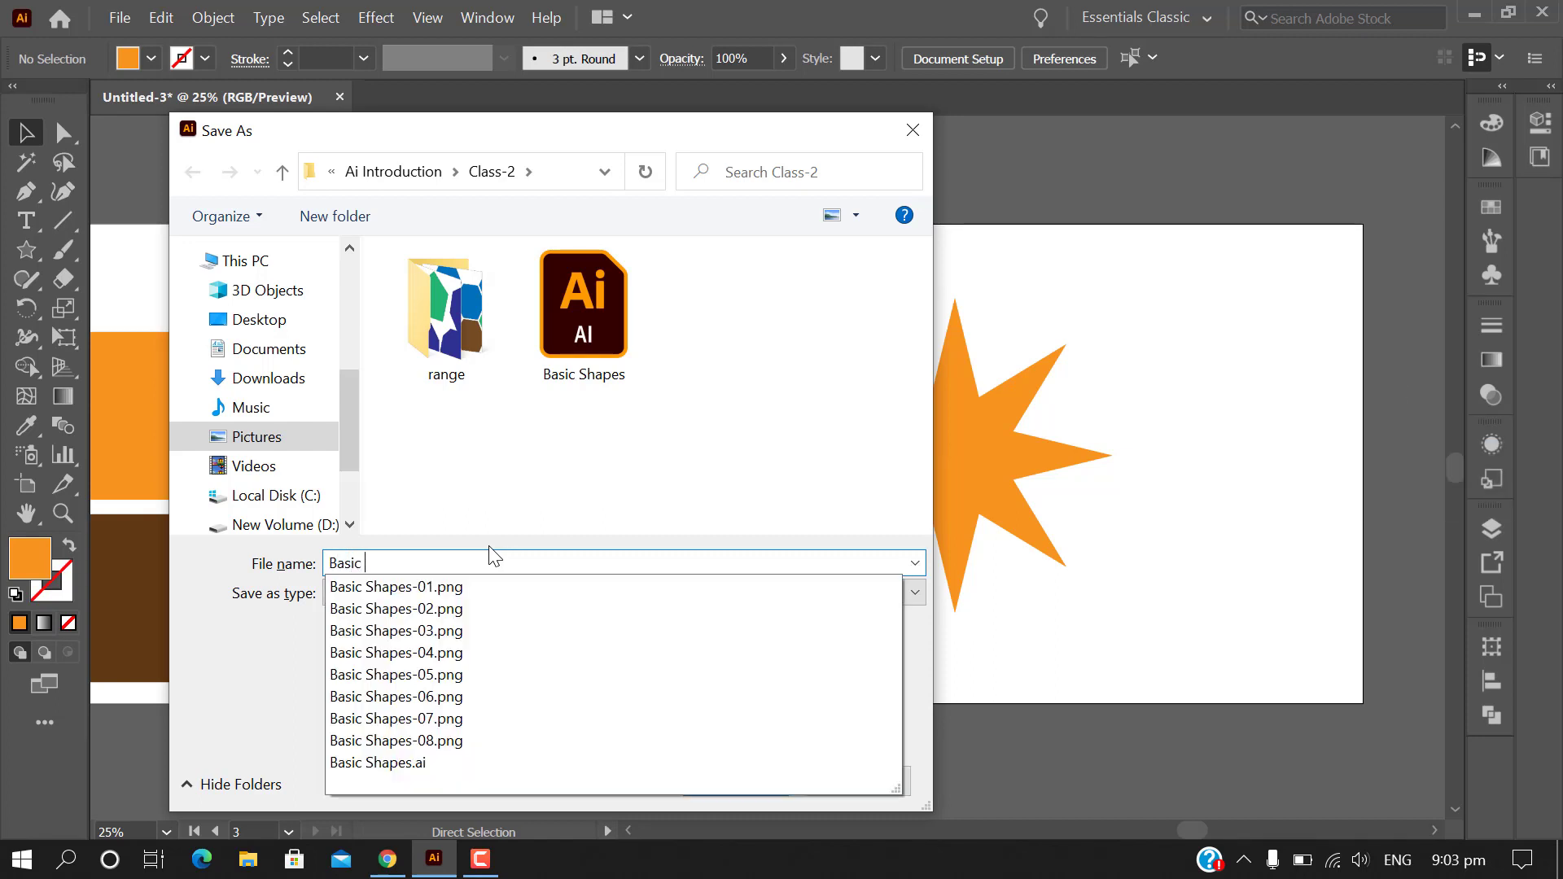
text(s)
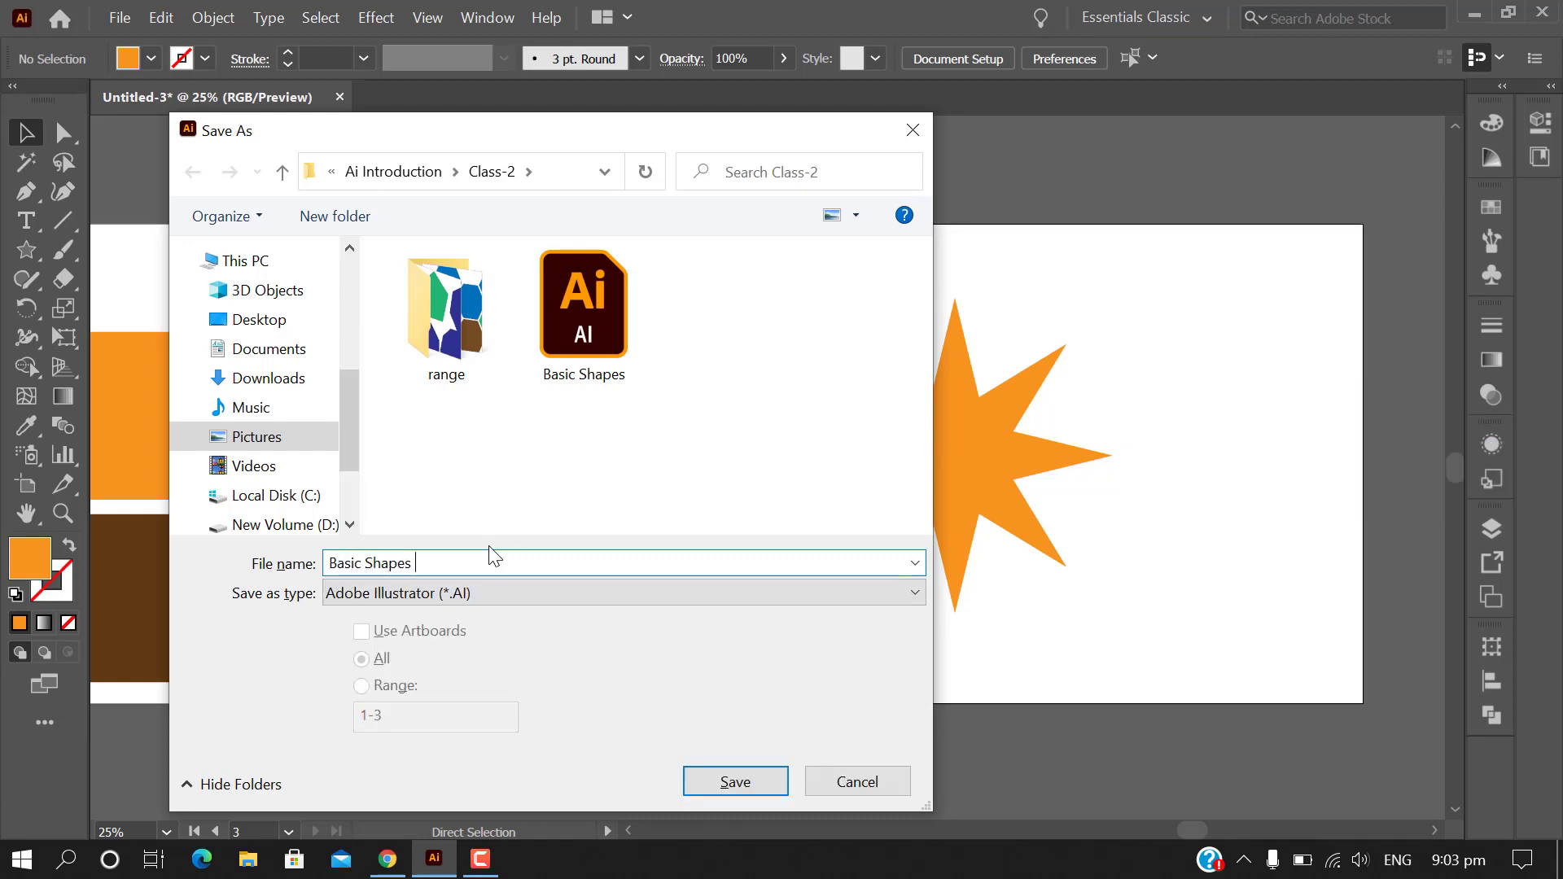
key(BackSpace)
text(2)
click(734, 777)
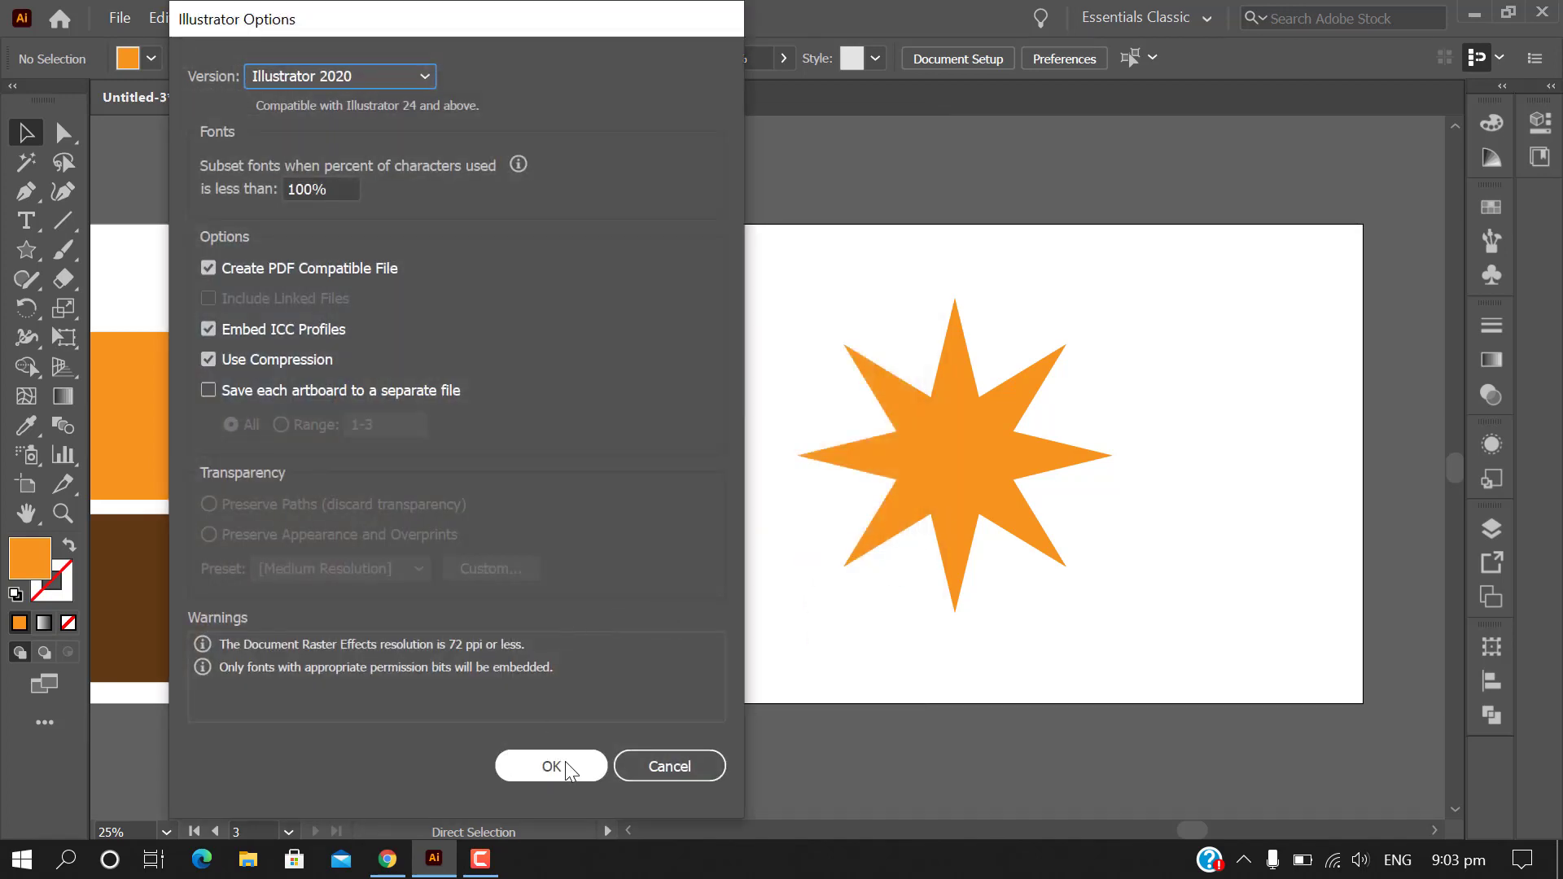
click(567, 763)
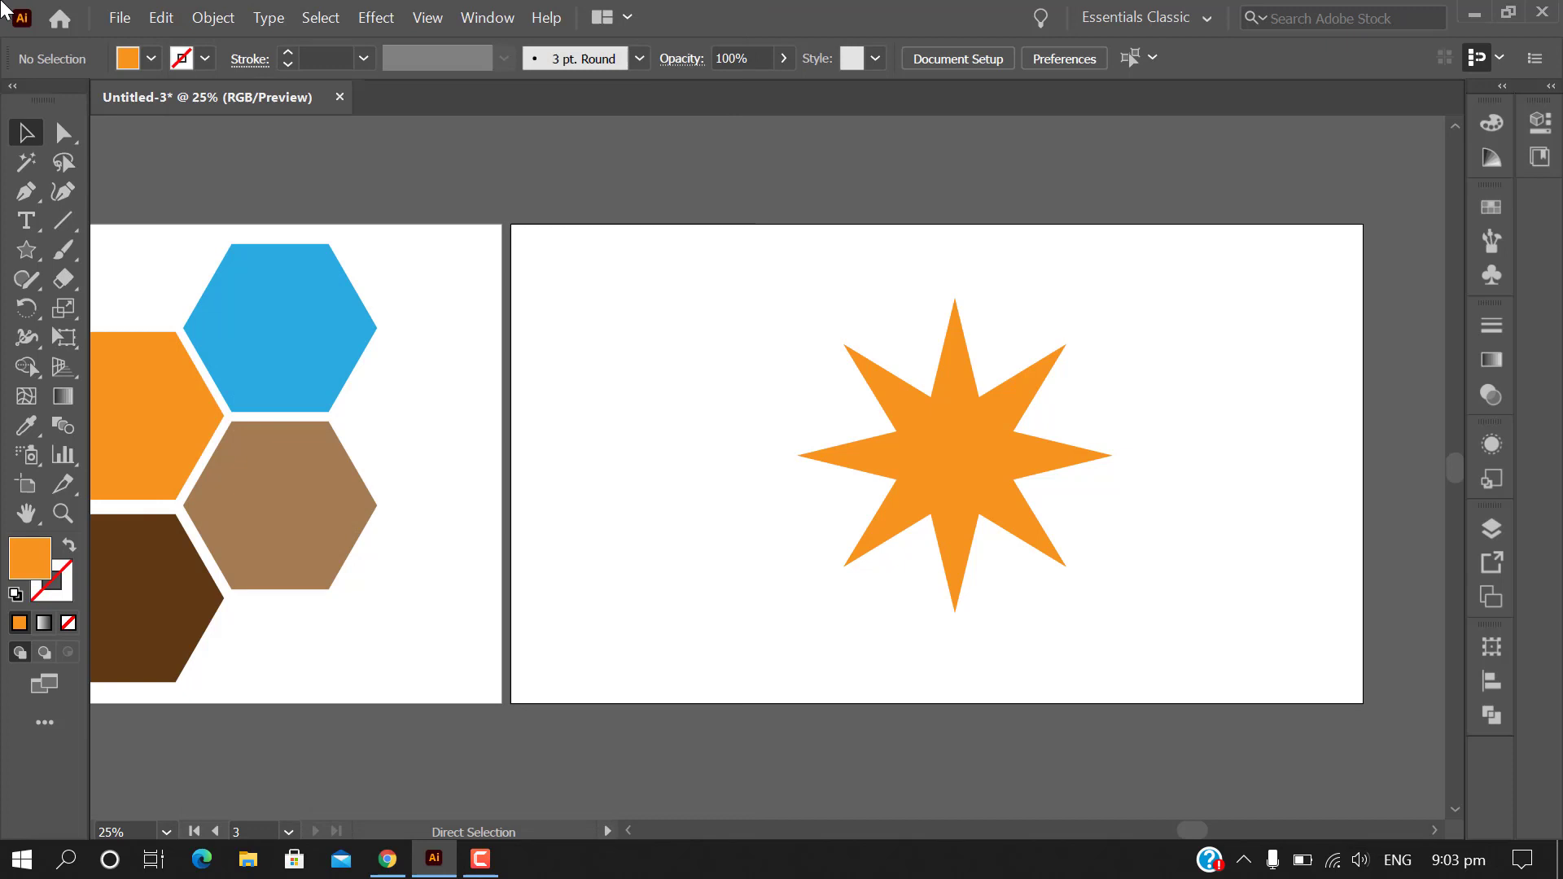
Export all artboards as 'Basic Shapes2' PNGs into a new 'Basic shapes2' folder with default PNG settings
click(119, 17)
click(582, 467)
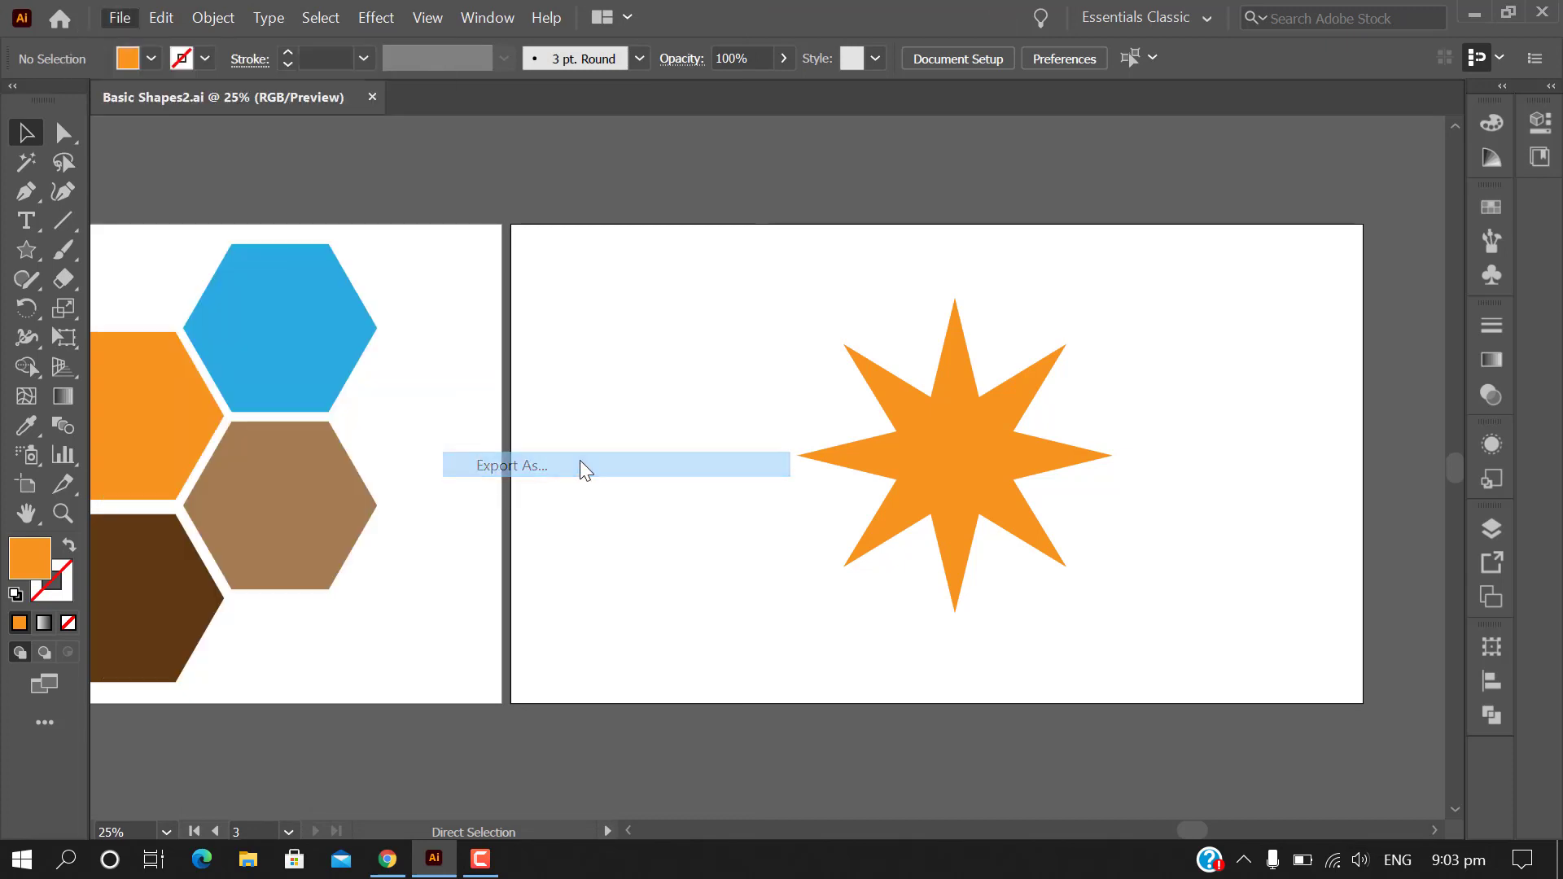
click(440, 628)
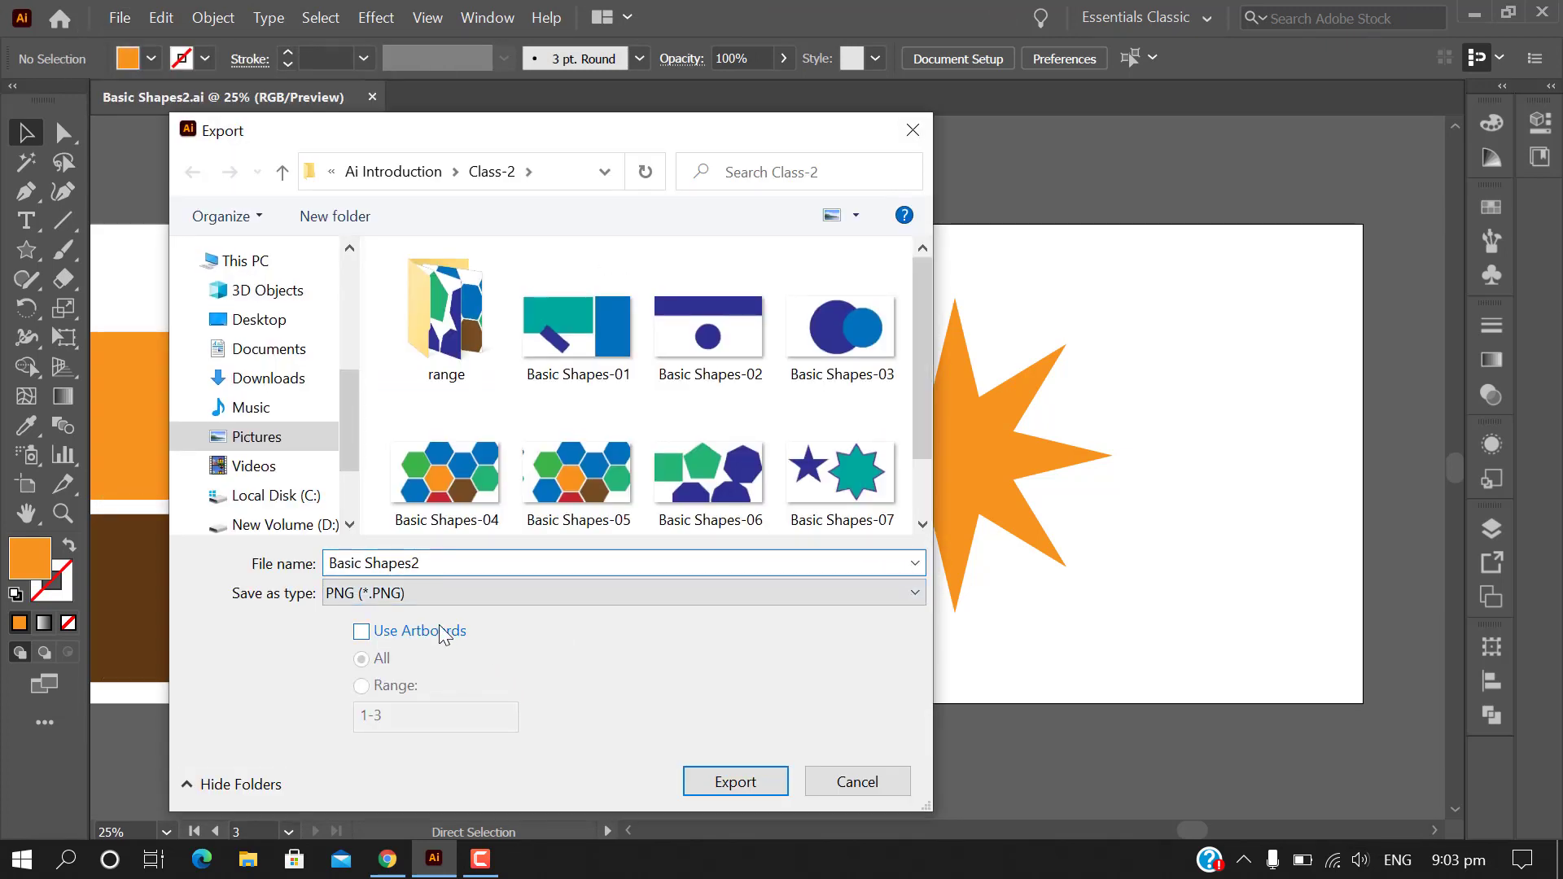
click(346, 224)
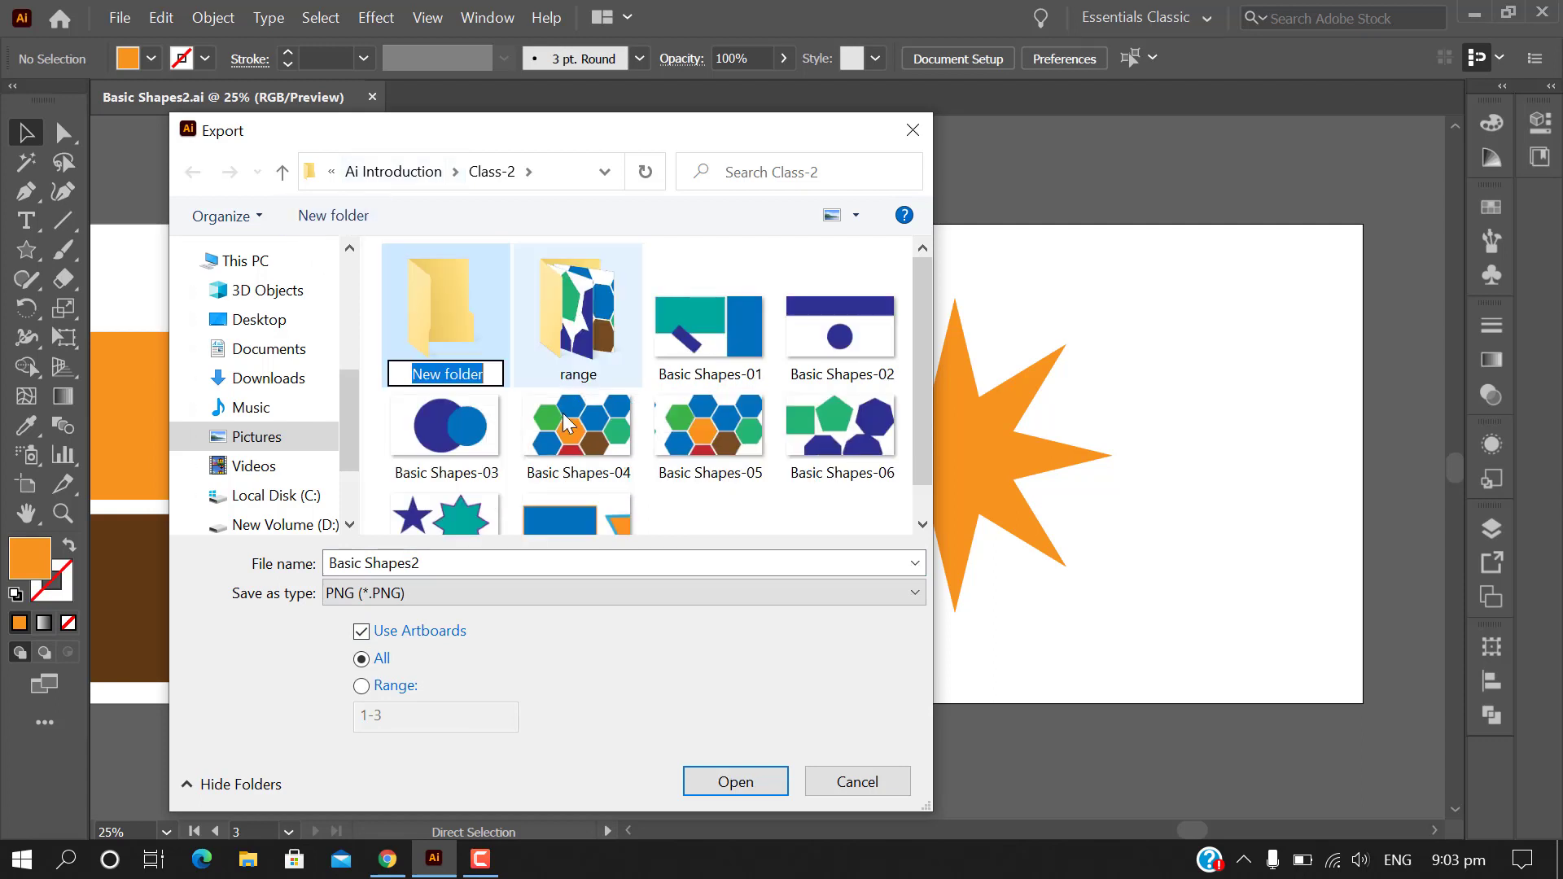
text(Basic )
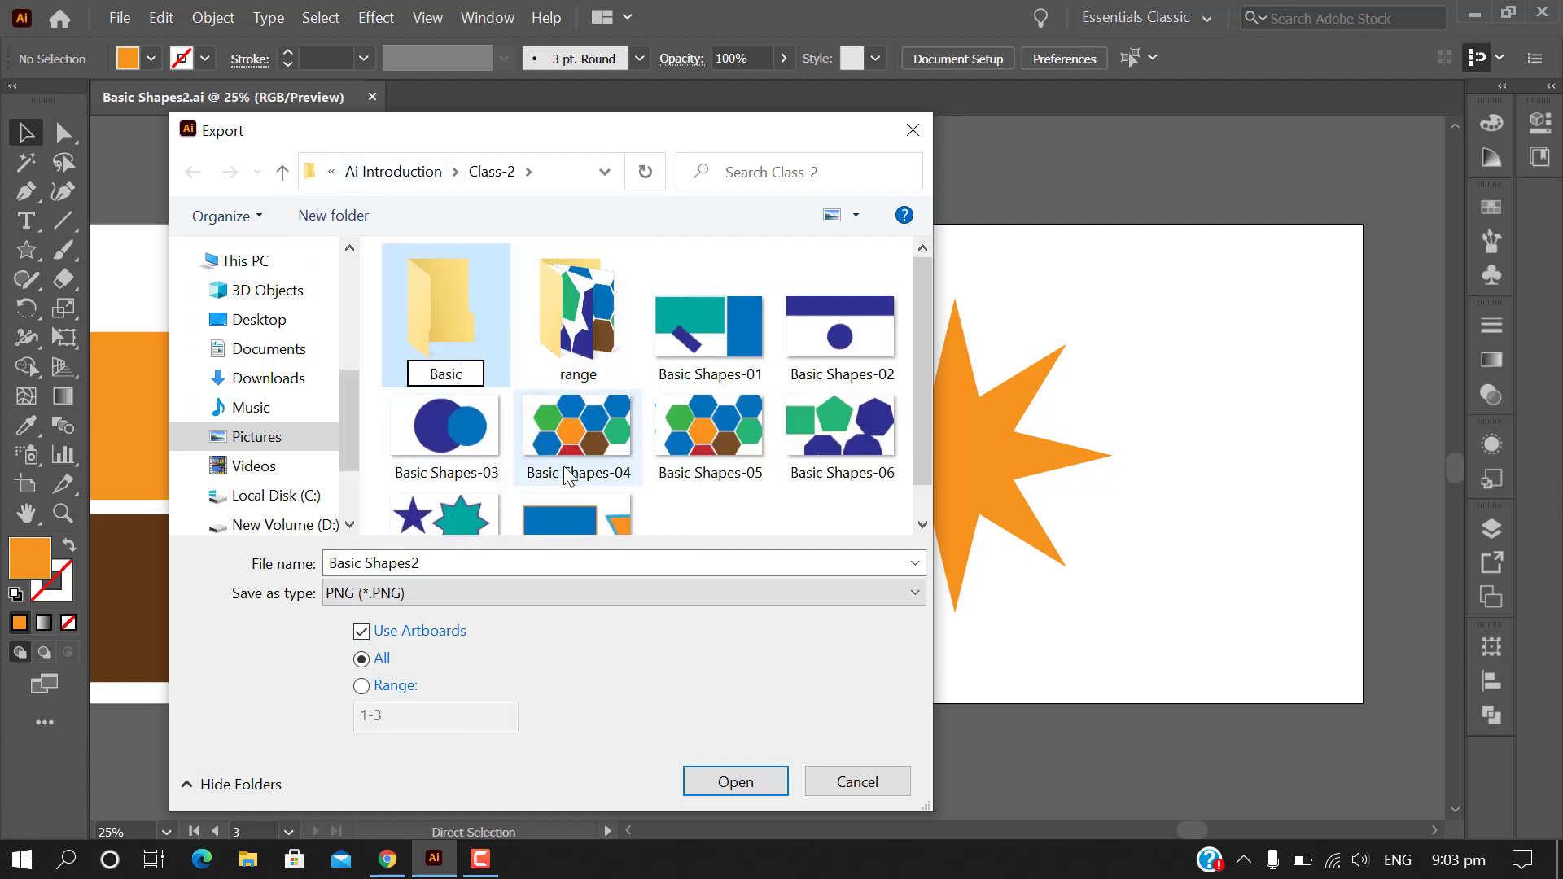
text(shapes)
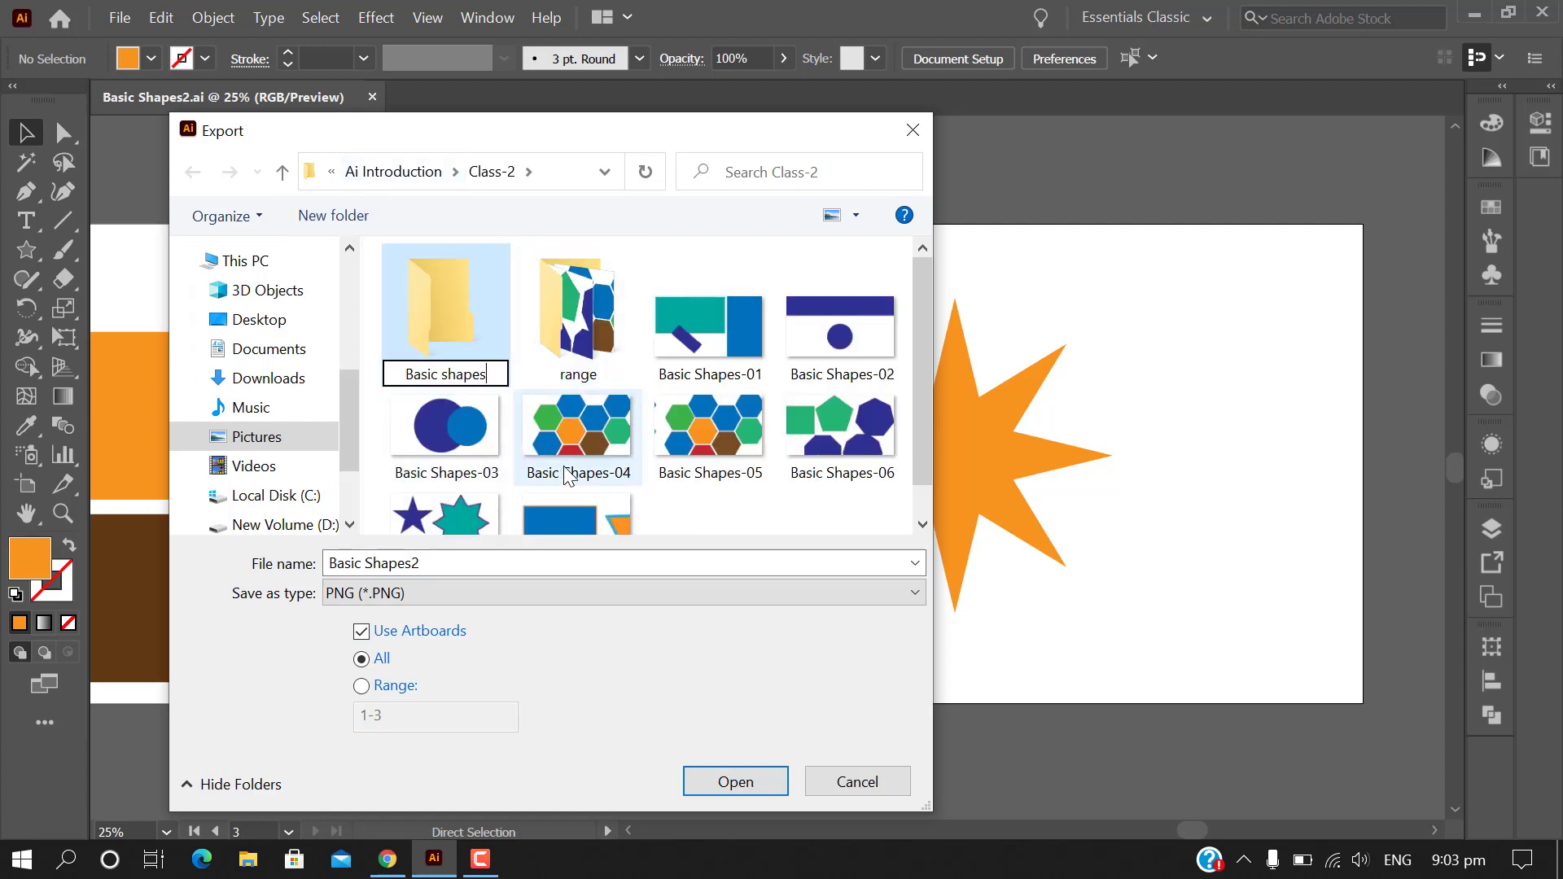
text(2)
key(Return)
key(Return)
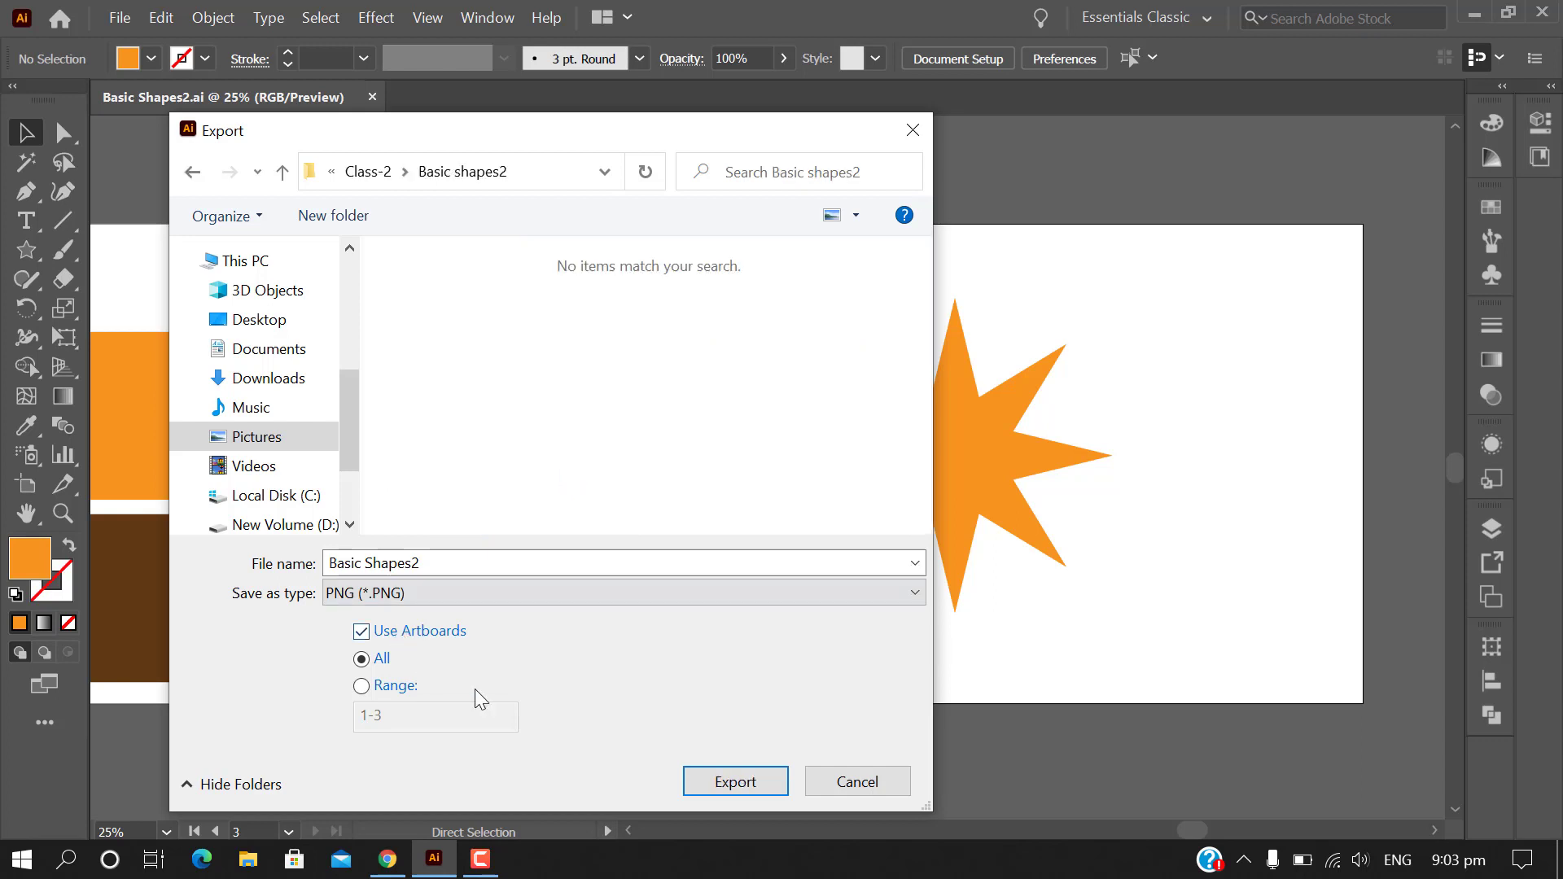
click(701, 785)
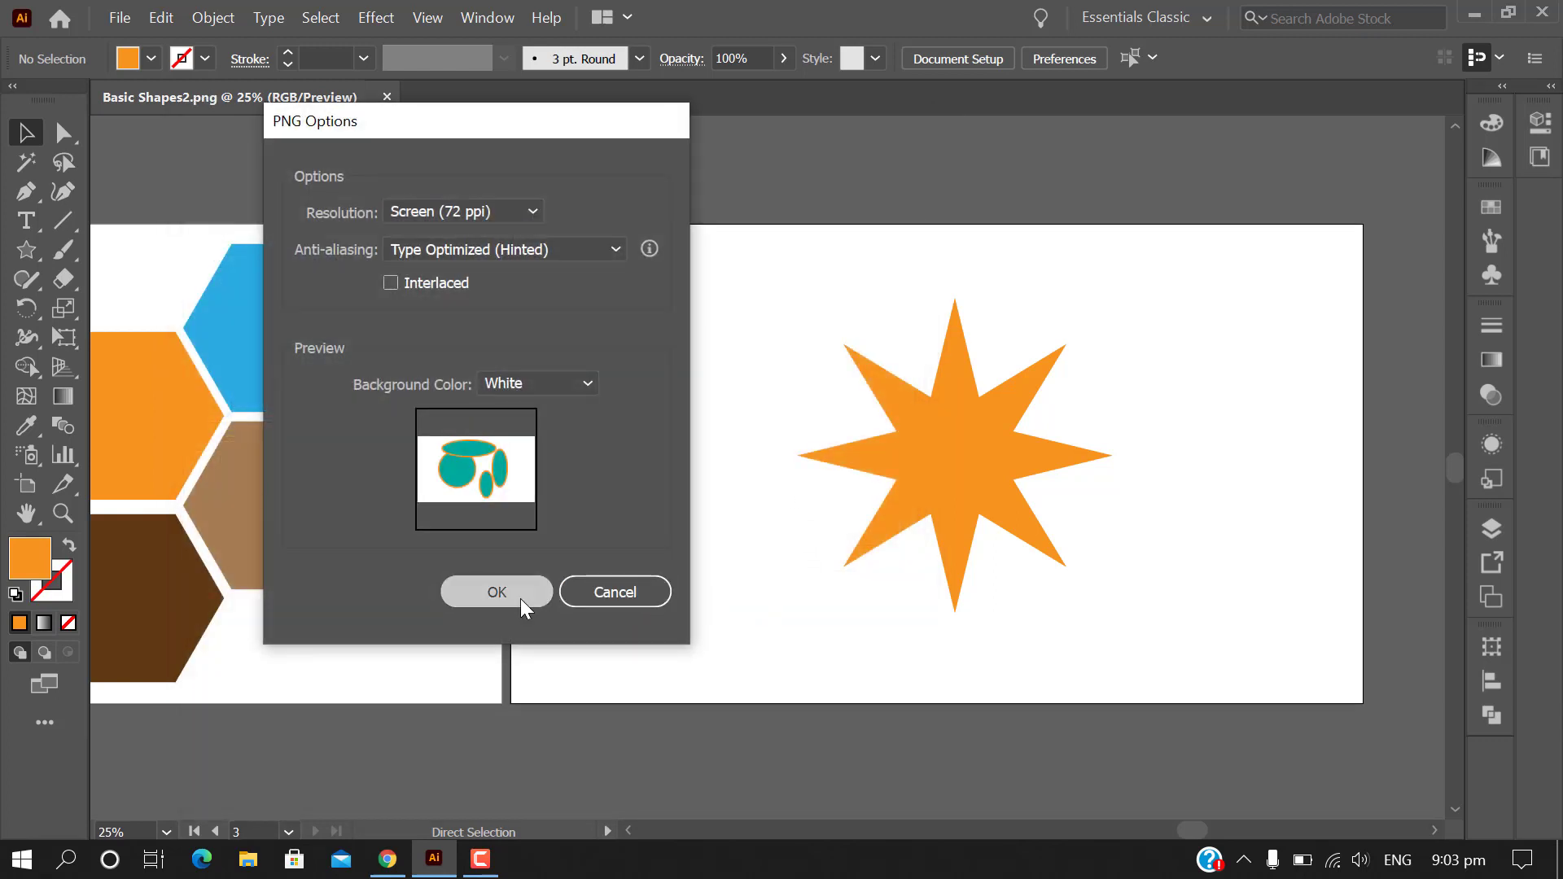
click(520, 598)
In File Explorer, browse Pictures > Batch-3 > Ai Introduction > Class-2 > Basic shapes2
click(247, 859)
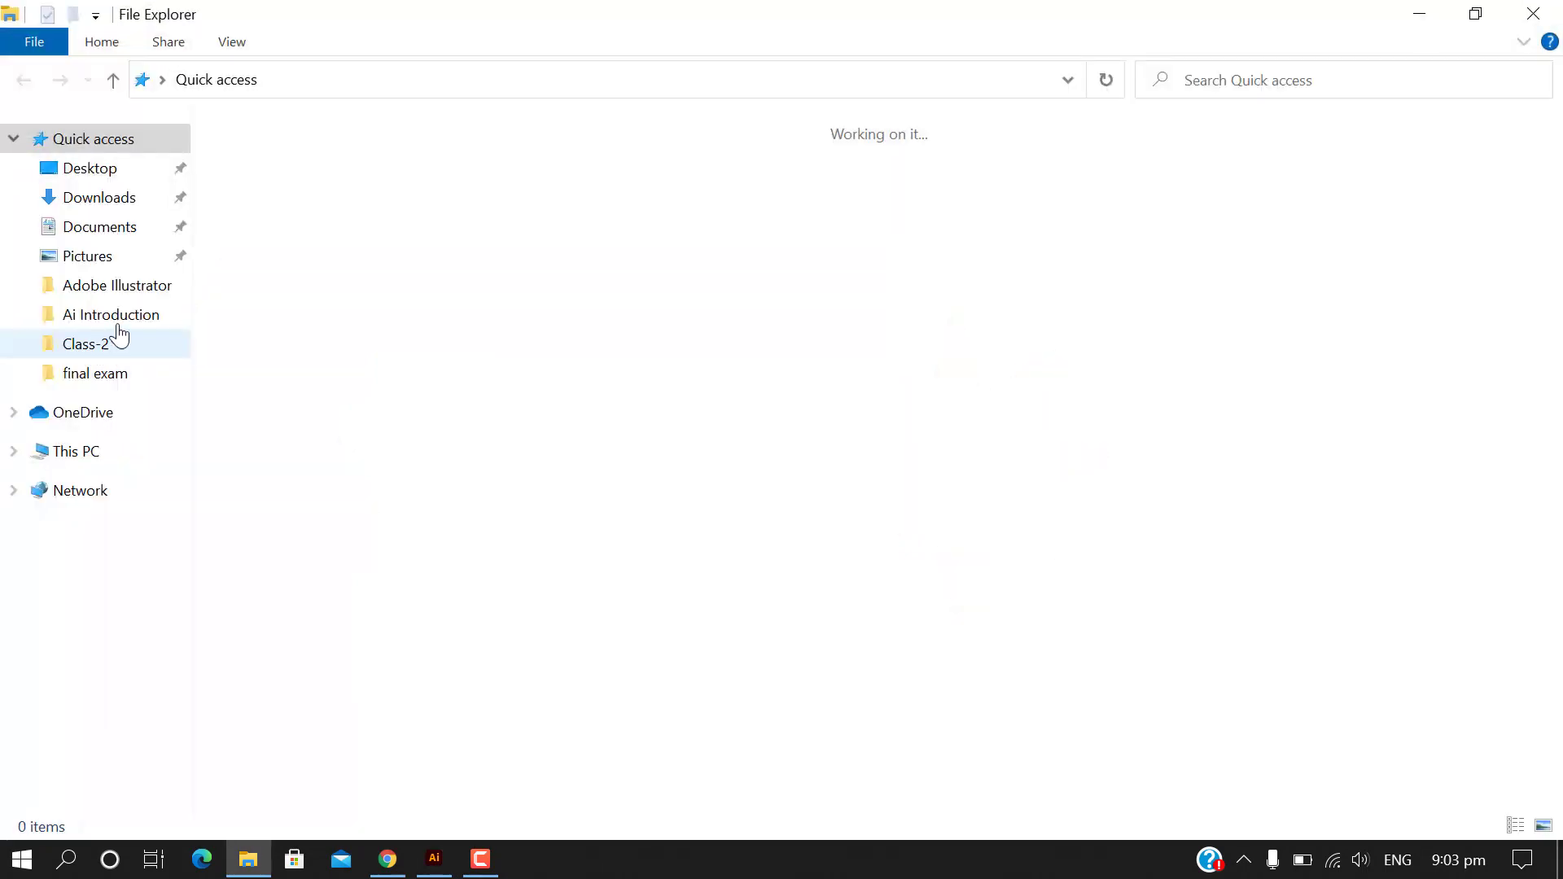
click(86, 257)
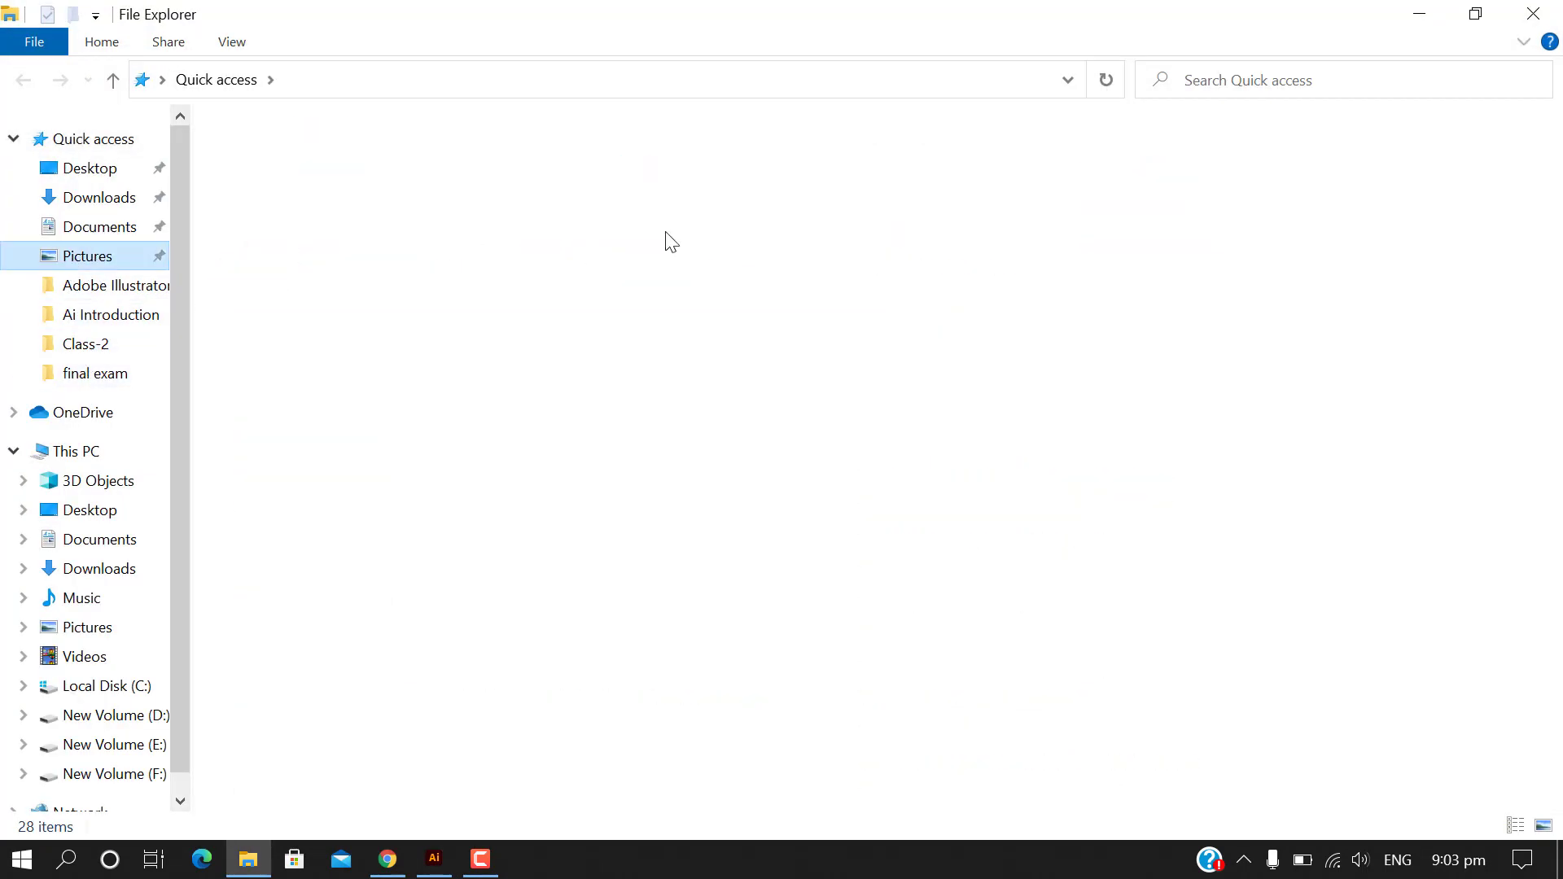
click(438, 199)
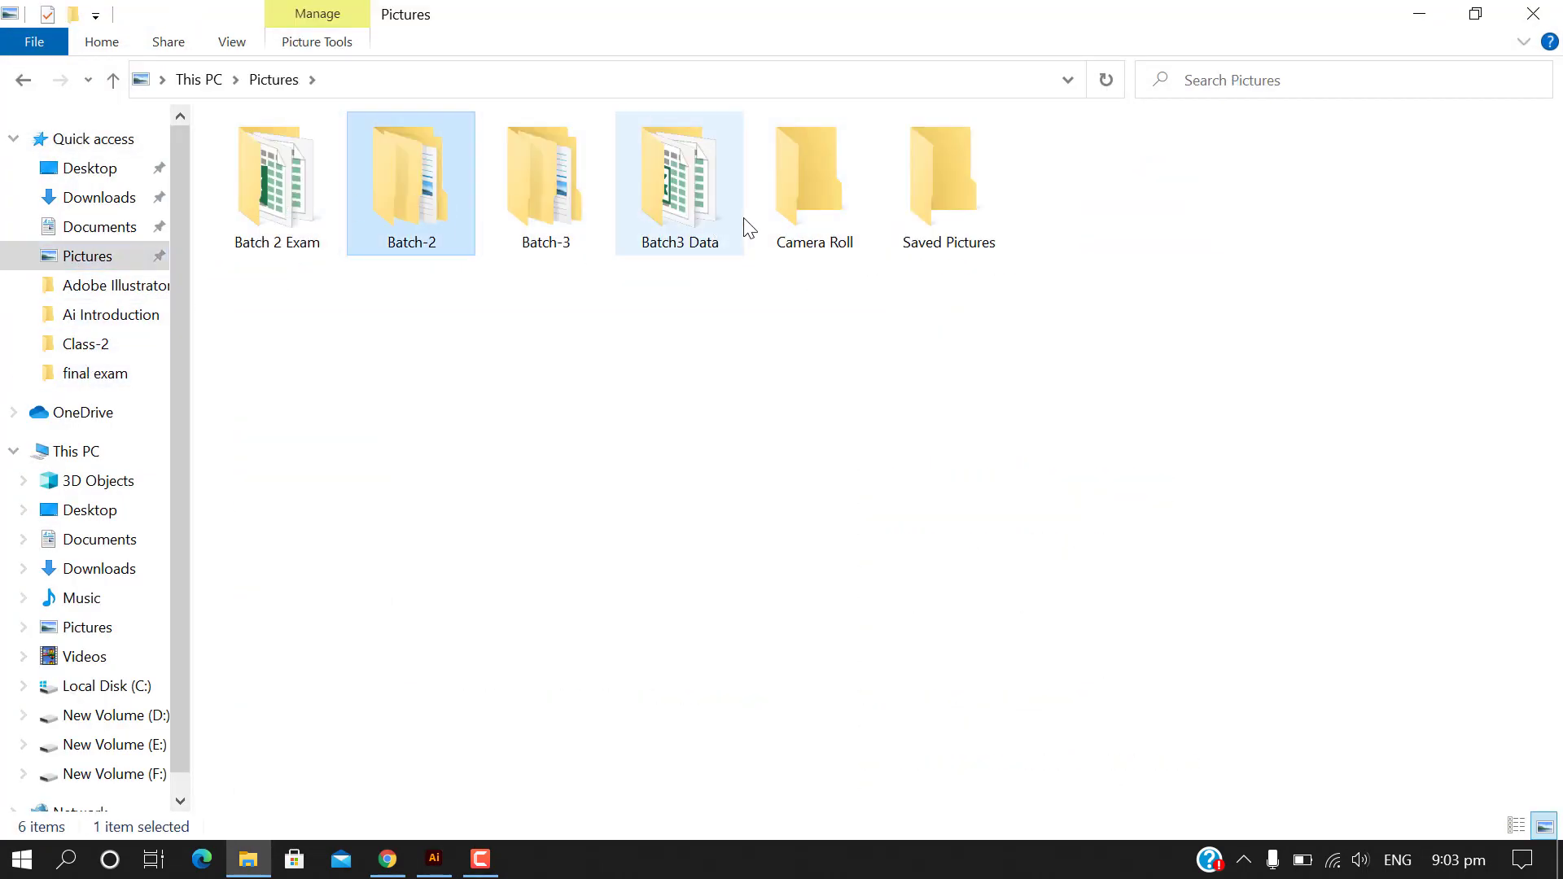
double_click(685, 214)
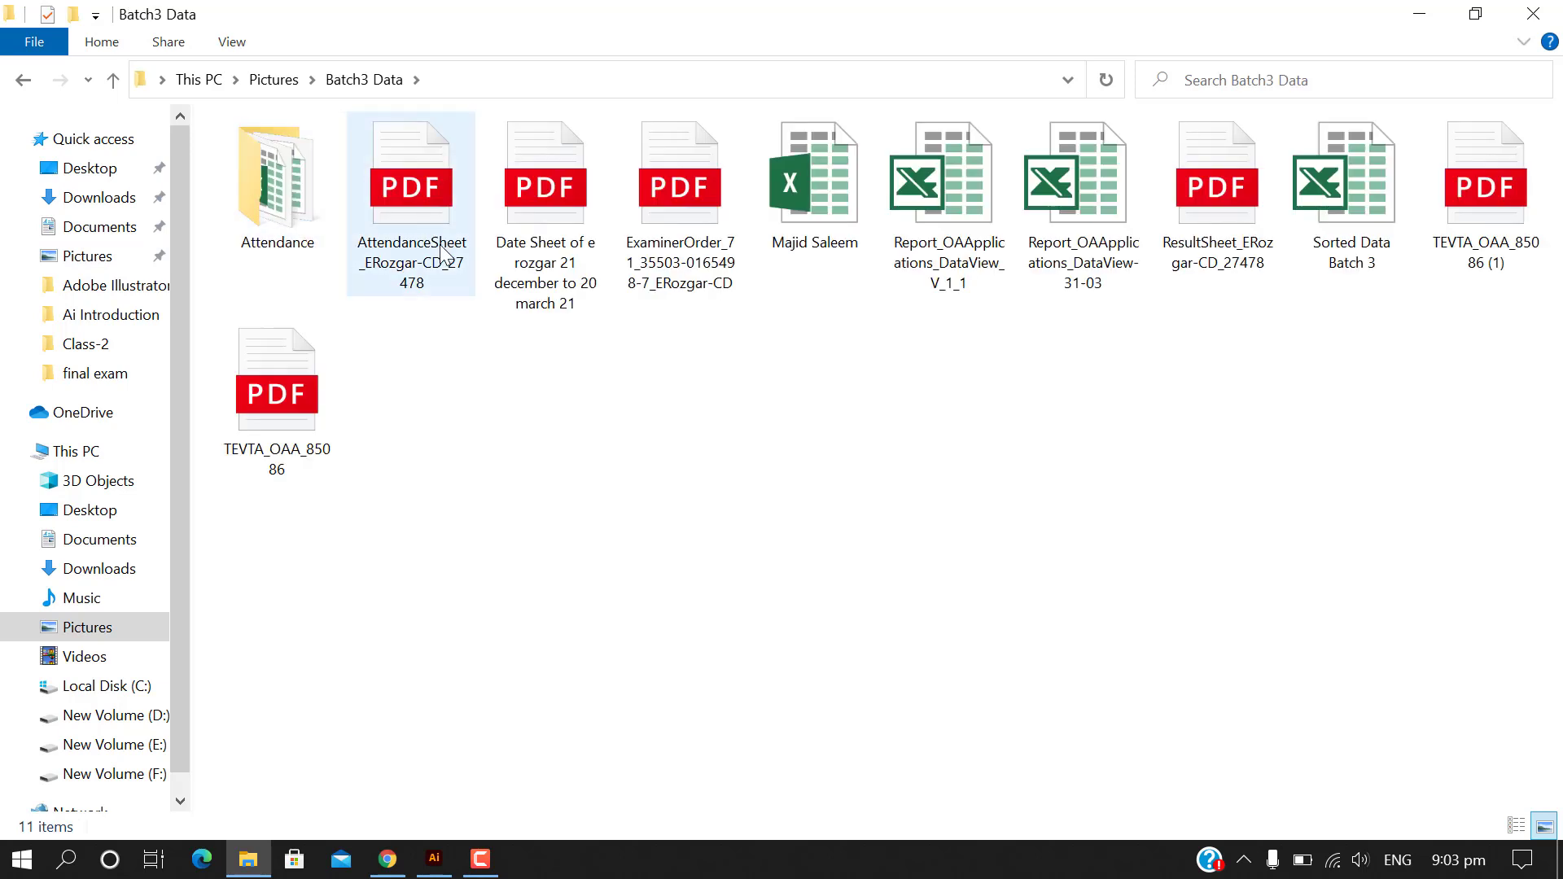
click(113, 79)
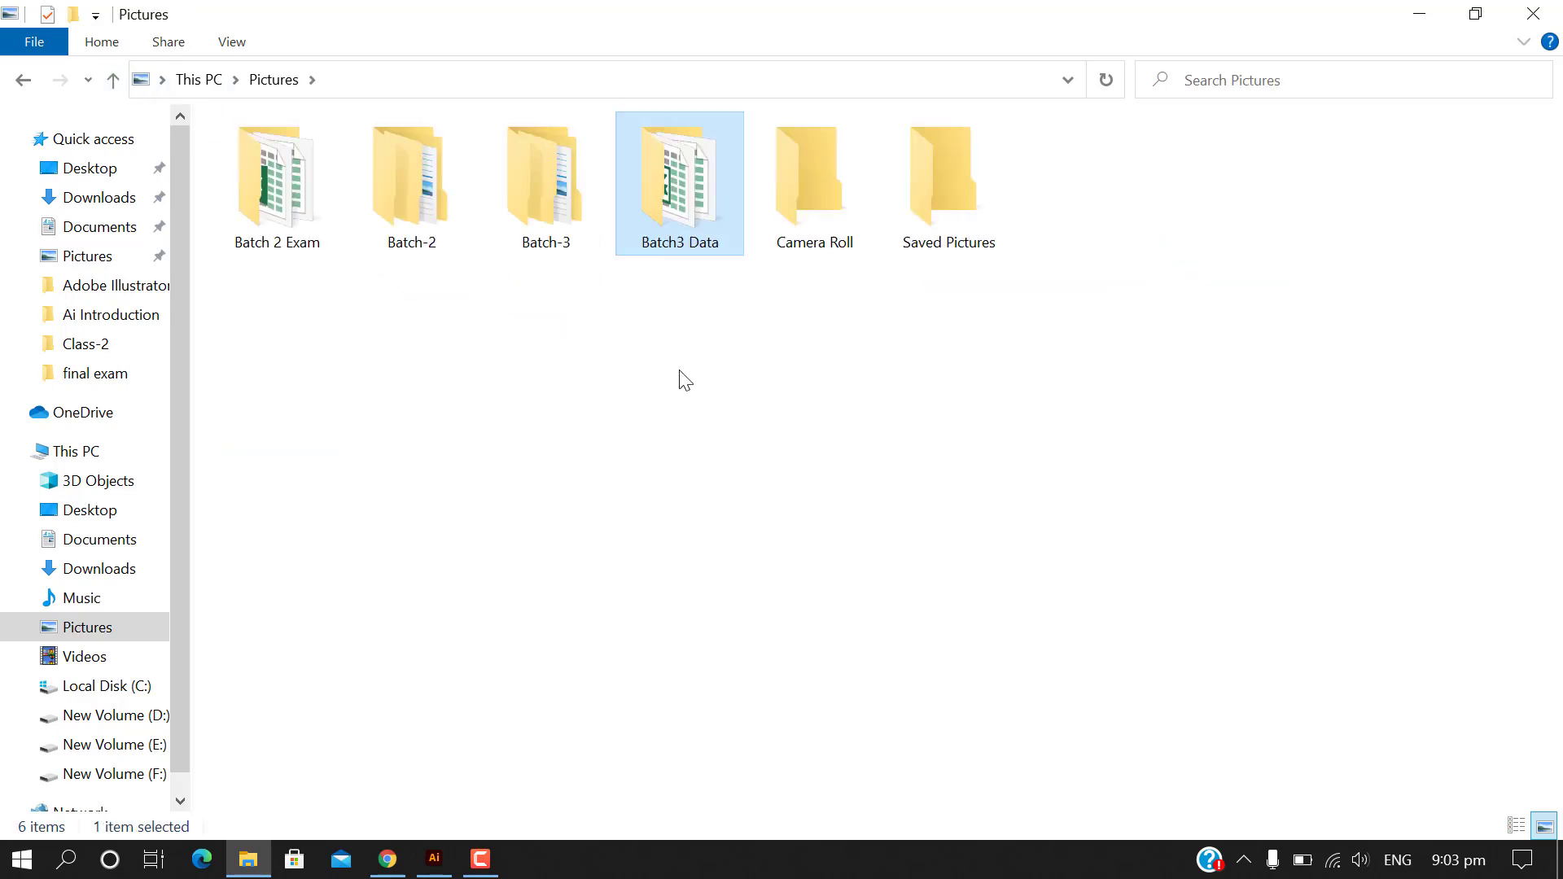
double_click(541, 214)
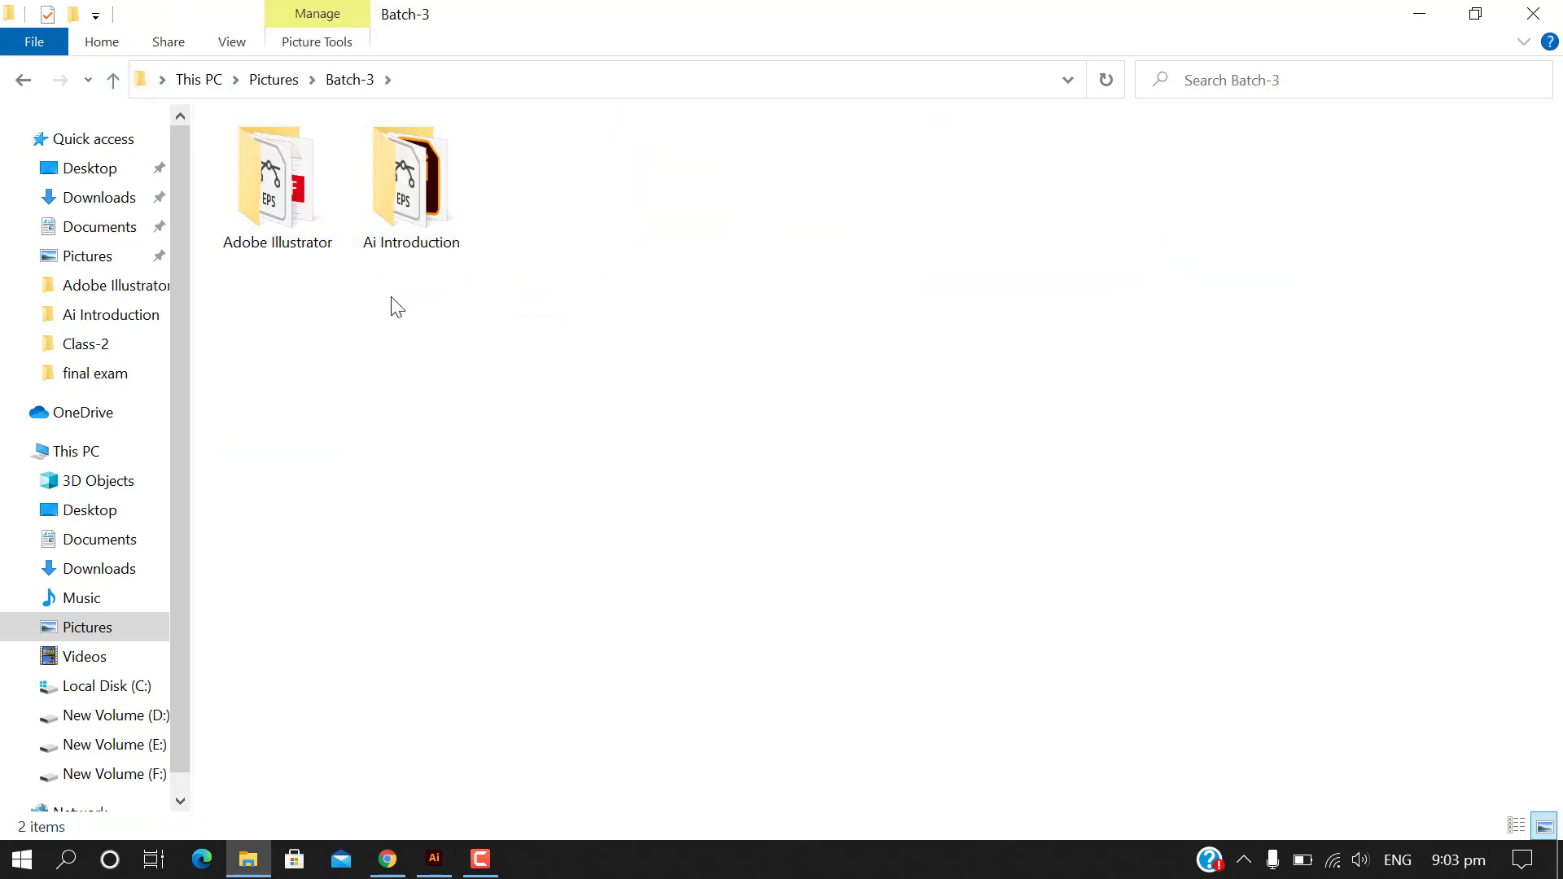
double_click(388, 216)
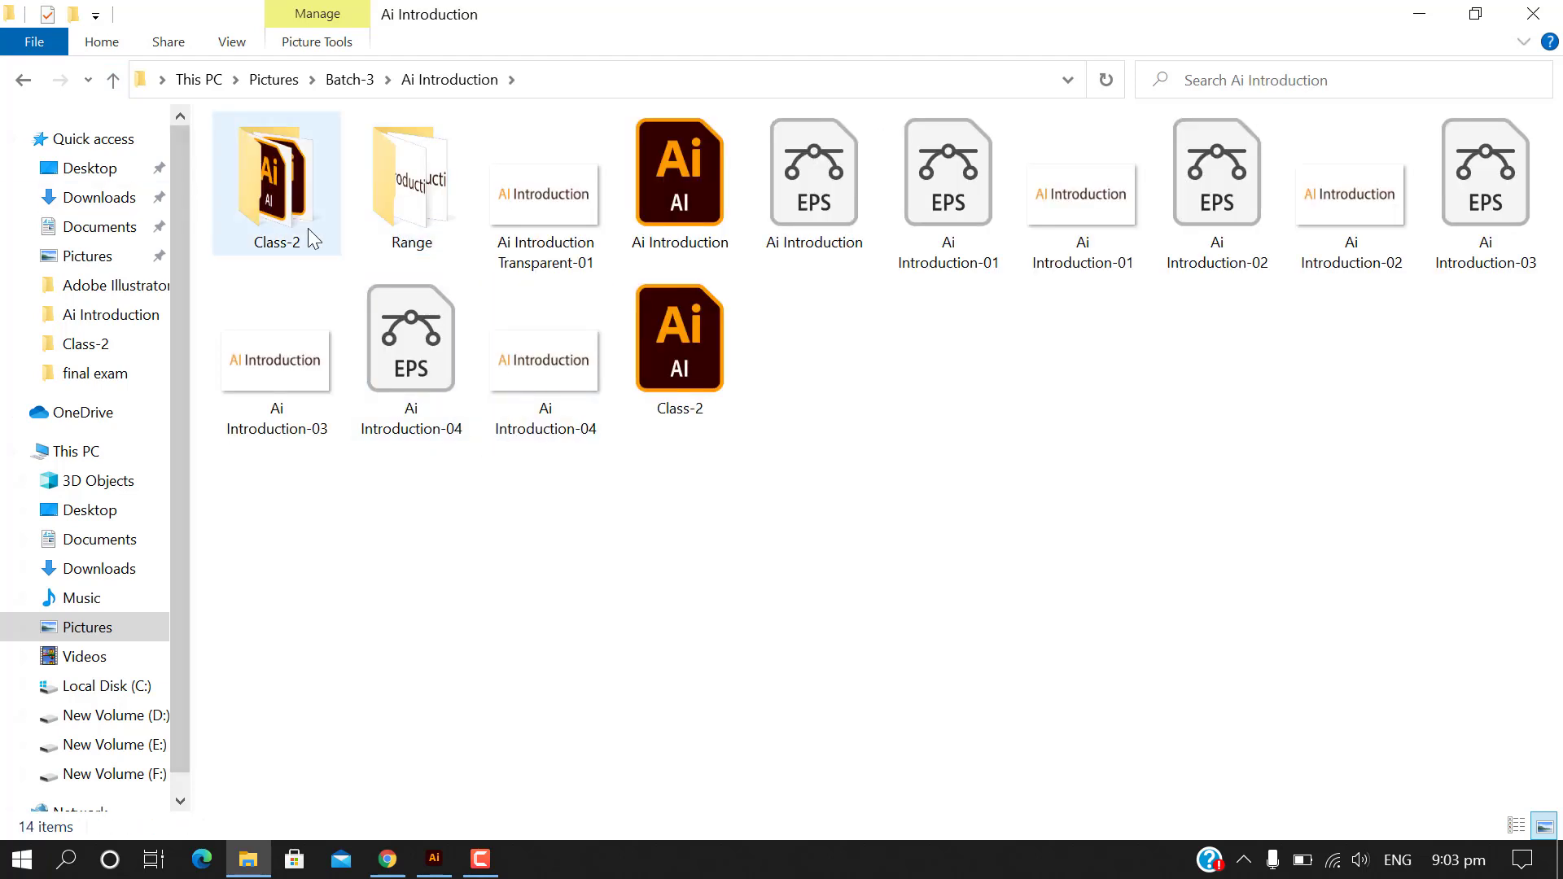
double_click(312, 237)
double_click(311, 256)
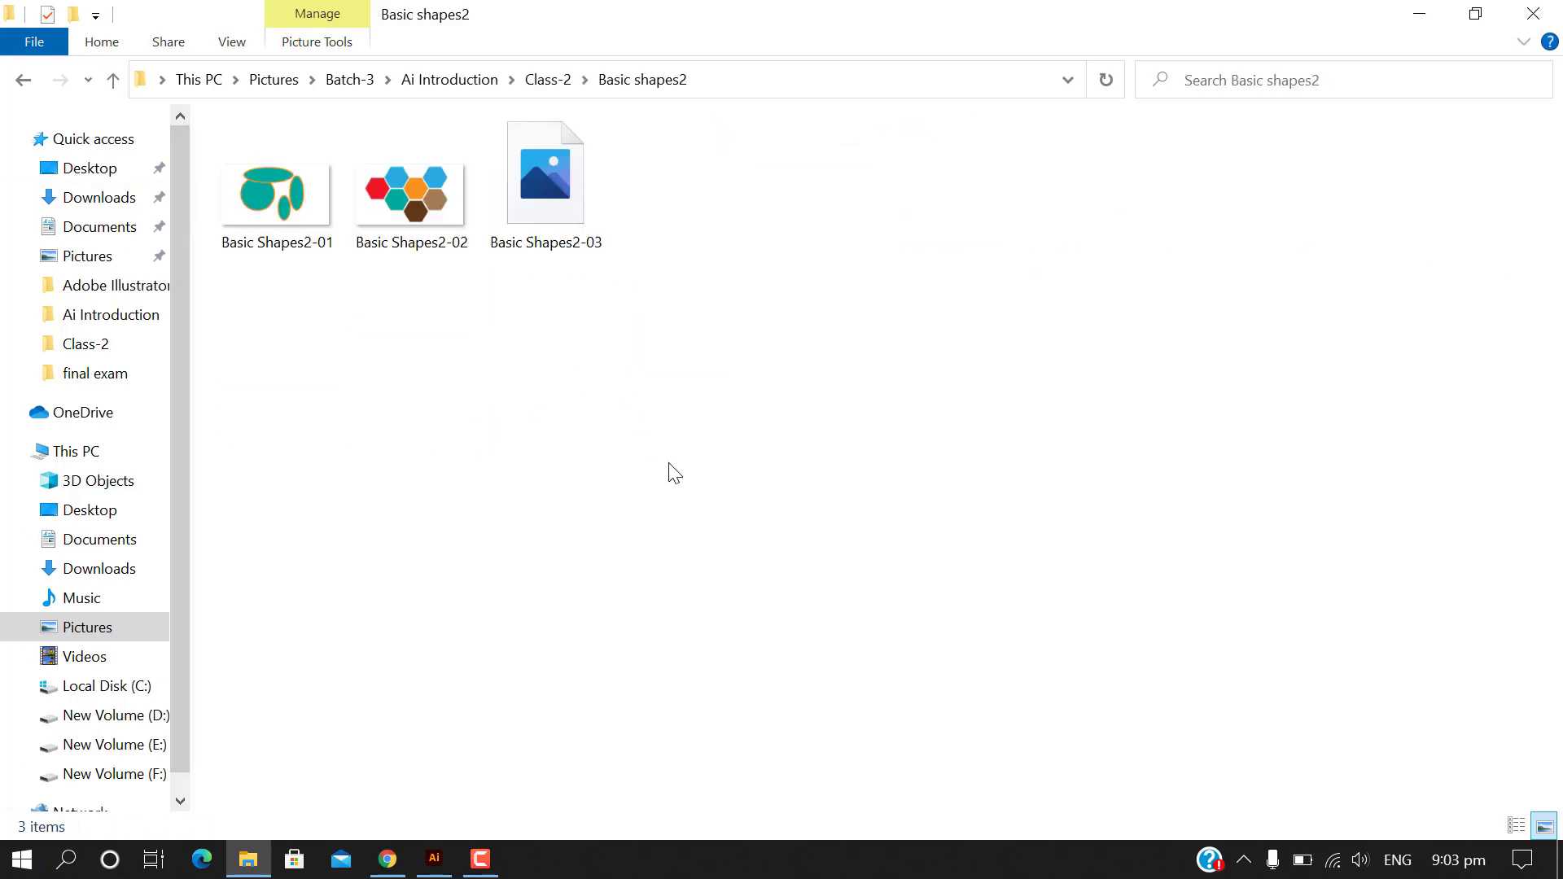
Preview the exported PNGs through to the star image, then return to Illustrator
double_click(293, 236)
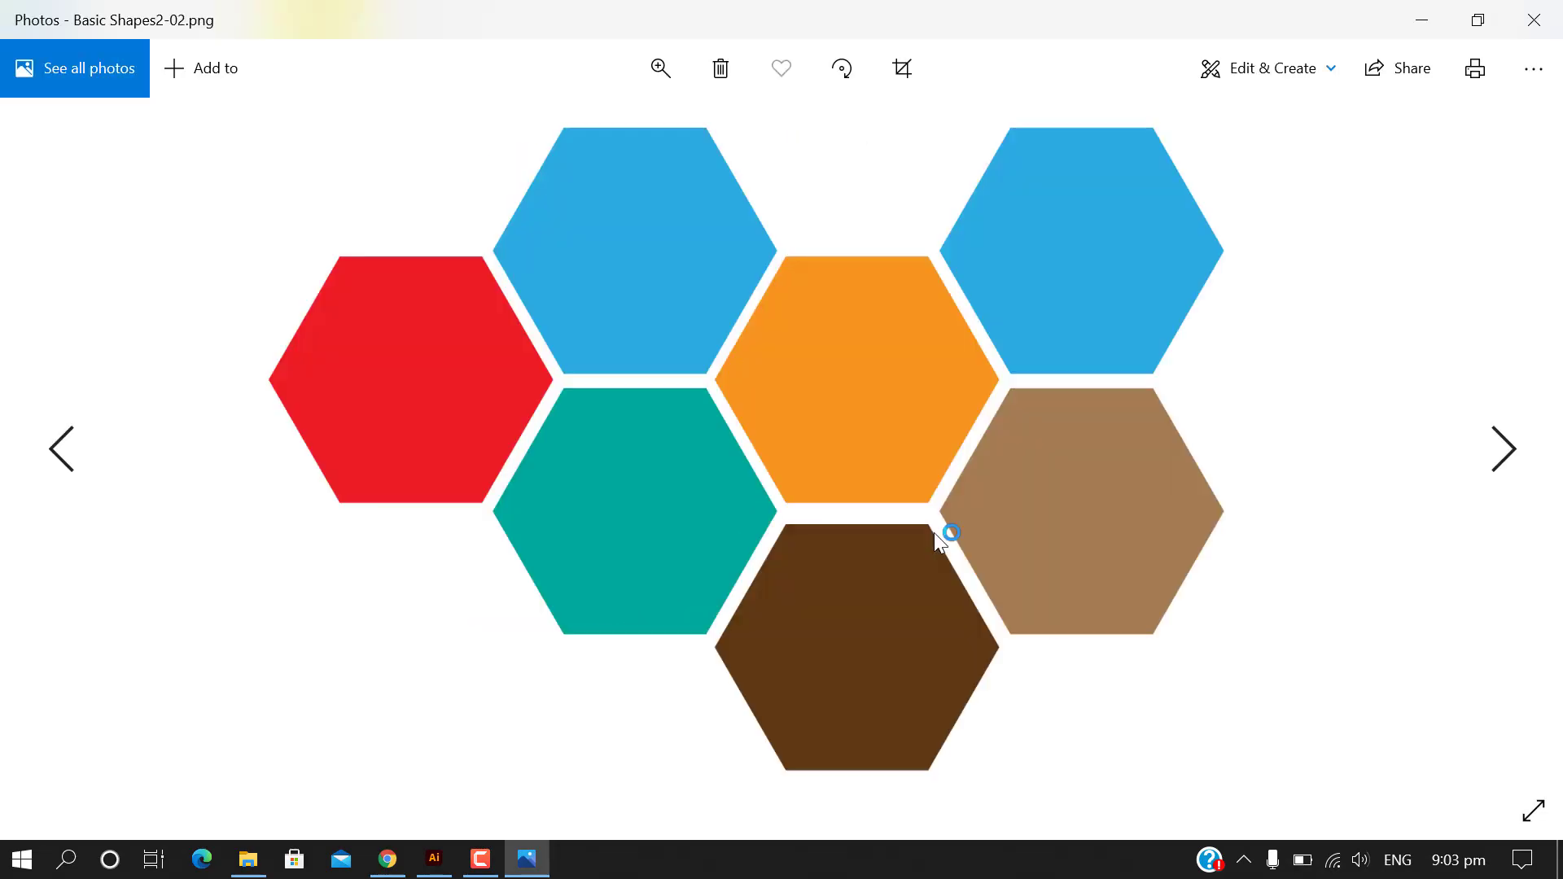
key(Right)
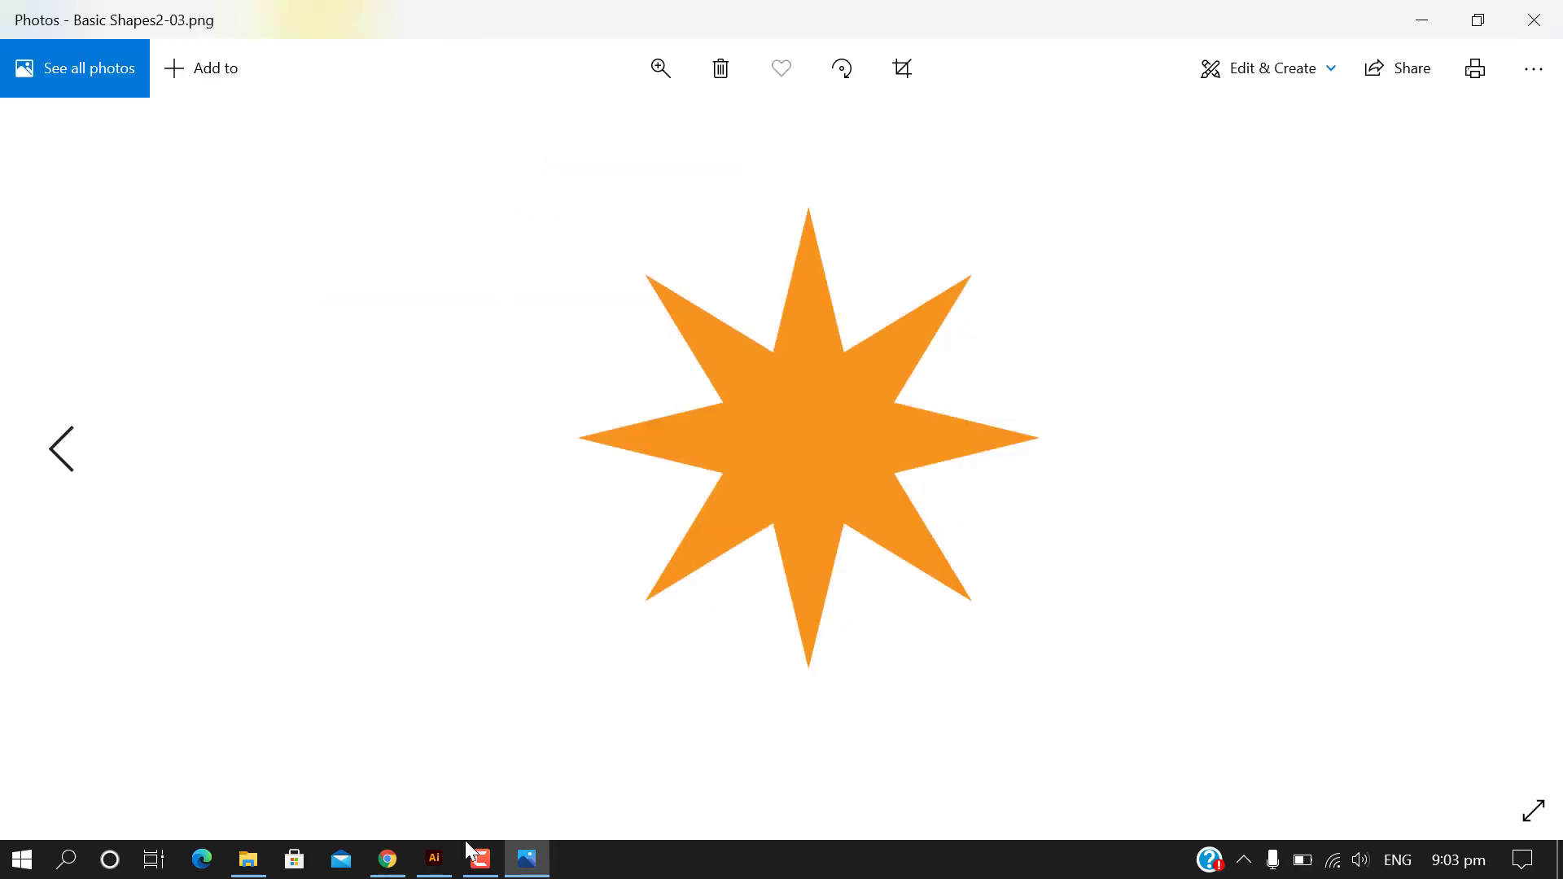
click(434, 859)
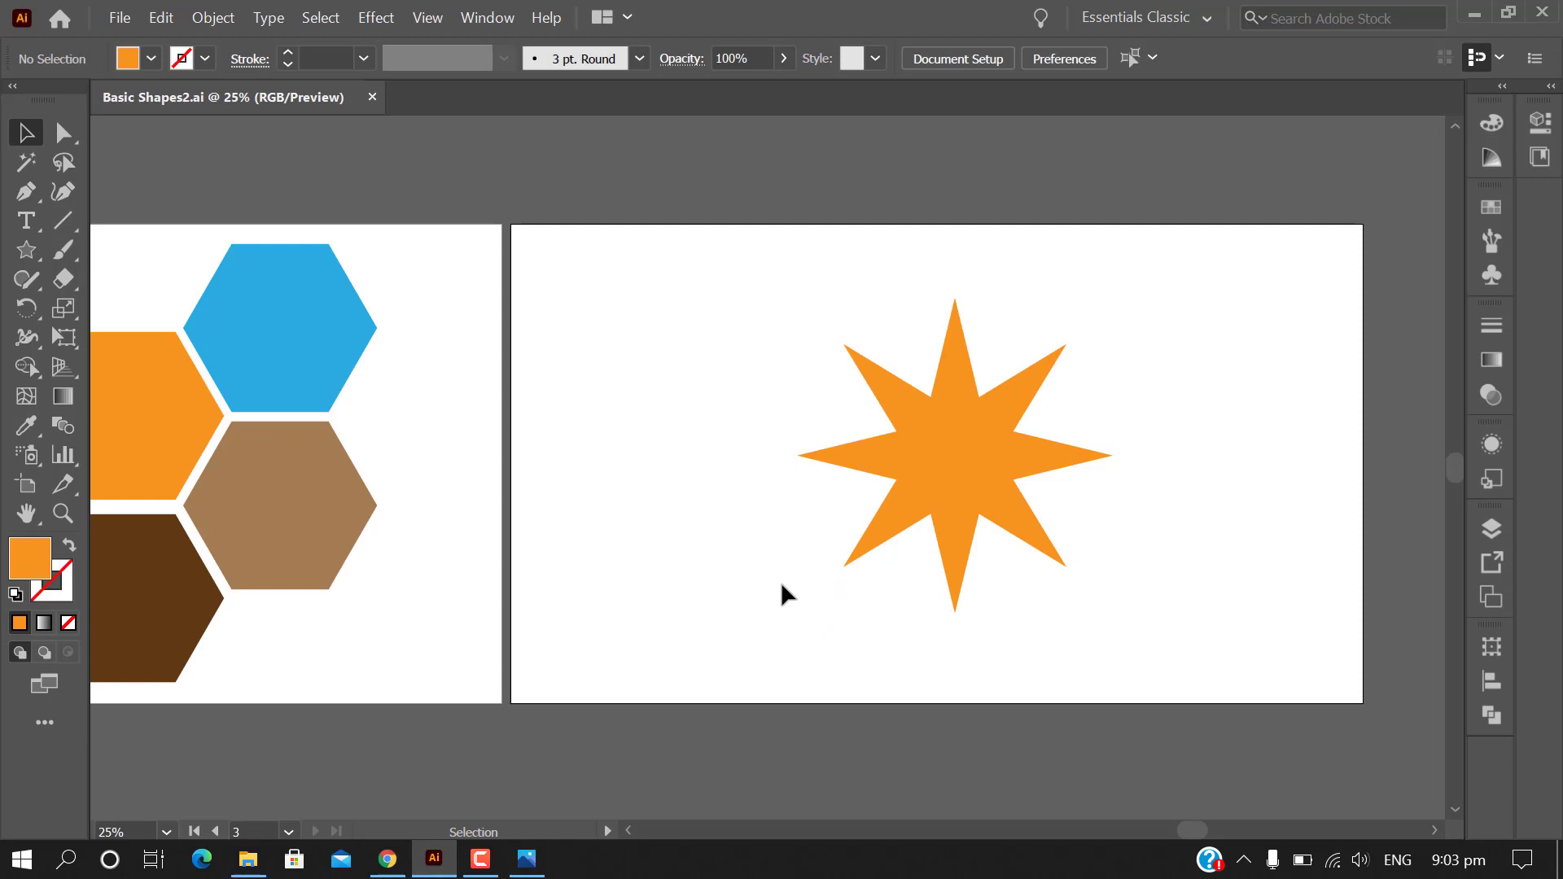
Zoom out to 6.25% so the ovals, hexagons and orange star artboards show together
key(ctrl+minus)
key(ctrl+minus)
key(ctrl+minus)
key(ctrl+minus)
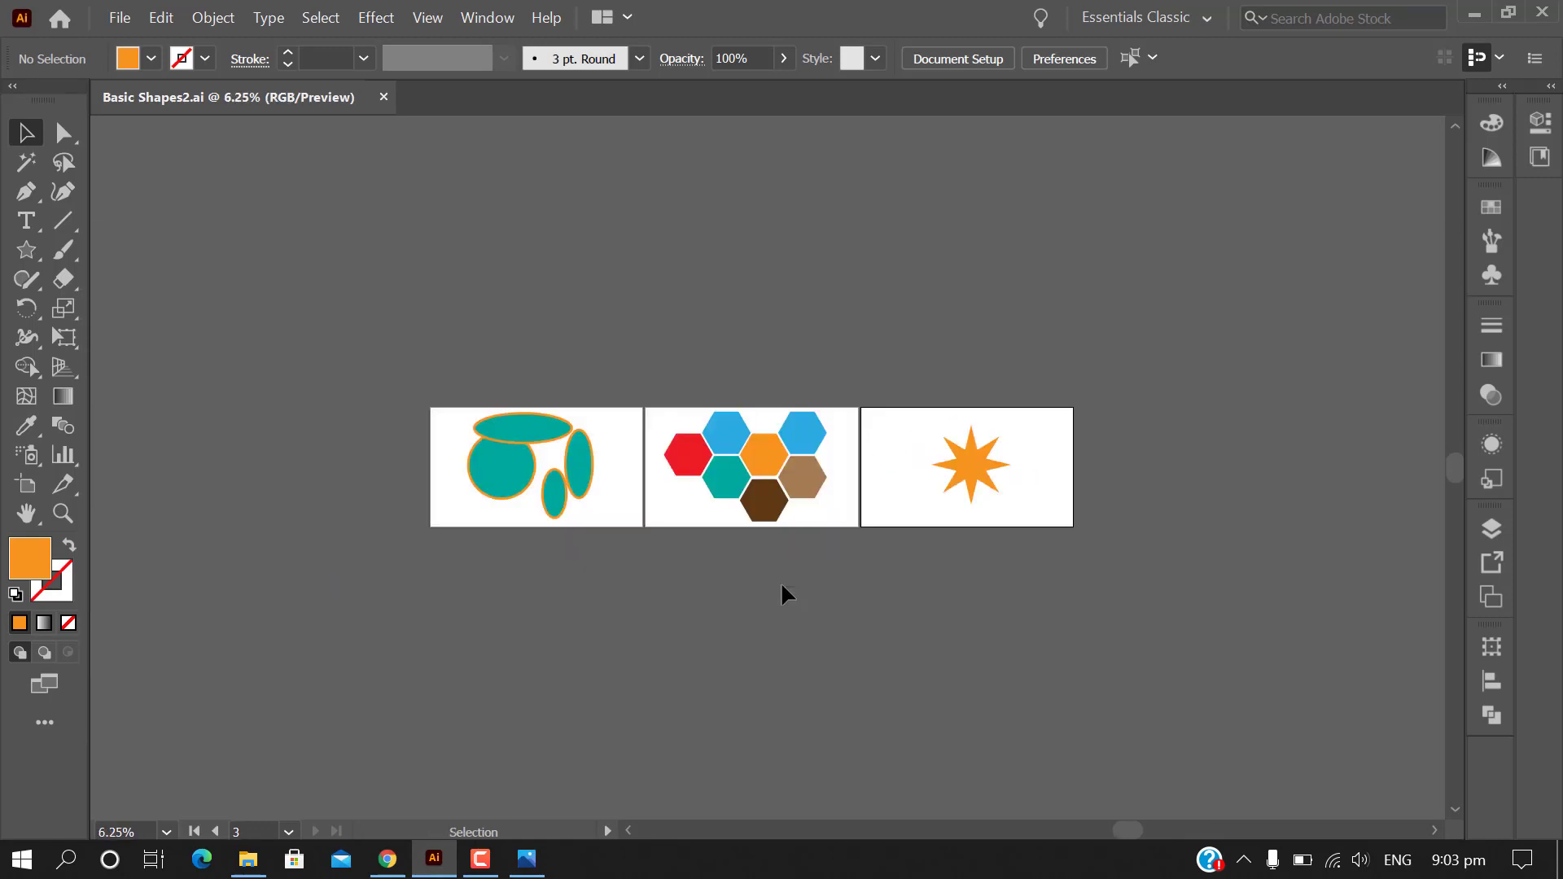
click(484, 856)
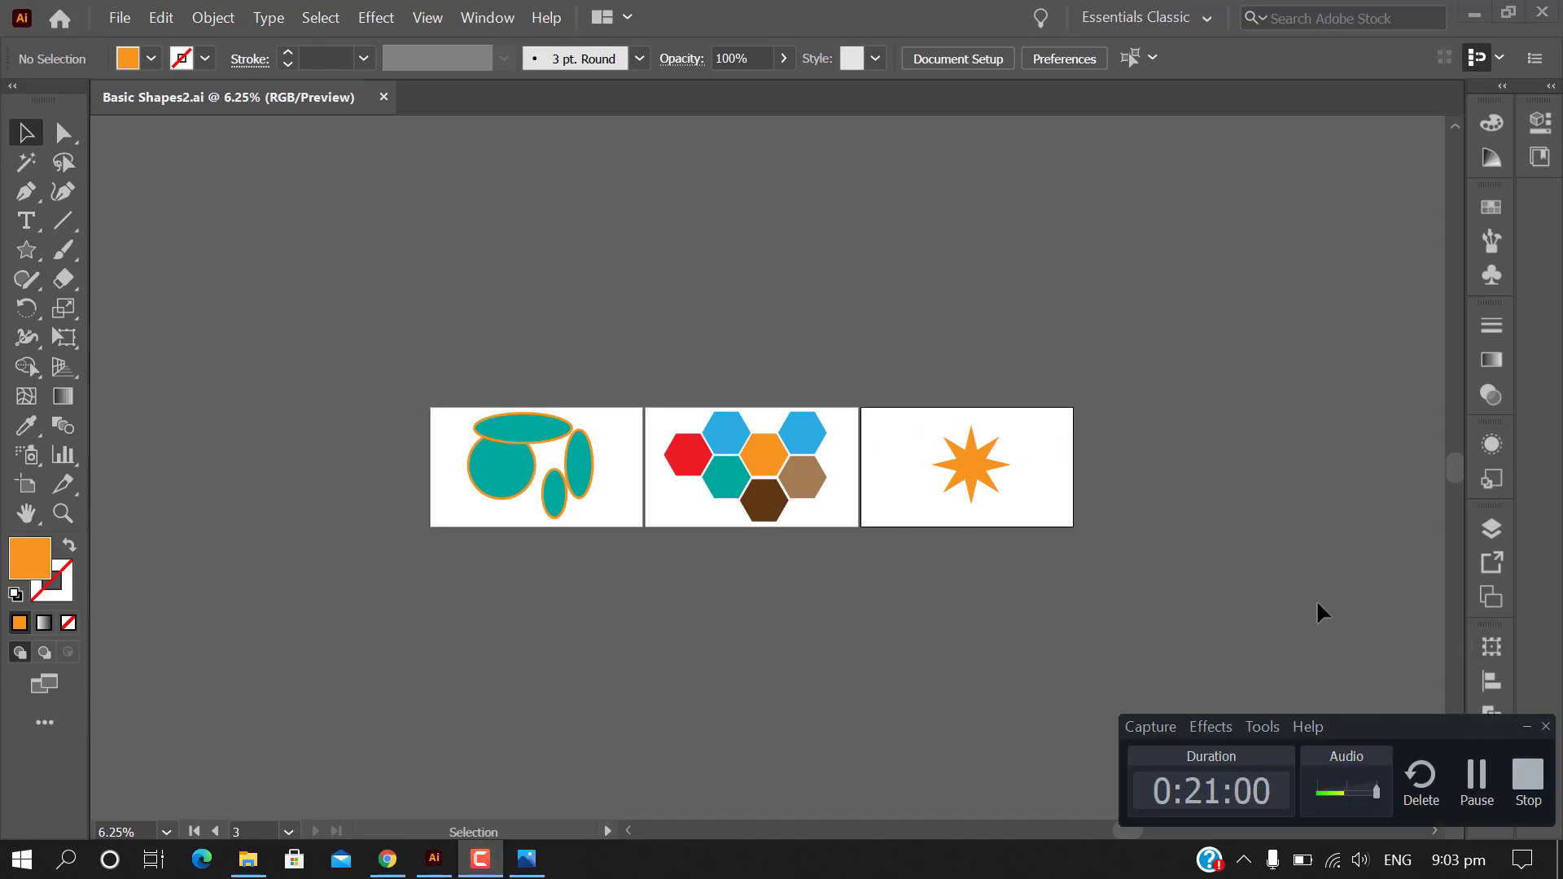